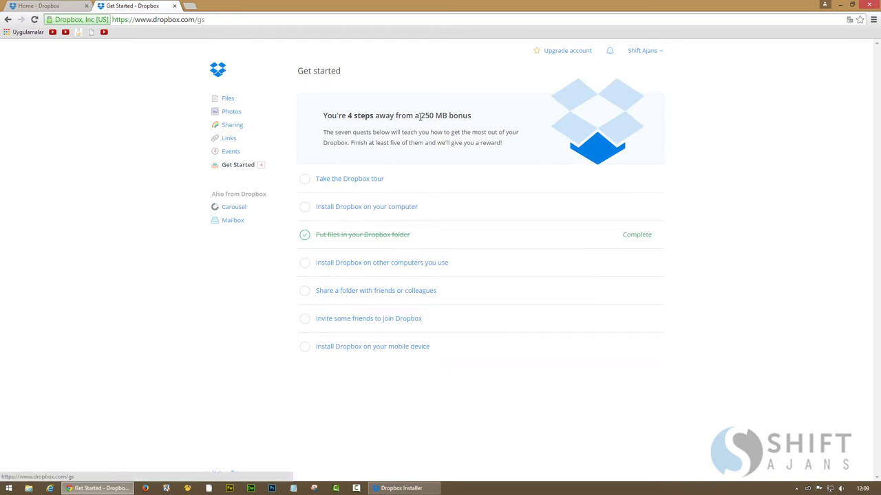
Open the Mailbox page from Dropbox, highlighting the 250 MB bonus space text
{"action": "left_click_drag", "start_coordinate": [423, 115], "coordinate": [436, 116]}
{"action": "left_click", "coordinate": [233, 221]}
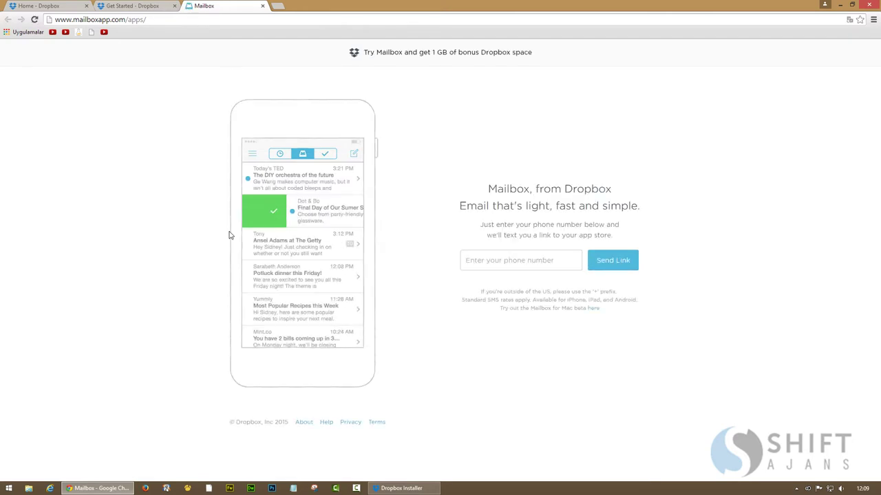
{"action": "left_click_drag", "start_coordinate": [437, 54], "coordinate": [368, 54]}
{"action": "left_click", "coordinate": [539, 63]}
{"action": "left_click", "coordinate": [377, 84]}
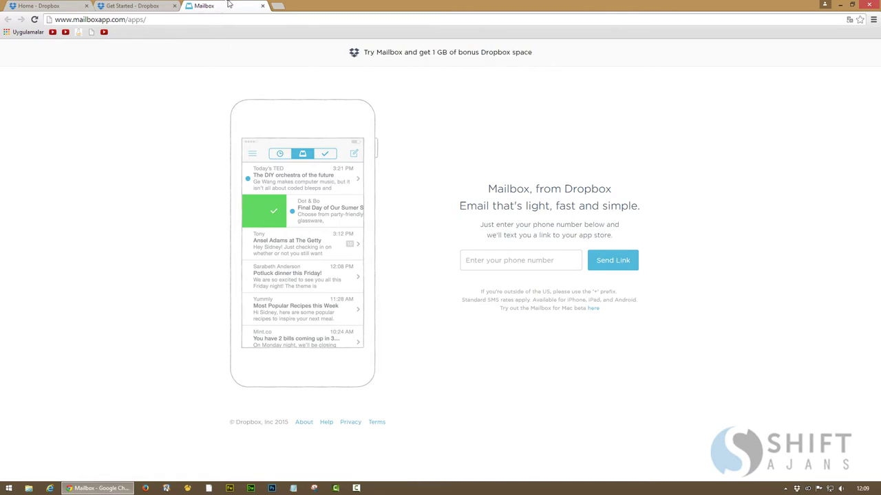
Close the Mailbox page to return to Get Started and minimize Chrome
{"action": "left_click", "coordinate": [262, 6]}
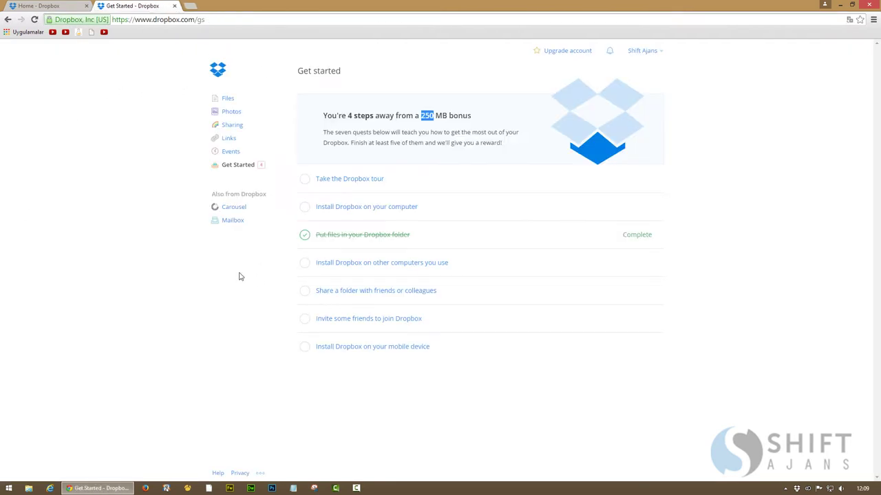
{"action": "mouse_move", "coordinate": [333, 207]}
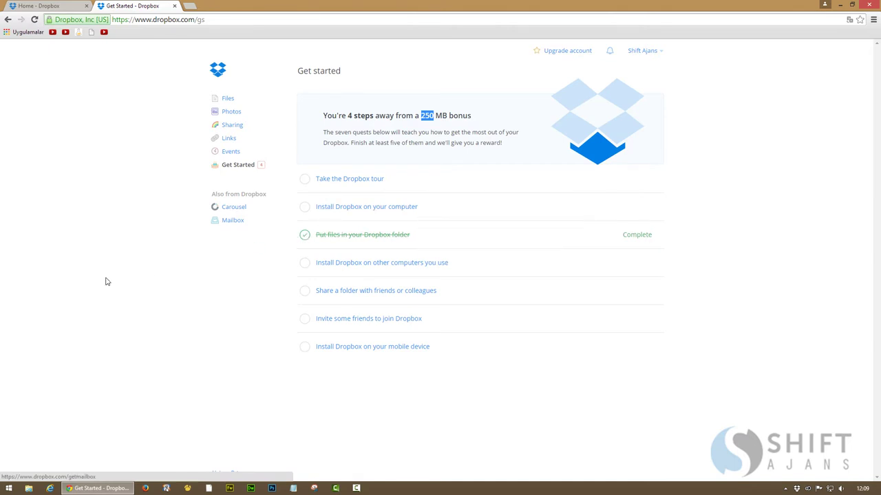
{"action": "left_click", "coordinate": [97, 489]}
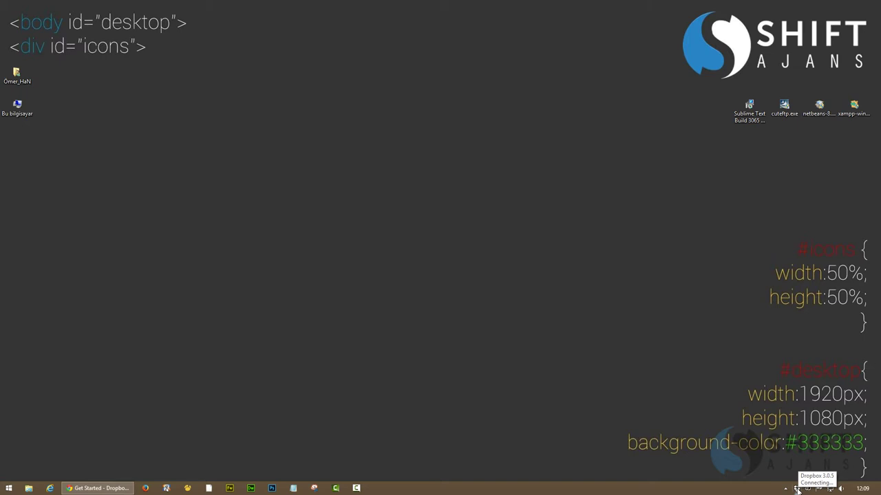
Sign in with the account e-mail and password, then install, renaming the existing folder to Dropbox (Old)
{"action": "left_click", "coordinate": [797, 488]}
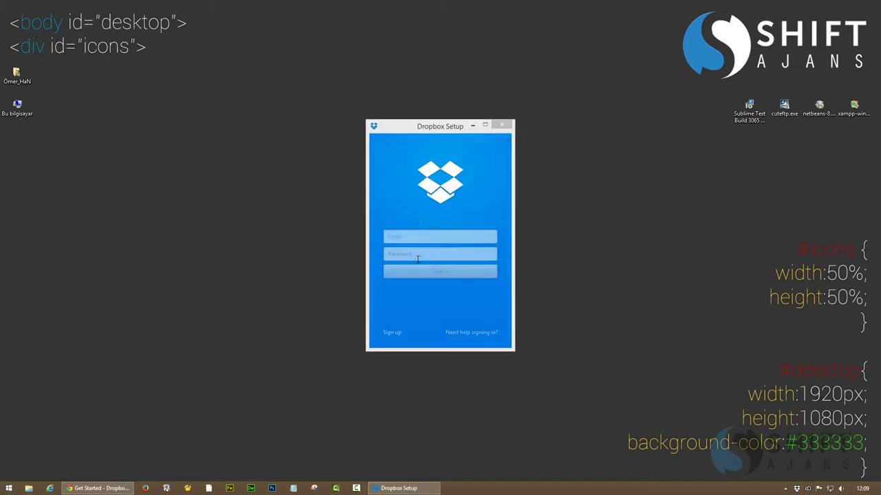
{"action": "left_click", "coordinate": [406, 239]}
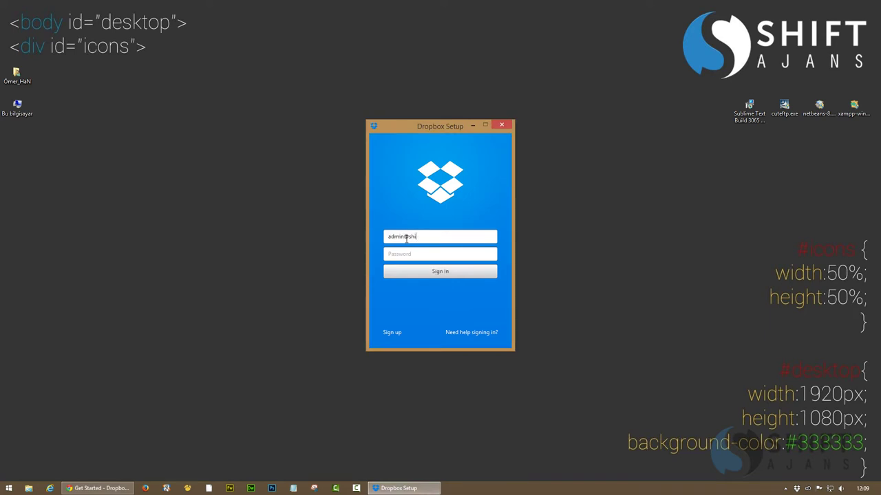
{"action": "key", "text": "Tab"}
{"action": "left_click", "coordinate": [414, 272]}
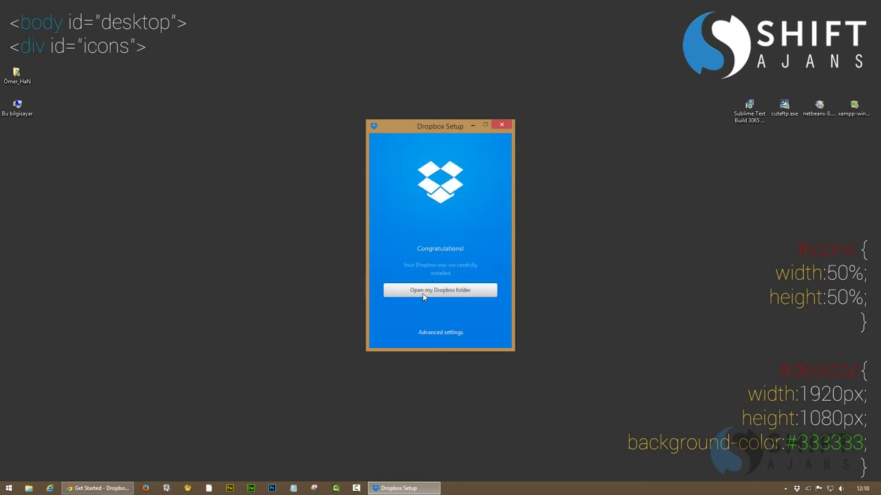
{"action": "left_click", "coordinate": [423, 290]}
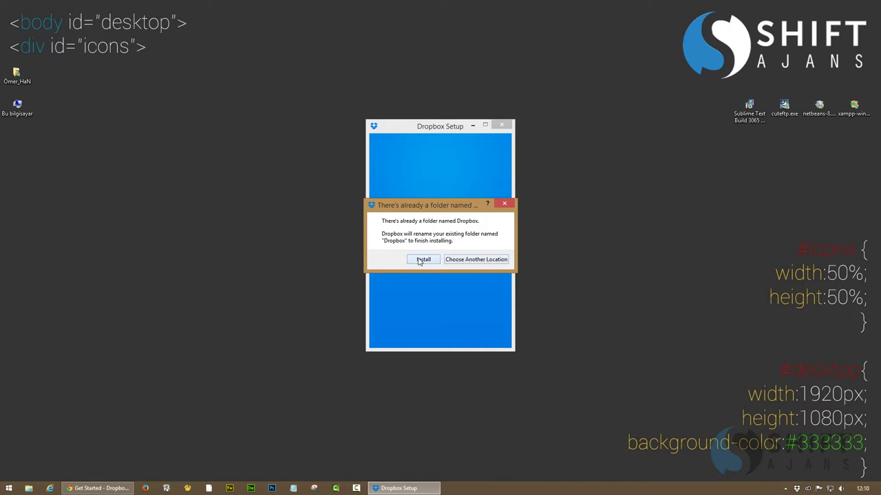
{"action": "left_click", "coordinate": [418, 260]}
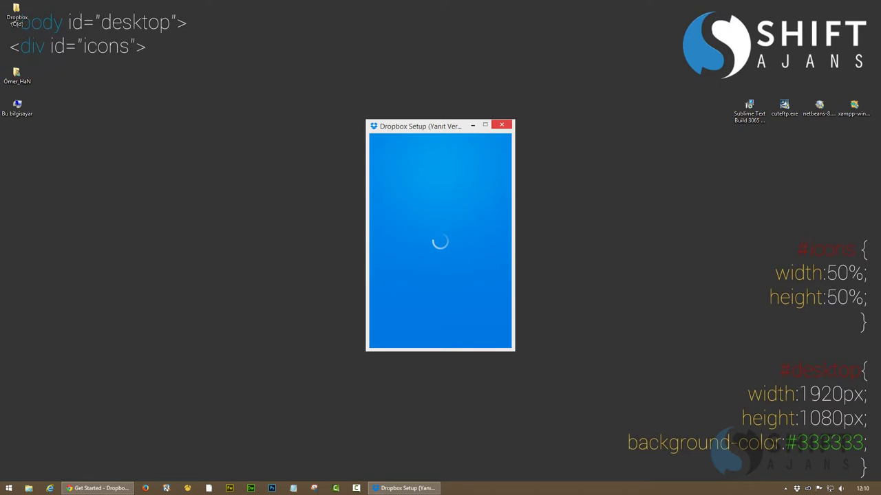
Close the home folder window, reposition Dropbox Setup to the upper centre, and refresh the desktop
{"action": "key", "text": "Return"}
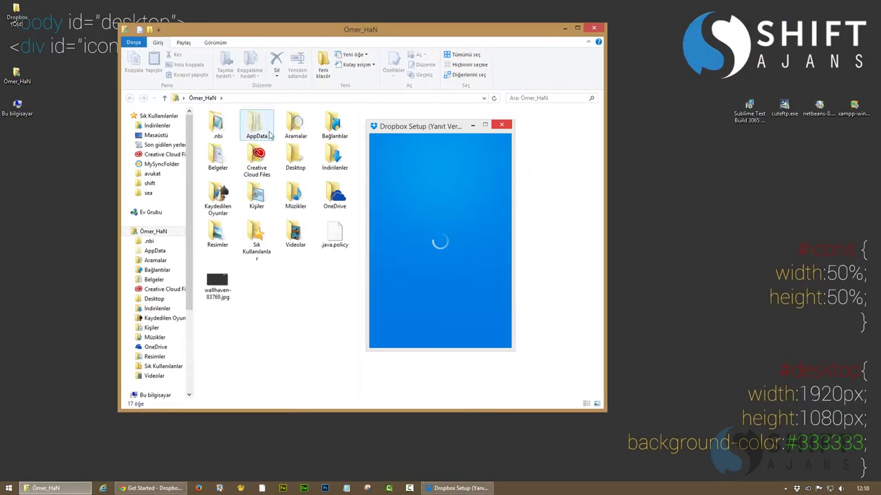
{"action": "left_click_drag", "start_coordinate": [420, 128], "coordinate": [661, 135]}
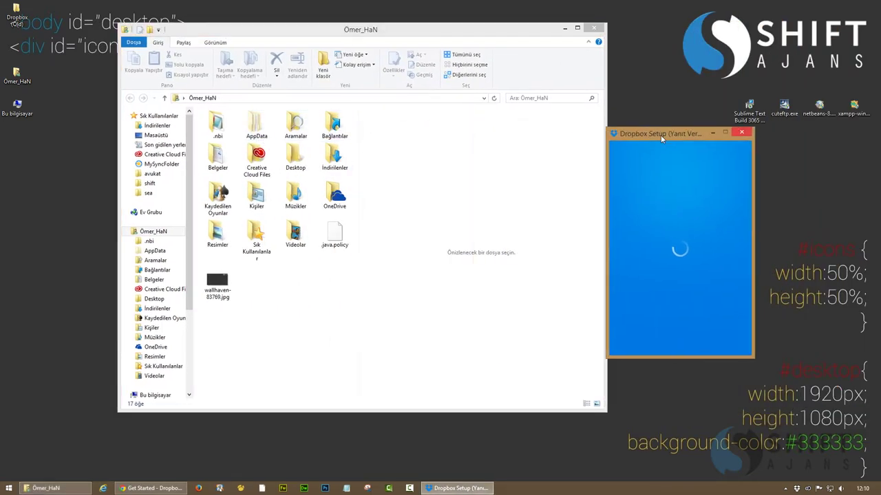
{"action": "left_click", "coordinate": [300, 301]}
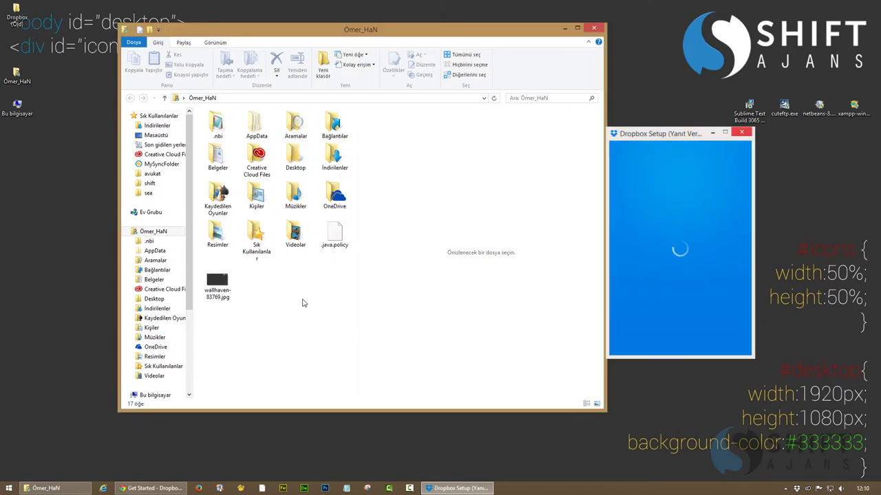
{"action": "left_click", "coordinate": [594, 29]}
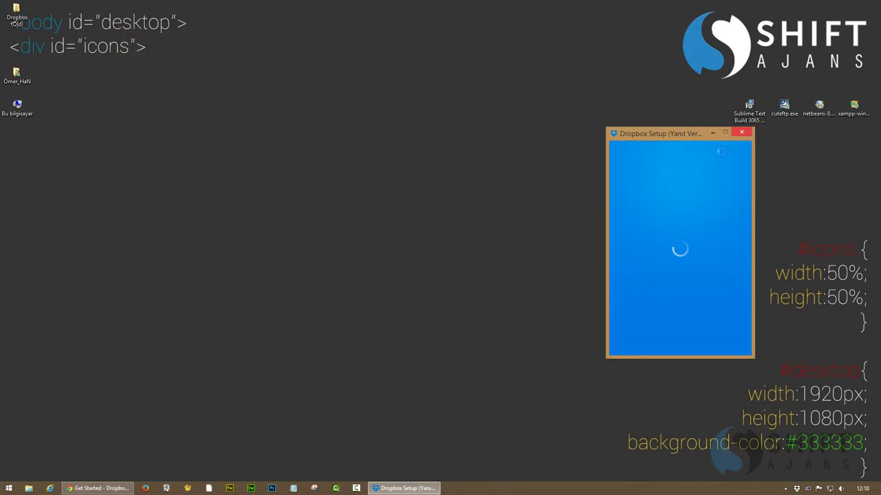
{"action": "left_click_drag", "start_coordinate": [670, 128], "coordinate": [432, 60]}
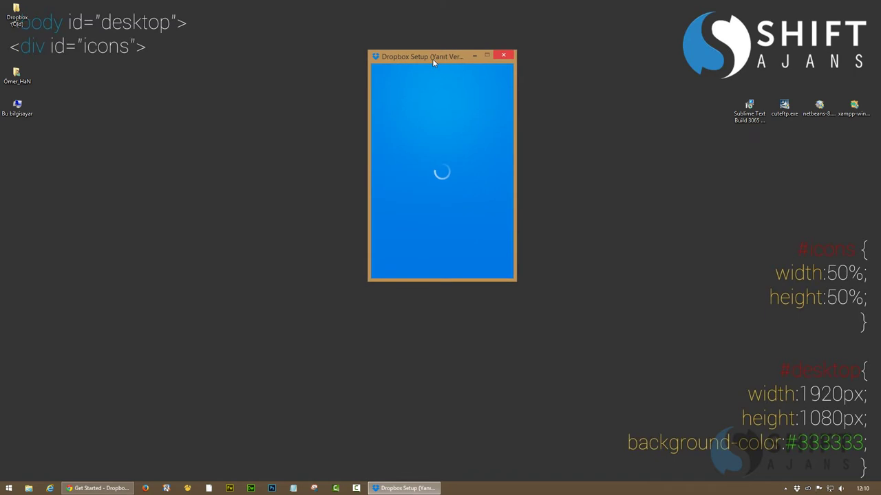
{"action": "right_click", "coordinate": [282, 127]}
{"action": "left_click", "coordinate": [305, 149]}
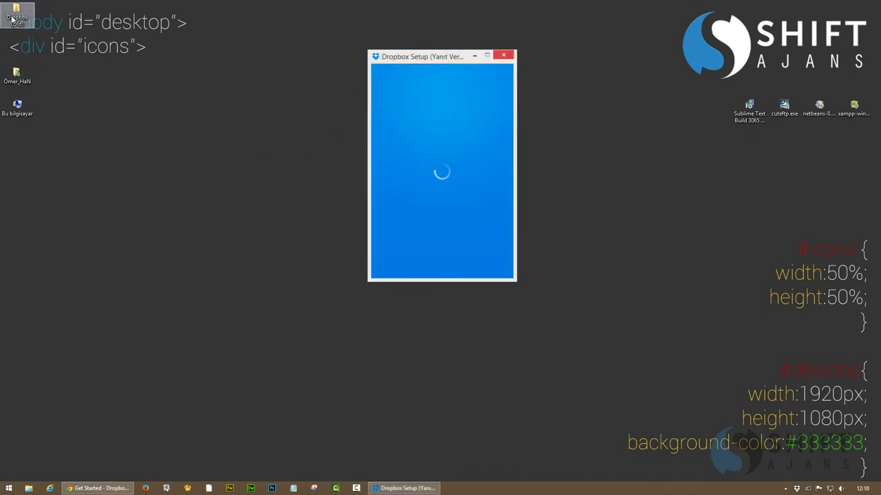
Browse Dropbox (Old)\.dropbox.cache\2015-01-12, scroll its list, then close the window
{"action": "double_click", "coordinate": [14, 19]}
{"action": "double_click", "coordinate": [227, 131]}
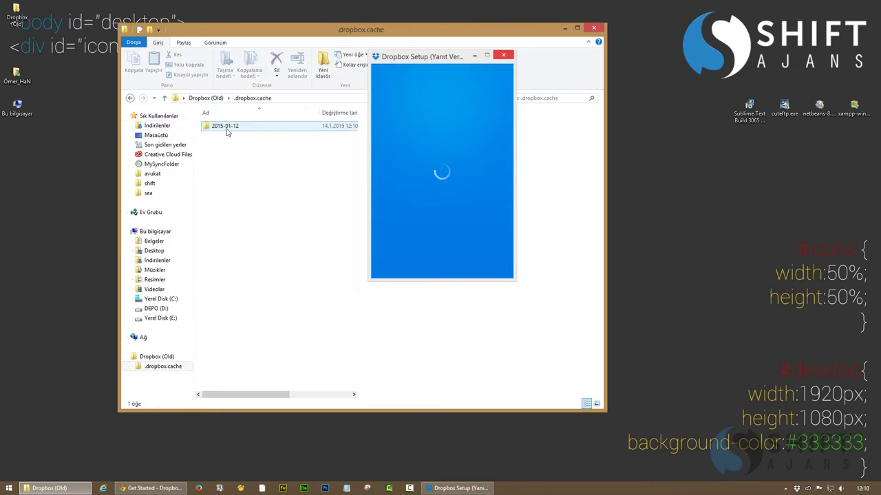
{"action": "double_click", "coordinate": [227, 128]}
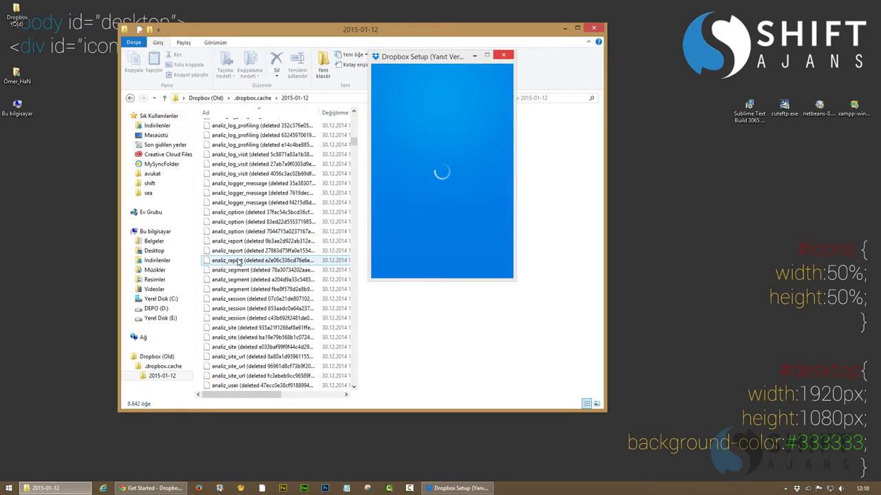
{"action": "left_click_drag", "start_coordinate": [354, 156], "coordinate": [357, 392]}
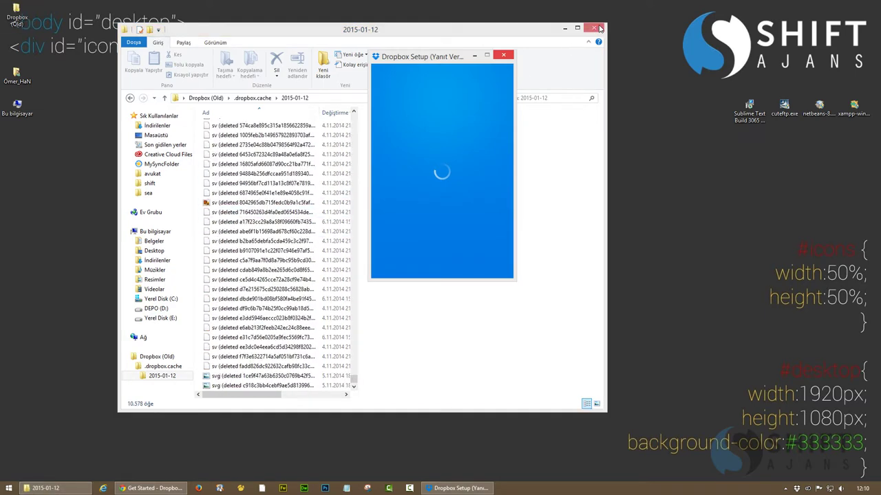
{"action": "left_click", "coordinate": [594, 28]}
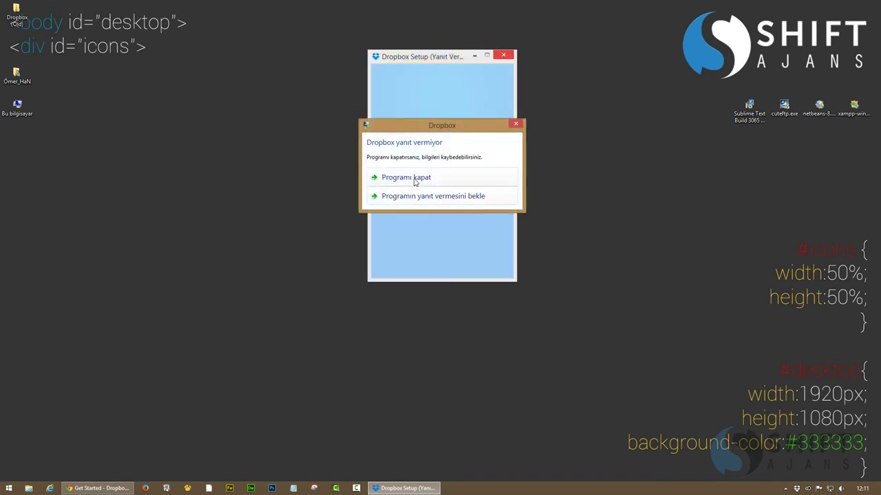
Force-close the frozen Dropbox Setup and relaunch Dropbox by searching 'drop' from Start
{"action": "left_click", "coordinate": [417, 186]}
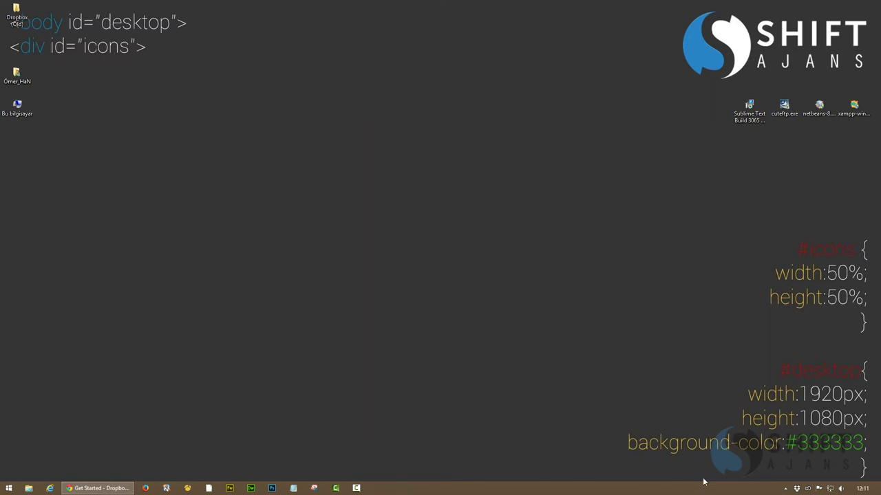
{"action": "left_click", "coordinate": [785, 489]}
{"action": "key", "text": "super"}
{"action": "type", "text": "dropbox"}
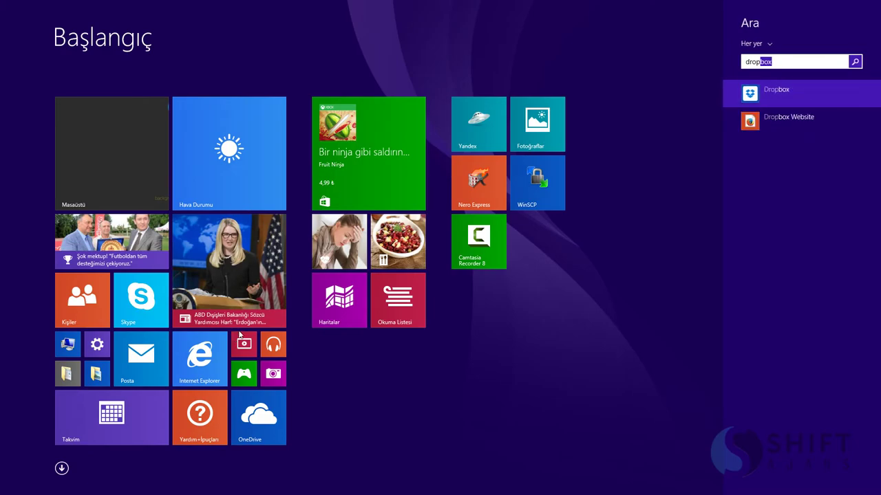
{"action": "left_click", "coordinate": [771, 92]}
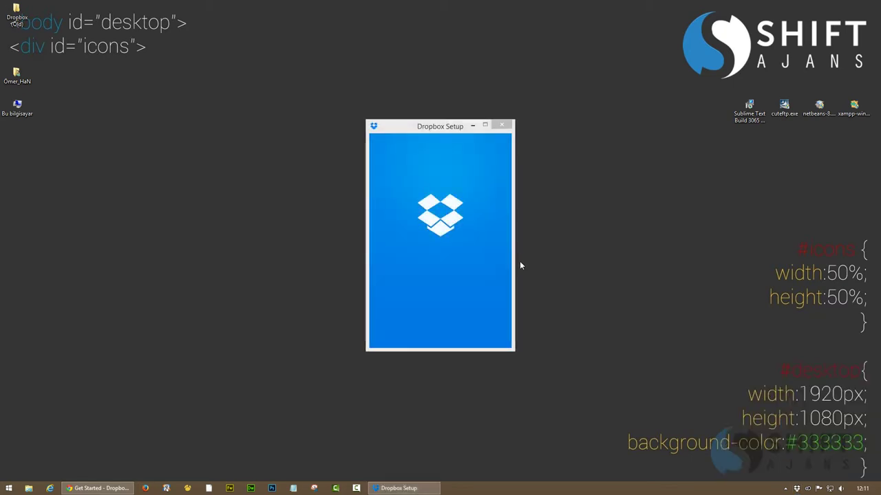
Sign in again with the account e-mail and password, then open Advanced settings
{"action": "left_click", "coordinate": [431, 237]}
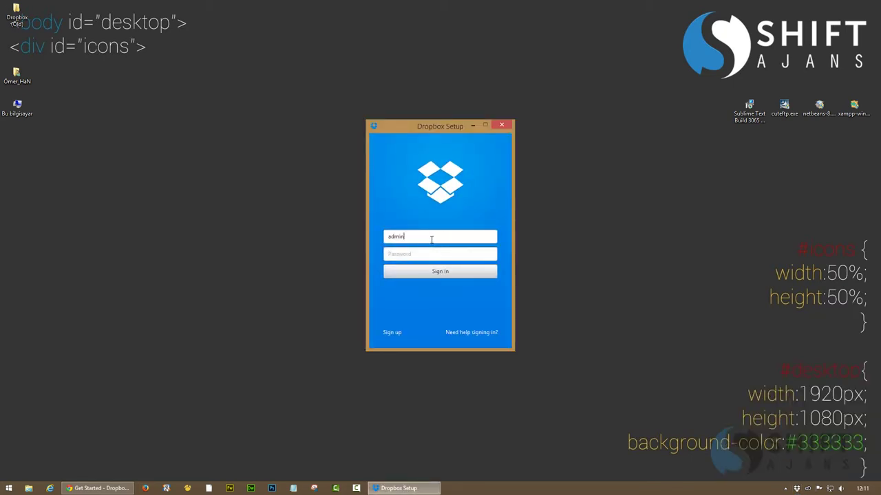
{"action": "key", "text": "Tab"}
{"action": "left_click", "coordinate": [438, 273]}
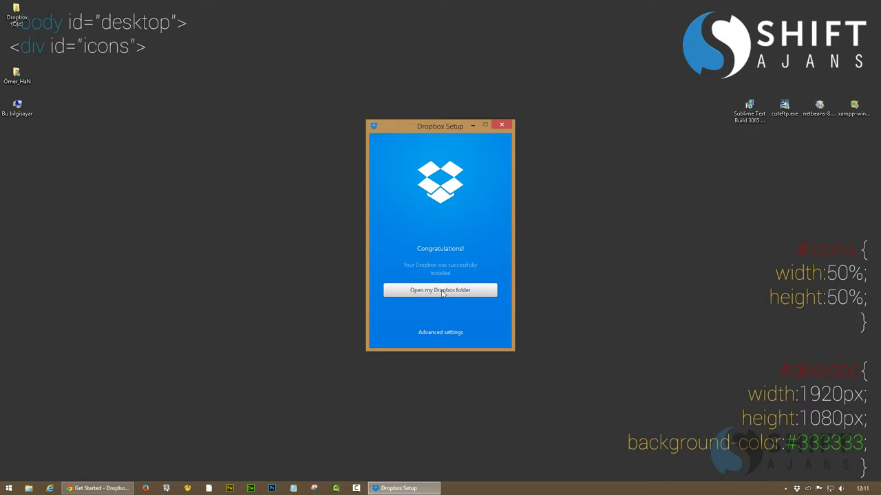
{"action": "left_click", "coordinate": [446, 333]}
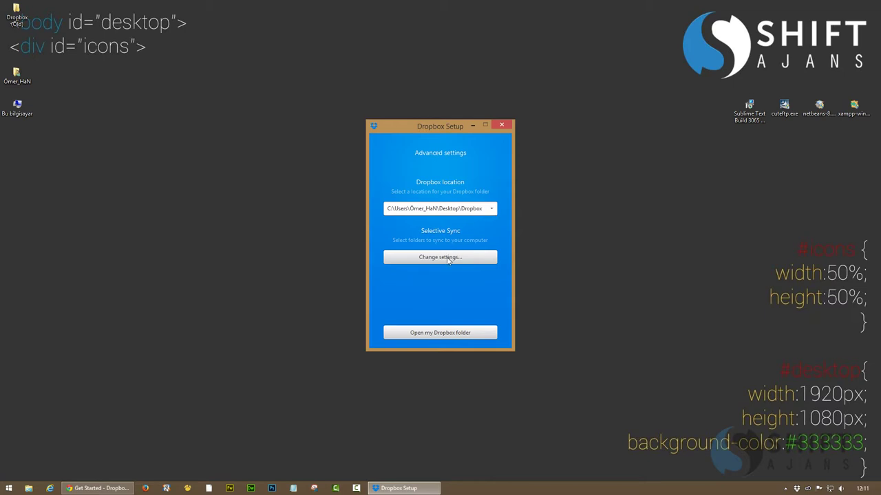
Change the Dropbox folder location to Yerel Disk (E:), making it E:\Dropbox
{"action": "left_click", "coordinate": [481, 209]}
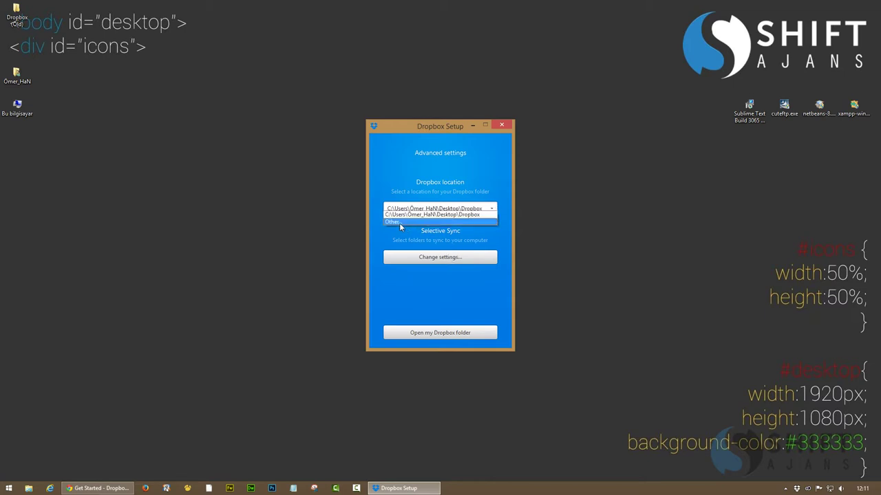
{"action": "left_click", "coordinate": [400, 223]}
{"action": "left_click_drag", "start_coordinate": [500, 227], "coordinate": [501, 238]}
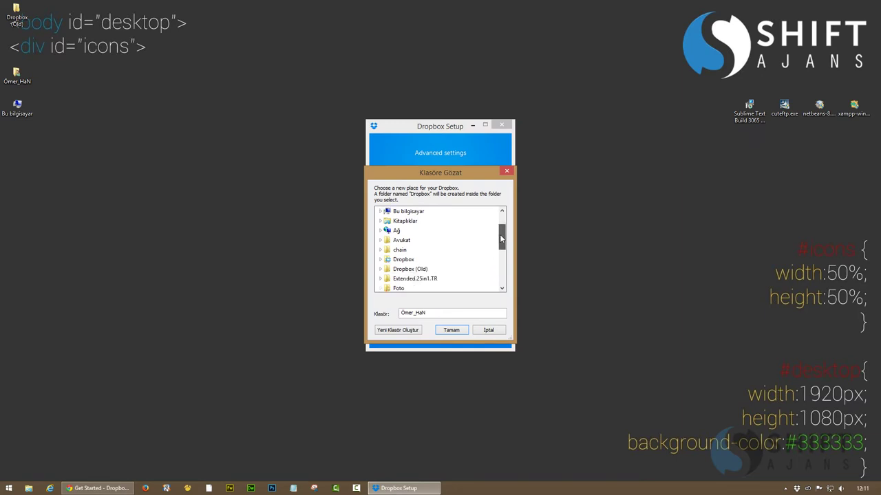
{"action": "scroll", "coordinate": [500, 239], "scroll_direction": "down", "scroll_amount": 5}
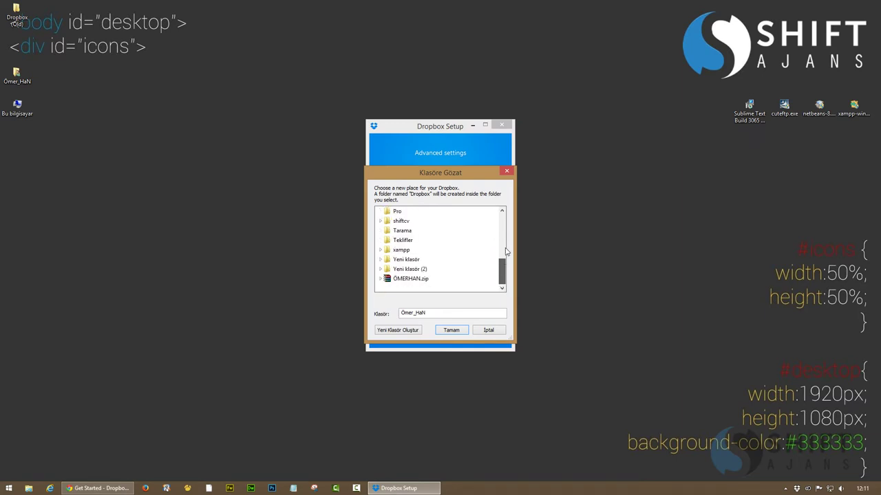
{"action": "scroll", "coordinate": [506, 252], "scroll_direction": "up", "scroll_amount": 10}
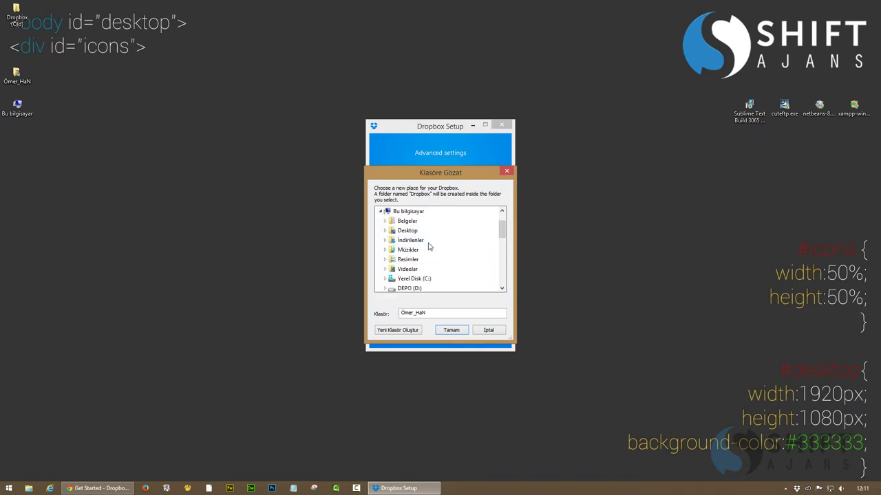
{"action": "scroll", "coordinate": [407, 249], "scroll_direction": "down", "scroll_amount": 2}
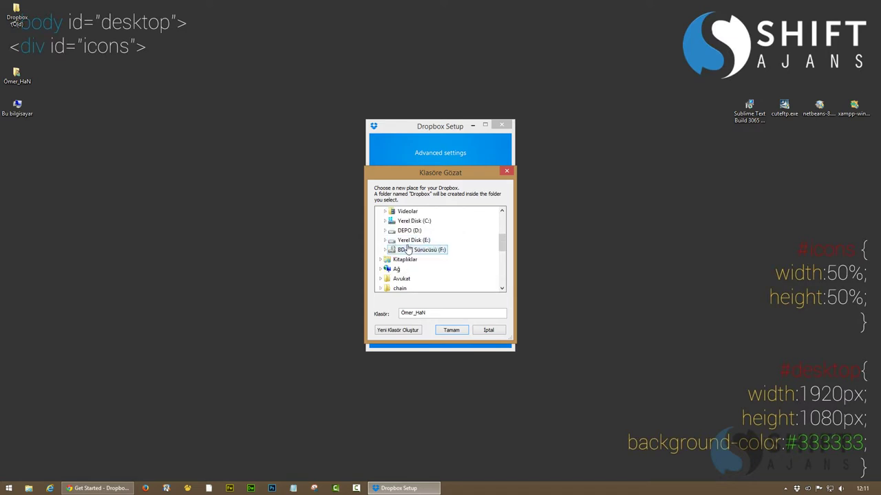
{"action": "left_click", "coordinate": [412, 240]}
{"action": "left_click", "coordinate": [450, 331]}
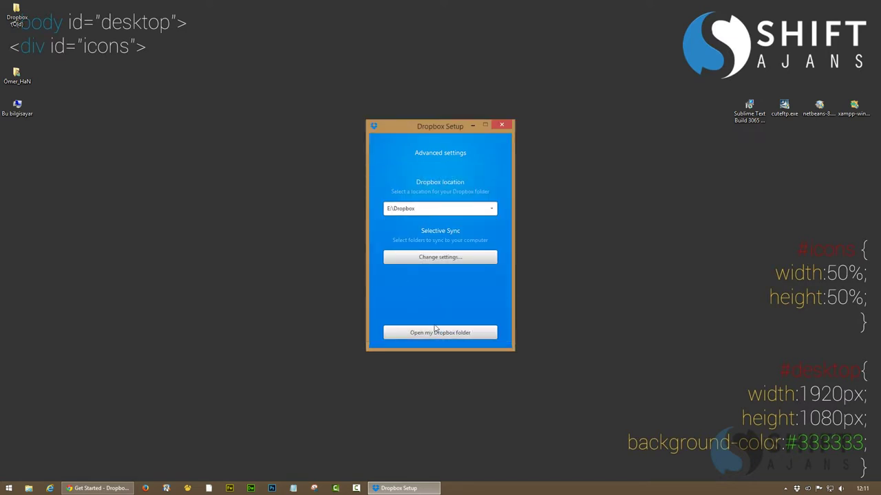
Leave the sync folder choices unchanged and finish setup, opening the Dropbox folder
{"action": "left_click", "coordinate": [442, 258]}
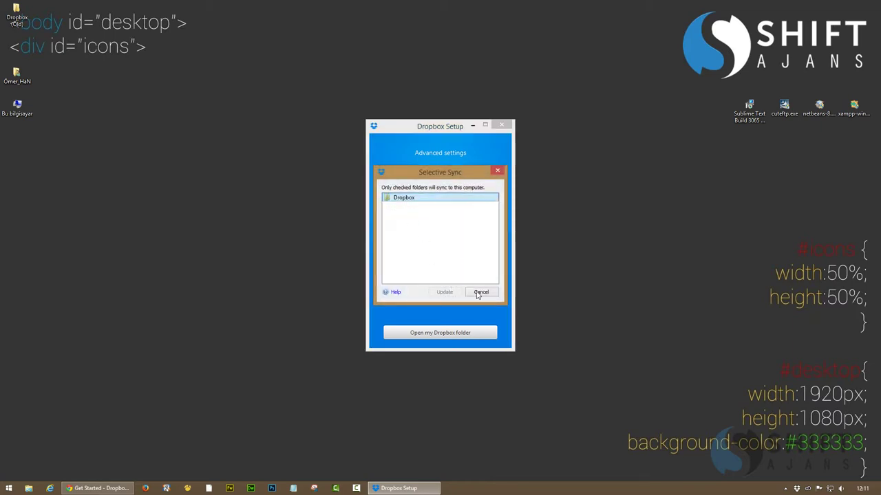
{"action": "left_click", "coordinate": [481, 291]}
{"action": "left_click", "coordinate": [429, 333]}
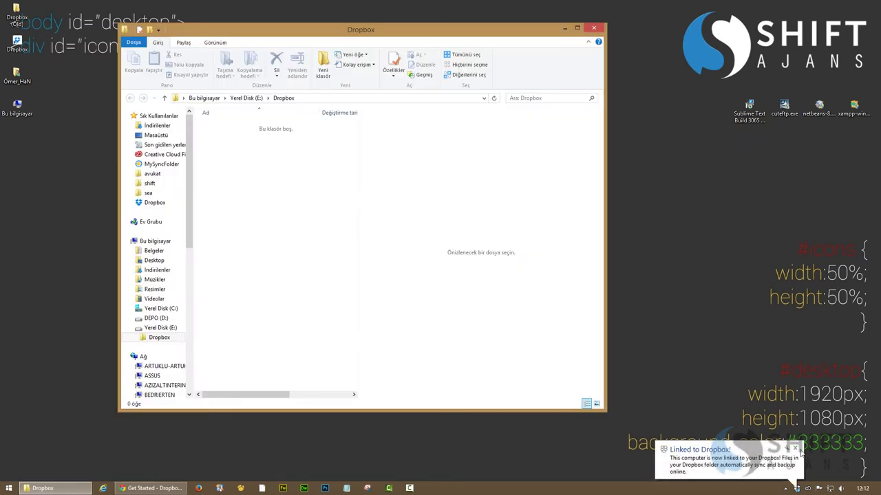
Dismiss the linked notification, open and close the home folder, and close the Dropbox window
{"action": "left_click", "coordinate": [795, 449]}
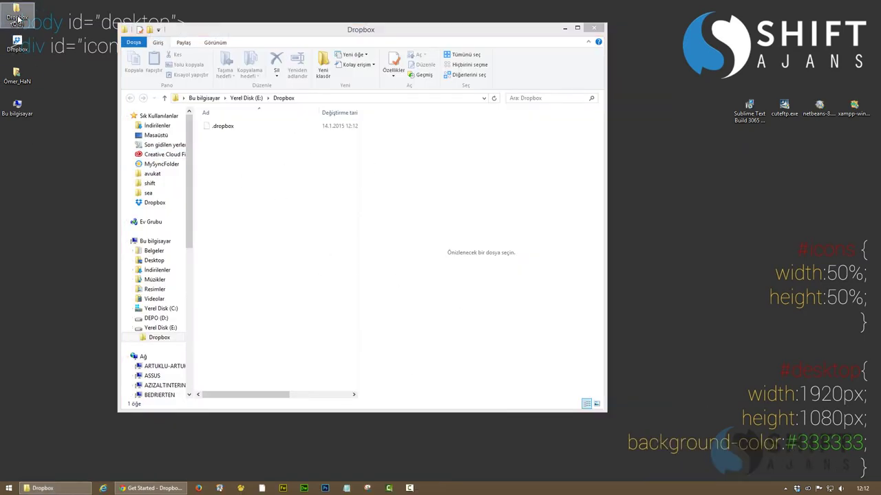
{"action": "double_click", "coordinate": [14, 74]}
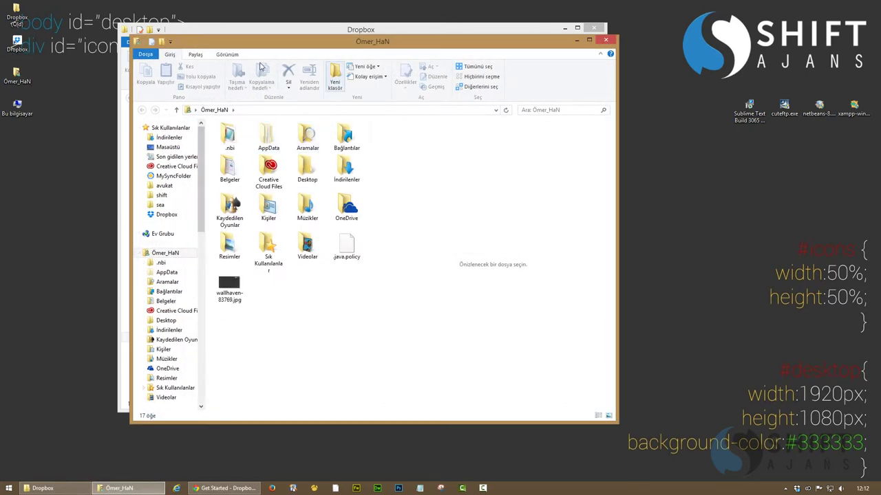
{"action": "left_click", "coordinate": [605, 41]}
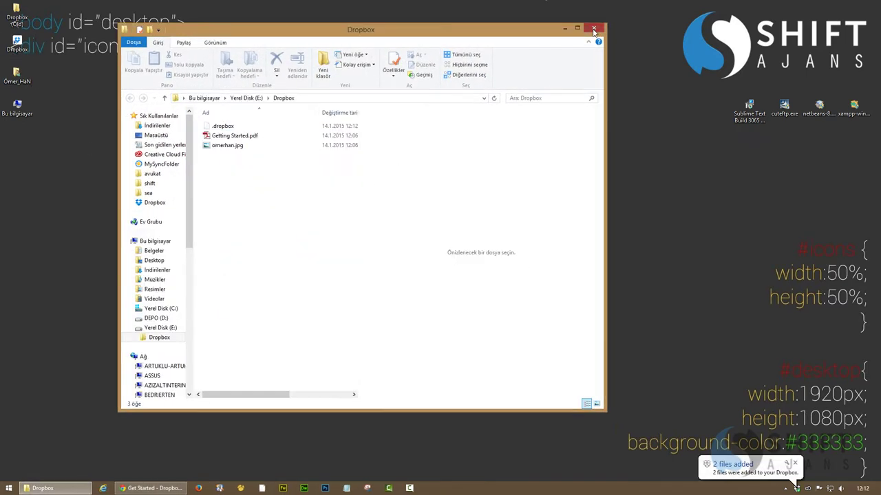
{"action": "left_click", "coordinate": [593, 29]}
Open the Dropbox preferences from the tray icon's status panel gear menu
{"action": "left_click", "coordinate": [785, 488]}
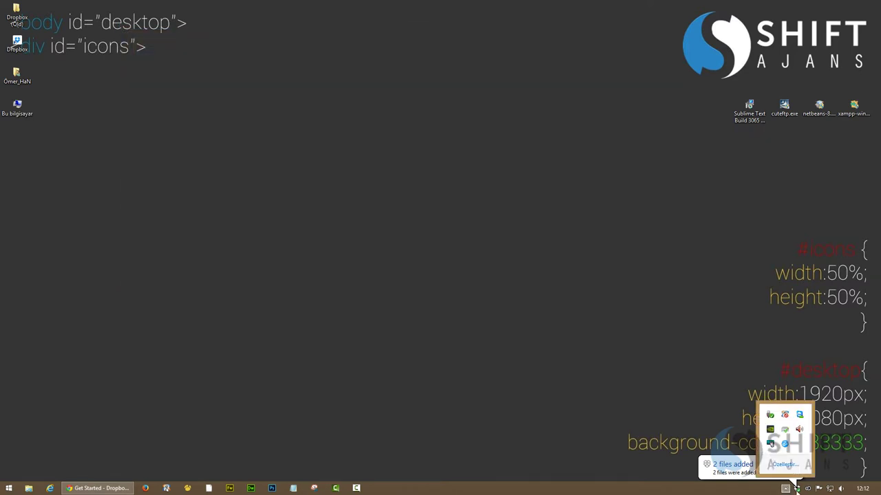
{"action": "left_click", "coordinate": [796, 488]}
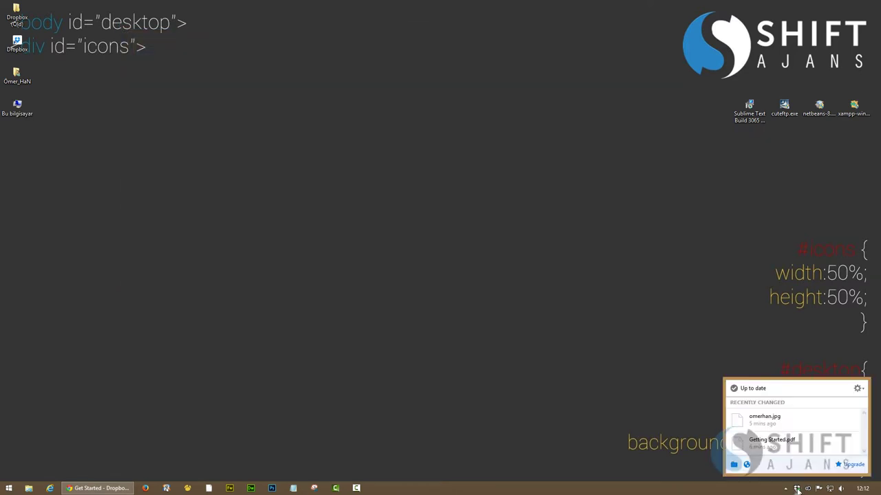
{"action": "left_click", "coordinate": [858, 388]}
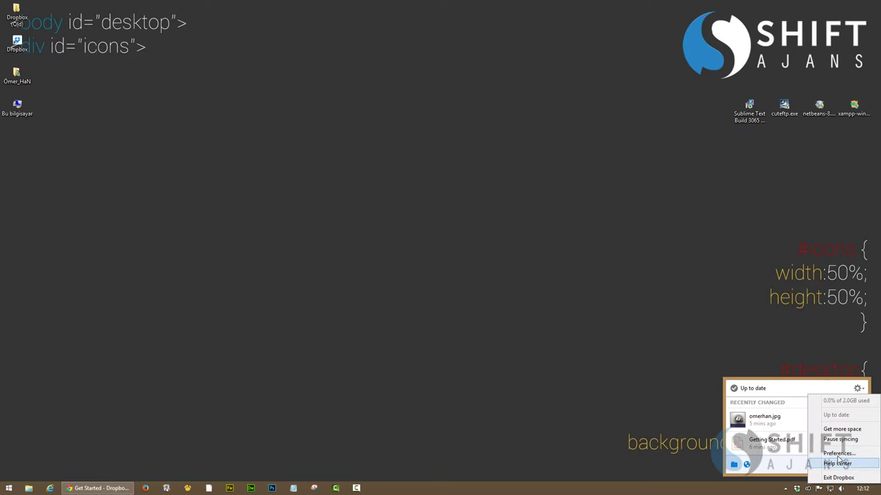
{"action": "left_click", "coordinate": [839, 453]}
{"action": "left_click", "coordinate": [398, 172]}
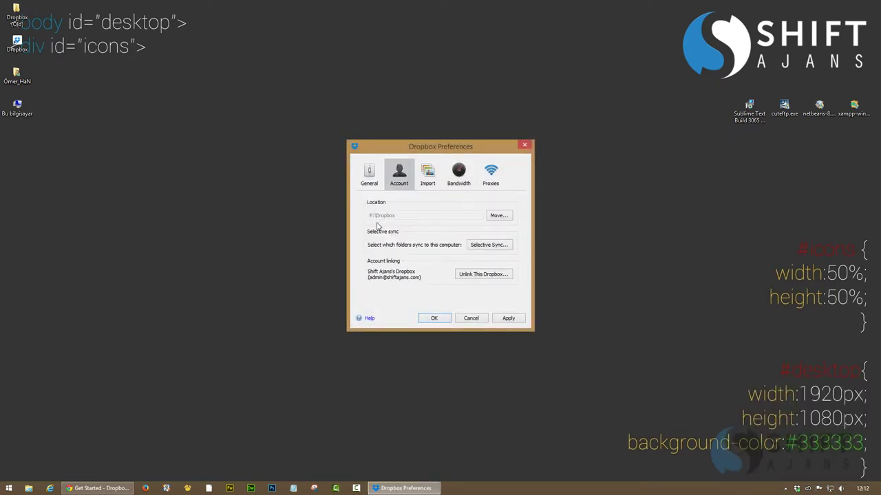
{"action": "left_click", "coordinate": [498, 215]}
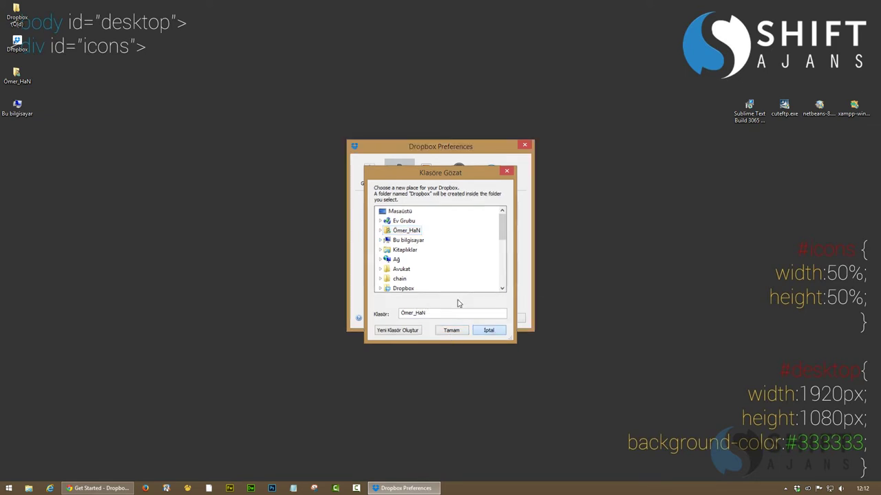
{"action": "left_click", "coordinate": [494, 331]}
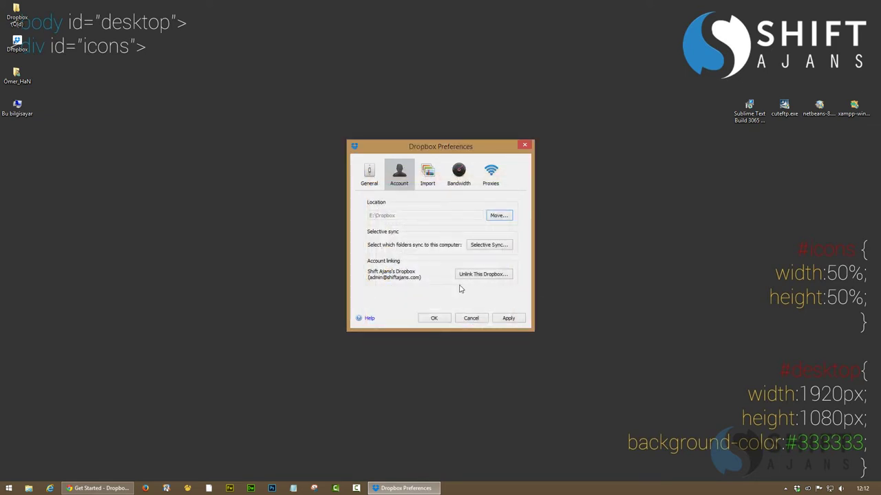
{"action": "left_click", "coordinate": [509, 319]}
{"action": "key", "text": "Return"}
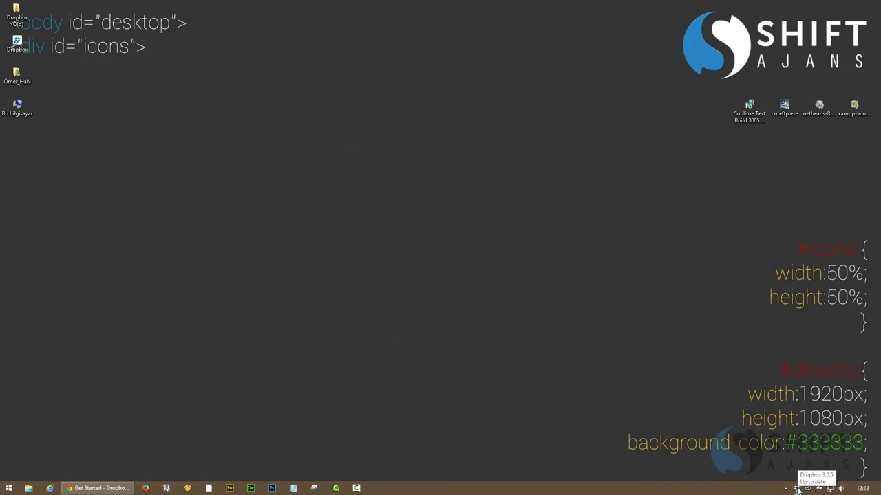
Open the Dropbox folder from the tray and preview omerhan.jpg
{"action": "double_click", "coordinate": [797, 488]}
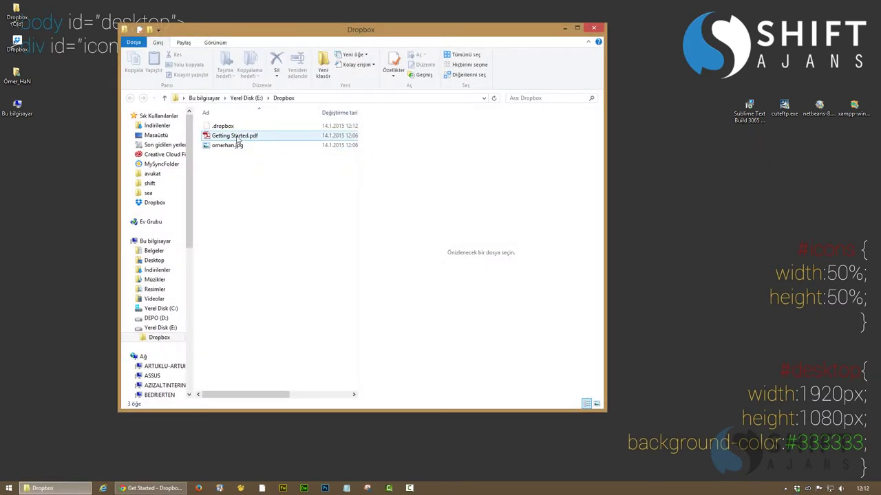
{"action": "left_click", "coordinate": [231, 149]}
{"action": "left_click", "coordinate": [227, 180]}
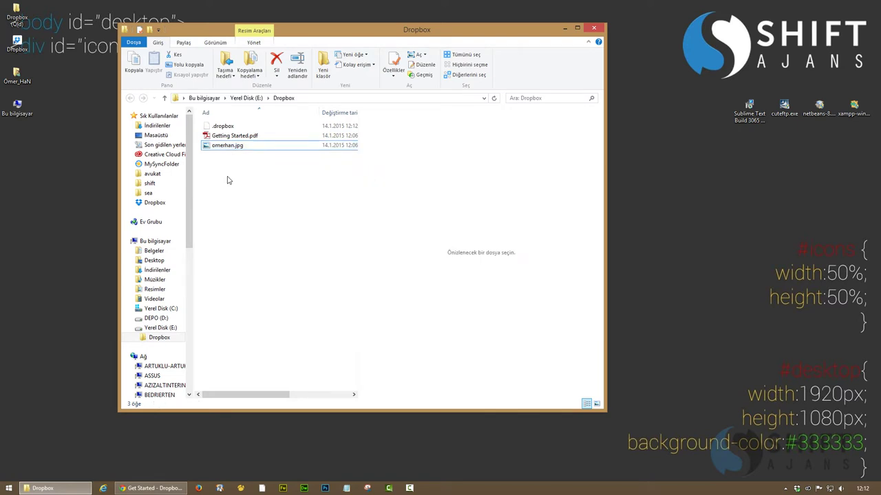
{"action": "left_click", "coordinate": [227, 145]}
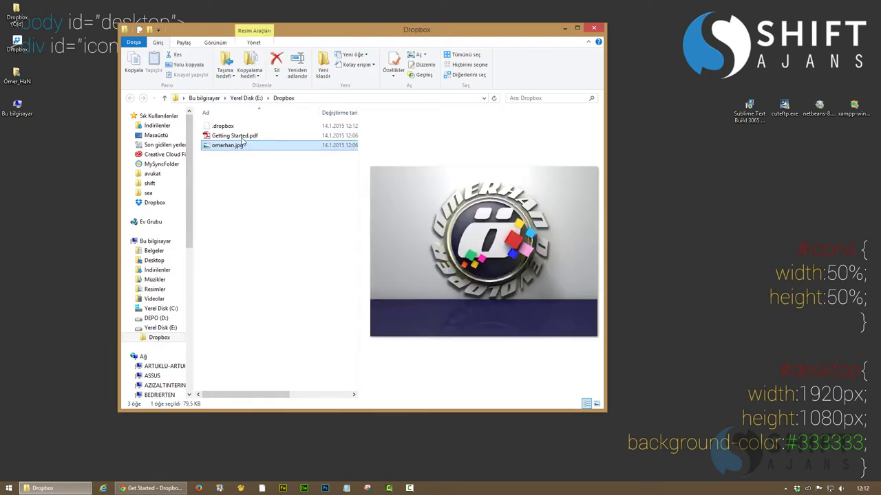
Delete Getting Started.pdf and omerhan.jpg from E:\Dropbox, confirming each deletion
{"action": "left_click", "coordinate": [241, 138]}
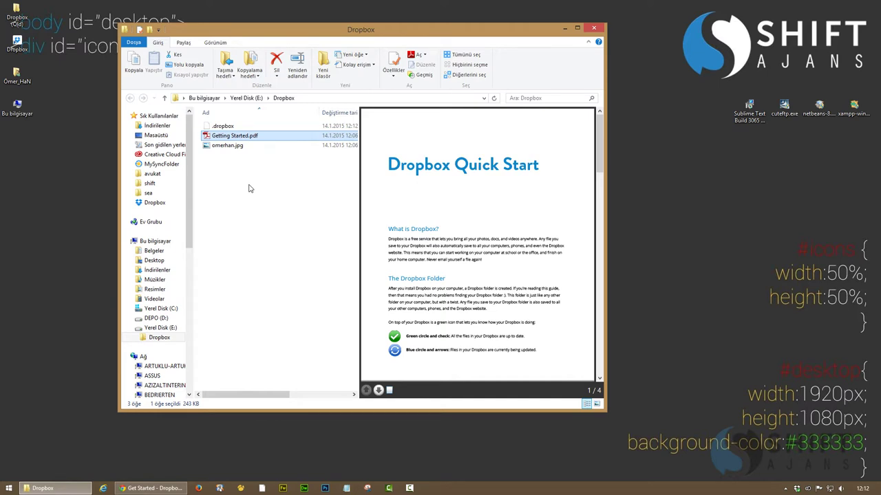
{"action": "key", "text": "Delete"}
{"action": "key", "text": "Return"}
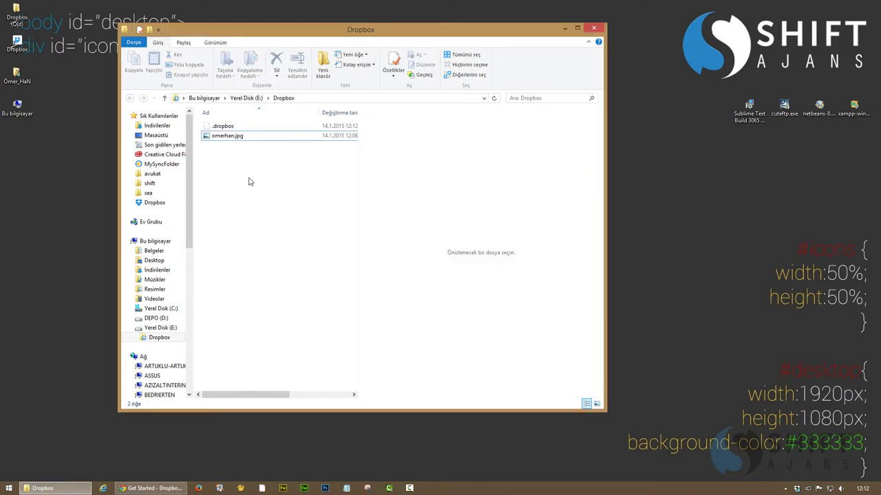
{"action": "left_click", "coordinate": [224, 139]}
{"action": "key", "text": "Delete"}
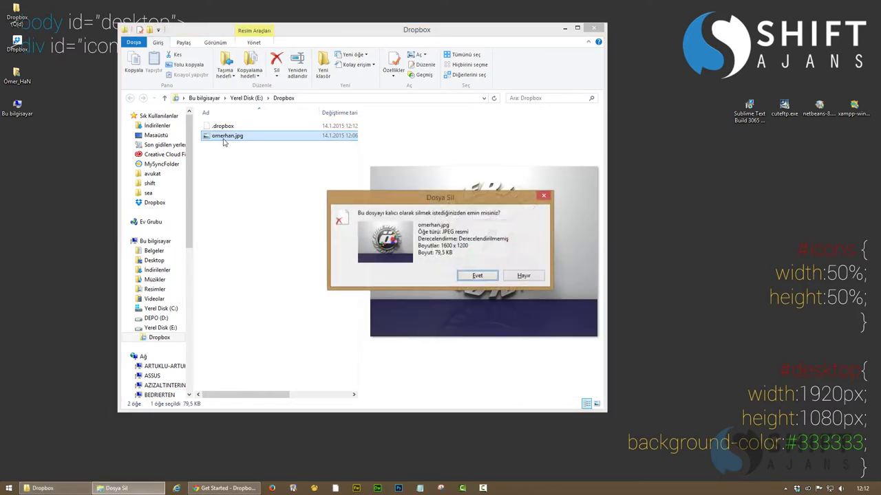
{"action": "key", "text": "Return"}
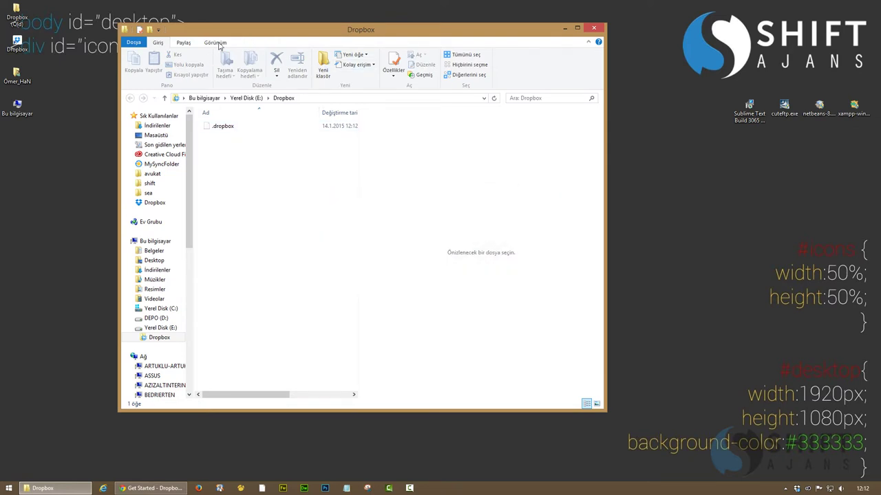
Turn off Hidden items in the View options, then close the Dropbox folder window
{"action": "left_click", "coordinate": [215, 43]}
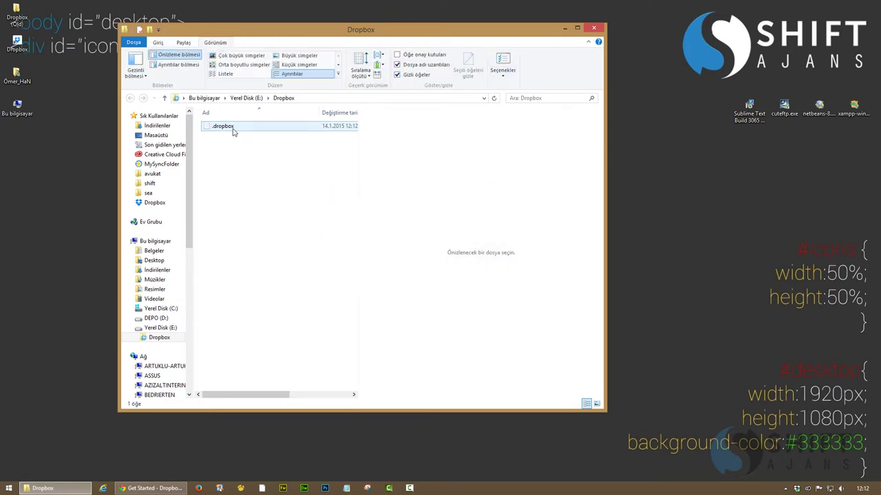
{"action": "left_click", "coordinate": [397, 75]}
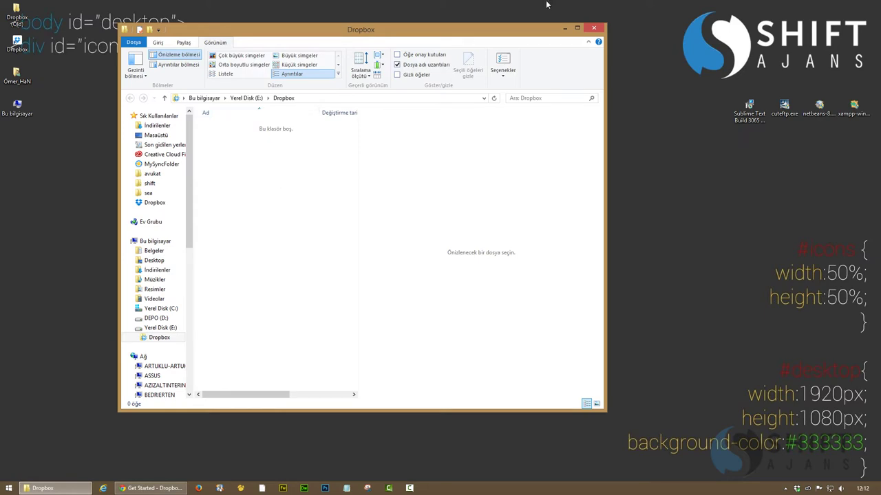
{"action": "left_click", "coordinate": [580, 28]}
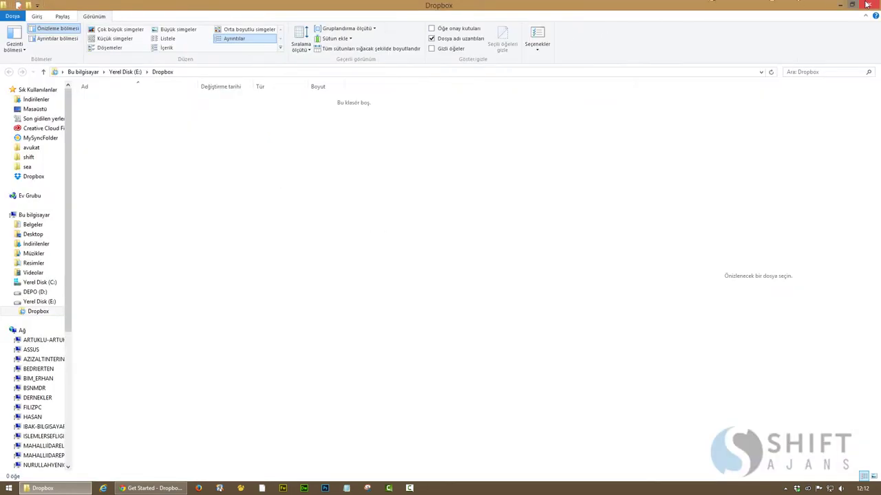
{"action": "left_click", "coordinate": [865, 5]}
Reload the Dropbox website's Files page and show deleted files
{"action": "left_click", "coordinate": [100, 487]}
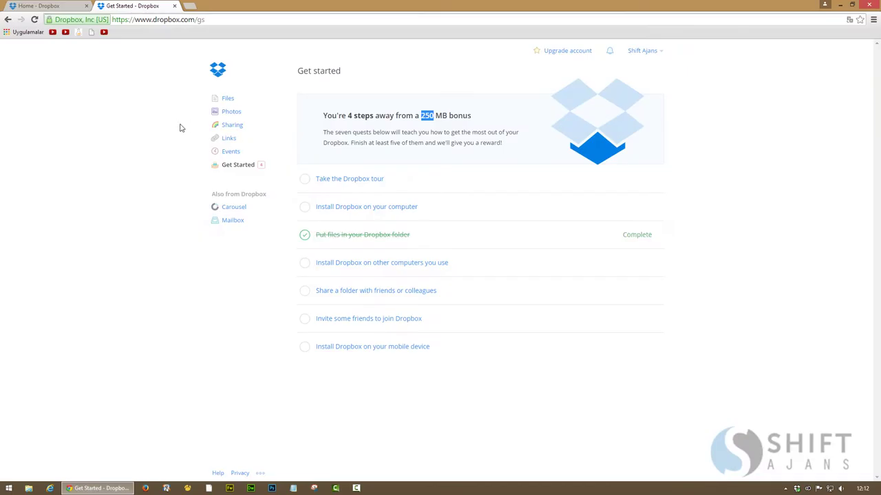
{"action": "left_click", "coordinate": [34, 5]}
{"action": "key", "text": "F5"}
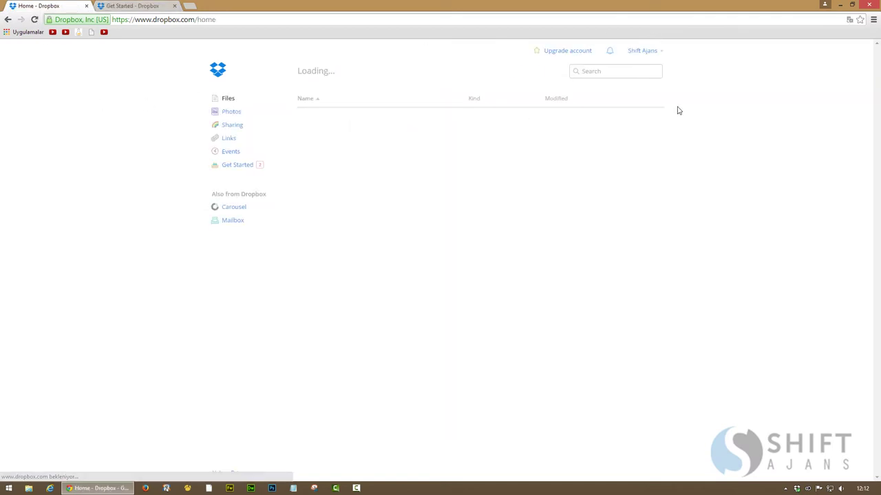
{"action": "left_click", "coordinate": [557, 72]}
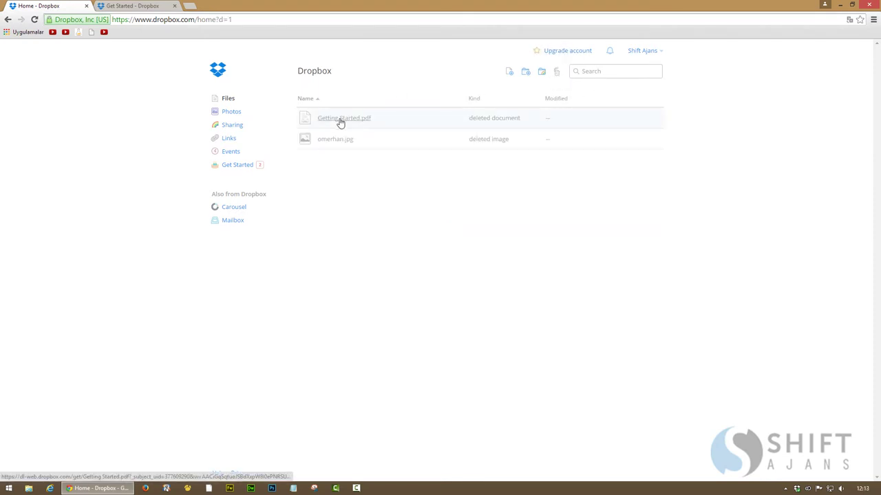
Restore the deleted omerhan.jpg, leaving Getting Started.pdf deleted
{"action": "right_click", "coordinate": [340, 121]}
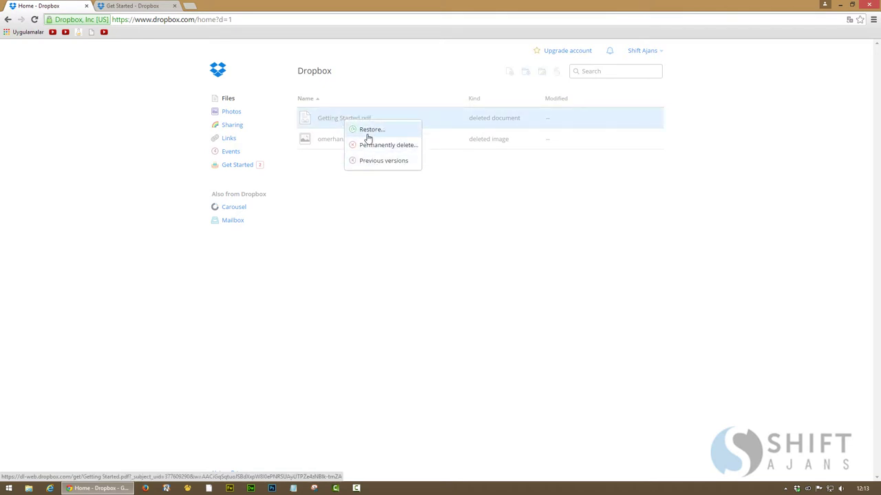
{"action": "left_click", "coordinate": [370, 132]}
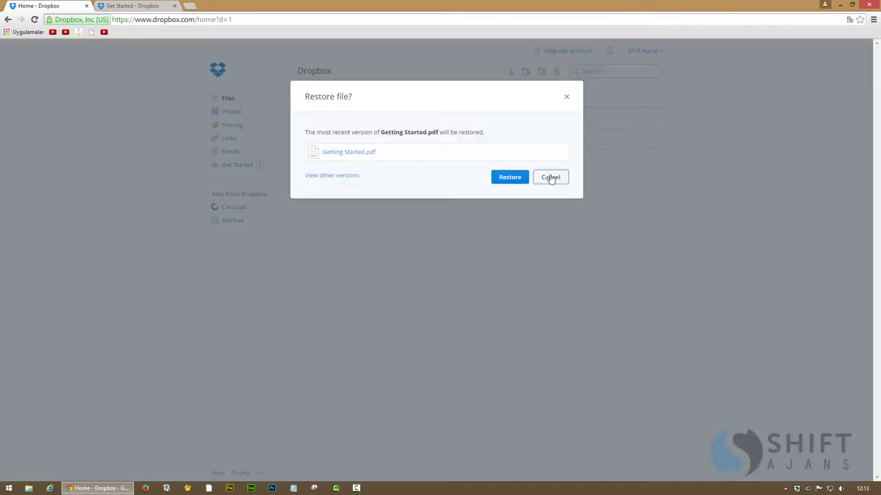
{"action": "left_click", "coordinate": [551, 177]}
{"action": "right_click", "coordinate": [341, 140]}
{"action": "left_click", "coordinate": [374, 148]}
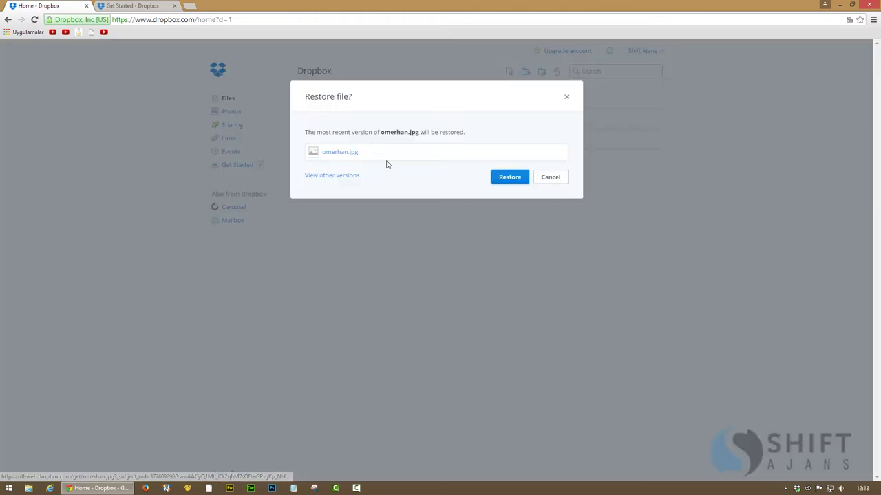
{"action": "key", "text": "Return"}
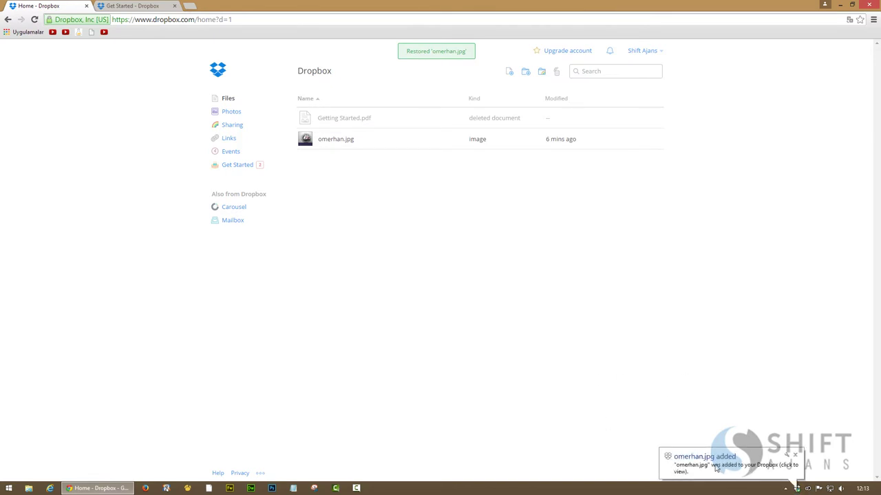
Check the restored file in the local Dropbox folder, reload Files, and minimise the browser
{"action": "left_click", "coordinate": [723, 471]}
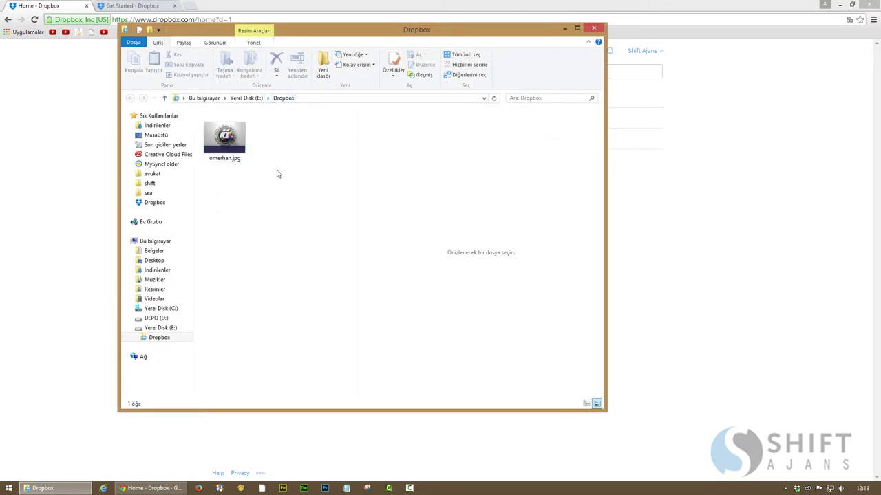
{"action": "left_click", "coordinate": [596, 30]}
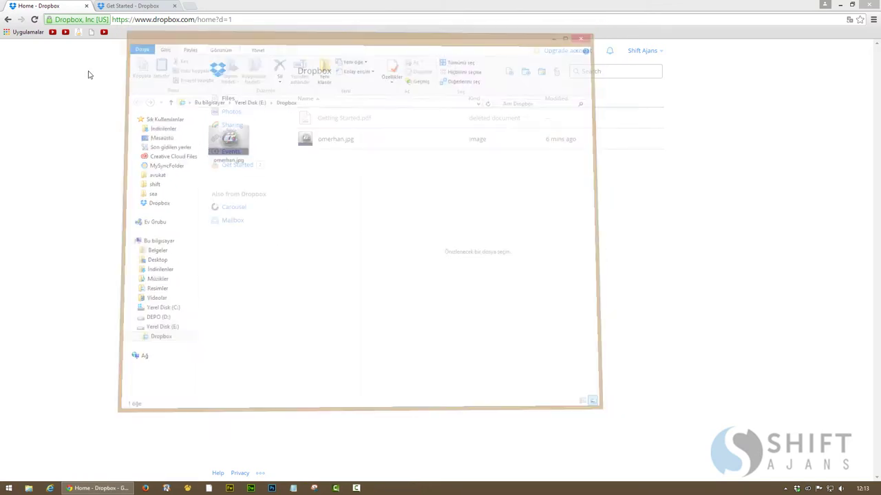
{"action": "left_click", "coordinate": [216, 74]}
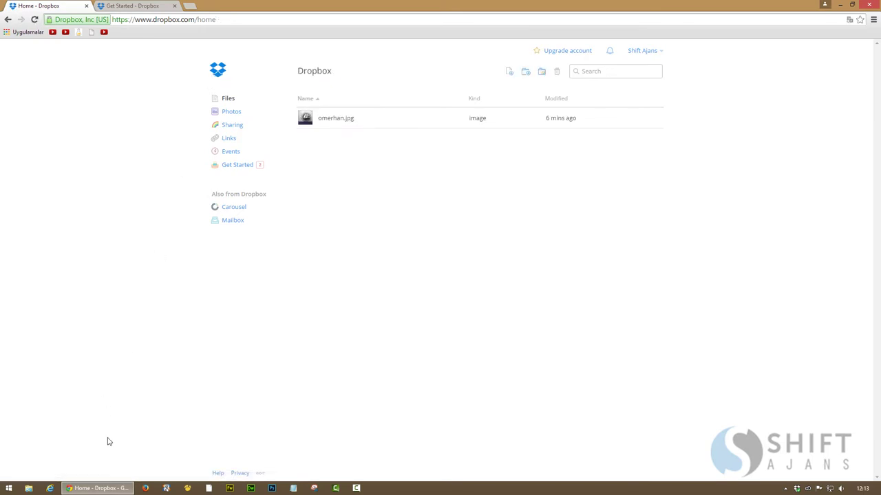
{"action": "left_click", "coordinate": [103, 486]}
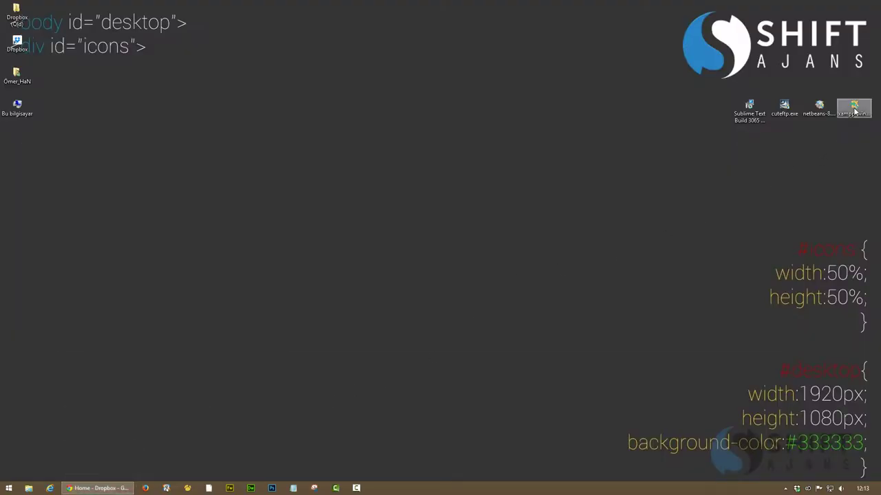
{"action": "right_click", "coordinate": [855, 110]}
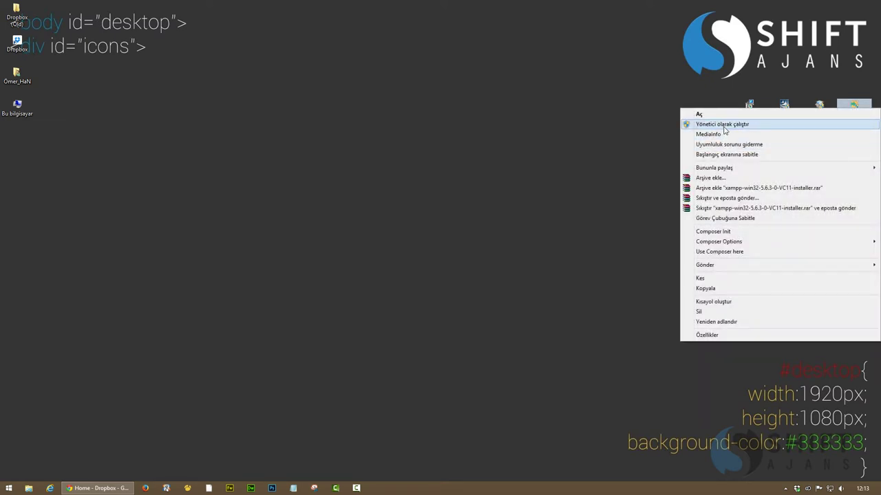
{"action": "left_click", "coordinate": [696, 125]}
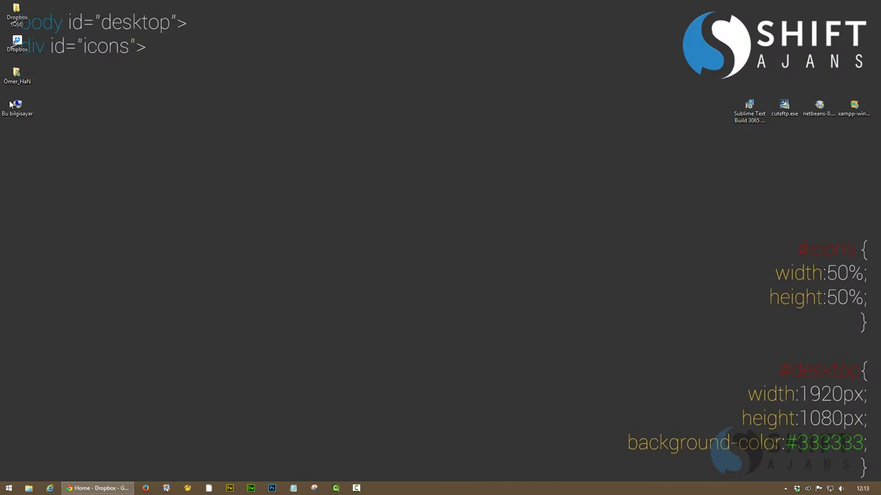
{"action": "double_click", "coordinate": [11, 105]}
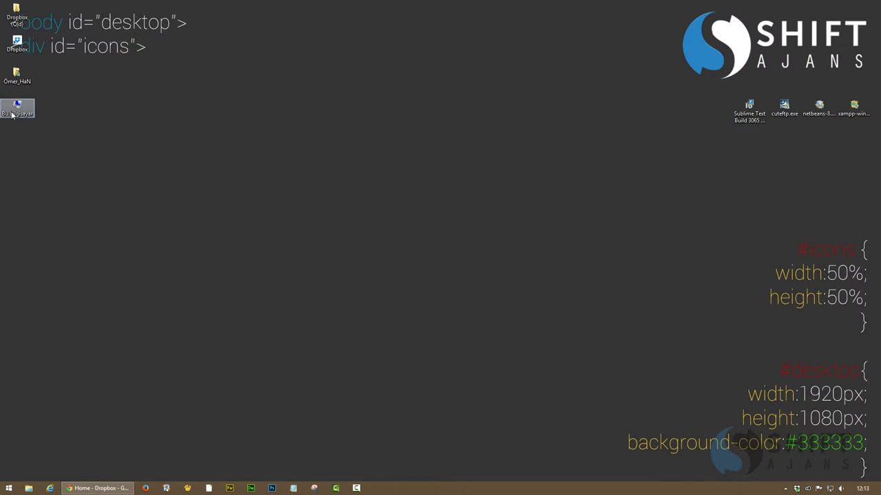
{"action": "double_click", "coordinate": [353, 33]}
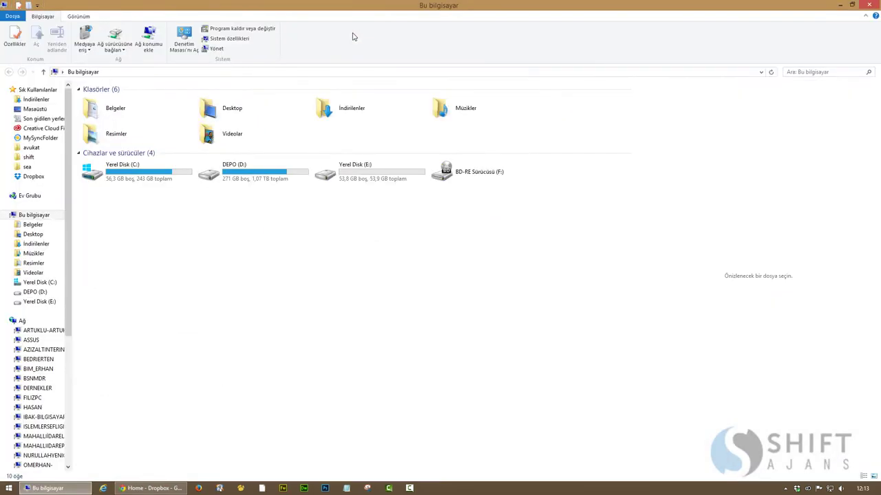
{"action": "double_click", "coordinate": [344, 177]}
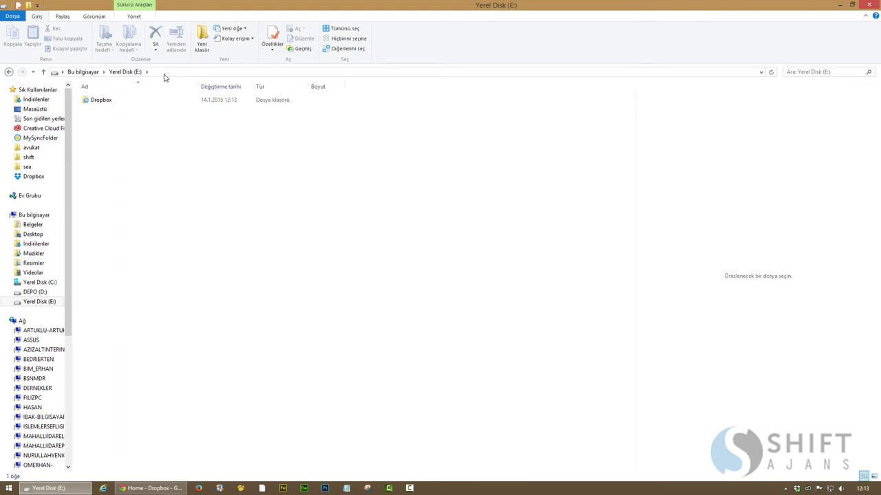
{"action": "left_click", "coordinate": [165, 73]}
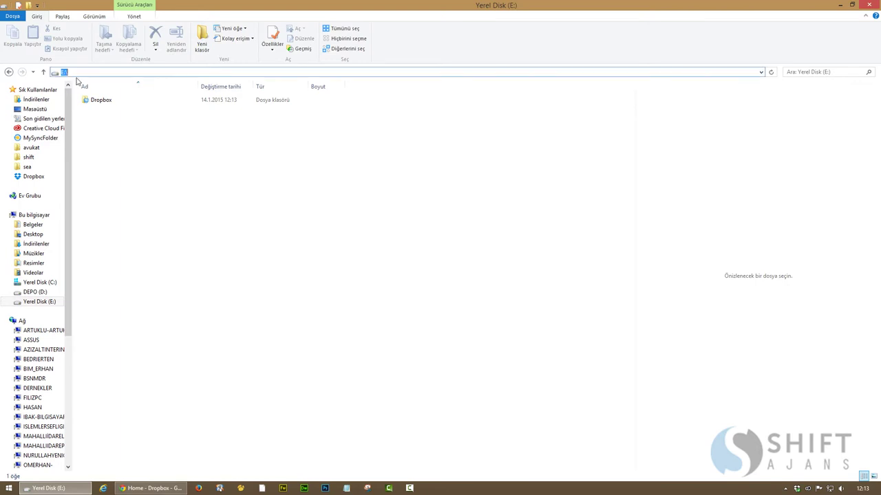
{"action": "left_click", "coordinate": [871, 5]}
{"action": "right_click", "coordinate": [857, 111]}
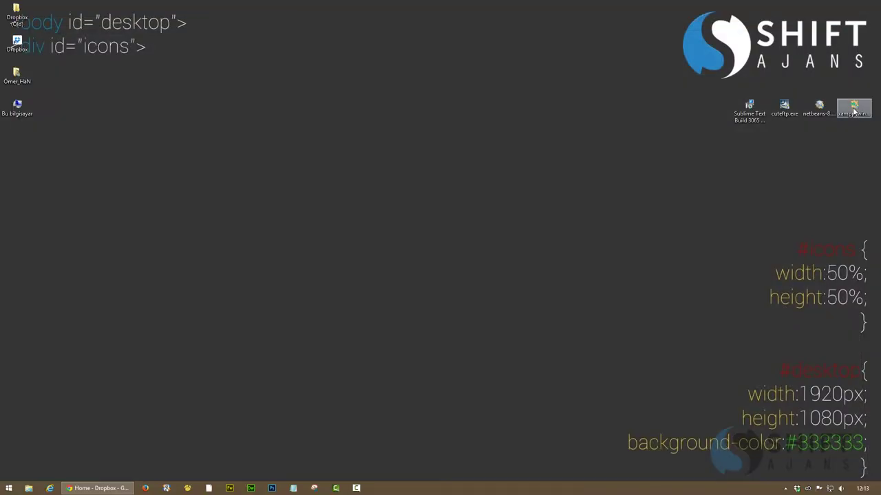
Run the XAMPP installer as administrator and install with default components and folder, skipping Bitnami
{"action": "left_click", "coordinate": [740, 126]}
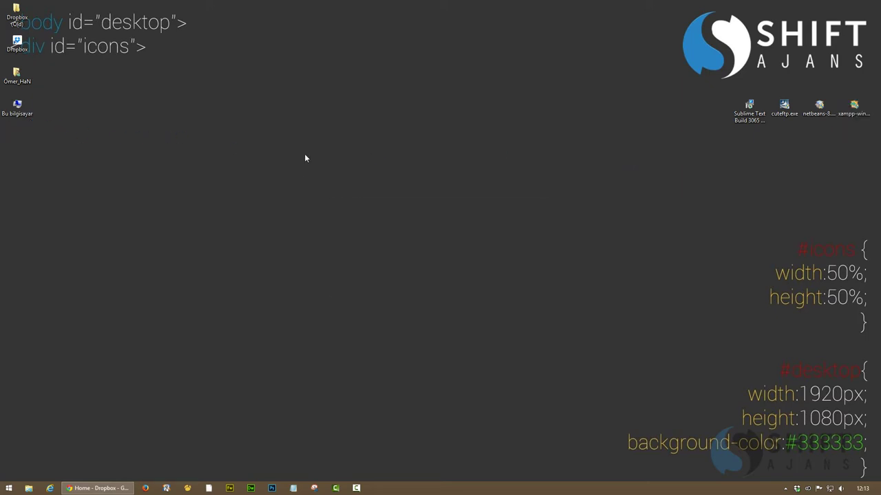
{"action": "left_click", "coordinate": [421, 269]}
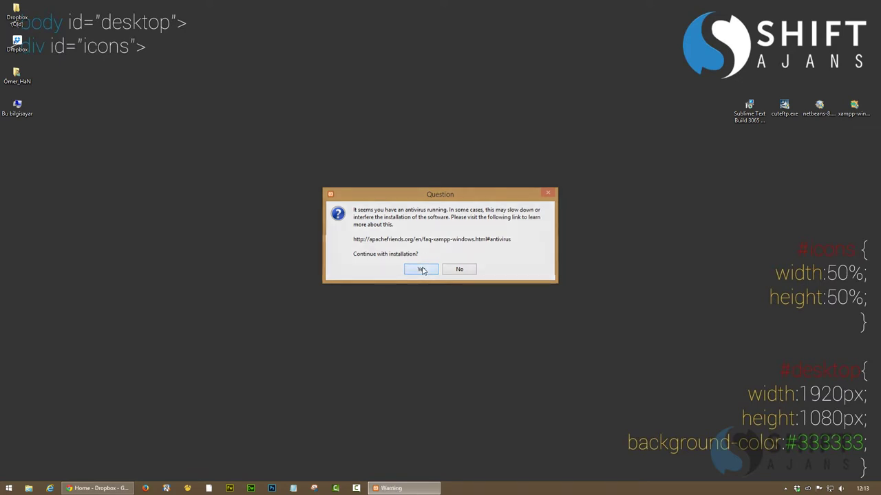
{"action": "left_click", "coordinate": [441, 262]}
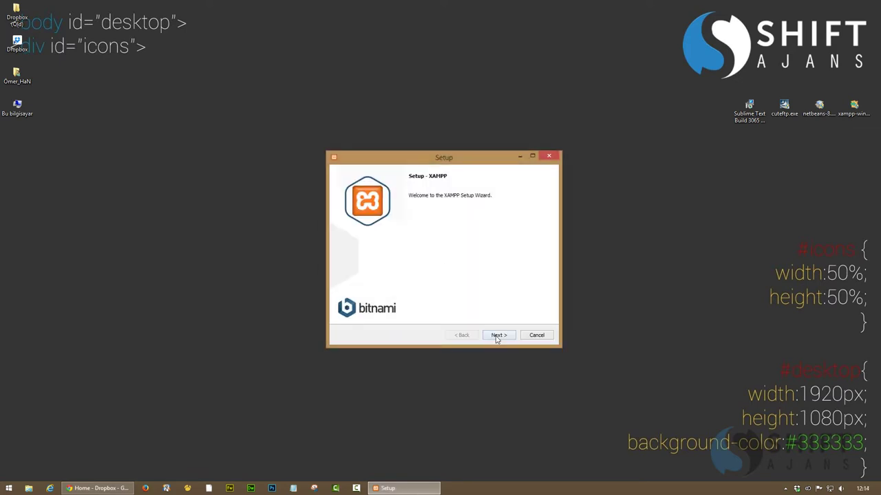
{"action": "left_click", "coordinate": [497, 336]}
{"action": "left_click", "coordinate": [497, 336]}
{"action": "left_click", "coordinate": [497, 336]}
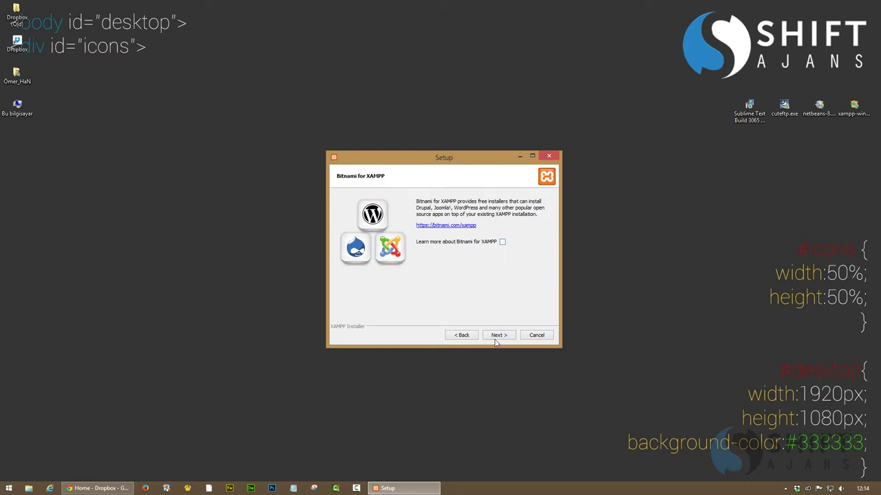
{"action": "left_click", "coordinate": [497, 335]}
{"action": "left_click", "coordinate": [499, 336]}
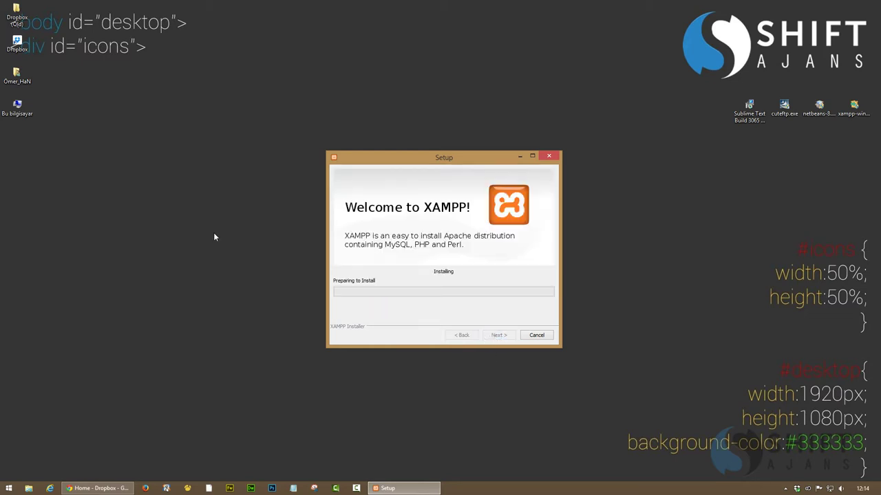
Rearrange the desktop icons and delete the Dropbox (Old) folder
{"action": "left_click_drag", "start_coordinate": [26, 46], "coordinate": [22, 135]}
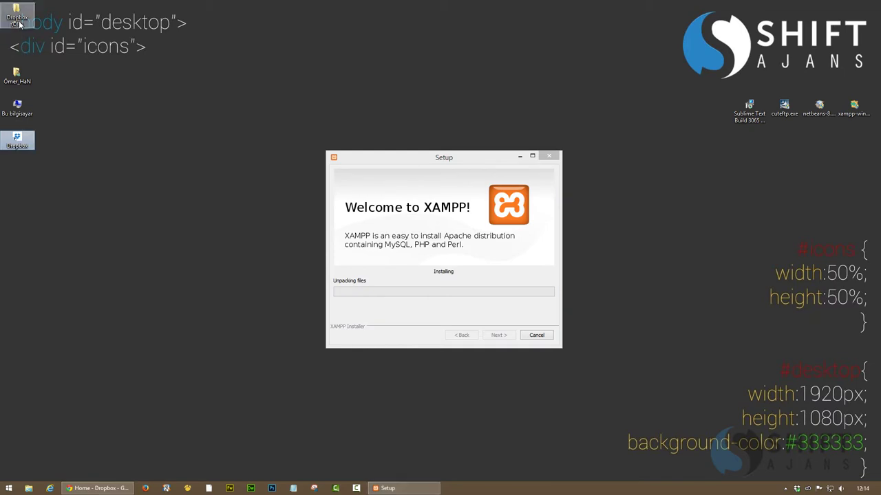
{"action": "left_click_drag", "start_coordinate": [17, 15], "coordinate": [22, 174]}
{"action": "key", "text": "Delete"}
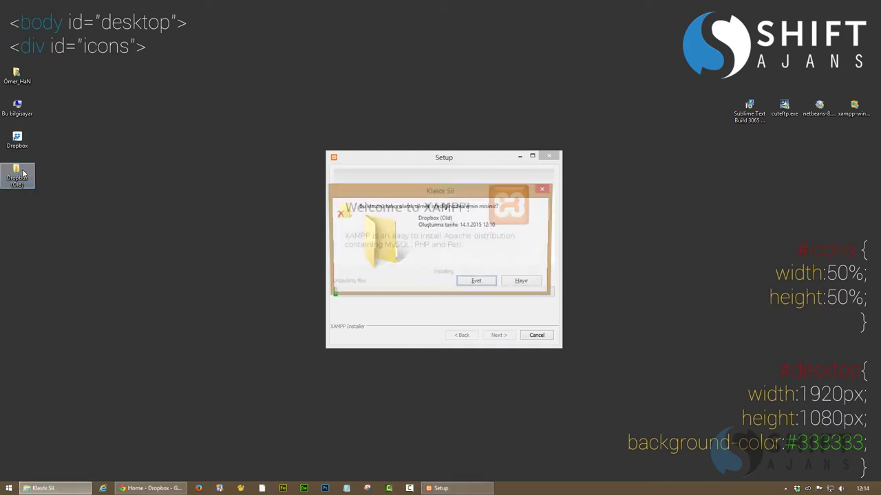
{"action": "key", "text": "Return"}
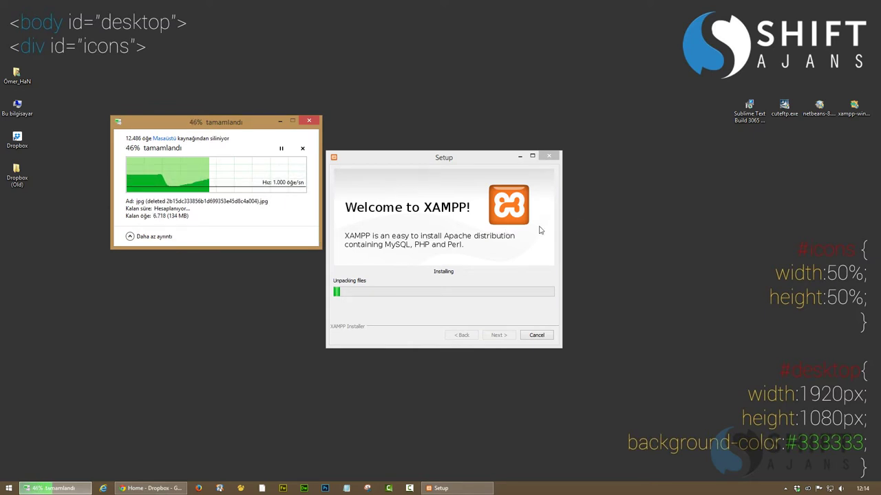
Run cuteftp.exe, accept the license, and install CuteFTP 9 to C:\Program Files (x86)\Globalscape\CuteFTP
{"action": "right_click", "coordinate": [788, 112]}
{"action": "left_click", "coordinate": [764, 118]}
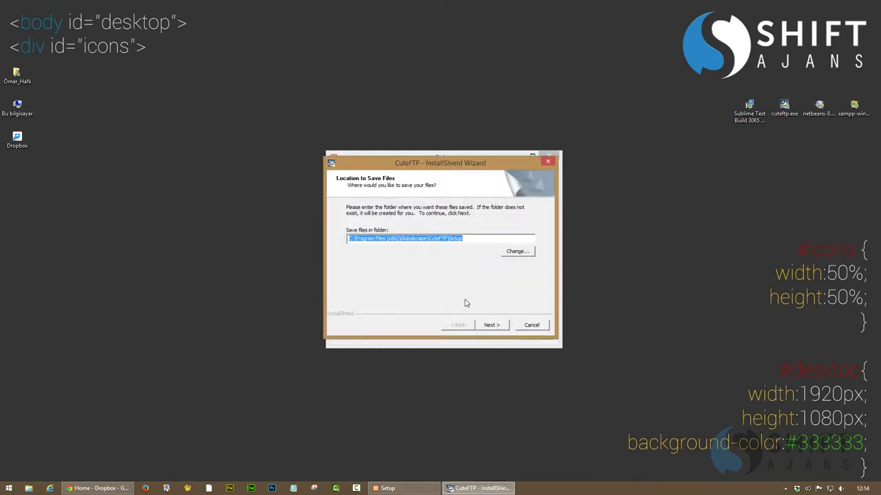
{"action": "left_click", "coordinate": [493, 325]}
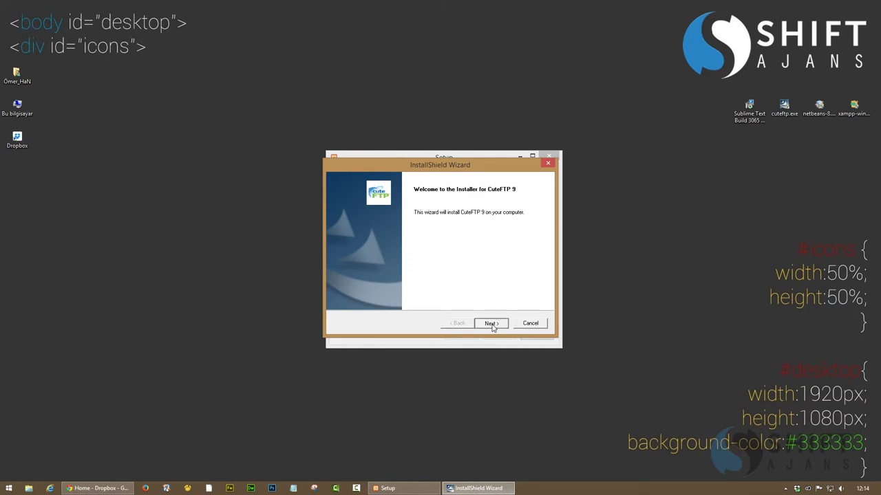
{"action": "left_click", "coordinate": [491, 324]}
{"action": "left_click", "coordinate": [492, 324]}
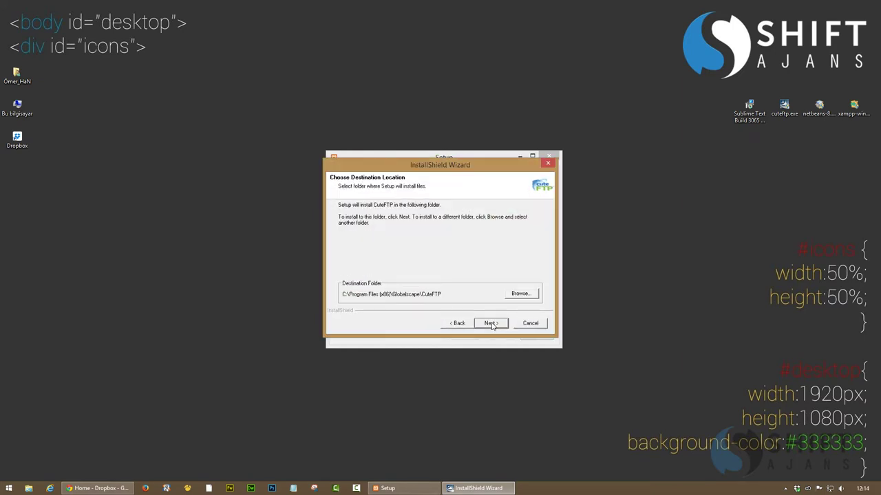
{"action": "left_click", "coordinate": [492, 323]}
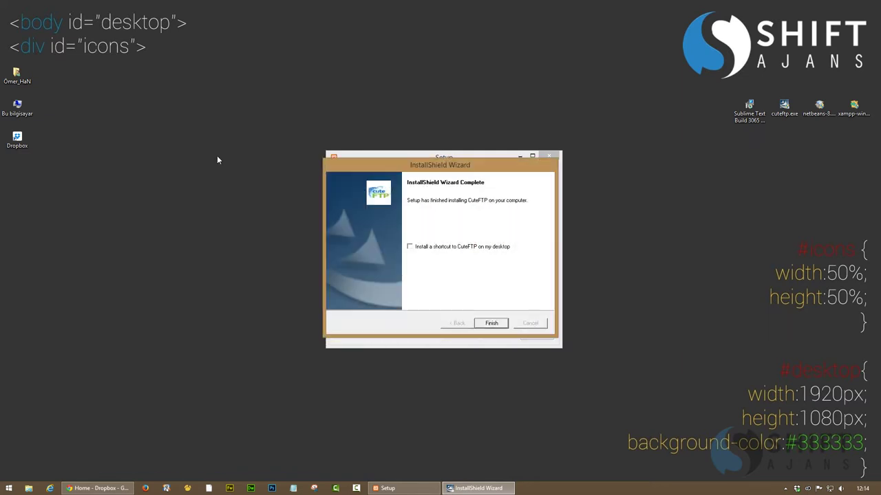
{"action": "left_click", "coordinate": [494, 325]}
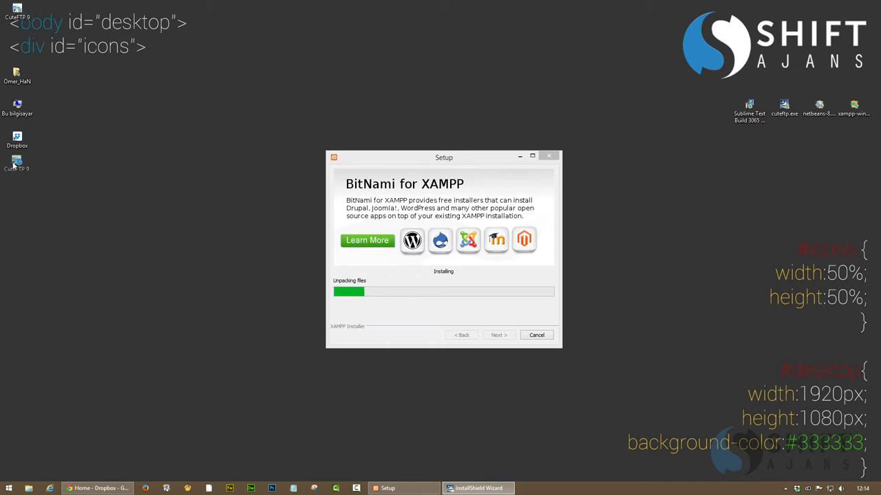
Launch the NetBeans installer from its context menu
{"action": "left_click", "coordinate": [821, 114]}
{"action": "right_click", "coordinate": [821, 113]}
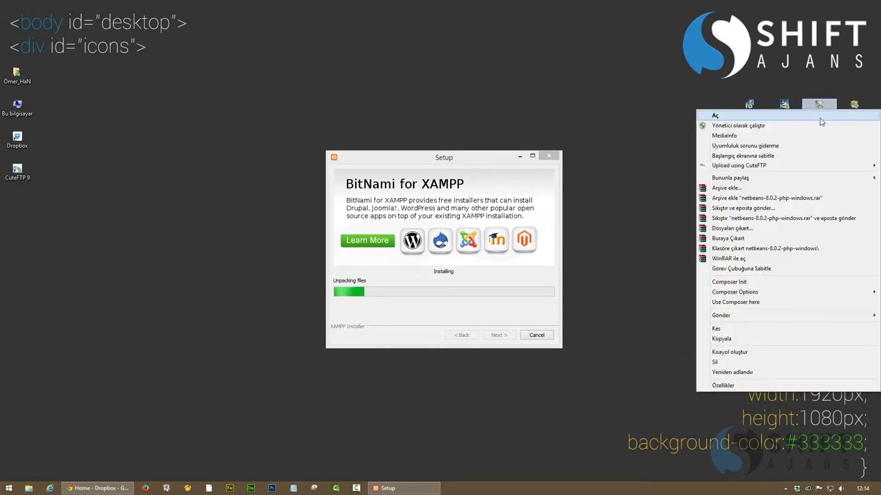
{"action": "left_click", "coordinate": [736, 119]}
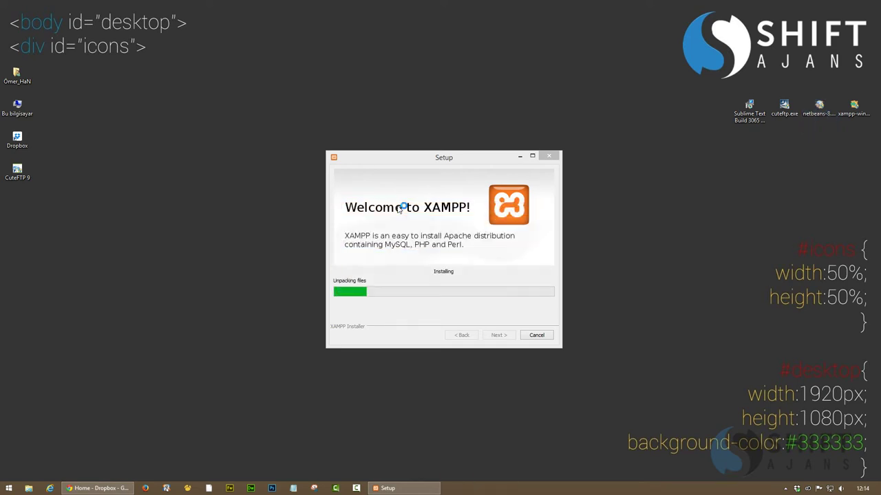
Move the XAMPP setup window to the top-left and launch the Sublime Text installer
{"action": "left_click_drag", "start_coordinate": [435, 159], "coordinate": [193, 18]}
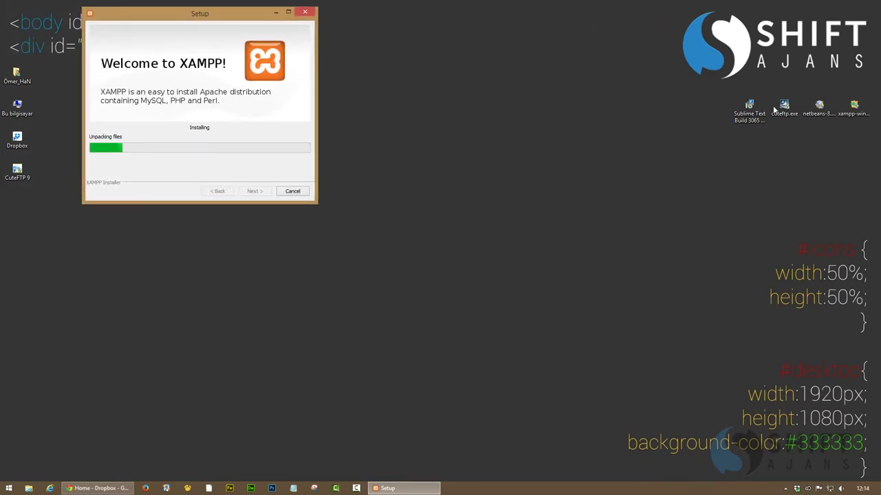
{"action": "right_click", "coordinate": [747, 116]}
{"action": "left_click", "coordinate": [690, 123]}
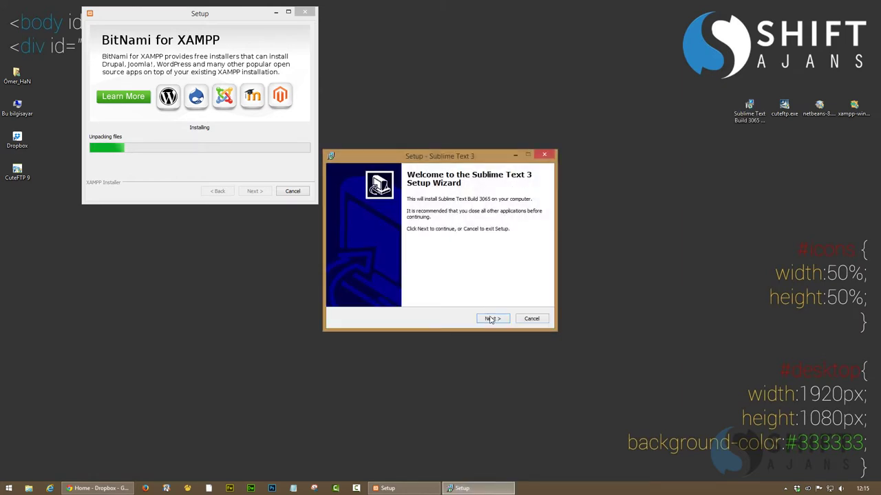
Install Sublime Text in the default location with the Explorer context-menu entry added
{"action": "left_click", "coordinate": [491, 319]}
{"action": "left_click", "coordinate": [491, 320]}
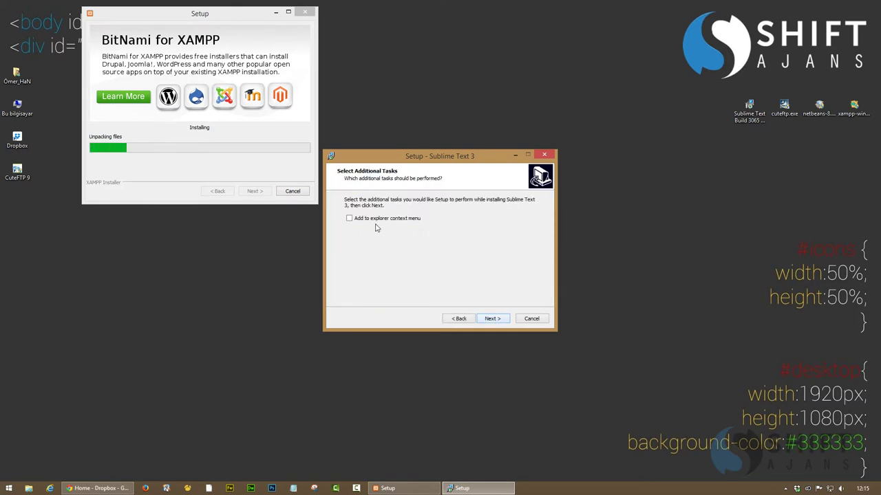
{"action": "left_click", "coordinate": [377, 221]}
{"action": "left_click", "coordinate": [492, 318]}
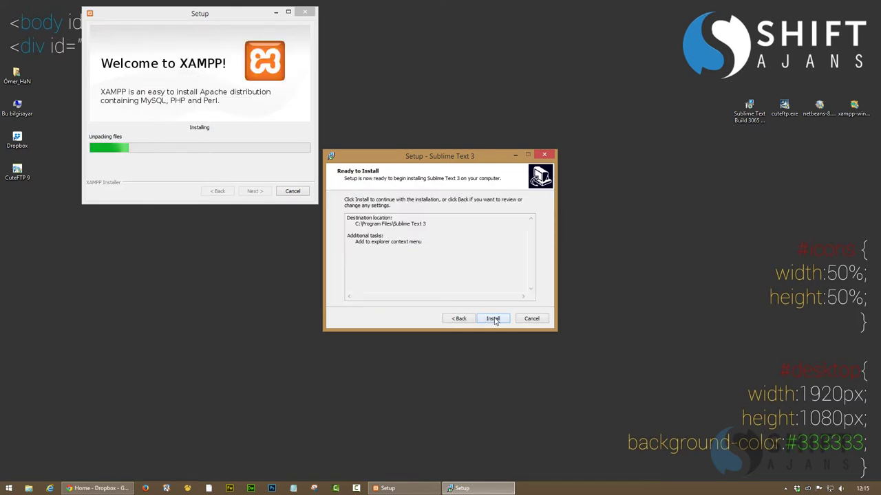
{"action": "left_click", "coordinate": [493, 320]}
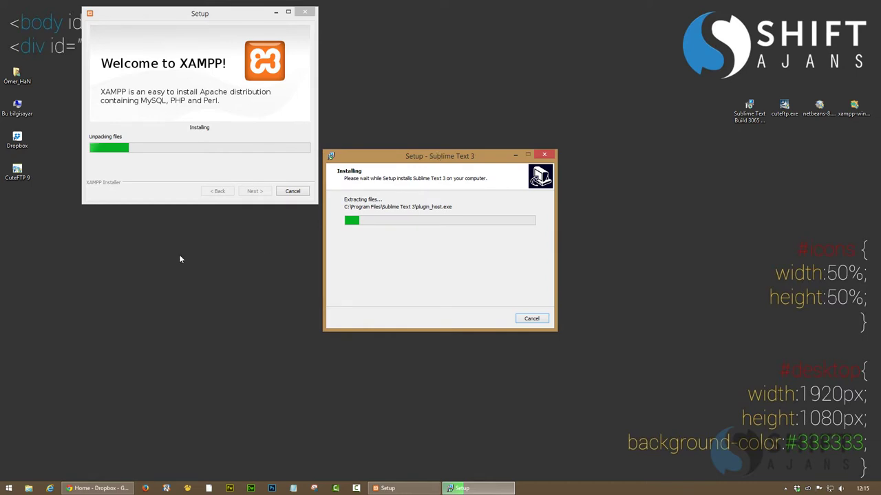
Move the Sublime setup below XAMPP, refresh the desktop, and finish the Sublime Text 3 setup
{"action": "left_click_drag", "start_coordinate": [162, 252], "coordinate": [193, 228]}
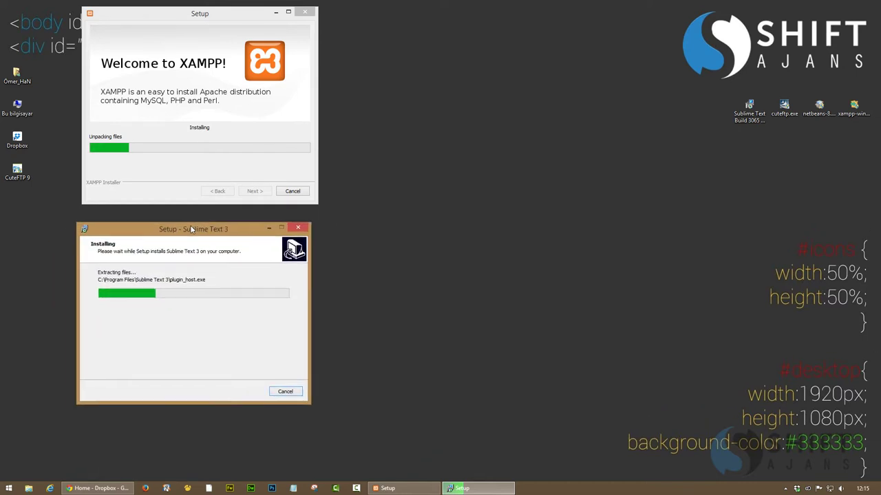
{"action": "right_click", "coordinate": [490, 185]}
{"action": "left_click", "coordinate": [509, 212]}
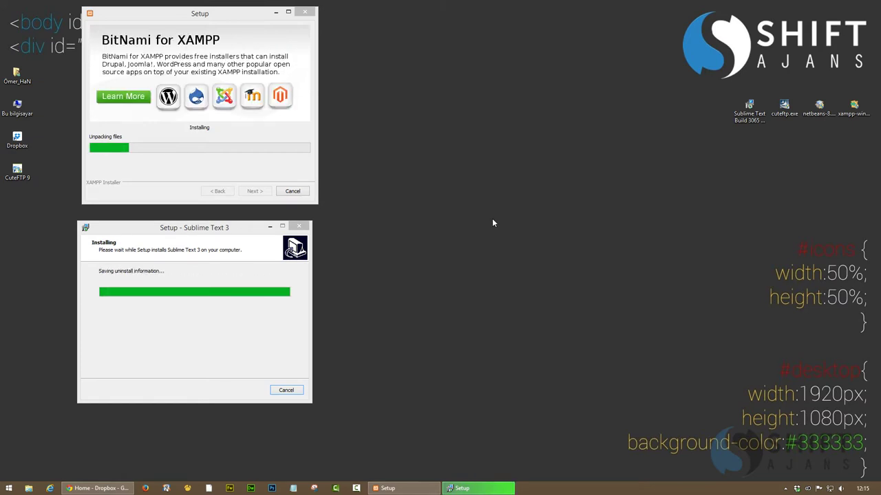
{"action": "left_click", "coordinate": [247, 391]}
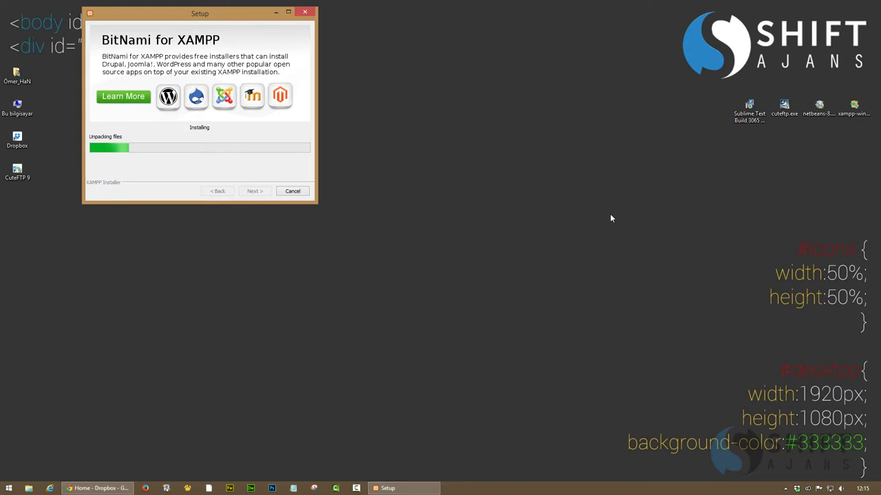
{"action": "left_click", "coordinate": [433, 452]}
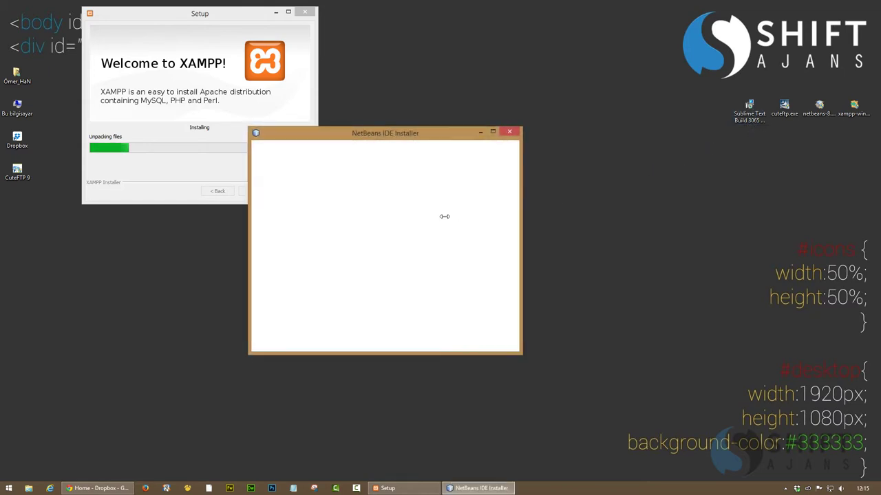
Accept the NetBeans licence, keep default install and Java folders, start installing, then open Dropbox
{"action": "left_click_drag", "start_coordinate": [383, 136], "coordinate": [515, 160]}
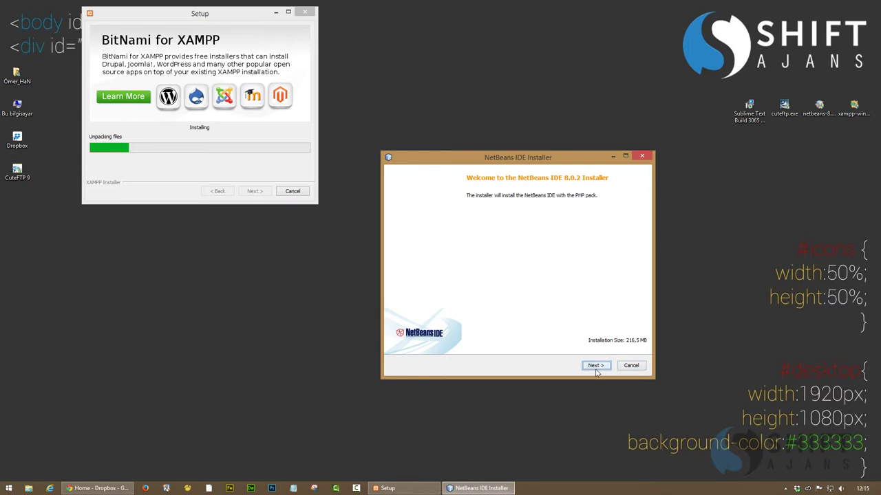
{"action": "left_click", "coordinate": [596, 365]}
{"action": "left_click", "coordinate": [458, 344]}
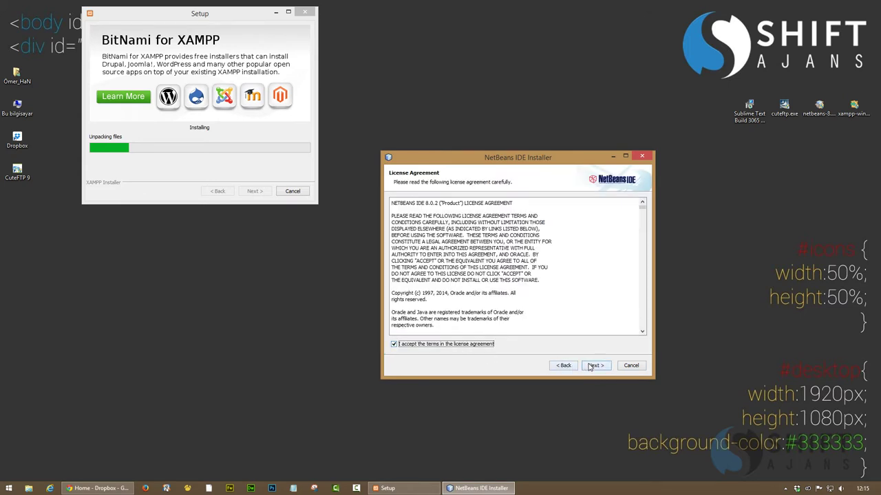
{"action": "left_click", "coordinate": [595, 366]}
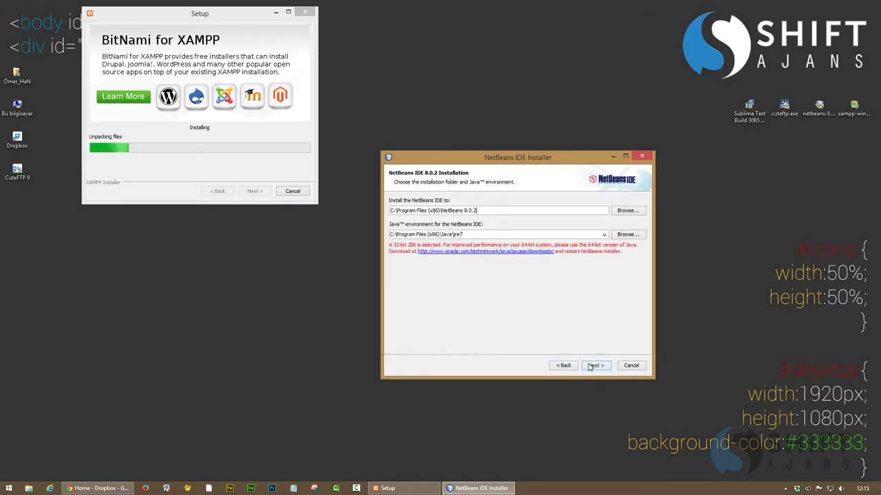
{"action": "left_click", "coordinate": [594, 365]}
{"action": "left_click", "coordinate": [595, 365]}
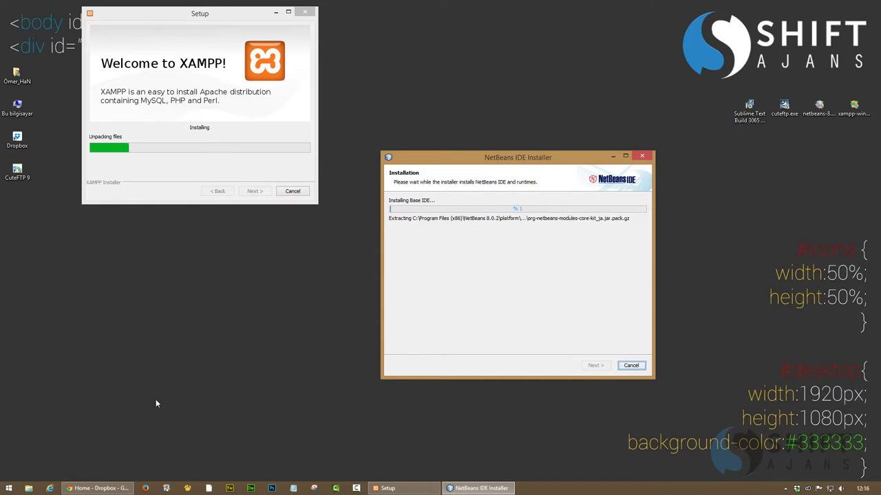
{"action": "double_click", "coordinate": [18, 138]}
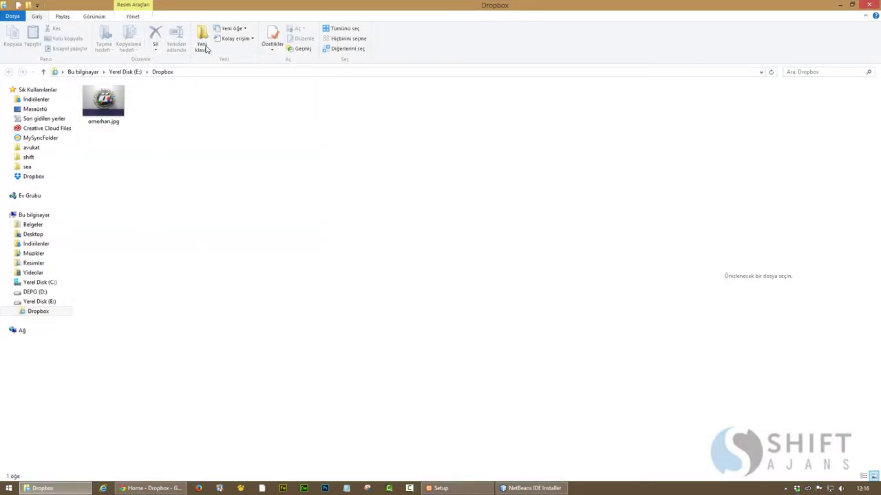
Create a new folder named 'app' in Dropbox and open it
{"action": "left_click", "coordinate": [203, 45]}
{"action": "type", "text": "ap"}
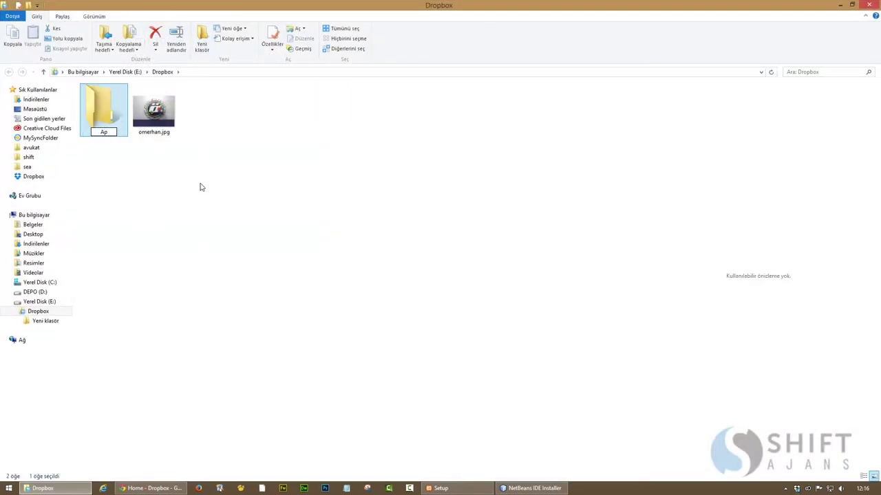
{"action": "type", "text": "p"}
{"action": "left_click", "coordinate": [201, 187]}
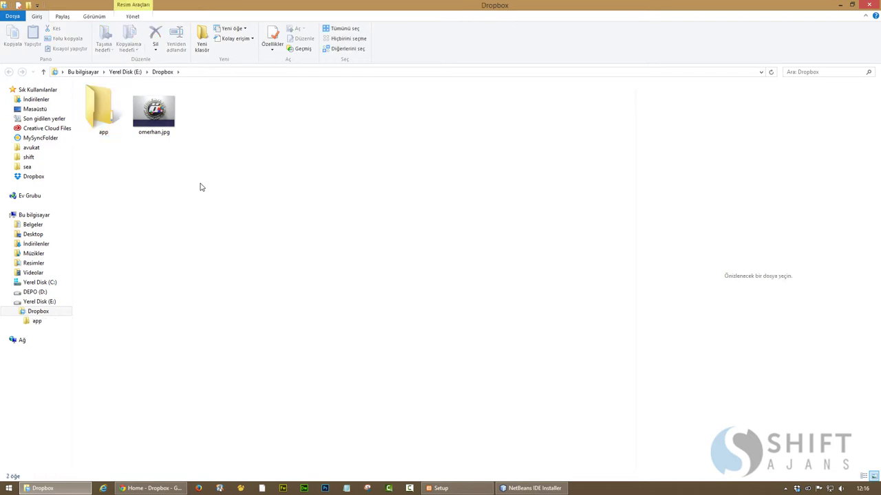
{"action": "double_click", "coordinate": [100, 109]}
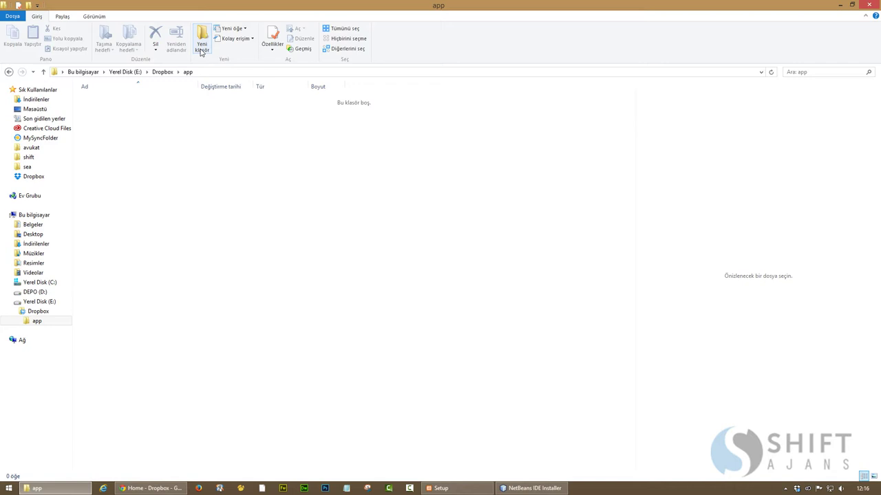
Create the folders CuteFTP, Netbeans, Sublime and data inside app
{"action": "left_click", "coordinate": [201, 47]}
{"action": "type", "text": "Cut"}
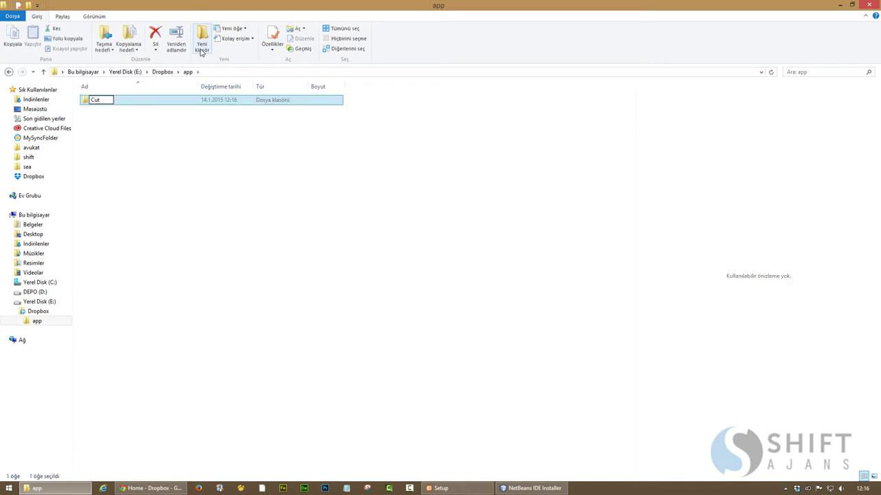
{"action": "type", "text": "eFTP"}
{"action": "key", "text": "Return"}
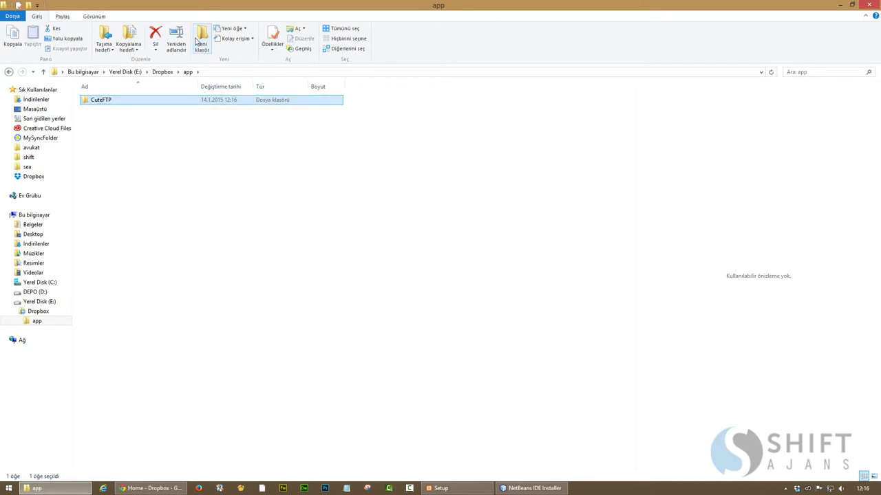
{"action": "left_click", "coordinate": [196, 42]}
{"action": "type", "text": "Netbea"}
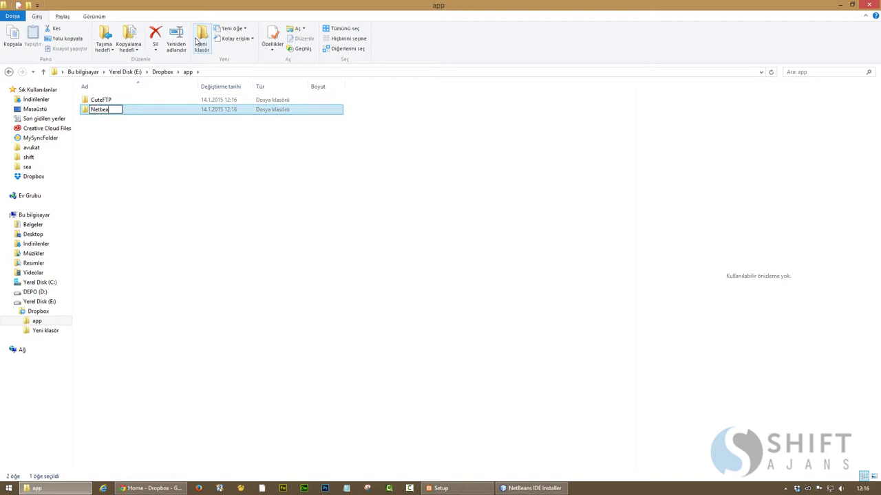
{"action": "type", "text": "ns"}
{"action": "key", "text": "Return"}
{"action": "left_click", "coordinate": [205, 38]}
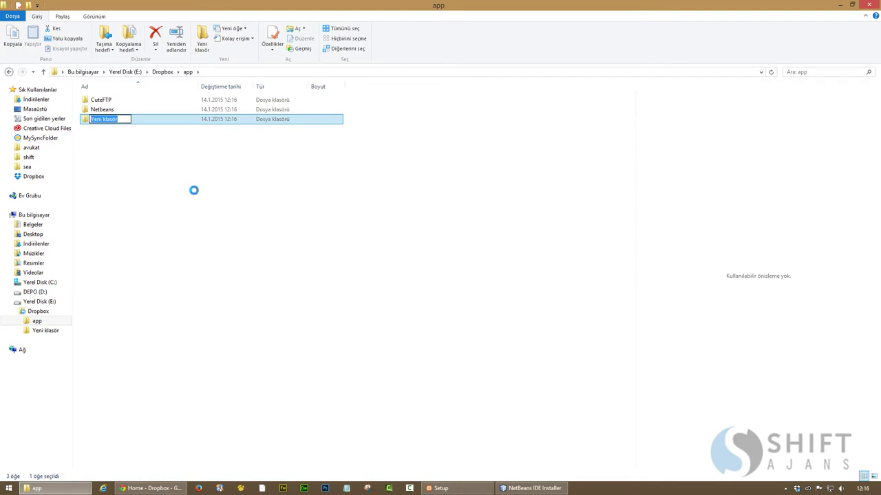
{"action": "type", "text": "Sublime"}
{"action": "key", "text": "Return"}
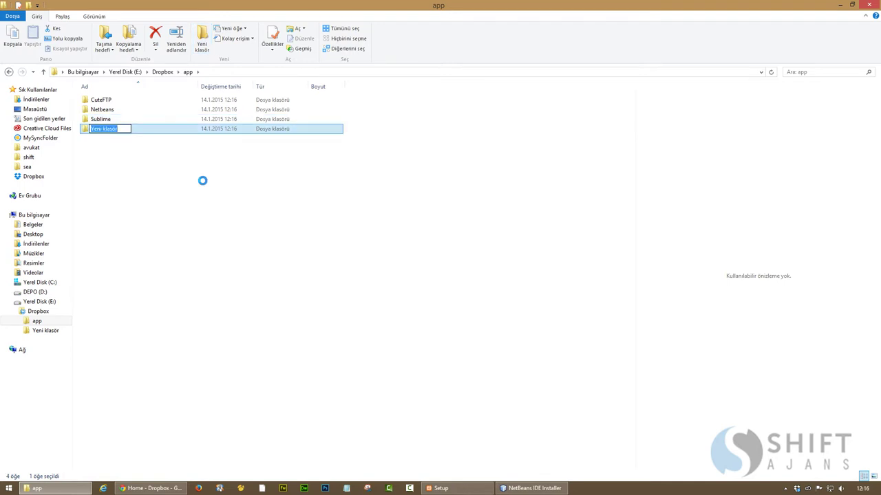
{"action": "type", "text": "data"}
{"action": "key", "text": "Return"}
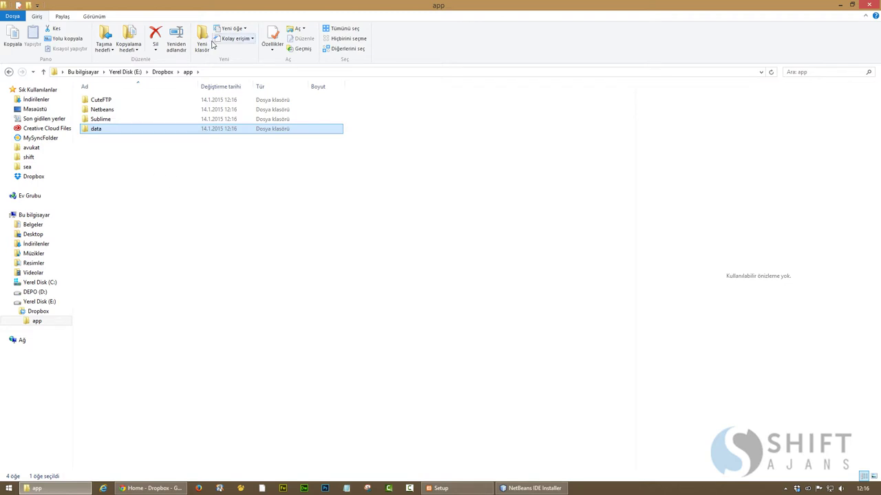
Create a 'Logs' folder inside app\CuteFTP
{"action": "left_click", "coordinate": [107, 103]}
{"action": "double_click", "coordinate": [107, 103]}
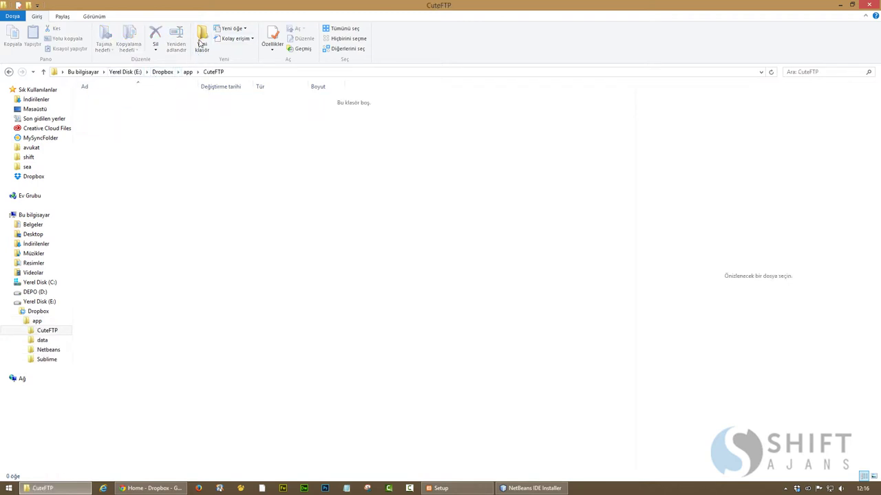
{"action": "left_click", "coordinate": [201, 41]}
{"action": "type", "text": "Logs"}
{"action": "key", "text": "Return"}
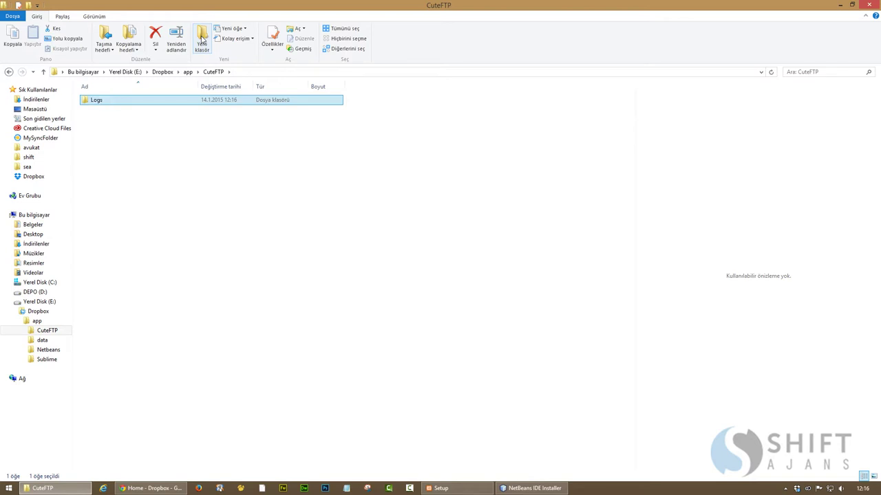
Create a 'cache' folder inside app\Netbeans, then return to Dropbox and reopen app
{"action": "left_click", "coordinate": [183, 73]}
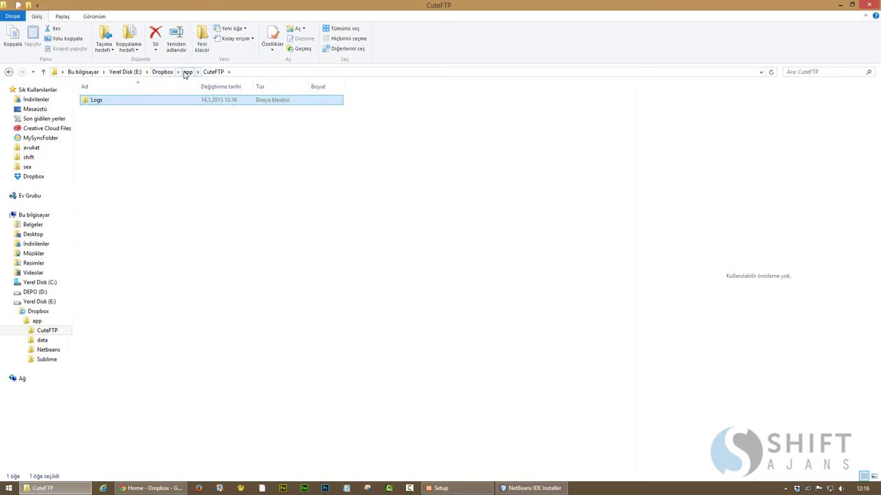
{"action": "key", "text": "Down"}
{"action": "key", "text": "Down"}
{"action": "key", "text": "Return"}
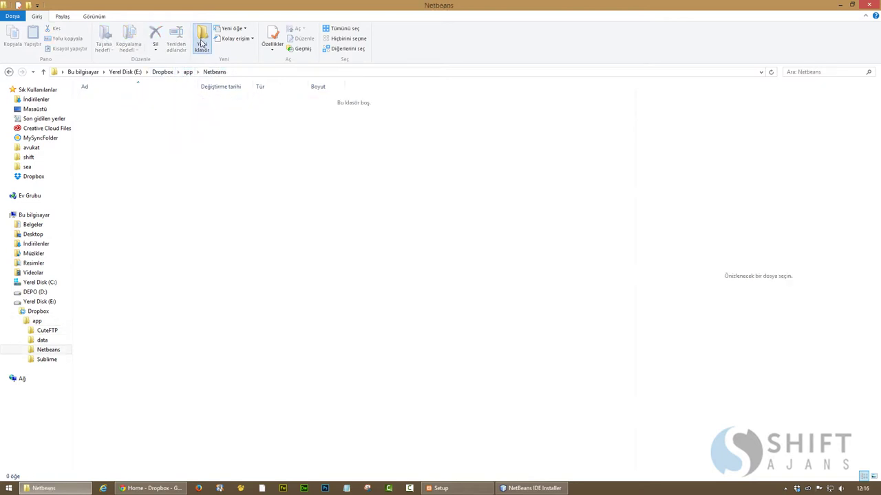
{"action": "left_click", "coordinate": [202, 41]}
{"action": "type", "text": "cache"}
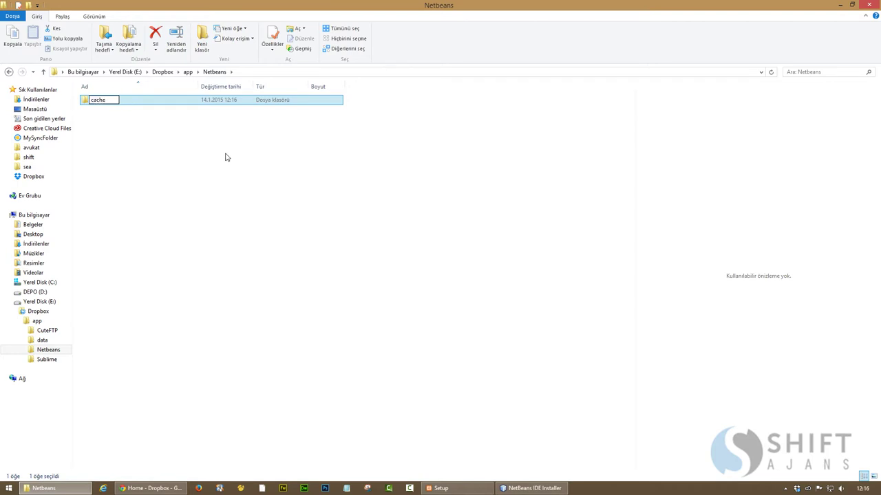
{"action": "key", "text": "Return"}
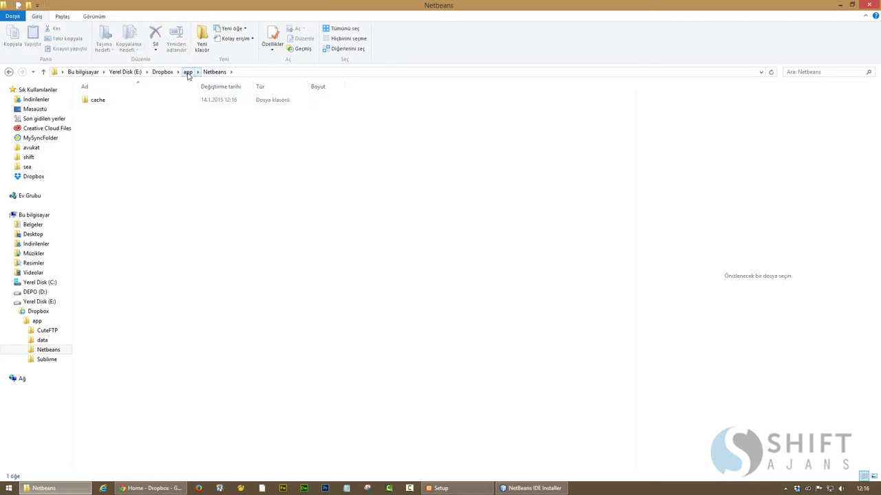
{"action": "left_click", "coordinate": [188, 73]}
{"action": "left_click", "coordinate": [162, 73]}
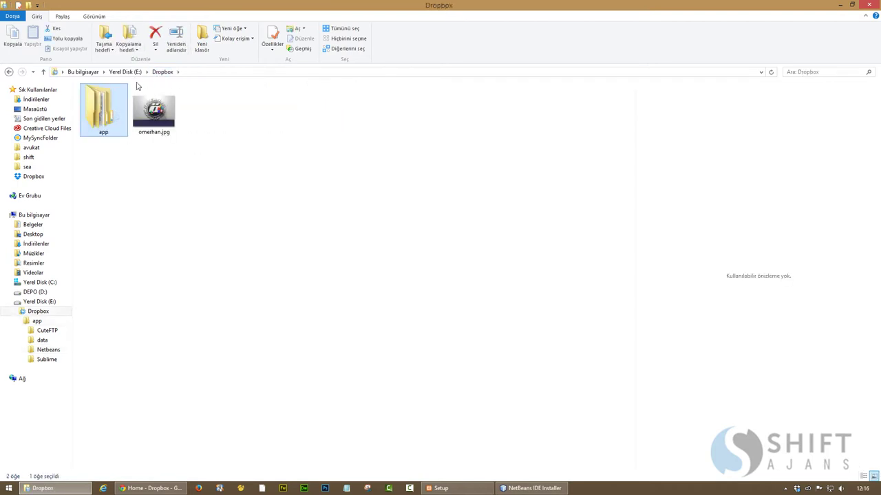
{"action": "left_click", "coordinate": [115, 178]}
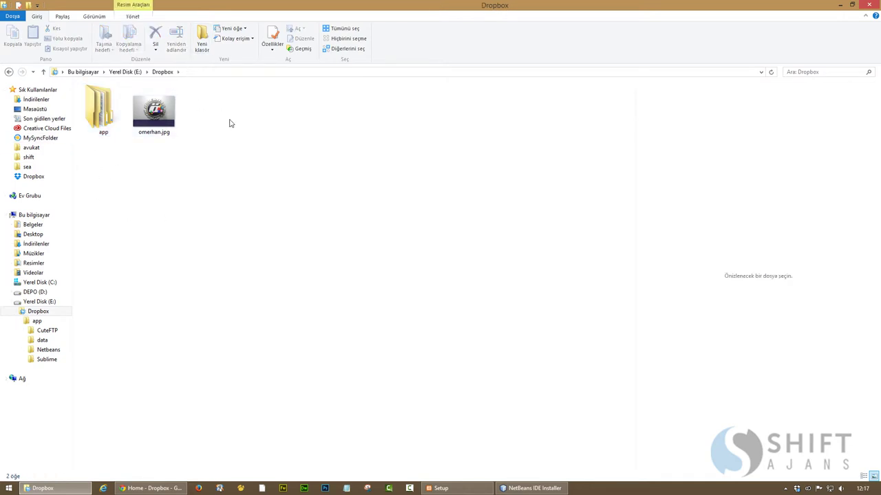
{"action": "double_click", "coordinate": [103, 113]}
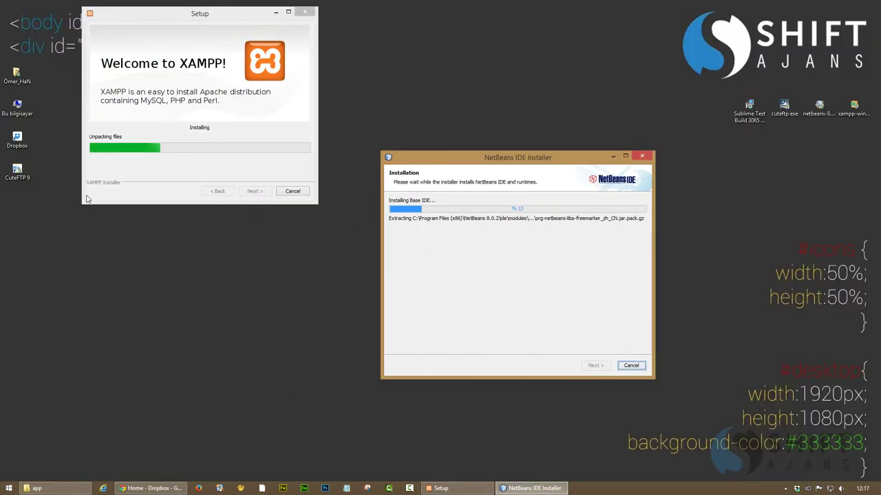
Start CuteFTP 9 from its desktop icon and continue past the welcome screen
{"action": "double_click", "coordinate": [17, 172]}
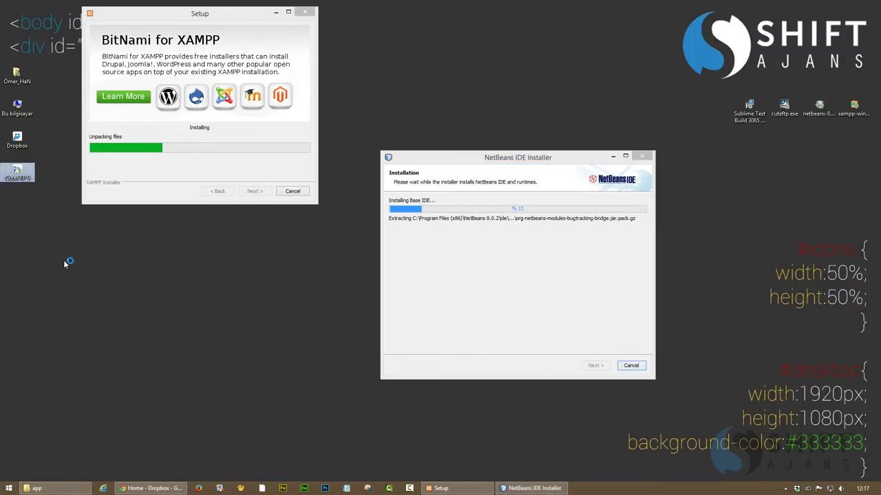
{"action": "left_click", "coordinate": [133, 367]}
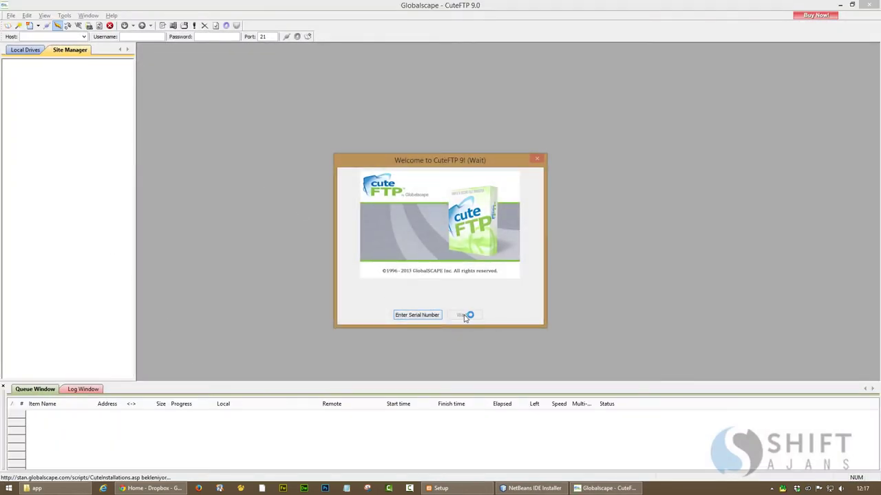
{"action": "left_click", "coordinate": [462, 315]}
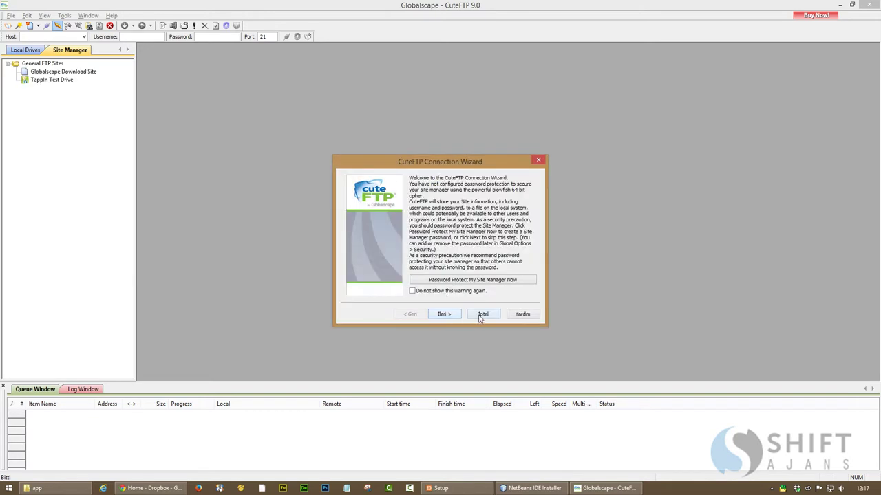
Dismiss the Connection Wizard and close the Tip of the Day
{"action": "left_click", "coordinate": [481, 314]}
{"action": "left_click", "coordinate": [404, 265]}
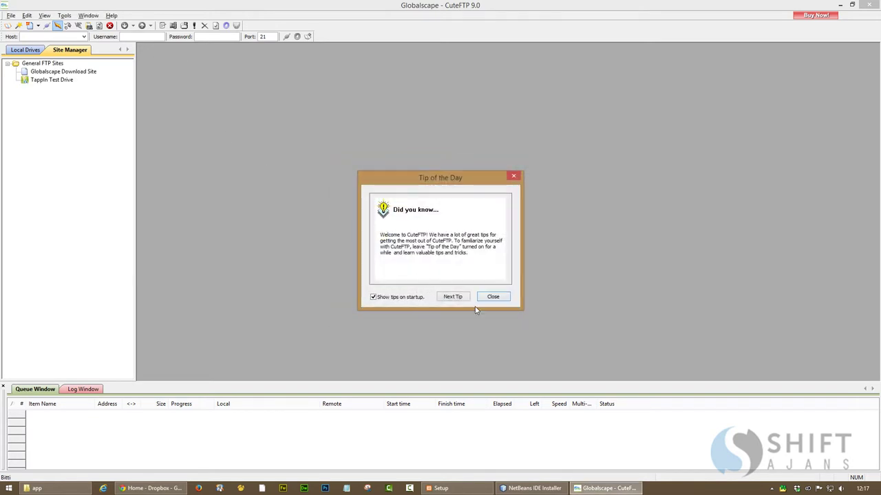
{"action": "left_click", "coordinate": [493, 297]}
Set the interface language to turkish.lng in Global Options and apply it
{"action": "left_click", "coordinate": [86, 16]}
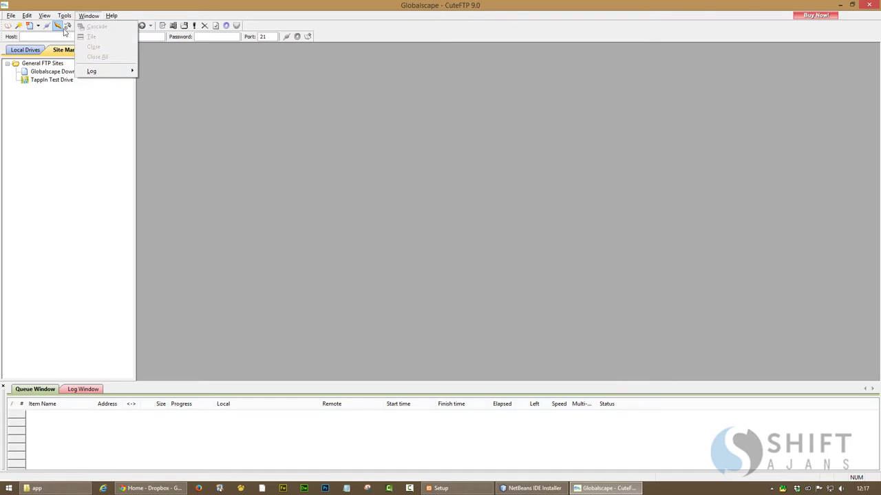
{"action": "left_click", "coordinate": [91, 160]}
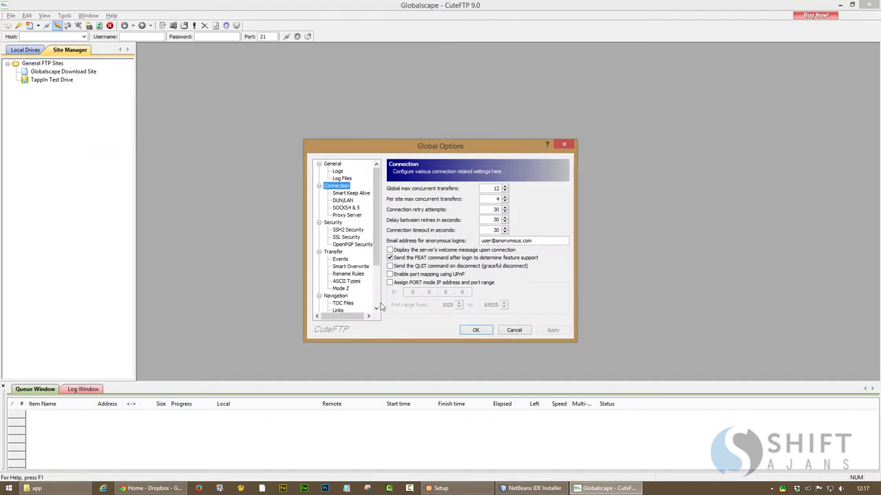
{"action": "scroll", "coordinate": [364, 238], "scroll_direction": "down", "scroll_amount": 3}
{"action": "left_click", "coordinate": [343, 288]}
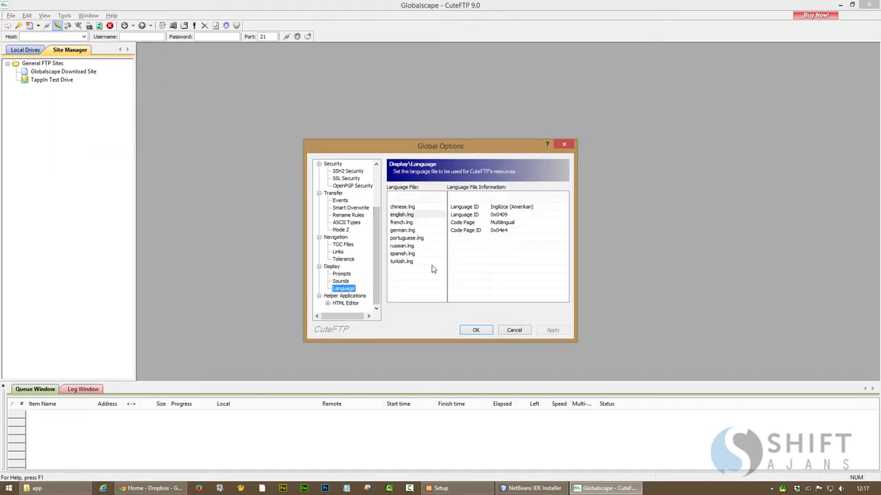
{"action": "left_click", "coordinate": [411, 262]}
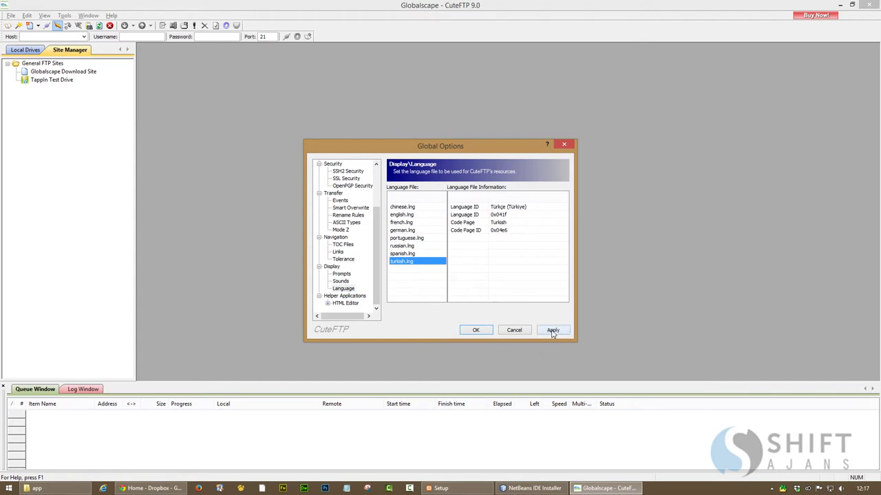
{"action": "left_click", "coordinate": [553, 331]}
{"action": "left_click", "coordinate": [484, 331]}
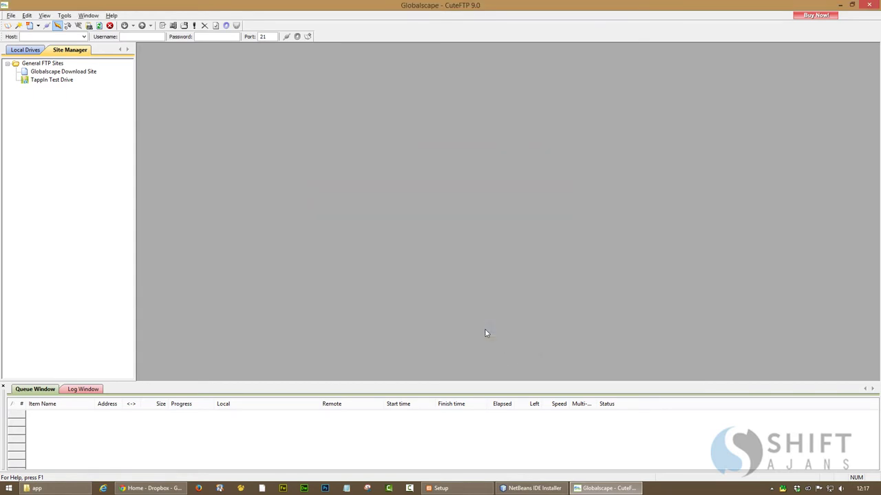
Close CuteFTP and the browser window, then relaunch CuteFTP
{"action": "left_click", "coordinate": [869, 4]}
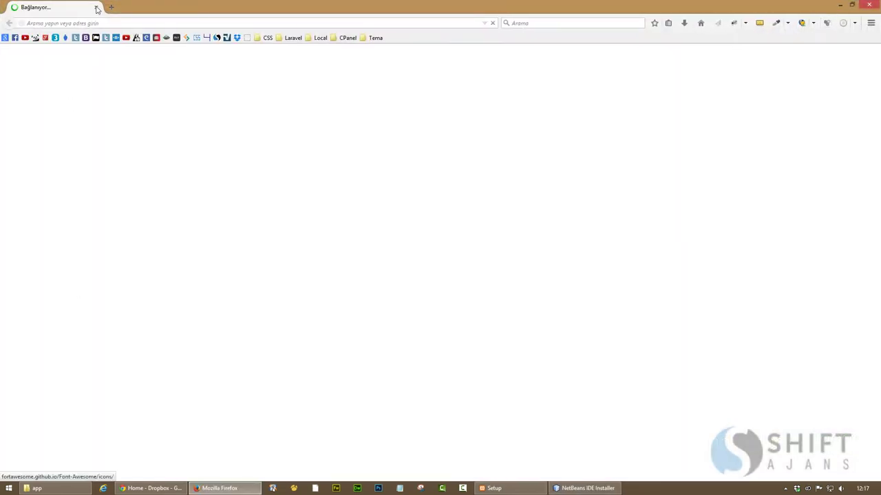
{"action": "left_click", "coordinate": [96, 7]}
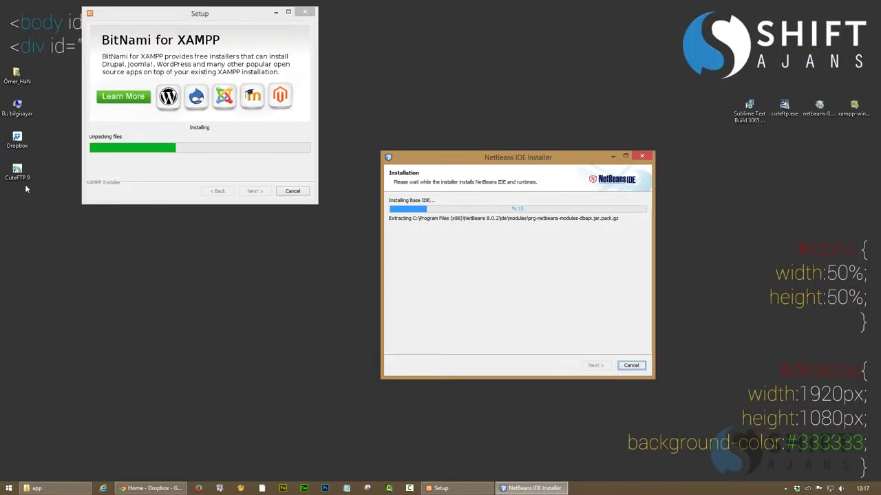
{"action": "double_click", "coordinate": [24, 182]}
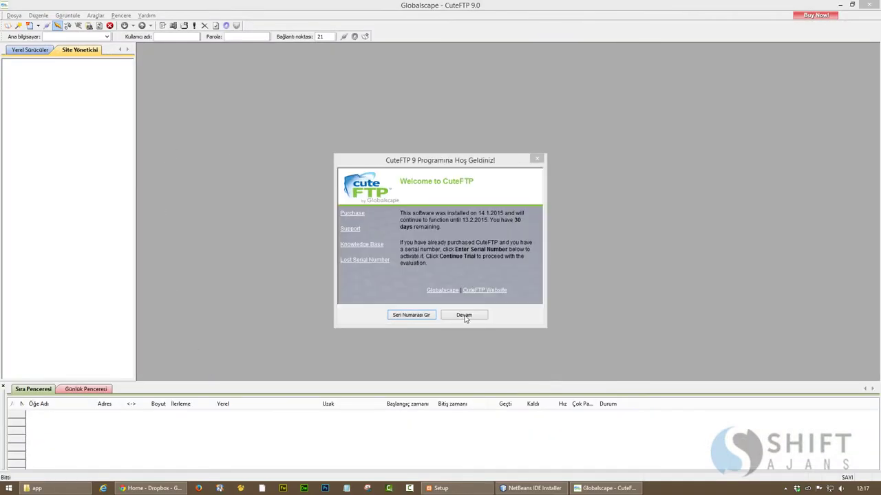
Dismiss the trial and tip dialogs and open the General page of Genel Seçenekler
{"action": "left_click", "coordinate": [463, 315]}
{"action": "left_click", "coordinate": [495, 299]}
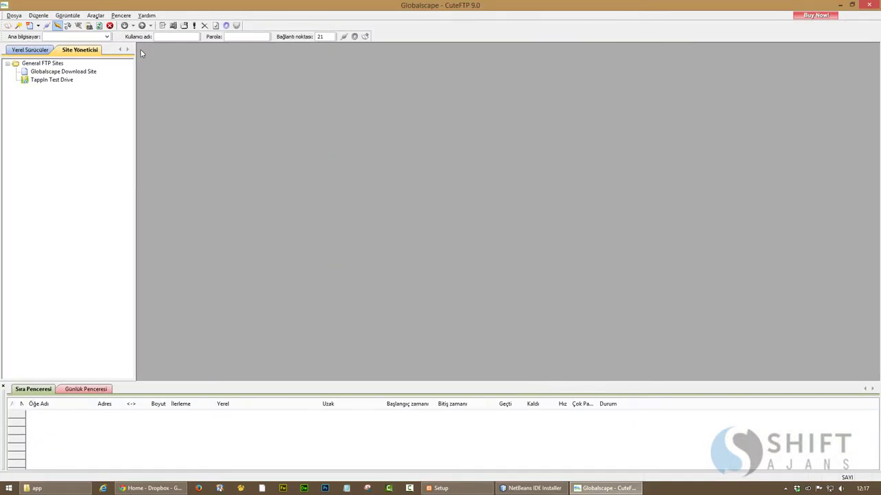
{"action": "left_click", "coordinate": [97, 15]}
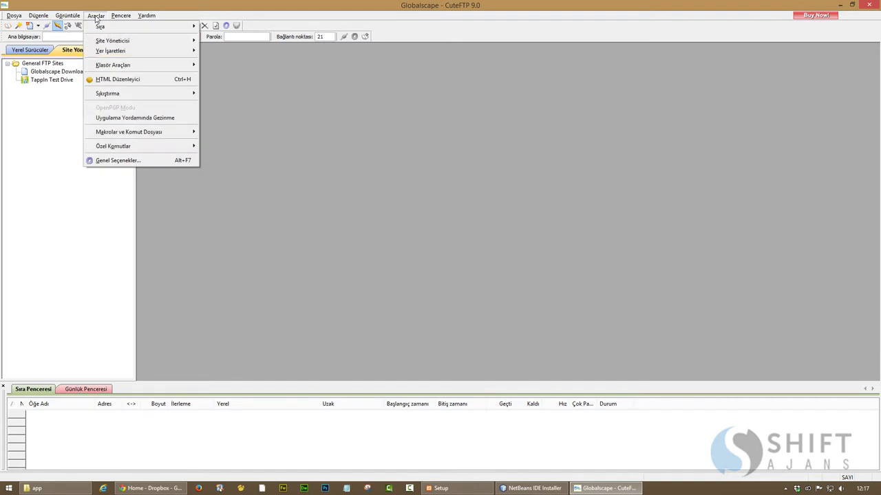
{"action": "left_click", "coordinate": [125, 160]}
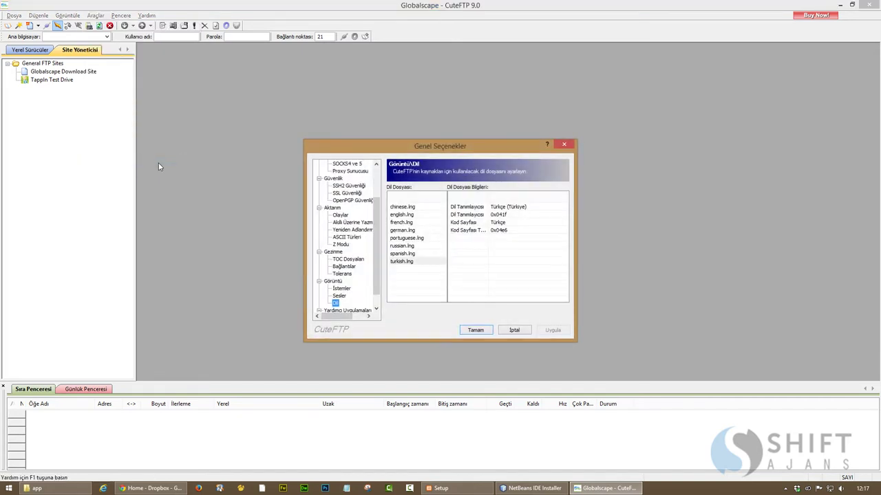
{"action": "scroll", "coordinate": [351, 207], "scroll_direction": "up", "scroll_amount": 3}
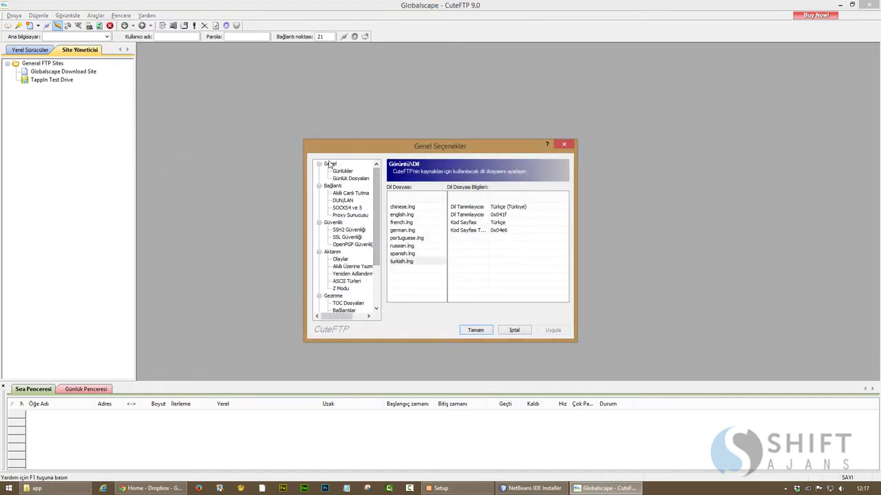
{"action": "left_click", "coordinate": [331, 165]}
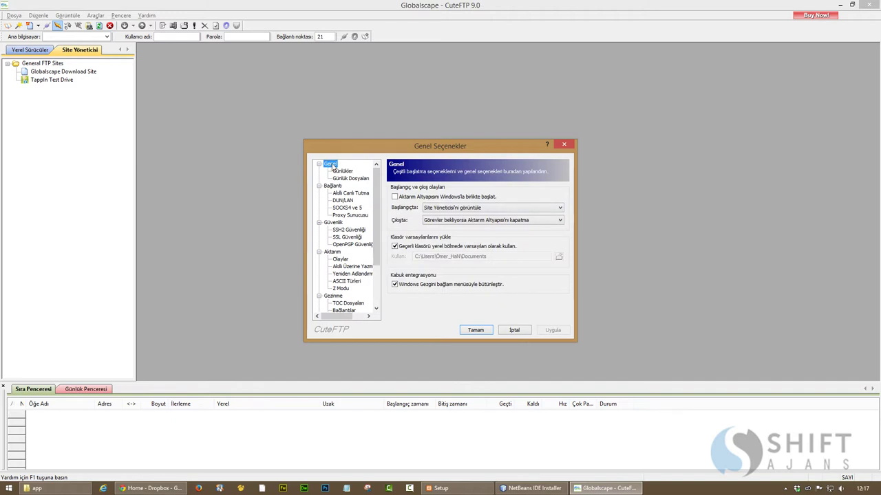
Uncheck the current-folder option and set E:\Dropbox\app\CuteFTP as the default folder, then apply
{"action": "left_click", "coordinate": [409, 248]}
{"action": "left_click", "coordinate": [559, 257]}
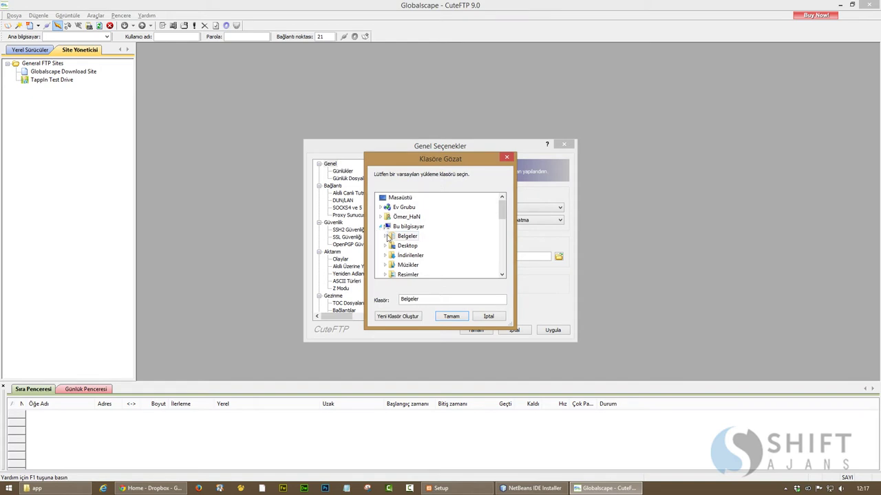
{"action": "scroll", "coordinate": [493, 213], "scroll_direction": "down", "scroll_amount": 5}
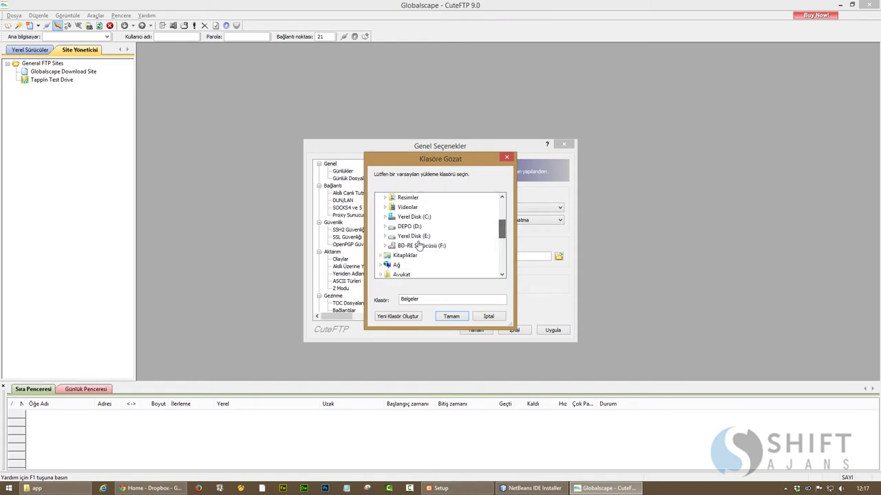
{"action": "left_click", "coordinate": [415, 259]}
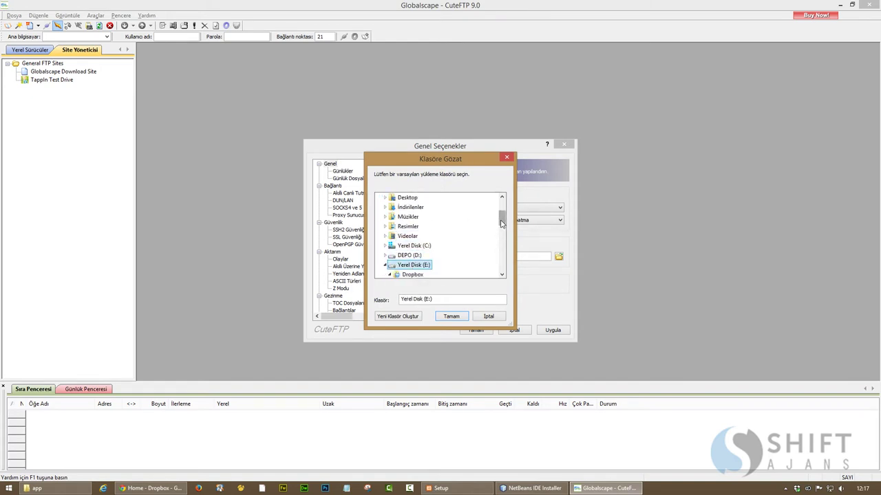
{"action": "scroll", "coordinate": [501, 221], "scroll_direction": "down", "scroll_amount": 2}
{"action": "left_click", "coordinate": [415, 217]}
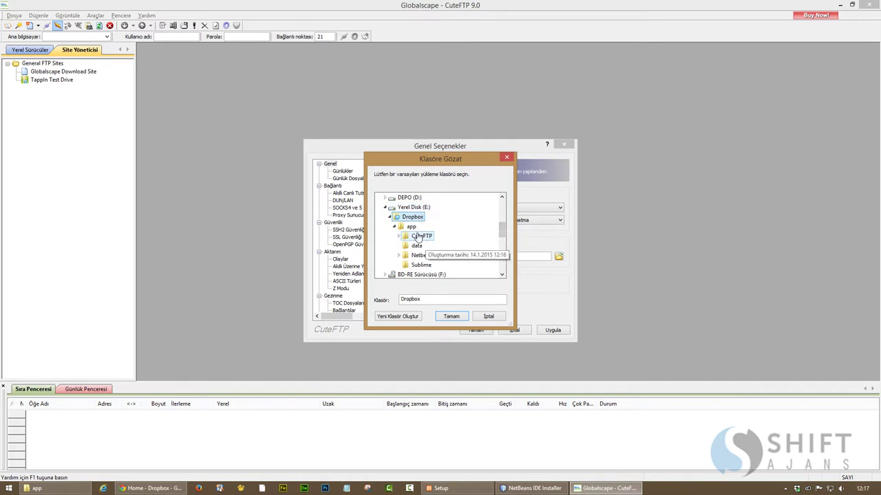
{"action": "left_click", "coordinate": [420, 236]}
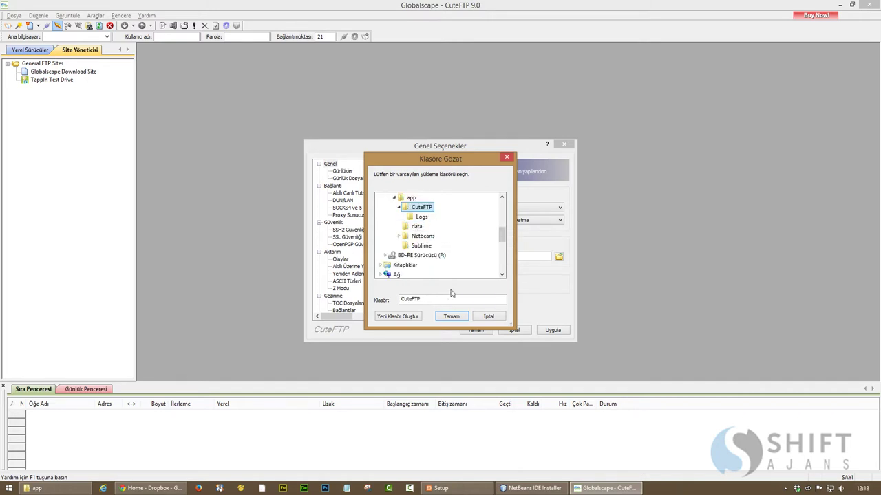
{"action": "left_click", "coordinate": [449, 318]}
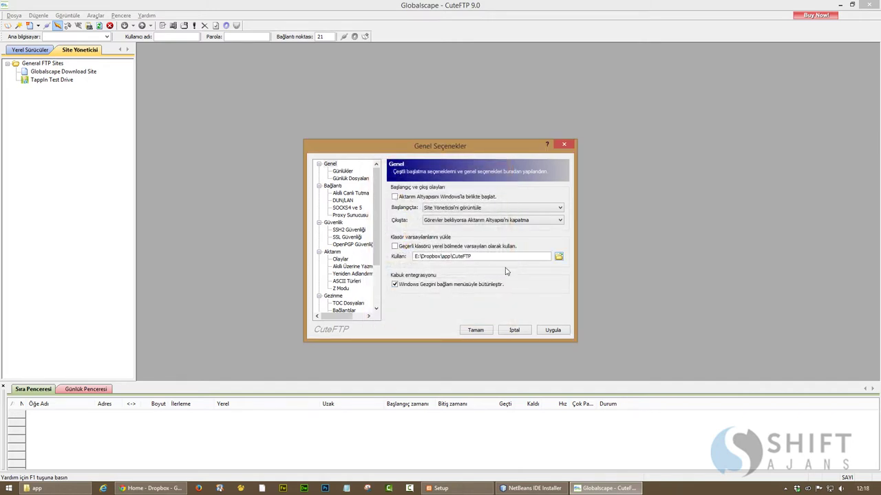
{"action": "left_click", "coordinate": [548, 332]}
Under Günlük Dosyaları, set the log path to E:\Dropbox\app\CuteFTP\Logs
{"action": "left_click", "coordinate": [341, 179]}
{"action": "left_click", "coordinate": [564, 188]}
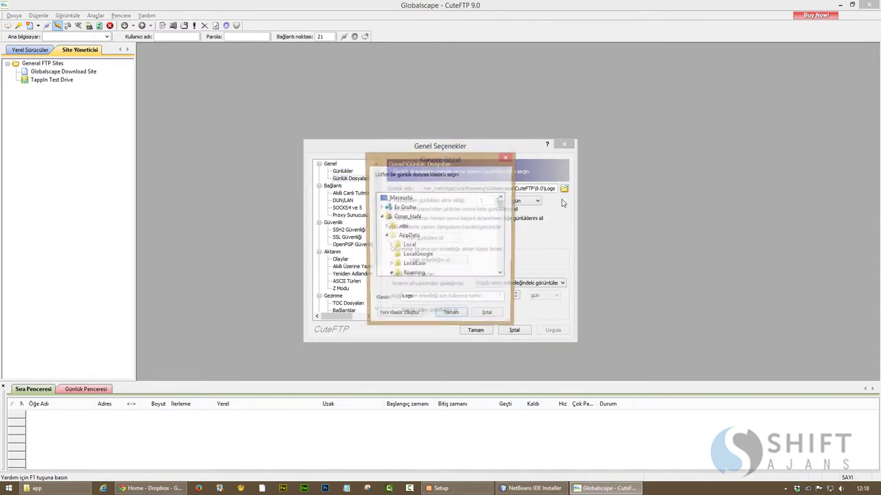
{"action": "mouse_move", "coordinate": [504, 210]}
{"action": "left_mouse_down"}
{"action": "mouse_move", "coordinate": [505, 242]}
{"action": "mouse_move", "coordinate": [502, 198]}
{"action": "left_mouse_up"}
{"action": "left_click", "coordinate": [380, 218]}
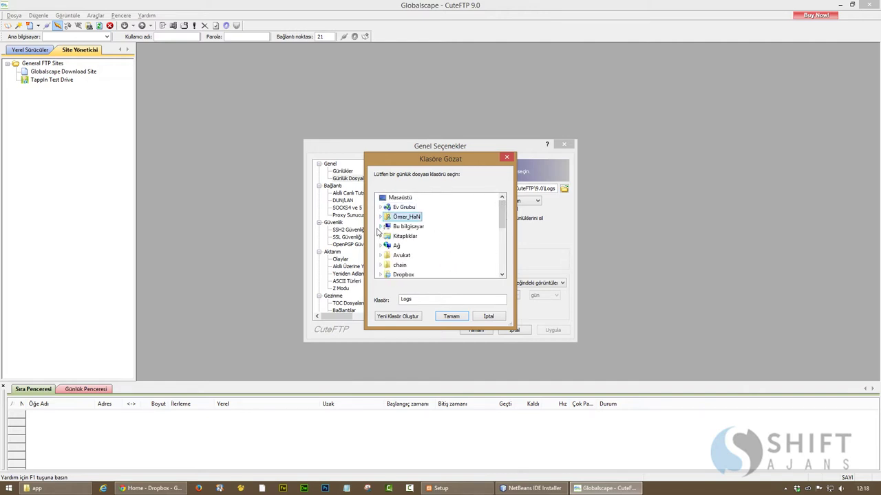
{"action": "left_click", "coordinate": [382, 228]}
{"action": "left_click_drag", "start_coordinate": [503, 214], "coordinate": [502, 222]}
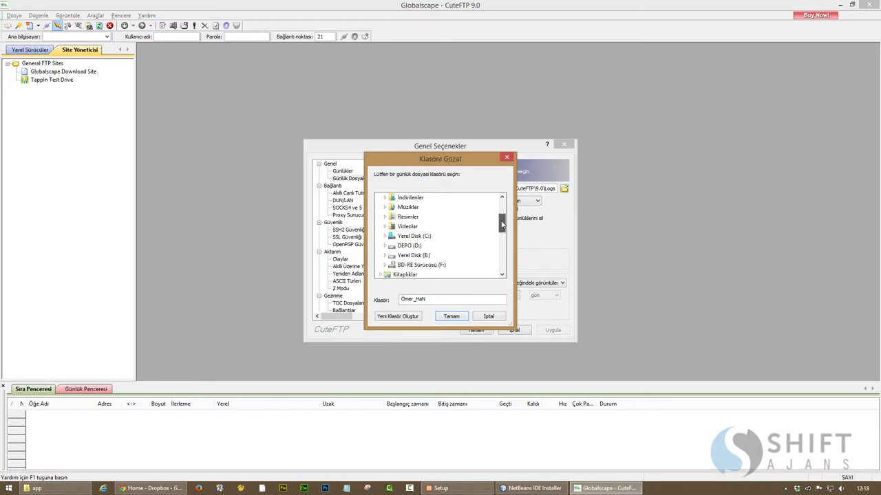
{"action": "left_click", "coordinate": [384, 255]}
{"action": "left_click", "coordinate": [390, 216]}
{"action": "left_click", "coordinate": [394, 226]}
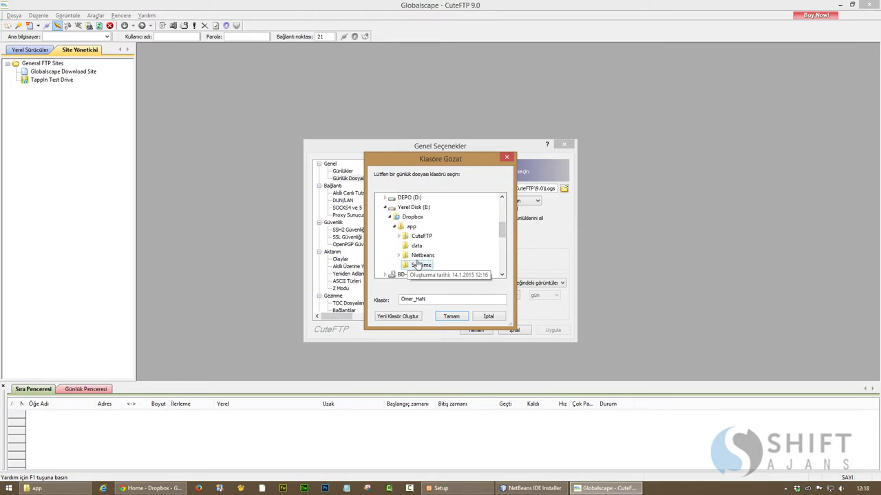
{"action": "left_click", "coordinate": [401, 237]}
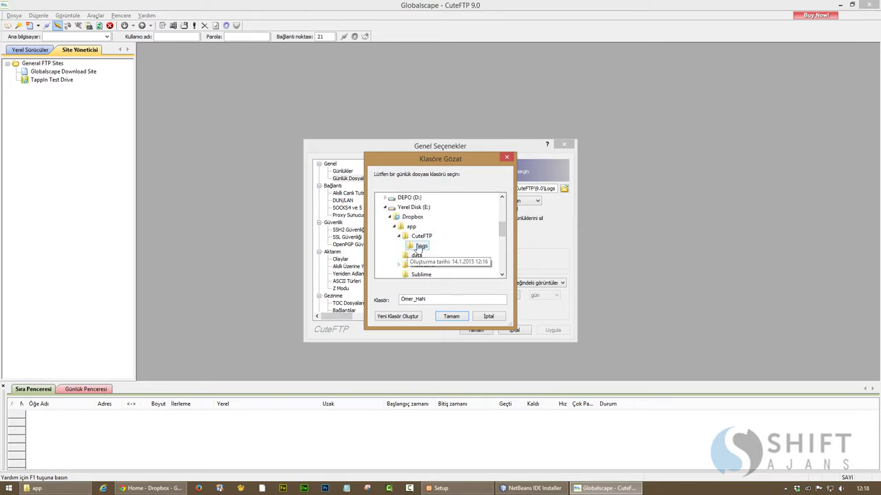
{"action": "left_click", "coordinate": [421, 246]}
{"action": "left_click", "coordinate": [451, 315]}
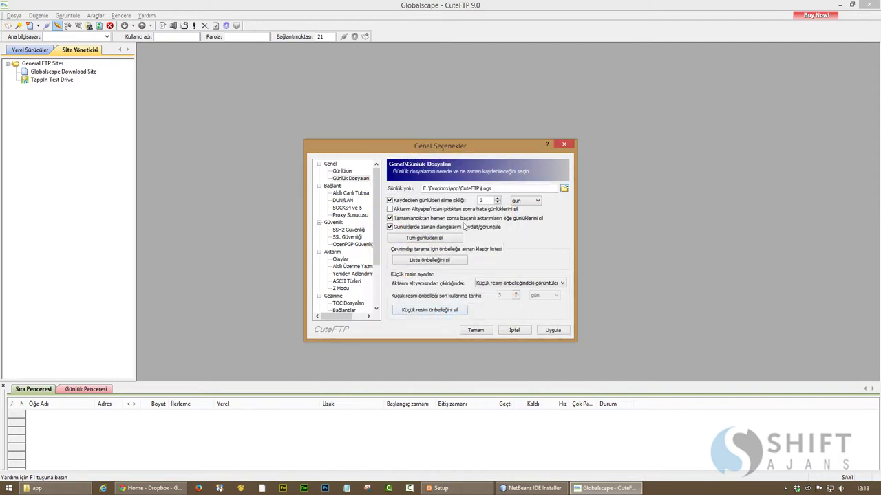
Apply the log location and inspect the Site Manager file path under Security
{"action": "left_click", "coordinate": [554, 331]}
{"action": "left_click", "coordinate": [336, 227]}
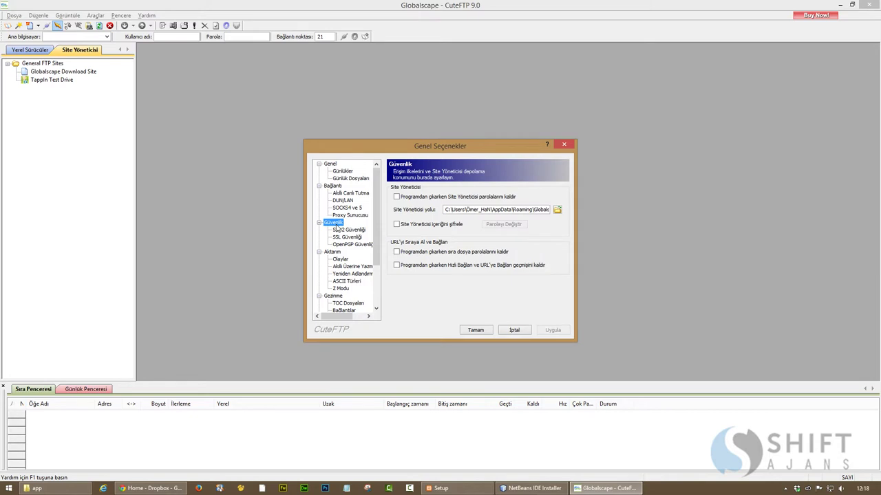
{"action": "left_click_drag", "start_coordinate": [445, 208], "coordinate": [556, 209]}
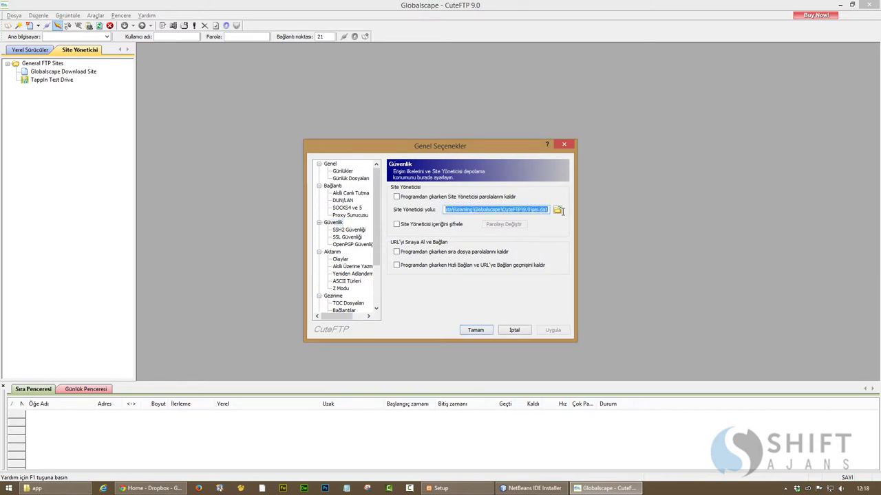
{"action": "left_click", "coordinate": [532, 210]}
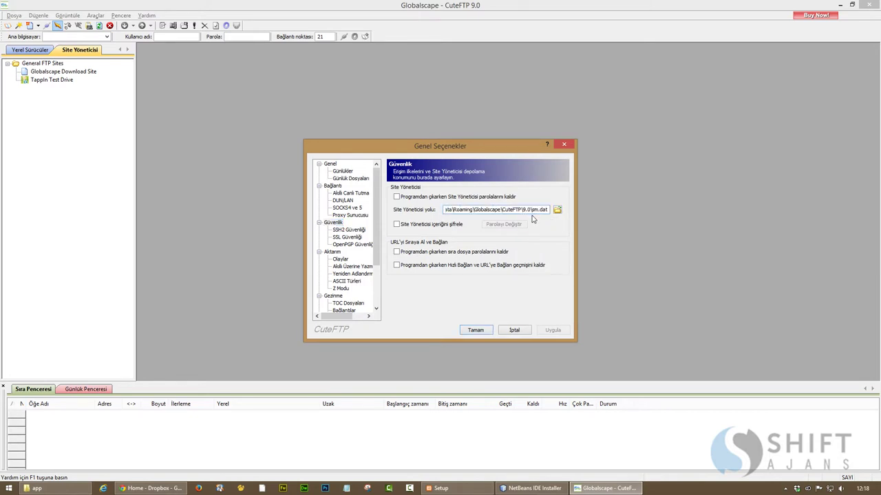
Store sm.dat in E:\Dropbox\app\CuteFTP, then apply and close Global Options
{"action": "left_click", "coordinate": [557, 210]}
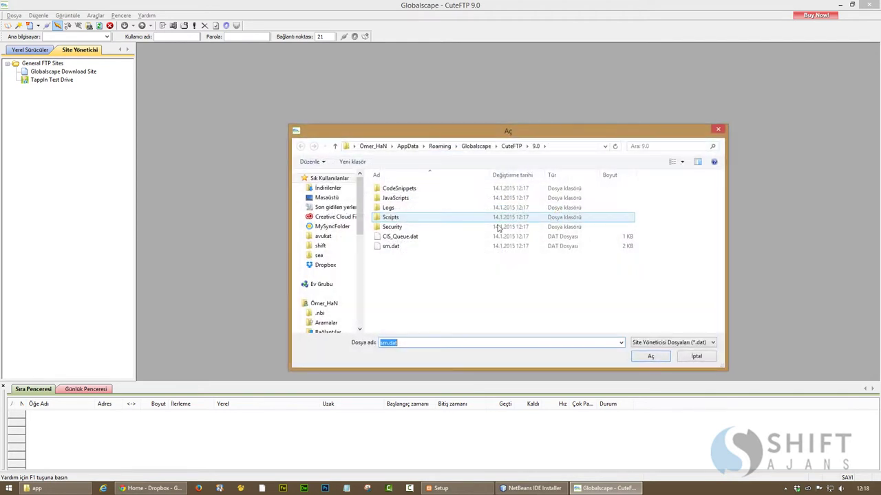
{"action": "left_click", "coordinate": [325, 265]}
{"action": "double_click", "coordinate": [392, 203]}
{"action": "double_click", "coordinate": [392, 188]}
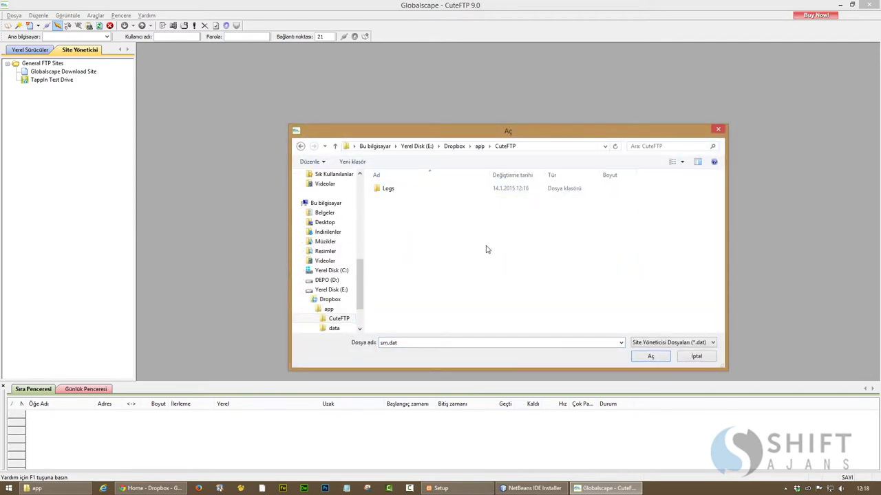
{"action": "left_click", "coordinate": [649, 357]}
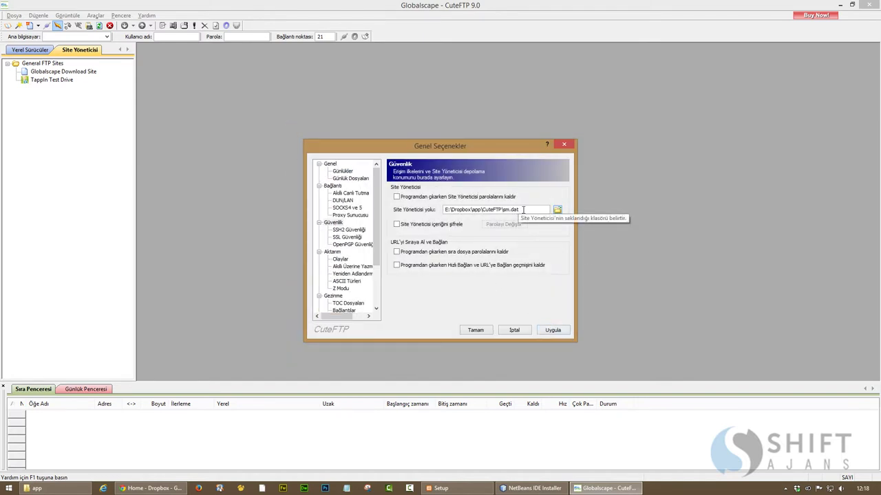
{"action": "left_click", "coordinate": [554, 331]}
{"action": "left_click", "coordinate": [475, 331]}
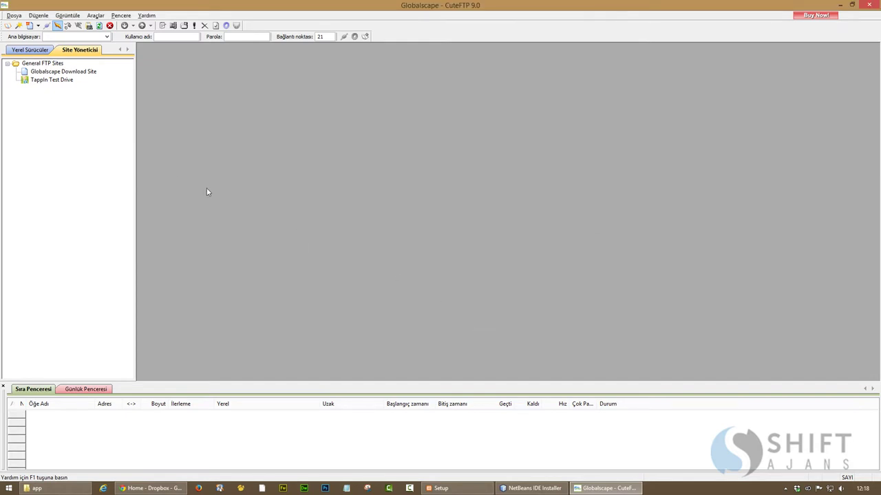
{"action": "right_click", "coordinate": [68, 108]}
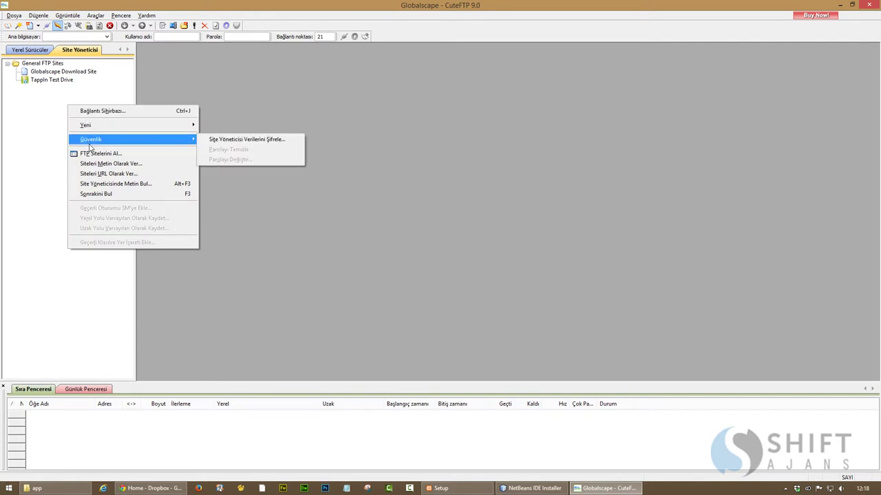
{"action": "left_click", "coordinate": [97, 113]}
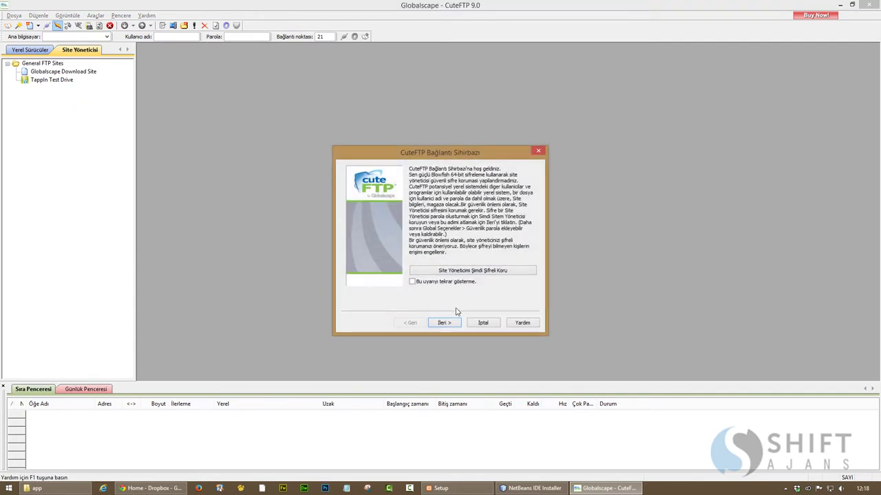
{"action": "left_click", "coordinate": [444, 323]}
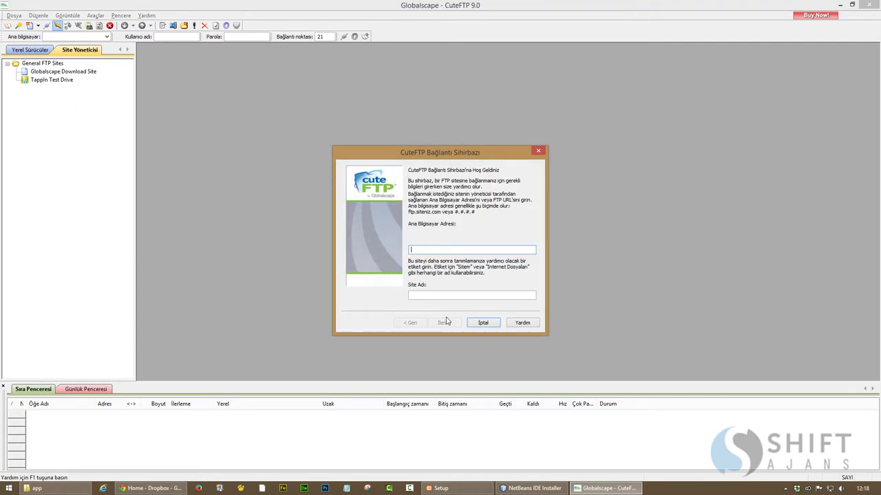
{"action": "type", "text": "www.shifta"}
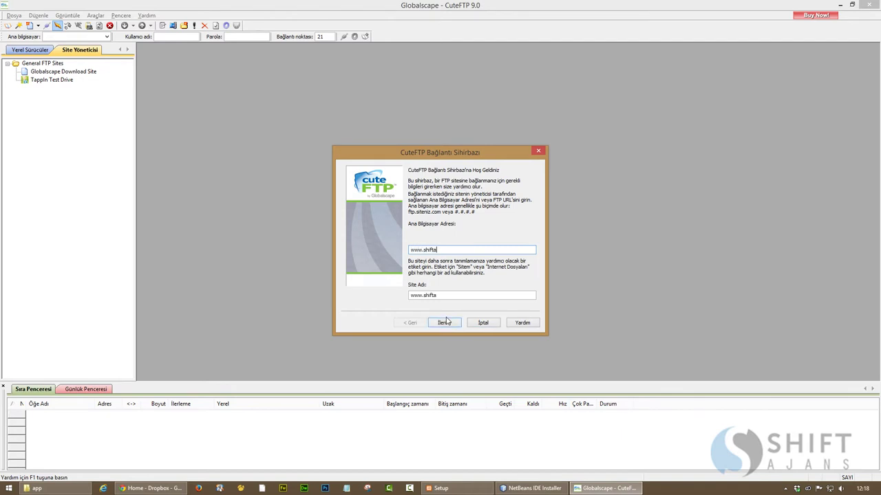
{"action": "type", "text": "jans.com"}
{"action": "key", "text": "Tab"}
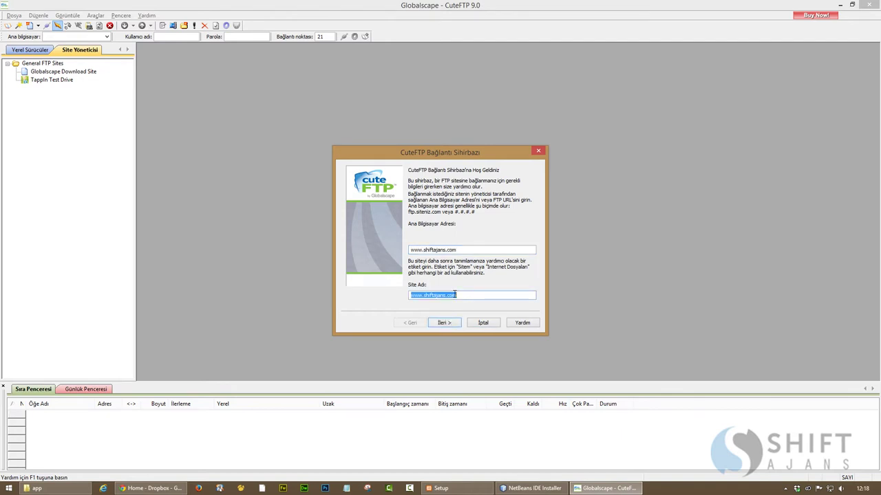
{"action": "left_click", "coordinate": [442, 323]}
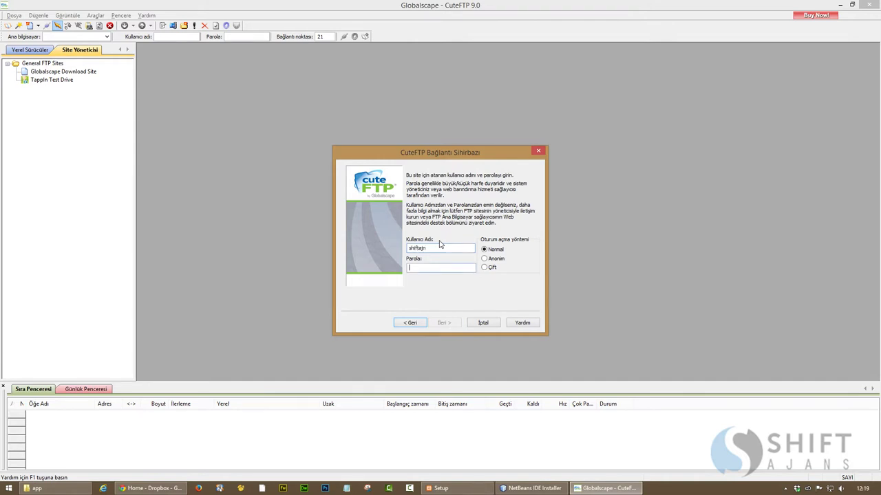
{"action": "type", "text": "***"}
{"action": "key", "text": "Return"}
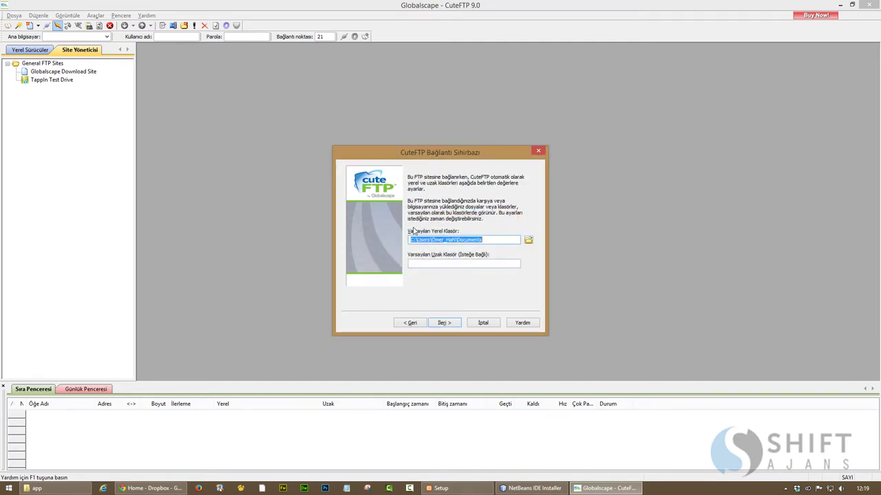
Set E:\Dropbox as the site's local folder and / as the remote folder, then finish and connect
{"action": "left_click", "coordinate": [528, 240]}
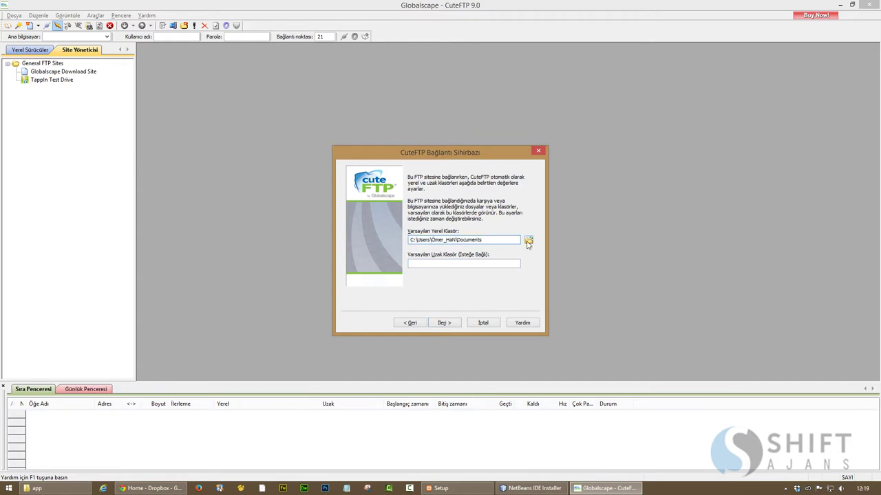
{"action": "left_click_drag", "start_coordinate": [501, 212], "coordinate": [509, 231]}
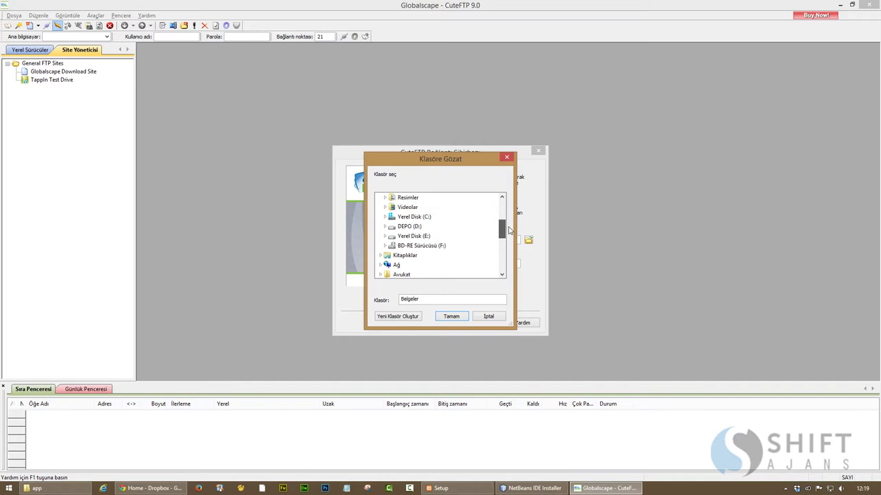
{"action": "double_click", "coordinate": [413, 236]}
{"action": "left_click", "coordinate": [413, 265]}
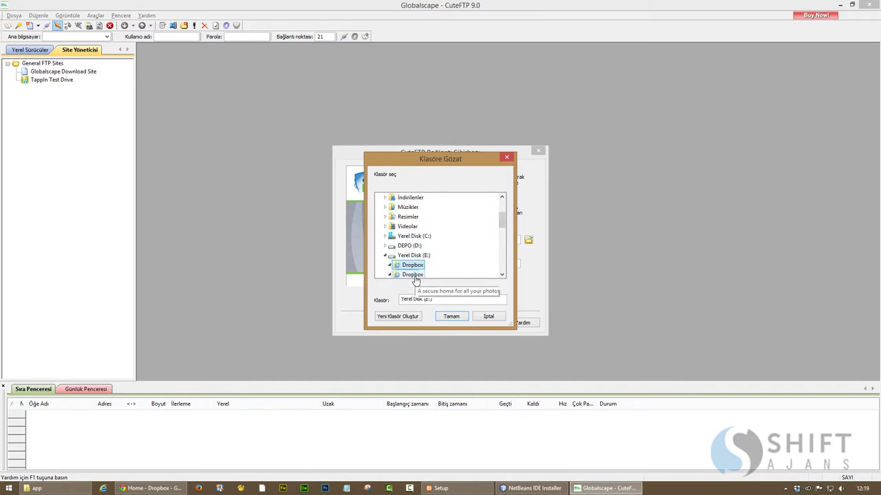
{"action": "left_click", "coordinate": [451, 316]}
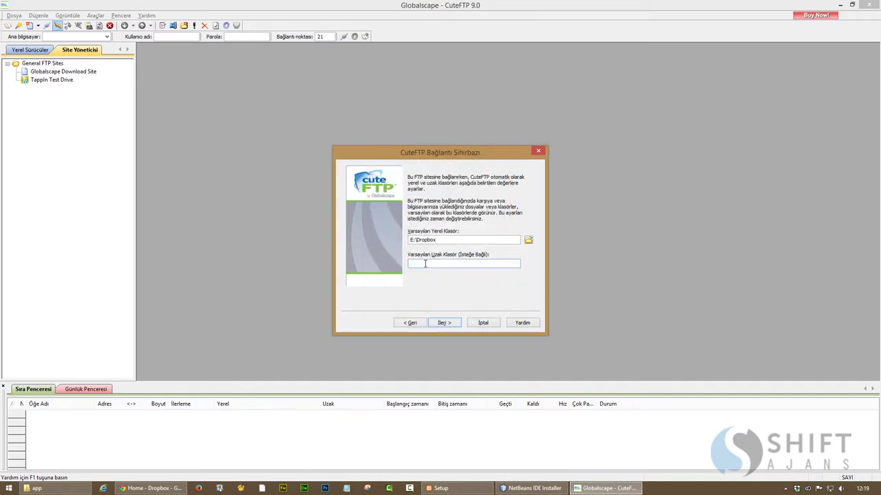
{"action": "type", "text": "/www/"}
{"action": "left_click", "coordinate": [444, 322]}
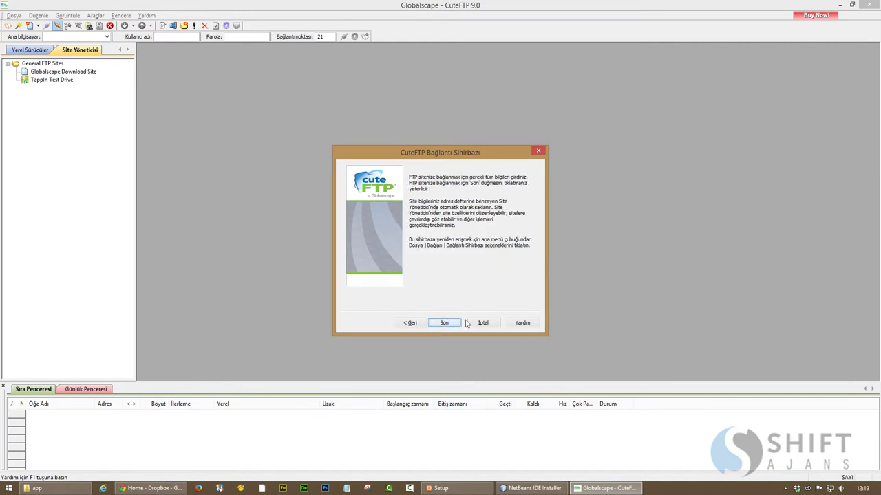
{"action": "left_click", "coordinate": [447, 323]}
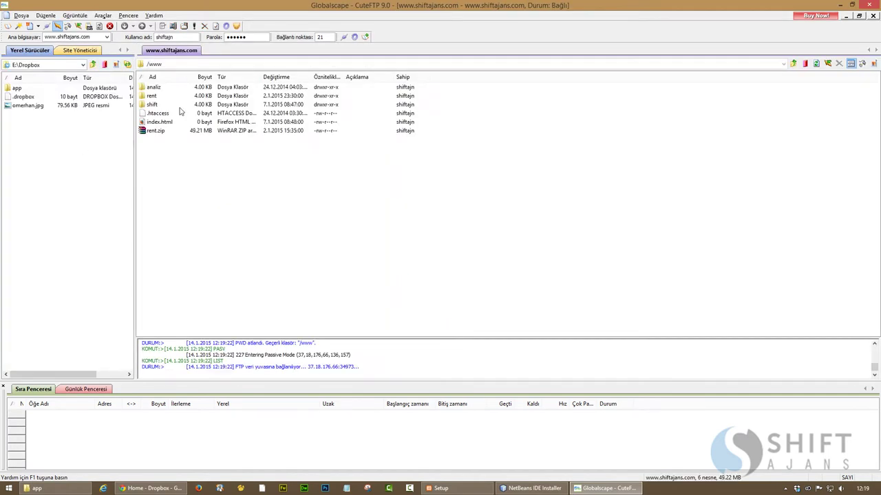
Disconnect from the site, exit CuteFTP, close the browser window, and decline anonymous usage data
{"action": "right_click", "coordinate": [178, 54]}
{"action": "left_click", "coordinate": [197, 55]}
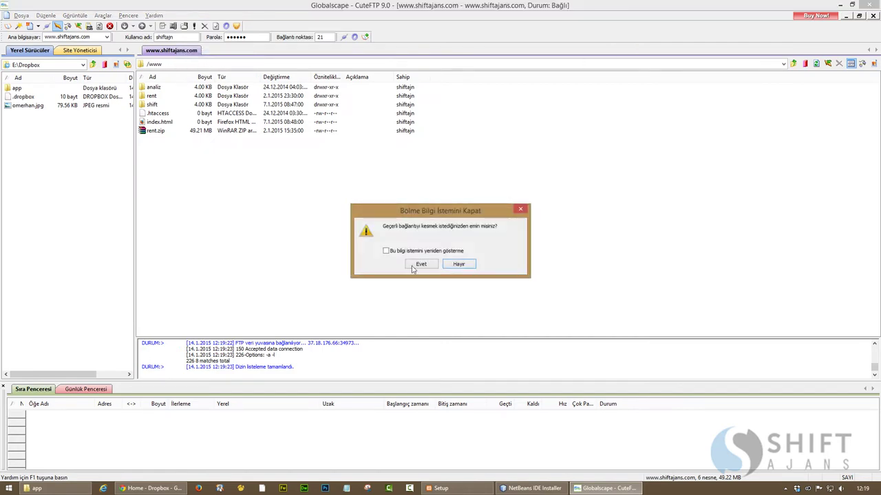
{"action": "left_click", "coordinate": [417, 267]}
{"action": "left_click", "coordinate": [869, 5]}
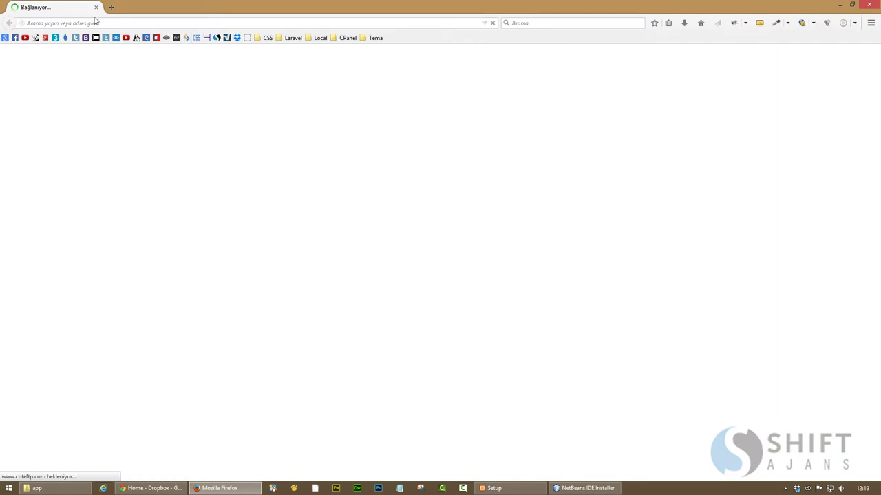
{"action": "key", "text": "alt+F4"}
{"action": "left_click", "coordinate": [403, 257]}
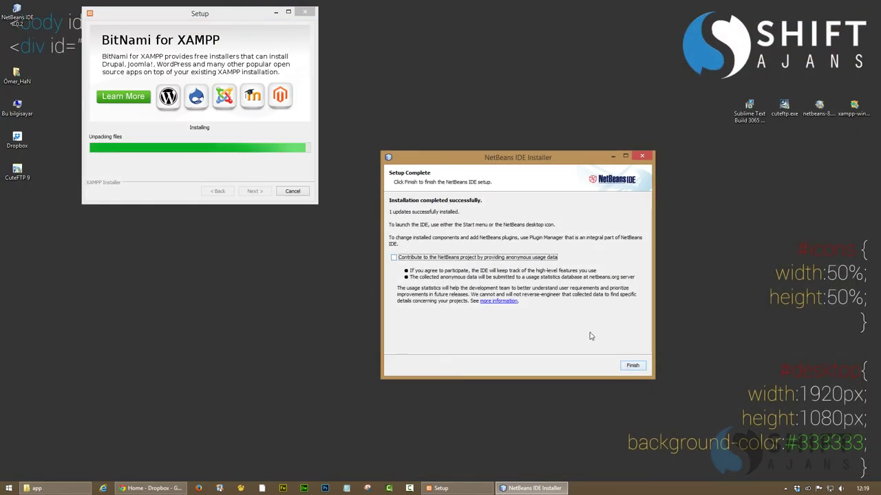
Finish the NetBeans installation and unpin the program from the taskbar
{"action": "left_click", "coordinate": [631, 366]}
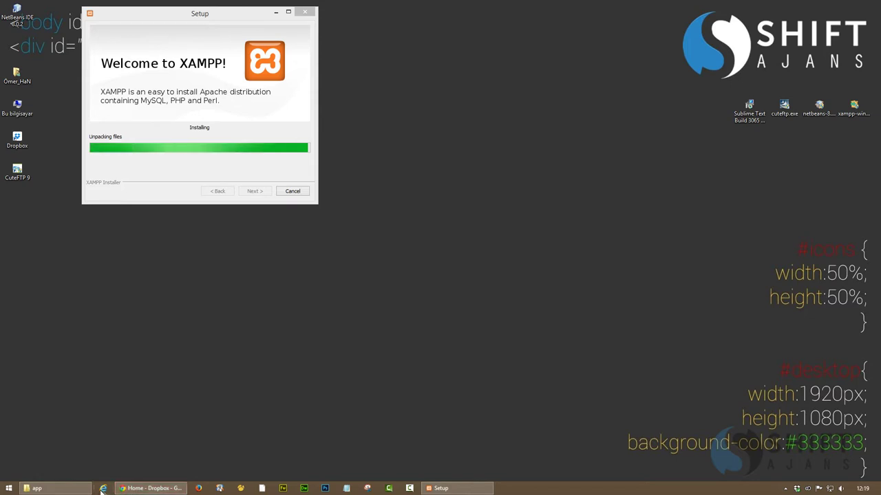
{"action": "right_click", "coordinate": [262, 488]}
{"action": "right_click", "coordinate": [233, 456]}
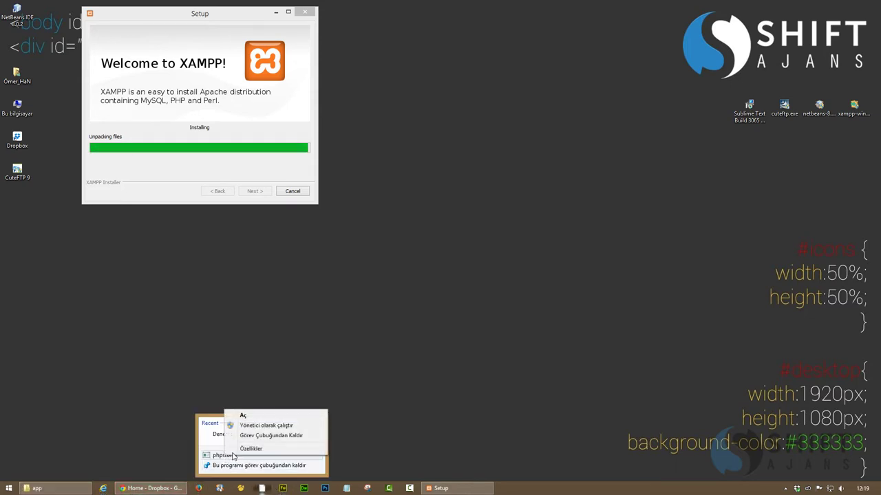
{"action": "left_click", "coordinate": [271, 436]}
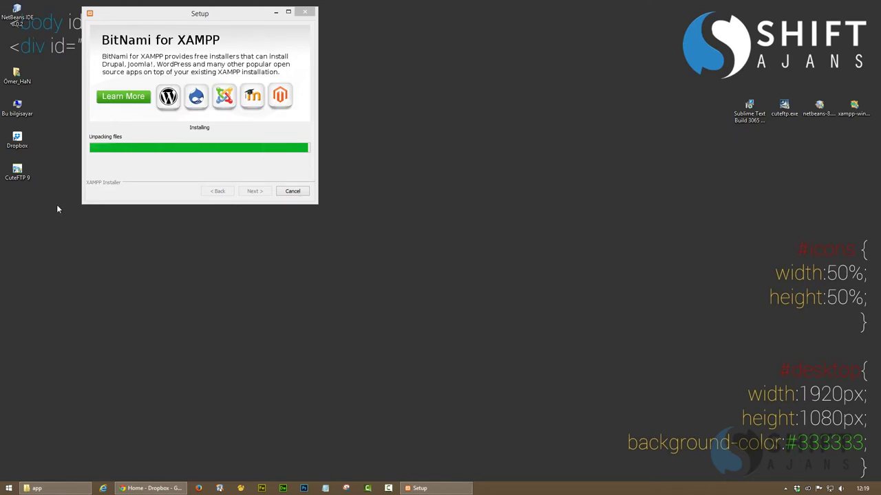
Move the NetBeans IDE desktop shortcut below CuteFTP 9 and open its file location
{"action": "left_click_drag", "start_coordinate": [13, 11], "coordinate": [18, 207]}
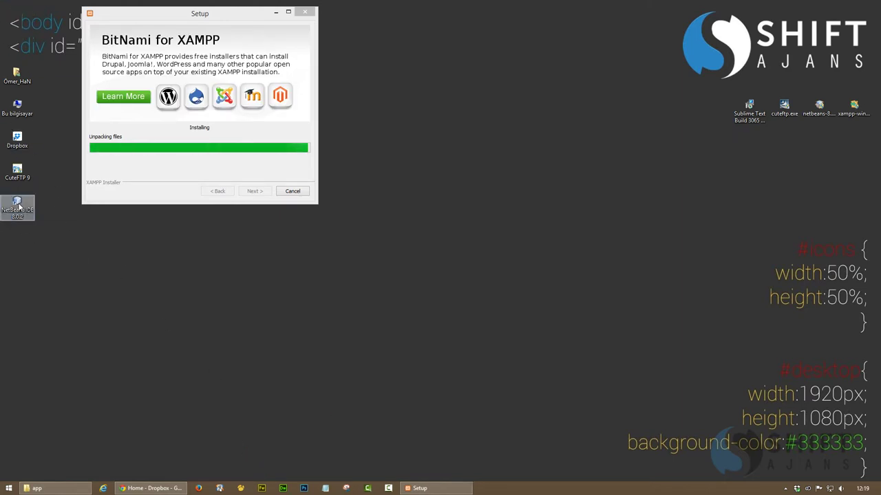
{"action": "right_click", "coordinate": [18, 207]}
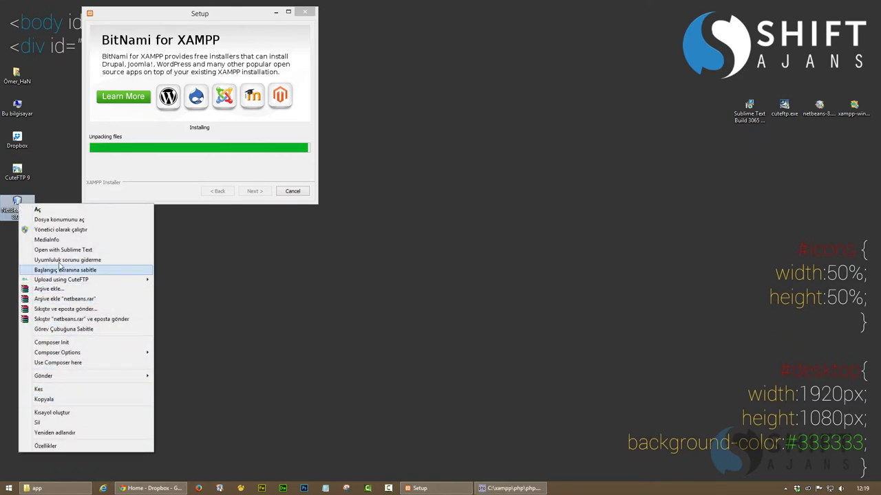
{"action": "left_click", "coordinate": [58, 220]}
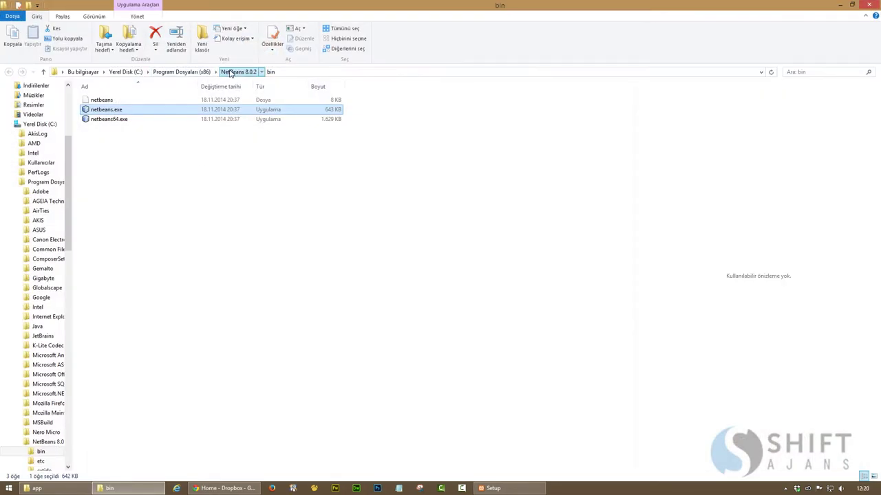
Open netbeans.conf from the NetBeans 8.0.2 etc folder in Notepad
{"action": "left_click", "coordinate": [231, 73]}
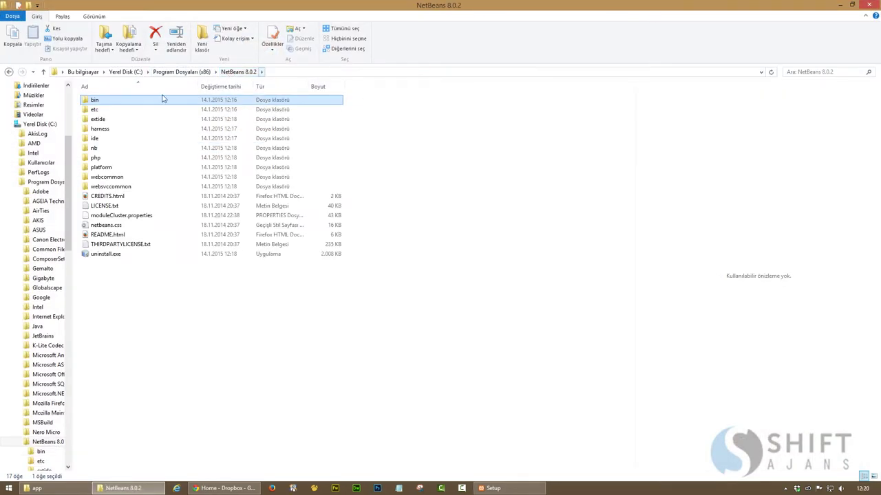
{"action": "double_click", "coordinate": [95, 111]}
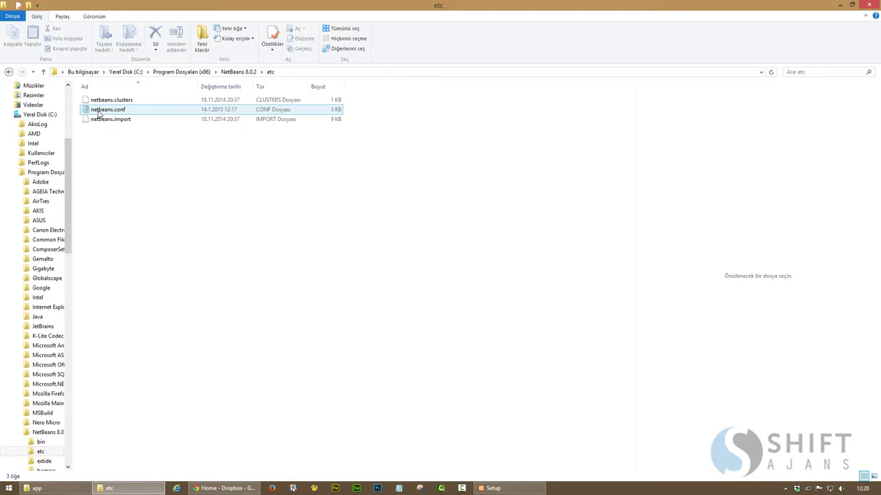
{"action": "right_click", "coordinate": [100, 112]}
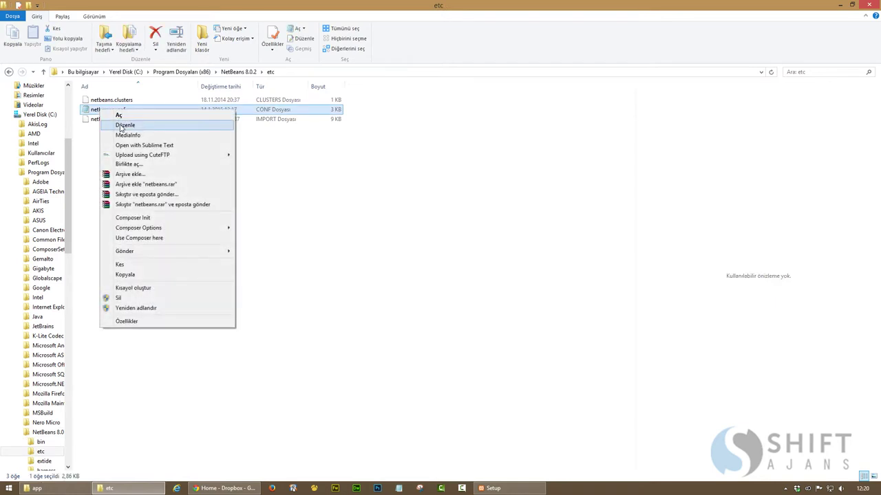
{"action": "left_click", "coordinate": [124, 126]}
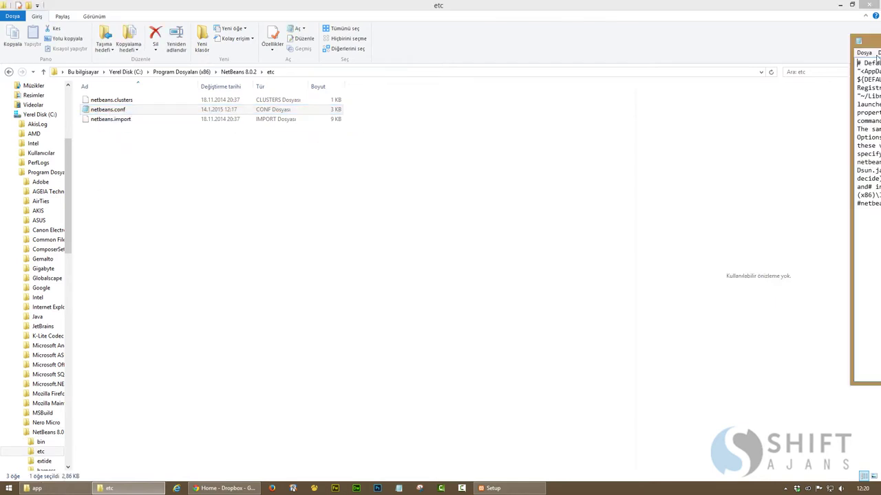
Resize the Notepad window, read the comments, and select the ${DEFAULT_USERDIR_ROOT}/8.0.2 userdir value
{"action": "double_click", "coordinate": [268, 76]}
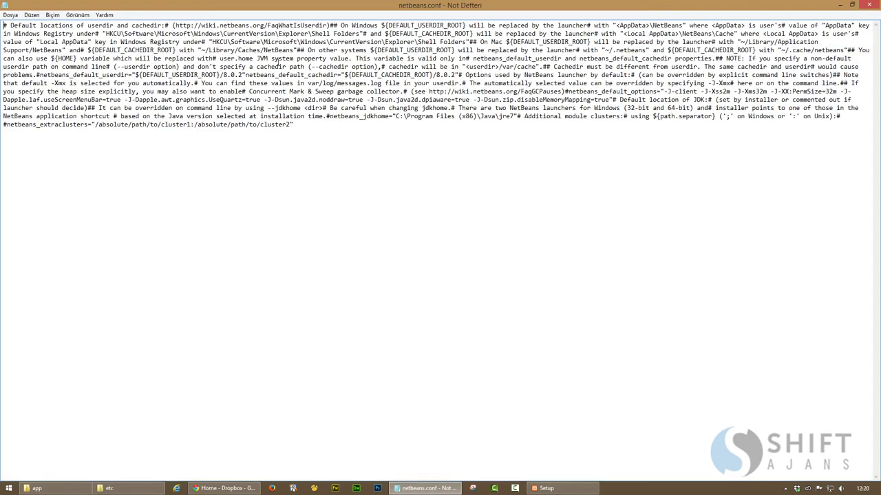
{"action": "double_click", "coordinate": [293, 4]}
{"action": "left_click_drag", "start_coordinate": [97, 177], "coordinate": [248, 177]}
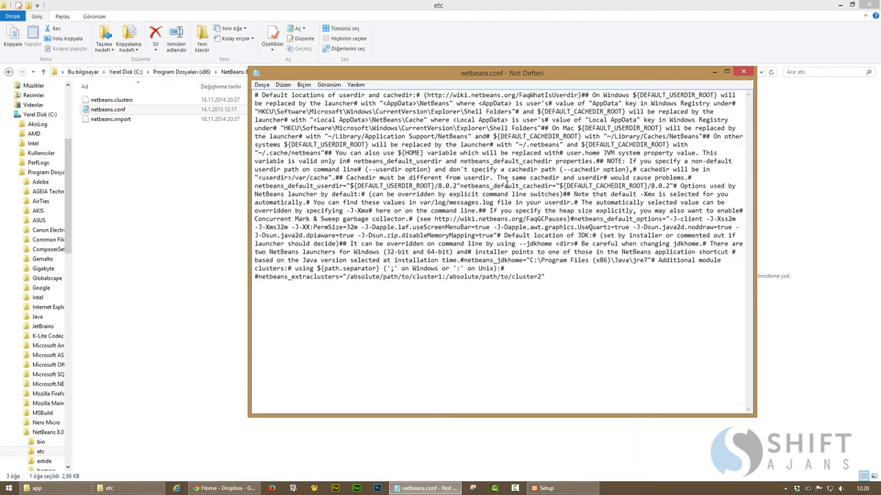
{"action": "left_click_drag", "start_coordinate": [611, 178], "coordinate": [653, 179]}
{"action": "left_click_drag", "start_coordinate": [498, 178], "coordinate": [597, 178]}
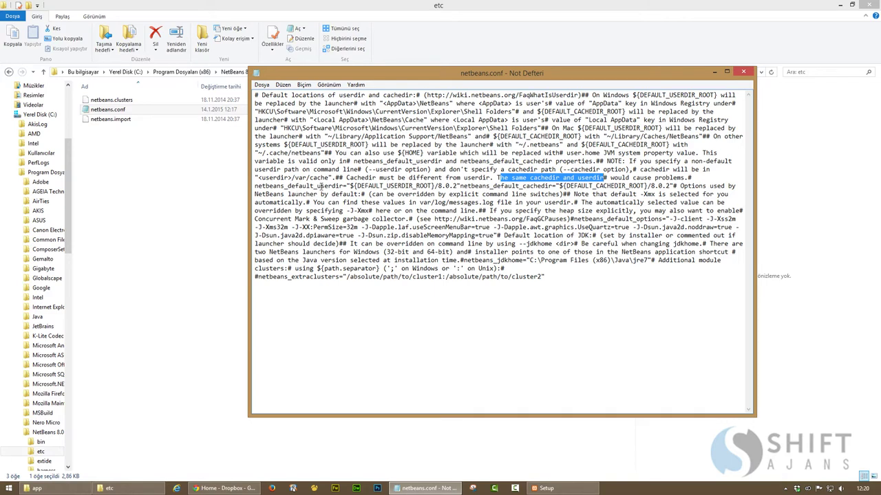
{"action": "left_click_drag", "start_coordinate": [352, 186], "coordinate": [459, 186]}
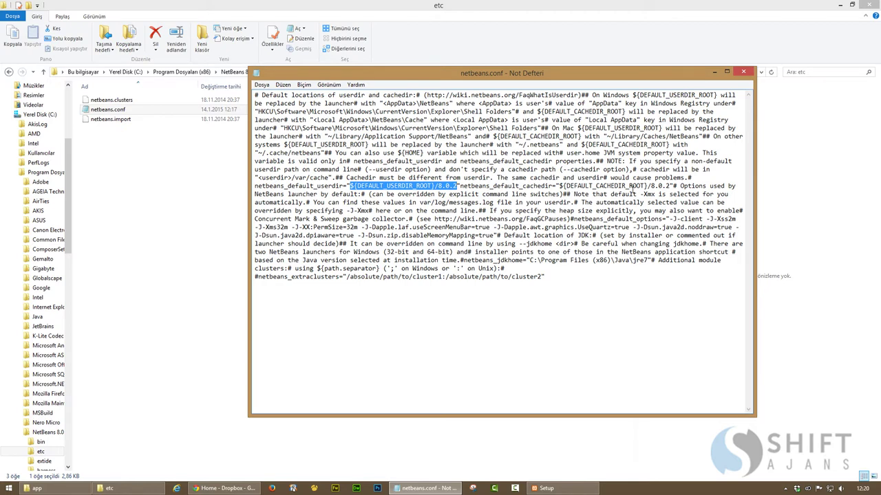
{"action": "left_click", "coordinate": [36, 488]}
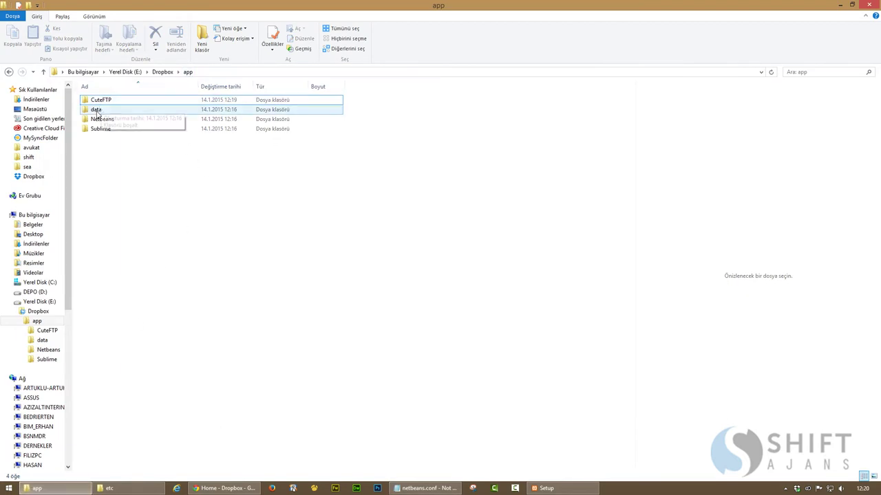
Replace the netbeans_default_userdir value with the copied path E:\Dropbox\app\Netbeans
{"action": "double_click", "coordinate": [144, 119]}
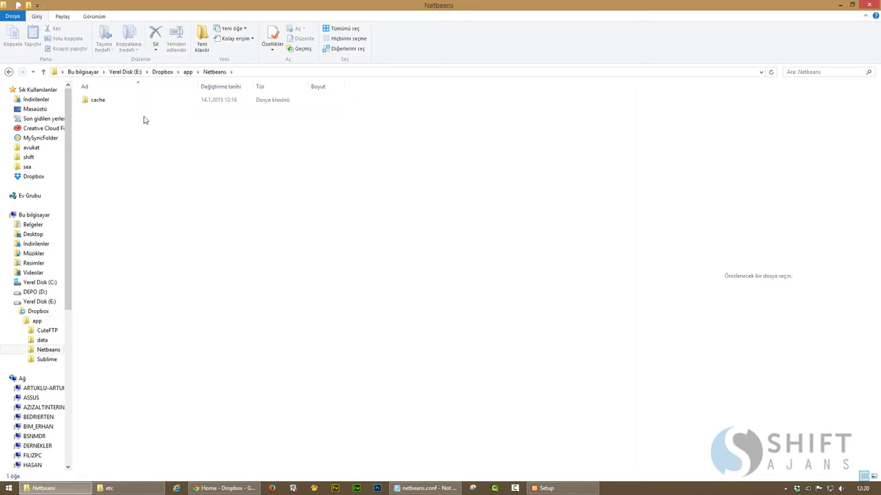
{"action": "left_click", "coordinate": [253, 74]}
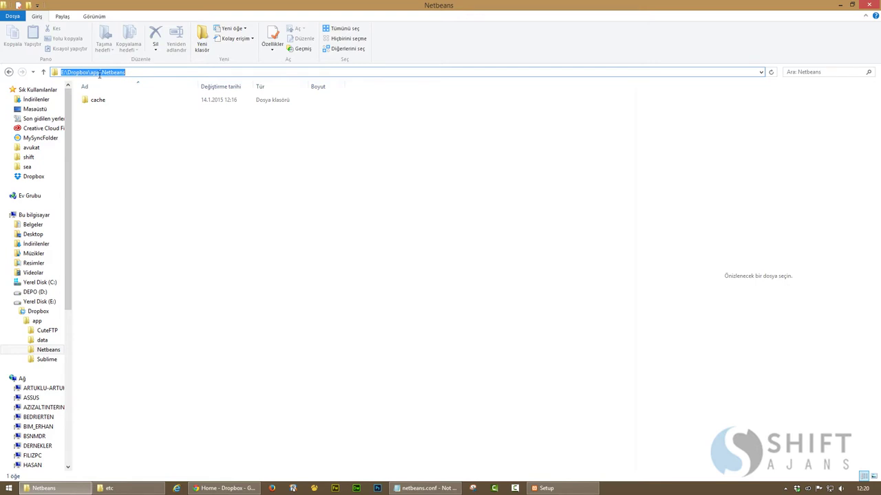
{"action": "key", "text": "alt+Tab"}
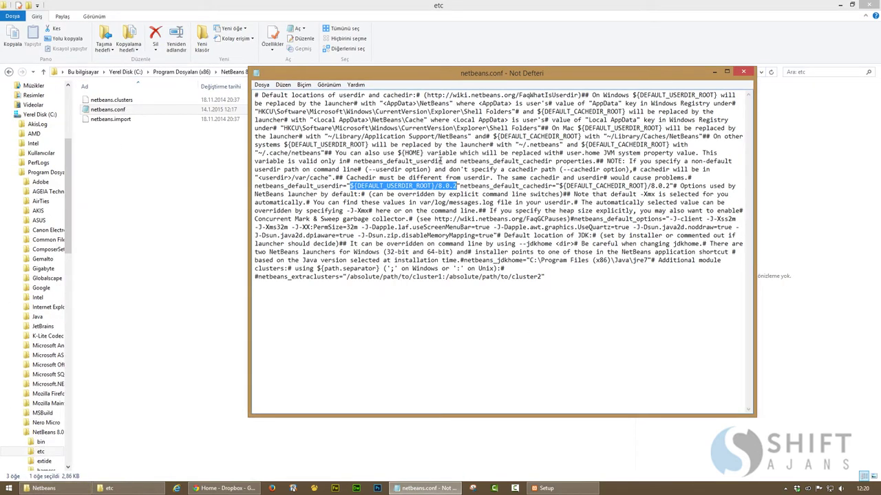
{"action": "key", "text": "ctrl+v"}
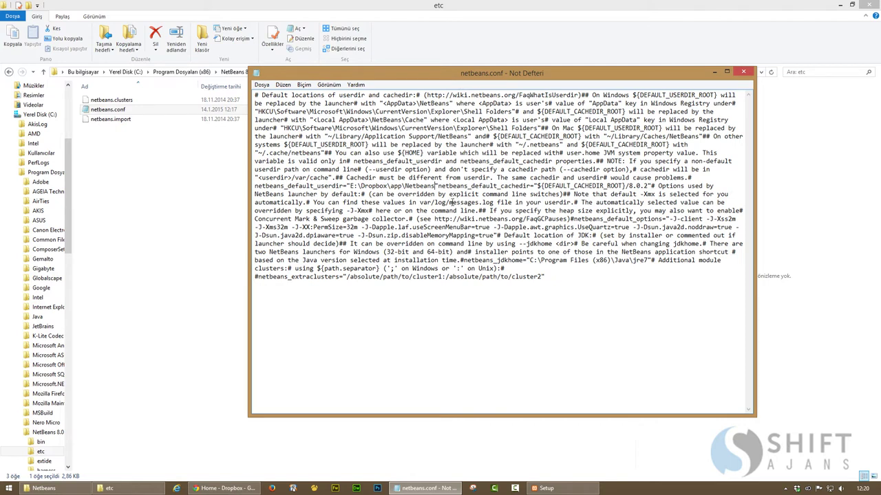
Replace the netbeans_default_cachedir value with the copied path E:\Dropbox\app\Netbeans\cache
{"action": "left_click", "coordinate": [43, 488]}
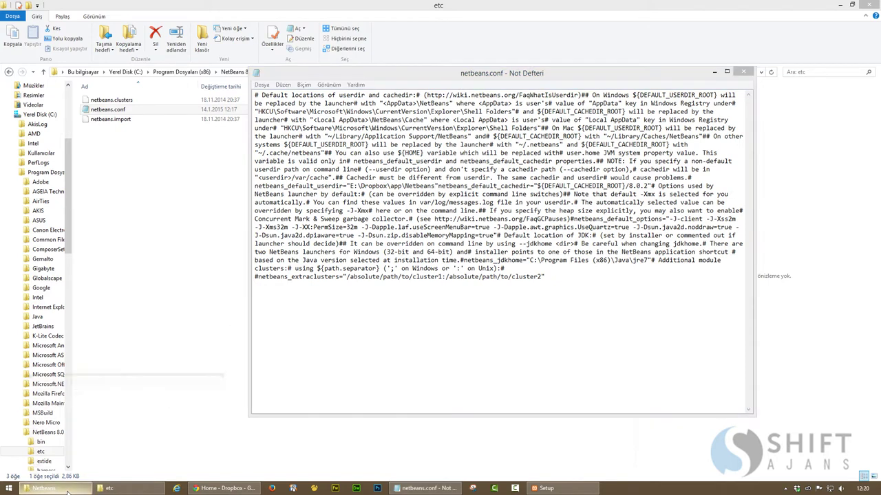
{"action": "double_click", "coordinate": [102, 105]}
{"action": "left_click", "coordinate": [278, 72]}
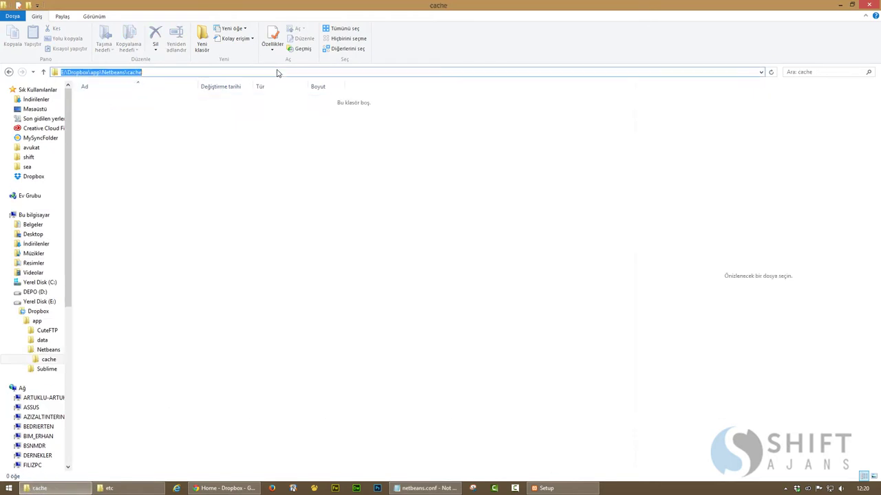
{"action": "left_click", "coordinate": [39, 488]}
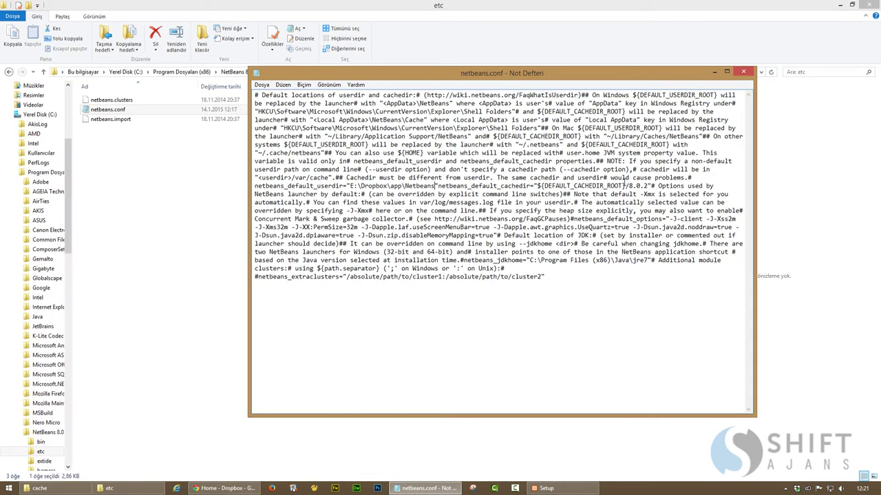
{"action": "left_click_drag", "start_coordinate": [644, 186], "coordinate": [538, 187]}
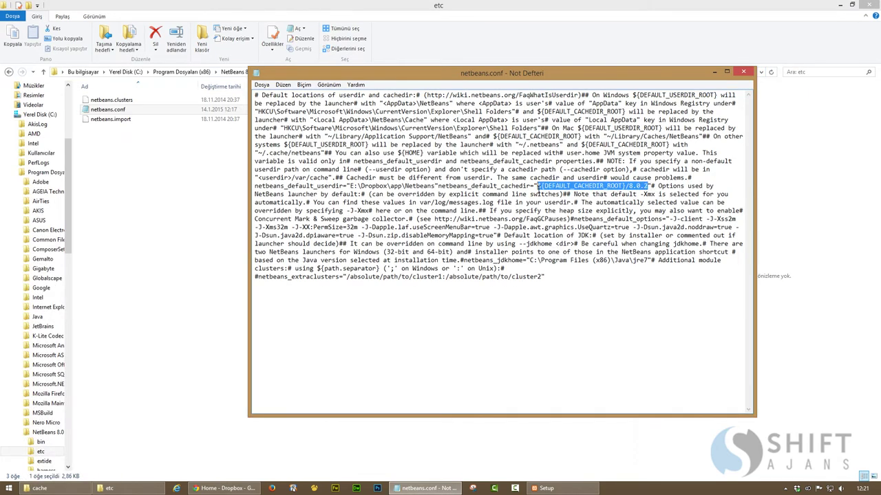
{"action": "key", "text": "ctrl+v"}
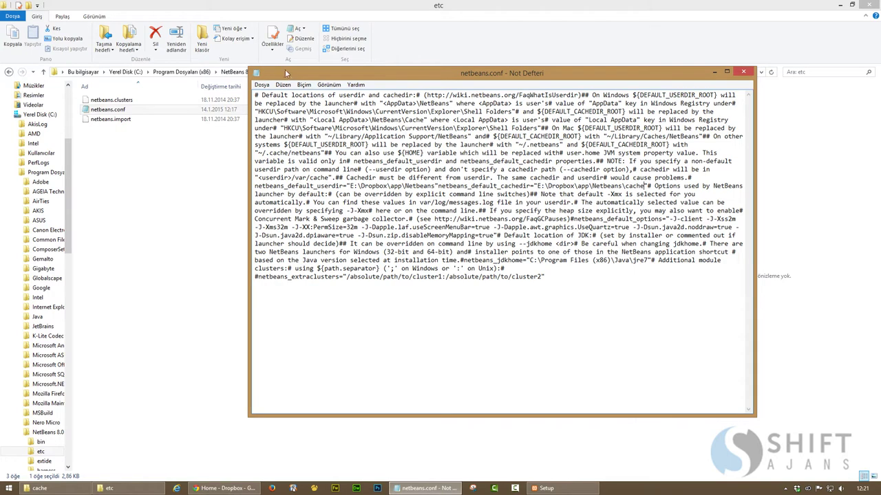
{"action": "left_click", "coordinate": [262, 84]}
Save the edited netbeans.conf to Masaüstü with type All Files (*.*), then close Notepad
{"action": "left_click", "coordinate": [283, 137]}
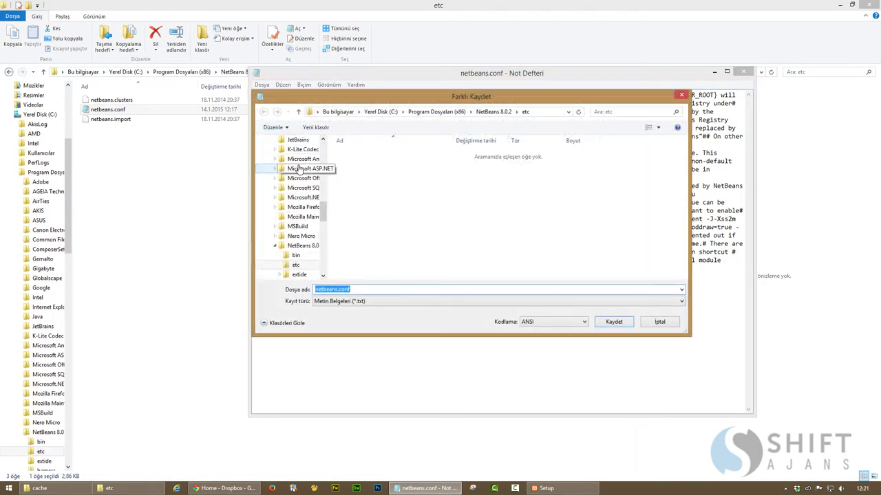
{"action": "left_click_drag", "start_coordinate": [322, 206], "coordinate": [321, 167]}
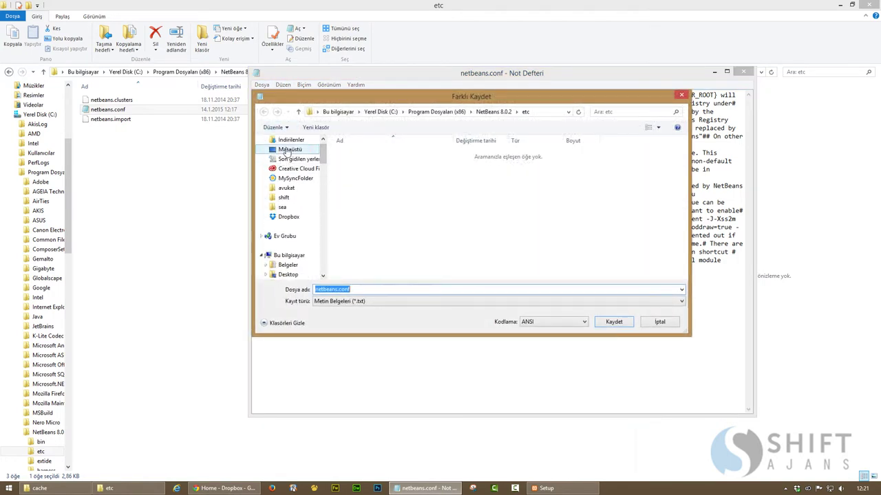
{"action": "left_click", "coordinate": [290, 150]}
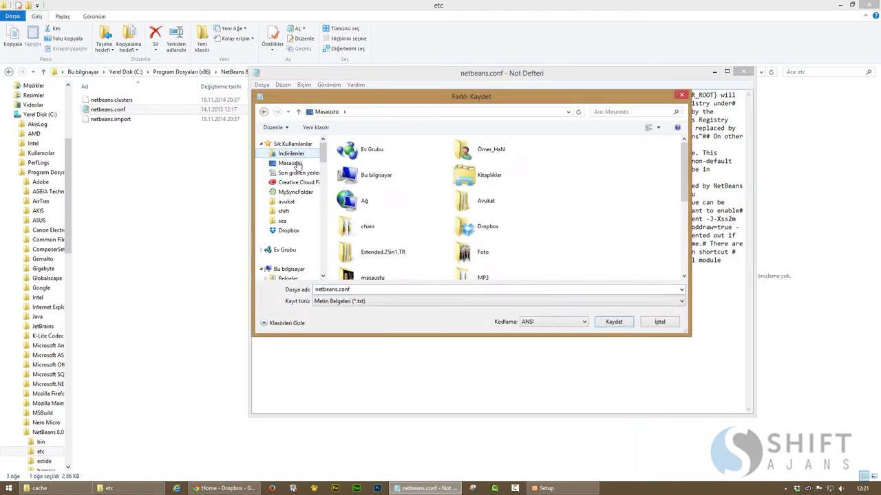
{"action": "left_click", "coordinate": [362, 304]}
{"action": "left_click", "coordinate": [353, 315]}
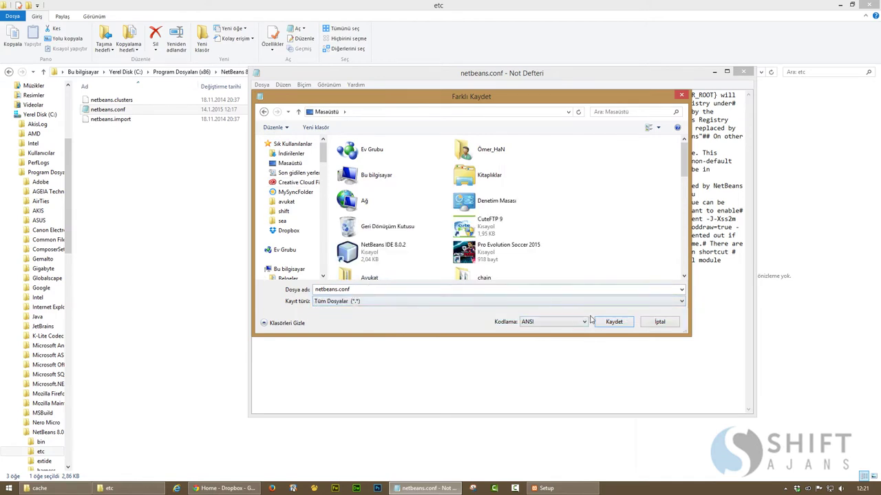
{"action": "left_click", "coordinate": [613, 322]}
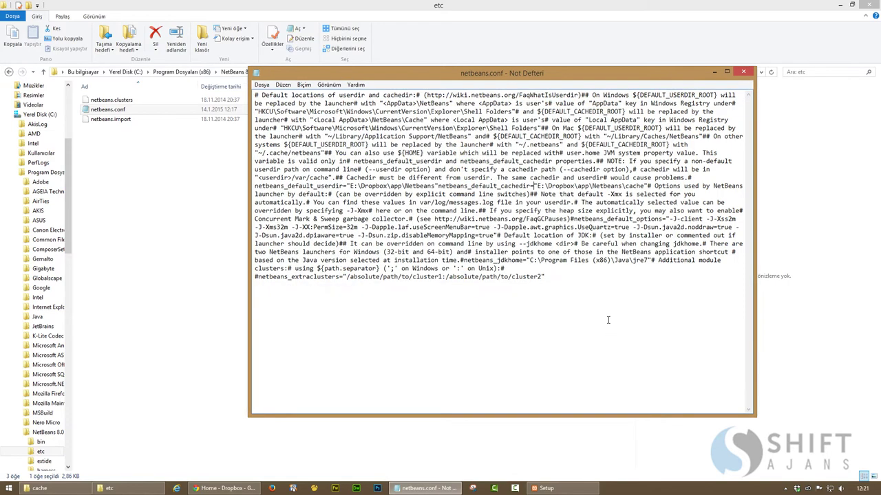
{"action": "left_click", "coordinate": [743, 72]}
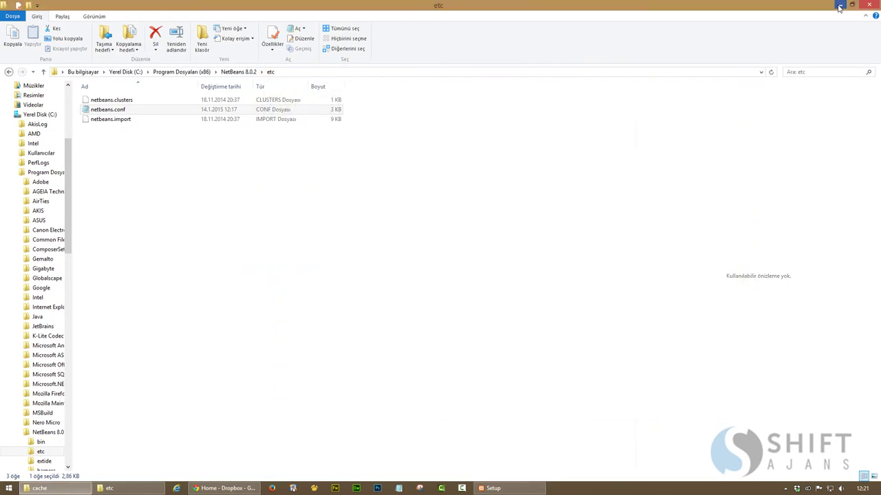
Place netbeans.conf beneath the NetBeans IDE icon and review the original file's userdir setting unchanged
{"action": "left_click", "coordinate": [840, 5]}
{"action": "left_click_drag", "start_coordinate": [30, 5], "coordinate": [20, 240]}
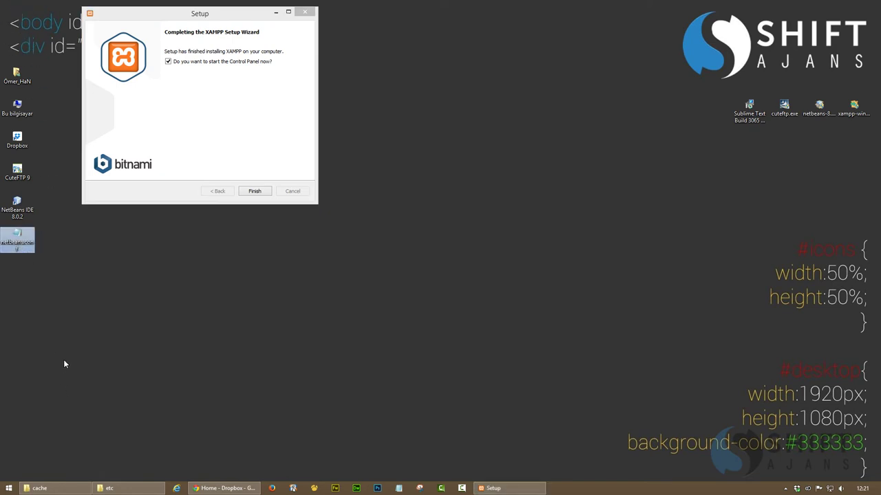
{"action": "left_click", "coordinate": [110, 489]}
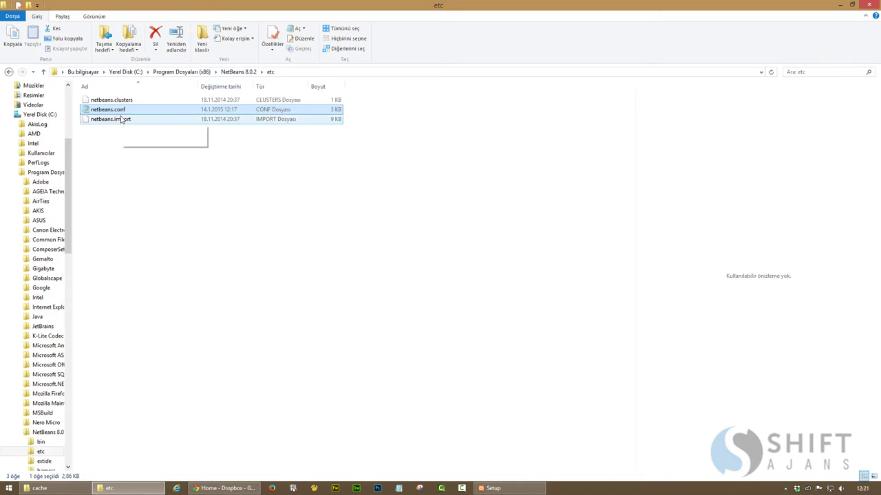
{"action": "double_click", "coordinate": [114, 110]}
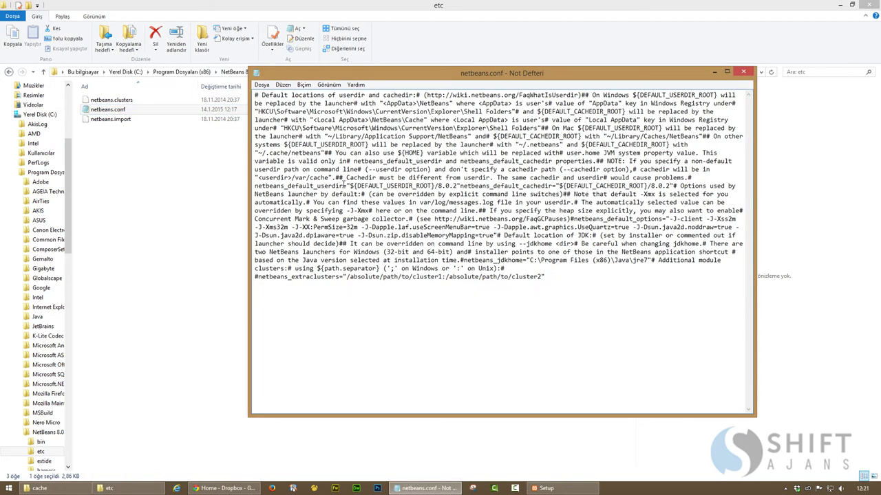
{"action": "left_click_drag", "start_coordinate": [345, 185], "coordinate": [505, 185]}
{"action": "left_click", "coordinate": [747, 73]}
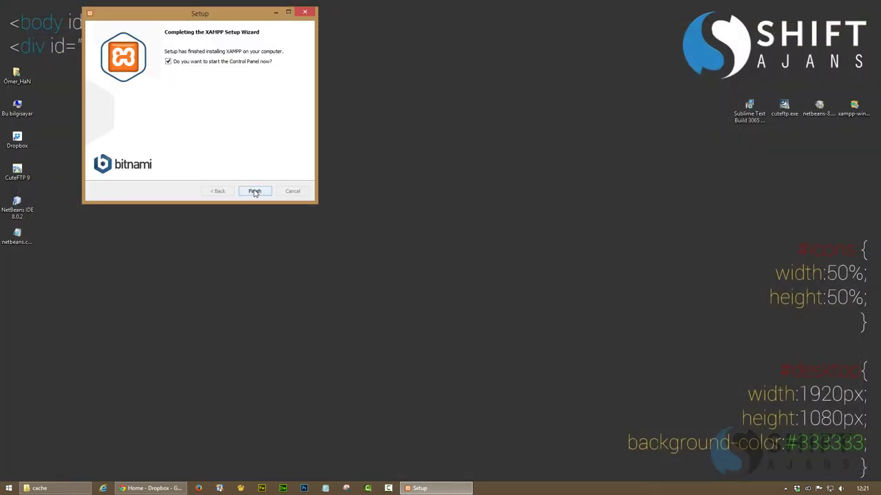
Finish the XAMPP setup, minimise its Control Panel, and launch NetBeans IDE 8.0.2
{"action": "left_click", "coordinate": [254, 191]}
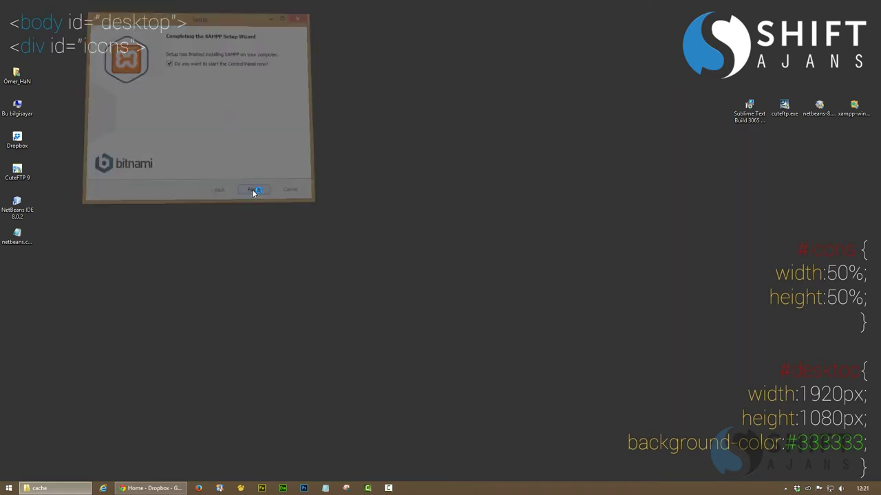
{"action": "left_click", "coordinate": [298, 7]}
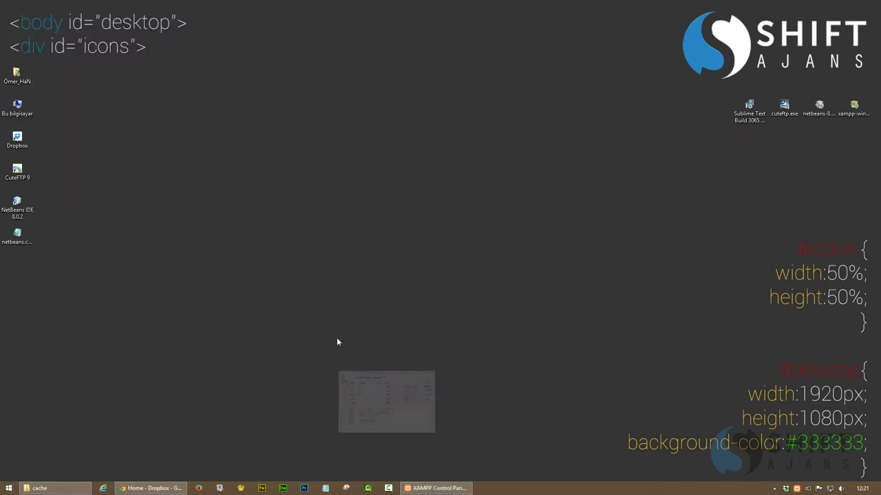
{"action": "double_click", "coordinate": [17, 206]}
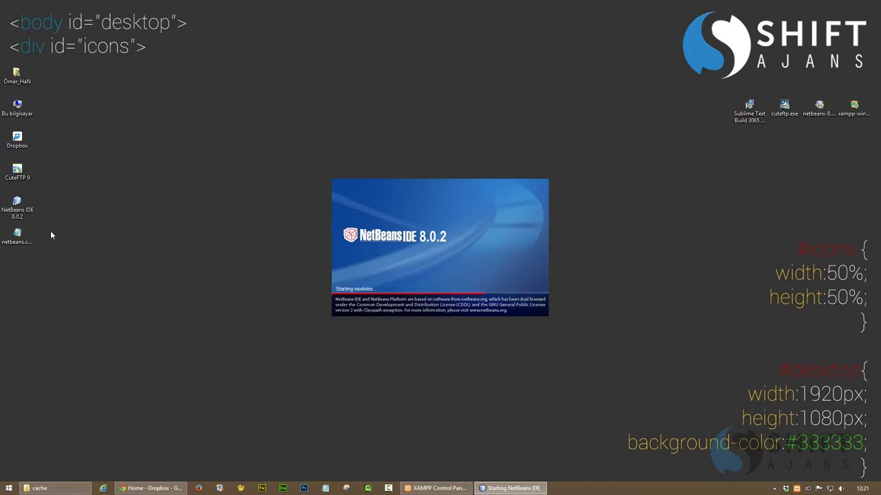
{"action": "left_click", "coordinate": [18, 236]}
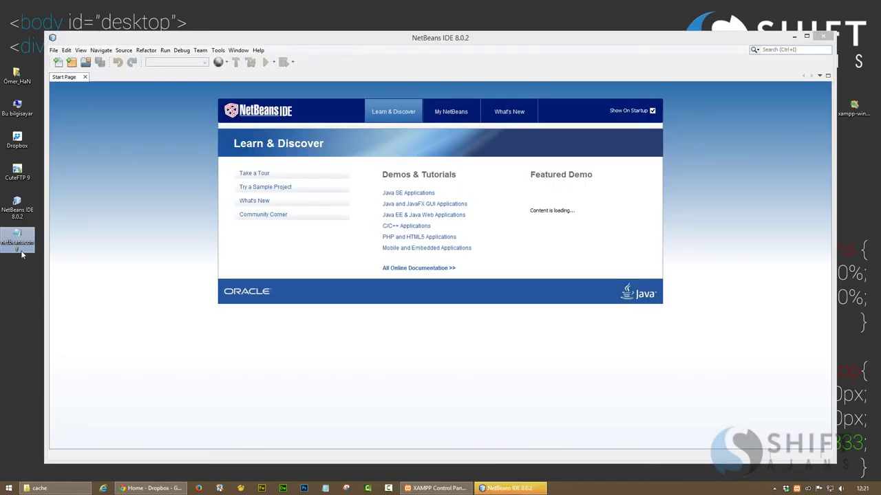
{"action": "left_click", "coordinate": [440, 409]}
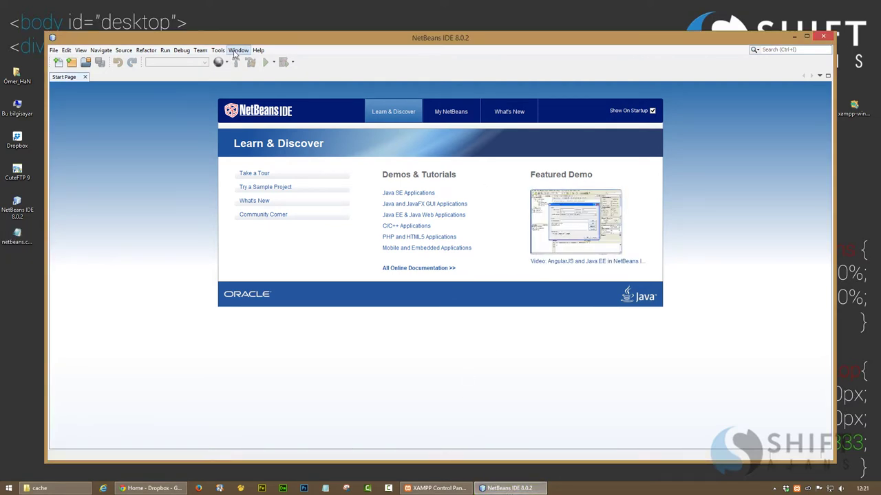
{"action": "left_click", "coordinate": [824, 38]}
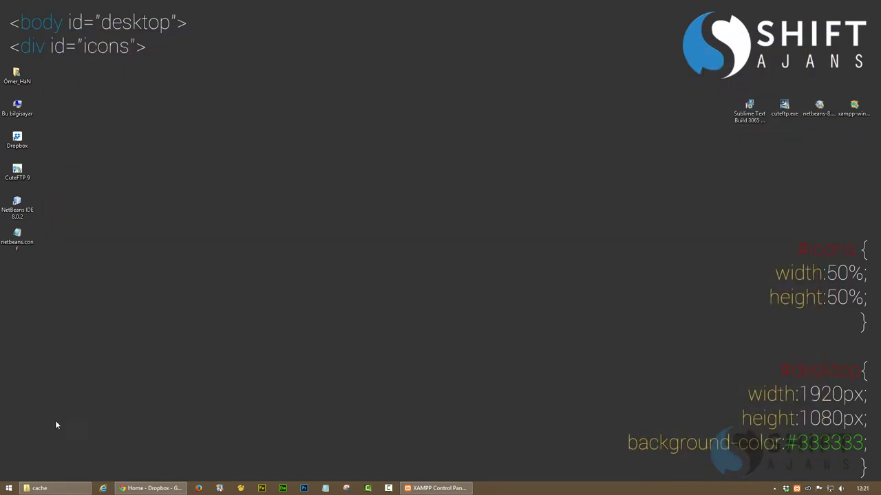
Open the C: drive from This PC and turn on hidden items
{"action": "left_click", "coordinate": [19, 113]}
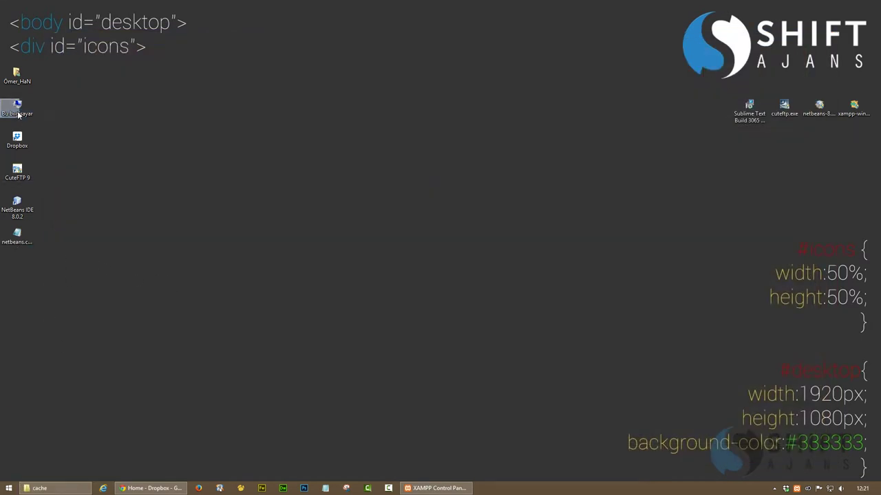
{"action": "double_click", "coordinate": [18, 113]}
{"action": "double_click", "coordinate": [127, 176]}
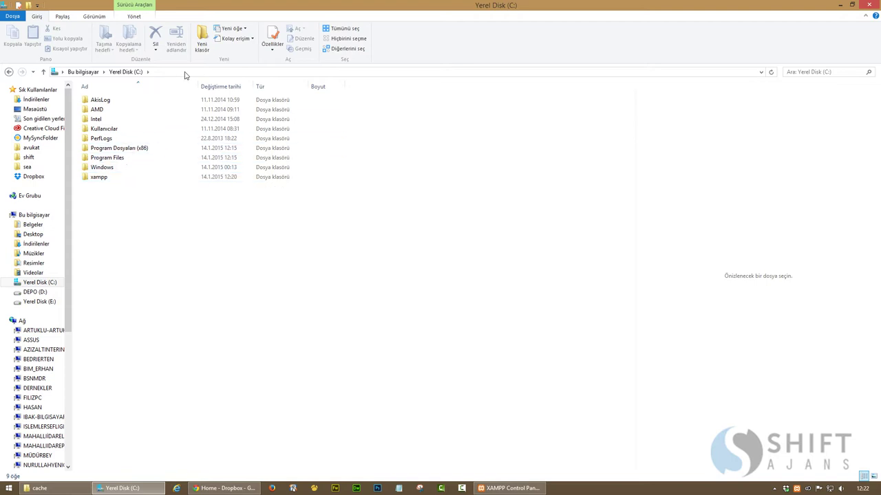
{"action": "left_click", "coordinate": [94, 16]}
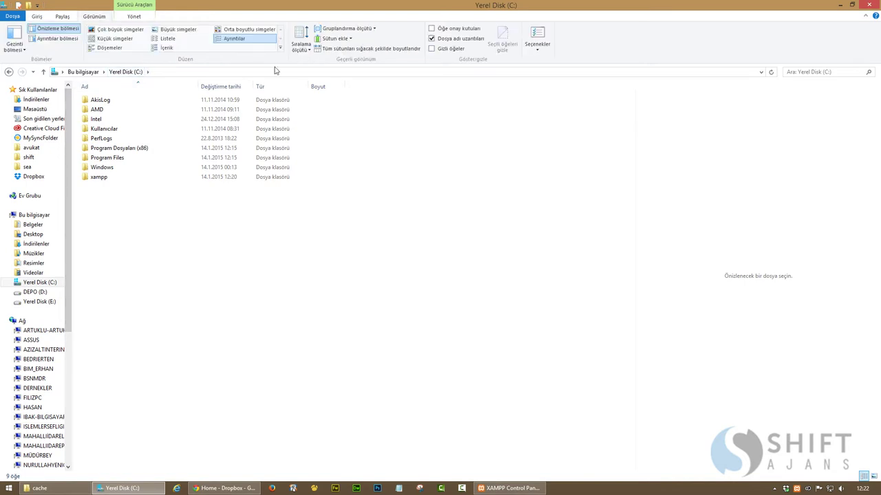
{"action": "left_click", "coordinate": [432, 48]}
Go to the user's AppData\Roaming\NetBeans\8.0.2 and select .metadata, config and var
{"action": "double_click", "coordinate": [99, 131]}
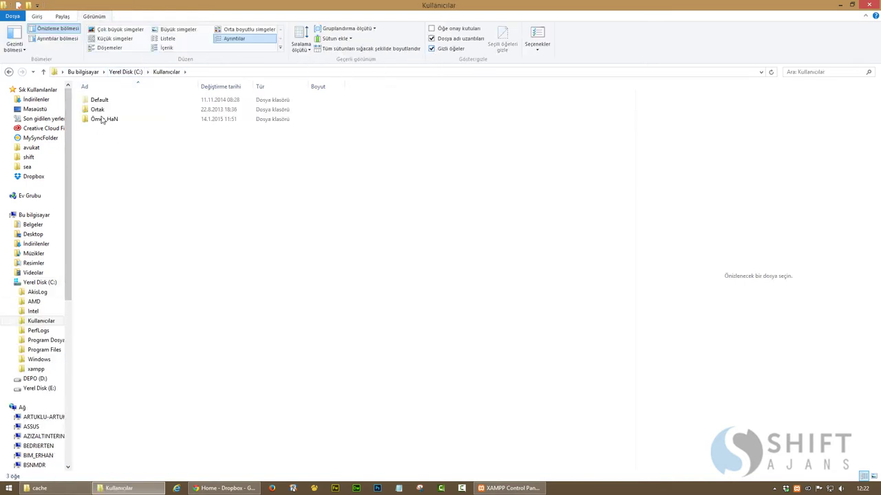
{"action": "double_click", "coordinate": [99, 119]}
{"action": "double_click", "coordinate": [96, 110]}
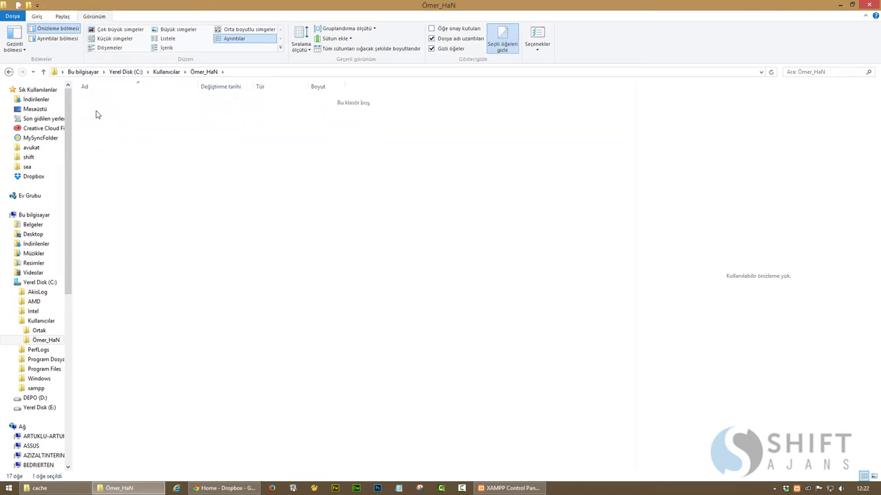
{"action": "double_click", "coordinate": [97, 131]}
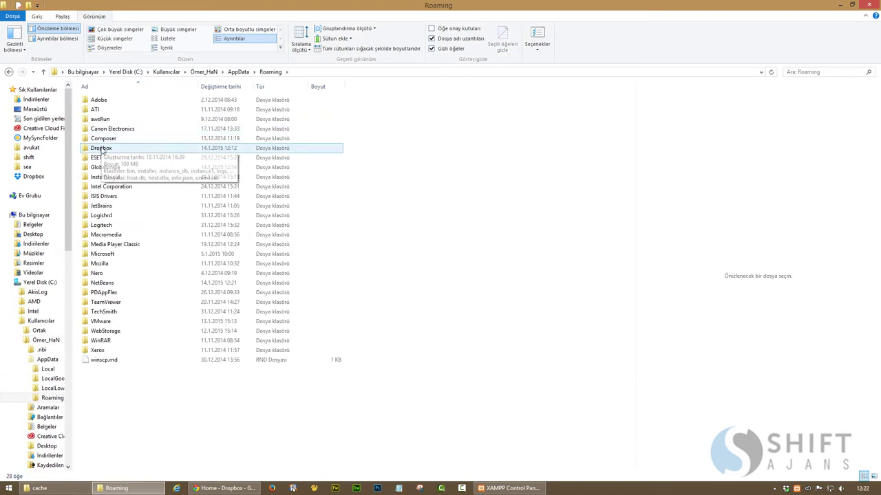
{"action": "double_click", "coordinate": [101, 286]}
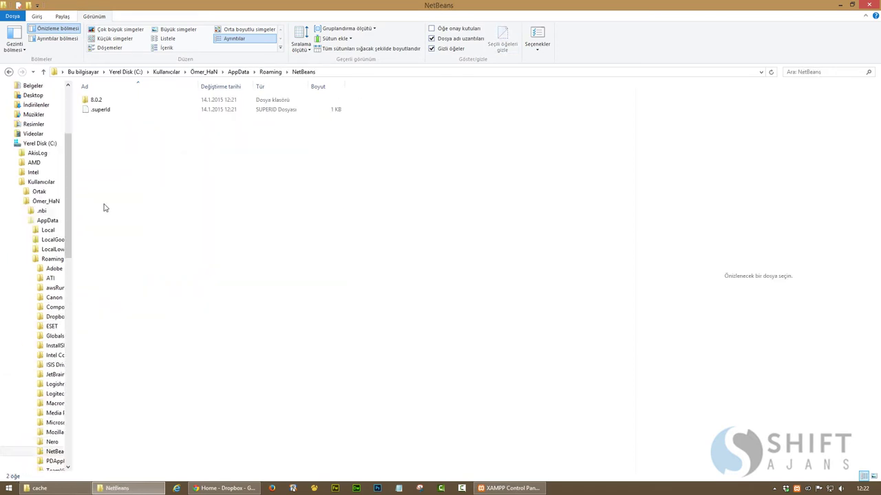
{"action": "left_click", "coordinate": [110, 99]}
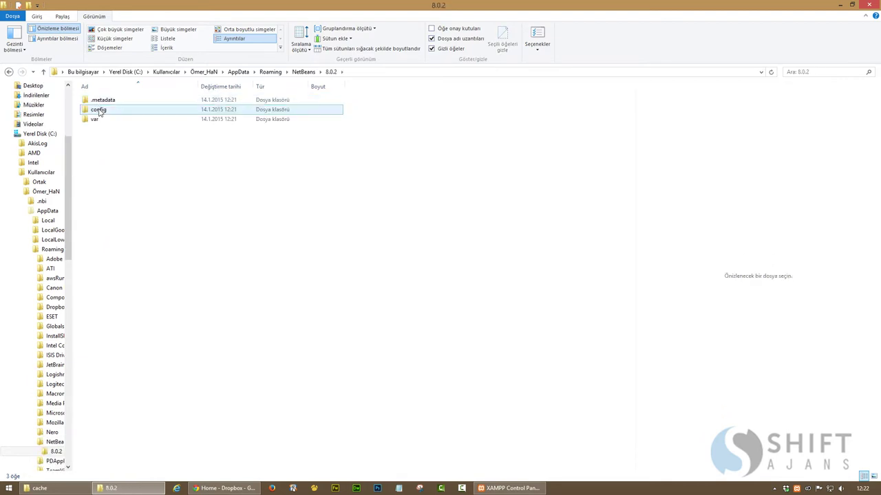
{"action": "left_click_drag", "start_coordinate": [129, 135], "coordinate": [101, 104]}
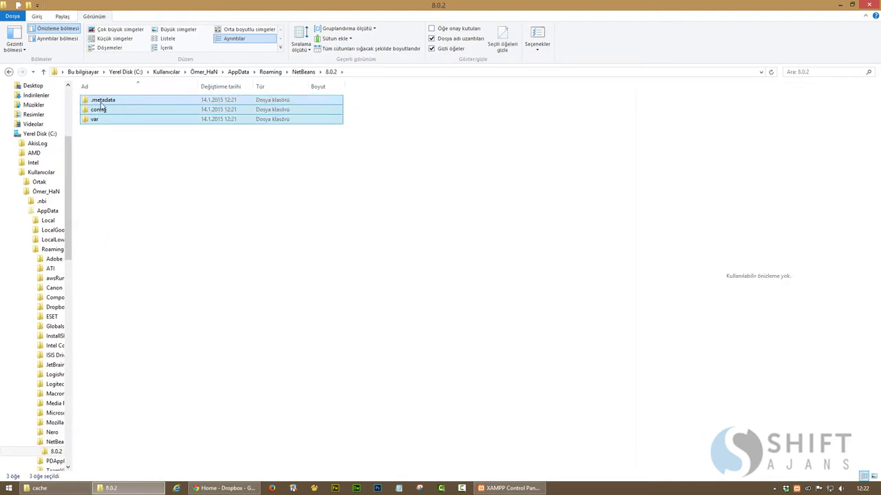
Paste the .metadata, config and var folders into E:\Dropbox\app\Netbeans
{"action": "left_click", "coordinate": [55, 488]}
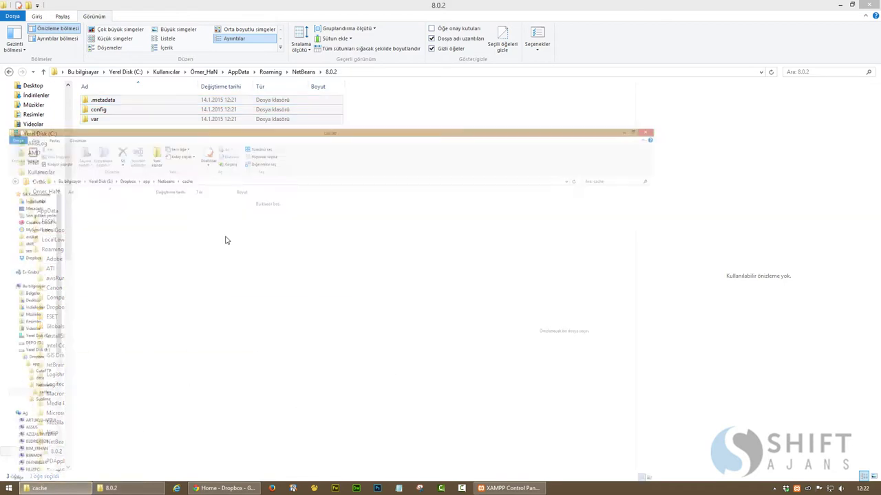
{"action": "left_click", "coordinate": [215, 71]}
{"action": "left_click", "coordinate": [233, 216]}
{"action": "key", "text": "ctrl+v"}
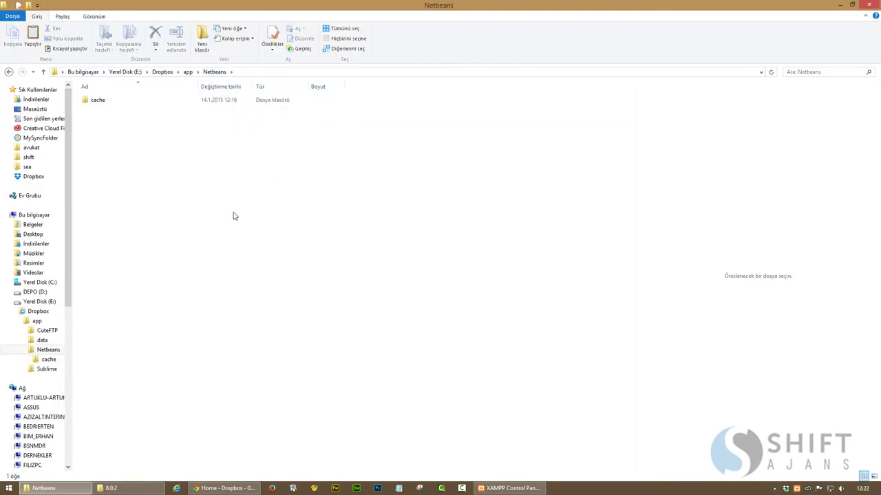
Open AppData\Local\NetBeans\Cache\8.0.2 and select all seven cache items
{"action": "left_click", "coordinate": [134, 488]}
{"action": "left_click", "coordinate": [237, 73]}
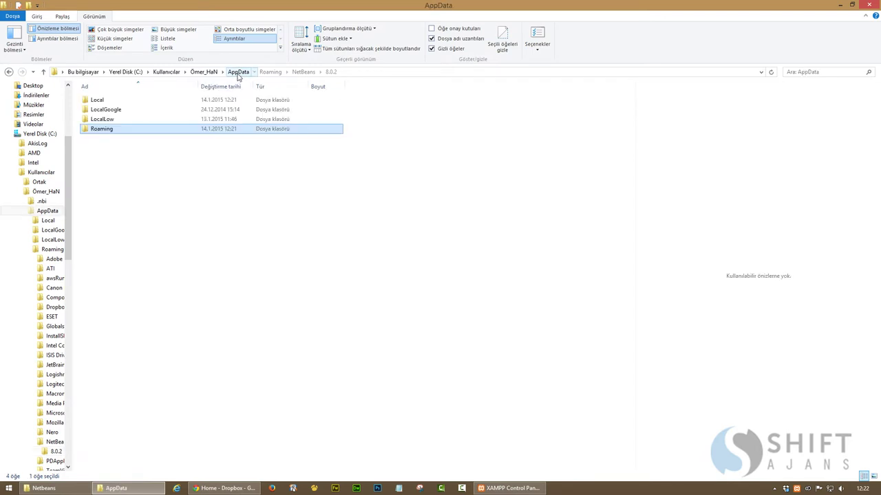
{"action": "left_click", "coordinate": [98, 101]}
{"action": "double_click", "coordinate": [98, 101]}
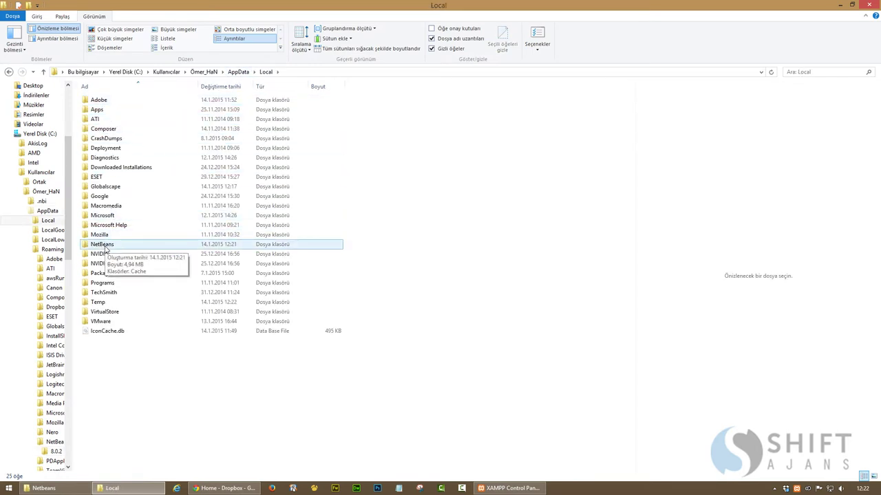
{"action": "double_click", "coordinate": [103, 246]}
{"action": "double_click", "coordinate": [95, 103]}
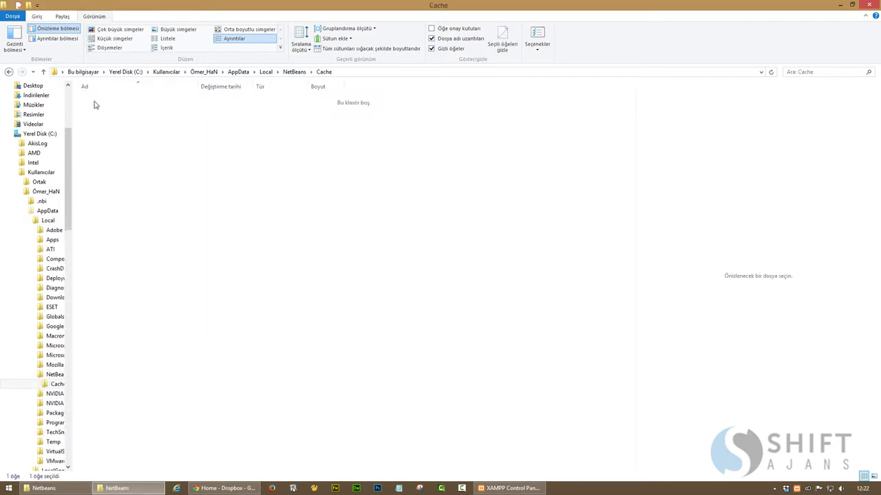
{"action": "double_click", "coordinate": [96, 102]}
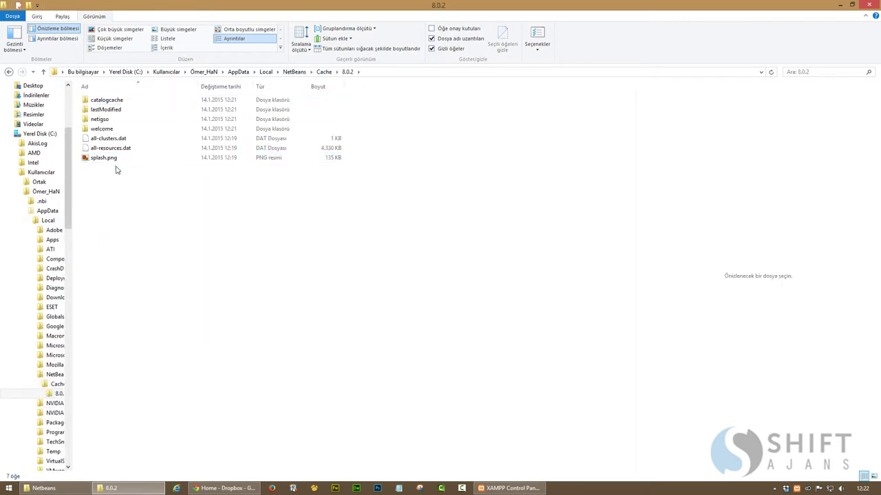
{"action": "key", "text": "ctrl+a"}
Copy the seven cache items into E:\Dropbox\app\Netbeans\cache
{"action": "key", "text": "alt+Tab"}
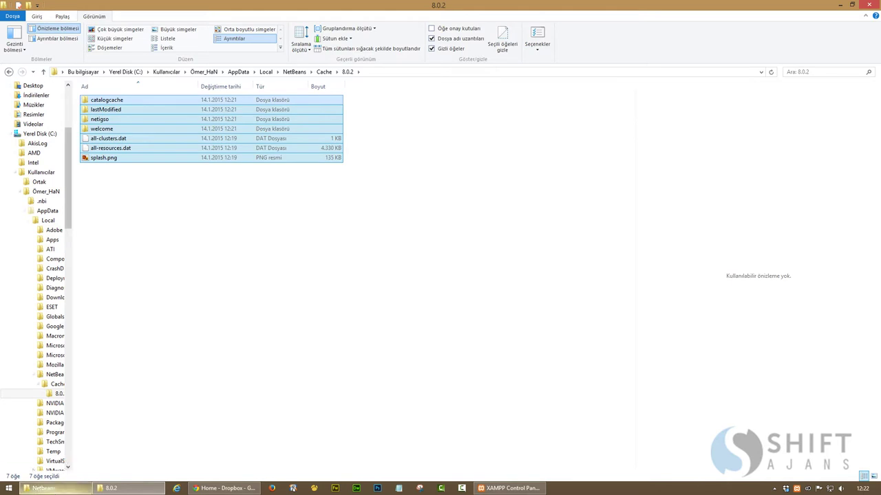
{"action": "double_click", "coordinate": [102, 109]}
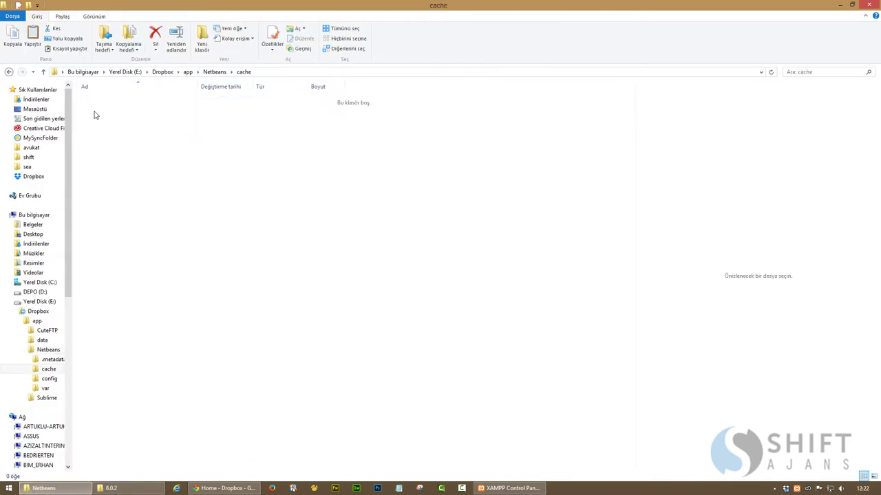
{"action": "key", "text": "ctrl+v"}
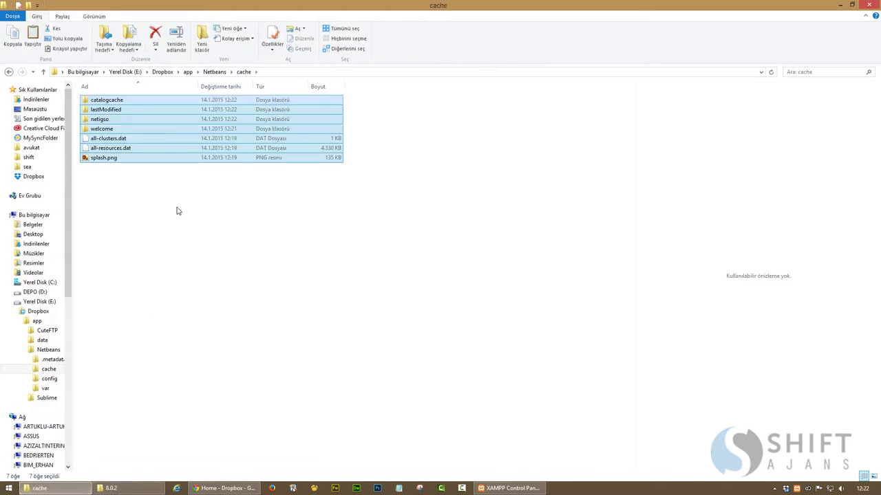
{"action": "key", "text": "alt+Tab"}
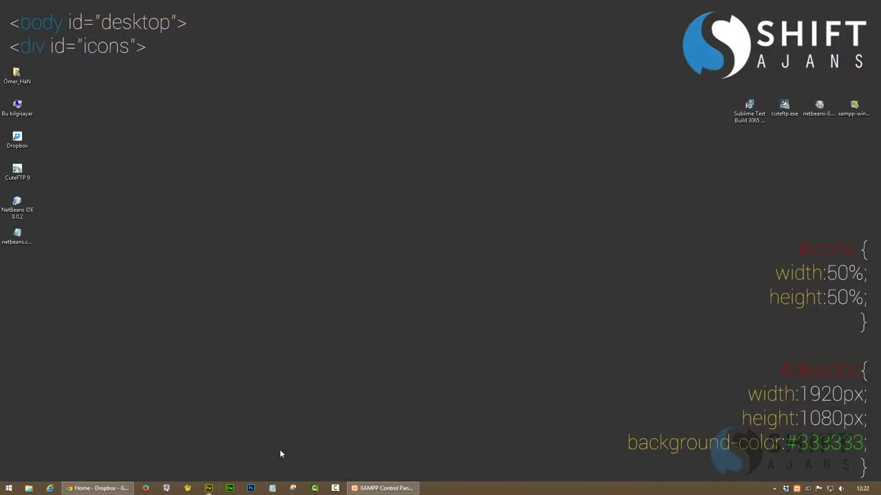
Open the NetBeans 8.0.2 etc folder via the desktop shortcut's file location
{"action": "right_click", "coordinate": [15, 214]}
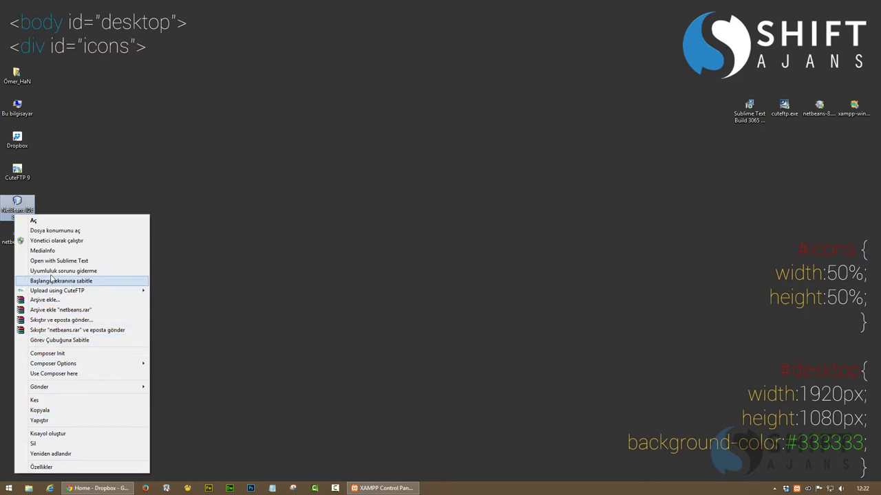
{"action": "left_click", "coordinate": [51, 232]}
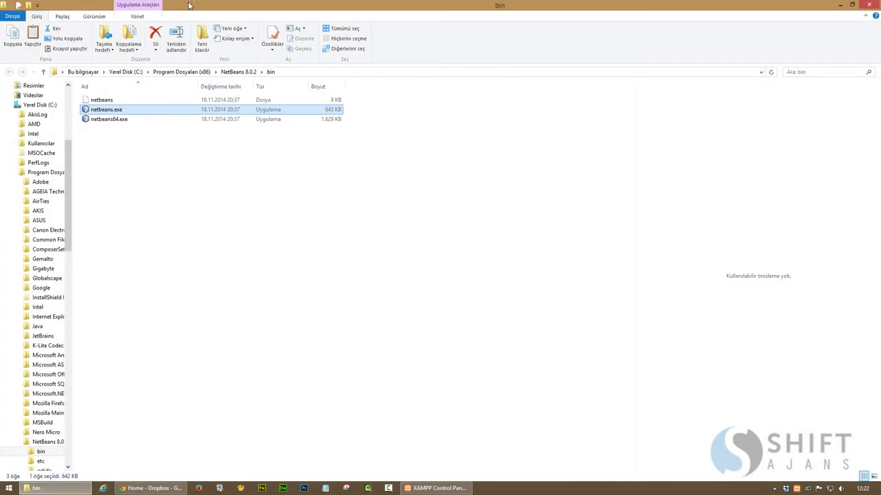
{"action": "double_click", "coordinate": [213, 5]}
{"action": "left_click", "coordinate": [372, 110]}
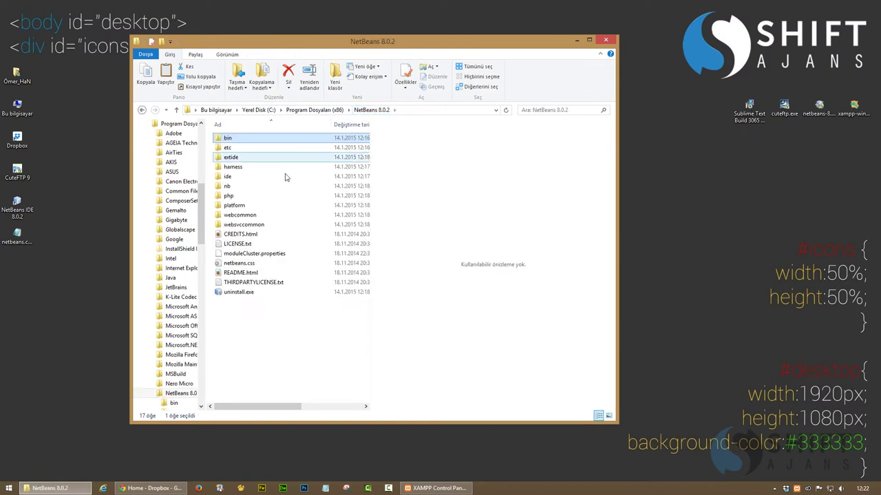
{"action": "double_click", "coordinate": [229, 148]}
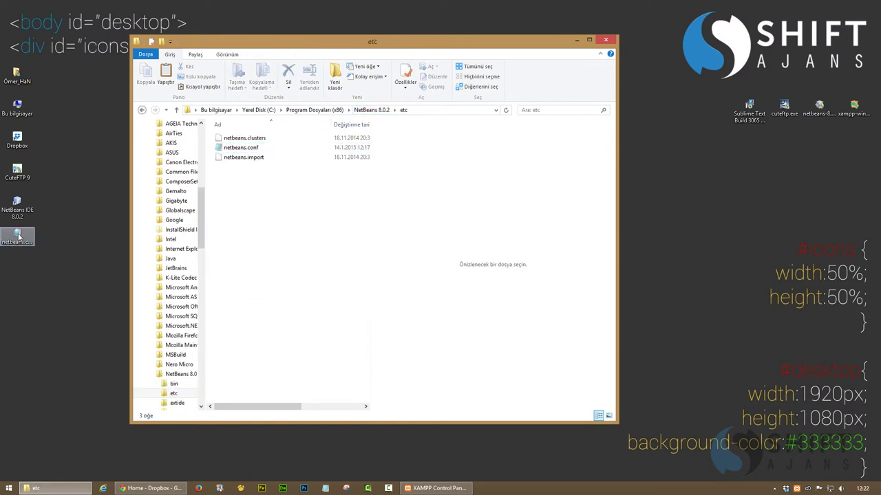
Drag the edited netbeans.conf in, replace the original with administrator permission, and close Explorer
{"action": "left_click_drag", "start_coordinate": [18, 234], "coordinate": [265, 213]}
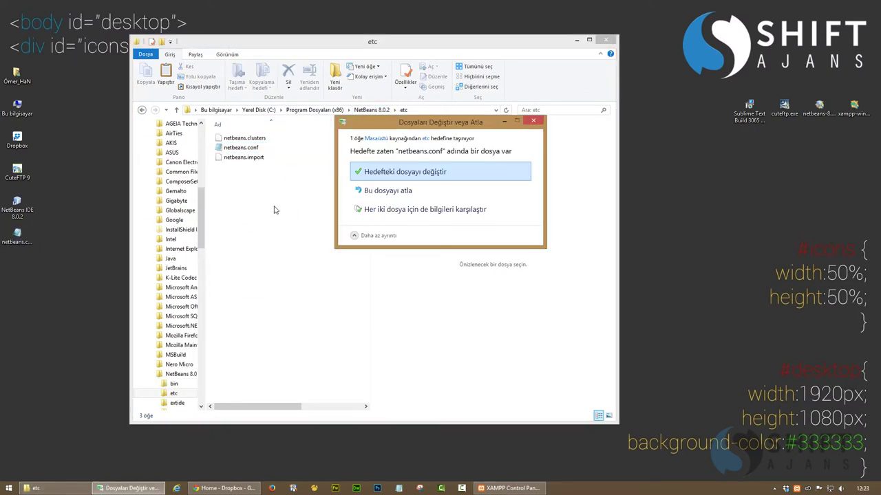
{"action": "left_click", "coordinate": [376, 177]}
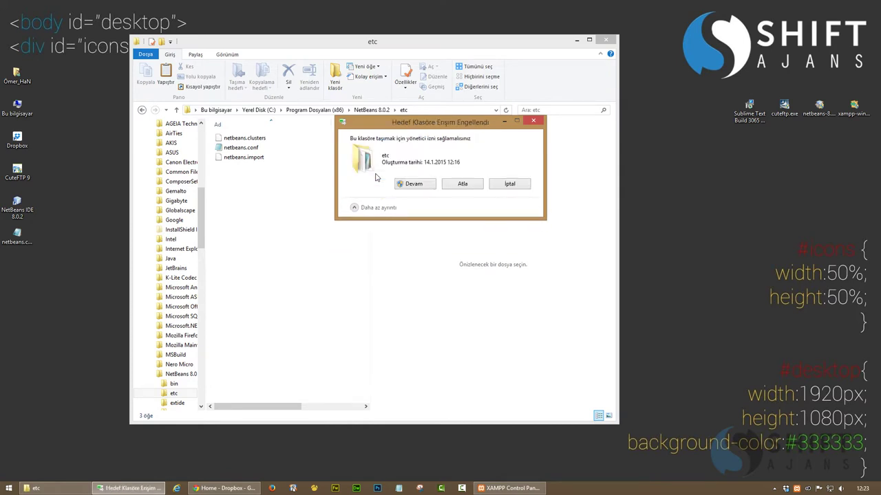
{"action": "left_click", "coordinate": [416, 188]}
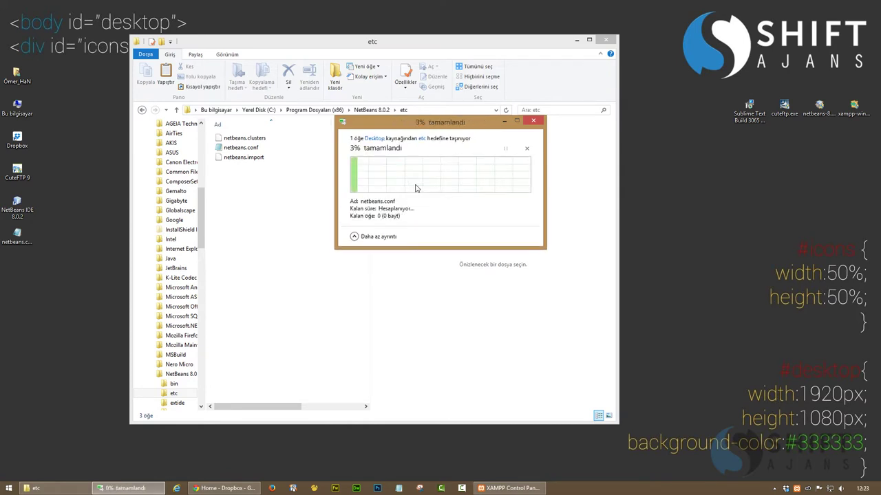
{"action": "left_click", "coordinate": [606, 41]}
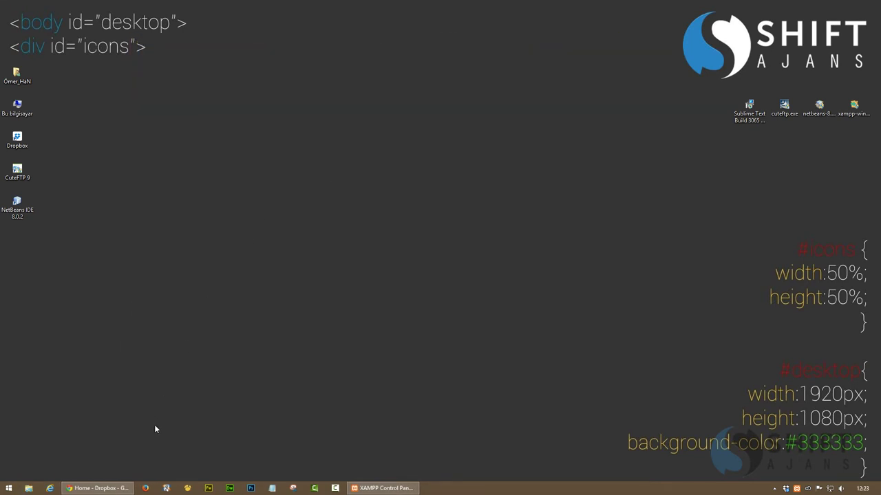
{"action": "mouse_move", "coordinate": [786, 491]}
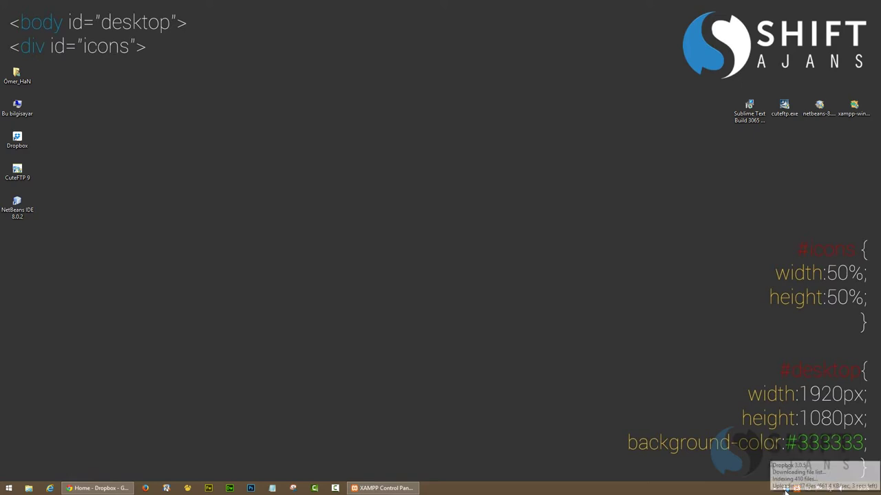
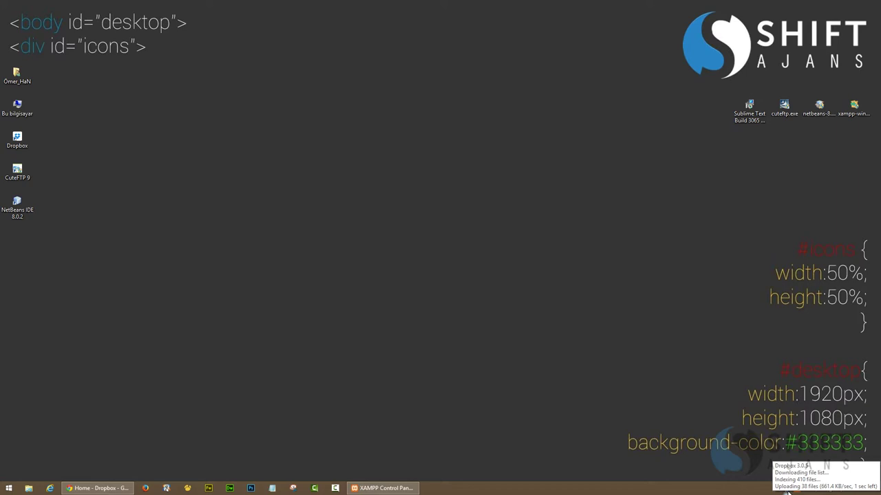
Refresh the desktop and bring XAMPP Control Panel back into view
{"action": "right_click", "coordinate": [578, 292]}
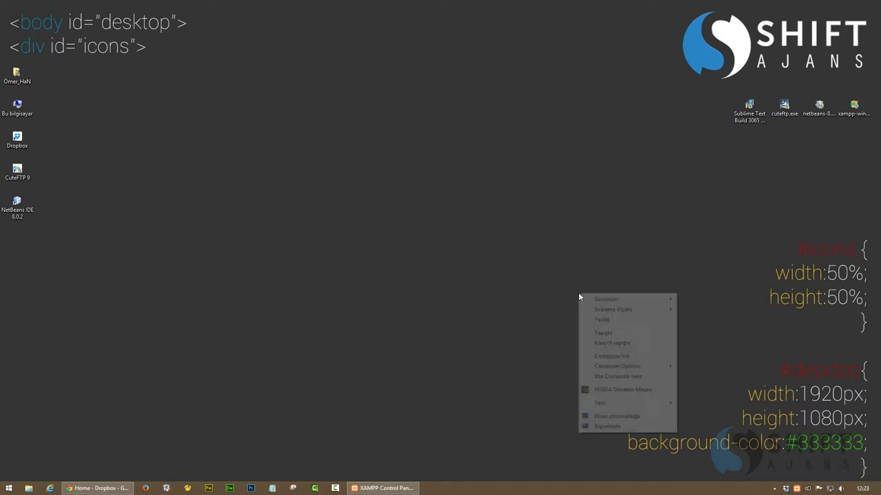
{"action": "left_click", "coordinate": [605, 323]}
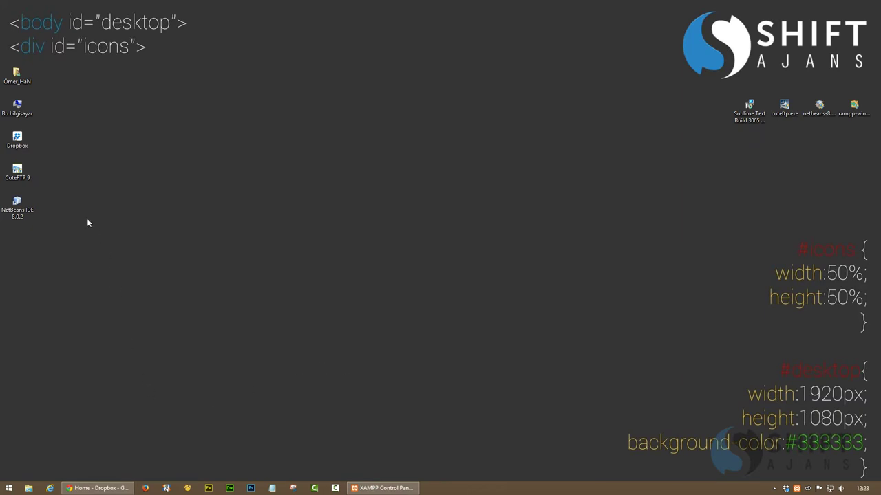
{"action": "left_click", "coordinate": [381, 488]}
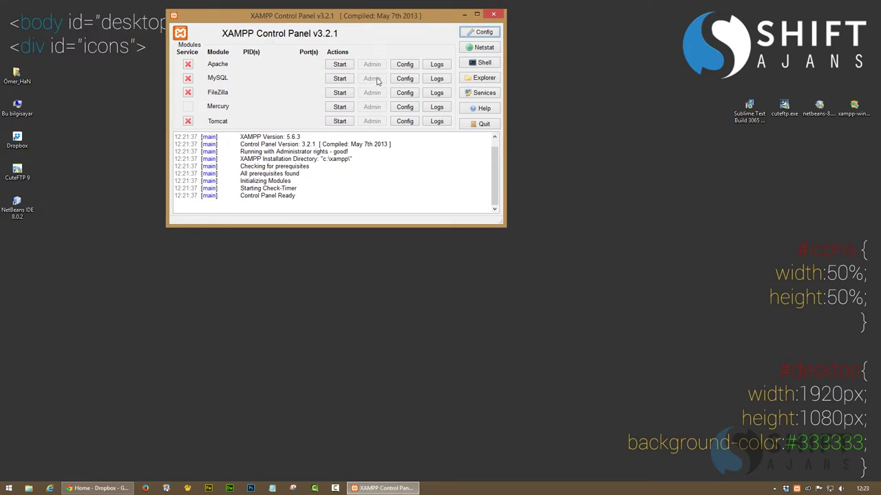
Start Apache and MySQL, then stop and restart MySQL once
{"action": "left_click", "coordinate": [339, 66]}
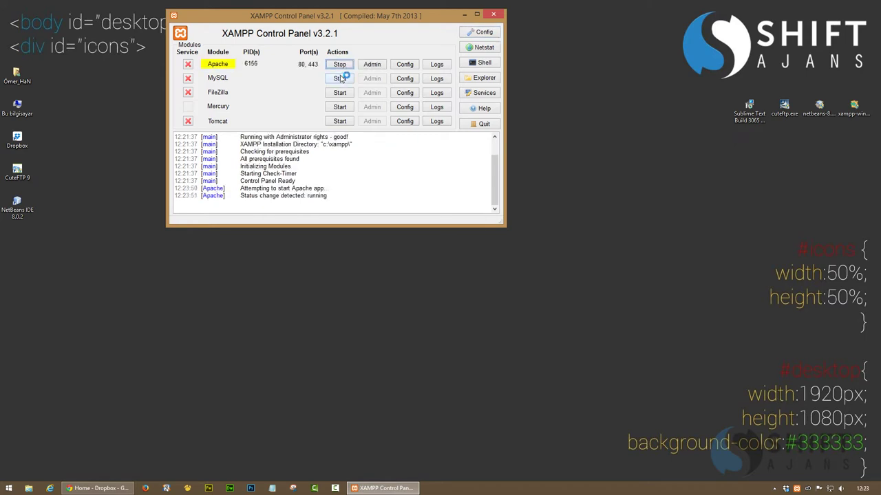
{"action": "left_click", "coordinate": [341, 79]}
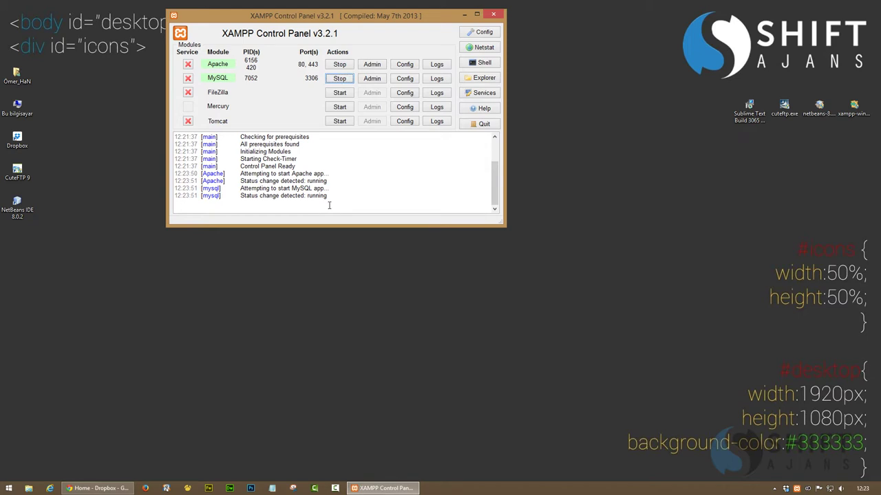
{"action": "left_click", "coordinate": [340, 78]}
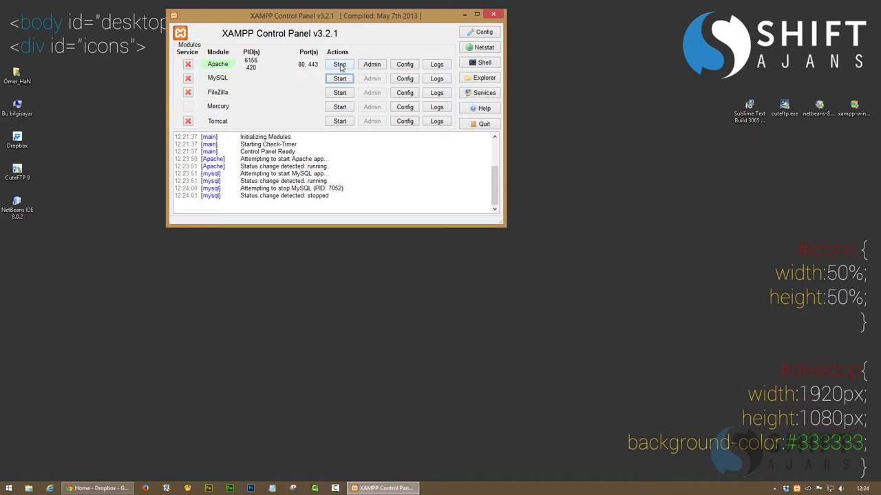
{"action": "left_click", "coordinate": [340, 79]}
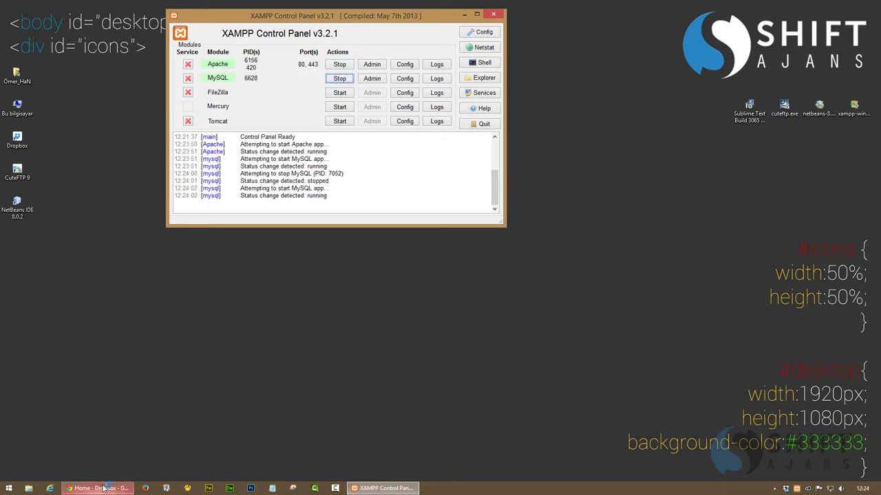
{"action": "left_click", "coordinate": [104, 488]}
Load localhost in a new Chrome tab and choose the English XAMPP welcome page
{"action": "left_click", "coordinate": [187, 6]}
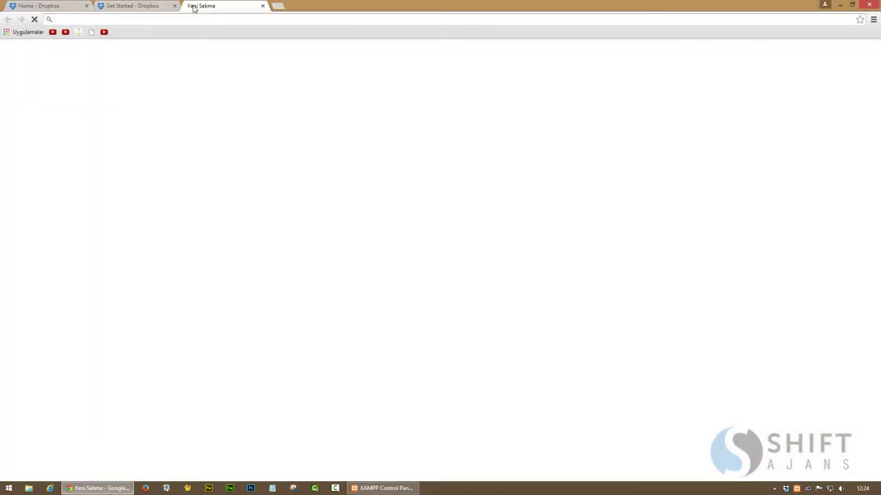
{"action": "type", "text": "localhost"}
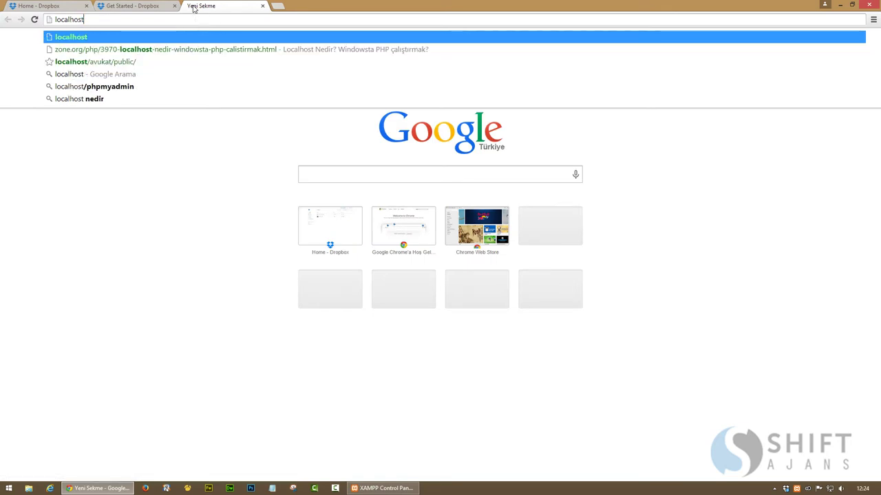
{"action": "key", "text": "Return"}
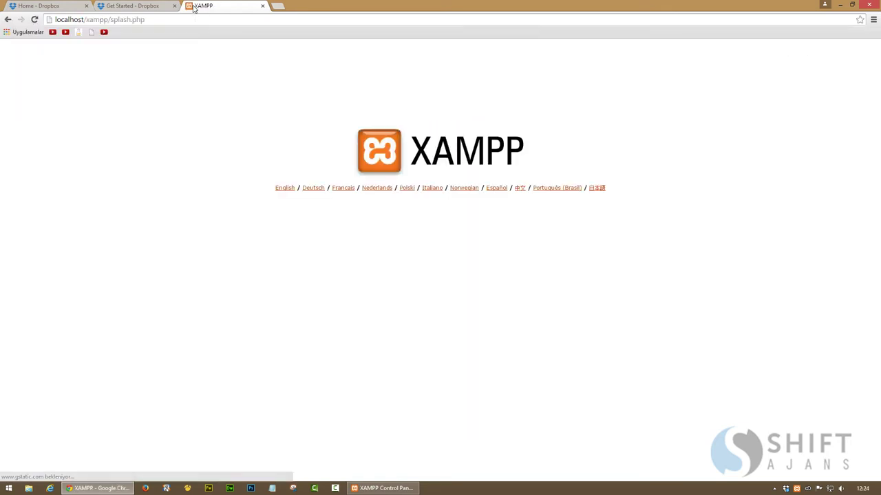
{"action": "left_click", "coordinate": [282, 190]}
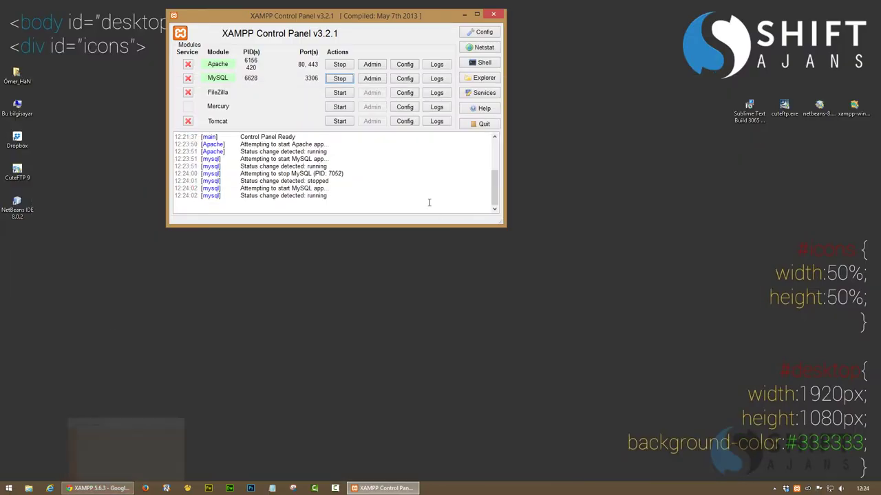
{"action": "left_click", "coordinate": [344, 78]}
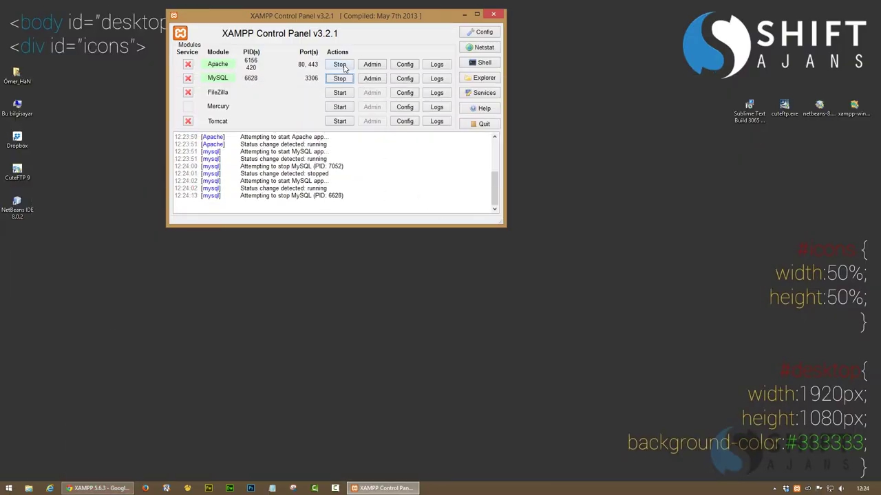
Stop Apache and move the control panel window down and to the right
{"action": "left_click", "coordinate": [344, 64]}
{"action": "left_click", "coordinate": [405, 68]}
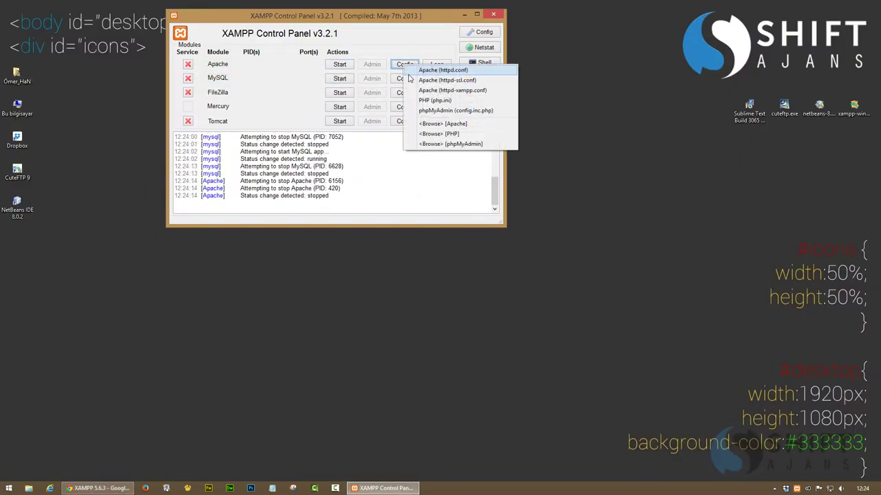
{"action": "left_click", "coordinate": [295, 74]}
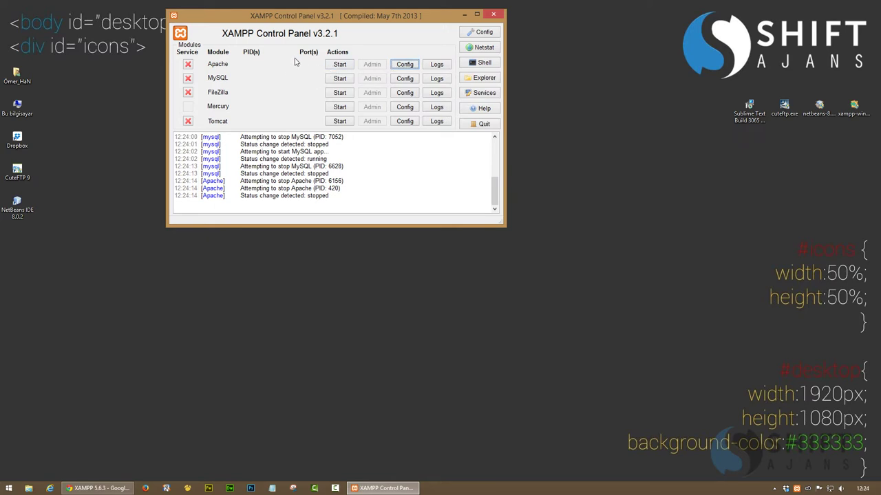
{"action": "left_click_drag", "start_coordinate": [318, 19], "coordinate": [359, 68]}
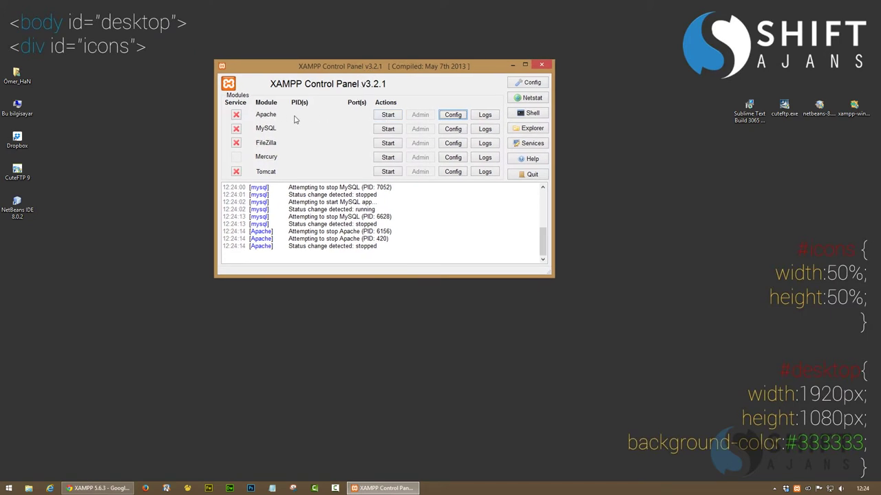
Open Apache's httpd.conf and scroll down to its DocumentRoot section
{"action": "left_click", "coordinate": [450, 117]}
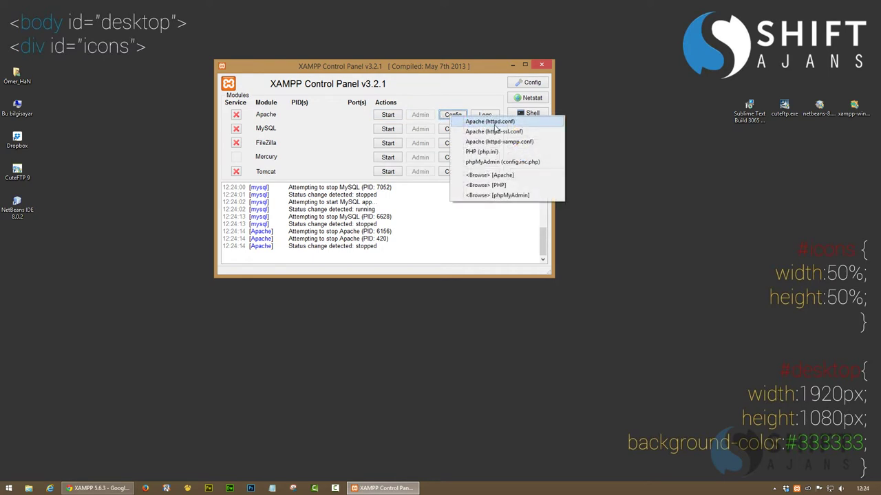
{"action": "left_click", "coordinate": [494, 124]}
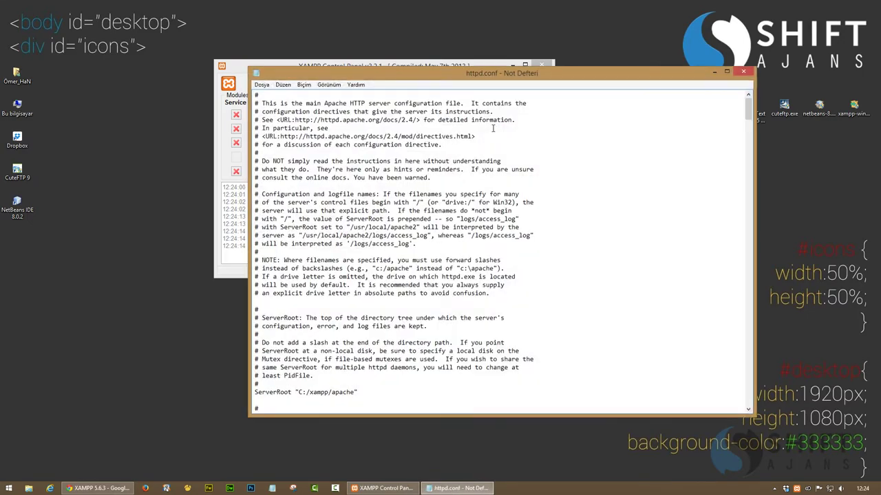
{"action": "scroll", "coordinate": [409, 335], "scroll_direction": "down", "scroll_amount": 18}
{"action": "scroll", "coordinate": [356, 309], "scroll_direction": "down", "scroll_amount": 20}
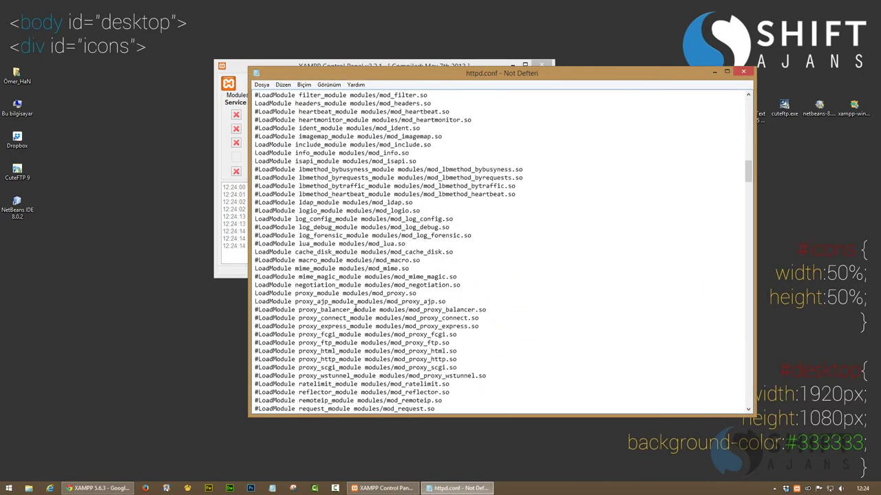
{"action": "scroll", "coordinate": [346, 301], "scroll_direction": "down", "scroll_amount": 2}
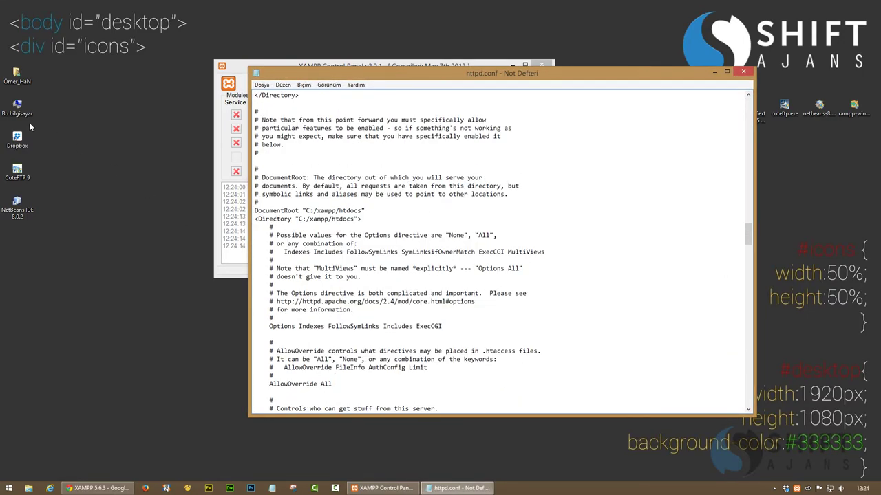
{"action": "double_click", "coordinate": [18, 107]}
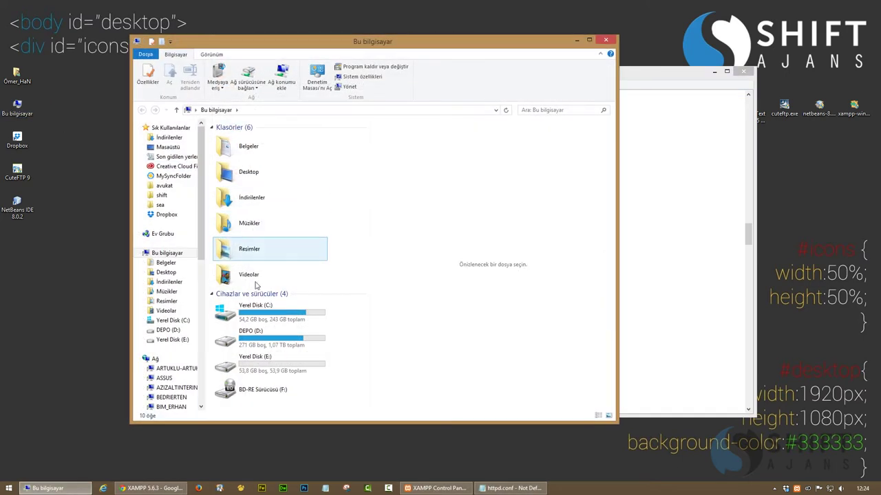
Browse C:\xampp\htdocs, then open the Dropbox folder and select its path E:\Dropbox
{"action": "double_click", "coordinate": [255, 311]}
{"action": "double_click", "coordinate": [234, 232]}
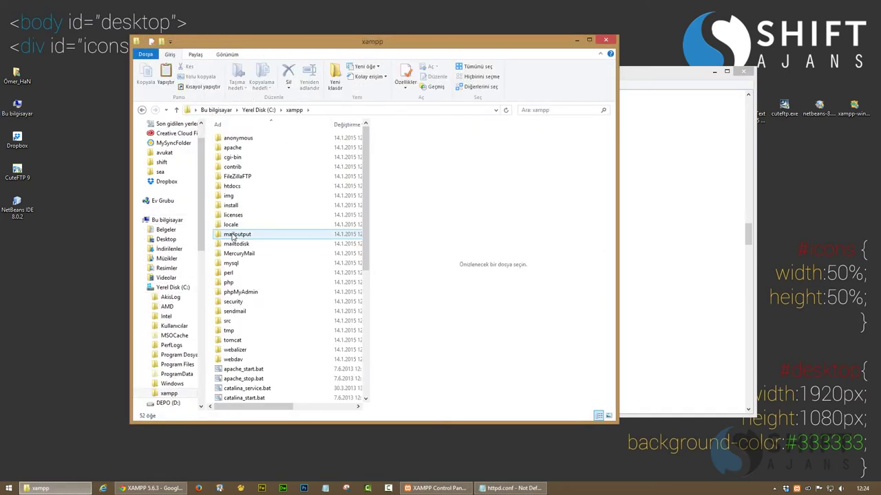
{"action": "double_click", "coordinate": [233, 186]}
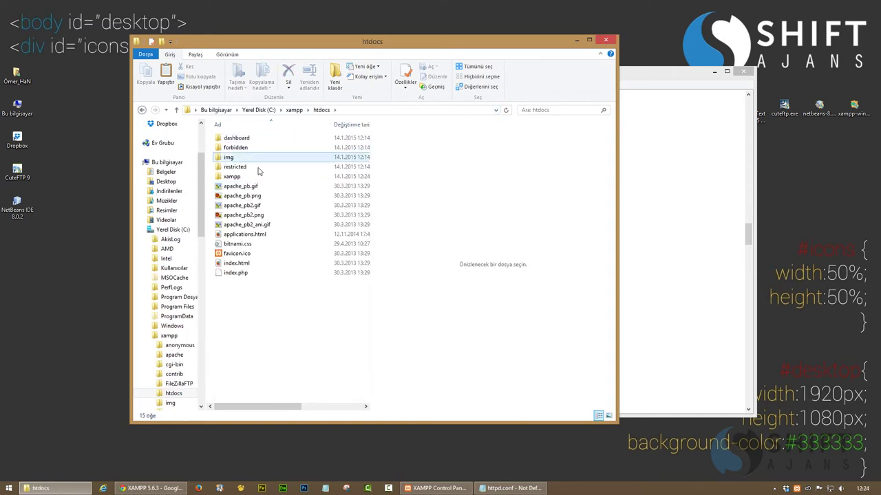
{"action": "scroll", "coordinate": [186, 198], "scroll_direction": "up", "scroll_amount": 5}
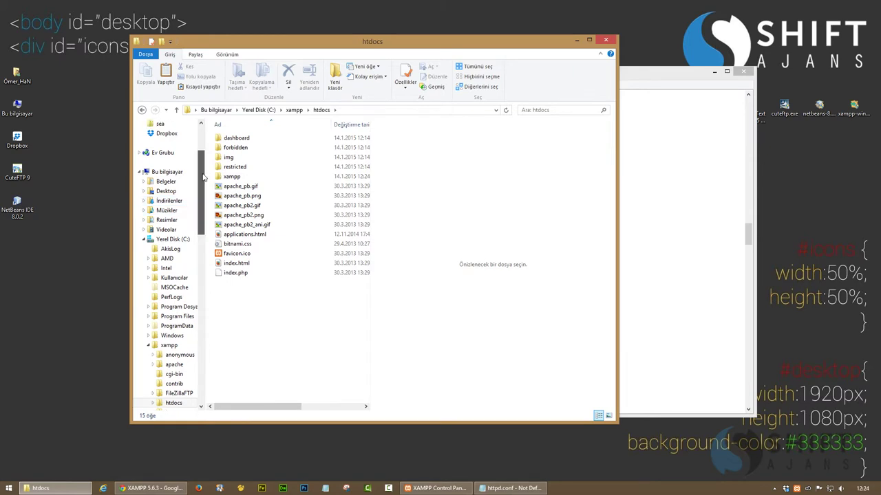
{"action": "left_click", "coordinate": [165, 198]}
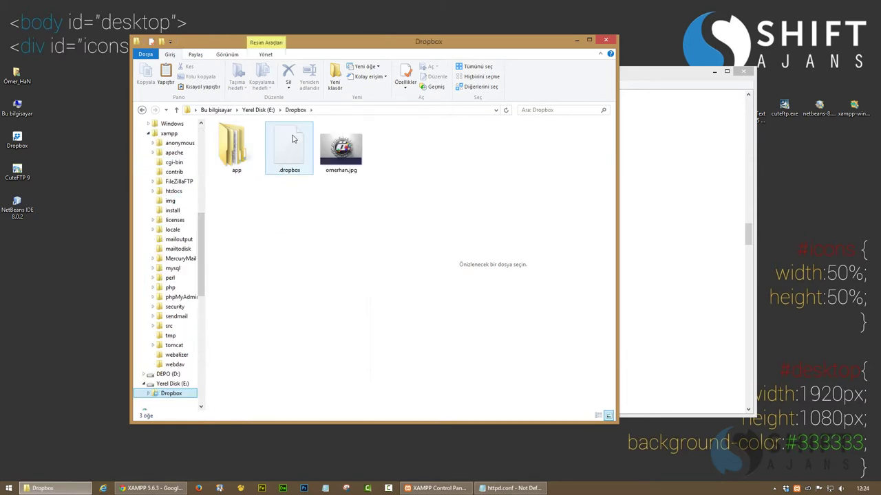
{"action": "left_click", "coordinate": [334, 111]}
{"action": "key", "text": "ctrl+c"}
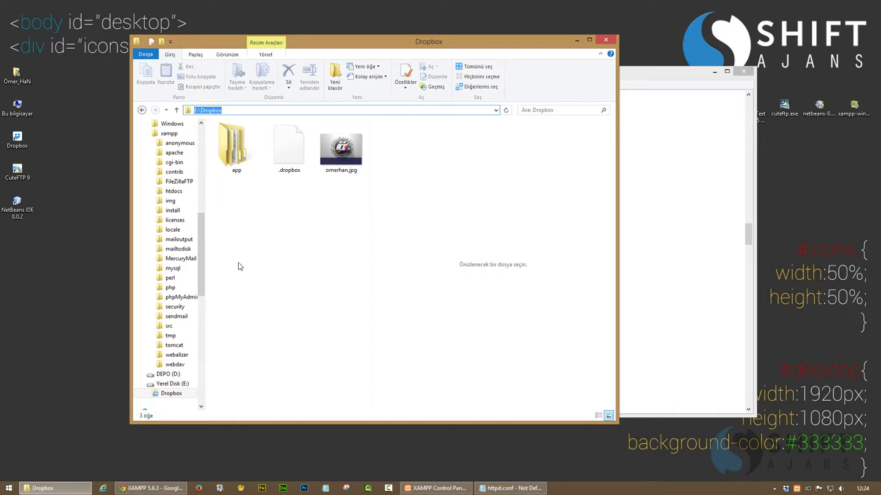
Change the DocumentRoot and Directory paths in httpd.conf to E:\Dropbox and close the file
{"action": "left_click", "coordinate": [578, 40]}
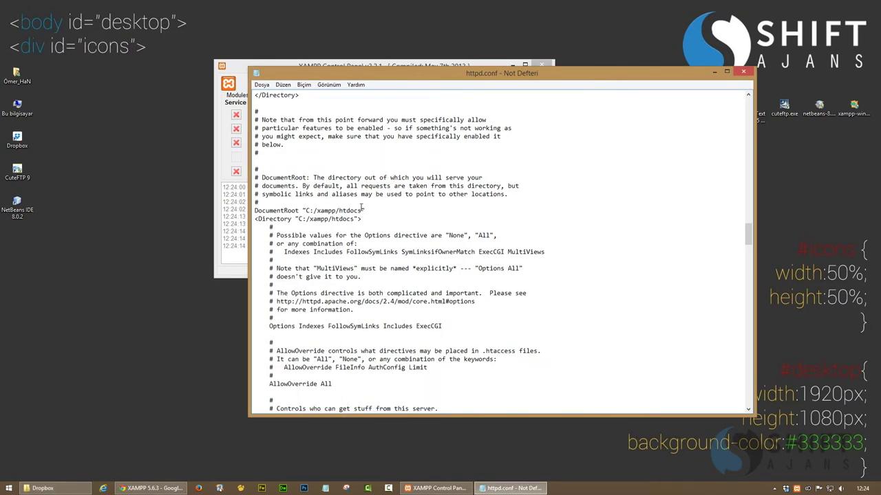
{"action": "mouse_move", "coordinate": [352, 212]}
{"action": "left_mouse_down"}
{"action": "mouse_move", "coordinate": [310, 212]}
{"action": "mouse_move", "coordinate": [344, 219]}
{"action": "left_mouse_up"}
{"action": "key", "text": "ctrl+v"}
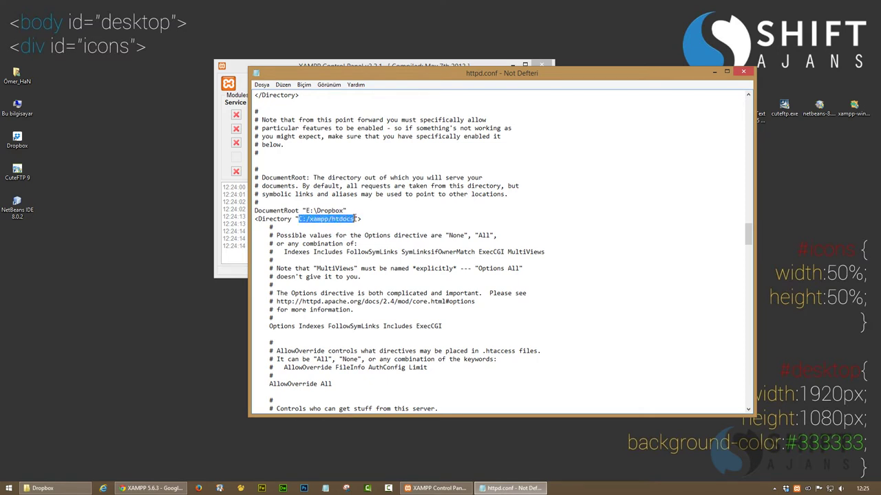
{"action": "key", "text": "ctrl+v"}
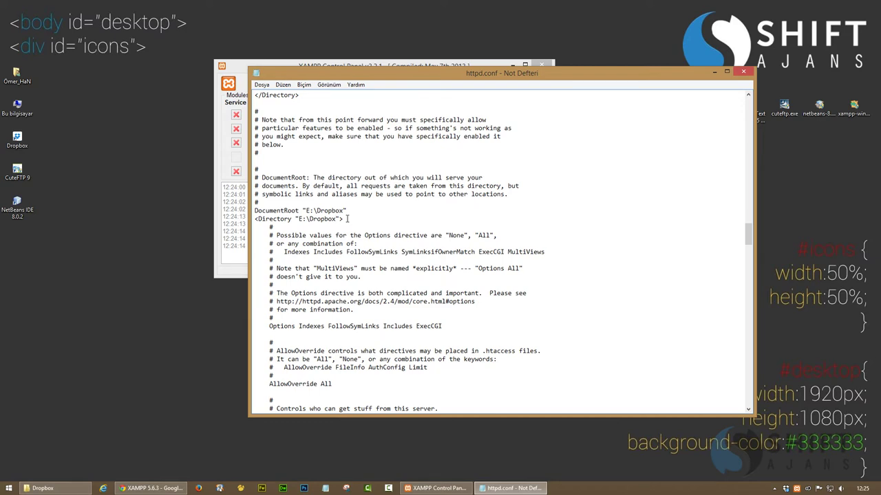
{"action": "left_click", "coordinate": [743, 72]}
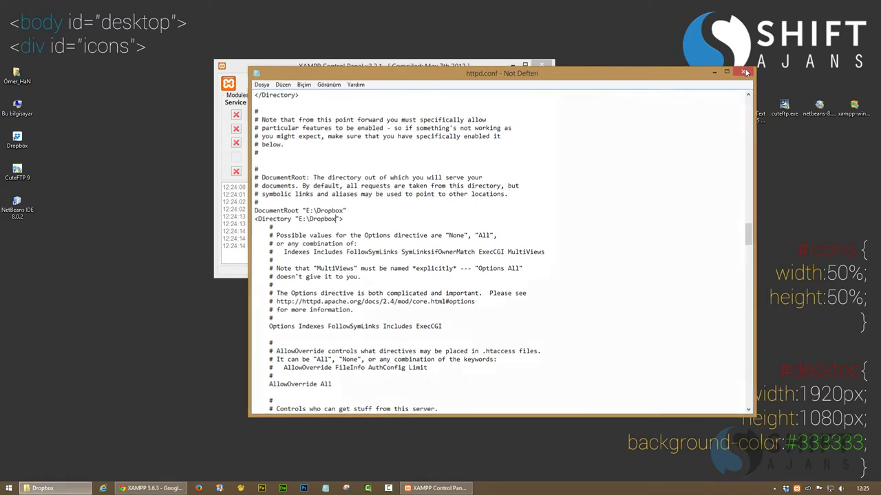
{"action": "left_click", "coordinate": [137, 464]}
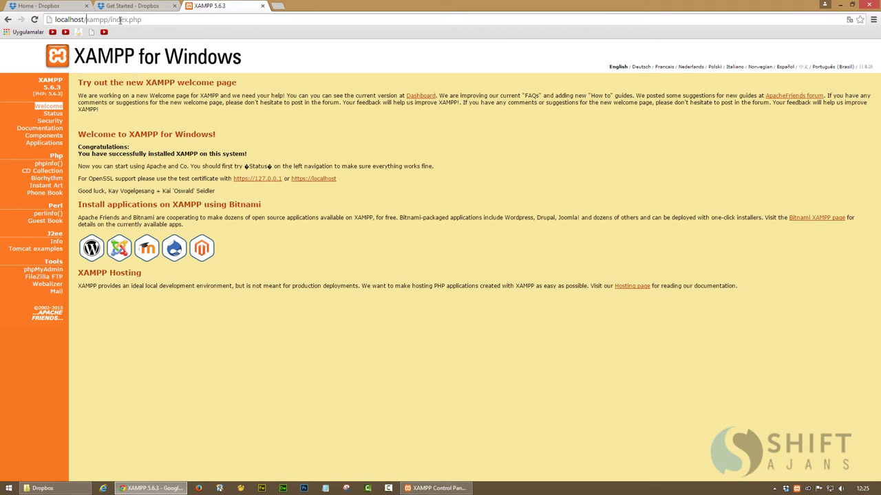
Trim the Chrome address to the bare localhost and load it
{"action": "left_click_drag", "start_coordinate": [120, 20], "coordinate": [270, 20]}
{"action": "key", "text": "BackSpace"}
{"action": "key", "text": "Return"}
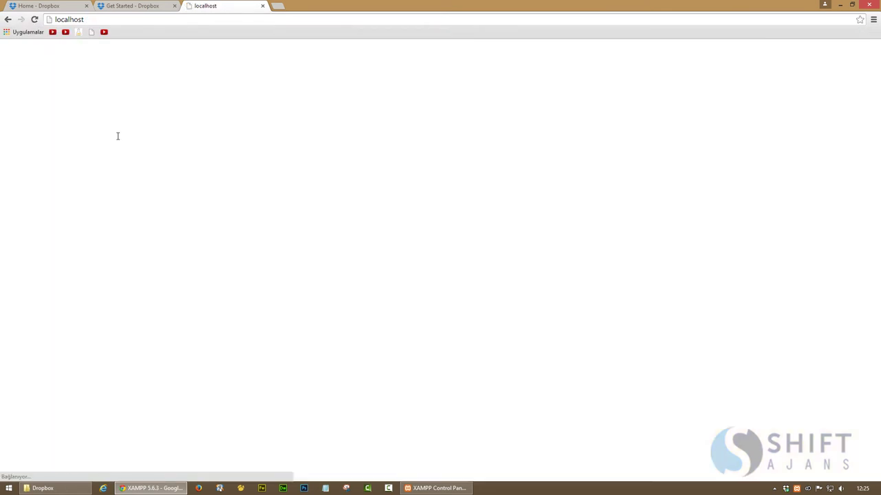
Start Apache, reload localhost to see the Dropbox listing, and view omerhan.jpg
{"action": "left_click", "coordinate": [428, 490]}
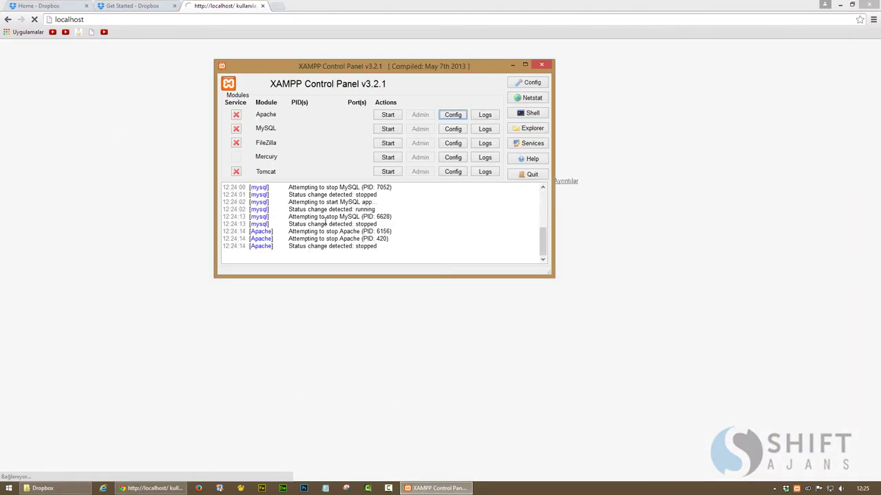
{"action": "left_click", "coordinate": [388, 117]}
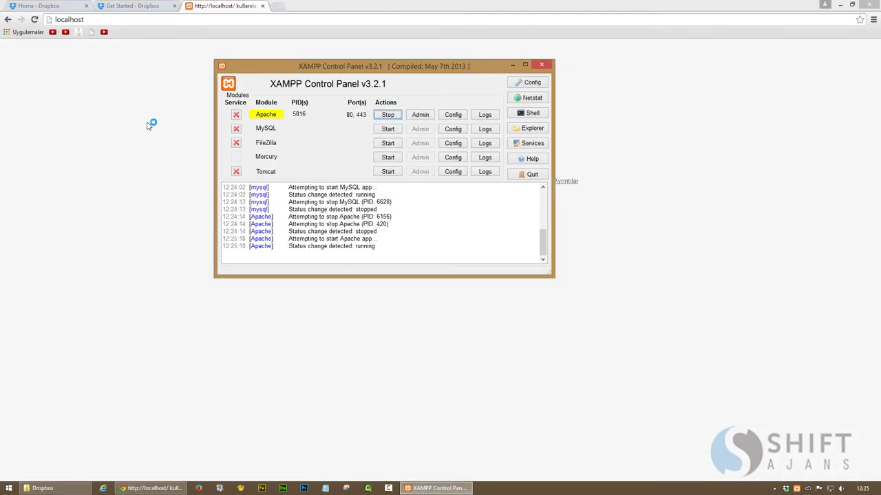
{"action": "left_click", "coordinate": [34, 19]}
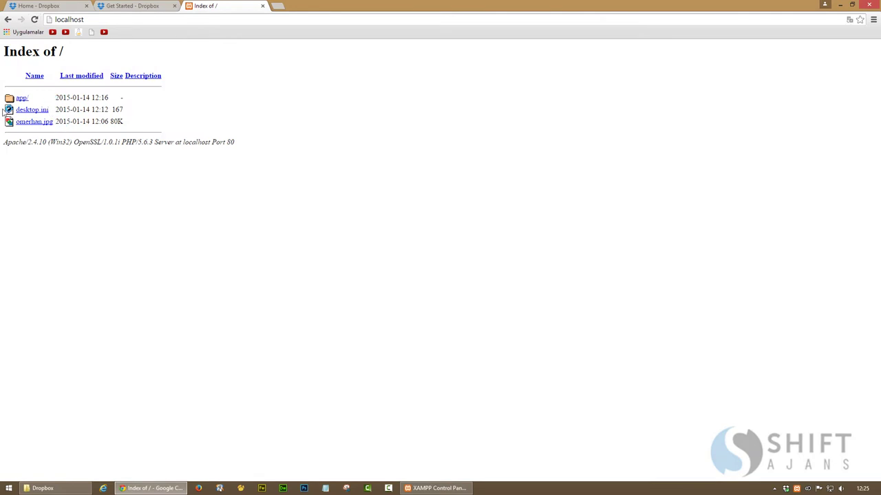
{"action": "left_click", "coordinate": [35, 122]}
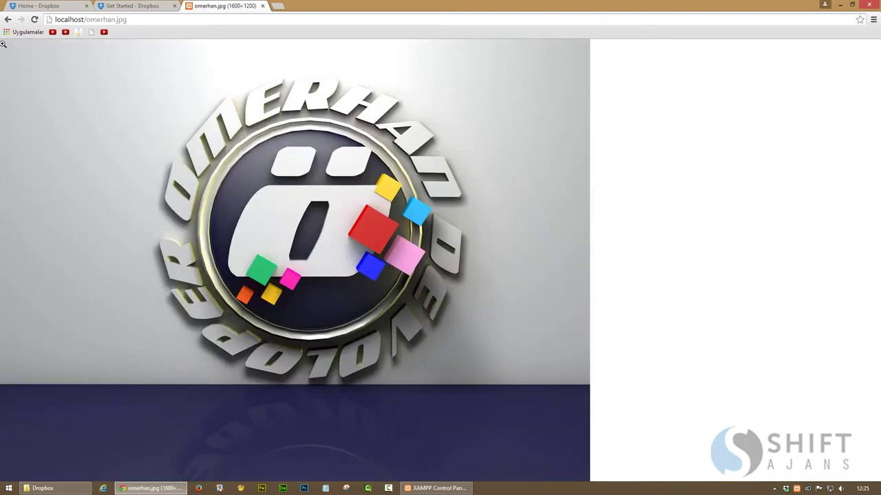
{"action": "left_click", "coordinate": [7, 19]}
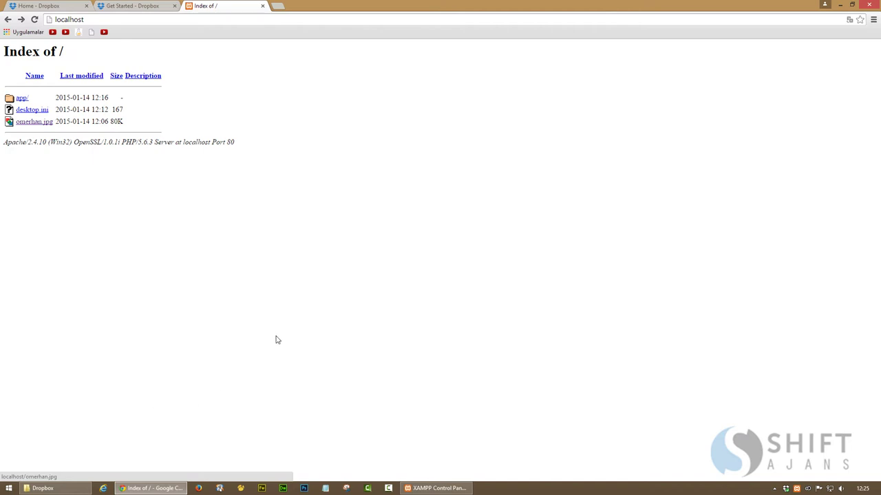
{"action": "left_click", "coordinate": [433, 489]}
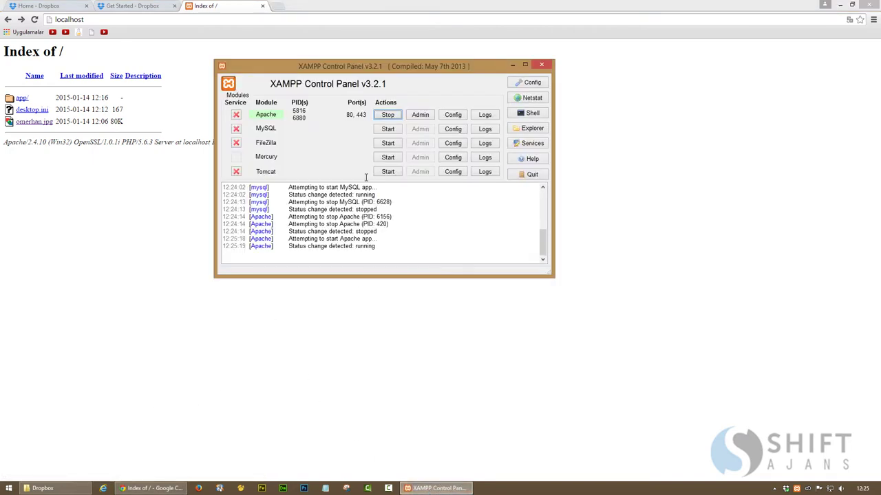
Stop Apache and open MySQL's my.ini configuration file
{"action": "left_click", "coordinate": [388, 116]}
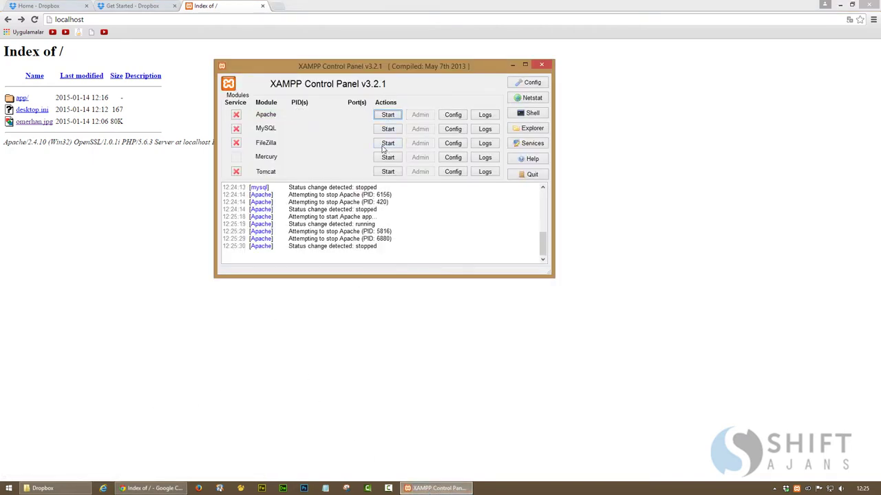
{"action": "left_click", "coordinate": [457, 131]}
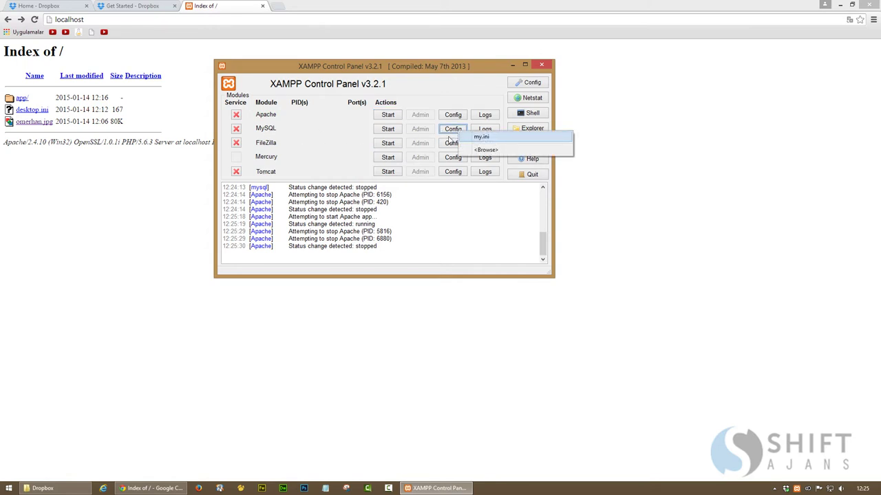
{"action": "left_click", "coordinate": [481, 138]}
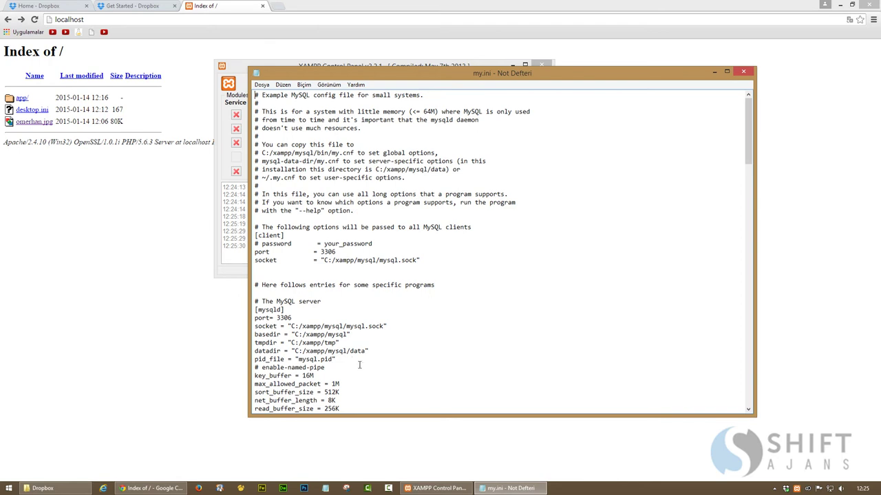
{"action": "left_click", "coordinate": [43, 489]}
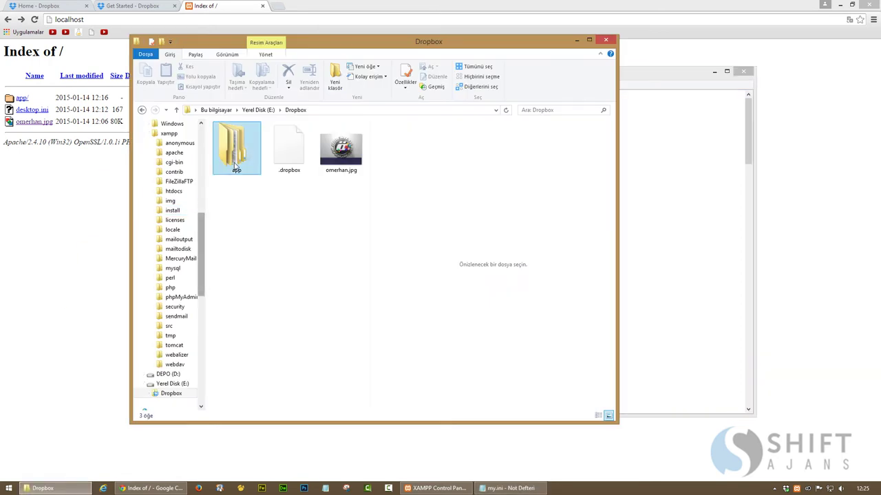
Open E:\Dropbox\app\data and copy its full folder path
{"action": "double_click", "coordinate": [234, 160]}
{"action": "double_click", "coordinate": [231, 149]}
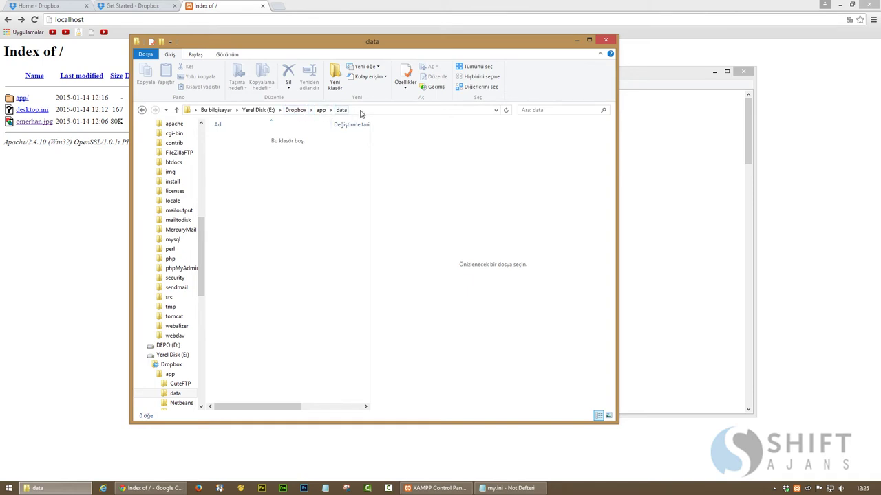
{"action": "left_click", "coordinate": [359, 111]}
{"action": "right_click", "coordinate": [236, 110]}
{"action": "left_click", "coordinate": [256, 137]}
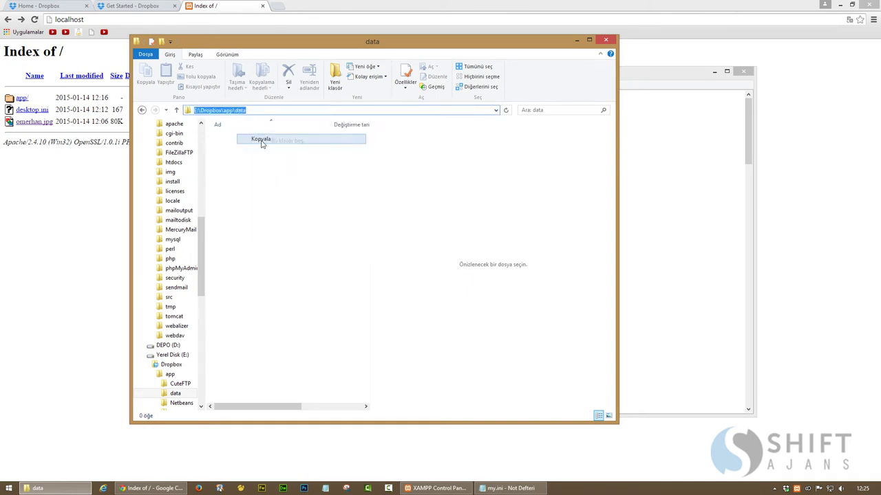
Replace the my.ini datadir value C:/xampp/mysql/data with E:\Dropbox\app\data
{"action": "left_click", "coordinate": [75, 490]}
{"action": "scroll", "coordinate": [365, 258], "scroll_direction": "down", "scroll_amount": 2}
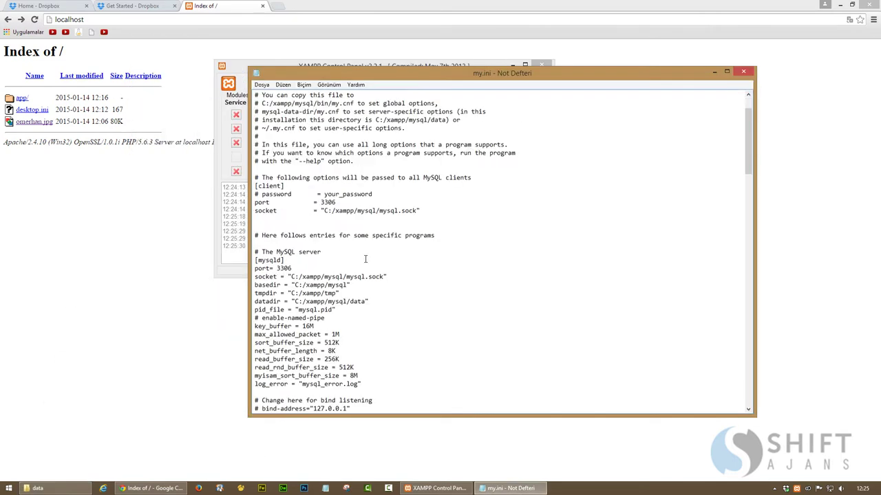
{"action": "scroll", "coordinate": [365, 258], "scroll_direction": "down", "scroll_amount": 2}
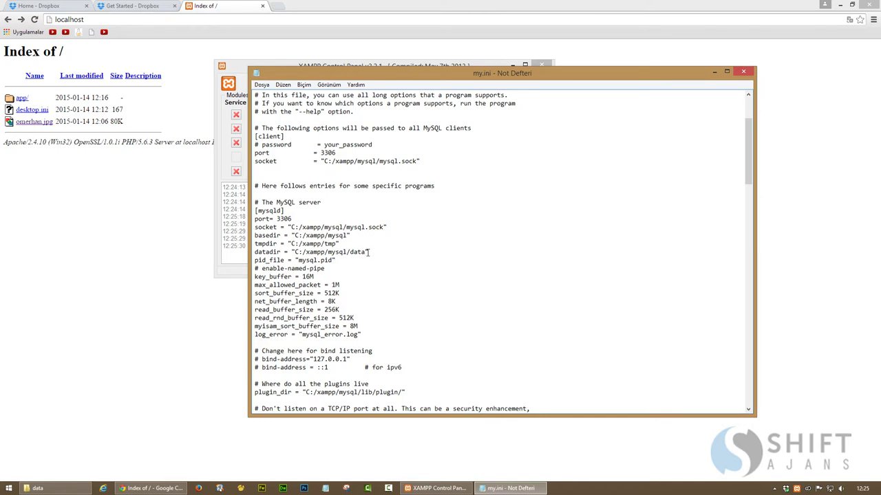
{"action": "left_click_drag", "start_coordinate": [359, 252], "coordinate": [295, 252]}
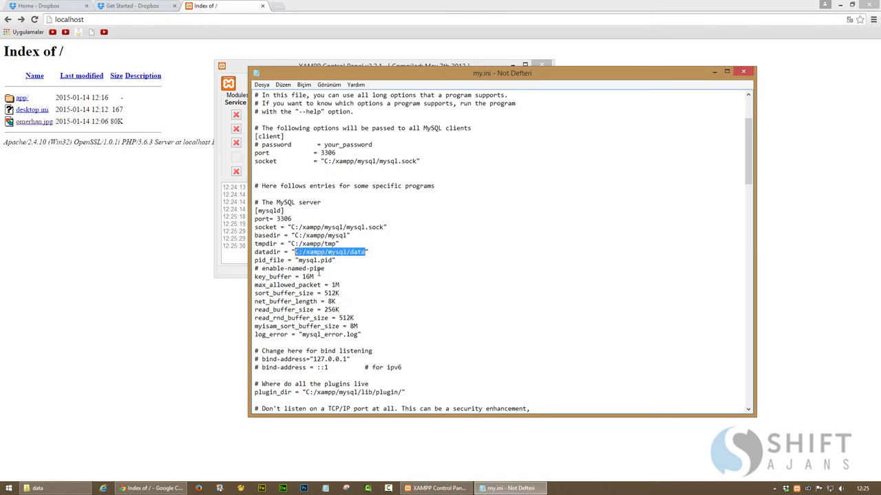
{"action": "key", "text": "ctrl+v"}
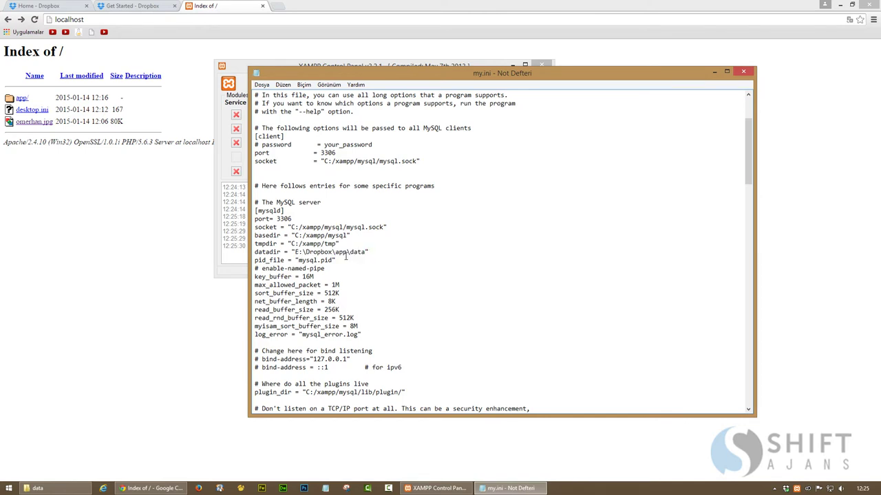
Set innodb_data_home_dir, innodb_log_group_home_dir and innodb_log_arch_dir to E:\Dropbox\app\data
{"action": "scroll", "coordinate": [352, 266], "scroll_direction": "down", "scroll_amount": 20}
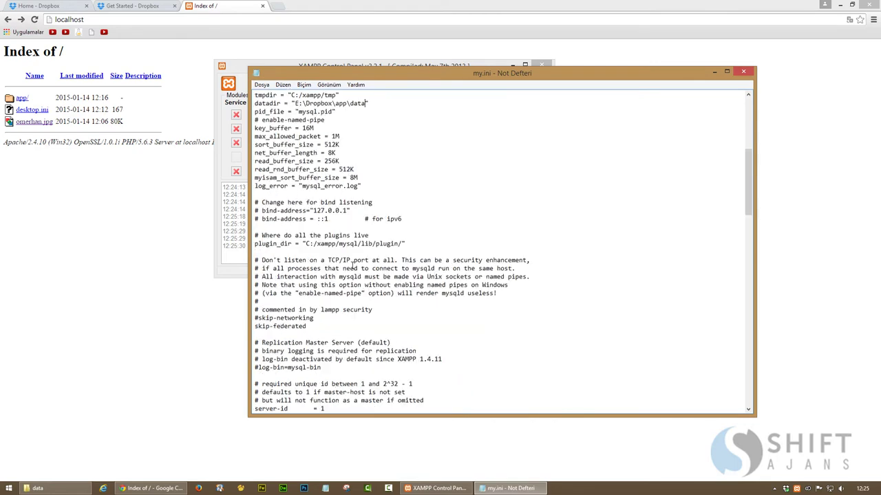
{"action": "scroll", "coordinate": [352, 268], "scroll_direction": "down", "scroll_amount": 12}
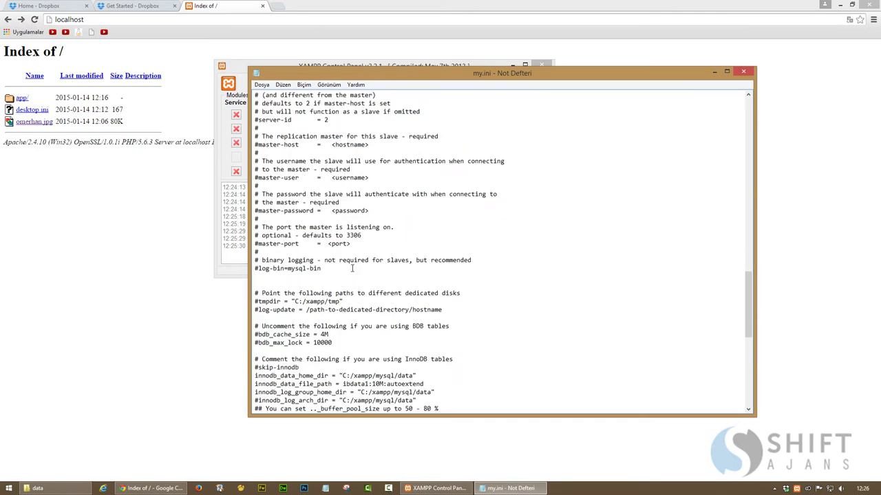
{"action": "scroll", "coordinate": [352, 268], "scroll_direction": "down", "scroll_amount": 4}
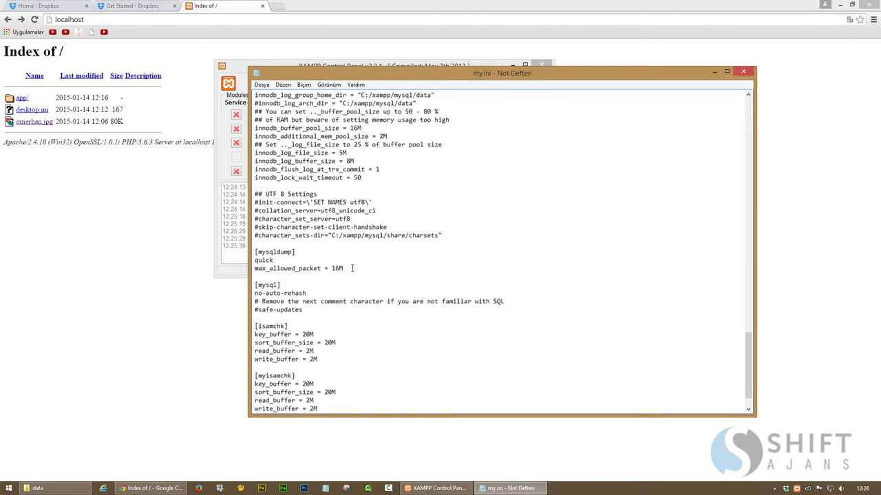
{"action": "scroll", "coordinate": [352, 269], "scroll_direction": "up", "scroll_amount": 6}
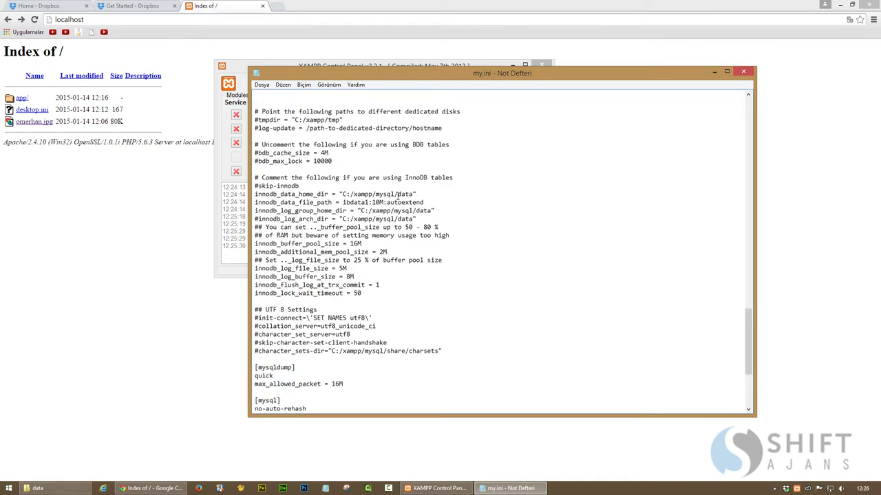
{"action": "left_click_drag", "start_coordinate": [398, 196], "coordinate": [338, 197]}
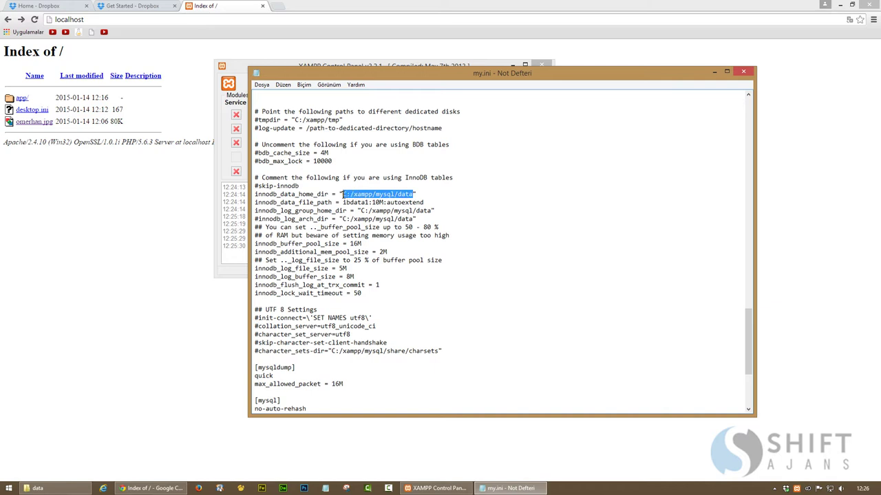
{"action": "key", "text": "ctrl+v"}
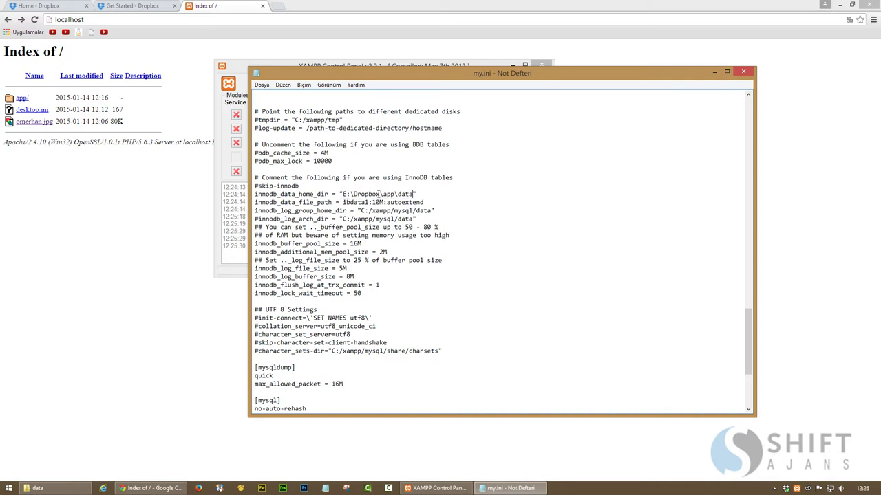
{"action": "left_click_drag", "start_coordinate": [433, 211], "coordinate": [361, 210]}
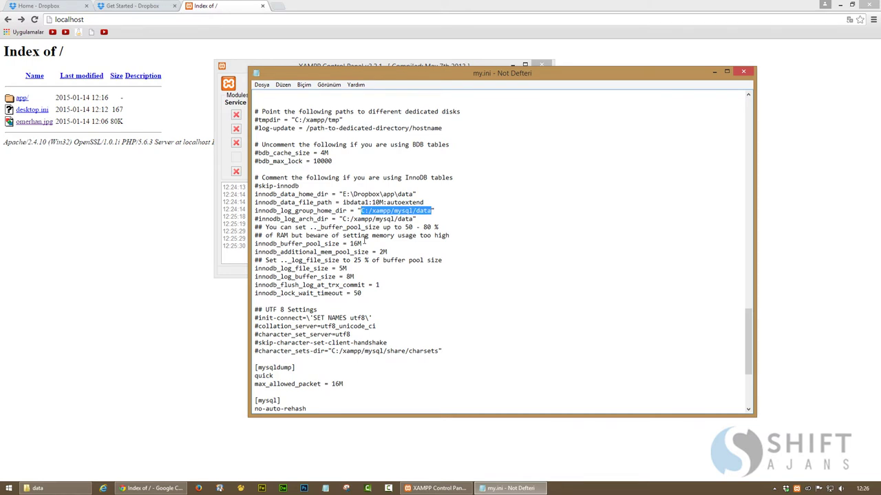
{"action": "key", "text": "ctrl+v"}
{"action": "left_click_drag", "start_coordinate": [342, 219], "coordinate": [411, 221]}
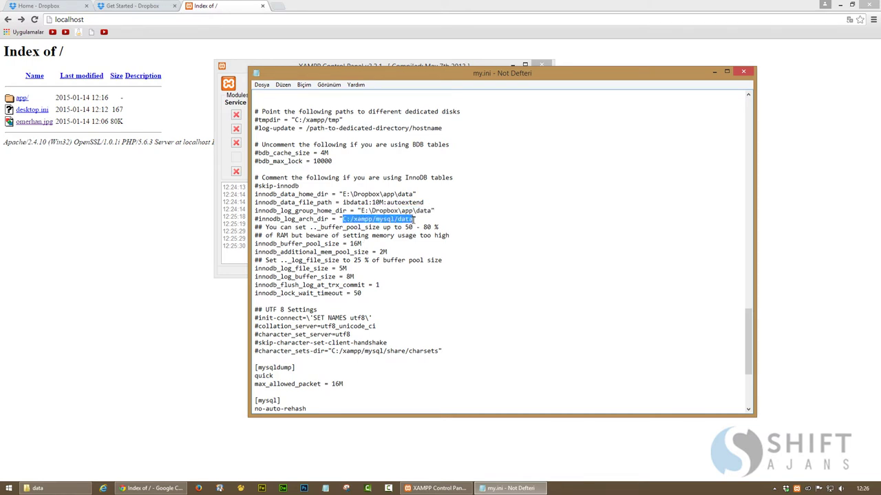
{"action": "key", "text": "ctrl+v"}
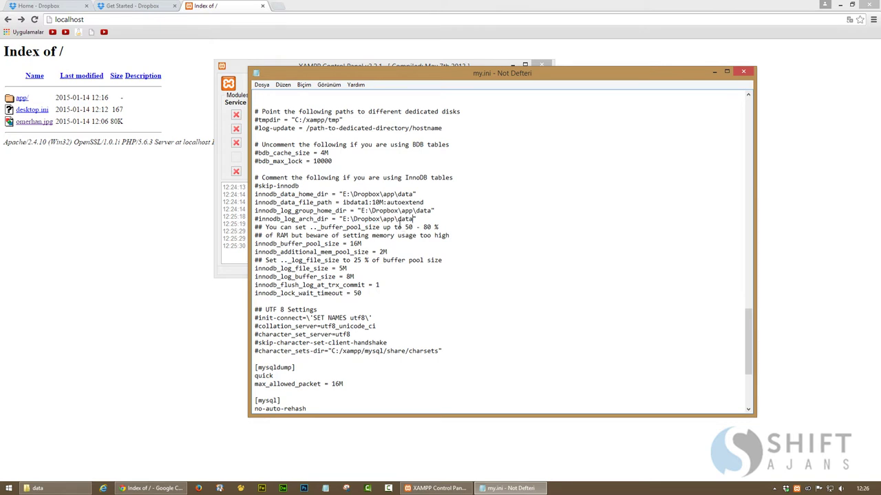
Save my.ini and close Notepad
{"action": "left_click", "coordinate": [261, 85]}
{"action": "left_click", "coordinate": [326, 121]}
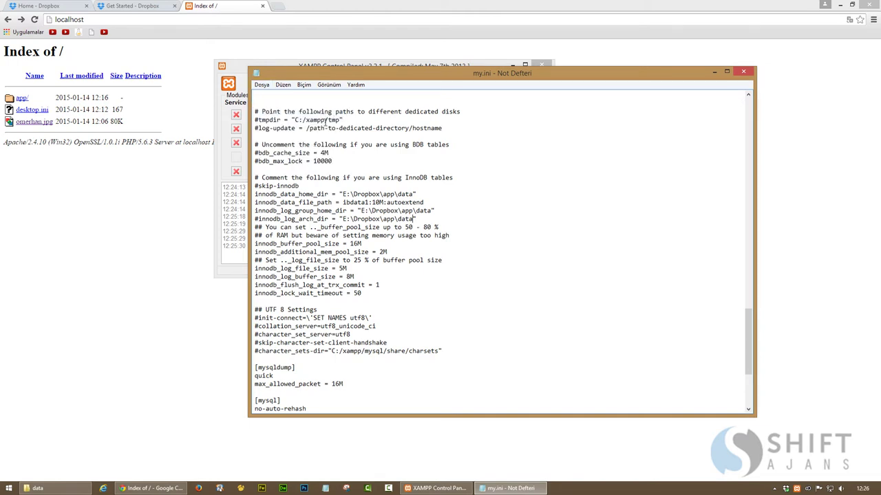
{"action": "left_click", "coordinate": [742, 73]}
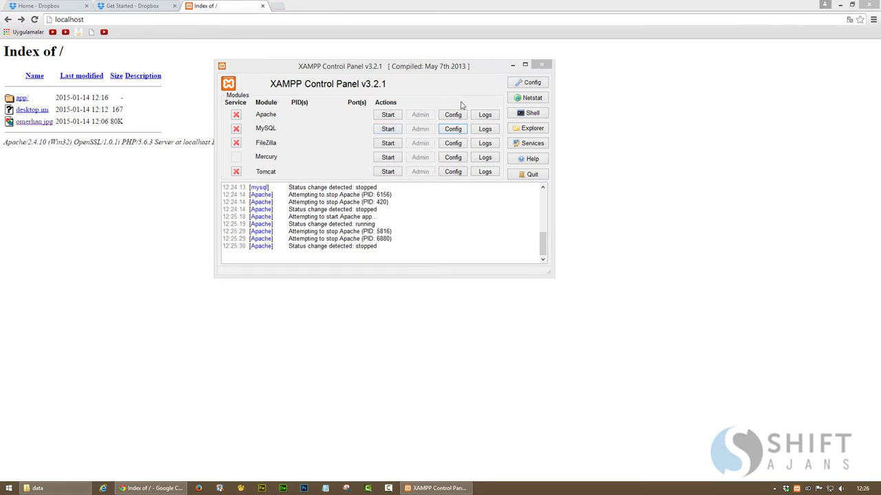
Navigate from This PC to the C:\xampp\mysql\data folder
{"action": "left_click", "coordinate": [38, 488]}
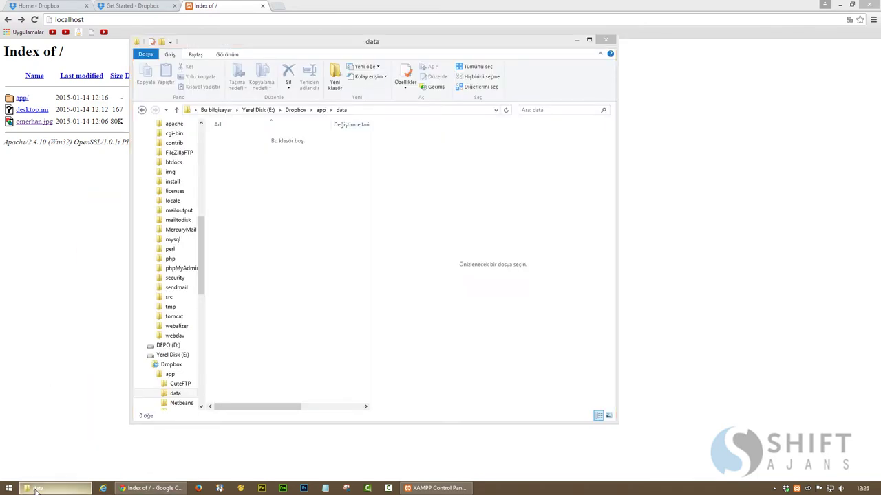
{"action": "left_click", "coordinate": [559, 6]}
{"action": "left_click", "coordinate": [850, 5]}
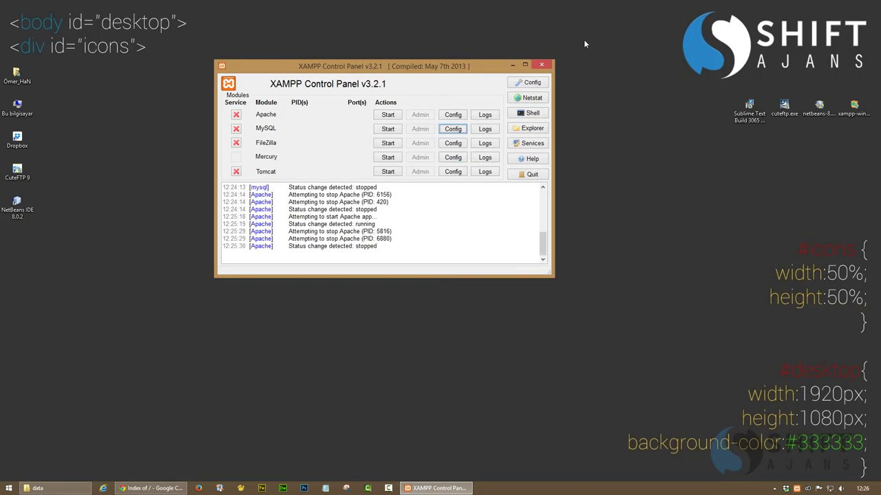
{"action": "double_click", "coordinate": [17, 108]}
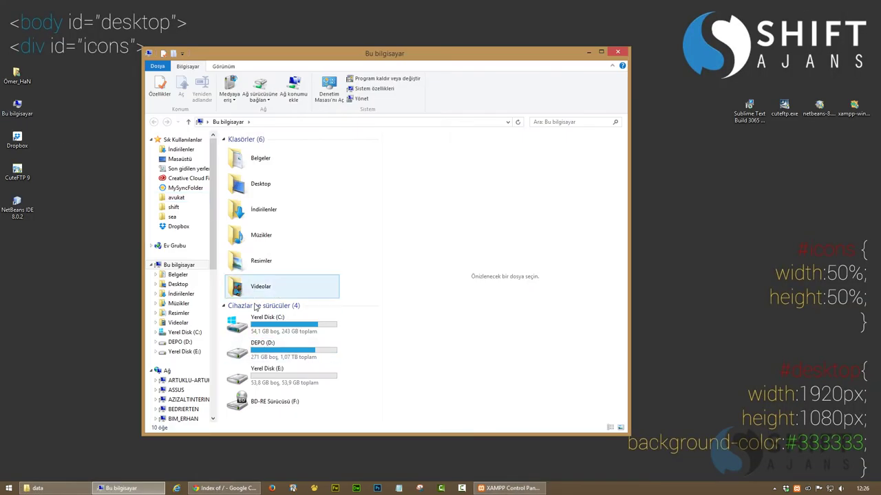
{"action": "double_click", "coordinate": [265, 322]}
{"action": "double_click", "coordinate": [246, 249]}
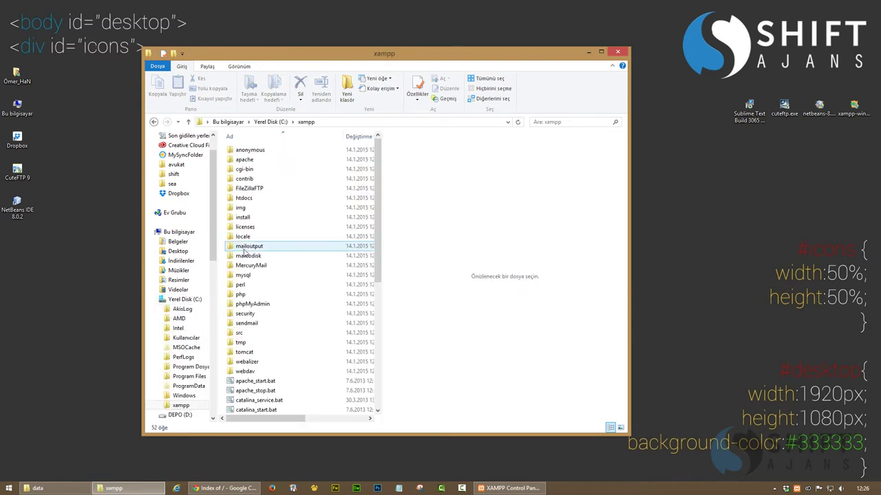
{"action": "double_click", "coordinate": [244, 199]}
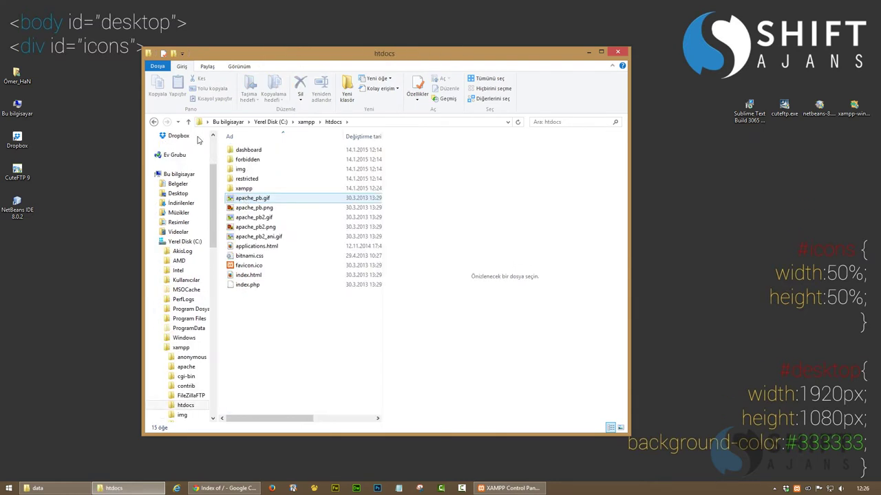
{"action": "left_click", "coordinate": [153, 121]}
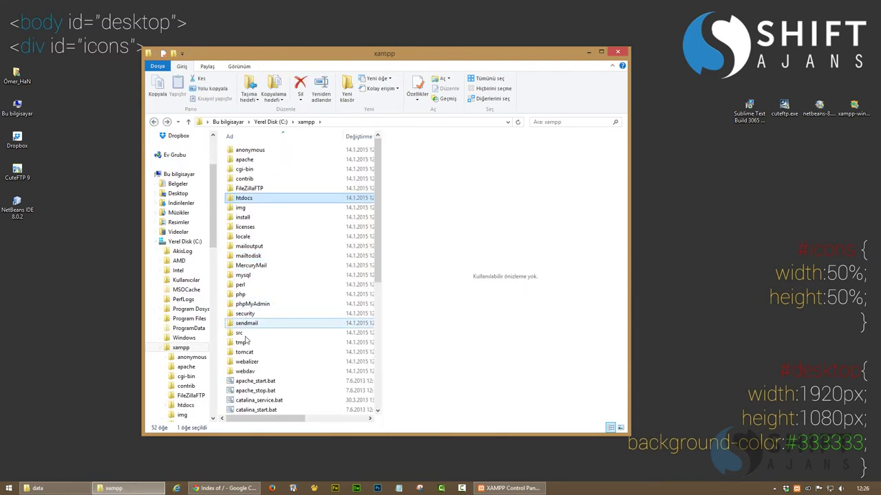
{"action": "double_click", "coordinate": [243, 275]}
{"action": "double_click", "coordinate": [241, 167]}
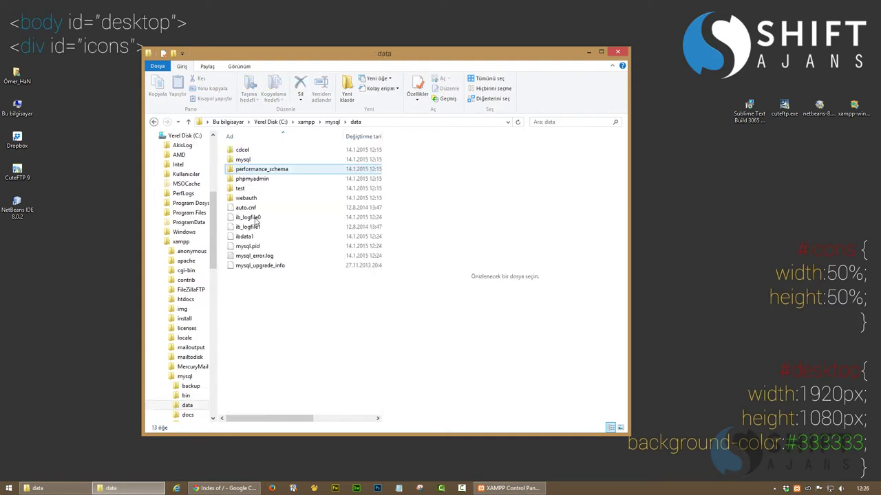
Copy all 13 MySQL data items into E:\Dropbox\app\data and close both folder windows
{"action": "key", "text": "ctrl+a"}
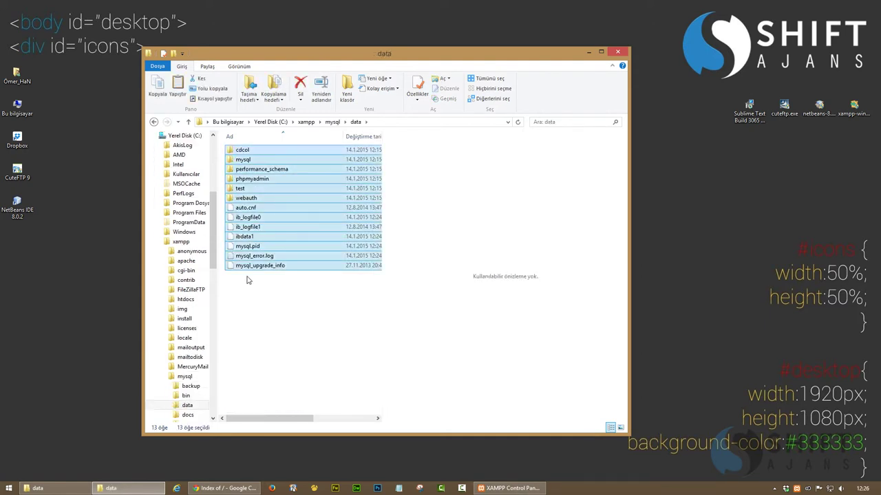
{"action": "left_click", "coordinate": [60, 492]}
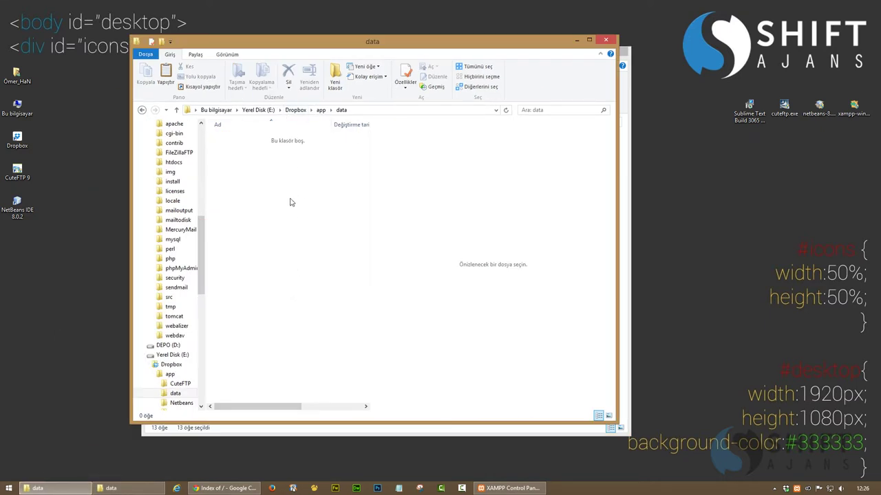
{"action": "key", "text": "ctrl+v"}
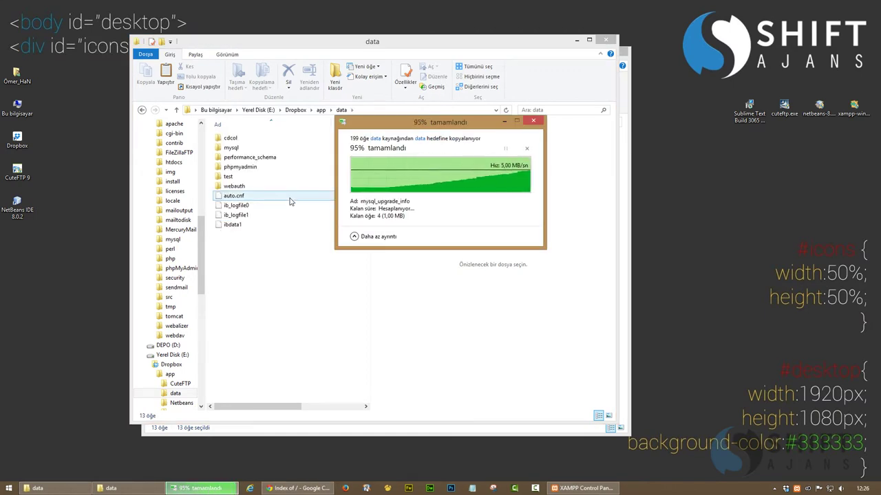
{"action": "left_click", "coordinate": [602, 41]}
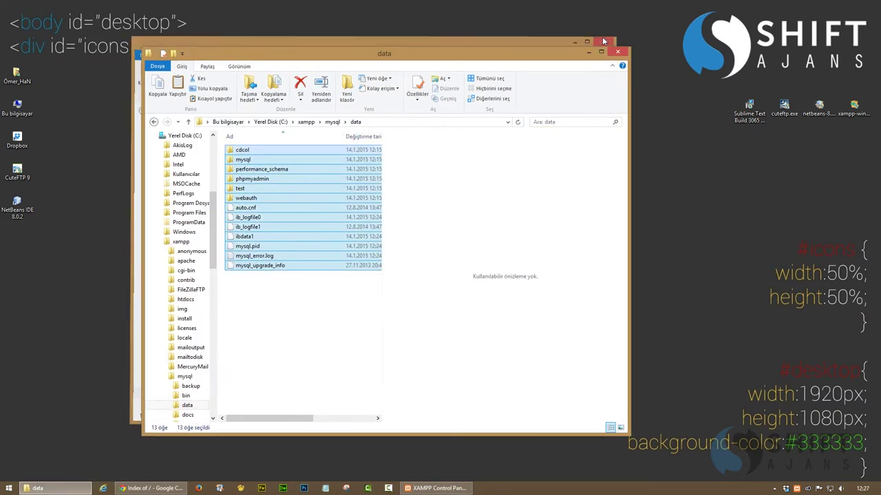
{"action": "left_click", "coordinate": [619, 52]}
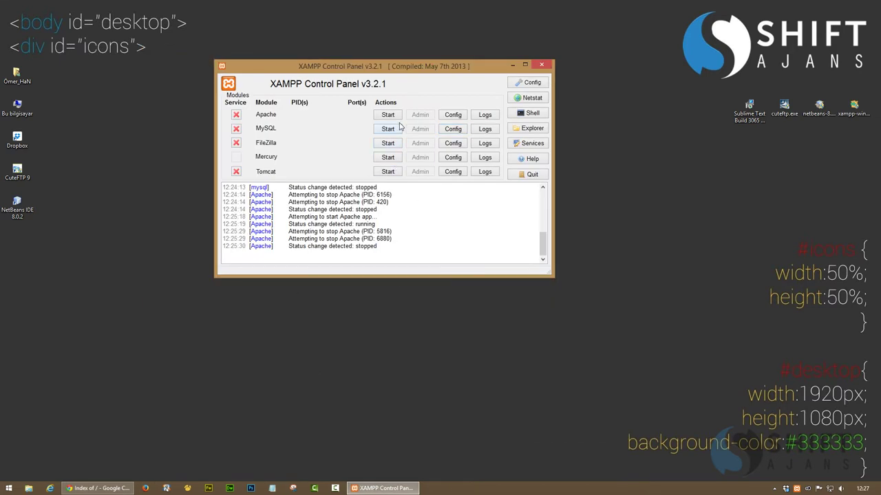
Start Apache in XAMPP, then bring Chrome forward to the localhost Dropbox index
{"action": "left_click", "coordinate": [389, 115]}
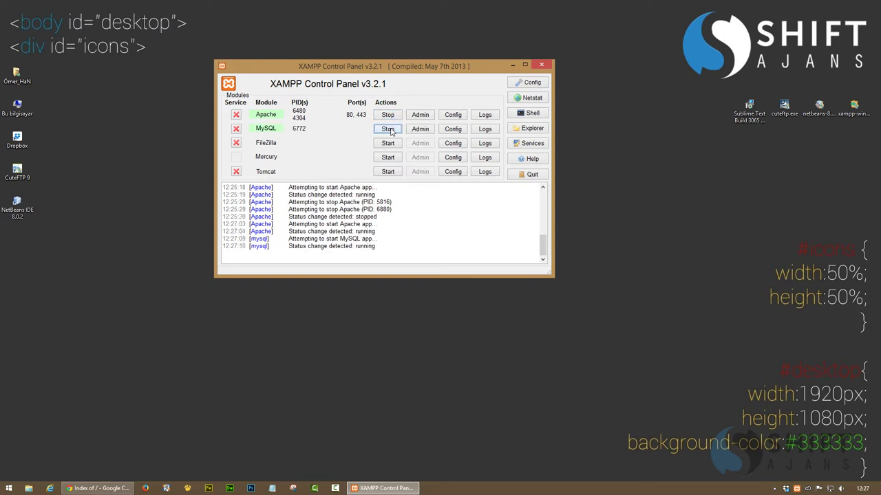
{"action": "left_click", "coordinate": [97, 488]}
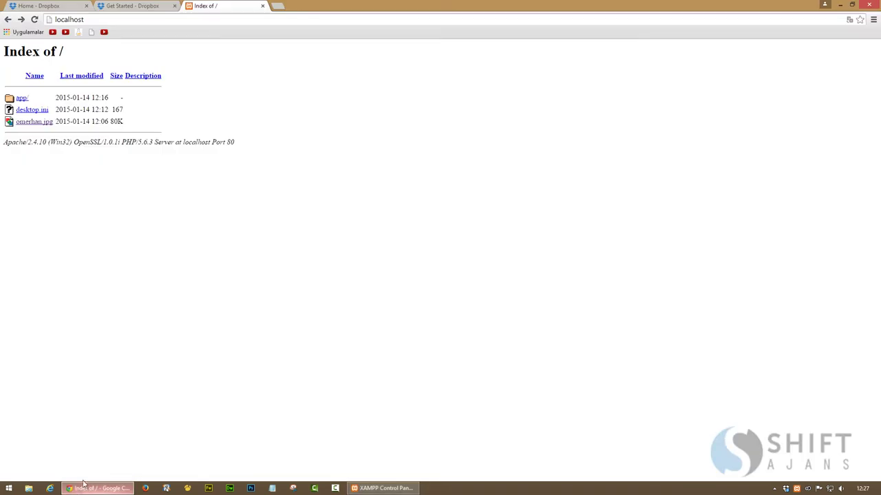
Reload the localhost listing, then load localhost/phpmyadmin in a new Chrome tab
{"action": "key", "text": "F5"}
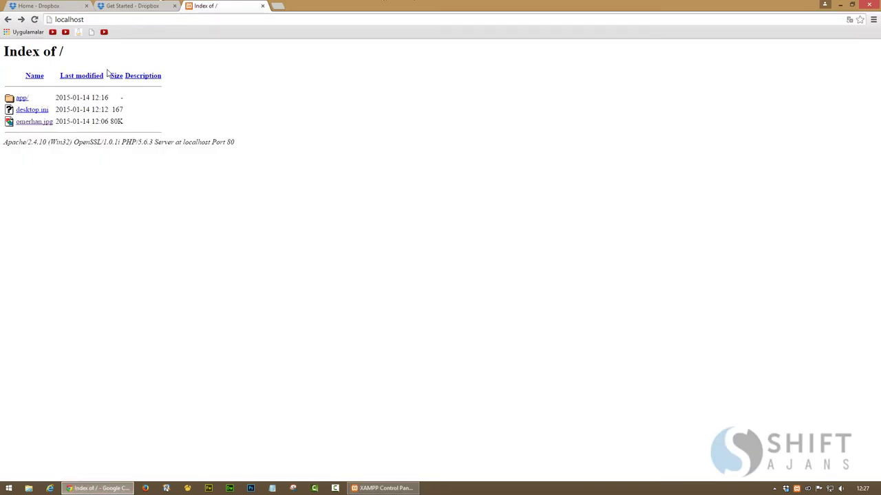
{"action": "left_click", "coordinate": [279, 7]}
{"action": "type", "text": "loc"}
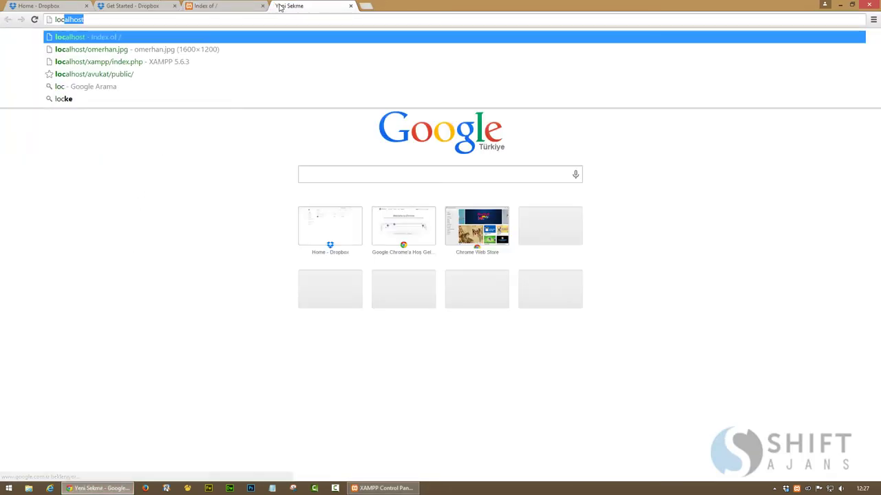
{"action": "type", "text": "alhost/phpm"}
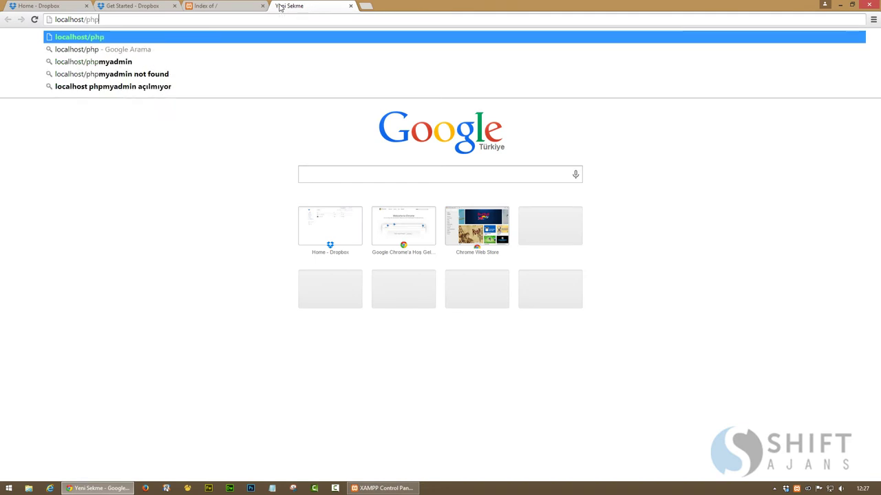
{"action": "key", "text": "Down"}
{"action": "key", "text": "Down"}
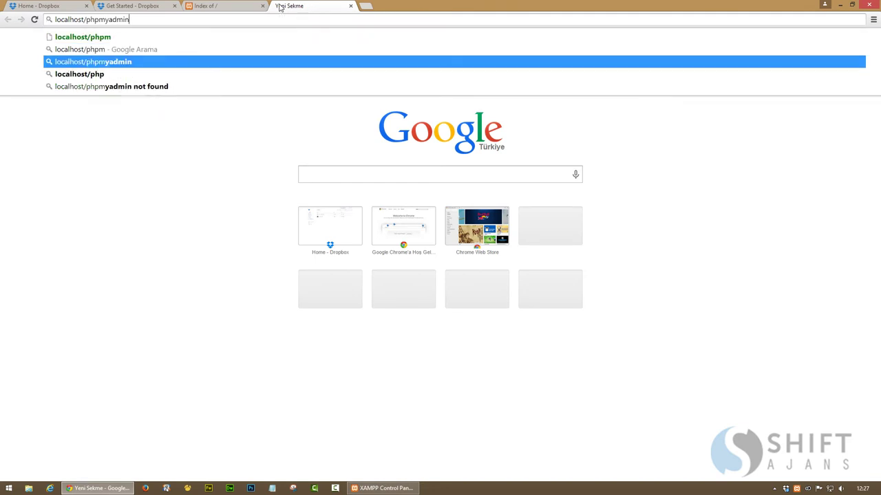
{"action": "key", "text": "Return"}
{"action": "left_click", "coordinate": [99, 21]}
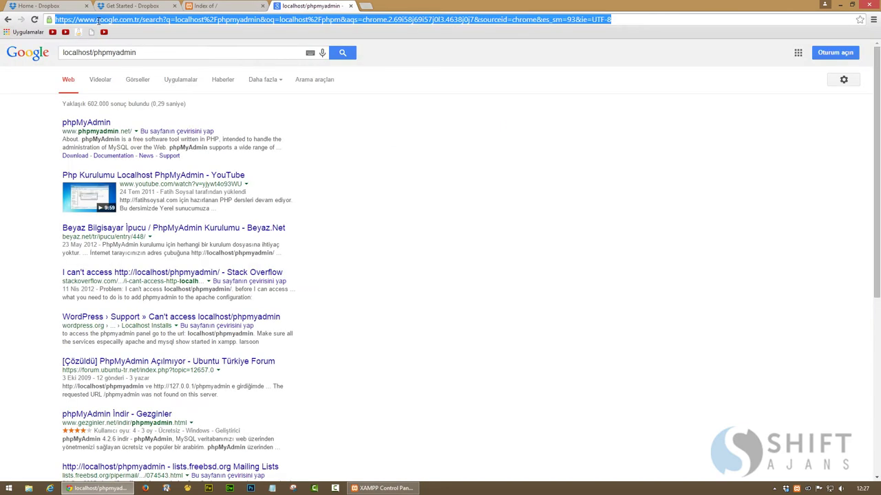
{"action": "type", "text": "localhost"}
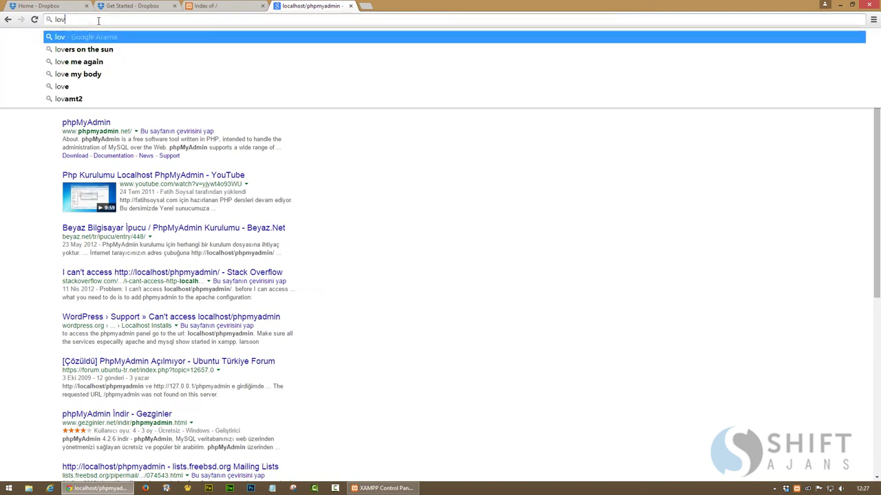
{"action": "type", "text": "/p"}
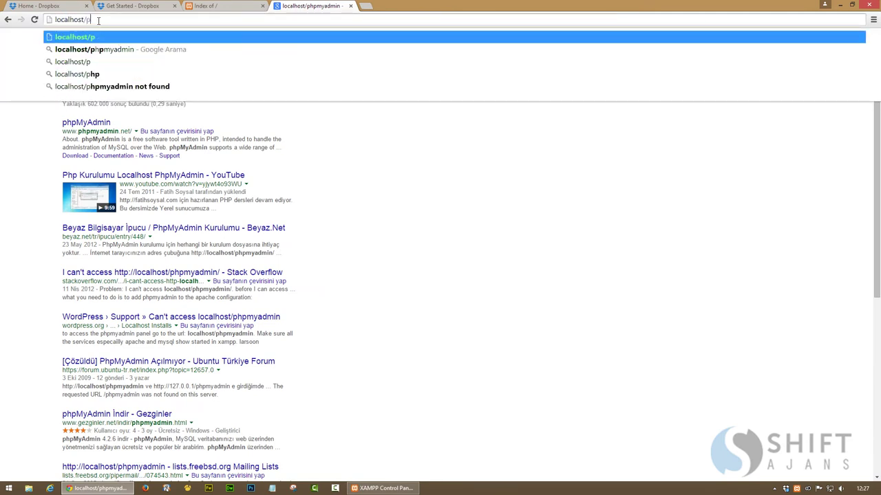
{"action": "type", "text": "hpmyadmin"}
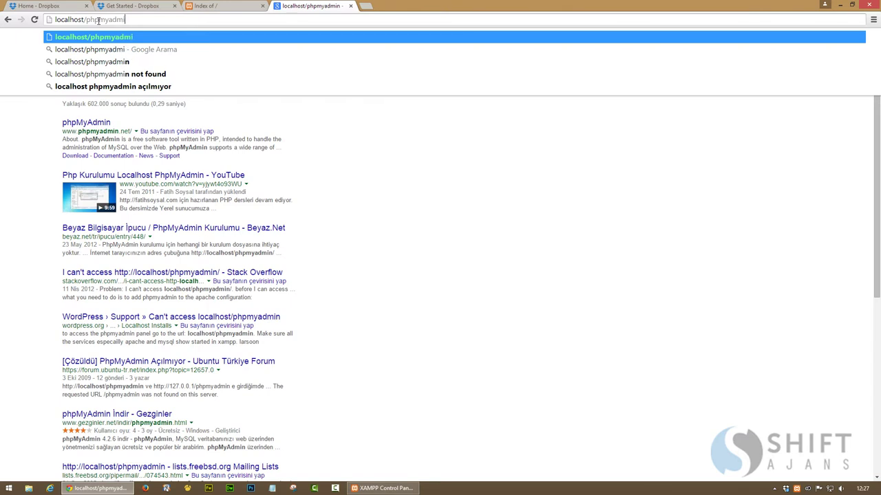
{"action": "key", "text": "Return"}
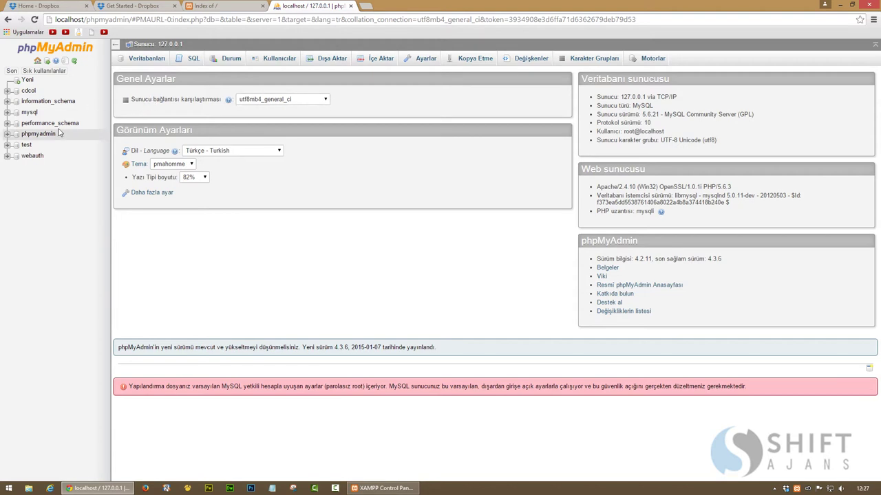
Create a new phpMyAdmin database named 'shiftajans' and open it
{"action": "left_click", "coordinate": [30, 82]}
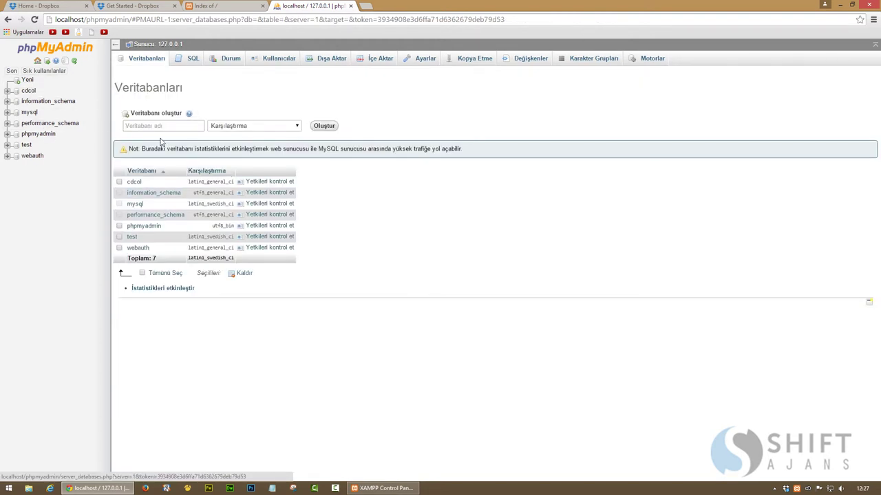
{"action": "left_click", "coordinate": [160, 127]}
{"action": "type", "text": "s"}
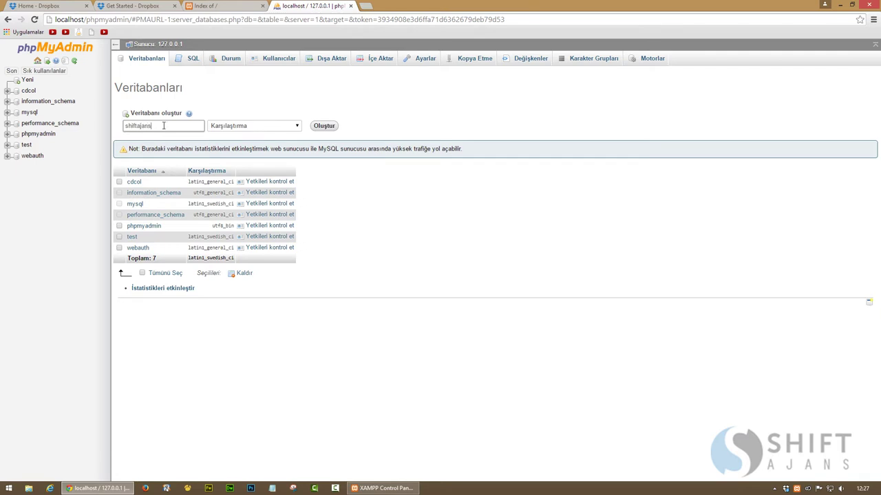
{"action": "type", "text": "hiftajans"}
{"action": "left_click", "coordinate": [322, 125]}
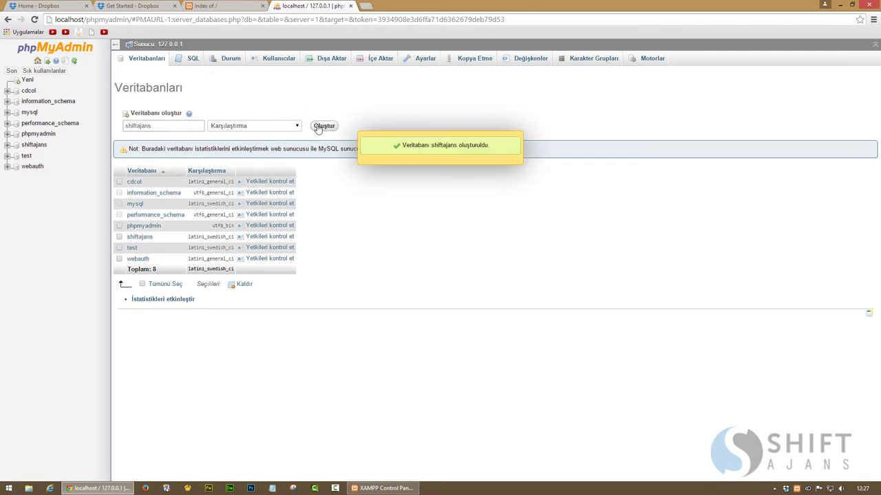
{"action": "left_click", "coordinate": [28, 146]}
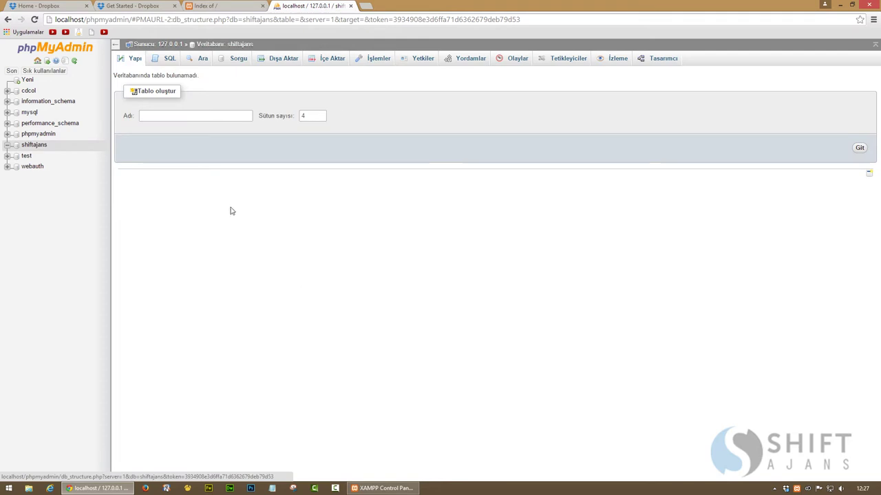
Close the phpMyAdmin, Index of / and Get Started Dropbox tabs, then minimize Chrome
{"action": "left_click", "coordinate": [351, 5]}
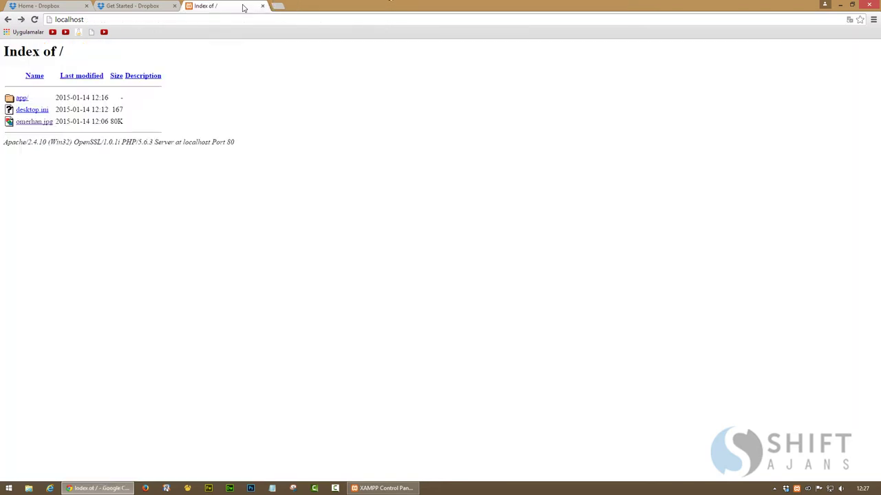
{"action": "left_click", "coordinate": [262, 5]}
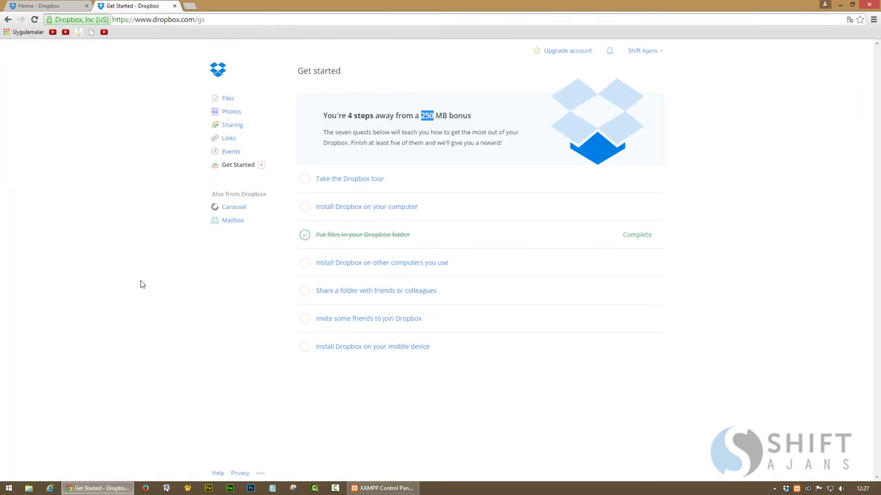
{"action": "left_click", "coordinate": [174, 5]}
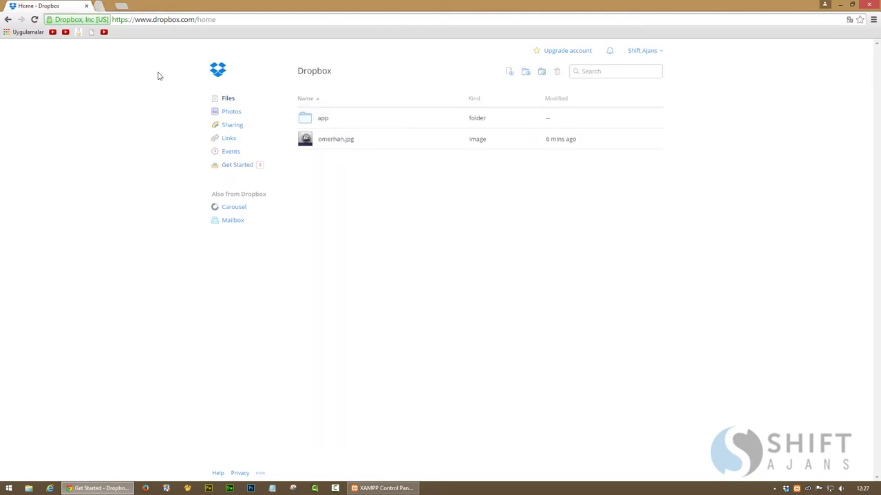
{"action": "left_click", "coordinate": [89, 490]}
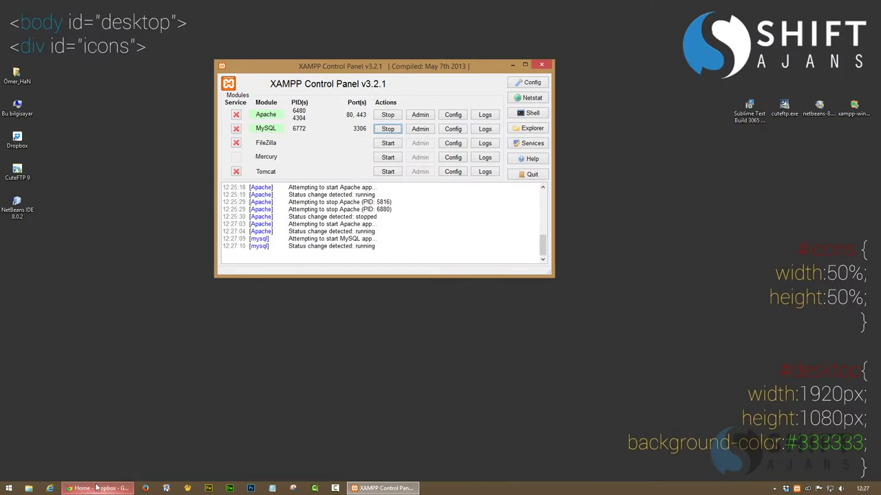
Stop the MySQL and Apache servers and quit the XAMPP Control Panel
{"action": "left_click", "coordinate": [387, 130]}
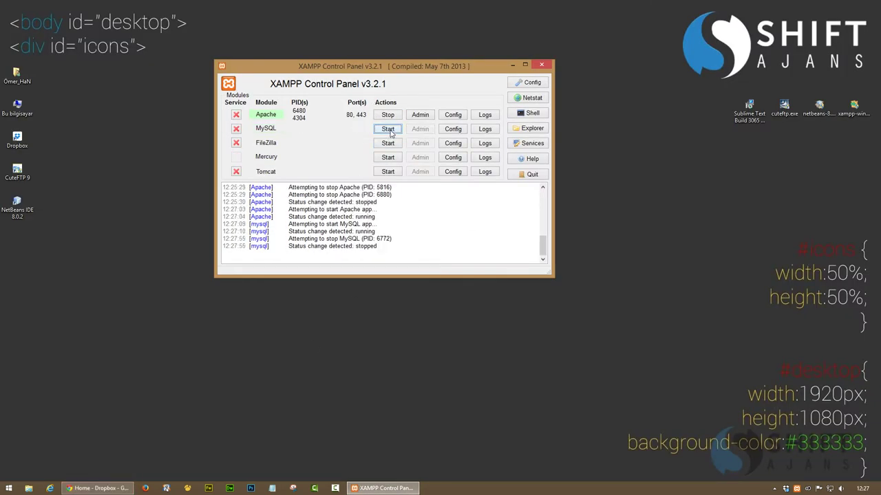
{"action": "left_click", "coordinate": [387, 115]}
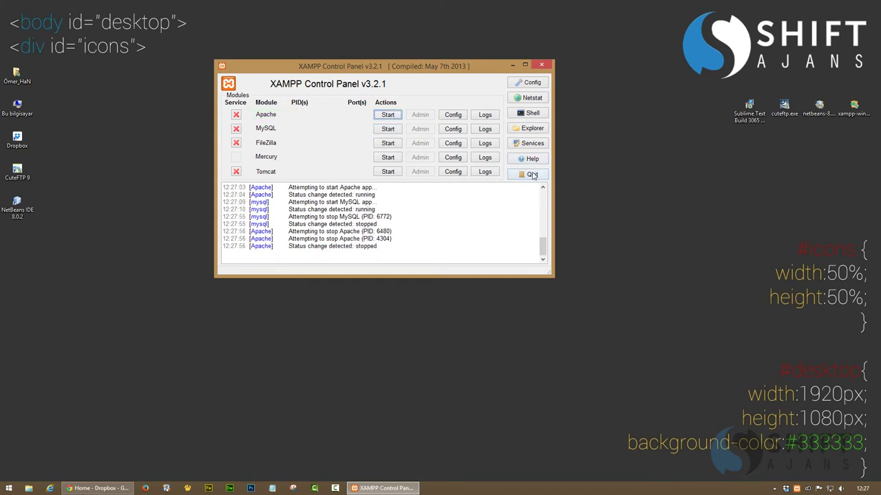
{"action": "right_click", "coordinate": [371, 488]}
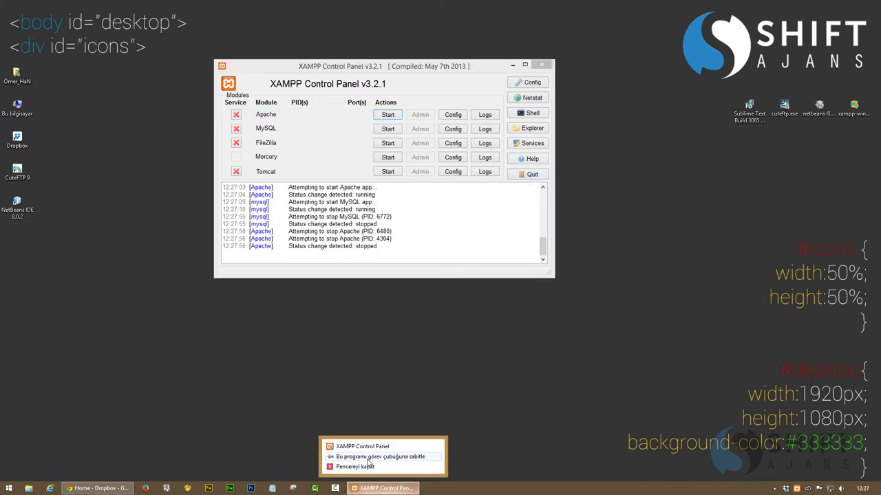
{"action": "left_click", "coordinate": [366, 470]}
{"action": "right_click", "coordinate": [365, 489]}
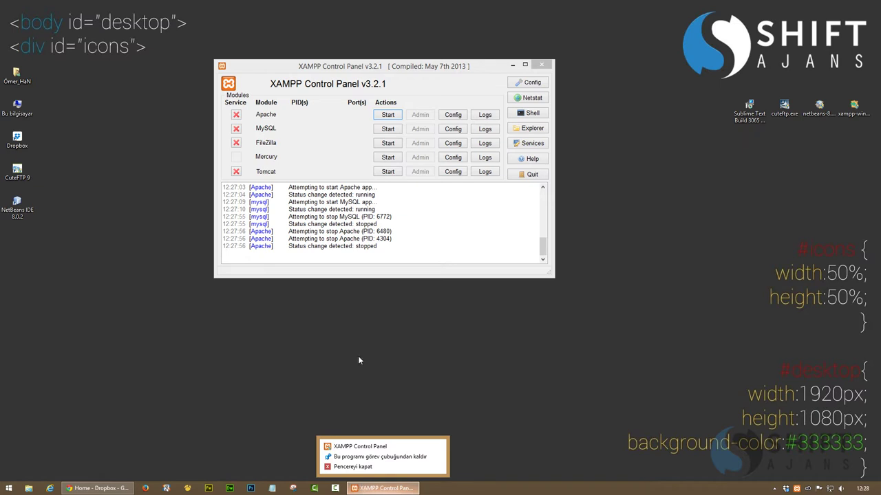
{"action": "left_click", "coordinate": [521, 192]}
{"action": "left_click", "coordinate": [530, 175]}
Refresh the desktop and bring up the Sublime Text installer's context menu
{"action": "right_click", "coordinate": [341, 245]}
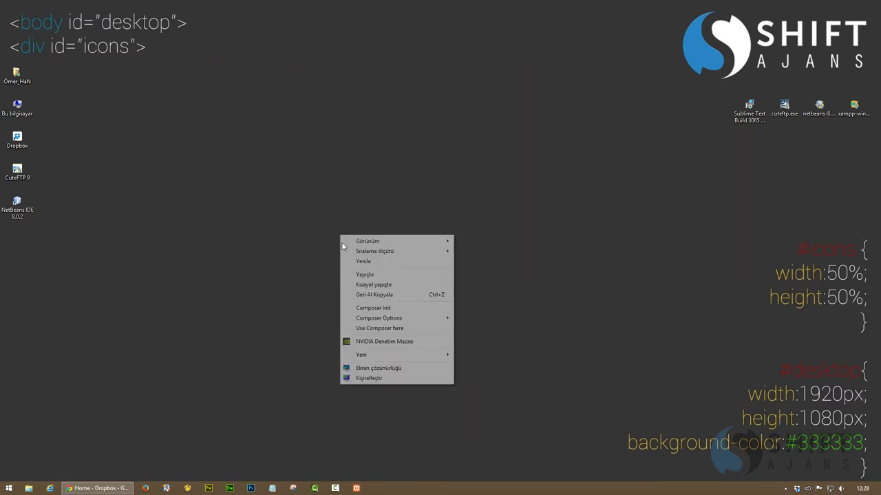
{"action": "left_click", "coordinate": [375, 262]}
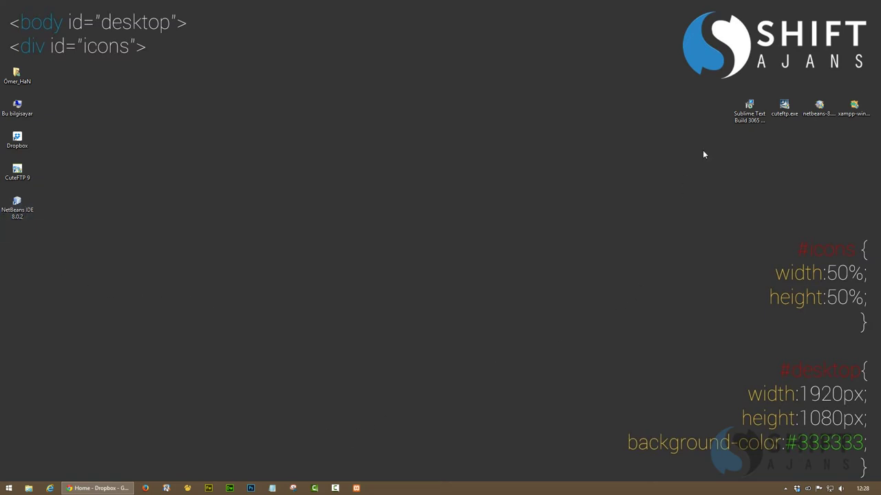
{"action": "right_click", "coordinate": [749, 109]}
Install Sublime Text 3 as administrator into C:\Program Files\Sublime Text 3, keeping the explorer context menu entry
{"action": "left_click", "coordinate": [716, 123]}
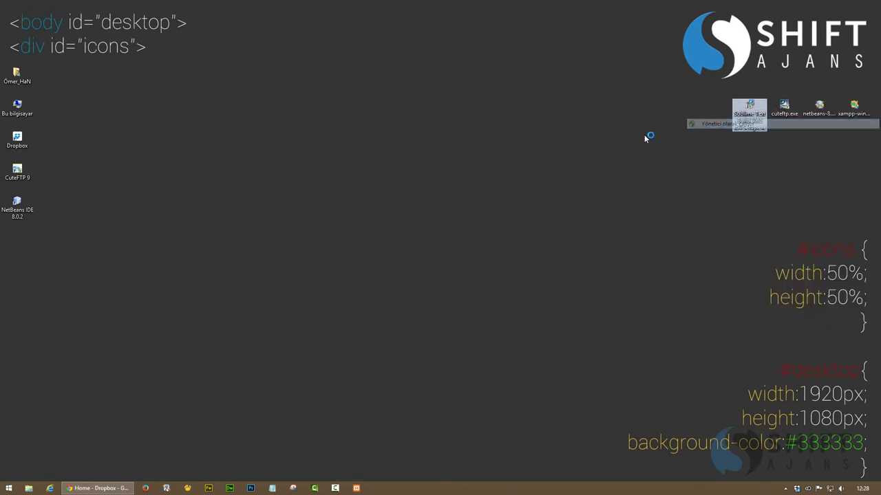
{"action": "left_click", "coordinate": [495, 320]}
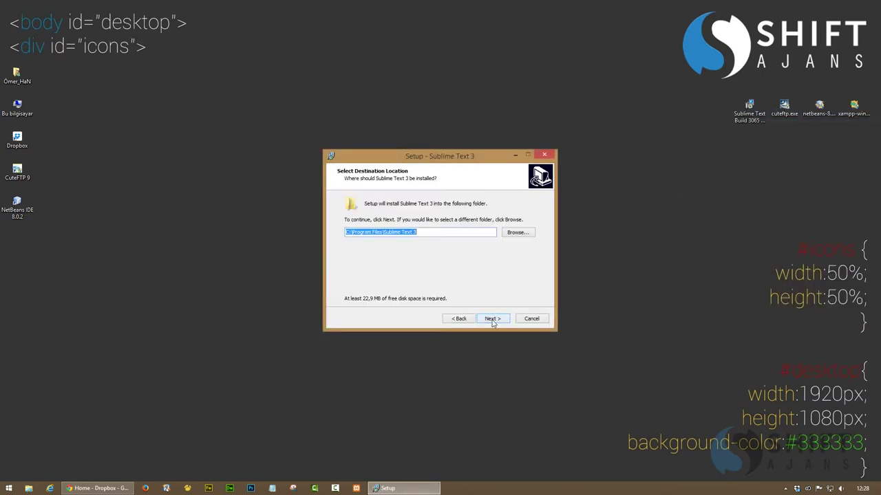
{"action": "left_click", "coordinate": [492, 320]}
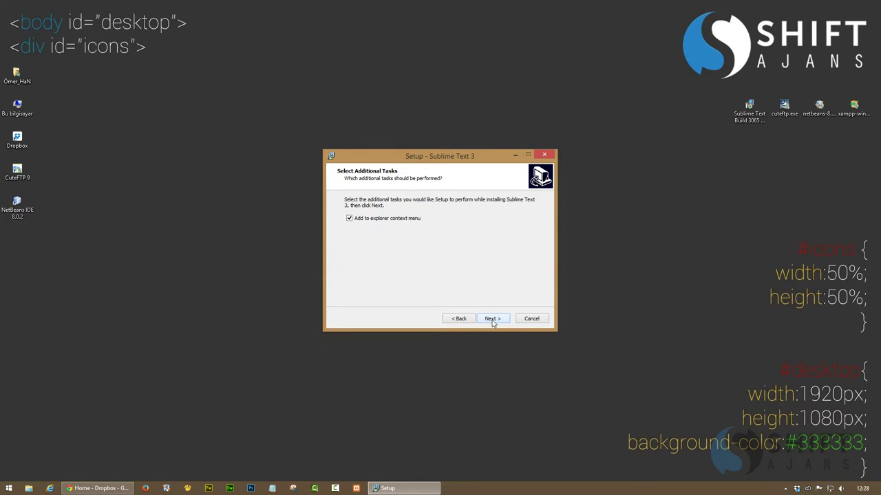
{"action": "left_click", "coordinate": [492, 320]}
{"action": "left_click", "coordinate": [492, 320]}
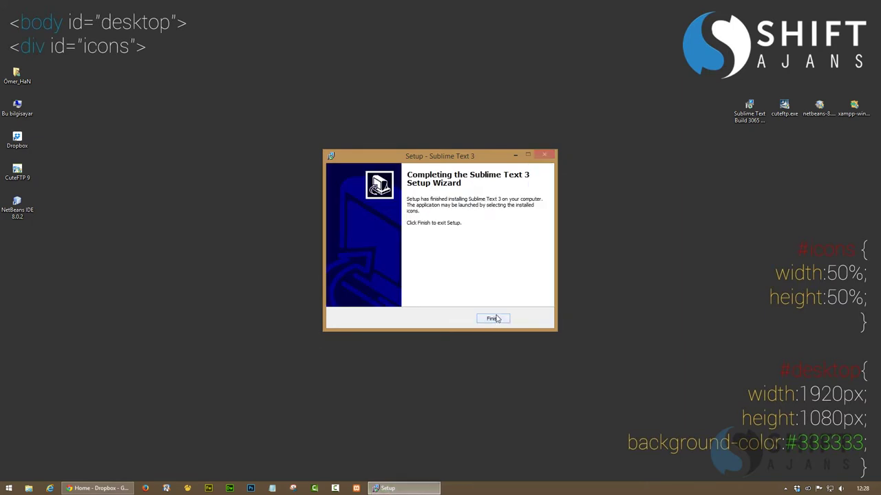
{"action": "left_click", "coordinate": [494, 318]}
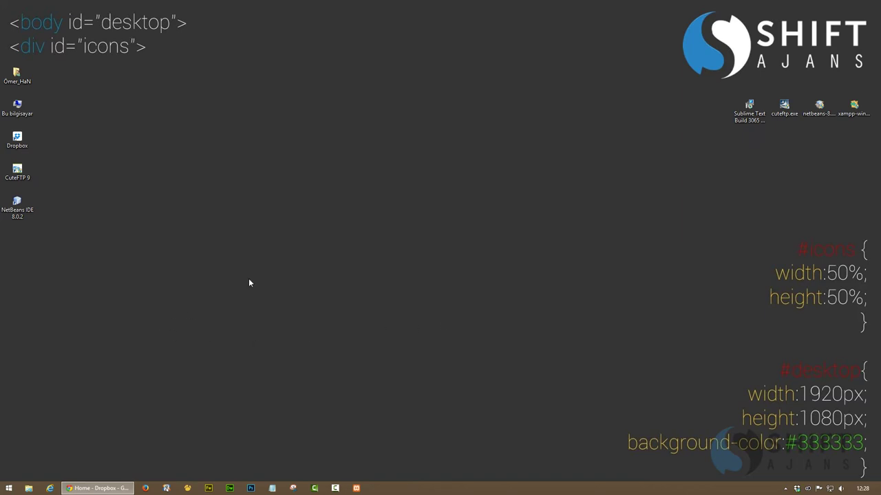
Refresh the desktop and browse the Start screen's full apps list
{"action": "right_click", "coordinate": [522, 187]}
{"action": "left_click", "coordinate": [544, 210]}
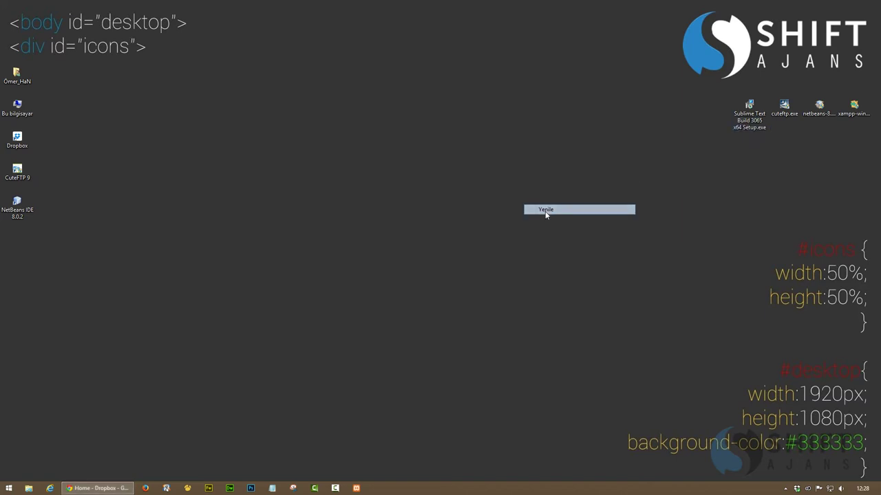
{"action": "left_click", "coordinate": [7, 490]}
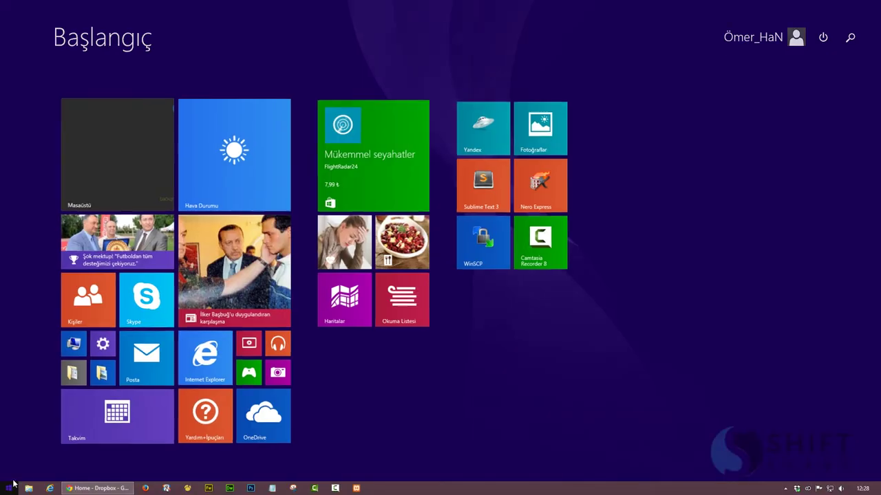
{"action": "left_click", "coordinate": [61, 470]}
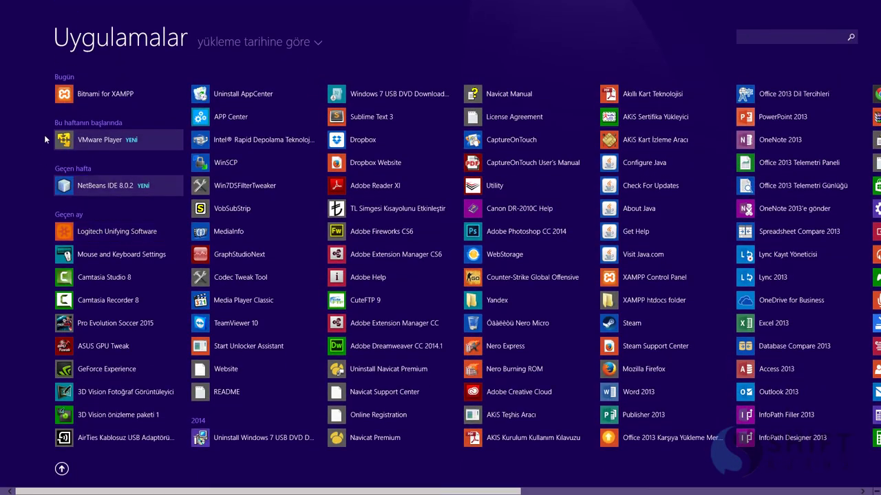
{"action": "left_click", "coordinate": [60, 100]}
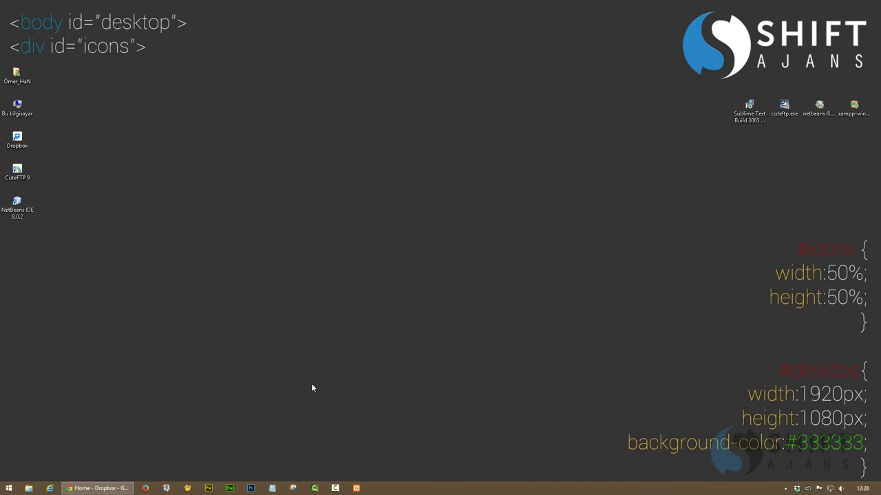
Search 'sublime', pin Sublime Text 3 to the taskbar, and return to the desktop
{"action": "left_click", "coordinate": [8, 488]}
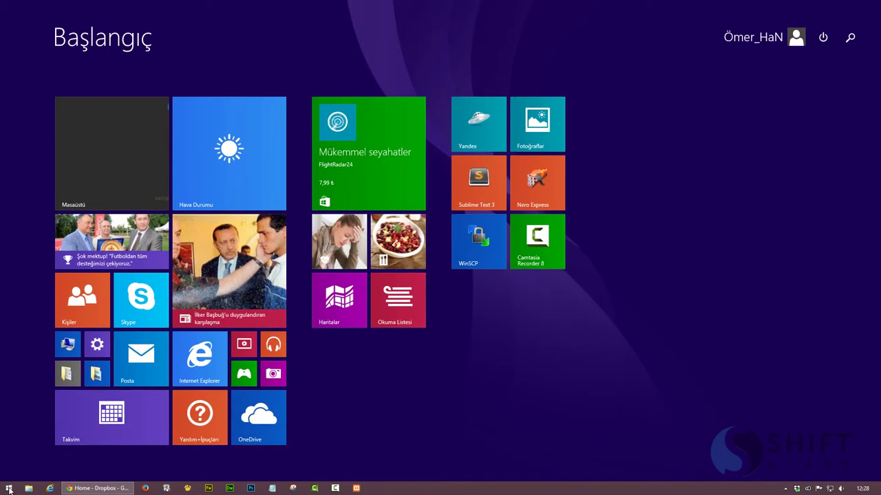
{"action": "type", "text": "sublime Text 3"}
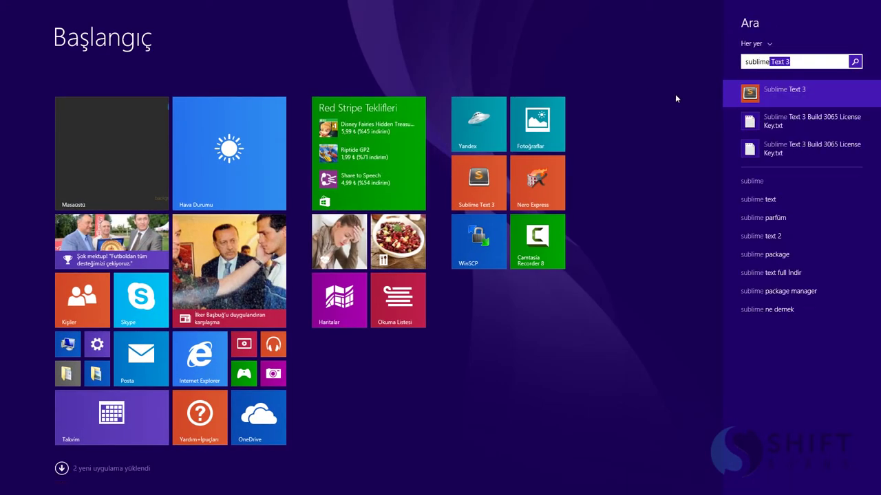
{"action": "right_click", "coordinate": [775, 92]}
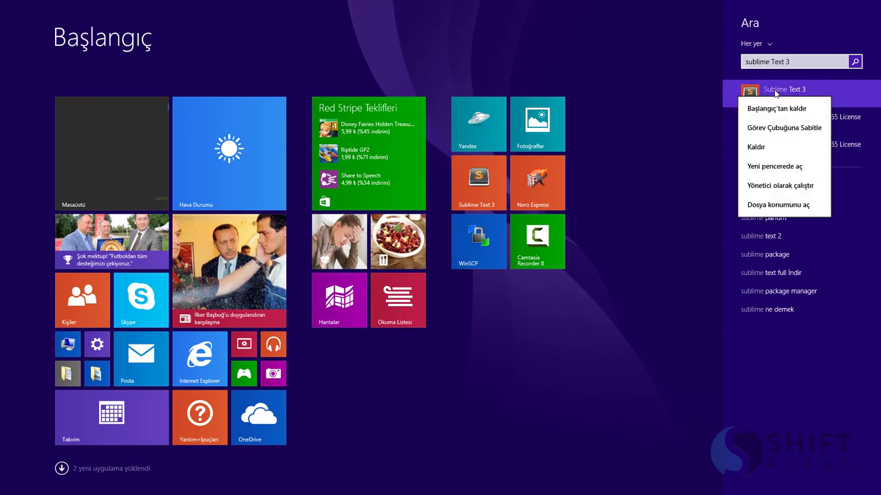
{"action": "left_click", "coordinate": [778, 125]}
{"action": "key", "text": "Escape"}
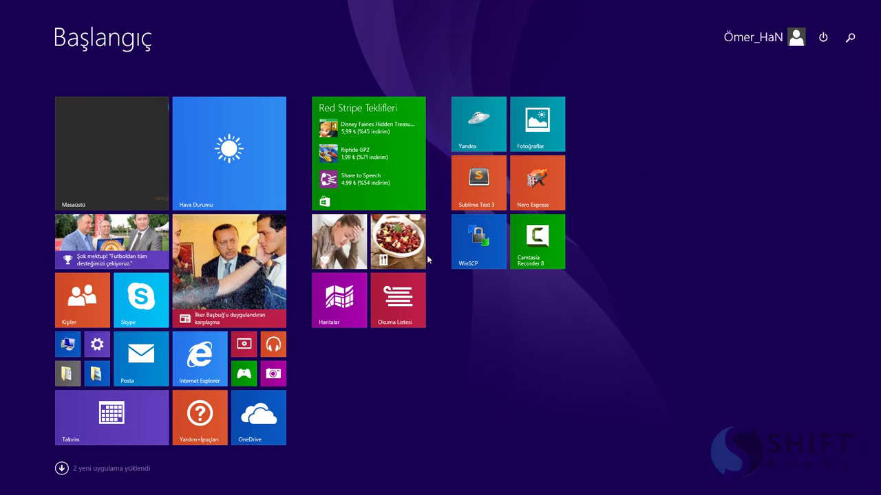
{"action": "key", "text": "super"}
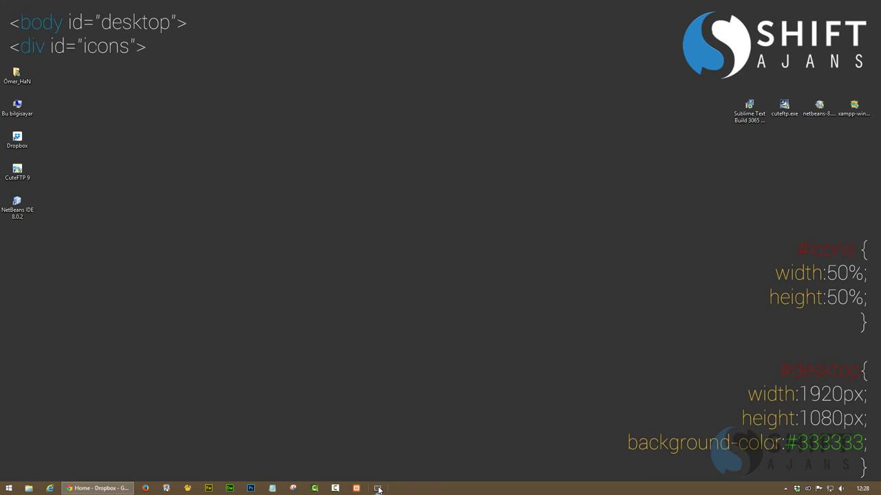
{"action": "left_click", "coordinate": [377, 489]}
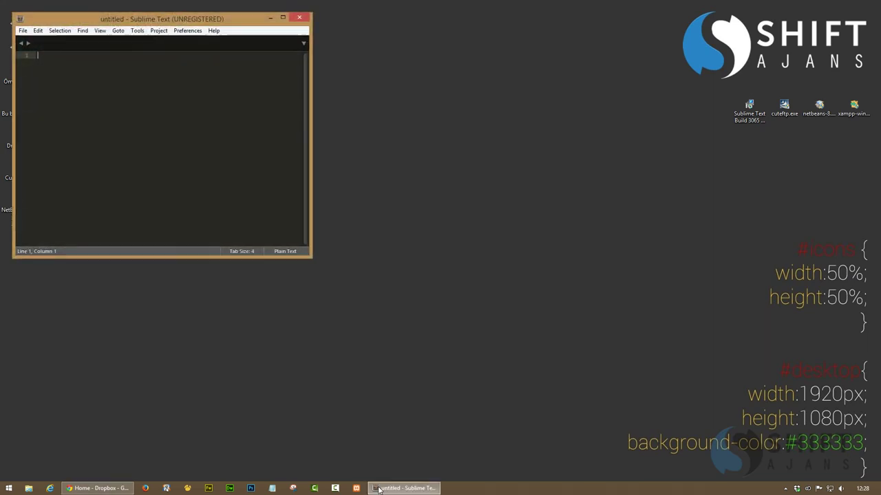
{"action": "left_click", "coordinate": [283, 17]}
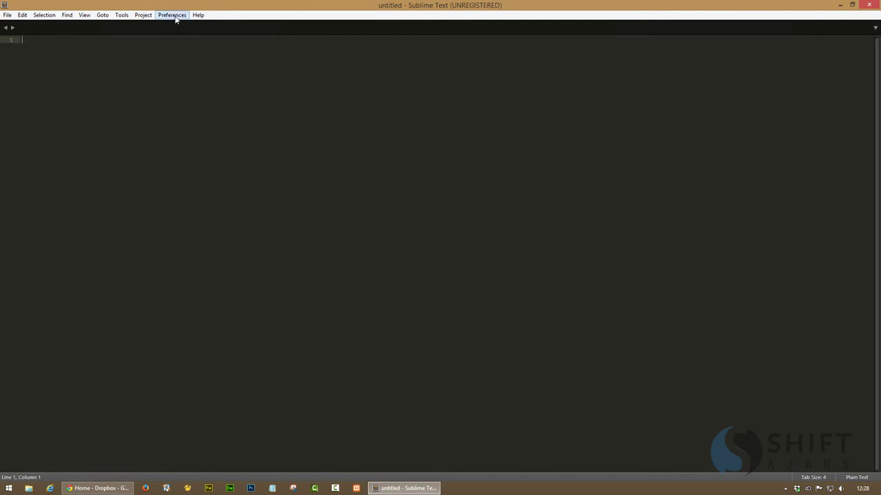
{"action": "left_click", "coordinate": [868, 5]}
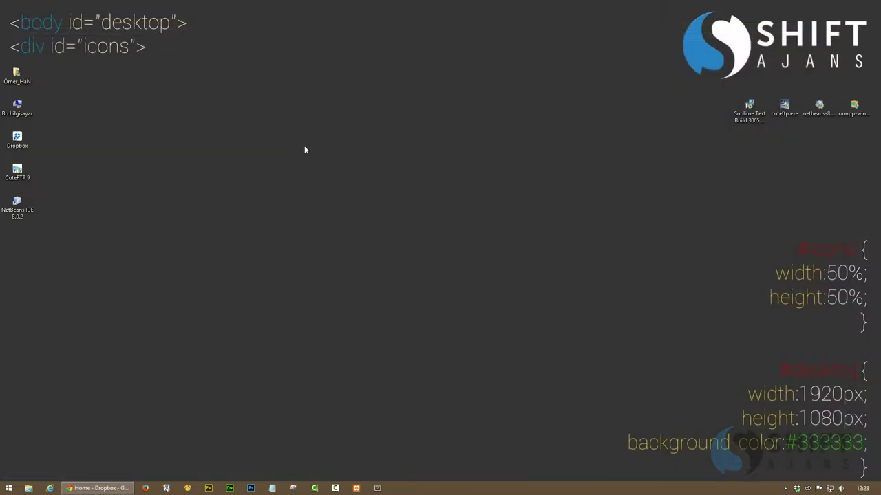
Browse This PC > C: > Users > profile > AppData > Roaming > Sublime Text 3, then minimize Explorer
{"action": "double_click", "coordinate": [17, 106]}
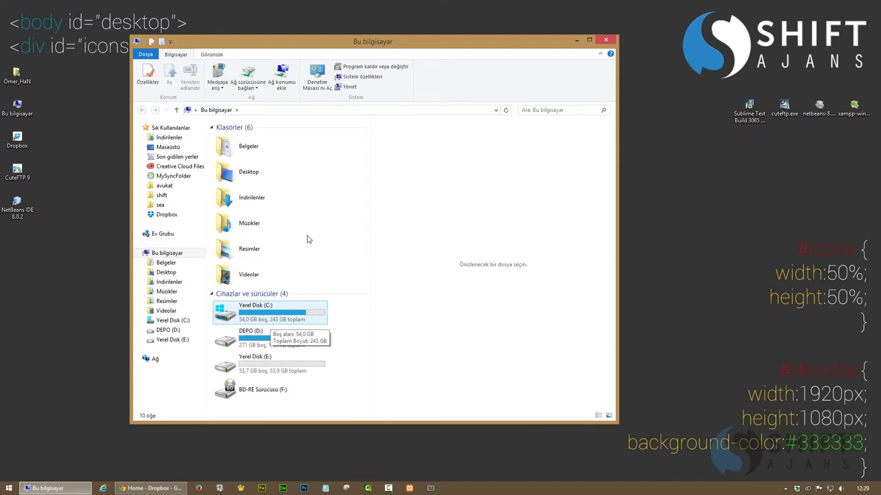
{"action": "double_click", "coordinate": [373, 43]}
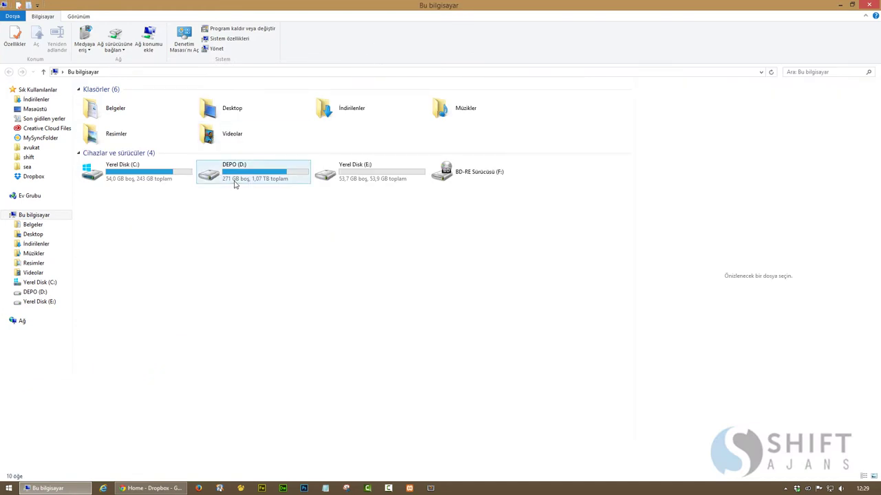
{"action": "double_click", "coordinate": [127, 170]}
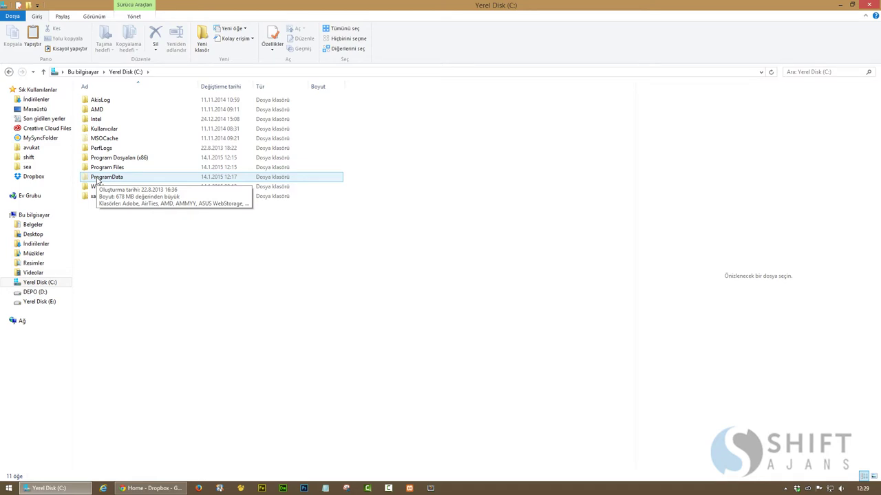
{"action": "double_click", "coordinate": [101, 128]}
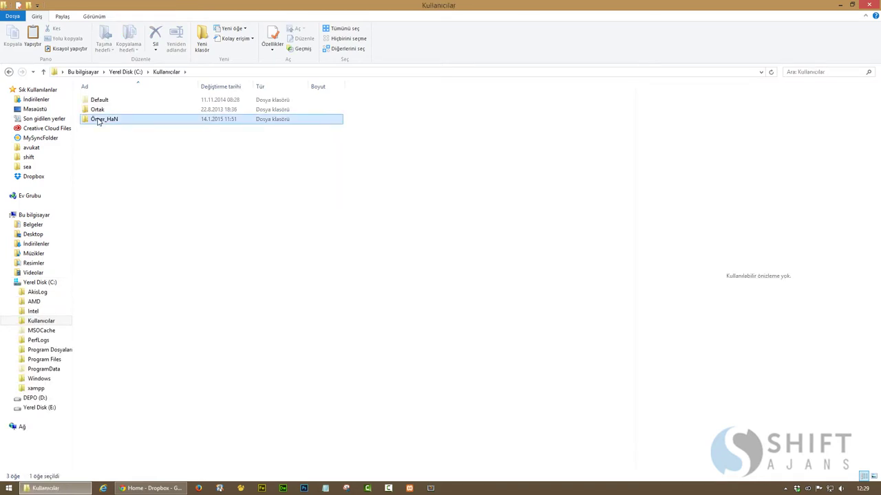
{"action": "double_click", "coordinate": [101, 124]}
{"action": "double_click", "coordinate": [97, 111]}
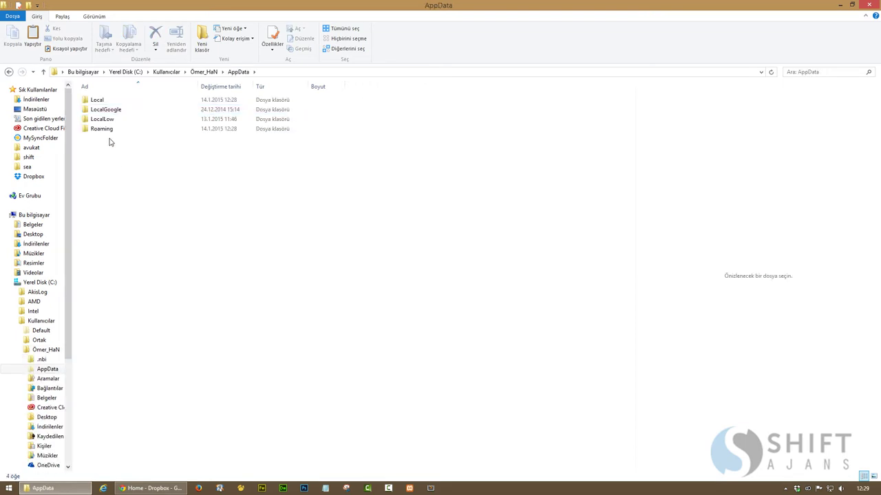
{"action": "double_click", "coordinate": [108, 131]}
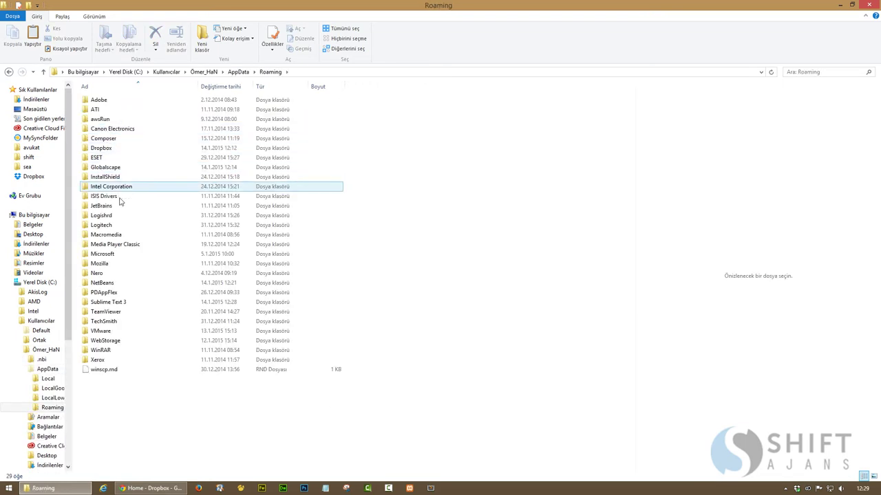
{"action": "double_click", "coordinate": [117, 302]}
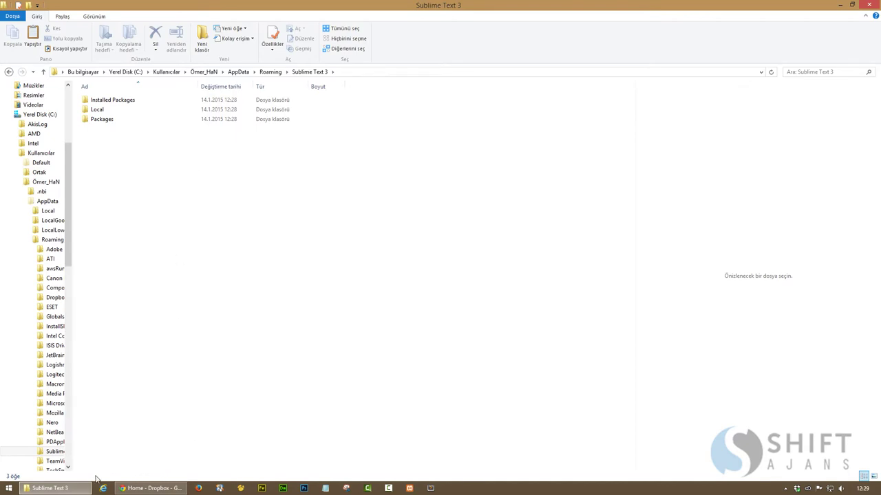
{"action": "left_click", "coordinate": [75, 487]}
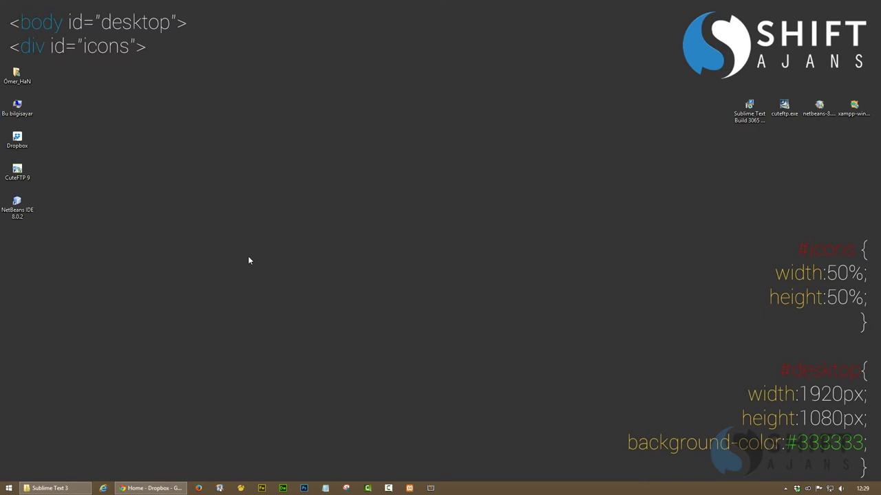
Launch Command Prompt as administrator from a Start search for 'cmd'
{"action": "key", "text": "super"}
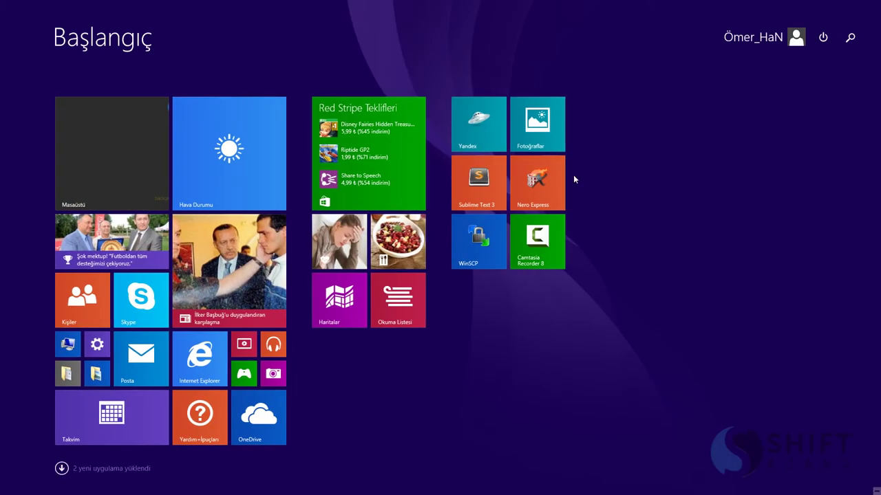
{"action": "type", "text": "cmd"}
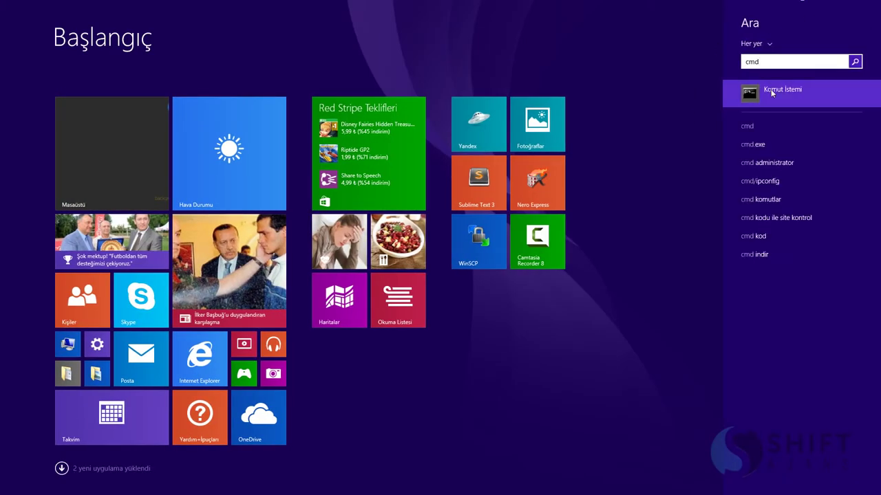
{"action": "right_click", "coordinate": [772, 94]}
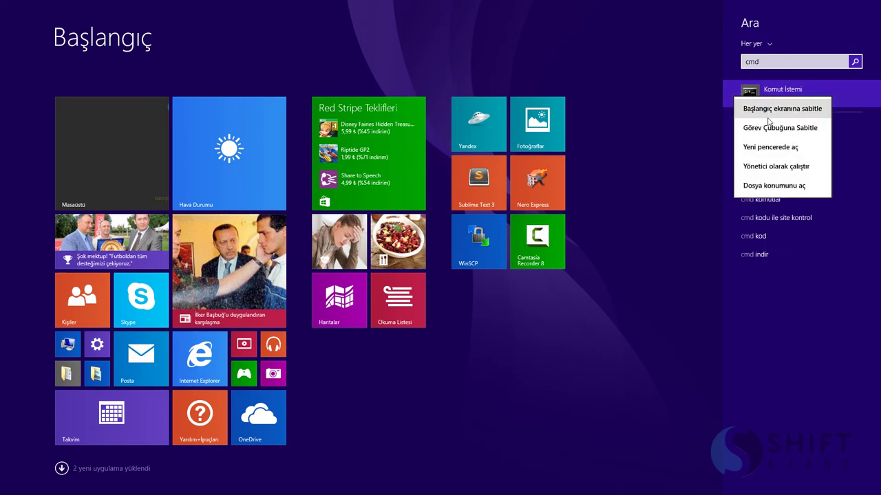
{"action": "left_click", "coordinate": [766, 167]}
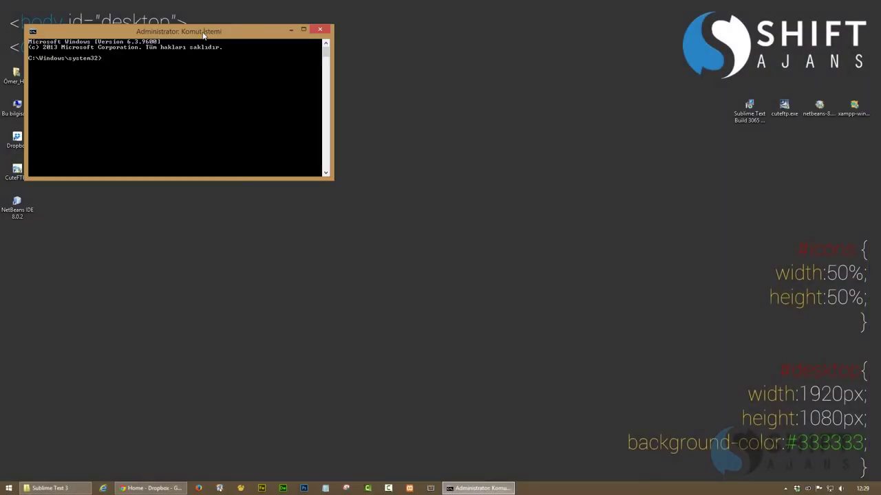
Move and enlarge the console window, then begin typing the MKLINK \D command
{"action": "left_click_drag", "start_coordinate": [204, 34], "coordinate": [375, 49]}
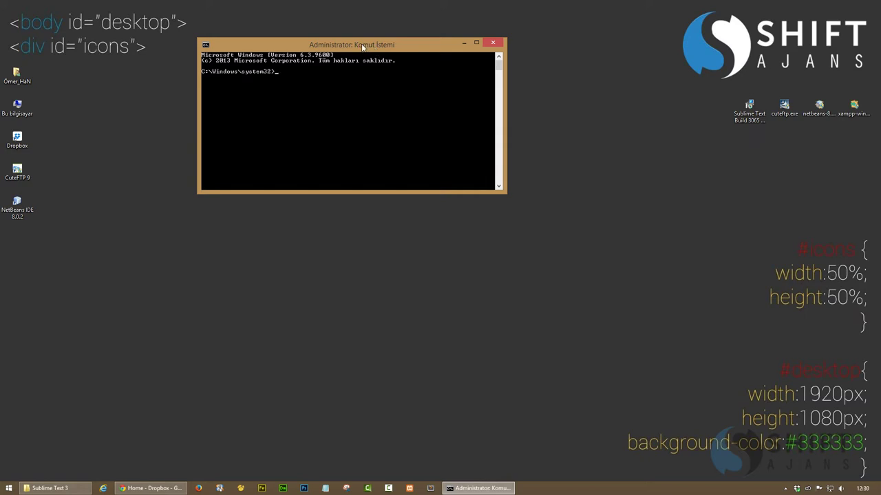
{"action": "left_click_drag", "start_coordinate": [360, 45], "coordinate": [352, 62]}
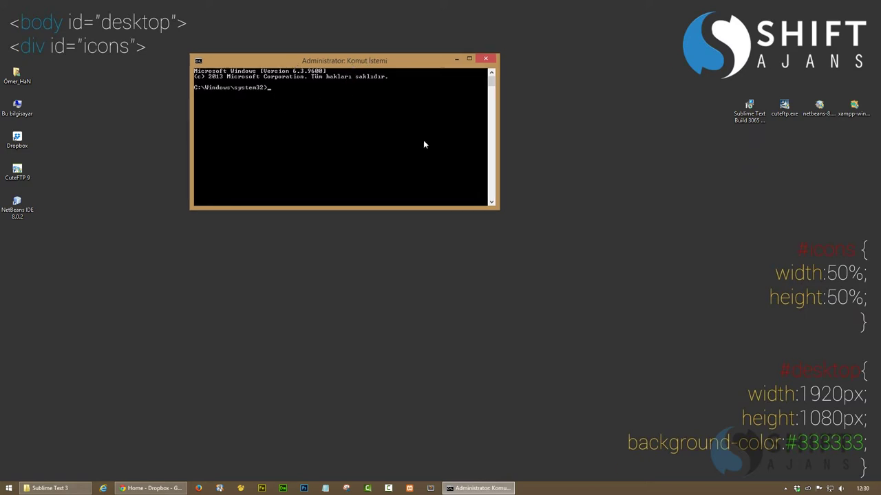
{"action": "left_click_drag", "start_coordinate": [499, 214], "coordinate": [543, 342]}
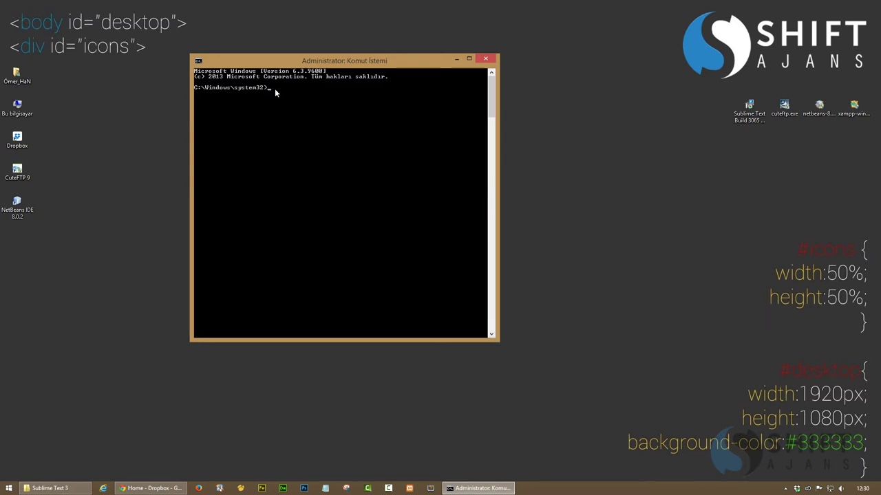
{"action": "type", "text": "KD"}
{"action": "type", "text": "INK \\D"}
Briefly revisit the Sublime Text 3 folder window, then minimize it again
{"action": "left_click", "coordinate": [48, 488]}
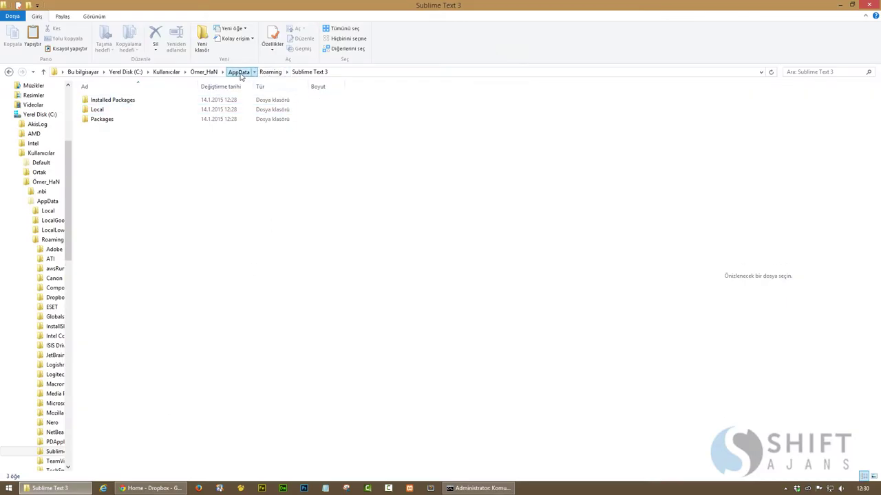
{"action": "left_click", "coordinate": [239, 72]}
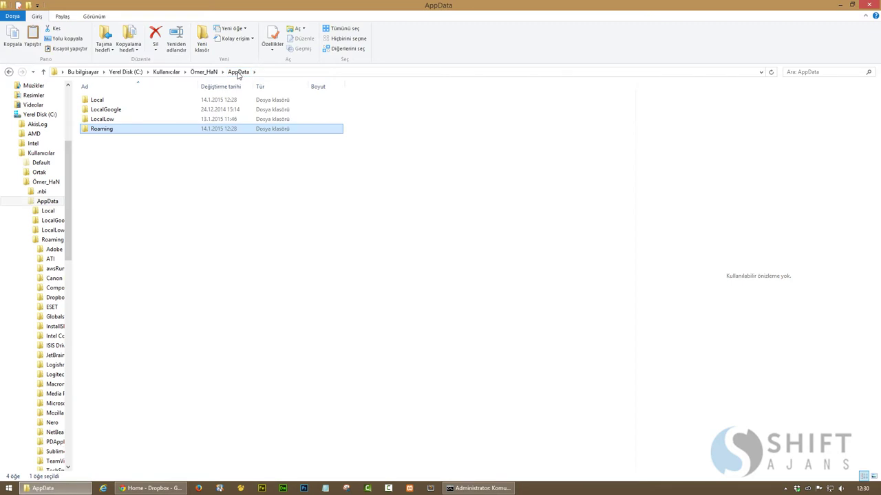
{"action": "left_click", "coordinate": [8, 71]}
{"action": "left_click", "coordinate": [48, 488]}
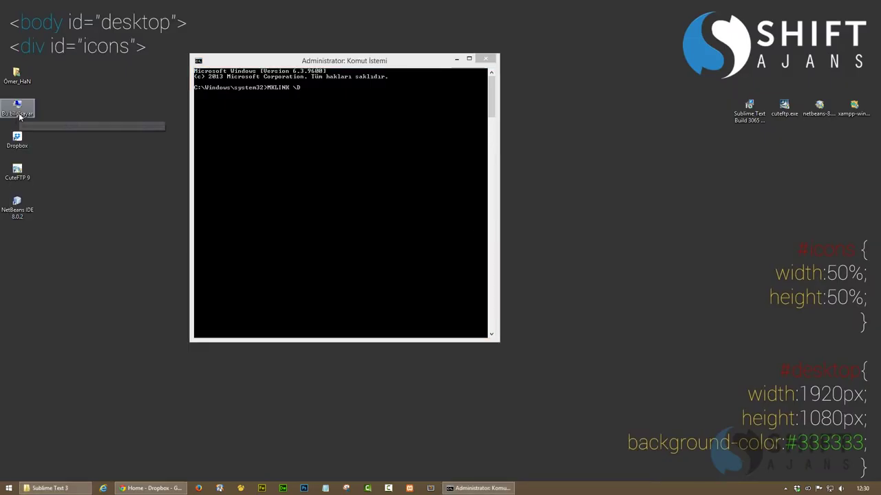
Delete the Sublime folder from E:\Dropbox\app and copy that folder's path for the console
{"action": "double_click", "coordinate": [20, 117]}
{"action": "double_click", "coordinate": [272, 374]}
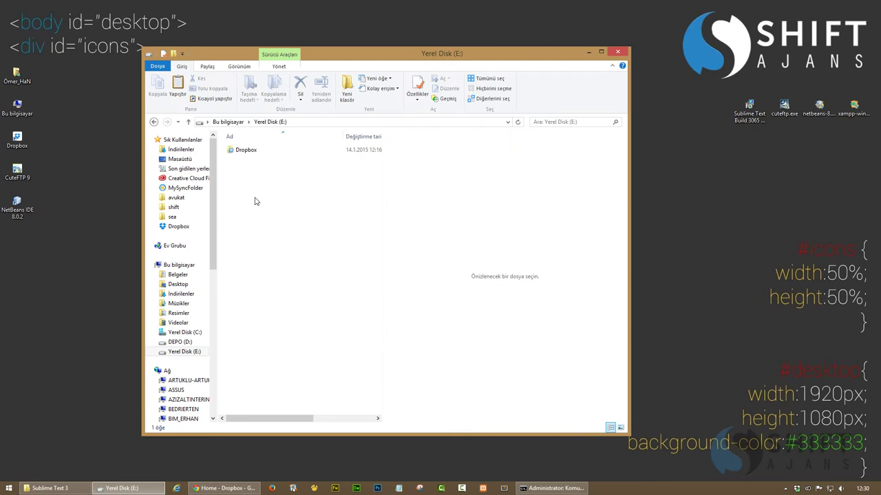
{"action": "double_click", "coordinate": [243, 152]}
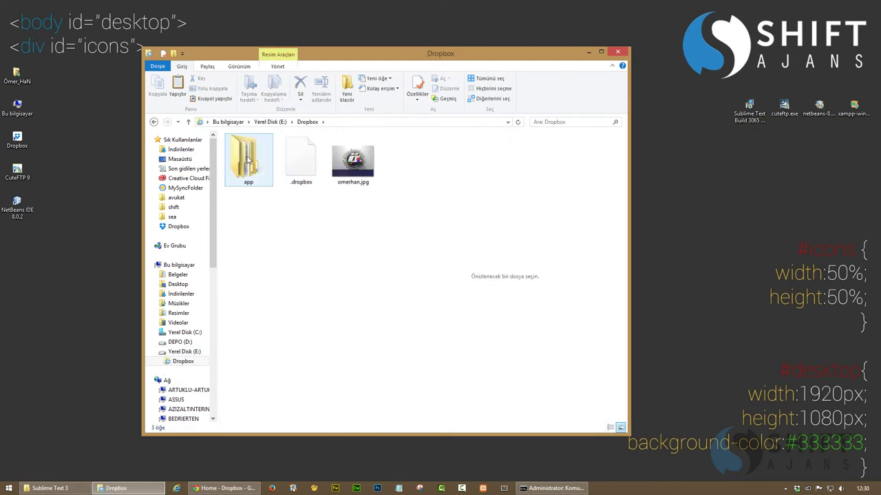
{"action": "double_click", "coordinate": [248, 159]}
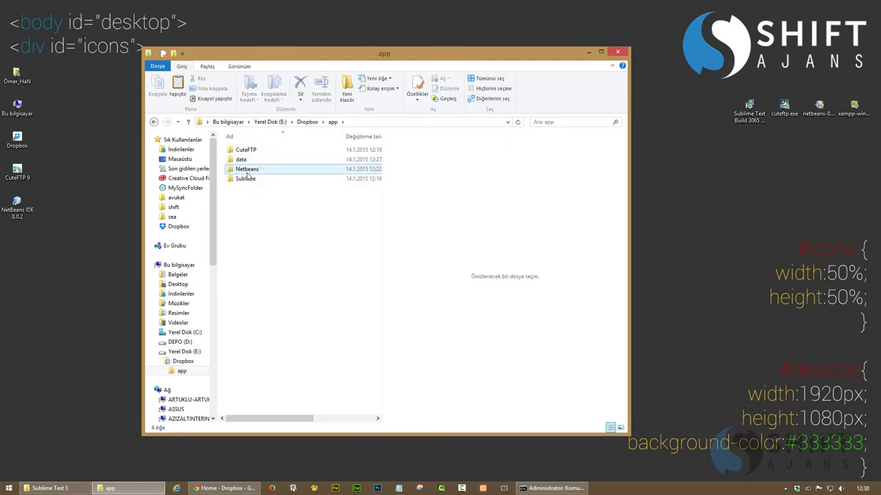
{"action": "left_click", "coordinate": [248, 180]}
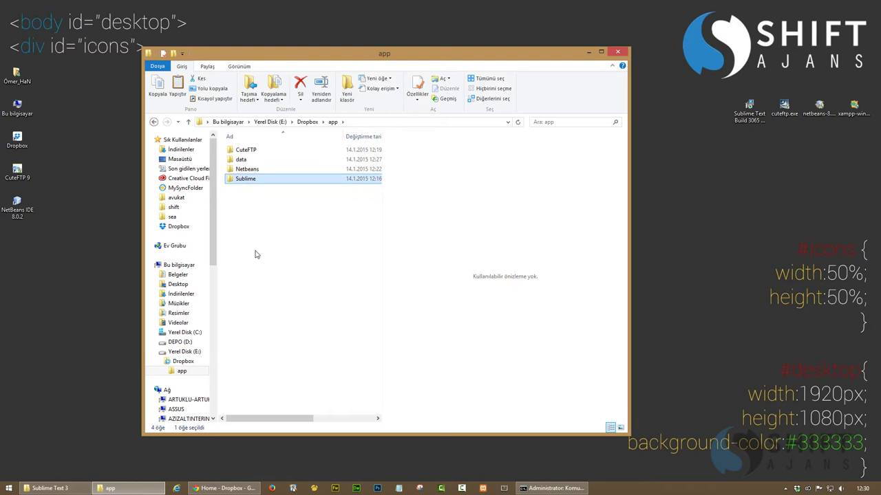
{"action": "key", "text": "Delete"}
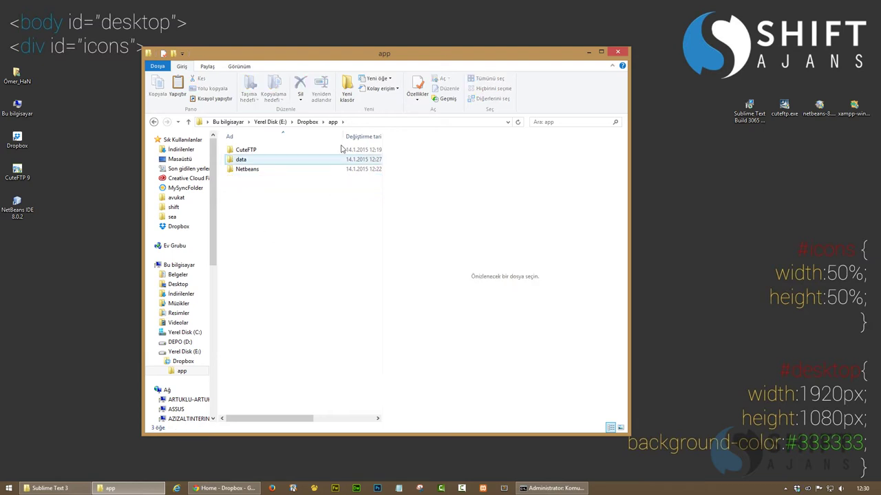
{"action": "left_click", "coordinate": [355, 122]}
{"action": "key", "text": "ctrl+c"}
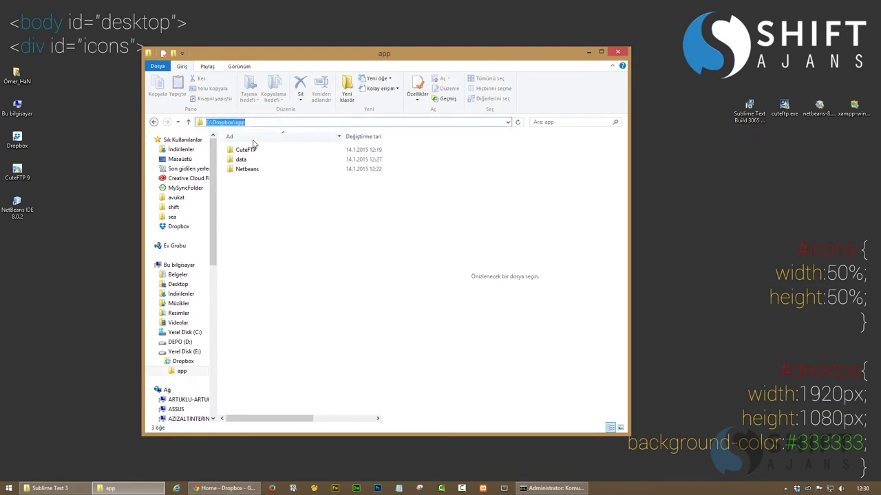
{"action": "key", "text": "alt+Tab"}
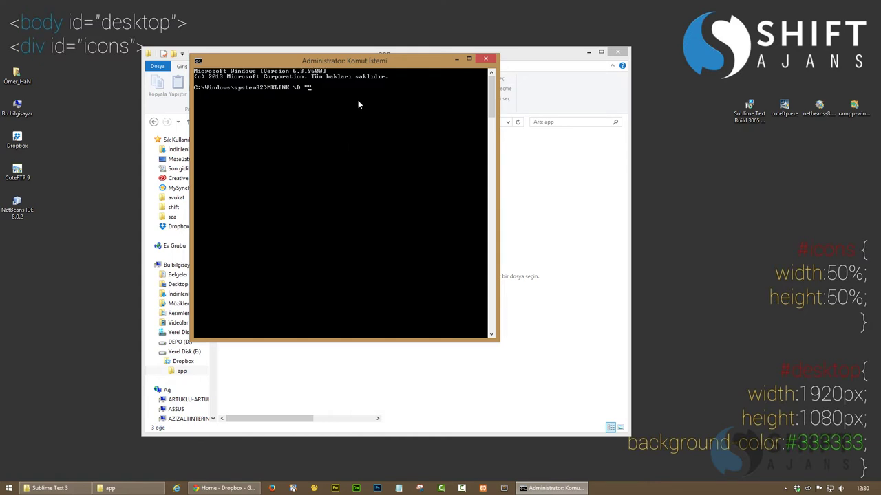
Paste E:\Dropbox\app into the MKLINK command and append \Sublime
{"action": "right_click", "coordinate": [316, 89]}
{"action": "left_click", "coordinate": [334, 114]}
{"action": "type", "text": "\\Sublime"}
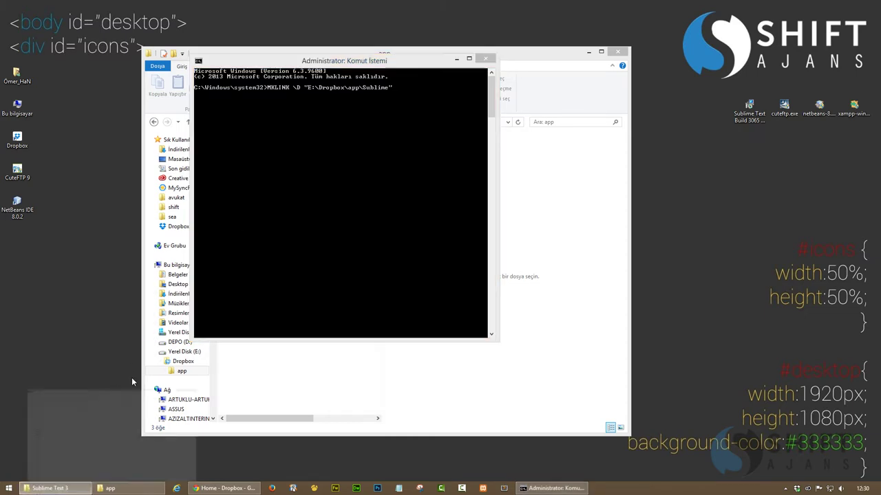
Add the Roaming Sublime Text 3 path and run MKLINK, which reports a syntax error
{"action": "left_click", "coordinate": [130, 400]}
{"action": "left_click", "coordinate": [331, 70]}
{"action": "right_click", "coordinate": [190, 70]}
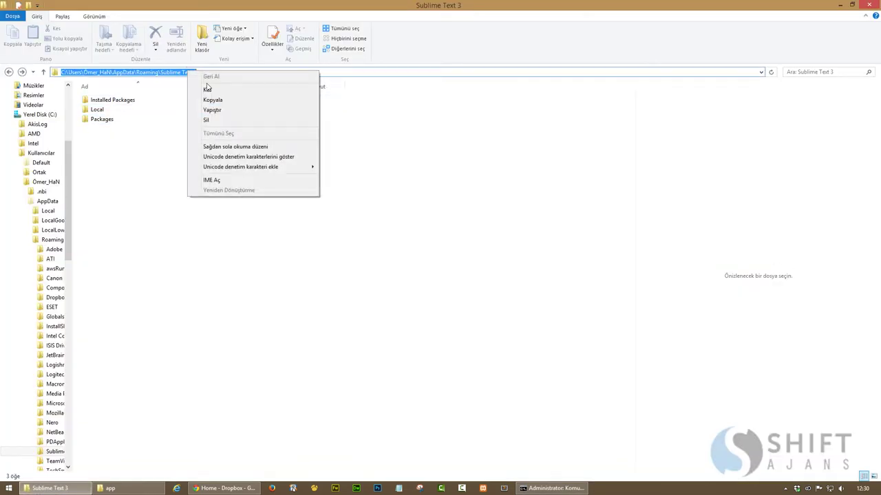
{"action": "left_click", "coordinate": [213, 101]}
{"action": "left_click", "coordinate": [53, 487]}
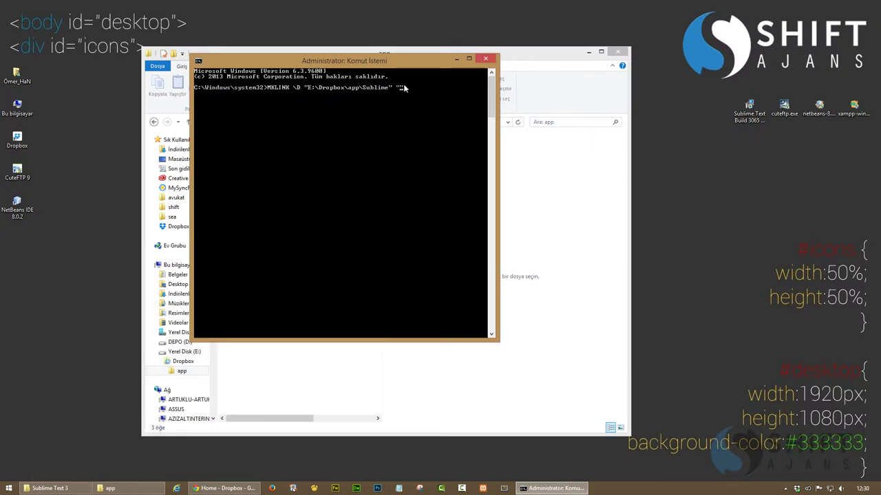
{"action": "right_click", "coordinate": [402, 89]}
{"action": "left_click", "coordinate": [423, 119]}
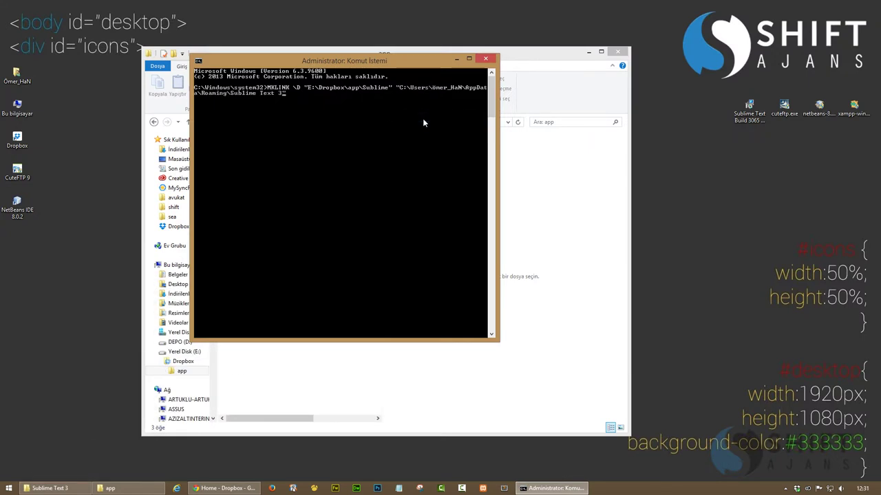
{"action": "key", "text": "Return"}
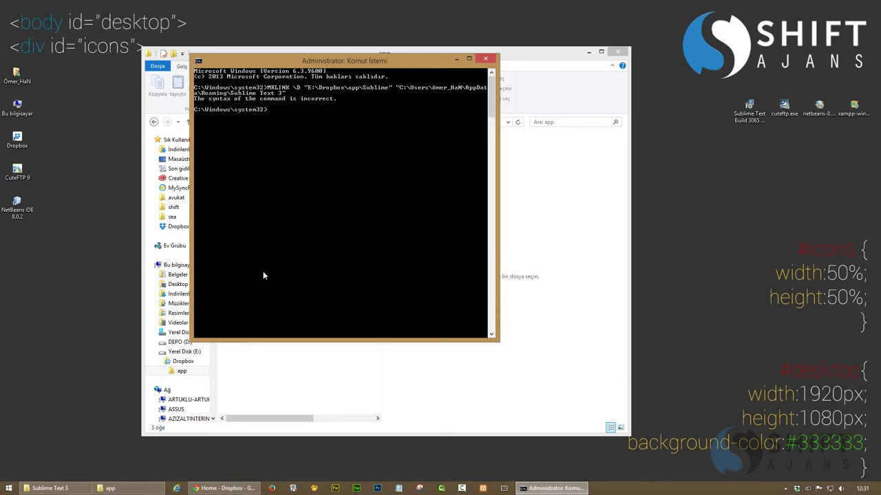
{"action": "key", "text": "alt+Tab"}
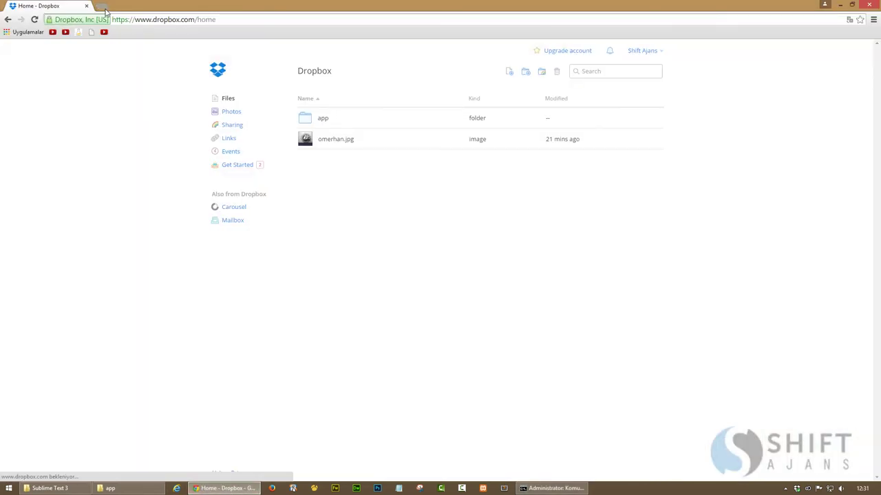
In a new tab, search Google for 'windows make link cmd'
{"action": "left_click", "coordinate": [104, 9]}
{"action": "type", "text": "window"}
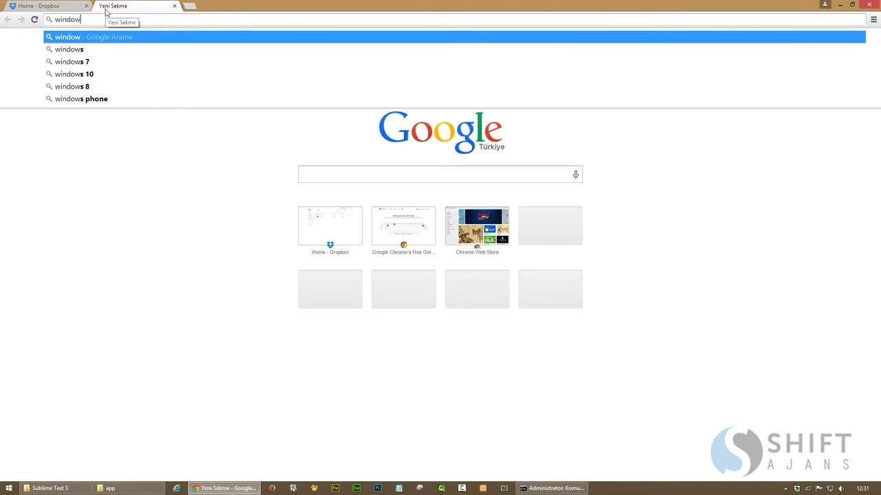
{"action": "type", "text": "s"}
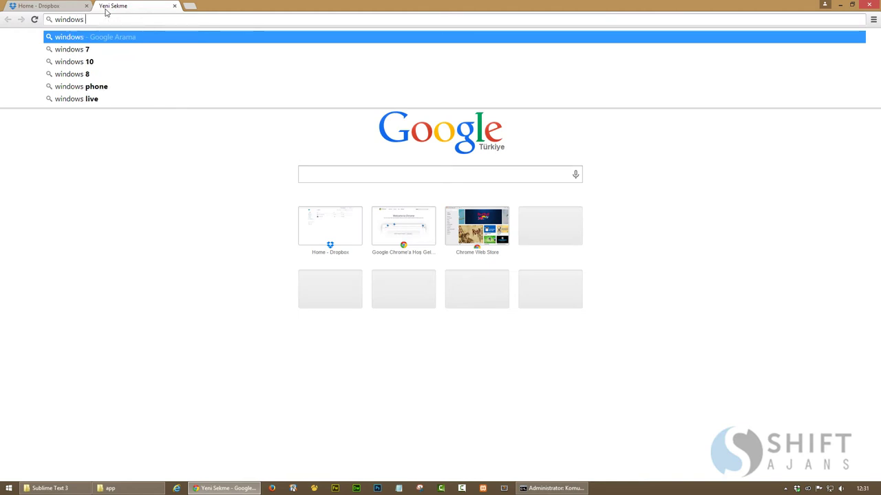
{"action": "type", "text": " make link cmd"}
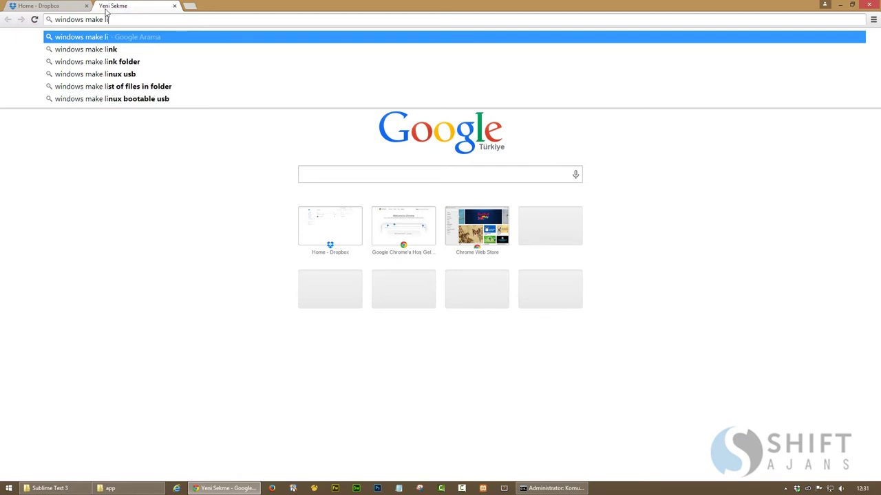
{"action": "key", "text": "Return"}
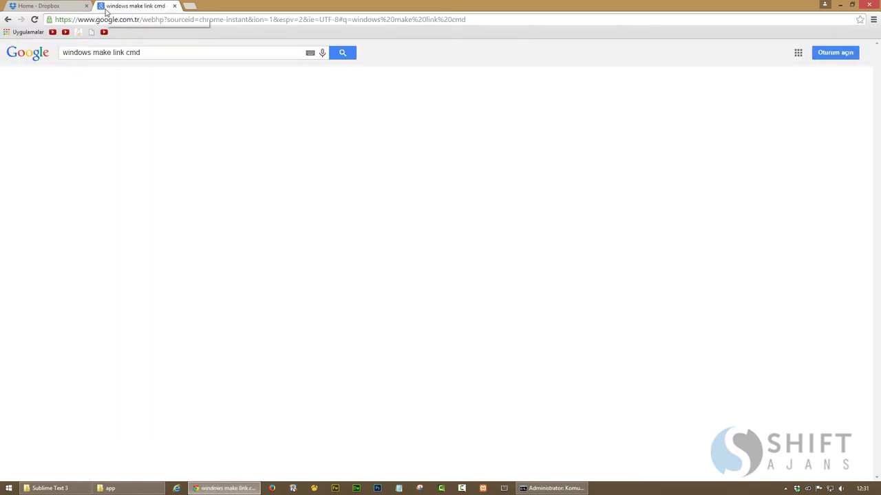
Read the Wikipedia and How-To Geek symlink pages, then go to YouTube
{"action": "left_click", "coordinate": [127, 124]}
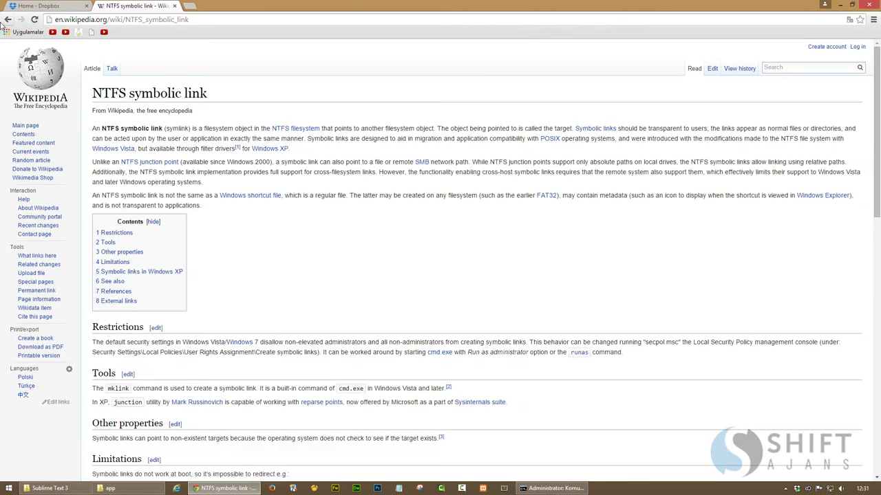
{"action": "key", "text": "BackSpace"}
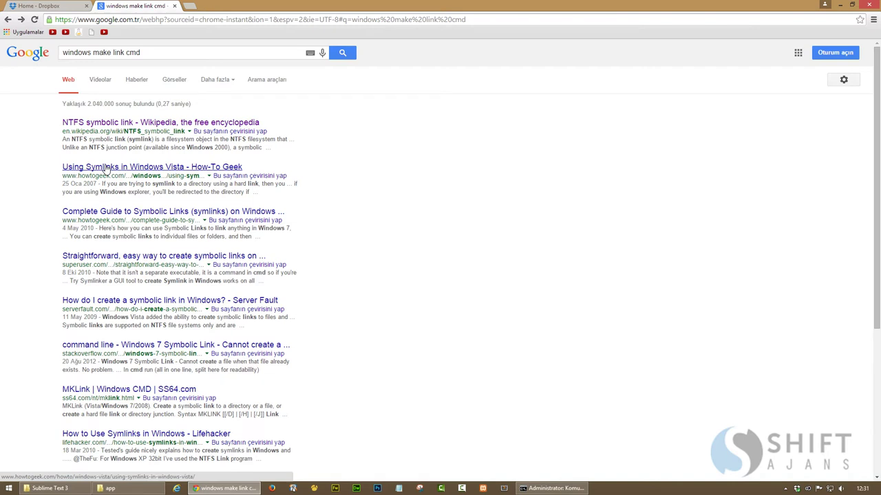
{"action": "left_click", "coordinate": [106, 167]}
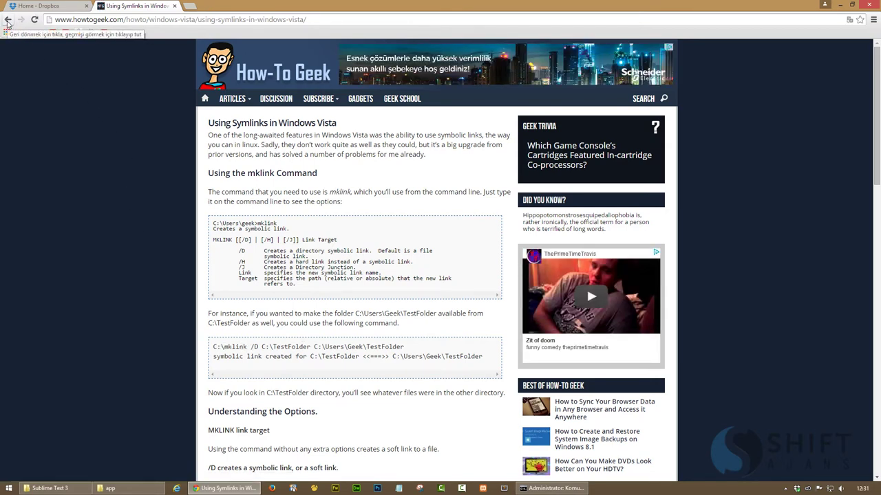
{"action": "left_click", "coordinate": [65, 31]}
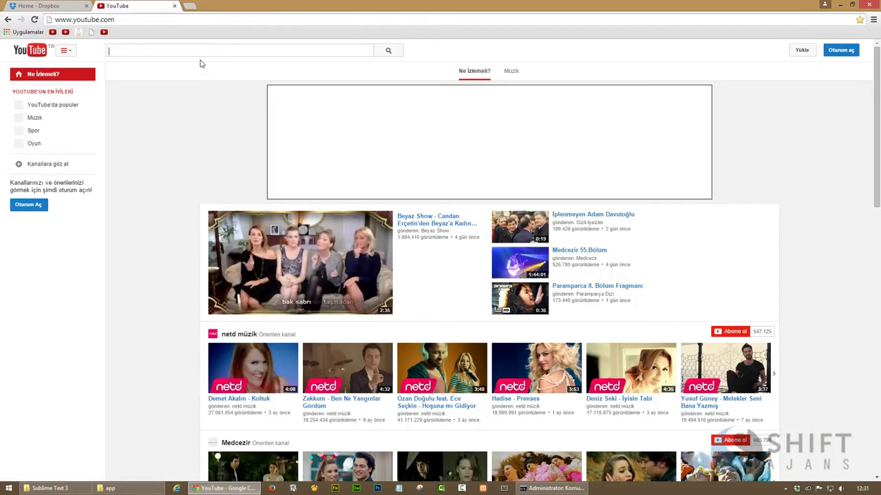
Search YouTube for 'windows mklink' and open the Create Symbolic Links in Windows video
{"action": "type", "text": "windows"}
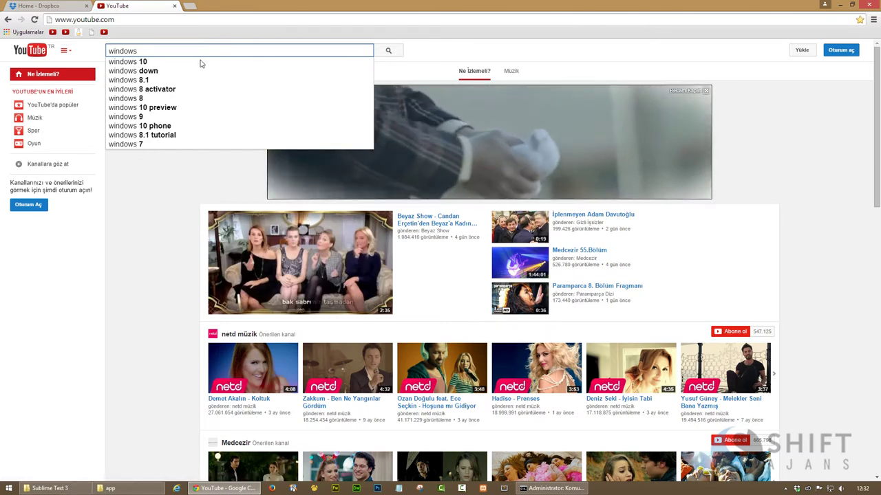
{"action": "type", "text": " sy"}
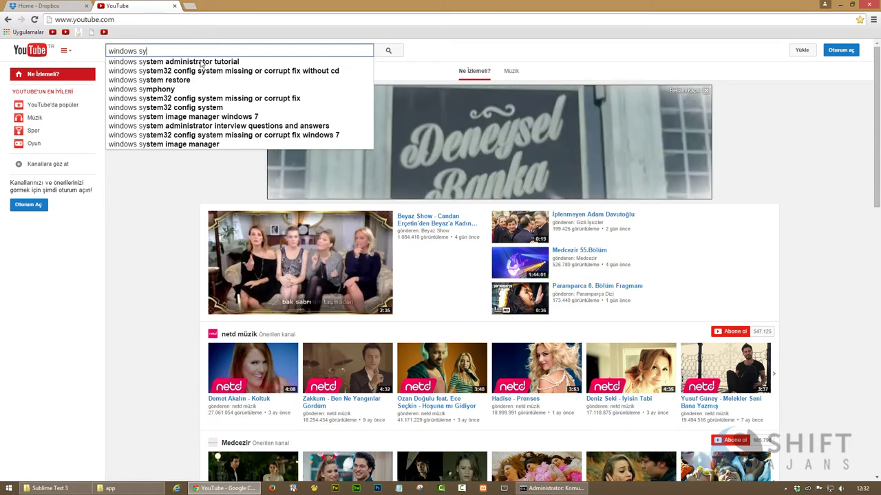
{"action": "key", "text": "BackSpace"}
{"action": "key", "text": "BackSpace"}
{"action": "type", "text": "m"}
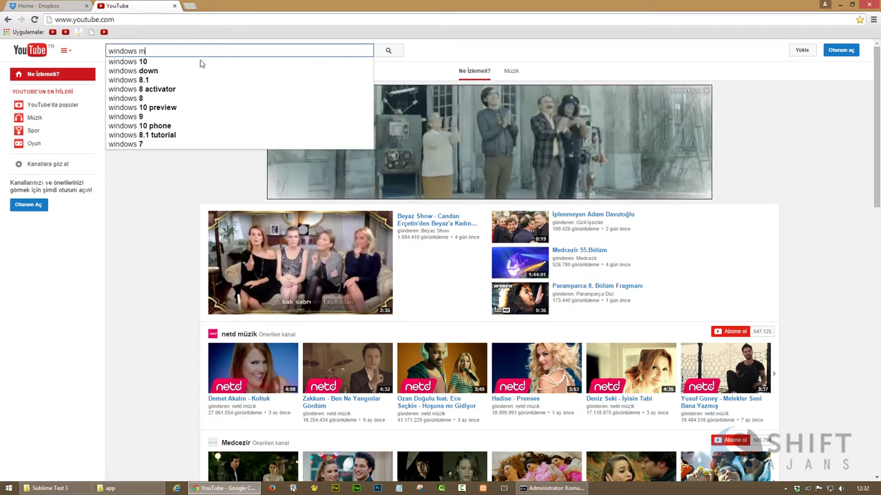
{"action": "type", "text": "klink"}
{"action": "key", "text": "Return"}
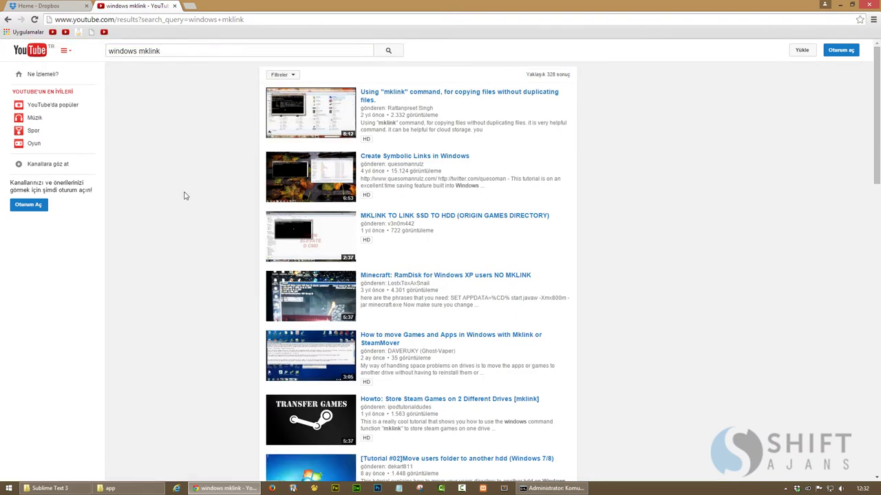
{"action": "left_click", "coordinate": [294, 186]}
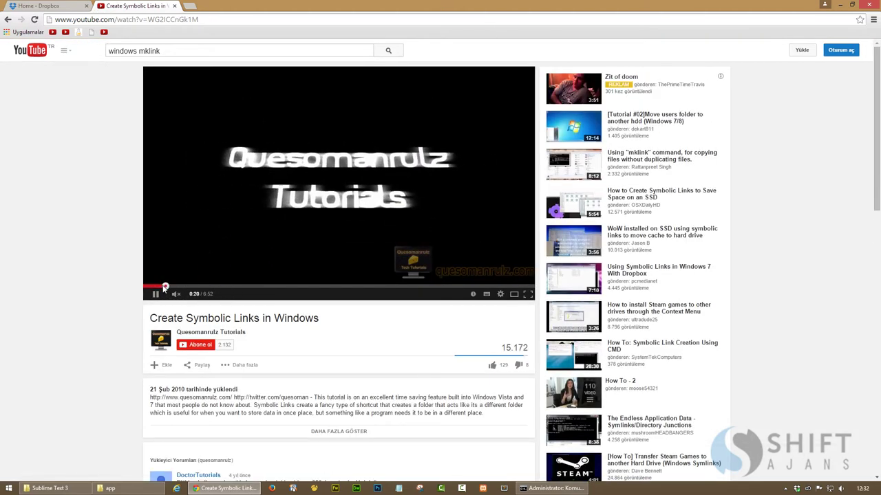
Seek the video to the mklink /d example and pause it there
{"action": "left_click", "coordinate": [166, 286]}
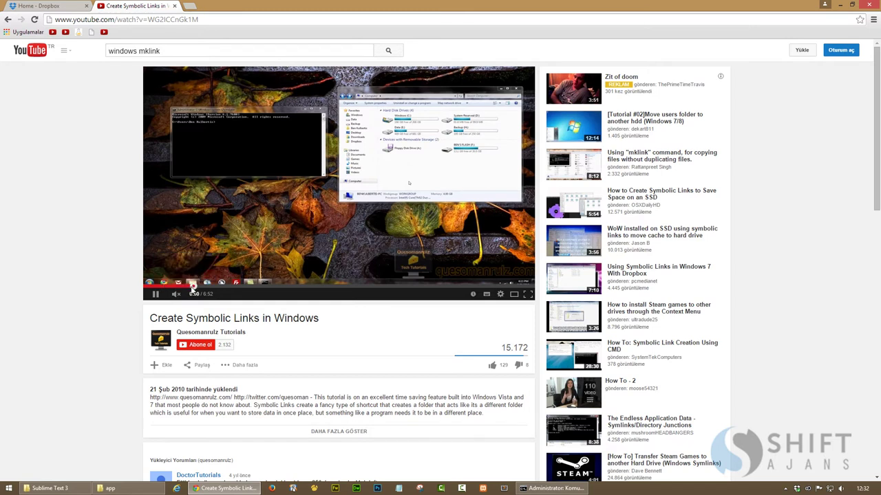
{"action": "left_click", "coordinate": [192, 288]}
{"action": "left_click", "coordinate": [232, 286]}
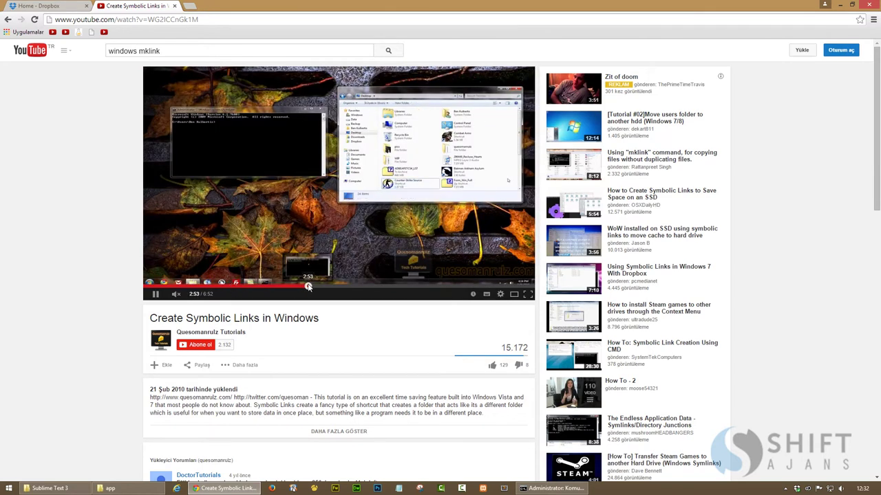
{"action": "left_click", "coordinate": [308, 286]}
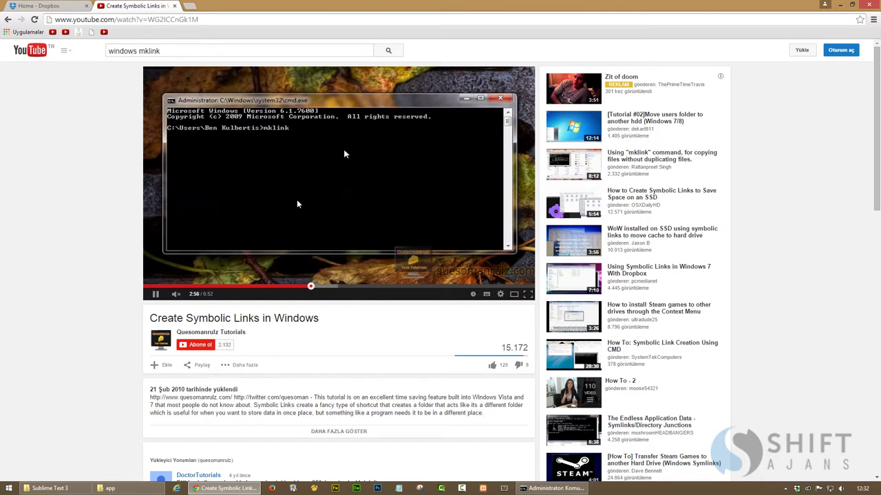
{"action": "left_click", "coordinate": [332, 286]}
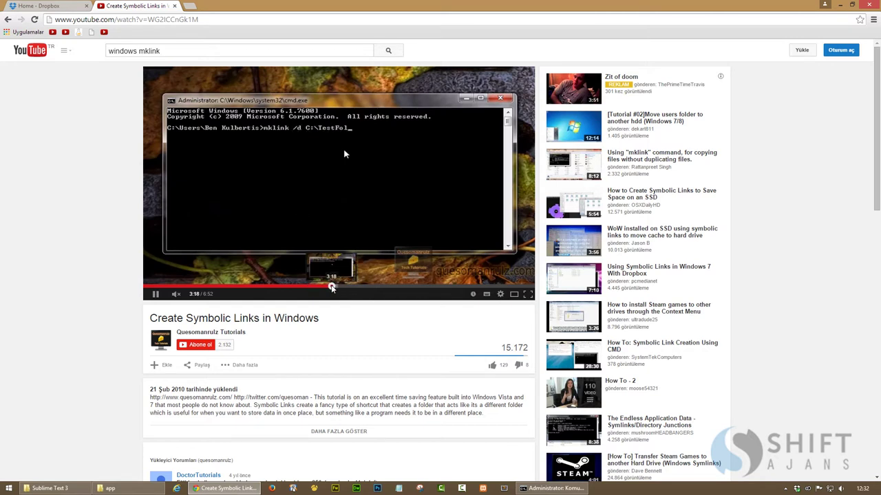
{"action": "left_click", "coordinate": [300, 173]}
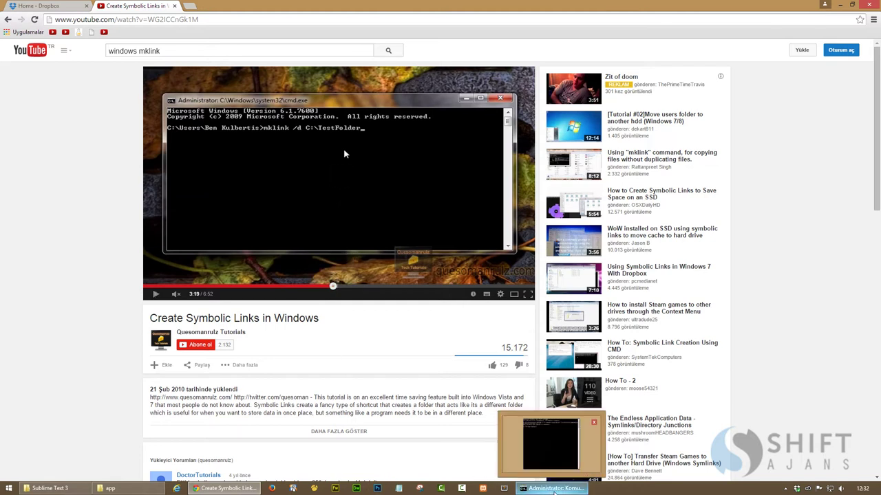
{"action": "left_click", "coordinate": [554, 490]}
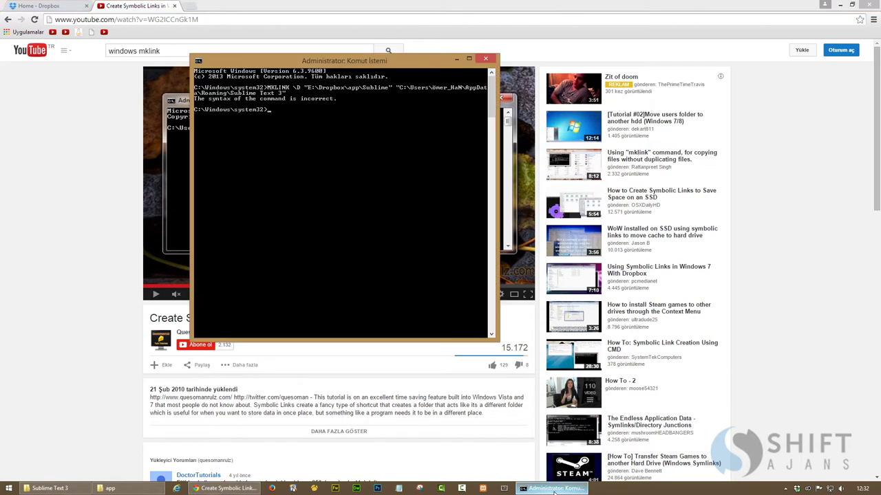
Rerun the previous MKLINK command with the switch corrected from \D to /D
{"action": "key", "text": "Up"}
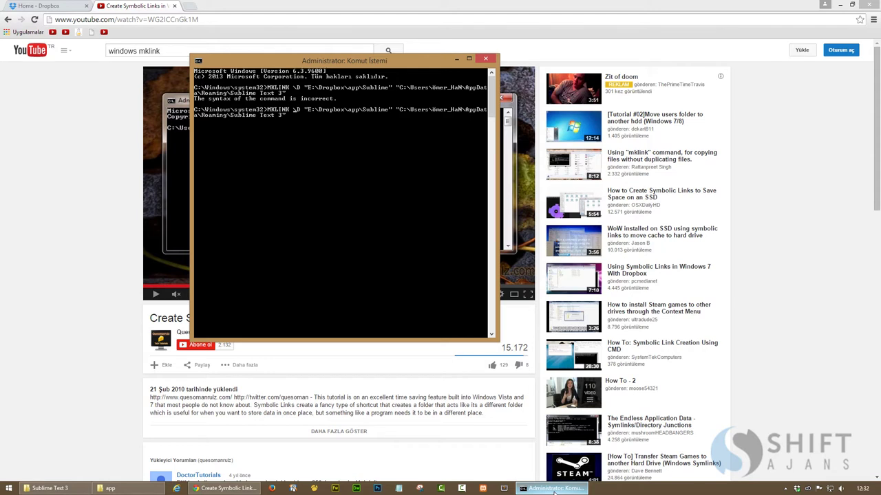
{"action": "key", "text": "BackSpace"}
{"action": "key", "text": "Delete"}
{"action": "type", "text": "/"}
{"action": "key", "text": "Return"}
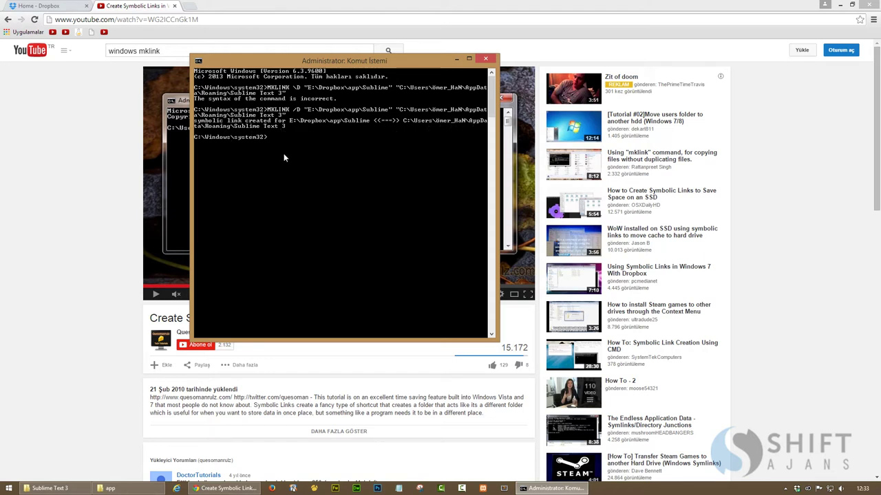
Clear the console with cls and close the command window
{"action": "type", "text": "cls"}
{"action": "key", "text": "Return"}
{"action": "key", "text": "alt+F4"}
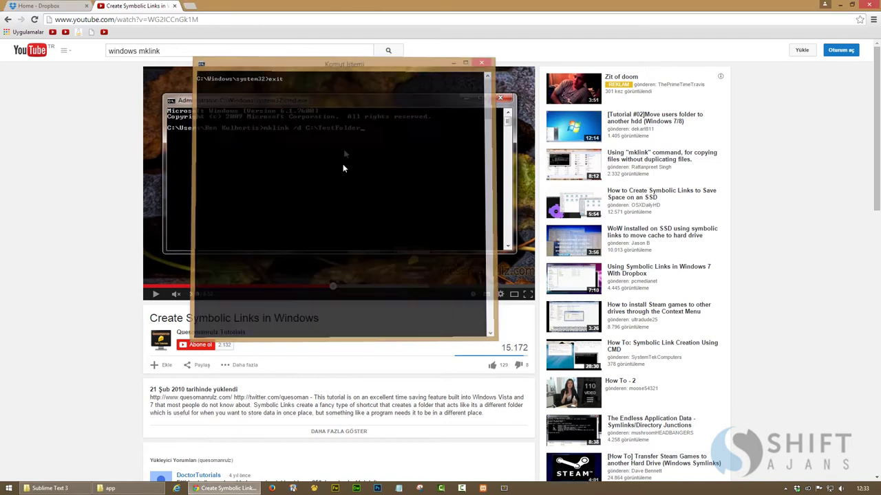
Close the YouTube tab and open Dropbox's app\Sublime folder to check its Installed Packages, Local and Packages
{"action": "left_click", "coordinate": [173, 5]}
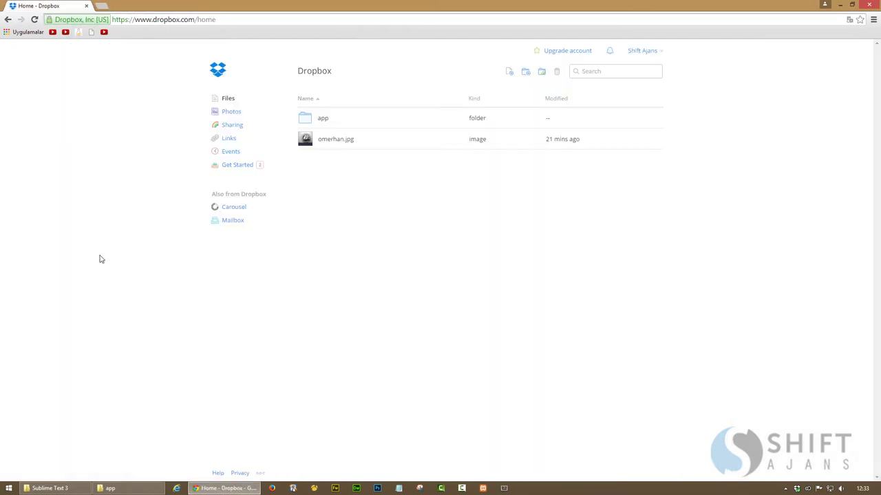
{"action": "left_click", "coordinate": [127, 489]}
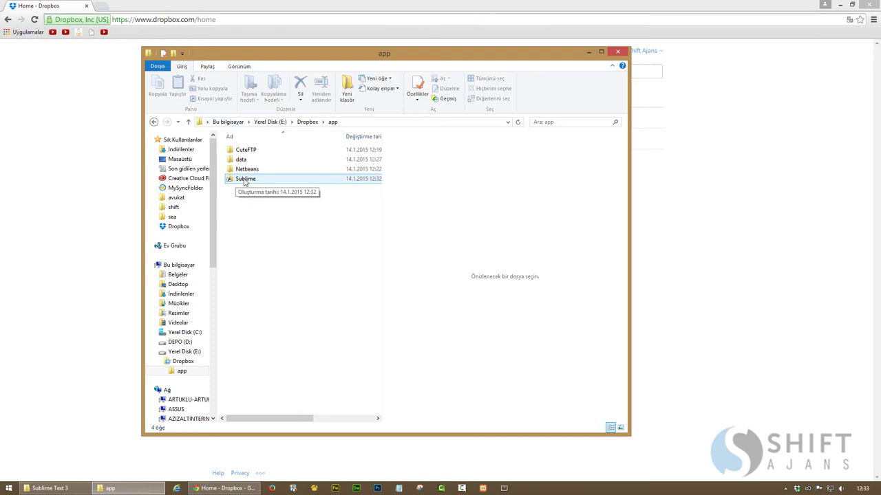
{"action": "double_click", "coordinate": [245, 181]}
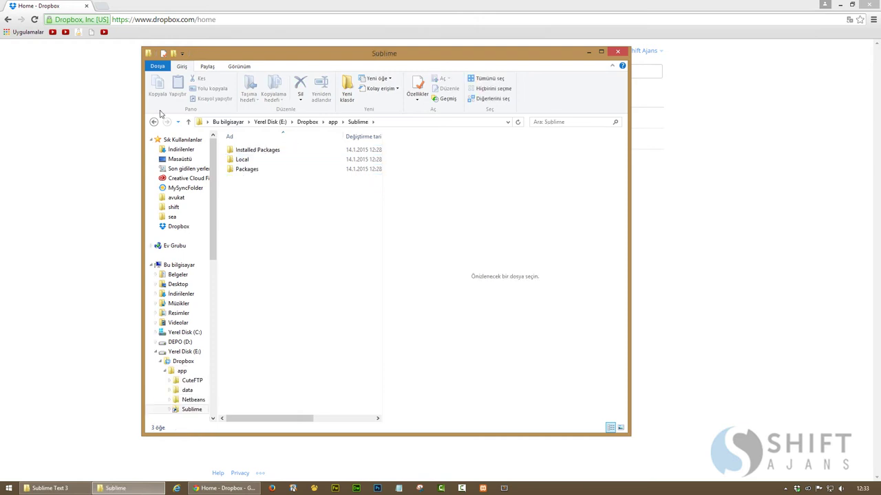
{"action": "left_click", "coordinate": [153, 121]}
{"action": "double_click", "coordinate": [243, 180]}
{"action": "mouse_move", "coordinate": [798, 491]}
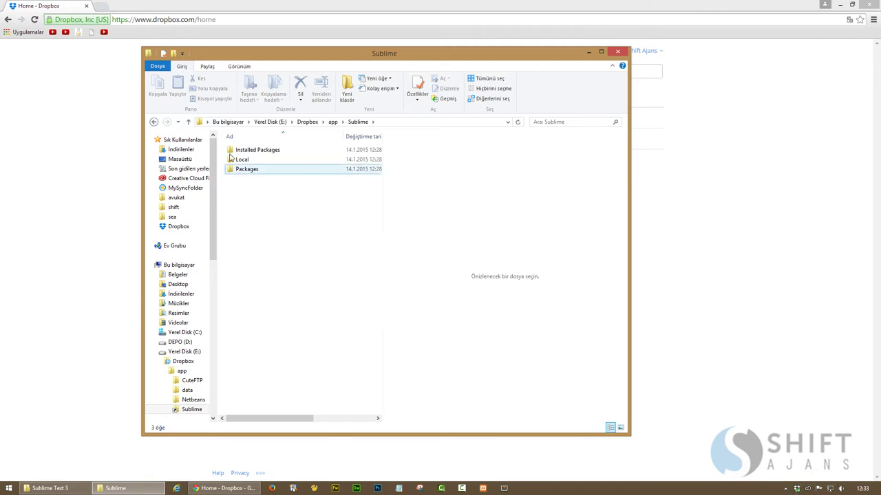
{"action": "left_click", "coordinate": [332, 122]}
{"action": "double_click", "coordinate": [244, 181]}
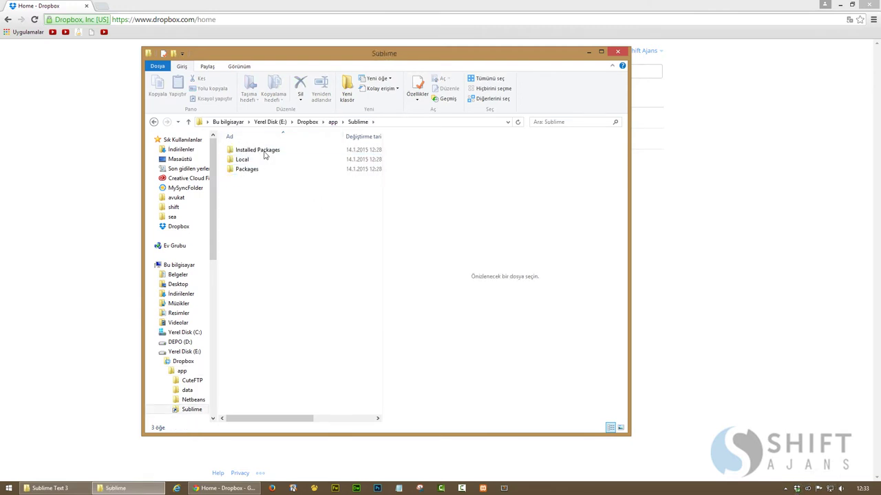
Close the Sublime folder window and minimize Chrome
{"action": "left_click", "coordinate": [601, 52]}
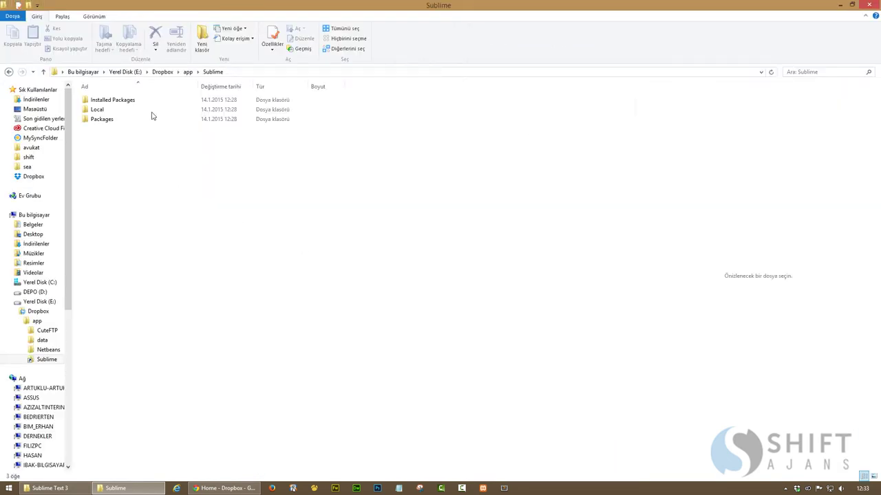
{"action": "left_click", "coordinate": [865, 4]}
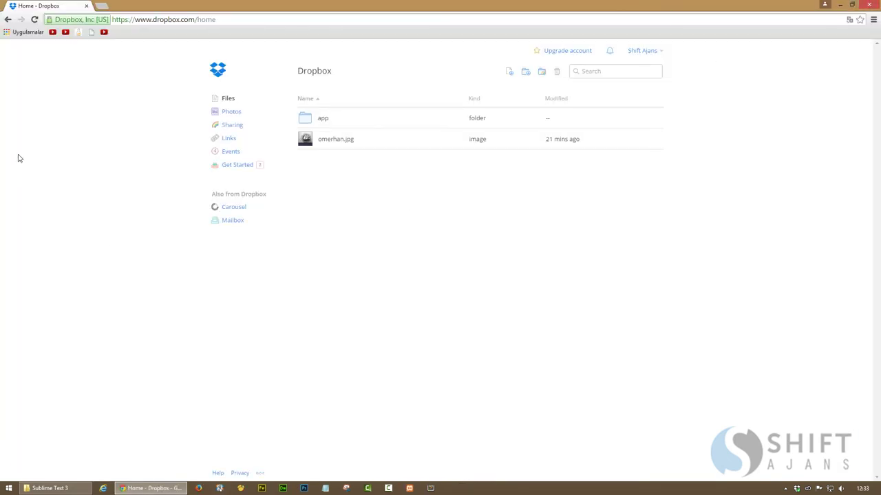
{"action": "left_click", "coordinate": [157, 490]}
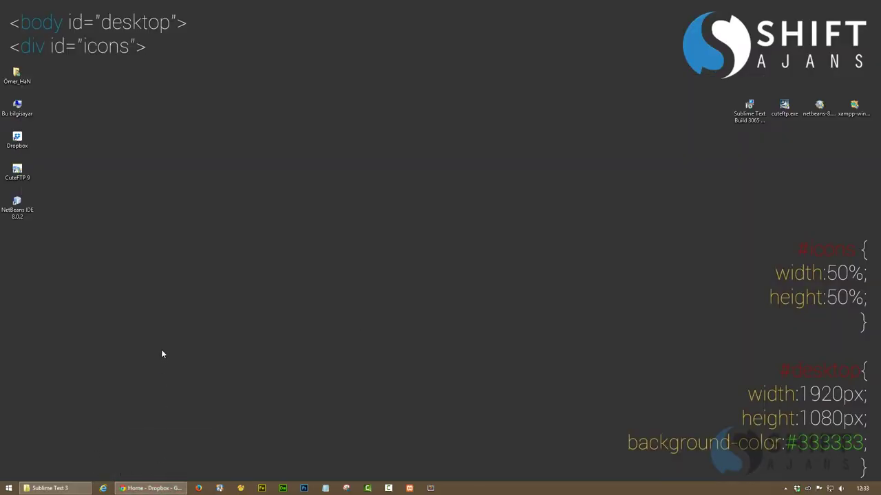
Launch NetBeans, accept usage statistics, maximise it and open Tools > Plugins
{"action": "double_click", "coordinate": [17, 205]}
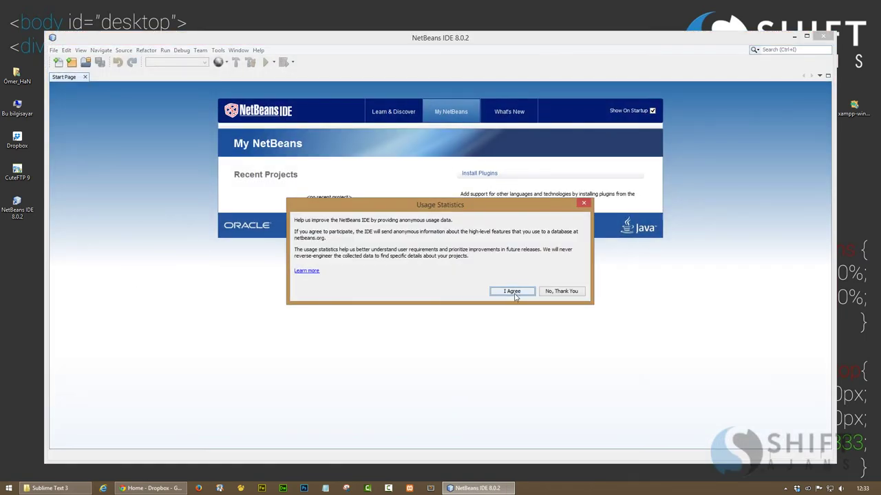
{"action": "left_click", "coordinate": [516, 295]}
{"action": "double_click", "coordinate": [402, 39]}
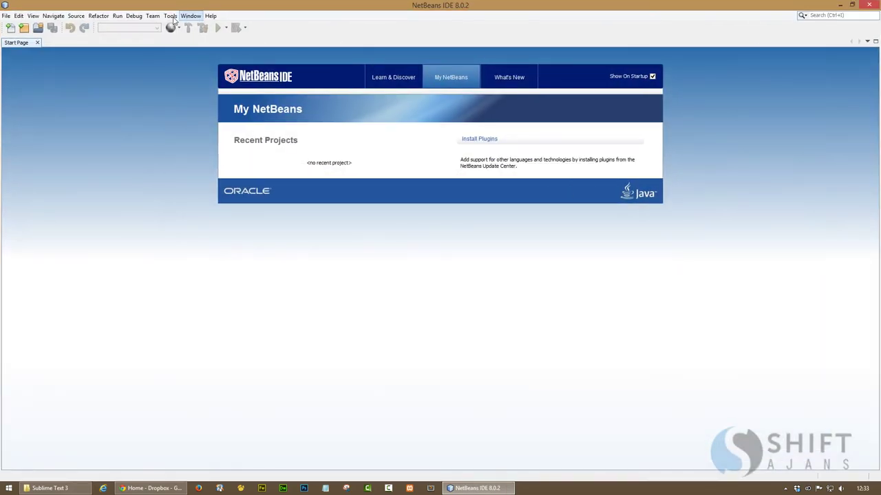
{"action": "left_click", "coordinate": [170, 16]}
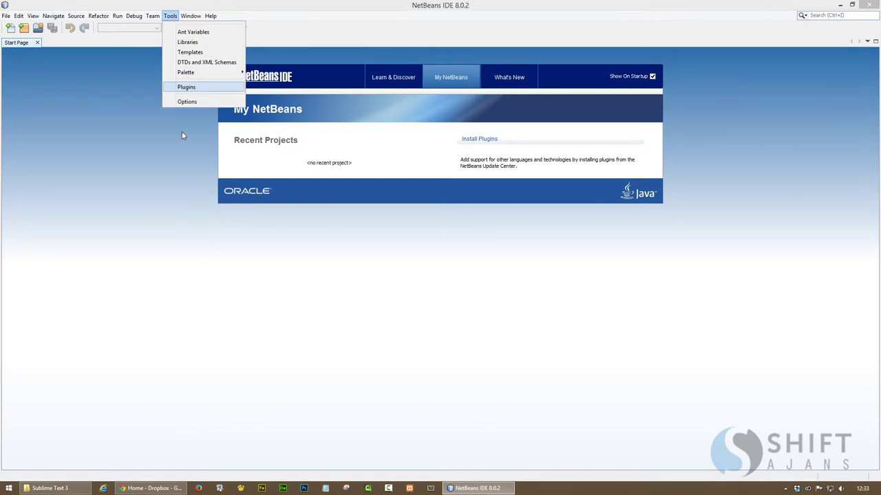
{"action": "left_click", "coordinate": [185, 86]}
{"action": "left_click", "coordinate": [153, 488]}
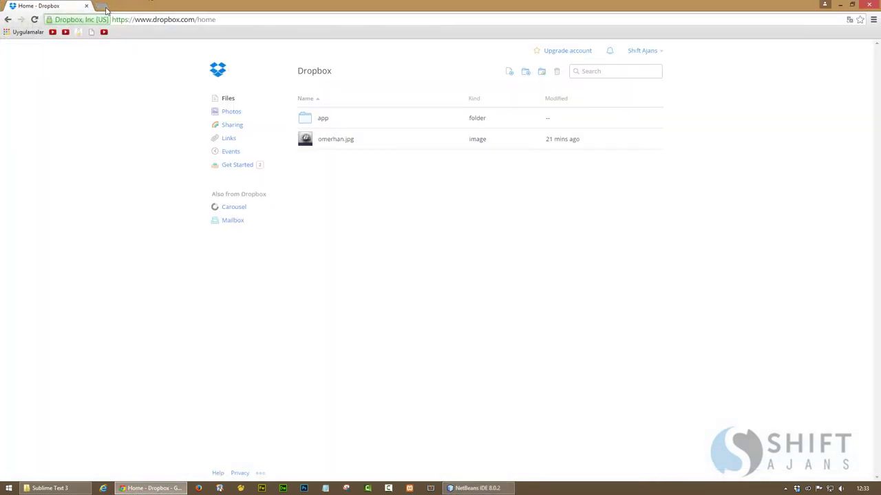
Search 'emmet for netbeans' and download the Emmet plugin .nbm from plugins.netbeans.org
{"action": "left_click", "coordinate": [102, 5]}
{"action": "type", "text": "emmet "}
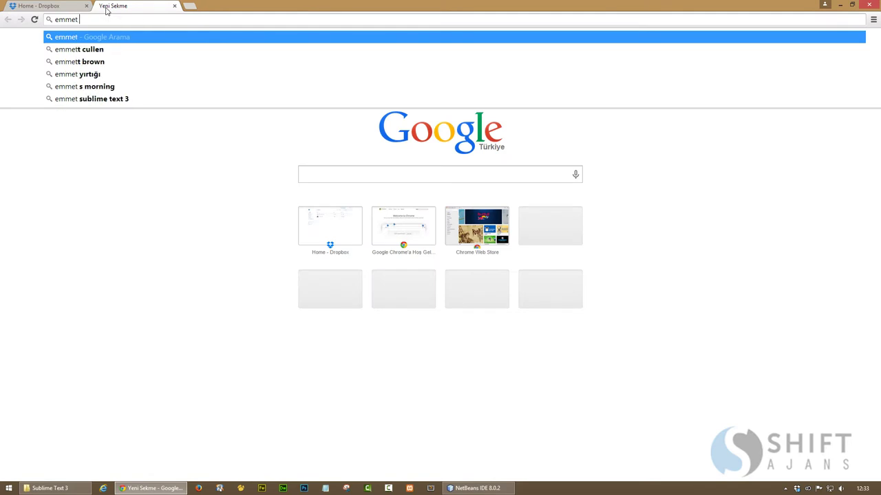
{"action": "type", "text": "for"}
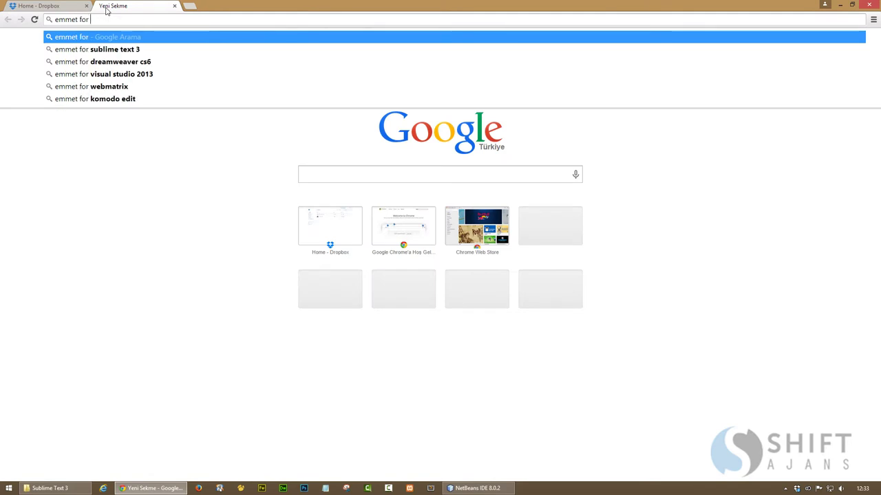
{"action": "type", "text": " netbea"}
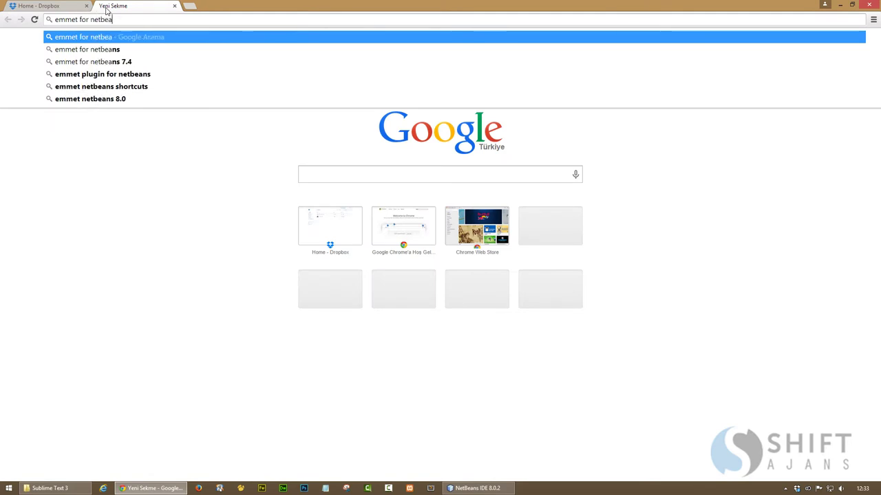
{"action": "type", "text": "ns"}
{"action": "key", "text": "Return"}
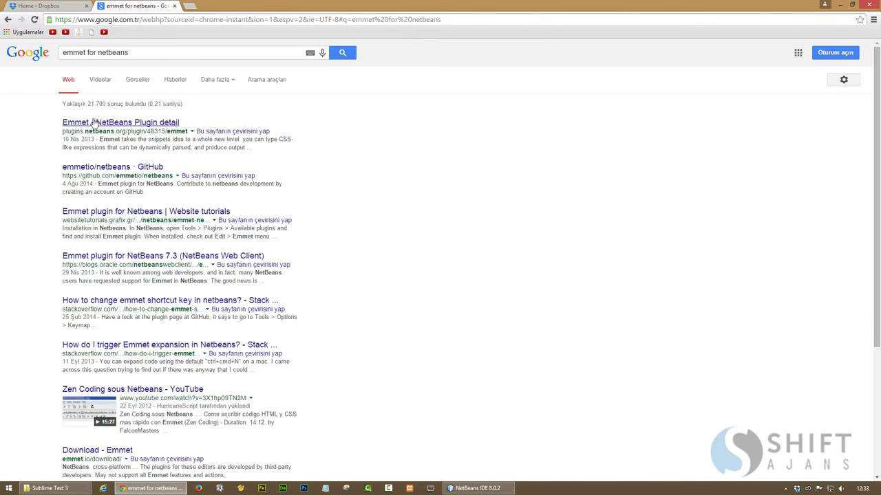
{"action": "left_click", "coordinate": [102, 124]}
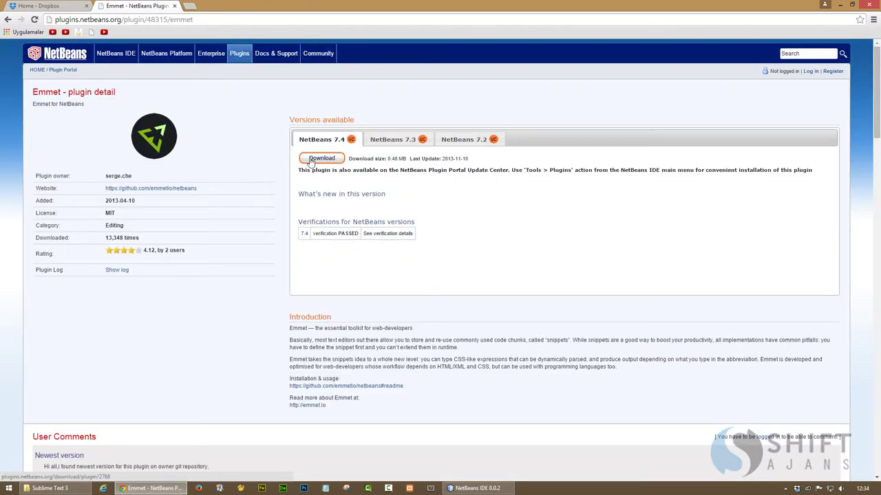
{"action": "left_click", "coordinate": [310, 159]}
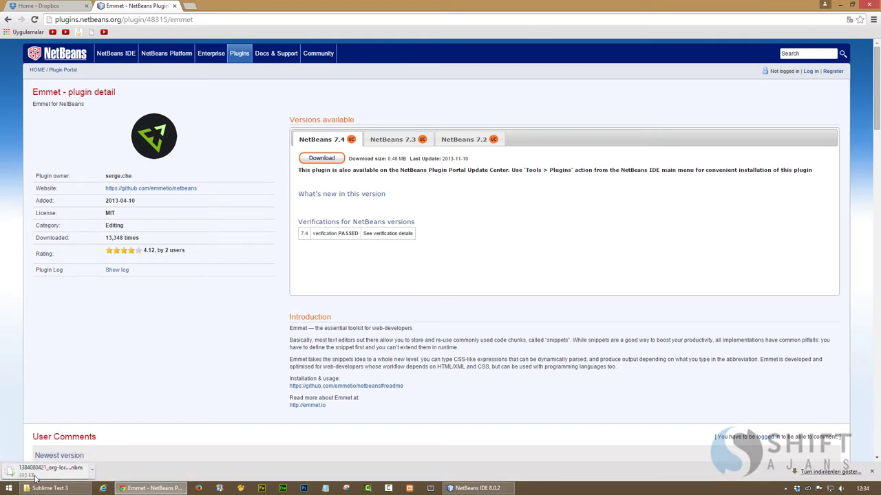
{"action": "left_click", "coordinate": [480, 489]}
In Plugins > Downloaded, add the Emmet .nbm file from the Downloads folder
{"action": "left_click", "coordinate": [333, 136]}
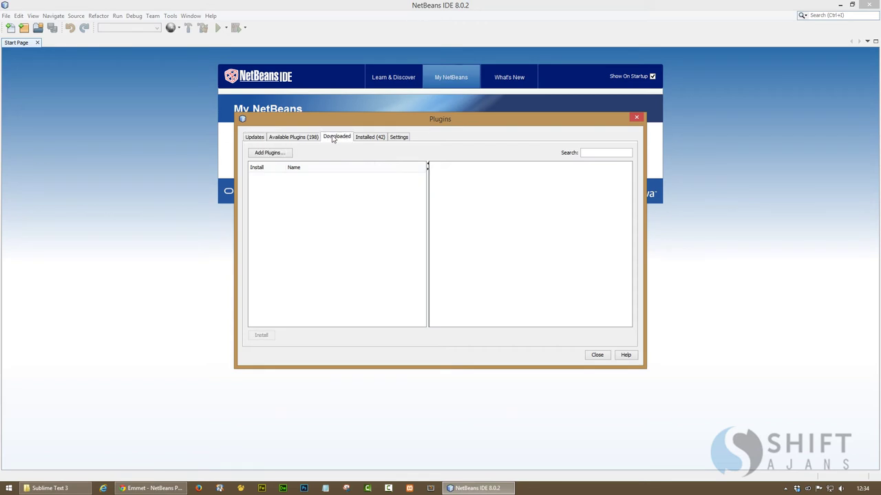
{"action": "left_click", "coordinate": [273, 154]}
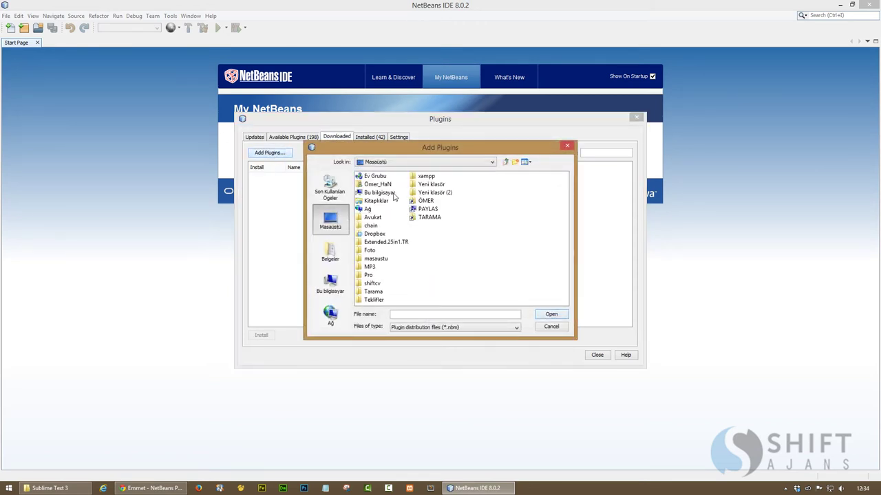
{"action": "double_click", "coordinate": [378, 184]}
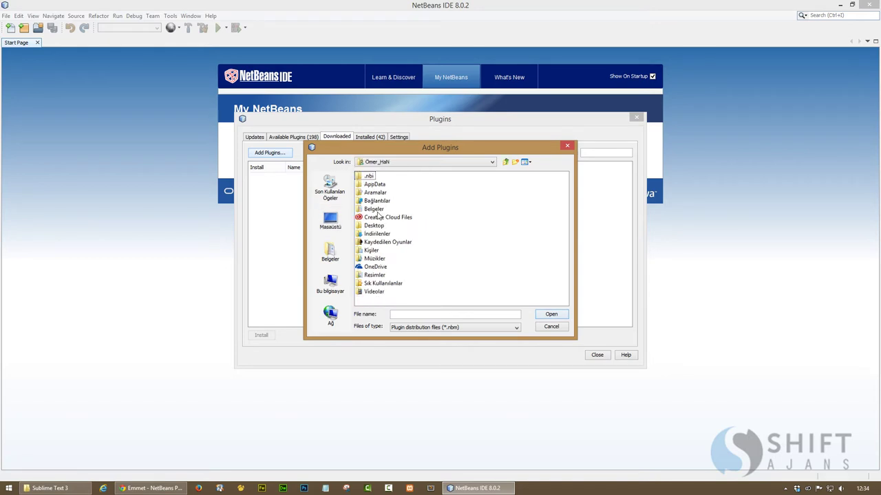
{"action": "double_click", "coordinate": [377, 234]}
{"action": "double_click", "coordinate": [379, 179]}
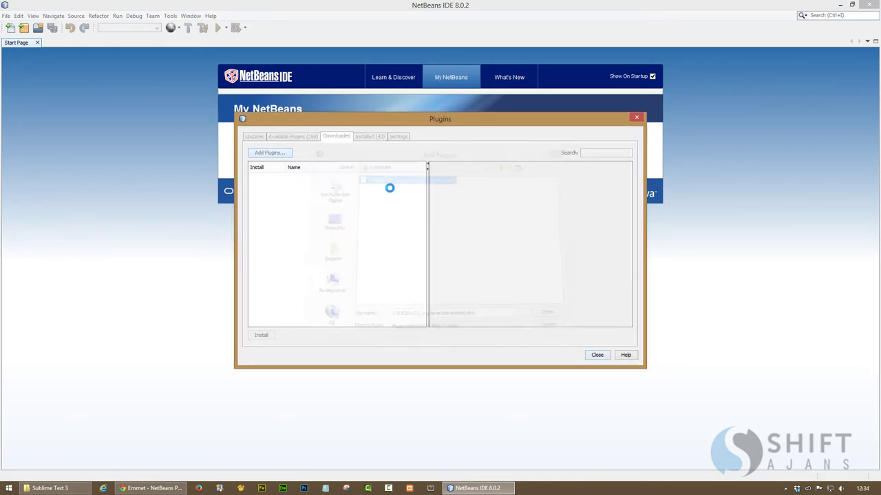
Install Emmet, accepting the license and unsigned certificate, then restart the IDE
{"action": "left_click", "coordinate": [261, 336]}
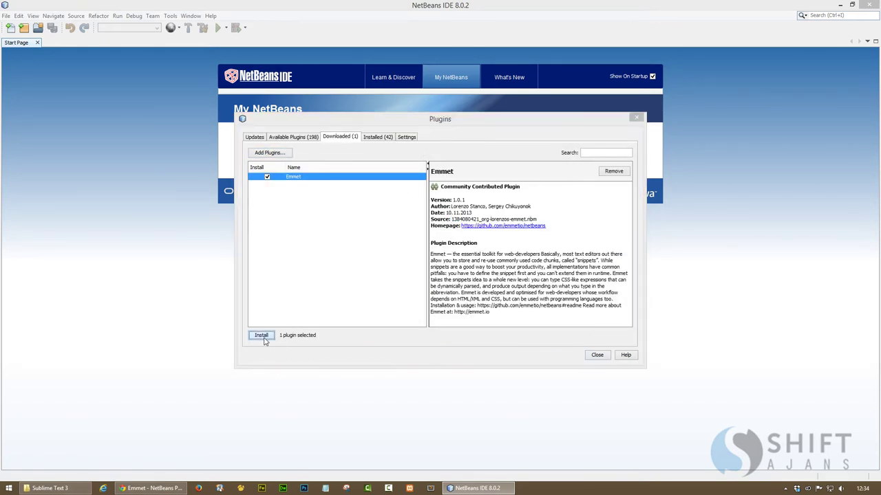
{"action": "left_click", "coordinate": [474, 338]}
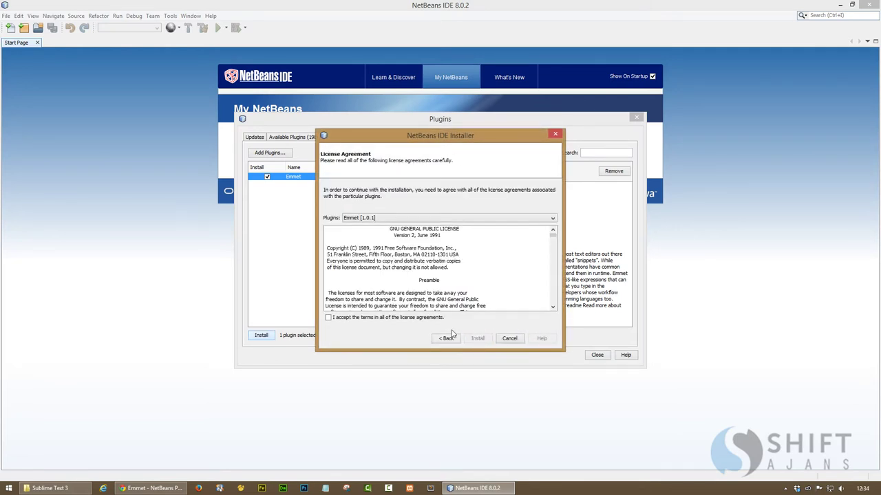
{"action": "left_click", "coordinate": [362, 318]}
{"action": "left_click", "coordinate": [478, 339]}
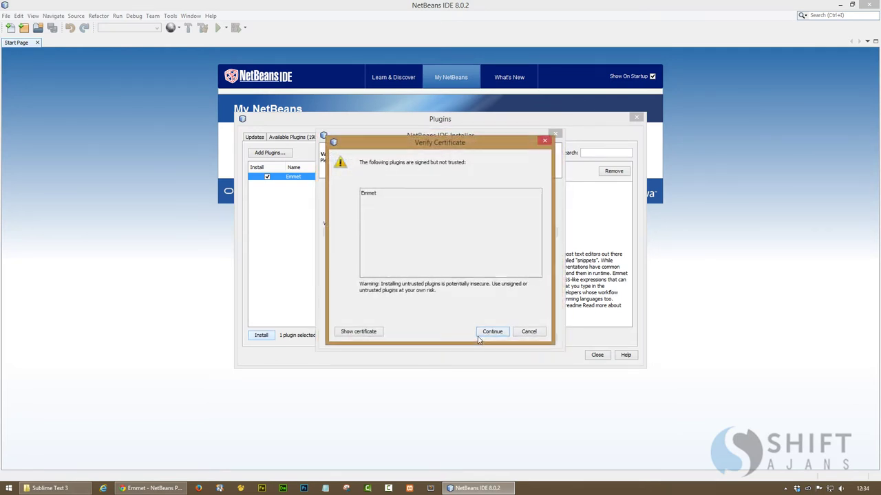
{"action": "left_click", "coordinate": [493, 334]}
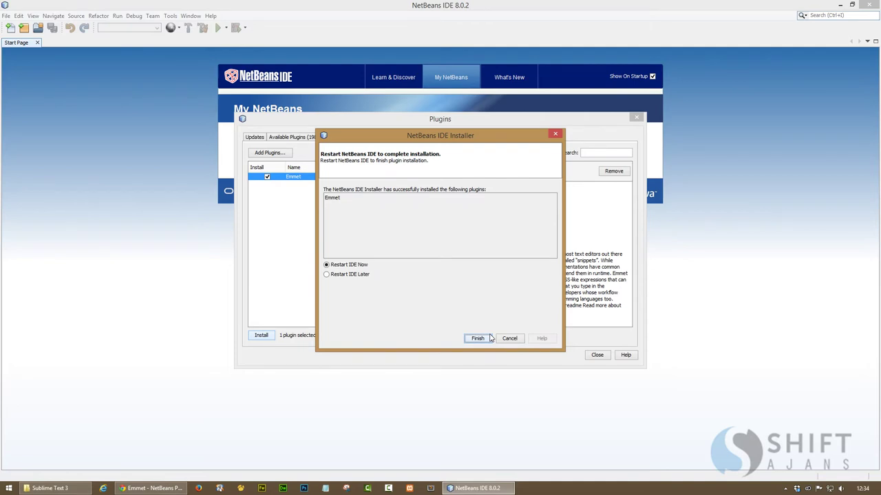
{"action": "left_click", "coordinate": [488, 338]}
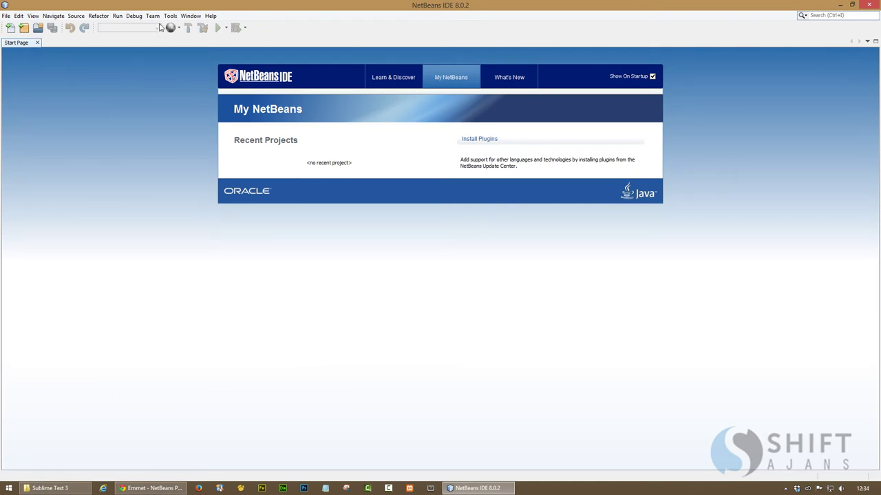
Show the Projects panel and narrow its width
{"action": "left_click", "coordinate": [186, 20]}
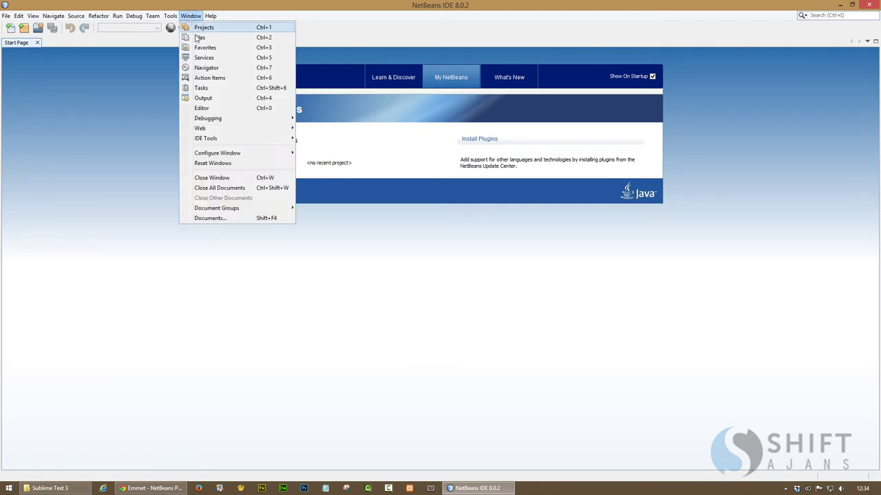
{"action": "left_click", "coordinate": [197, 29]}
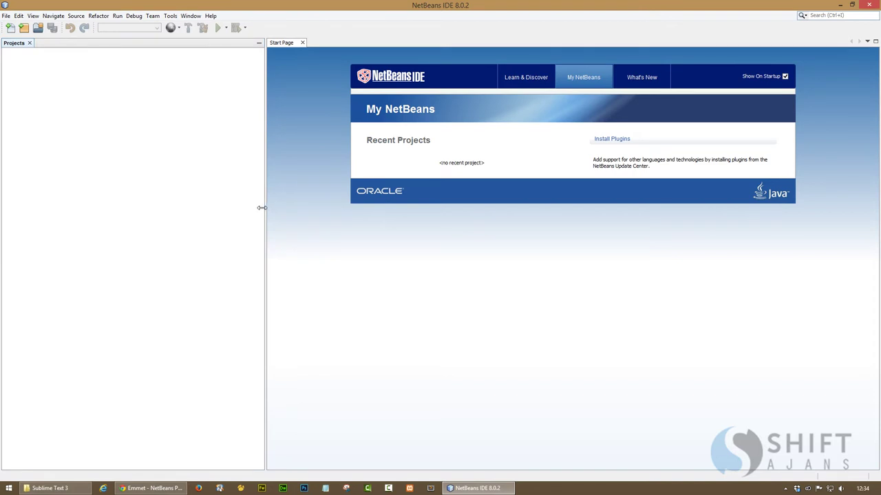
{"action": "left_click_drag", "start_coordinate": [262, 207], "coordinate": [151, 198]}
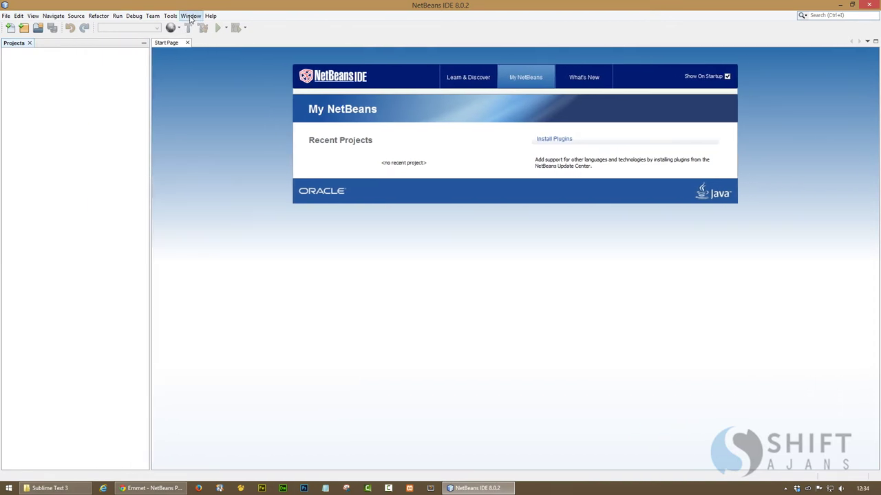
In Options > Keymap, find Shift+TAB's owner and remove it from Delete Tab
{"action": "left_click", "coordinate": [172, 17]}
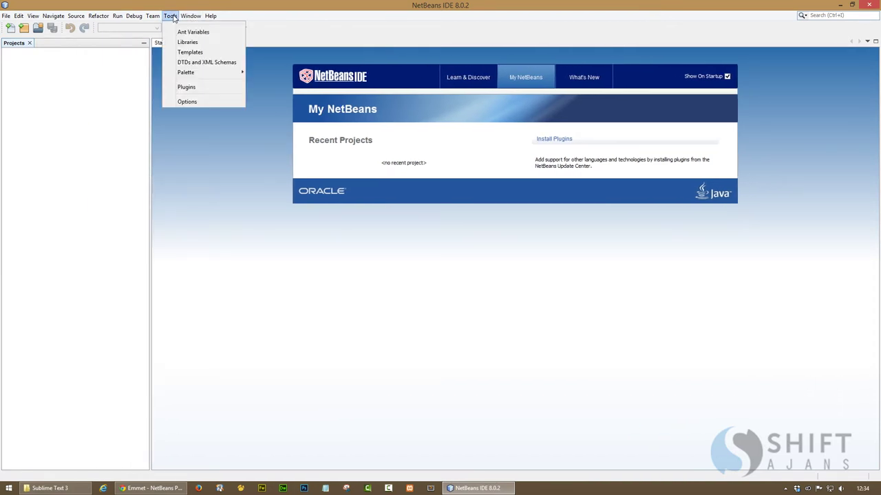
{"action": "left_click", "coordinate": [196, 103]}
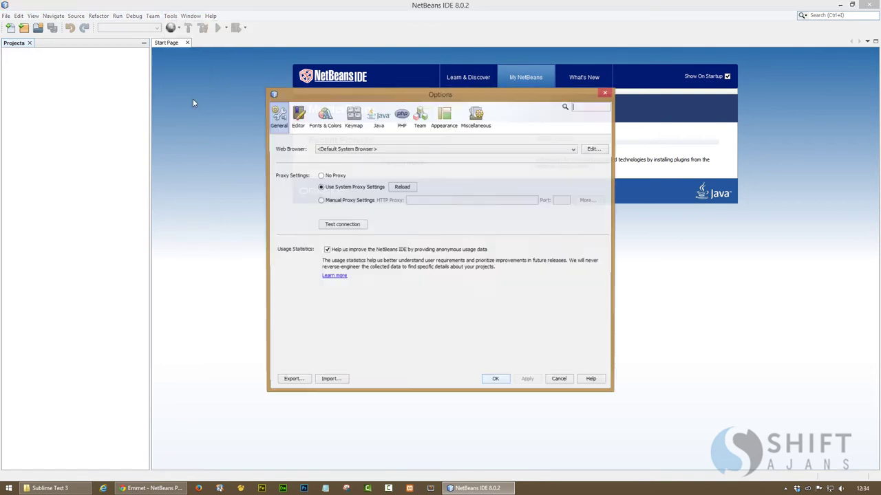
{"action": "left_click", "coordinate": [353, 121]}
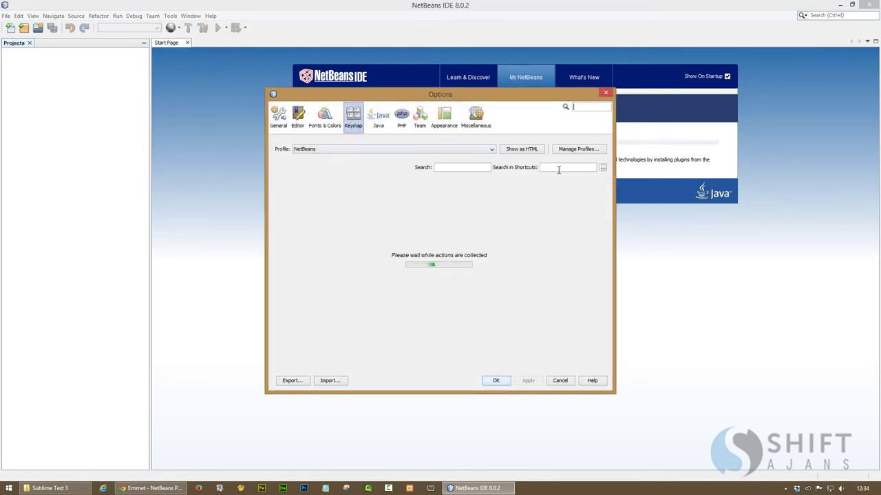
{"action": "left_click", "coordinate": [556, 167]}
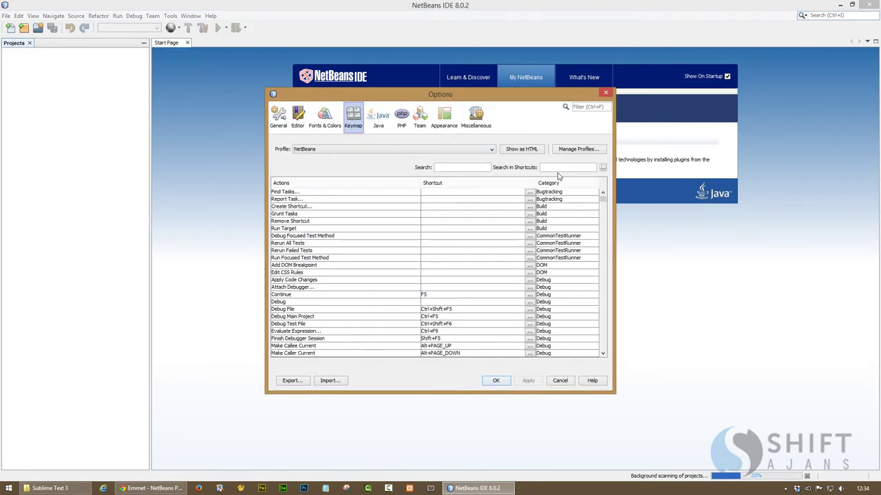
{"action": "key", "text": "ctrl+alt+n"}
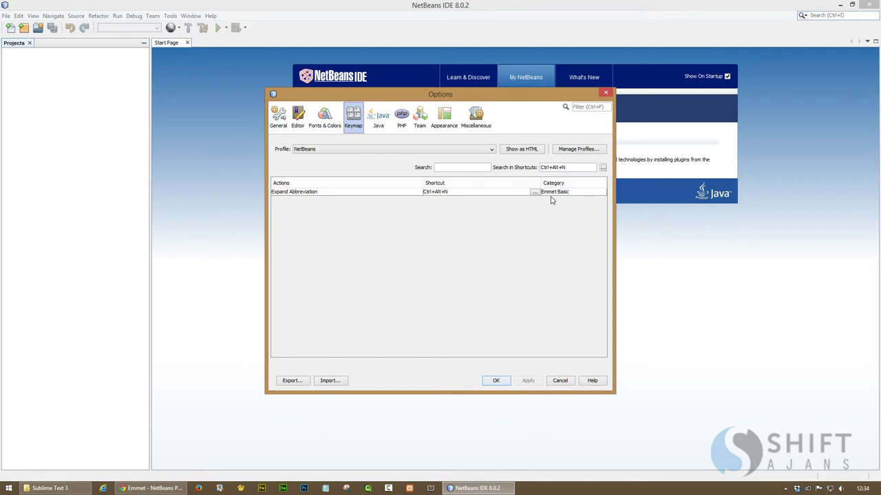
{"action": "key", "text": "BackSpace"}
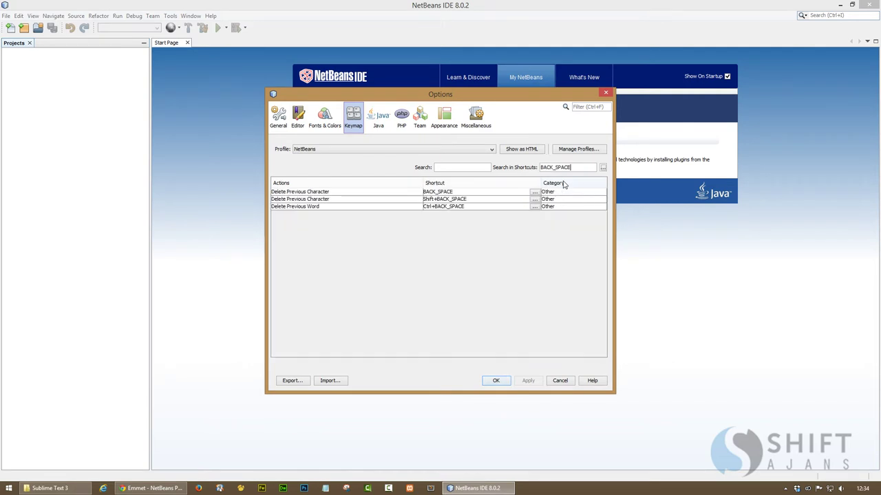
{"action": "key", "text": "BackSpace"}
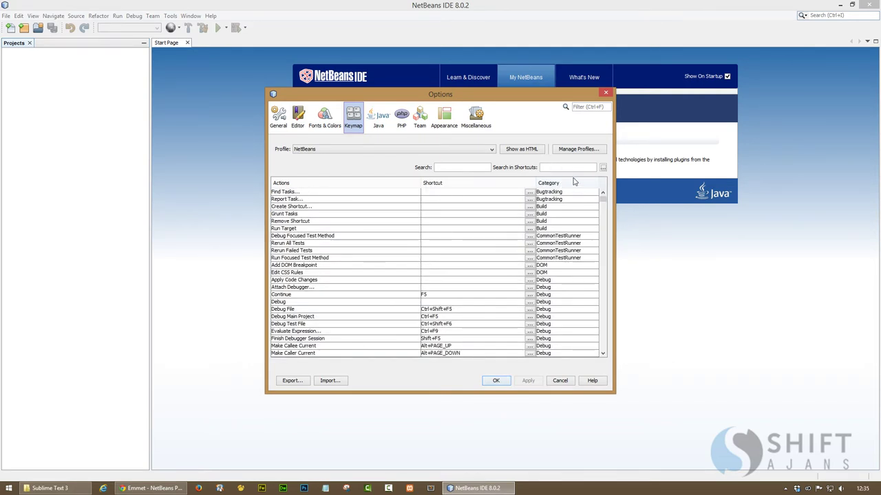
{"action": "key", "text": "shift"}
{"action": "left_click", "coordinate": [603, 168]}
{"action": "left_click", "coordinate": [633, 178]}
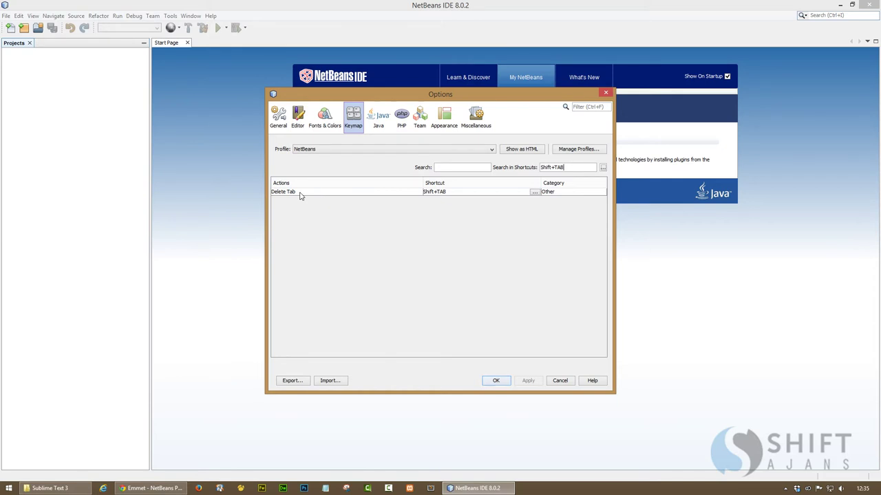
{"action": "left_click", "coordinate": [534, 193]}
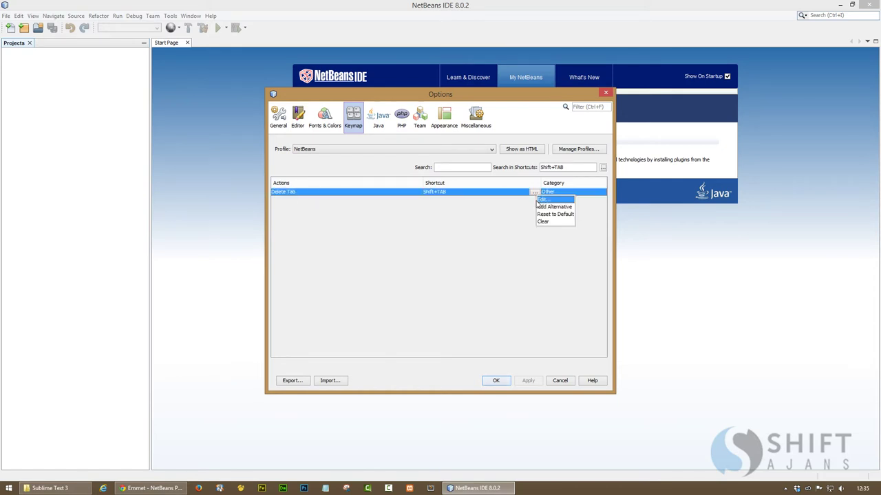
{"action": "left_click", "coordinate": [537, 224]}
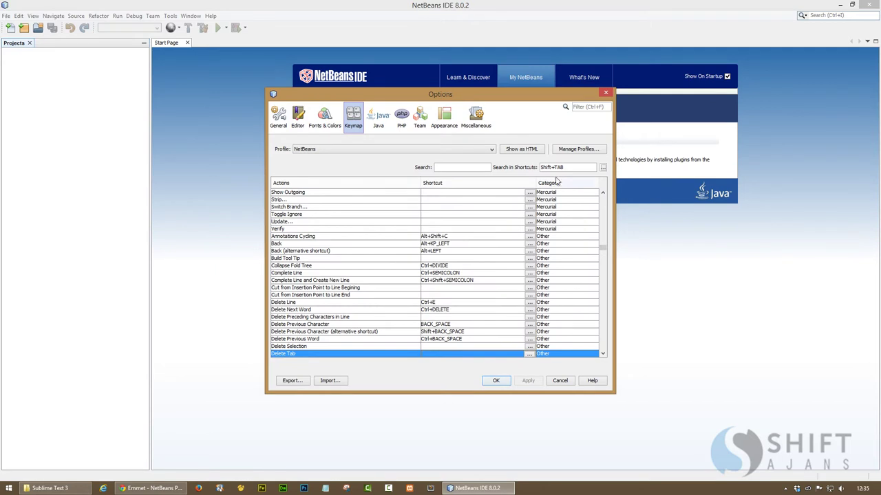
Add Shift+TAB as an alternative shortcut for Ctrl+Alt+N's Expand Abbreviation and save with OK
{"action": "double_click", "coordinate": [557, 167]}
{"action": "key", "text": "BackSpace"}
{"action": "key", "text": "BackSpace"}
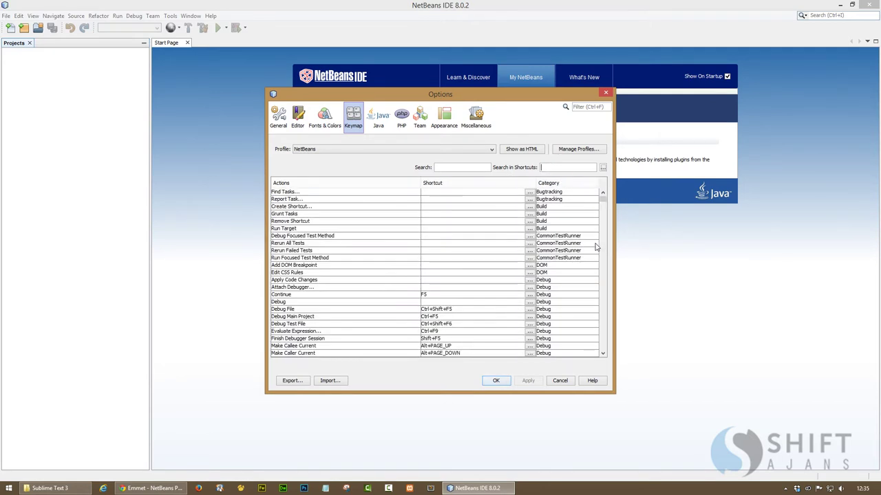
{"action": "key", "text": "ctrl+alt+n"}
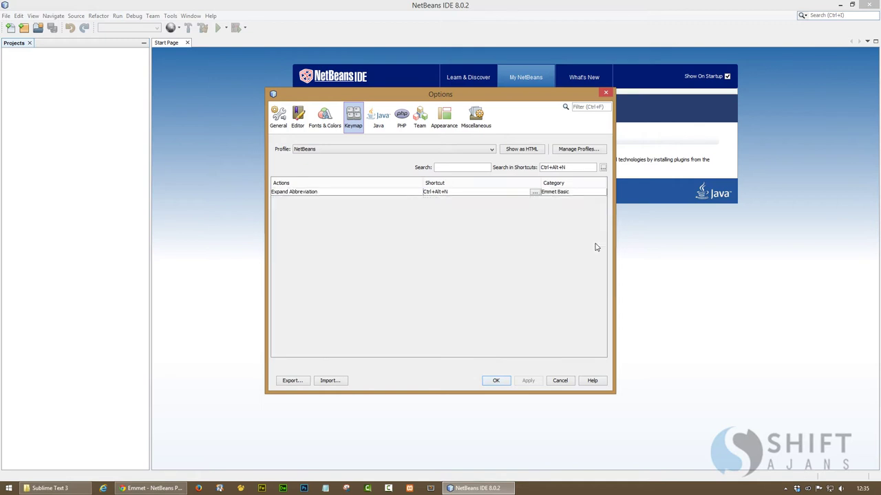
{"action": "left_click", "coordinate": [535, 193]}
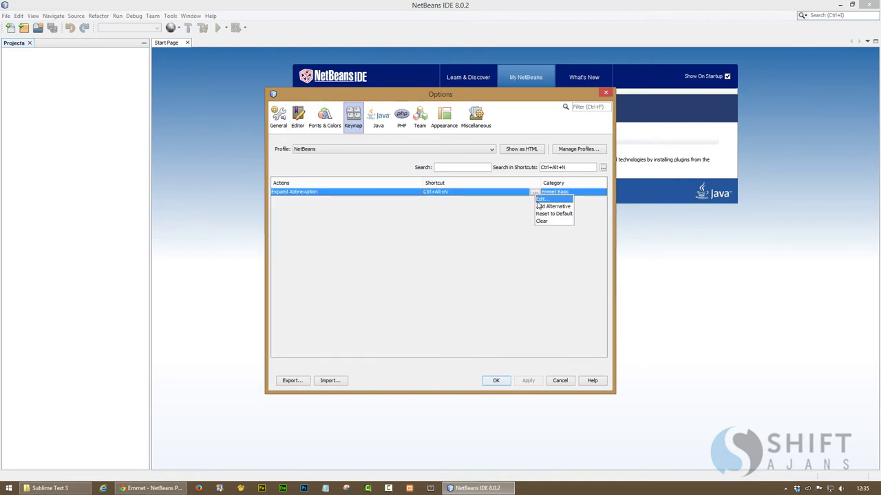
{"action": "left_click", "coordinate": [552, 206]}
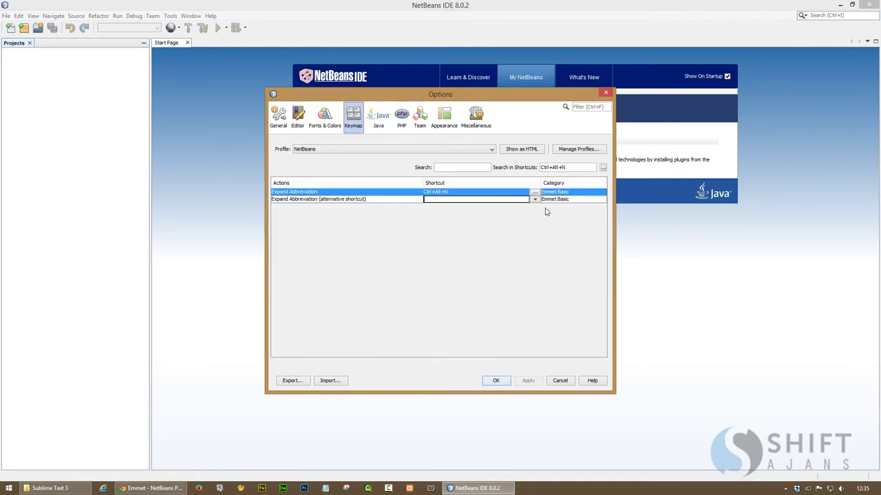
{"action": "key", "text": "shift"}
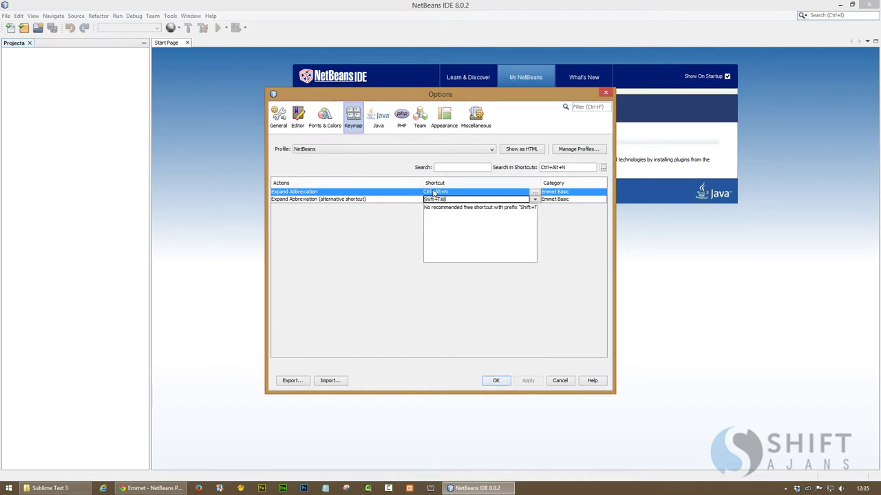
{"action": "left_click", "coordinate": [500, 381]}
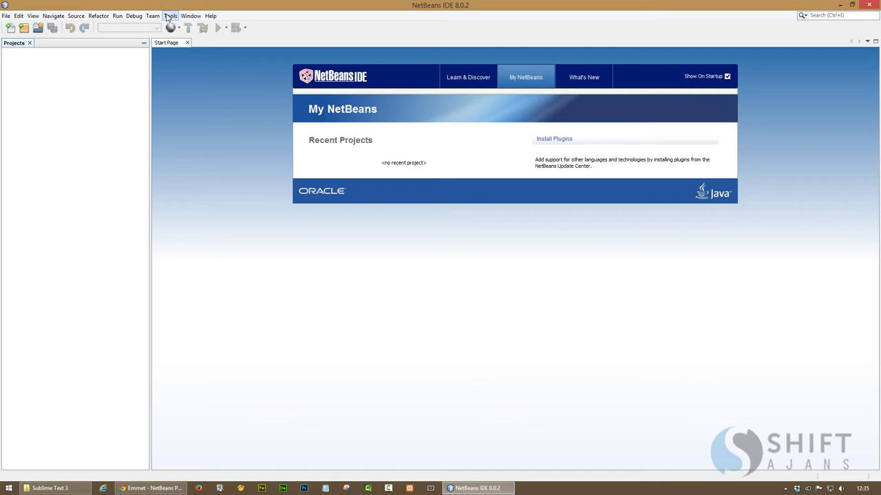
Start a new PHP Application project from the Projects panel
{"action": "right_click", "coordinate": [63, 77]}
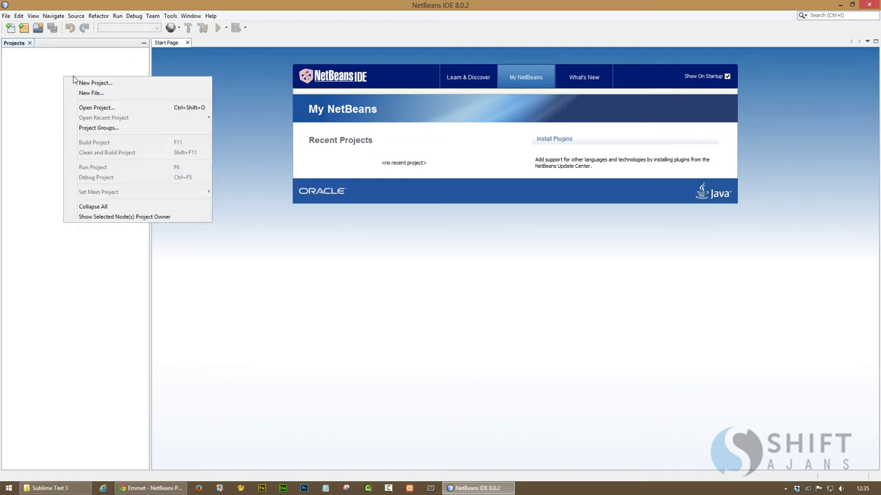
{"action": "left_click", "coordinate": [117, 102]}
{"action": "left_click", "coordinate": [398, 192]}
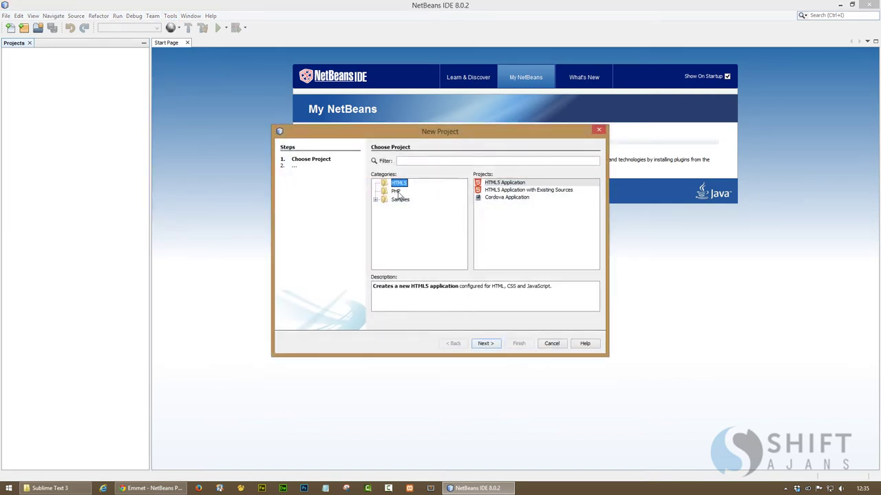
{"action": "left_click", "coordinate": [487, 344]}
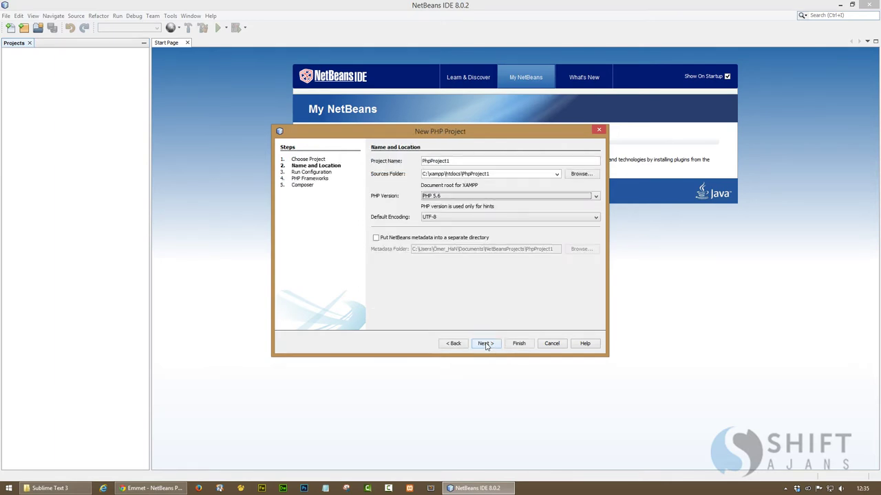
Set the sources folder to a new shiftajans folder in E:\Dropbox
{"action": "left_click", "coordinate": [588, 176]}
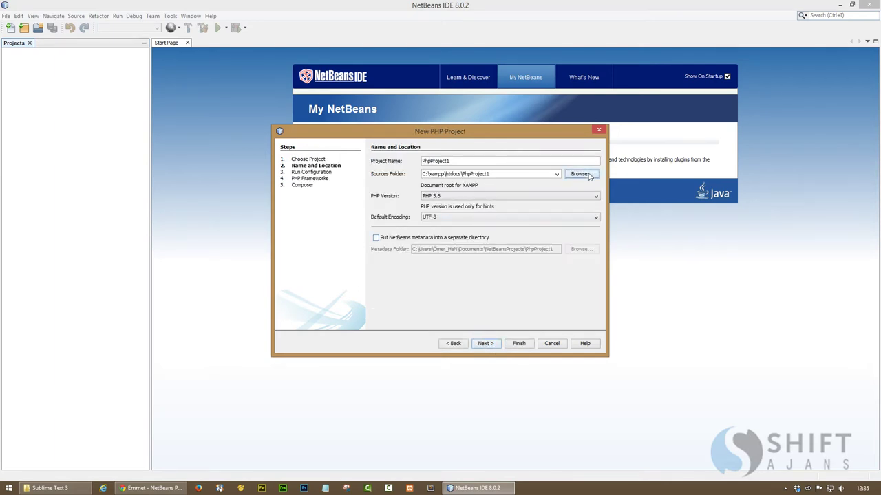
{"action": "left_click", "coordinate": [493, 148]}
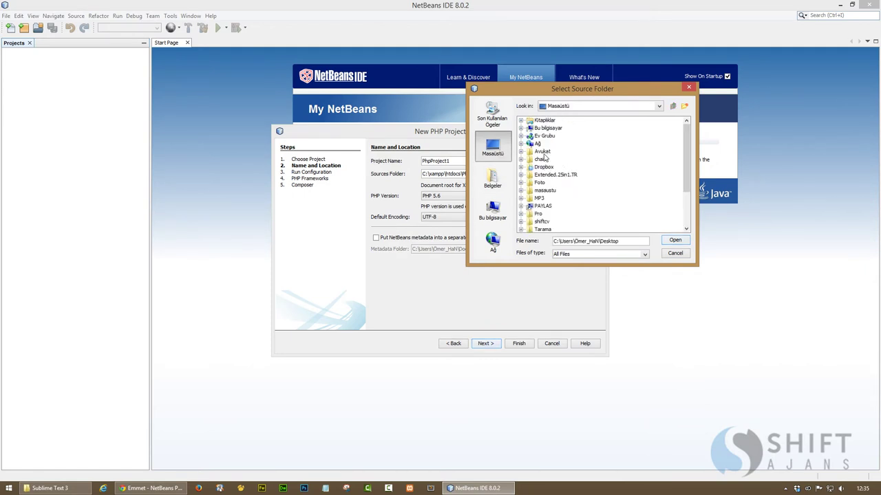
{"action": "left_click", "coordinate": [548, 130]}
{"action": "double_click", "coordinate": [548, 130]}
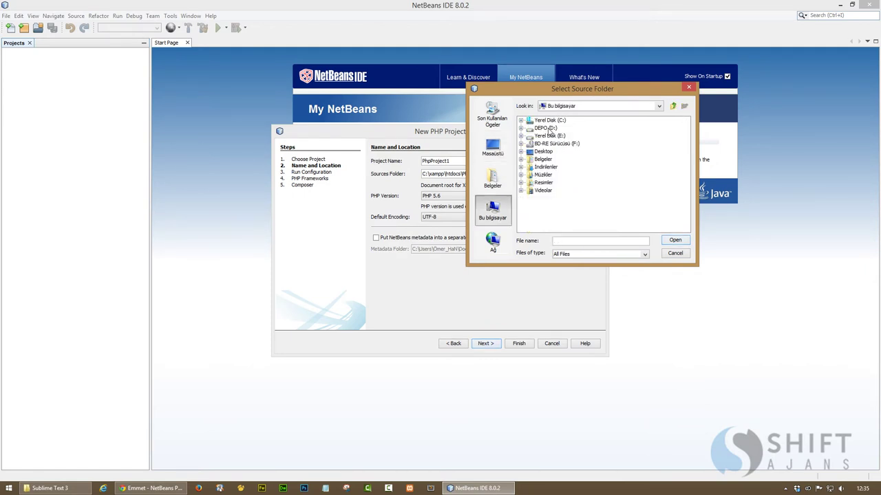
{"action": "double_click", "coordinate": [550, 140]}
{"action": "double_click", "coordinate": [541, 122]}
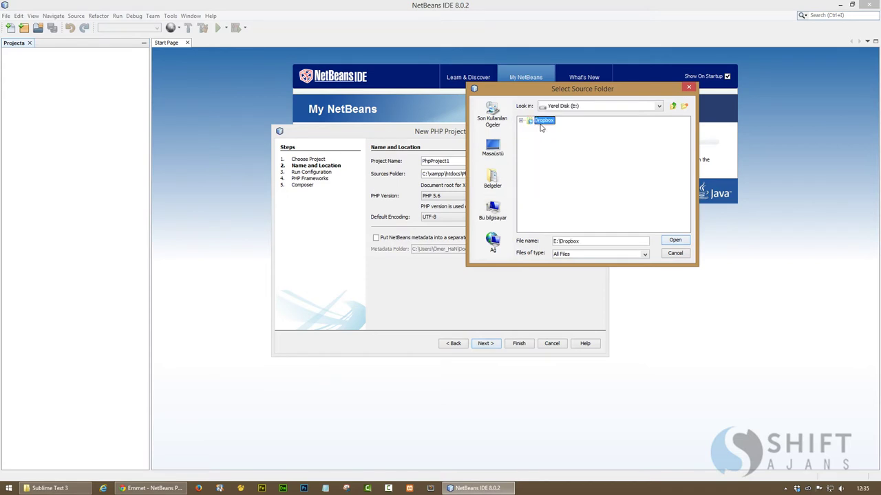
{"action": "left_click", "coordinate": [684, 107]}
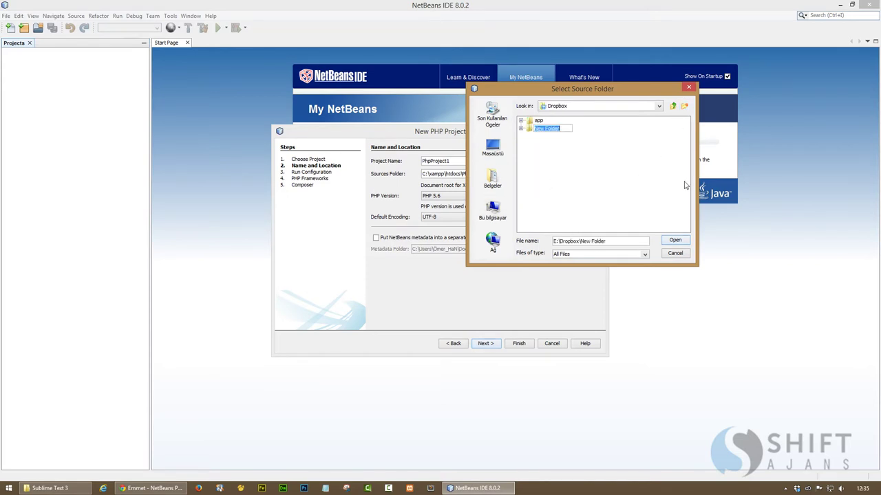
{"action": "type", "text": "shiftajans"}
{"action": "key", "text": "Return"}
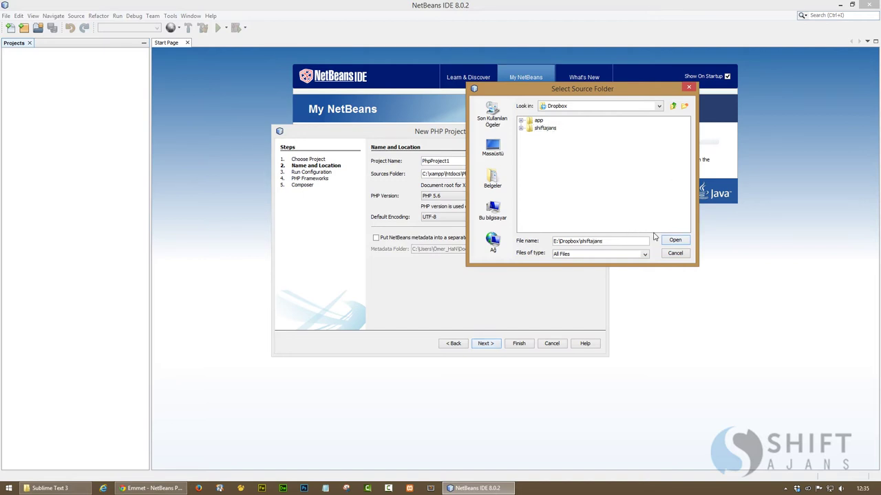
{"action": "left_click", "coordinate": [675, 240]}
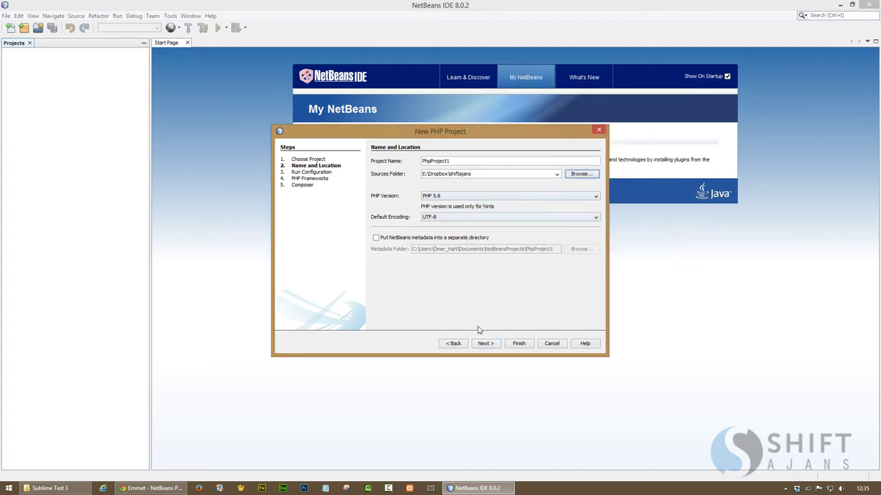
Rename the project from PhpProject1 to shiftajans and finish the wizard
{"action": "left_click_drag", "start_coordinate": [480, 173], "coordinate": [449, 174]}
{"action": "key", "text": "ctrl+c"}
{"action": "double_click", "coordinate": [458, 161]}
{"action": "key", "text": "ctrl+v"}
{"action": "left_click", "coordinate": [485, 344]}
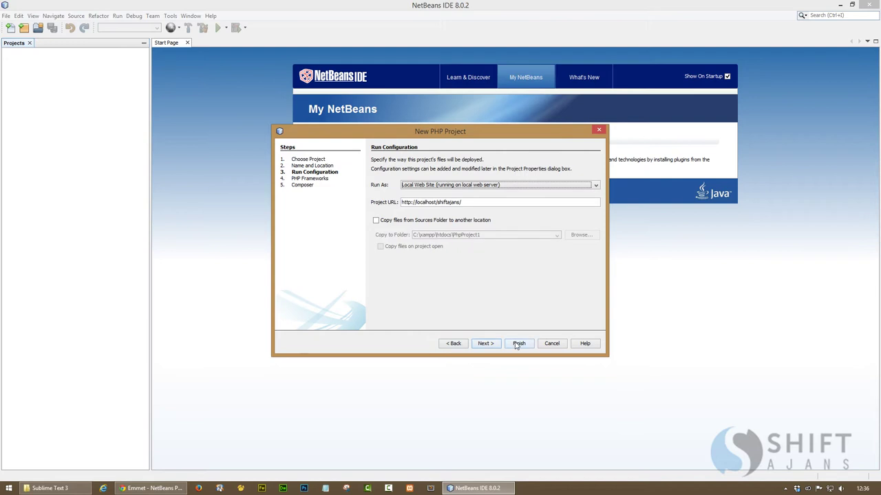
{"action": "left_click", "coordinate": [519, 343]}
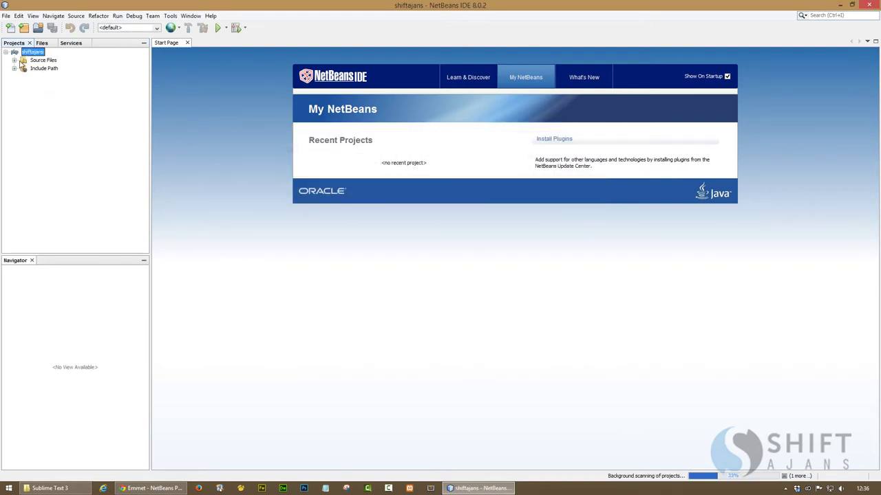
Create index.php in Source Files and delete its template code on lines 1–7
{"action": "left_click", "coordinate": [41, 62]}
{"action": "right_click", "coordinate": [41, 62]}
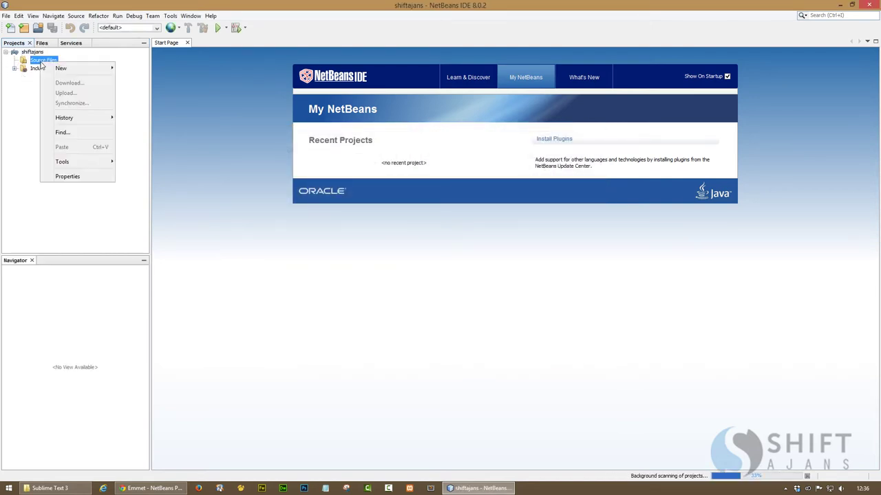
{"action": "mouse_move", "coordinate": [56, 68]}
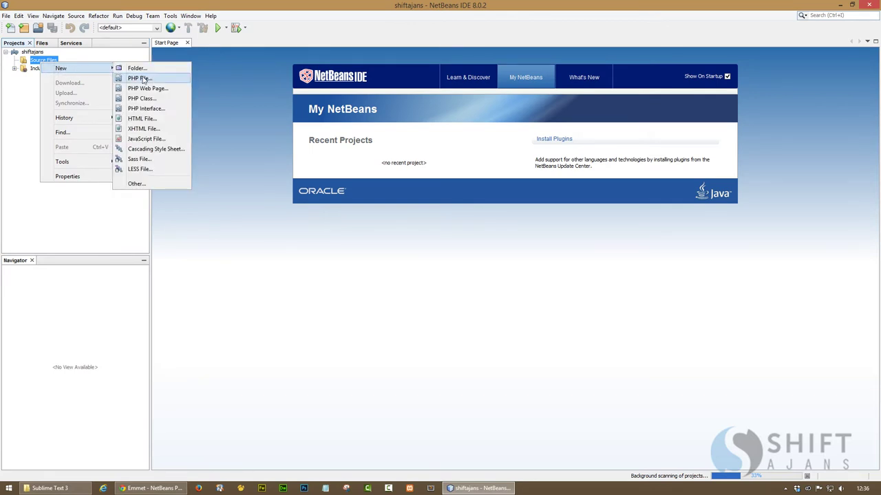
{"action": "left_click", "coordinate": [142, 79]}
{"action": "type", "text": "index.php"}
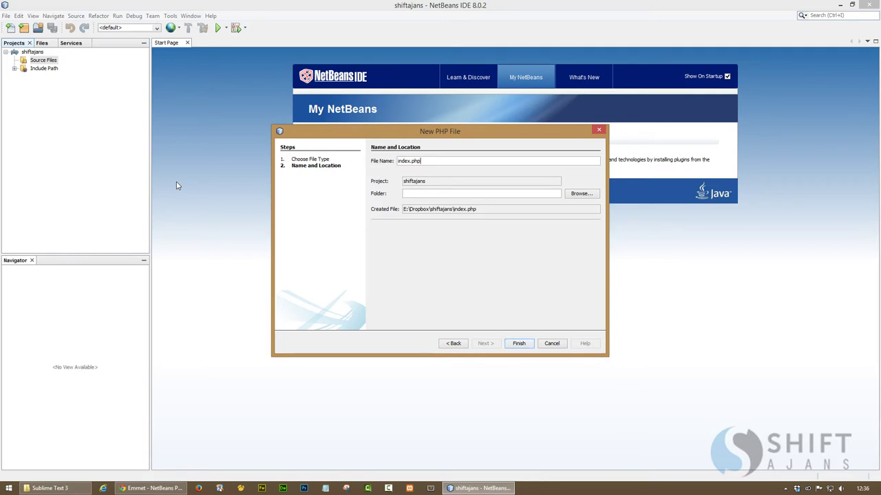
{"action": "key", "text": "Return"}
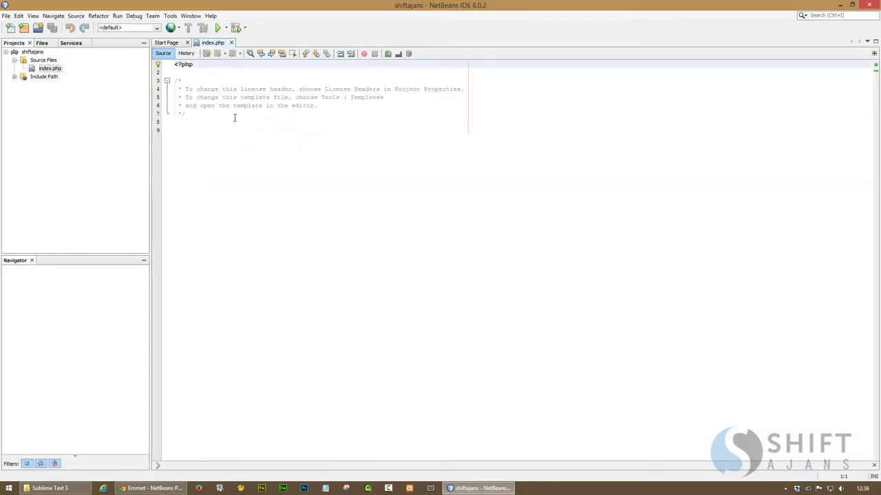
{"action": "left_click_drag", "start_coordinate": [234, 116], "coordinate": [162, 57]}
{"action": "key", "text": "Delete"}
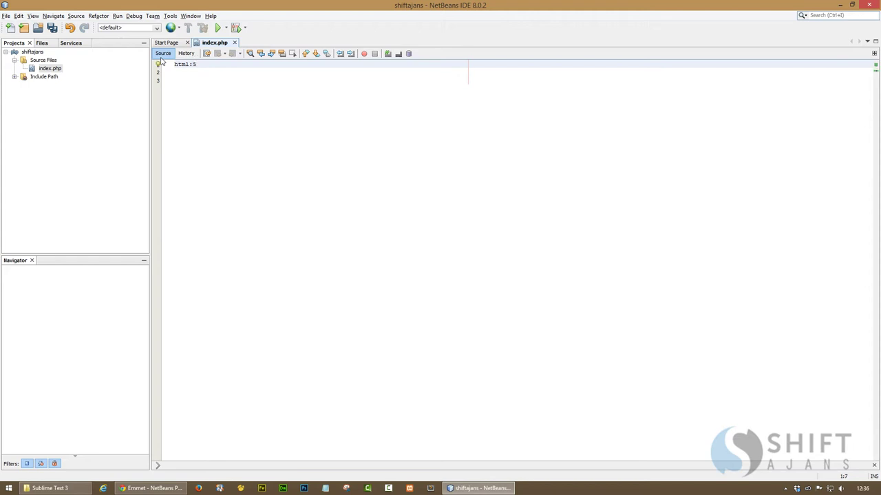
Expand the html:5 abbreviation in index.php into the full HTML5 template
{"action": "key", "text": "Tab"}
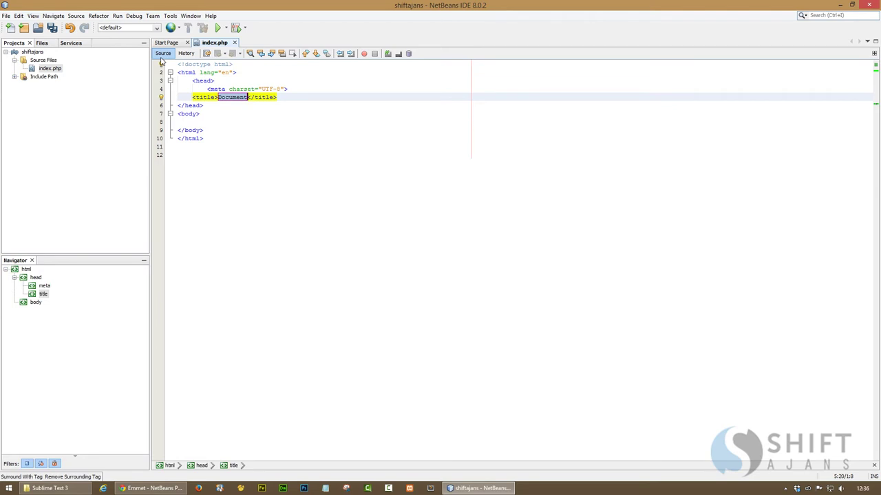
{"action": "key", "text": "ctrl+z"}
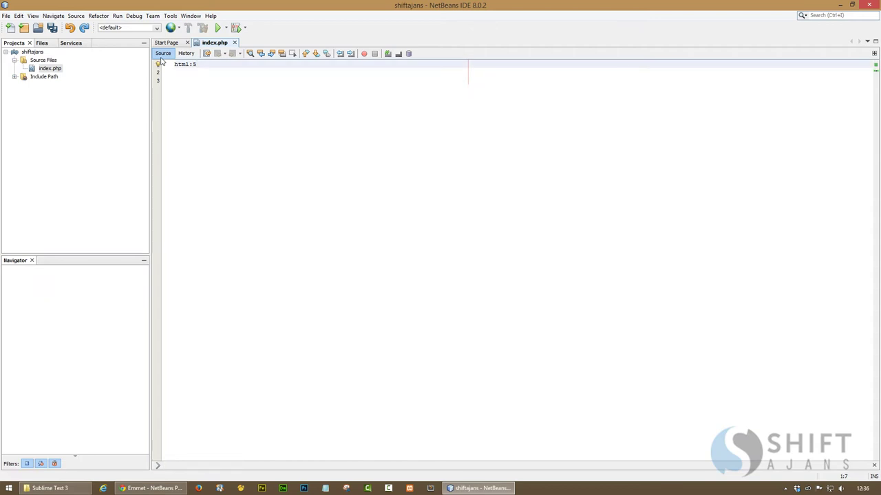
{"action": "key", "text": "Tab"}
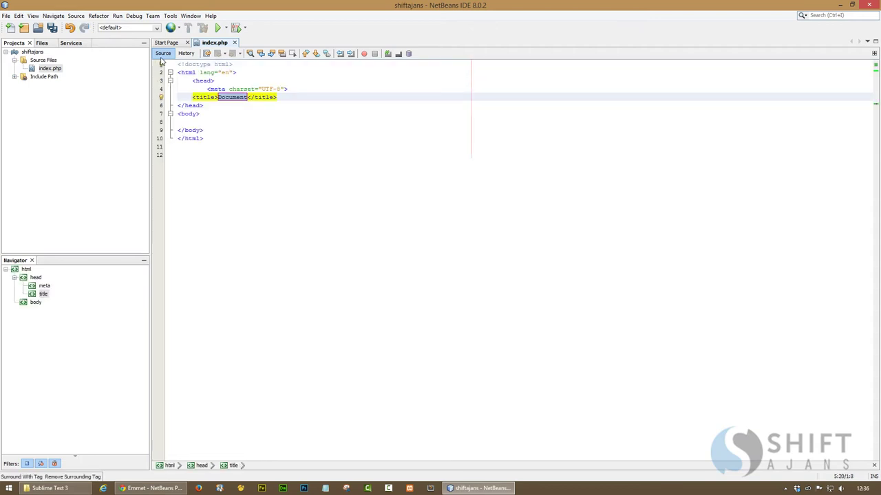
Put 'Shift Ajans' in the page body and save index.php
{"action": "key", "text": "Tab"}
{"action": "key", "text": "Return"}
{"action": "key", "text": "Return"}
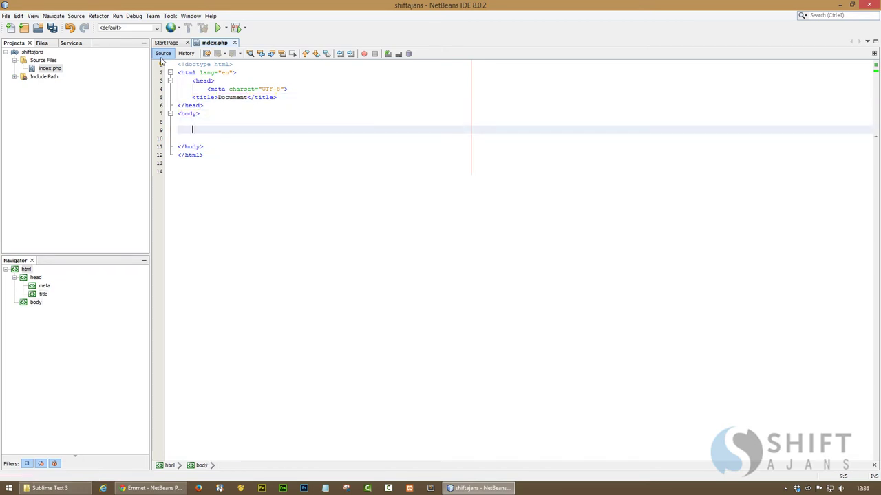
{"action": "type", "text": "Shift Ajans"}
{"action": "key", "text": "ctrl+s"}
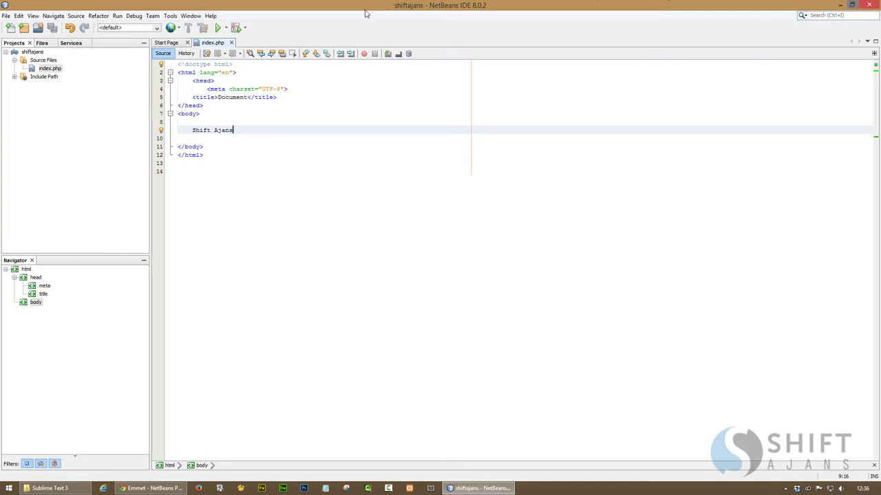
{"action": "left_click", "coordinate": [170, 15]}
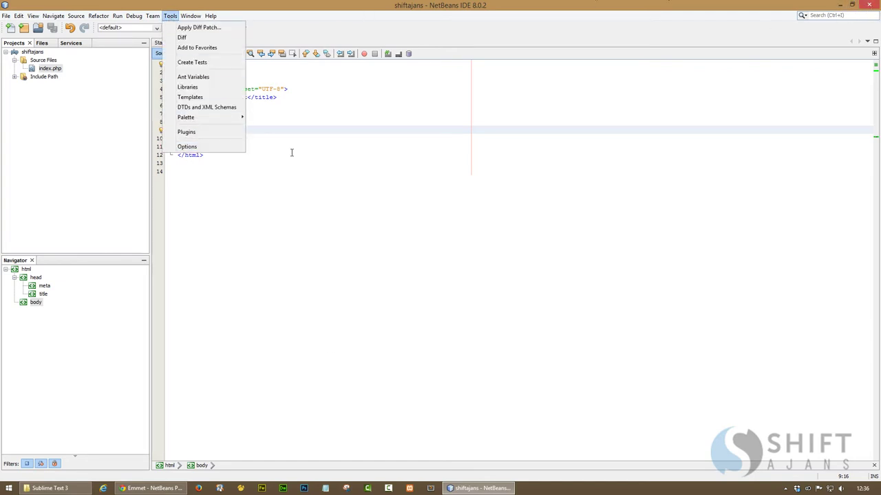
Search Google for 'emmet sublime text' and open the Sublime Text 3 support result in a new tab
{"action": "key", "text": "alt+Tab"}
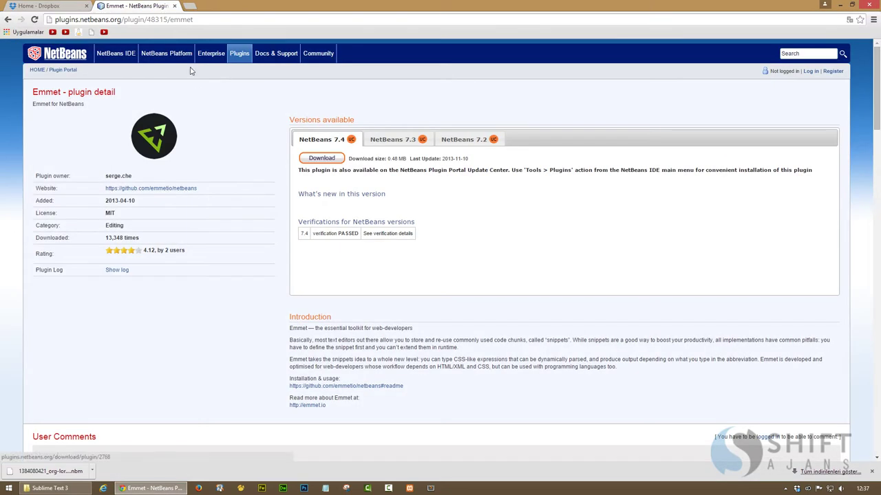
{"action": "left_click", "coordinate": [190, 7]}
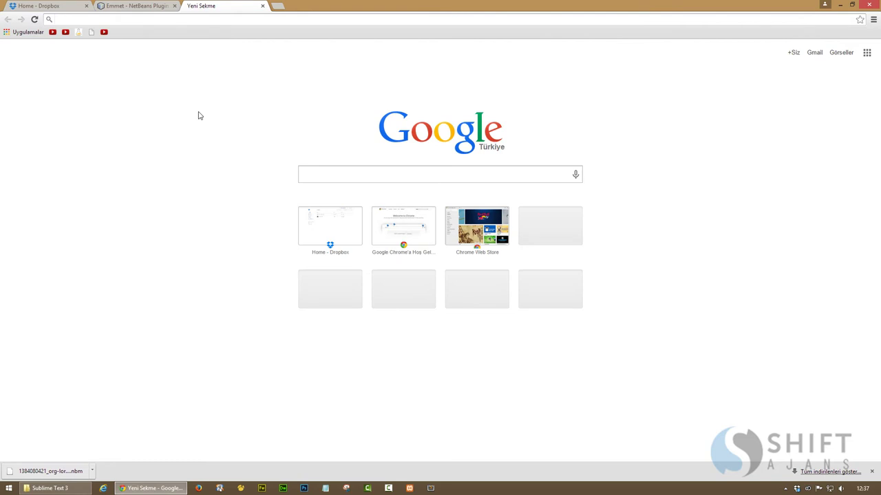
{"action": "type", "text": "emmet"}
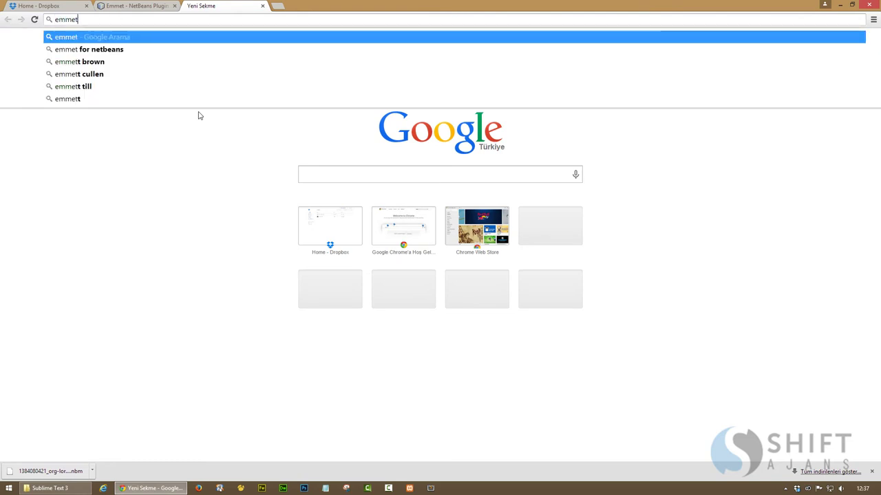
{"action": "type", "text": " sub"}
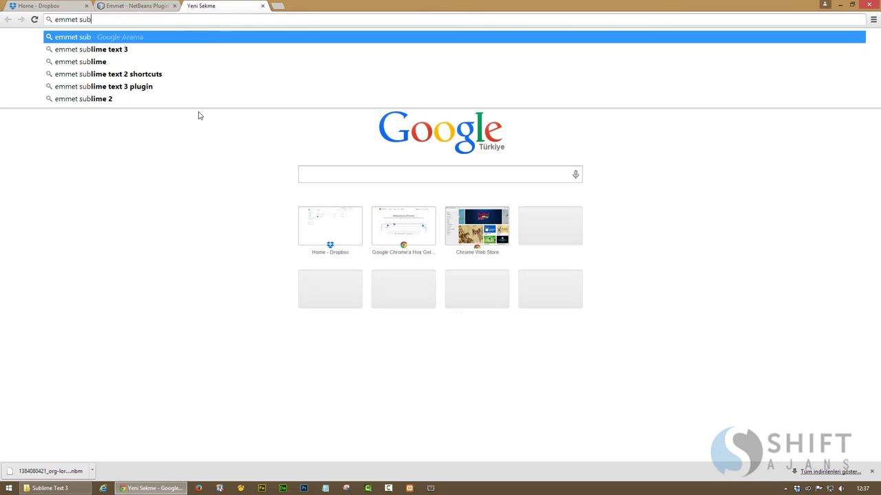
{"action": "type", "text": "lime text"}
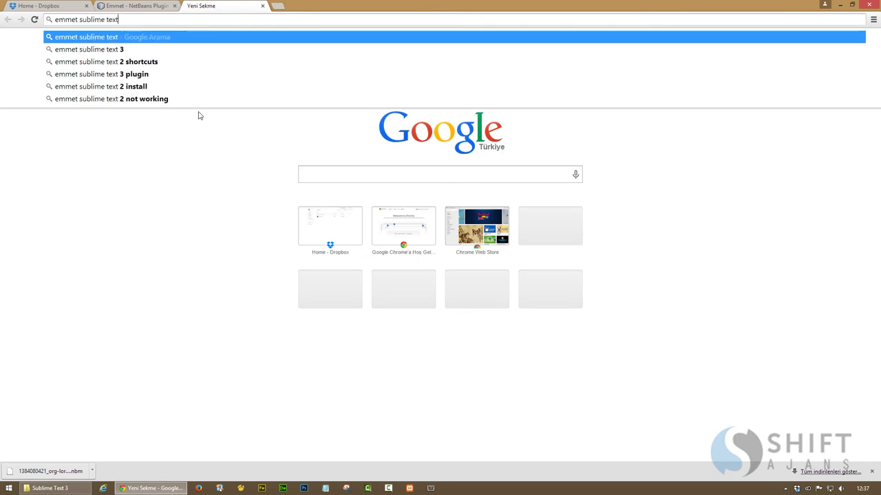
{"action": "key", "text": "Return"}
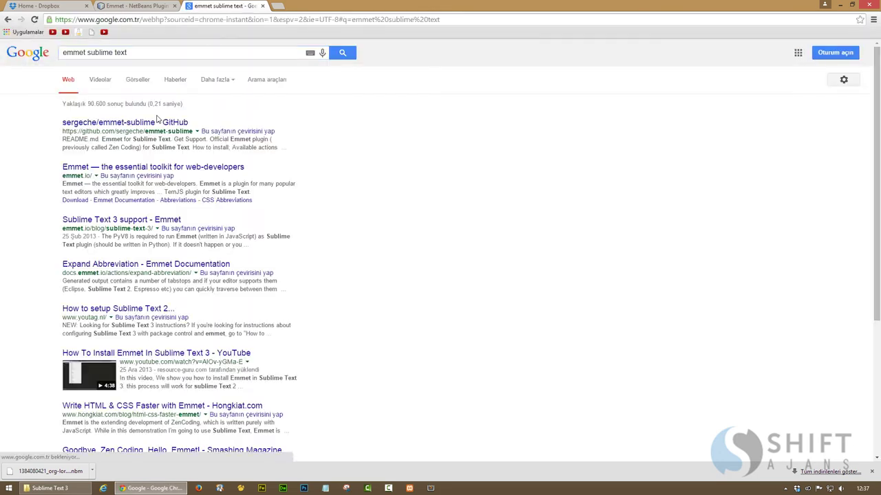
{"action": "right_click", "coordinate": [118, 222]}
{"action": "left_click", "coordinate": [141, 228]}
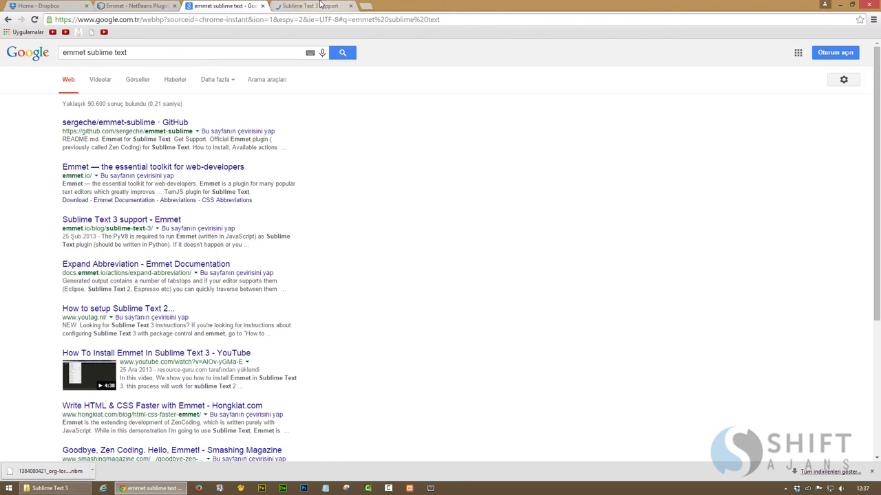
Copy the Sublime Text 3 install code from Package Control's installation page
{"action": "left_click", "coordinate": [327, 6]}
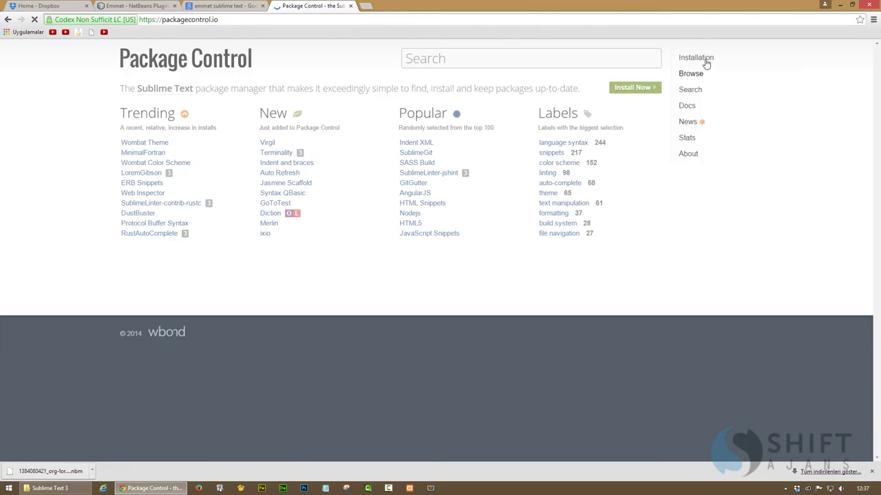
{"action": "left_click", "coordinate": [702, 60]}
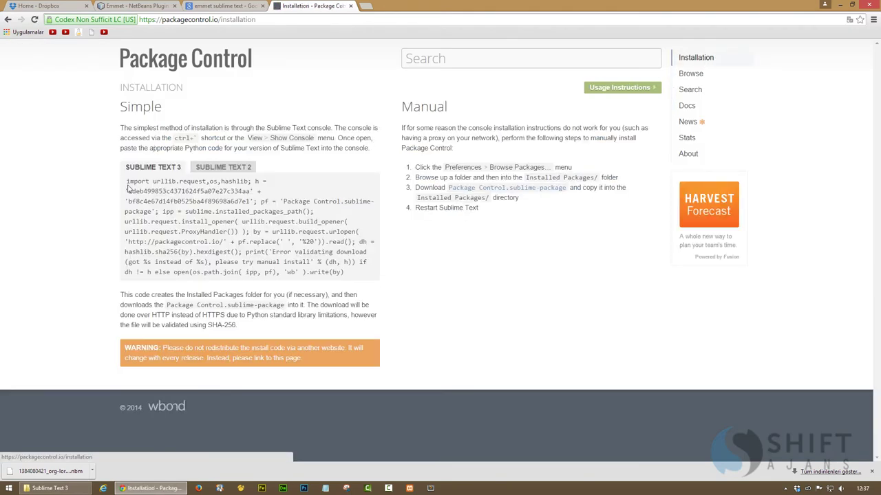
{"action": "left_click_drag", "start_coordinate": [127, 182], "coordinate": [347, 273]}
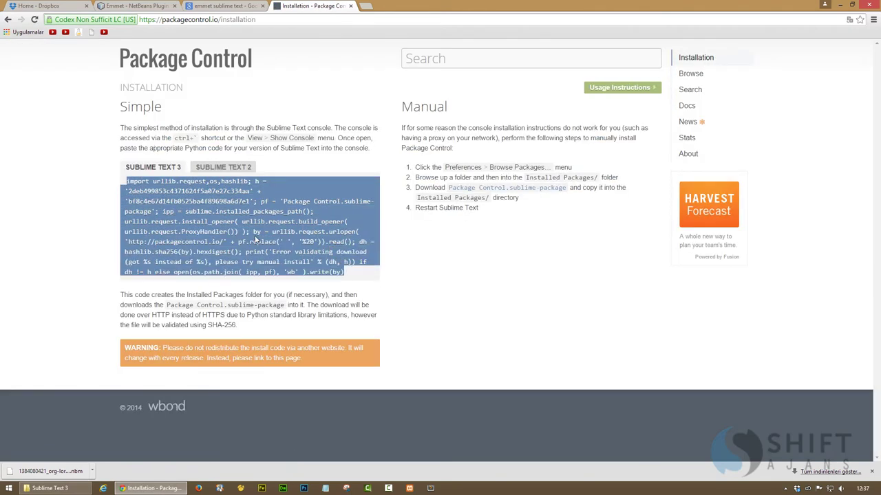
{"action": "right_click", "coordinate": [255, 237]}
{"action": "left_click", "coordinate": [273, 247]}
Paste the Package Control install code into Sublime Text's console and run it
{"action": "left_click", "coordinate": [218, 489]}
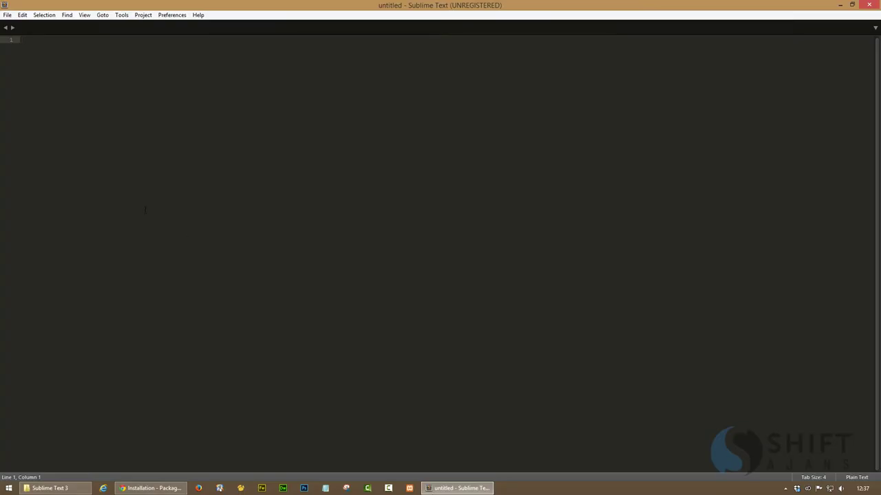
{"action": "left_click", "coordinate": [84, 15]}
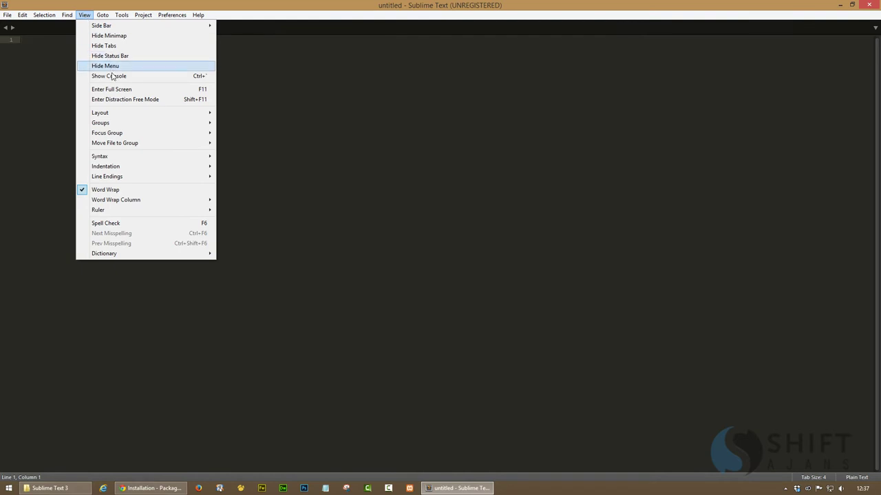
{"action": "left_click", "coordinate": [113, 77]}
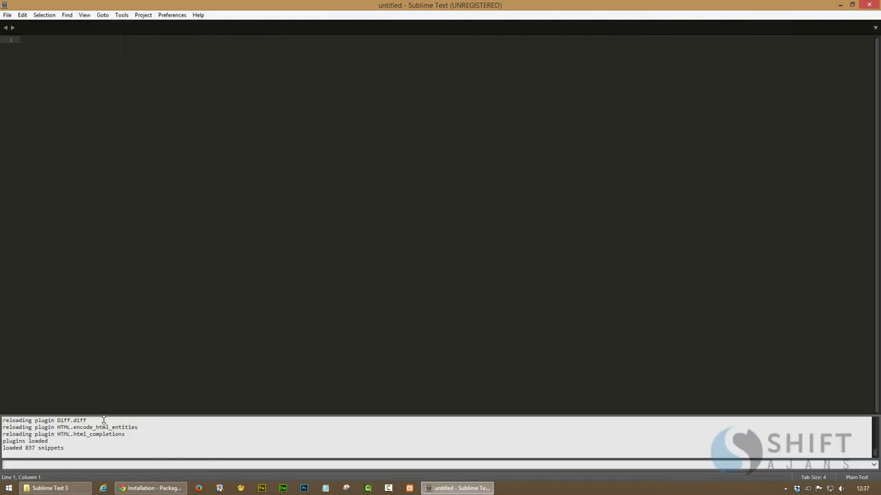
{"action": "right_click", "coordinate": [84, 465]}
{"action": "left_click", "coordinate": [105, 449]}
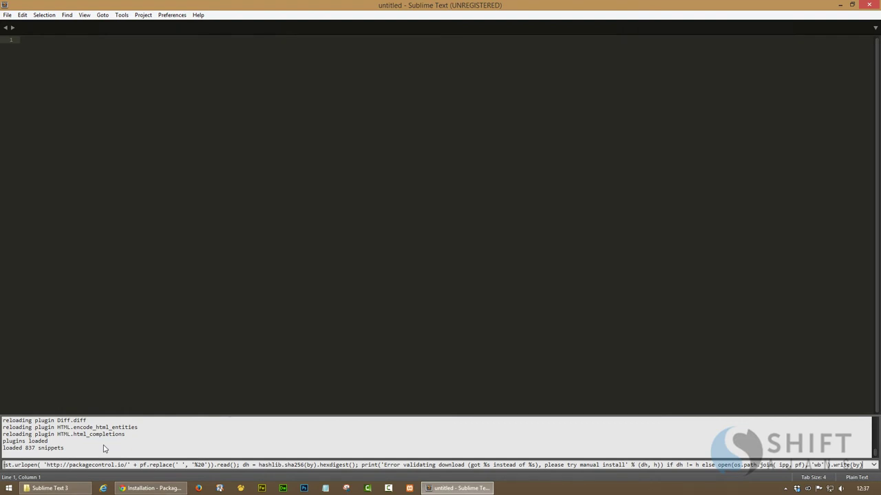
{"action": "key", "text": "Return"}
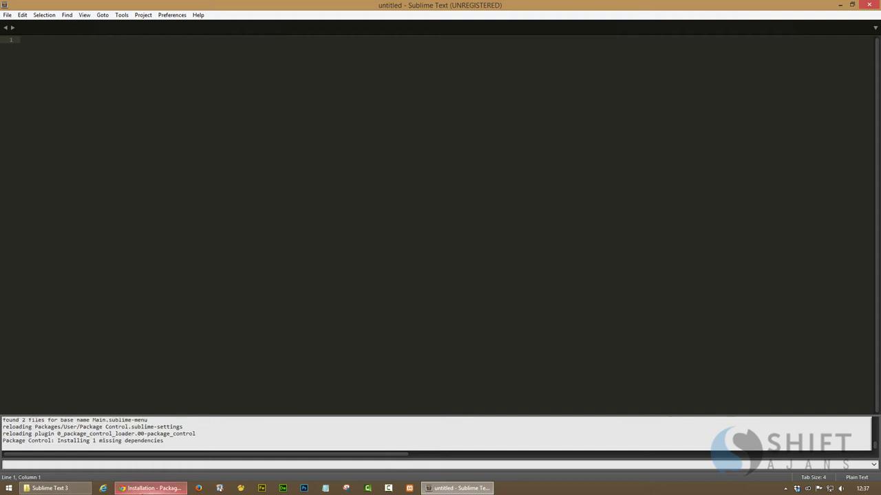
{"action": "left_click", "coordinate": [150, 488]}
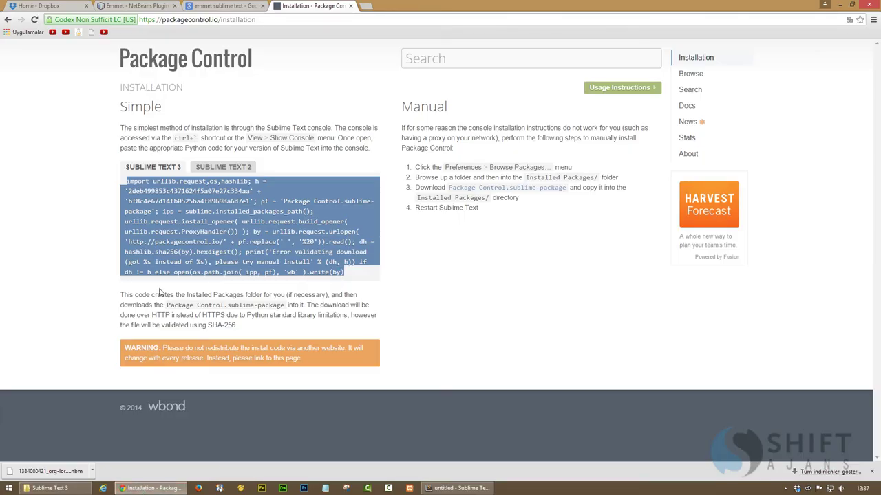
{"action": "left_click", "coordinate": [458, 487]}
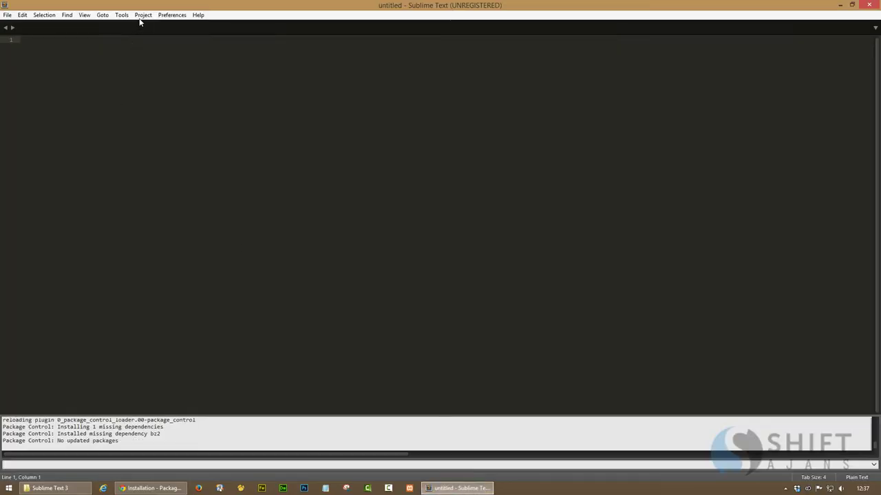
{"action": "left_click", "coordinate": [172, 15]}
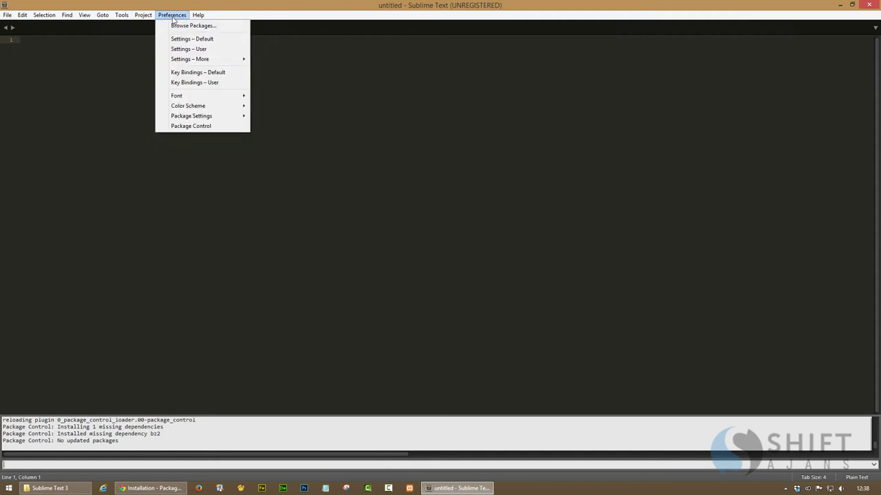
Install the Emmet package via Package Control's Install Package and close the Messages tab
{"action": "left_click", "coordinate": [192, 126]}
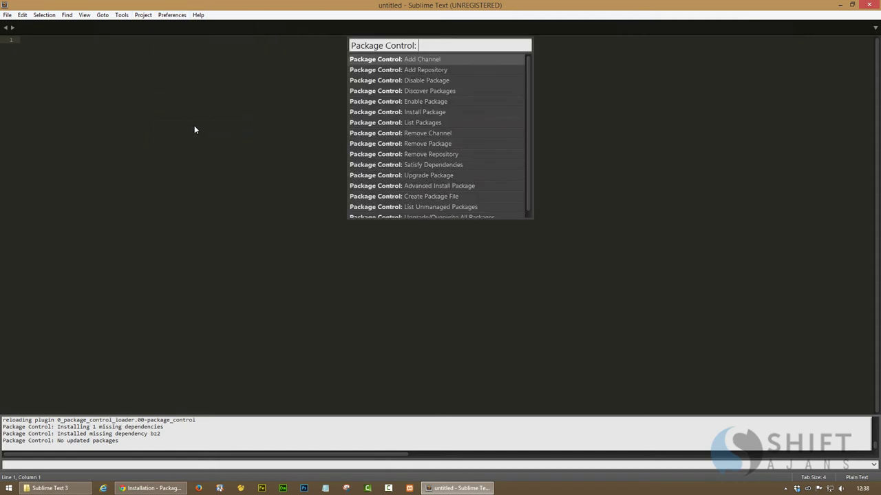
{"action": "type", "text": "remi"}
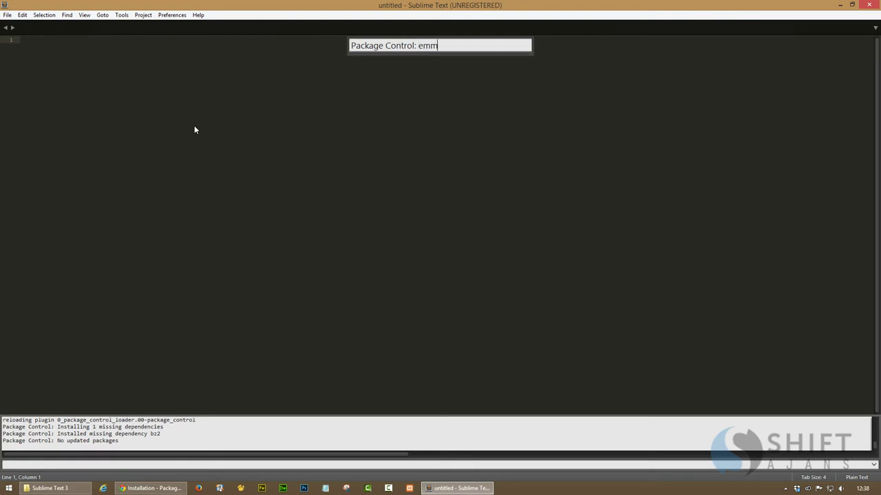
{"action": "type", "text": "n"}
{"action": "key", "text": "BackSpace"}
{"action": "key", "text": "BackSpace"}
{"action": "key", "text": "BackSpace"}
{"action": "key", "text": "BackSpace"}
{"action": "key", "text": "BackSpace"}
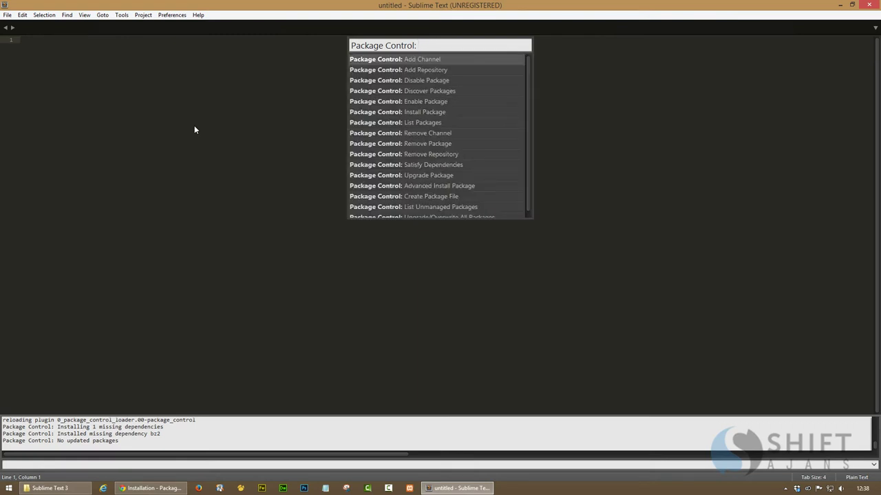
{"action": "type", "text": "in"}
{"action": "key", "text": "Down"}
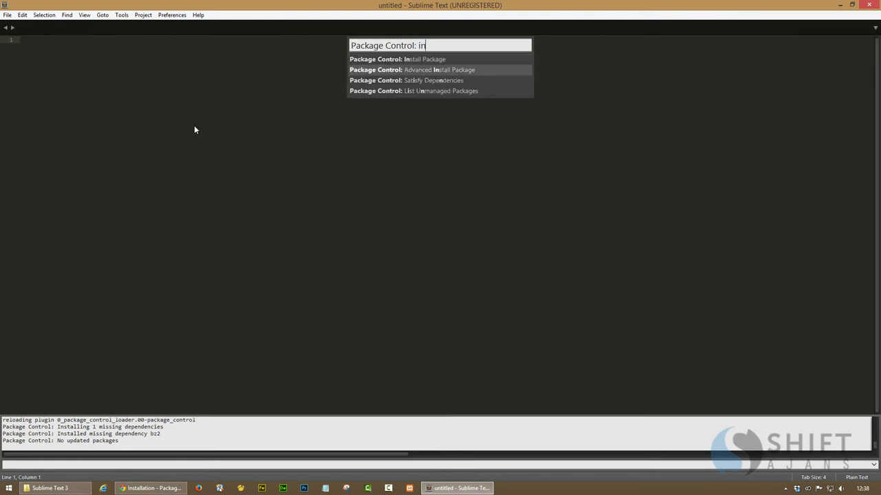
{"action": "key", "text": "Up"}
{"action": "key", "text": "Return"}
{"action": "type", "text": ","}
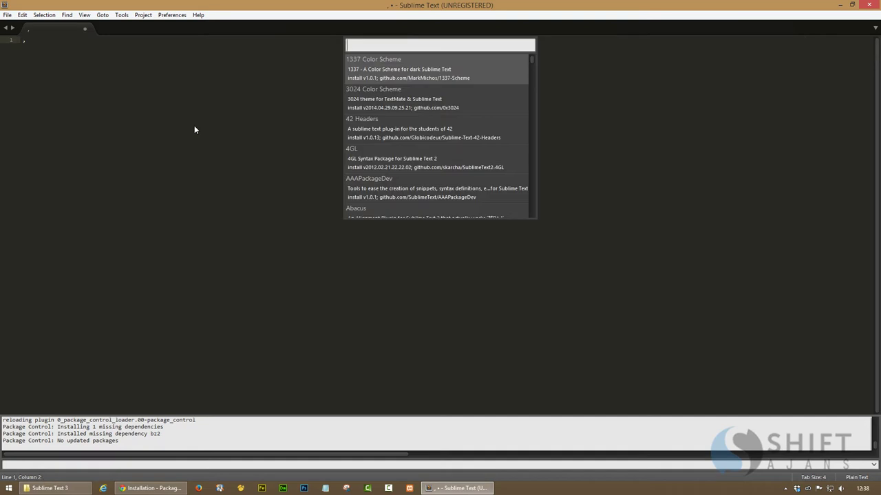
{"action": "type", "text": "emmet"}
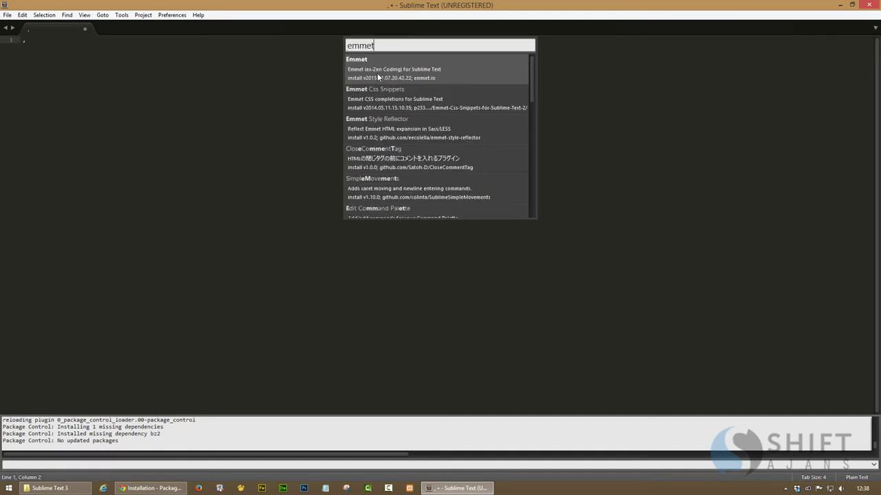
{"action": "left_click", "coordinate": [377, 77]}
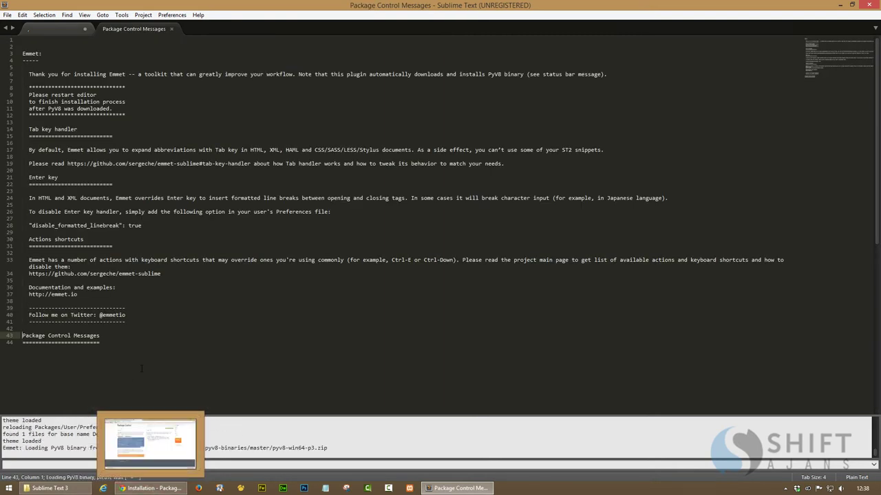
{"action": "left_click", "coordinate": [173, 28]}
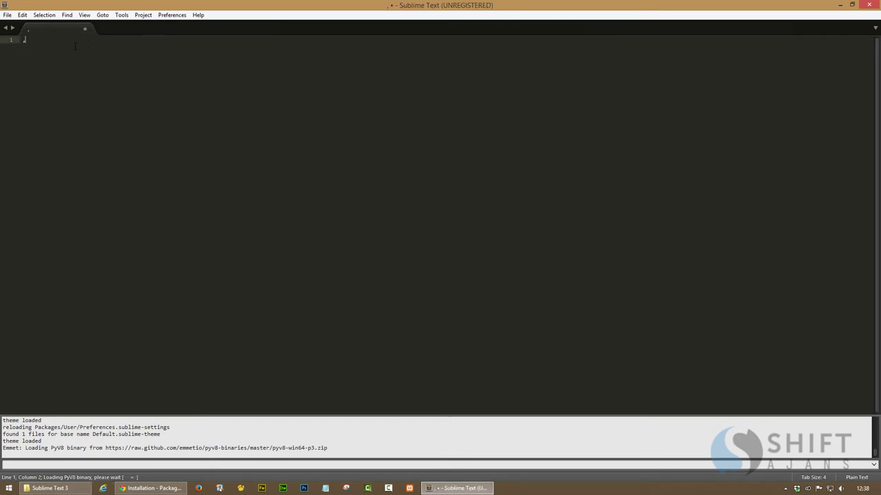
Expand html:5 with Emmet in the empty Sublime file, then close Sublime Text
{"action": "key", "text": "BackSpace"}
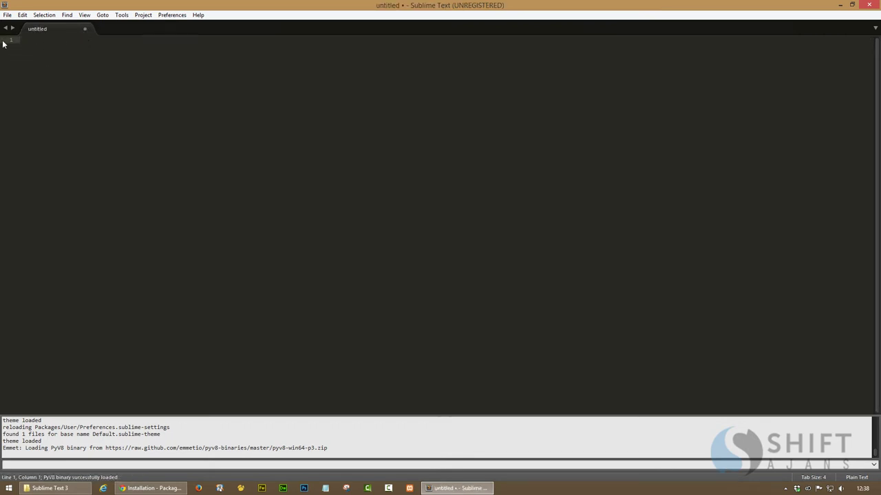
{"action": "type", "text": "html:5"}
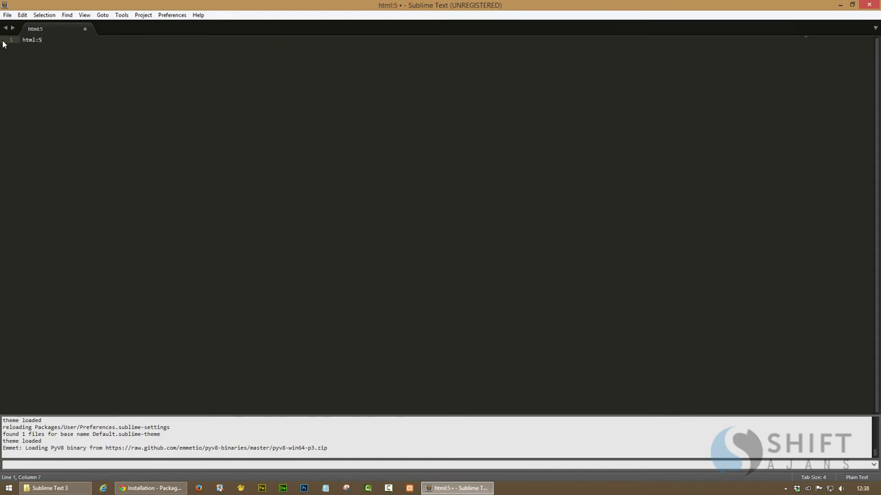
{"action": "key", "text": "Tab"}
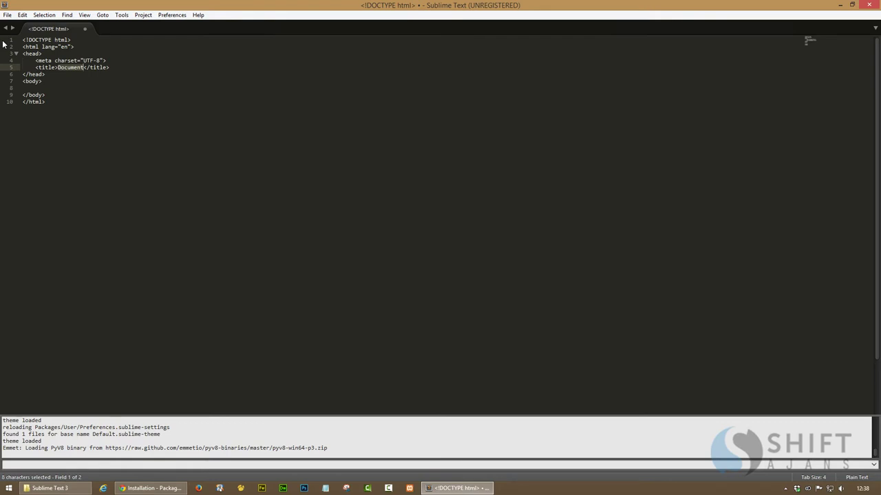
{"action": "key", "text": "ctrl+z"}
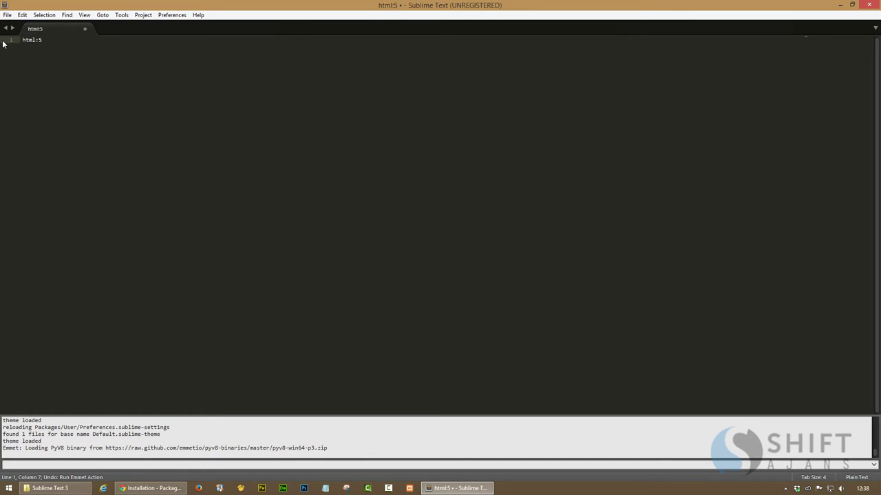
{"action": "key", "text": "Tab"}
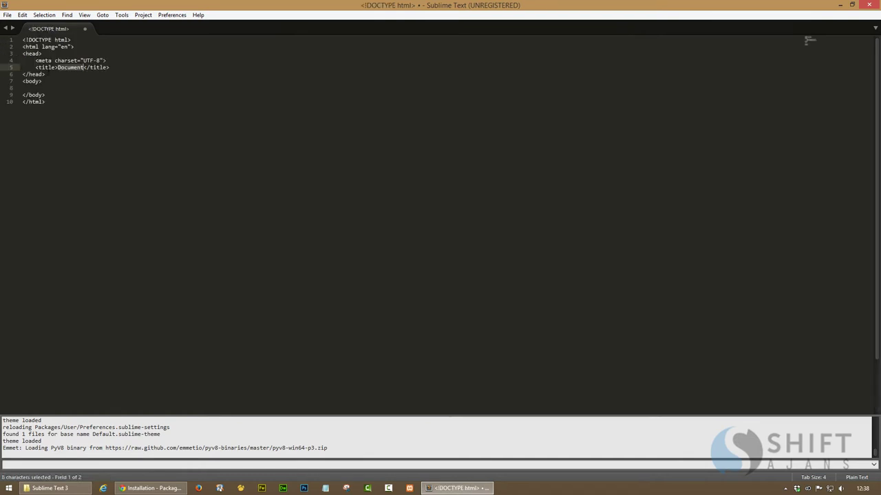
{"action": "left_click", "coordinate": [870, 5]}
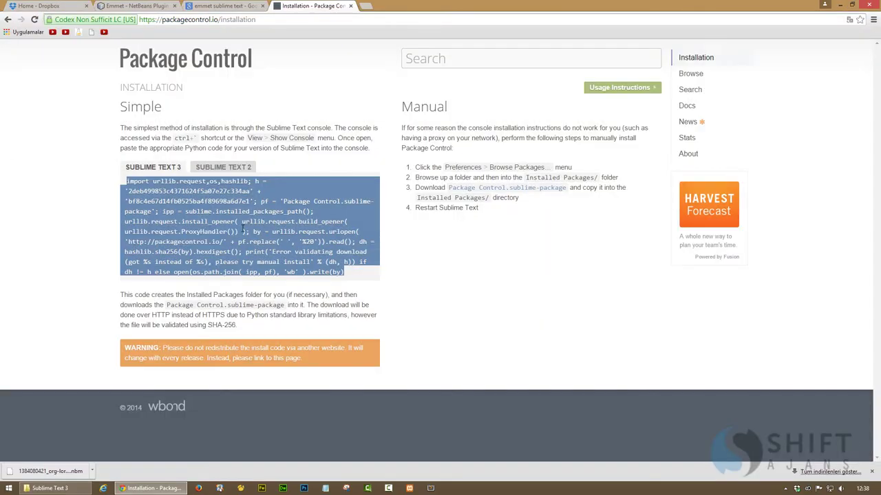
Close the Package Control, Google and NetBeans tabs, view Dropbox's app folder, then close Chrome
{"action": "left_click", "coordinate": [350, 6]}
{"action": "left_click", "coordinate": [263, 6]}
{"action": "left_click", "coordinate": [175, 5]}
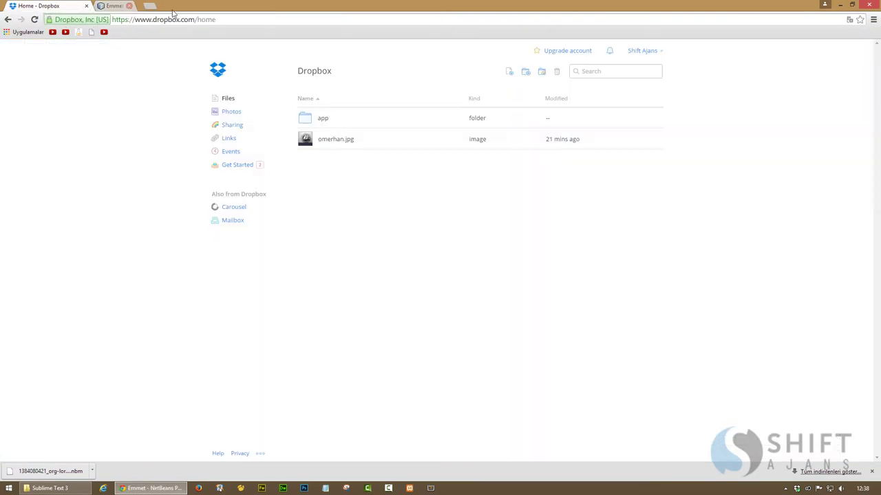
{"action": "left_click", "coordinate": [216, 72]}
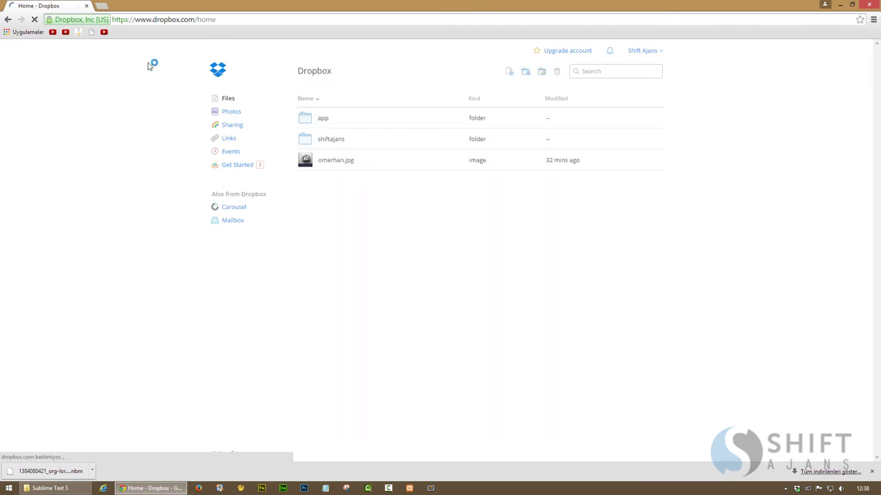
{"action": "left_click", "coordinate": [322, 119]}
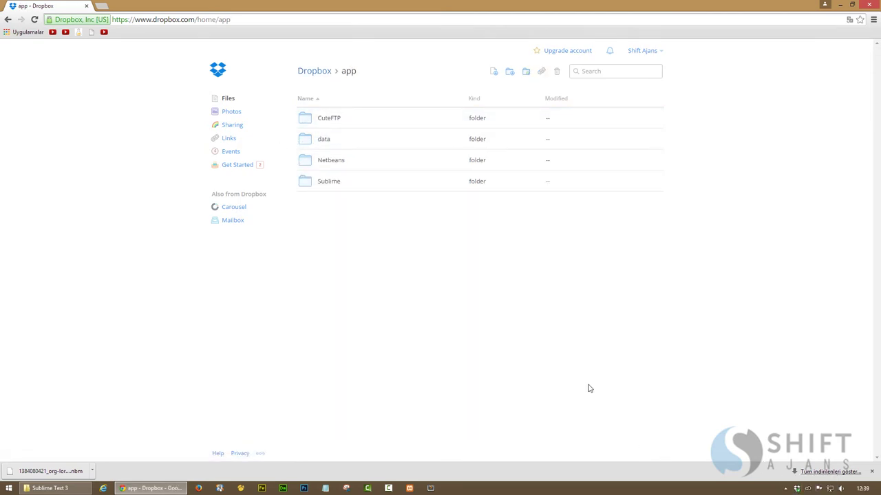
{"action": "left_click", "coordinate": [868, 6]}
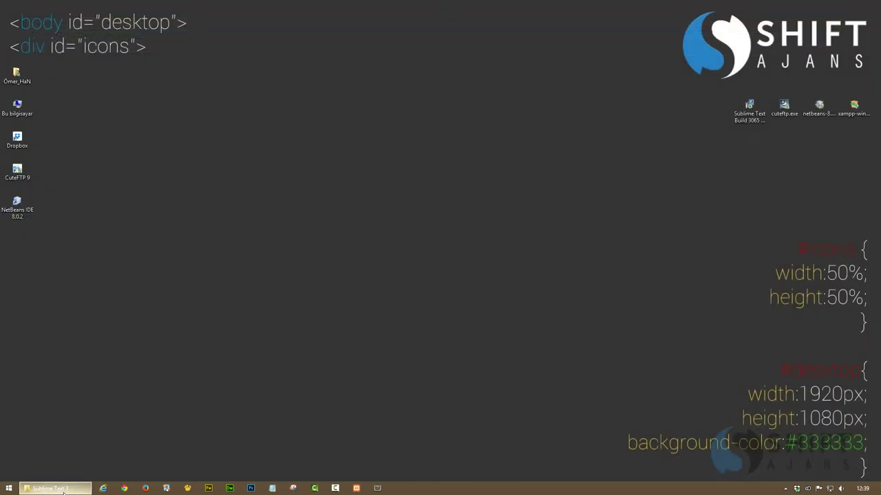
Close the Sublime Text 3 folder window, refresh the desktop and open TeamViewer from the tray
{"action": "left_click", "coordinate": [88, 488]}
{"action": "right_click", "coordinate": [52, 488]}
{"action": "left_click", "coordinate": [41, 466]}
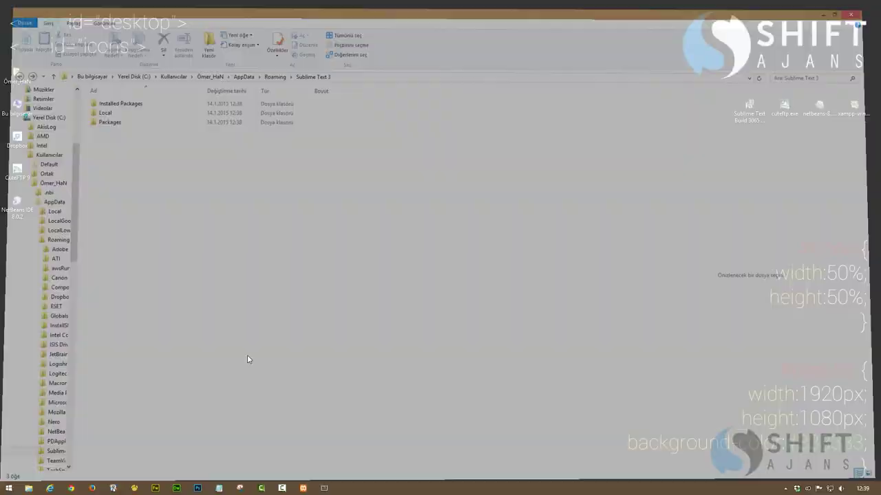
{"action": "right_click", "coordinate": [532, 252]}
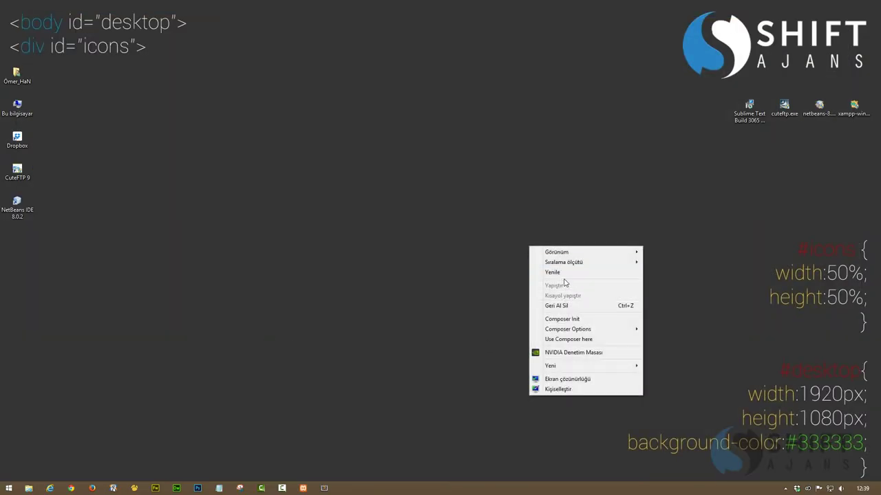
{"action": "left_click", "coordinate": [558, 269]}
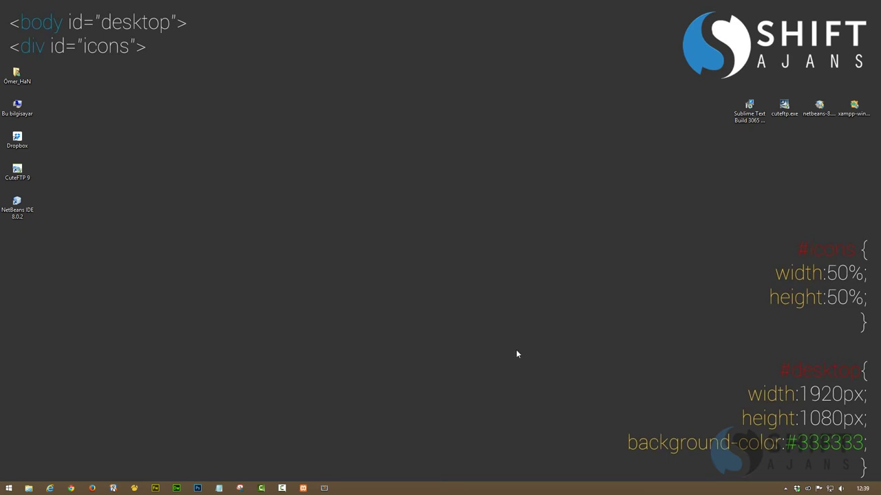
{"action": "left_click", "coordinate": [785, 489]}
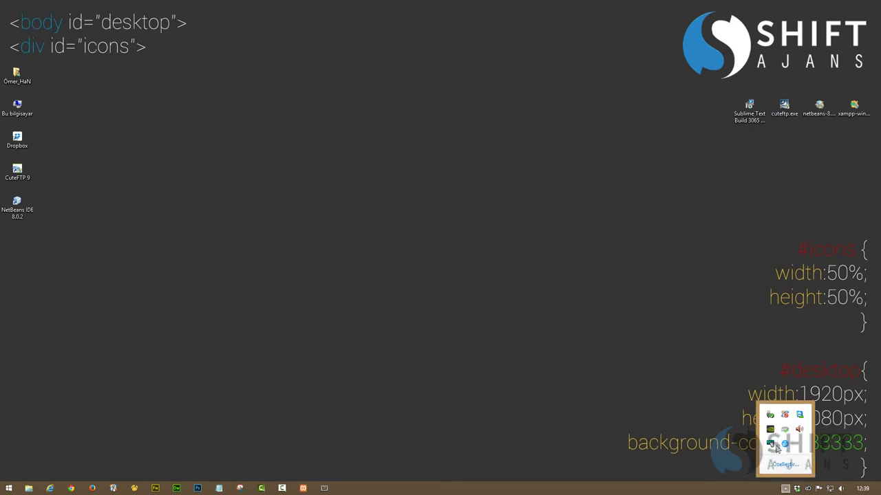
{"action": "left_click", "coordinate": [800, 416]}
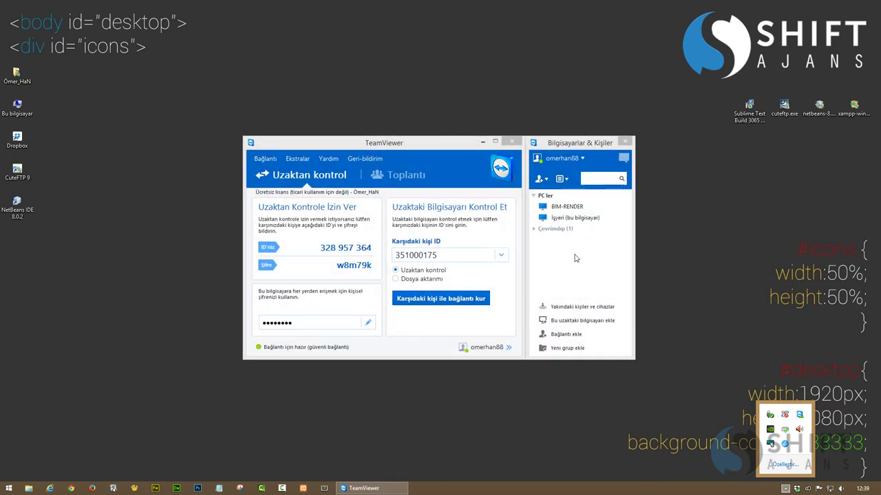
Connect to BIM-RENDER, unlock the remote account with its password and refresh the remote desktop
{"action": "double_click", "coordinate": [565, 207]}
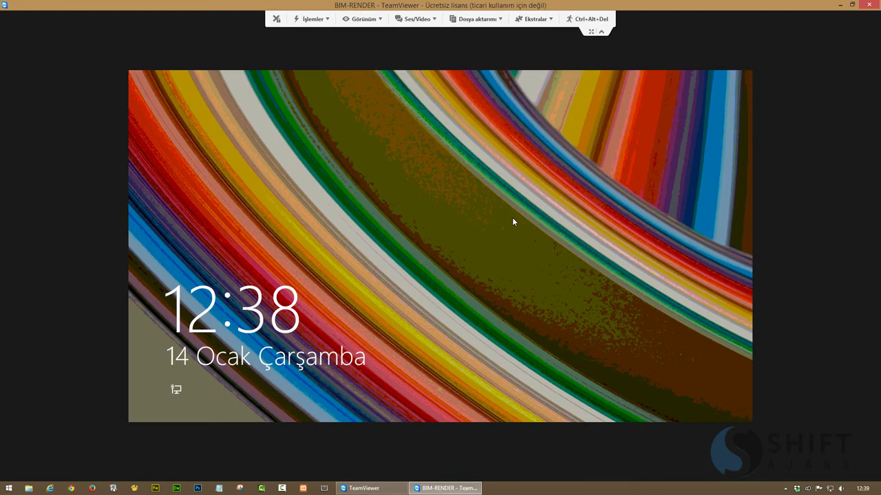
{"action": "left_click", "coordinate": [513, 219]}
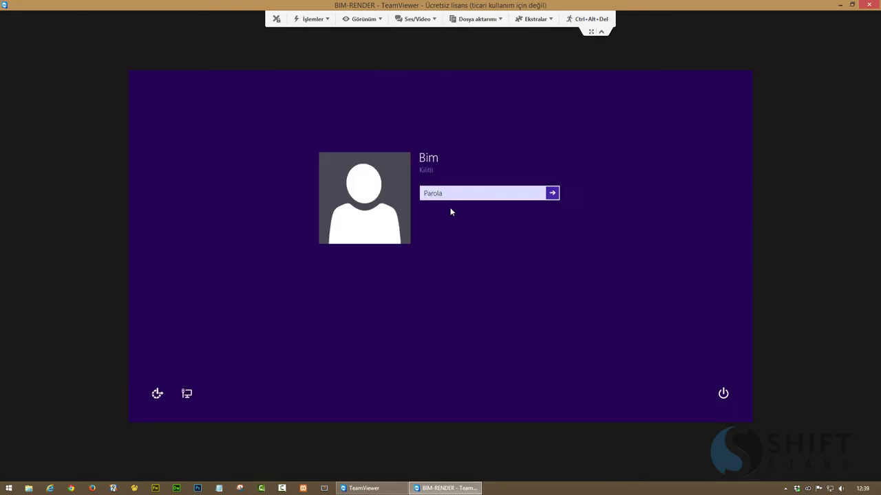
{"action": "type", "text": "***"}
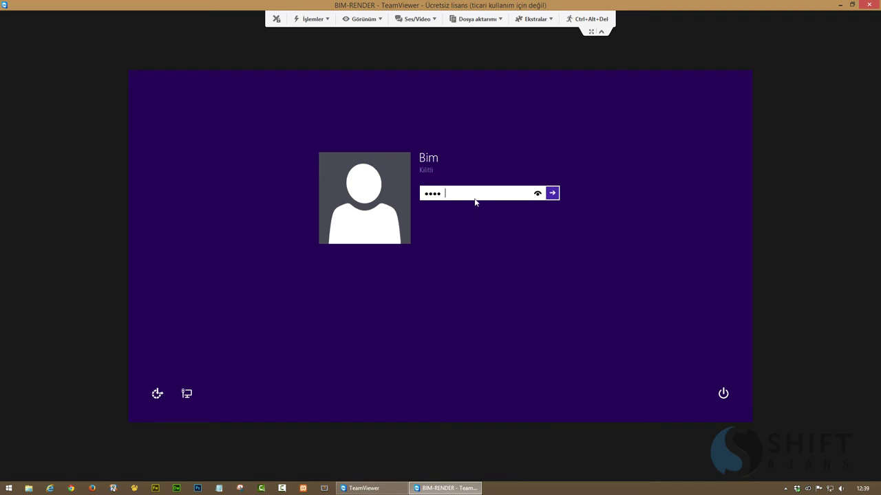
{"action": "key", "text": "Return"}
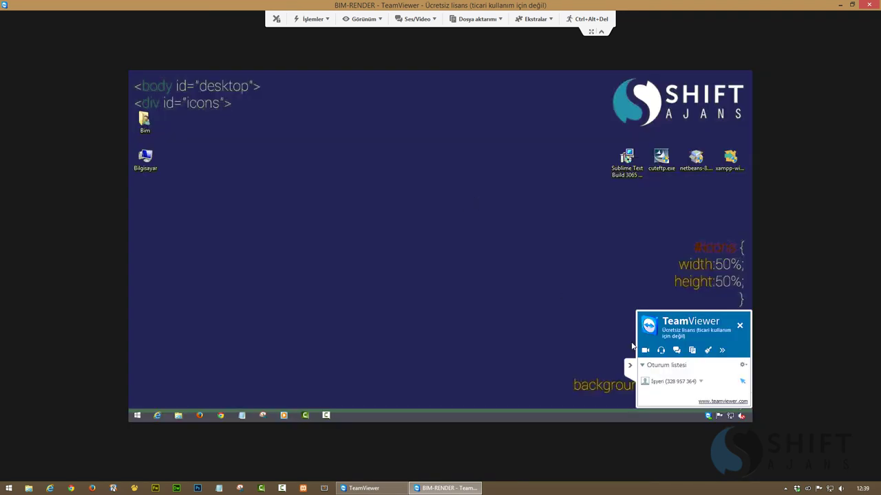
{"action": "right_click", "coordinate": [484, 188]}
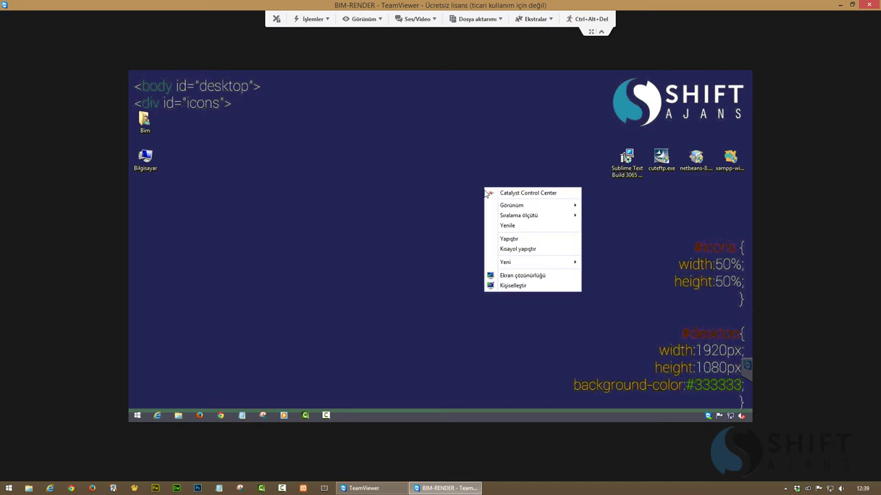
{"action": "left_click", "coordinate": [506, 224]}
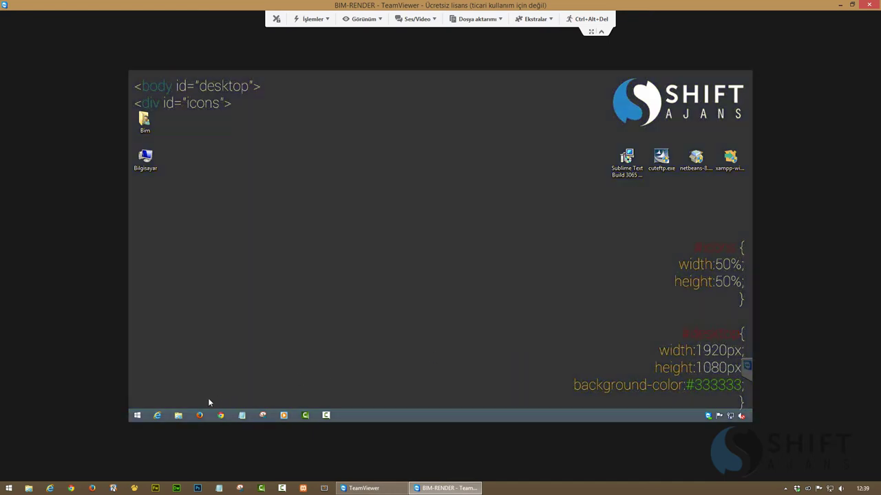
{"action": "left_click", "coordinate": [221, 415]}
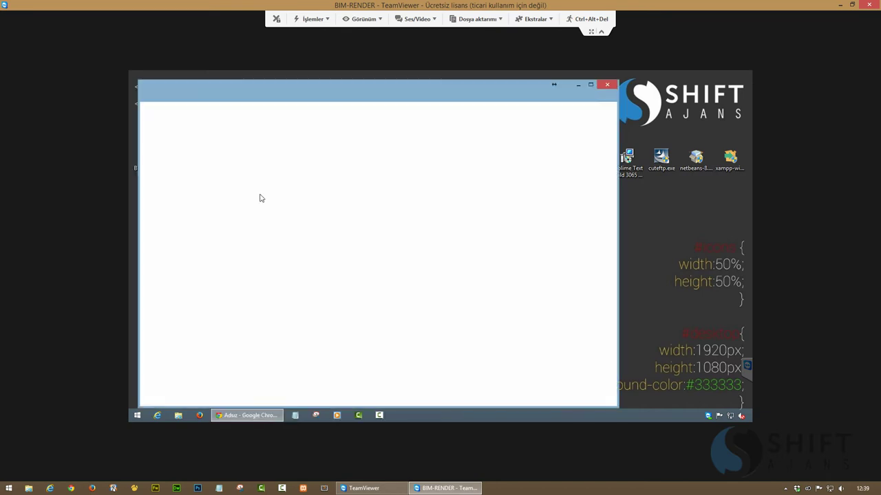
Maximize Chrome and open the Dropbox website through a web search for 'dropbox'
{"action": "left_click", "coordinate": [590, 84]}
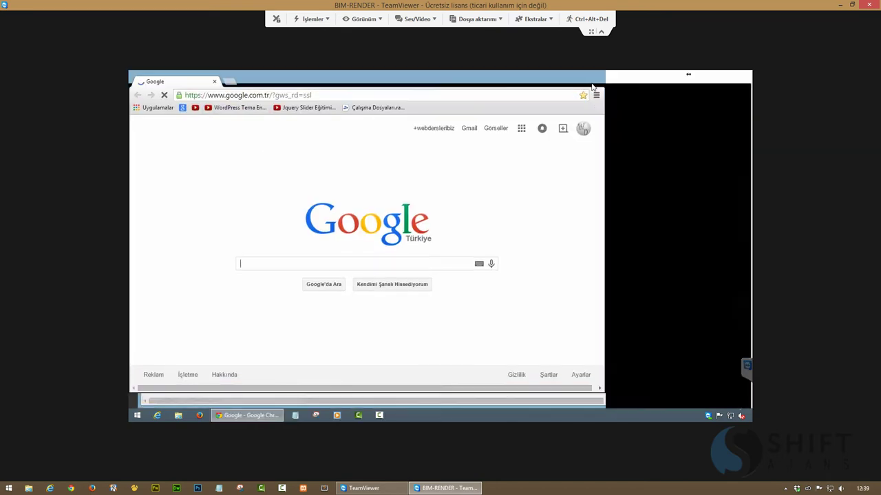
{"action": "left_click", "coordinate": [229, 76]}
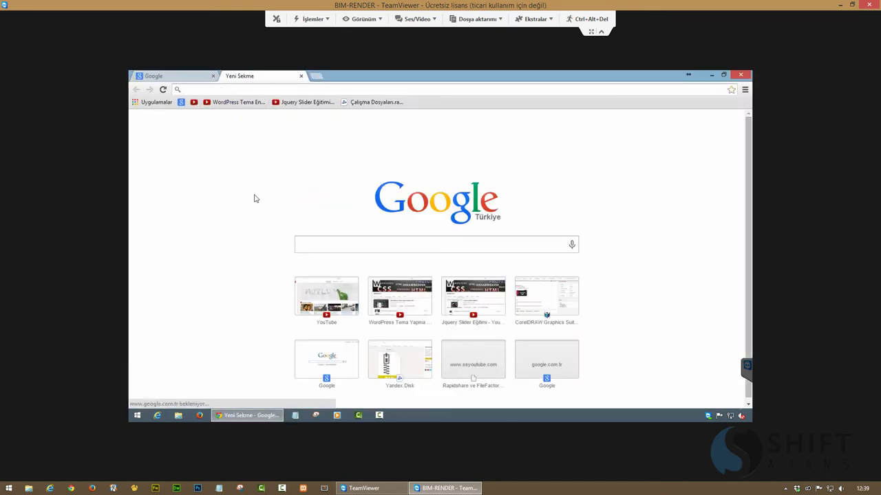
{"action": "type", "text": "dropbox"}
{"action": "key", "text": "Return"}
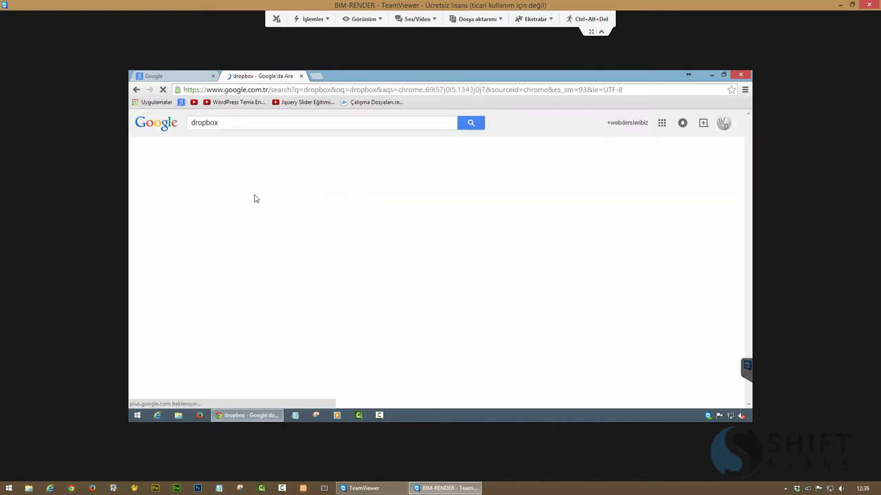
{"action": "left_click", "coordinate": [202, 196]}
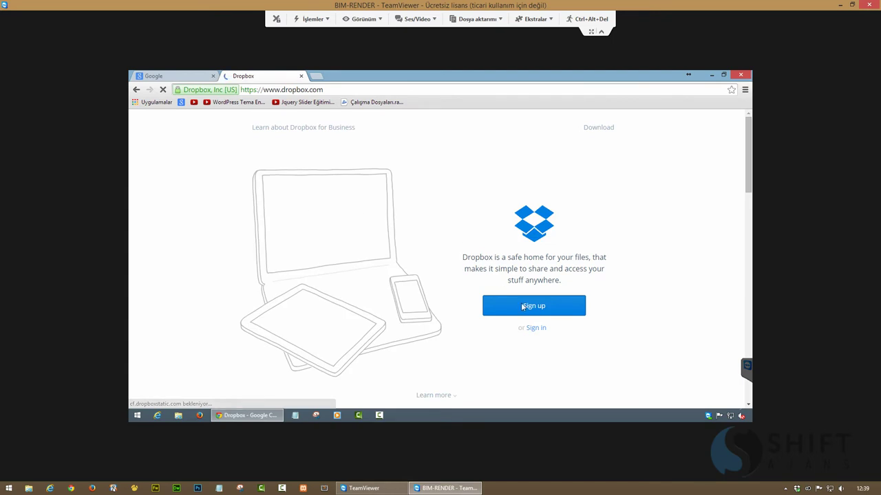
Sign in to Dropbox with the account e-mail and password, fixing a stray character
{"action": "left_click", "coordinate": [537, 329]}
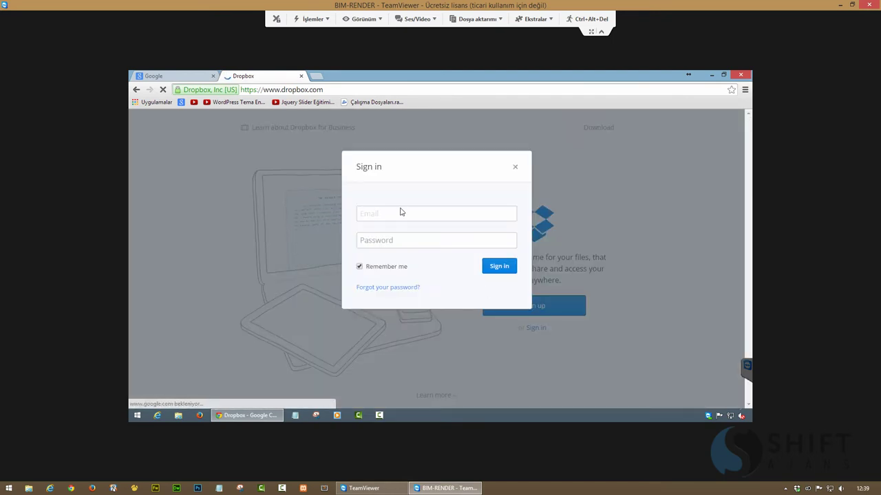
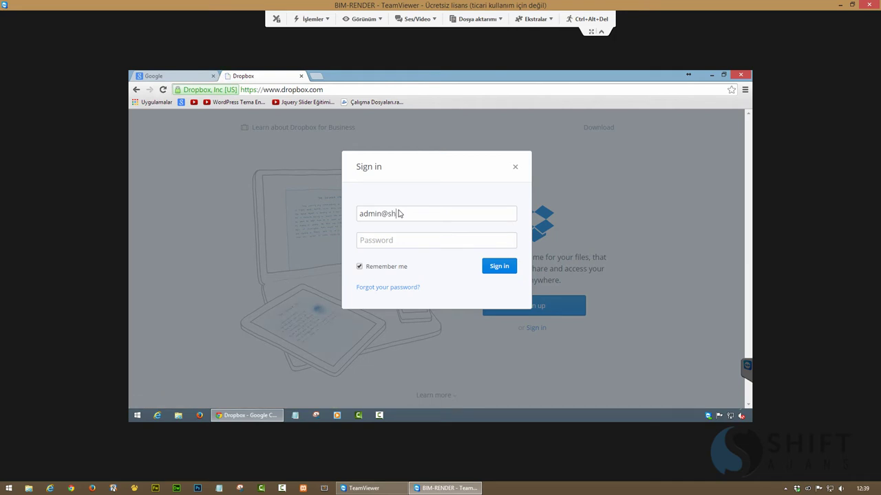
{"action": "key", "text": "Tab"}
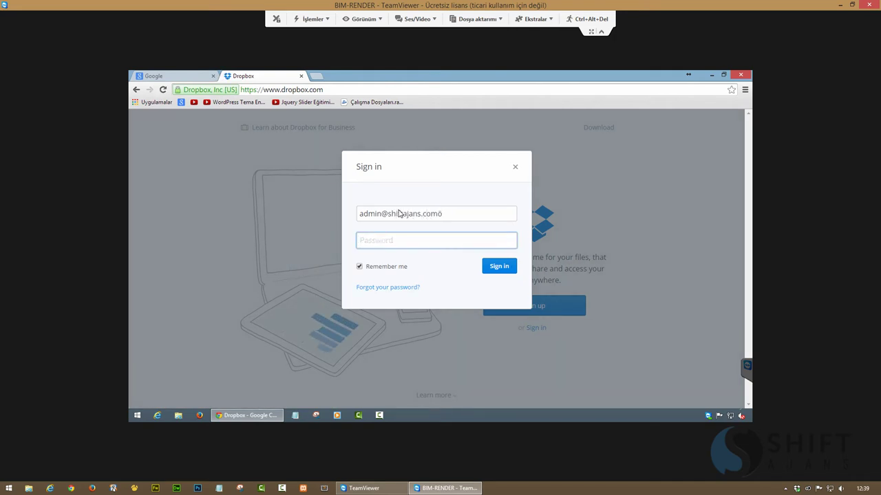
{"action": "key", "text": "shift+Tab"}
{"action": "key", "text": "End"}
{"action": "key", "text": "BackSpace"}
{"action": "key", "text": "Tab"}
{"action": "type", "text": "••"}
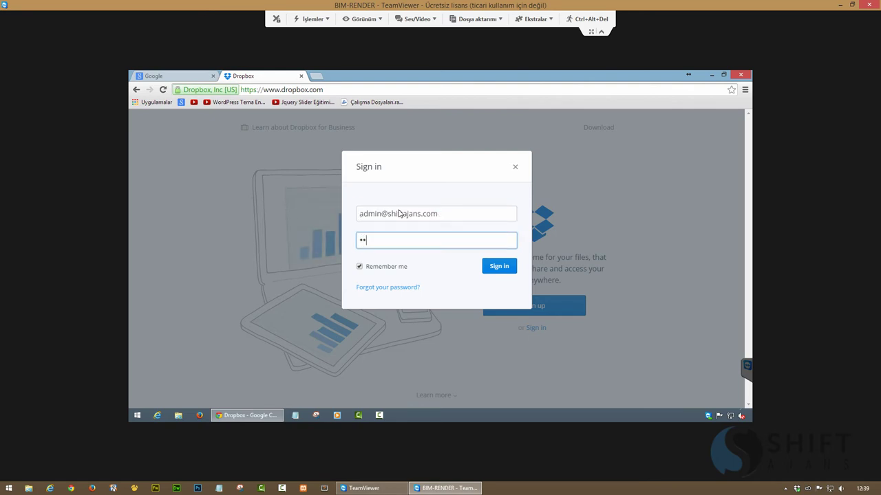
{"action": "key", "text": "Return"}
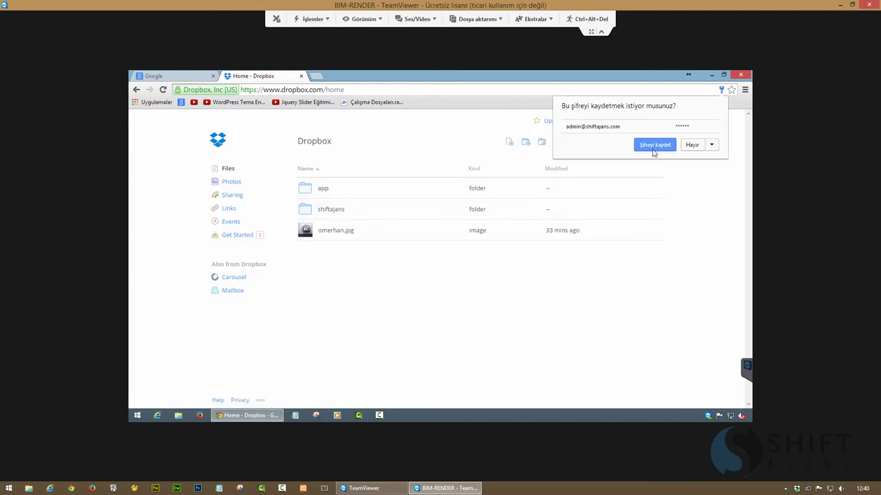
Download DropboxInstaller.exe from Dropbox's Install page, run it, and close Chrome
{"action": "left_click", "coordinate": [654, 147]}
{"action": "left_click", "coordinate": [654, 122]}
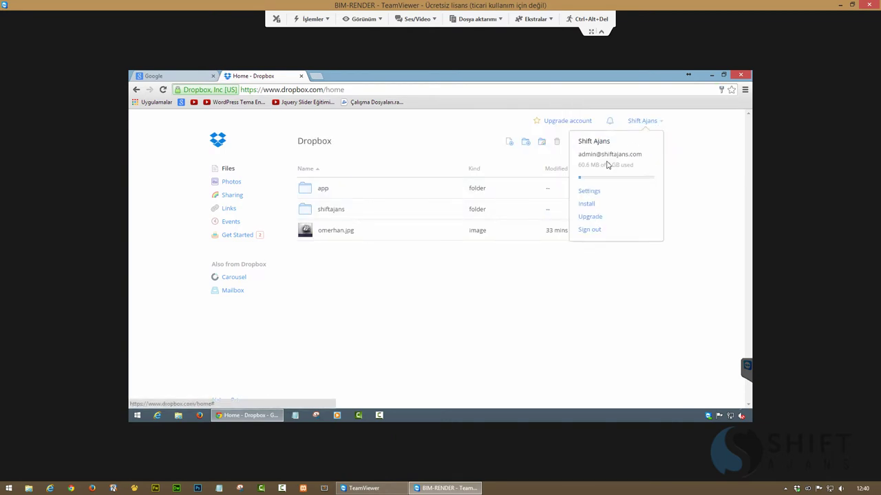
{"action": "left_click", "coordinate": [587, 199]}
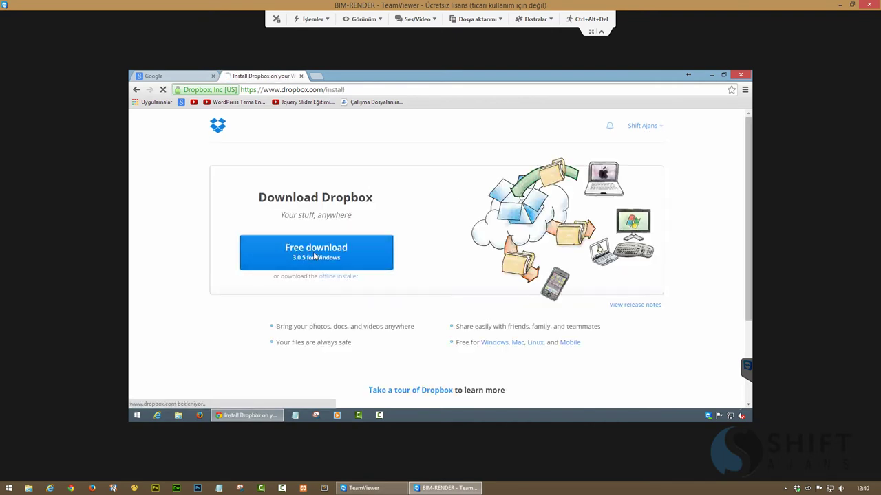
{"action": "left_click", "coordinate": [314, 256]}
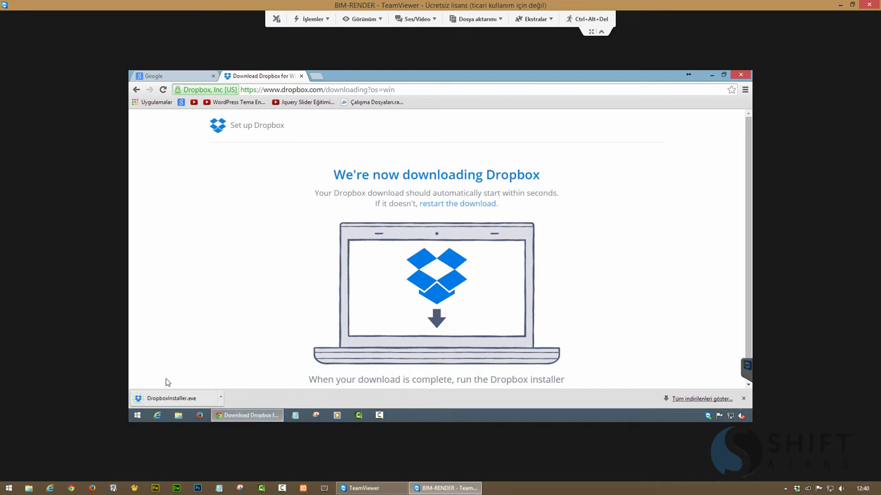
{"action": "left_click", "coordinate": [172, 399]}
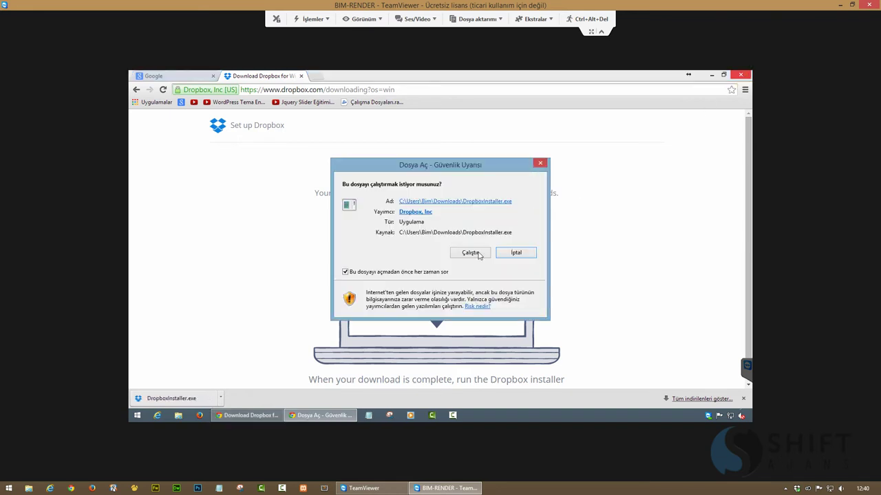
{"action": "left_click", "coordinate": [479, 253]}
{"action": "left_click", "coordinate": [741, 77]}
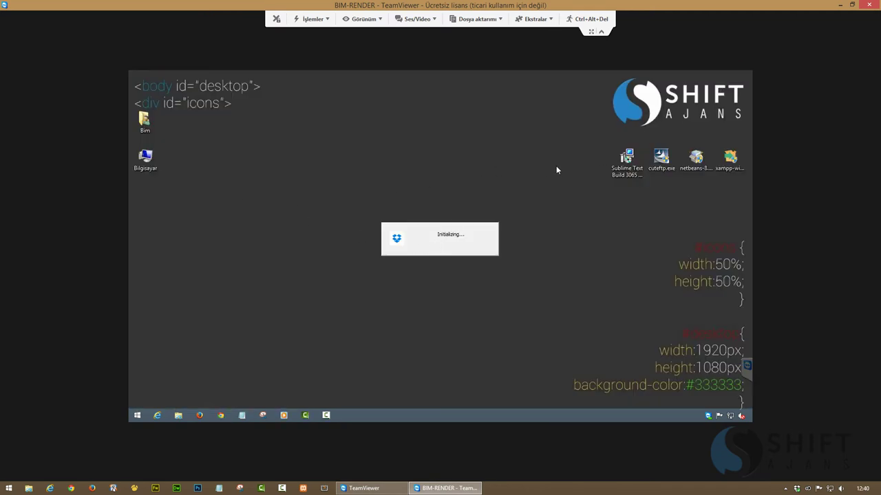
Run the XAMPP installer as administrator, accepting the antivirus question and the UAC warning
{"action": "right_click", "coordinate": [731, 159]}
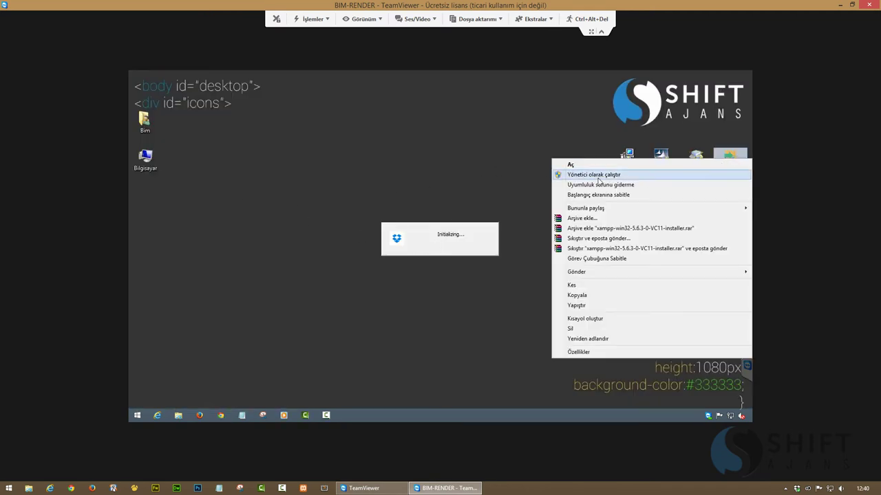
{"action": "left_click", "coordinate": [598, 178]}
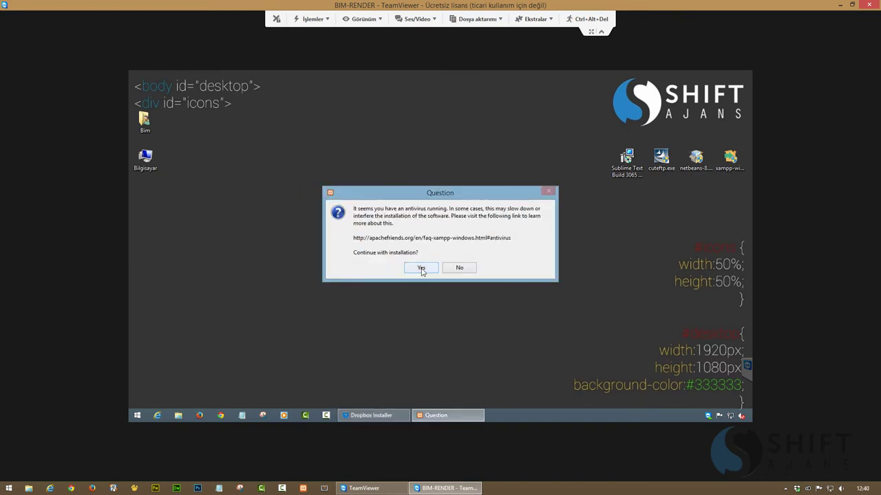
{"action": "left_click", "coordinate": [421, 269]}
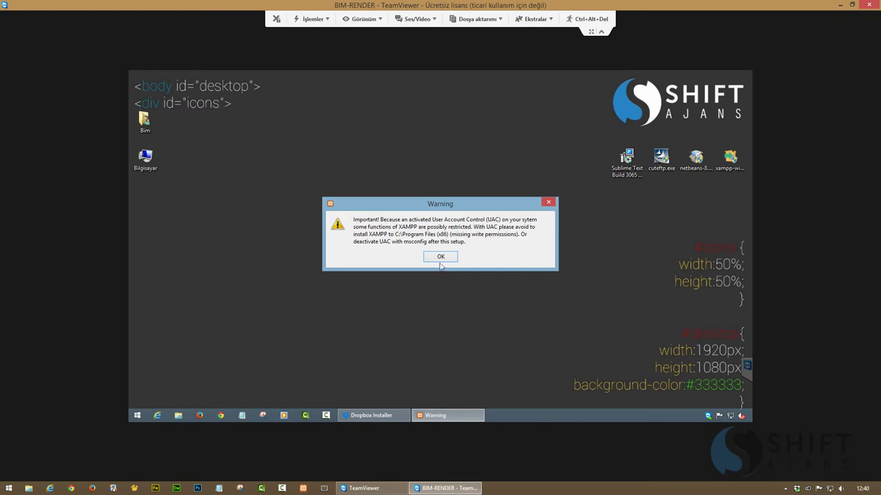
{"action": "left_click", "coordinate": [440, 257]}
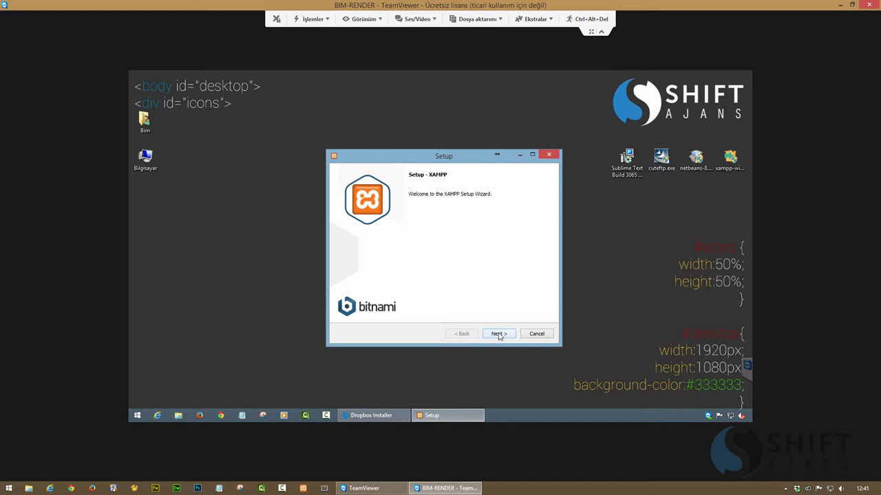
Install XAMPP with default components into C:\xampp, skipping the Bitnami offer
{"action": "left_click", "coordinate": [499, 334]}
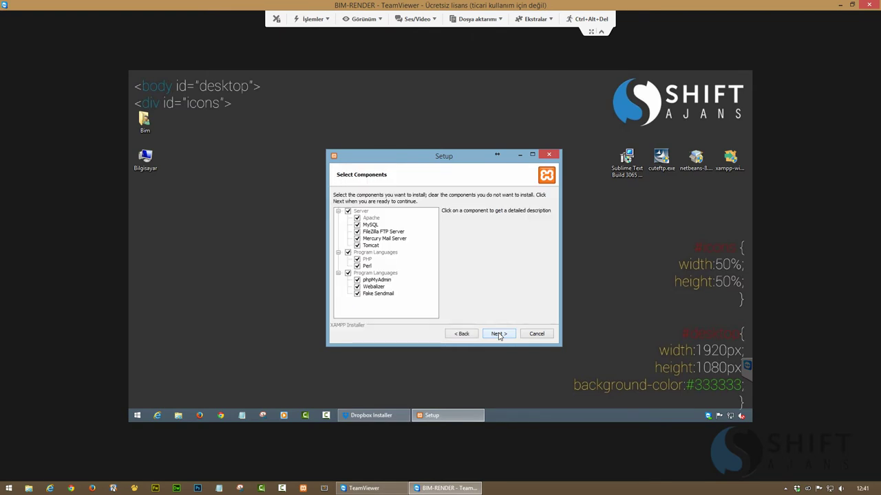
{"action": "left_click", "coordinate": [499, 334]}
{"action": "left_click", "coordinate": [499, 333]}
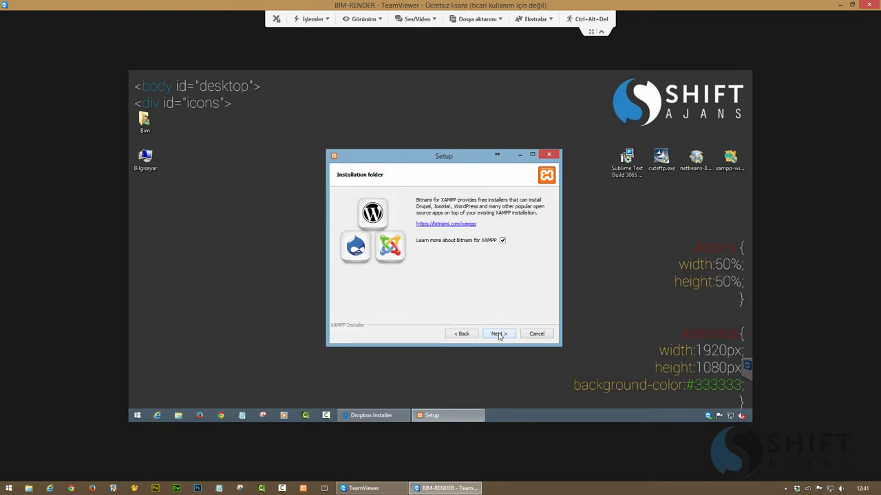
{"action": "left_click", "coordinate": [503, 240]}
{"action": "left_click", "coordinate": [497, 335]}
{"action": "left_click", "coordinate": [496, 335]}
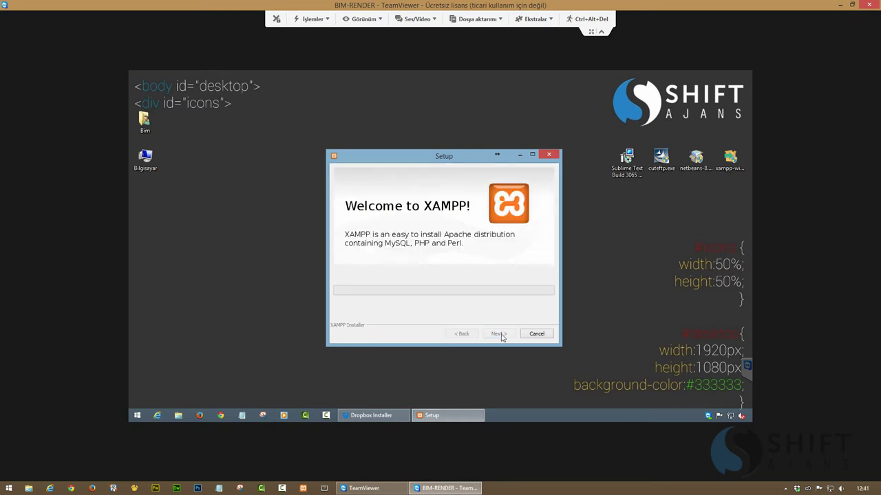
Move the XAMPP and Dropbox windows aside and launch the NetBeans installer
{"action": "left_click_drag", "start_coordinate": [457, 157], "coordinate": [276, 158]}
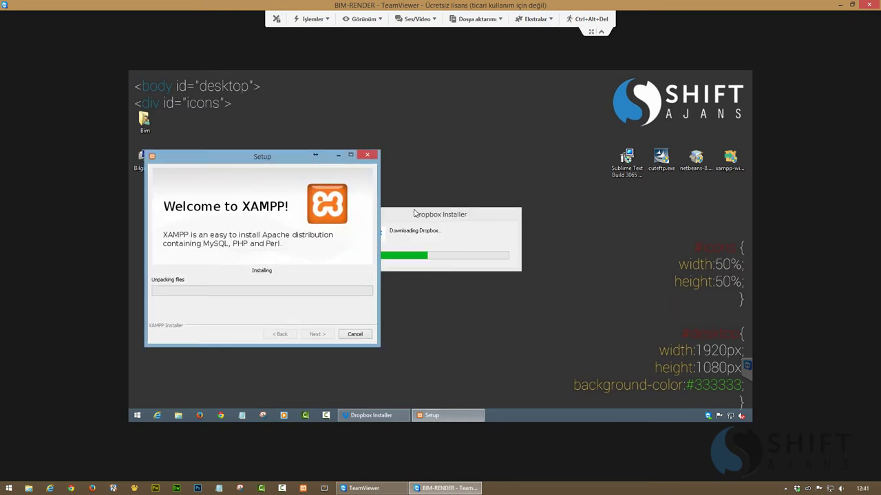
{"action": "left_click_drag", "start_coordinate": [422, 211], "coordinate": [462, 88]}
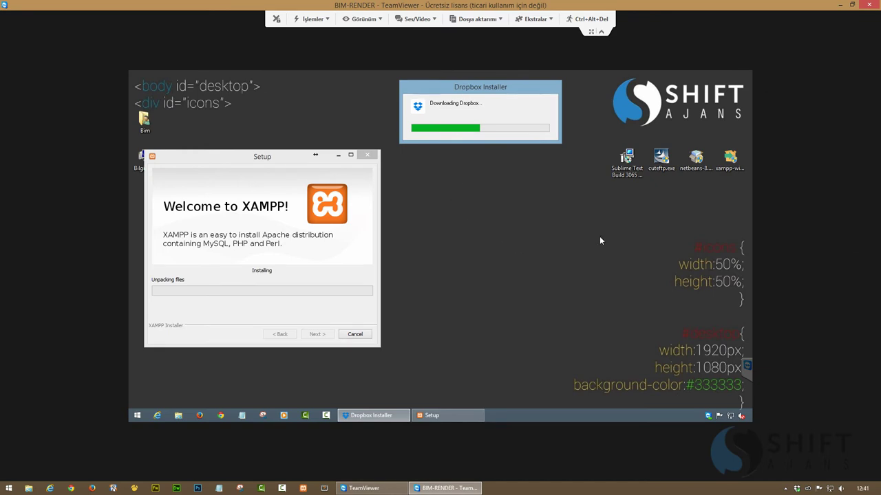
{"action": "right_click", "coordinate": [690, 169]}
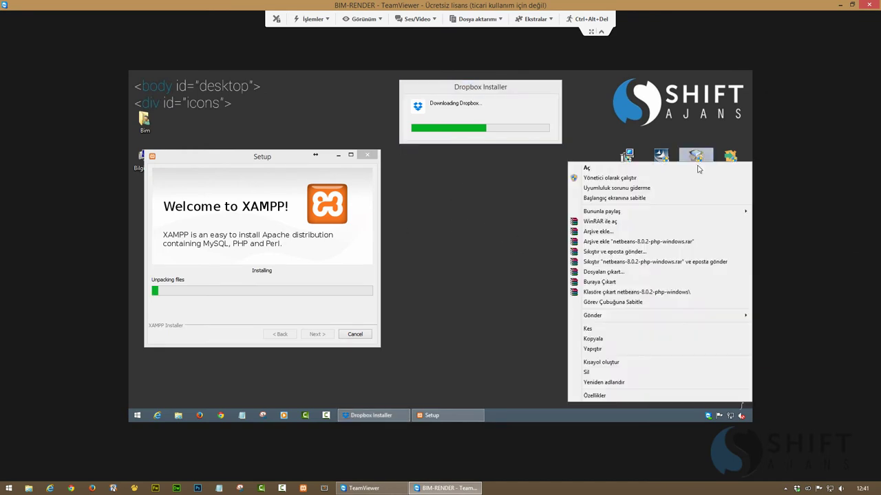
{"action": "left_click", "coordinate": [624, 177]}
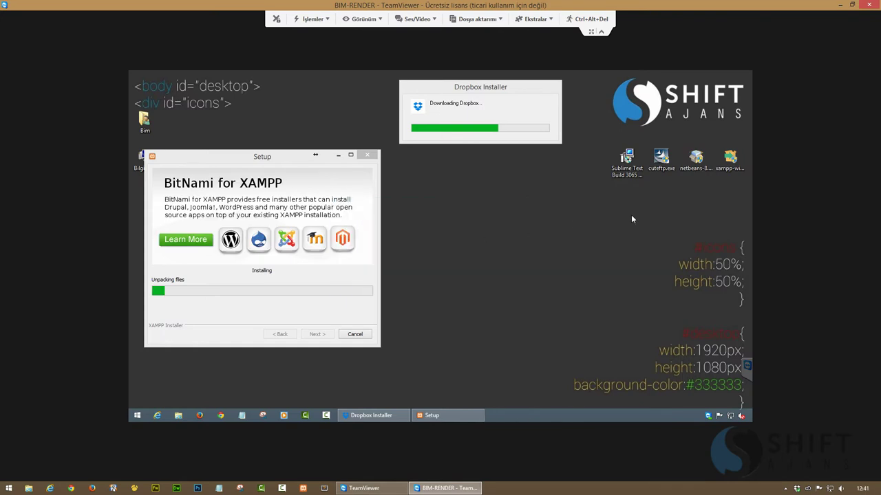
{"action": "right_click", "coordinate": [660, 161]}
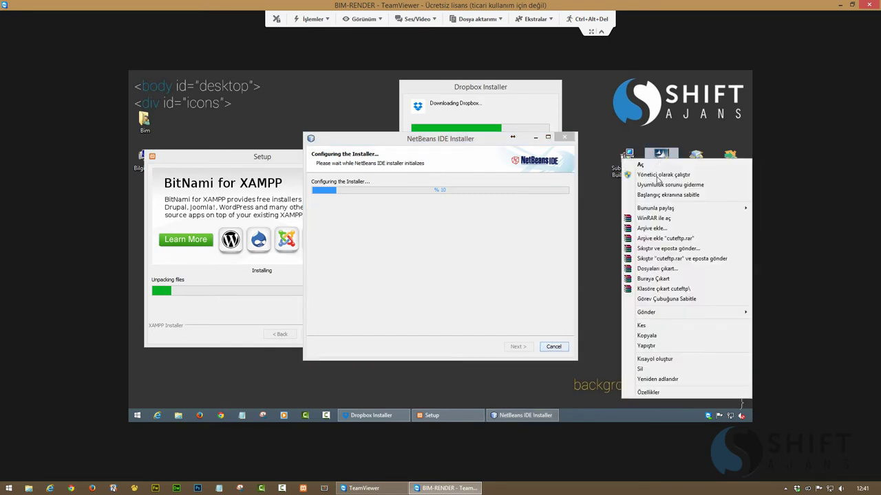
Start the CuteFTP installer with its default setup-files folder, and the Sublime Text installer
{"action": "left_click", "coordinate": [657, 173]}
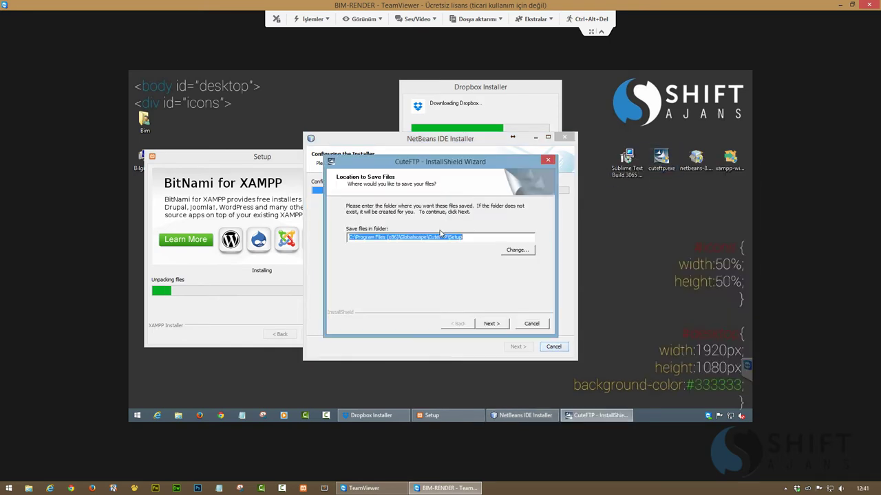
{"action": "left_click", "coordinate": [490, 326]}
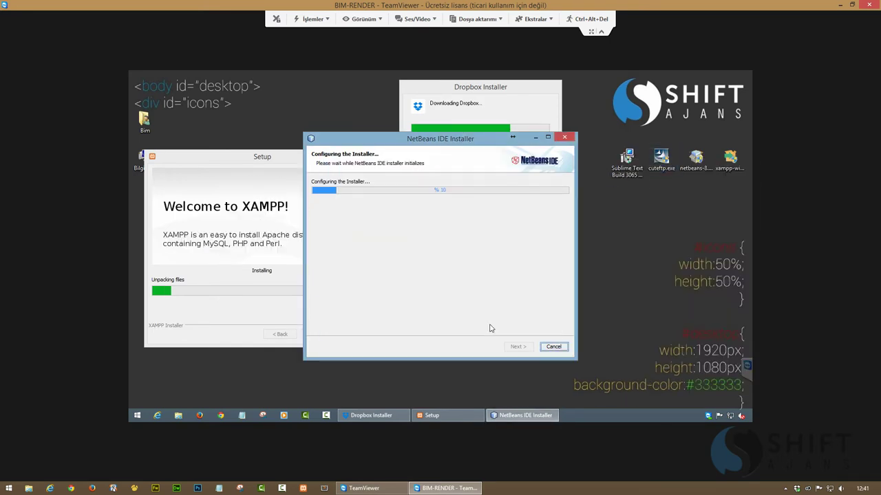
{"action": "right_click", "coordinate": [639, 168]}
{"action": "left_click", "coordinate": [609, 174]}
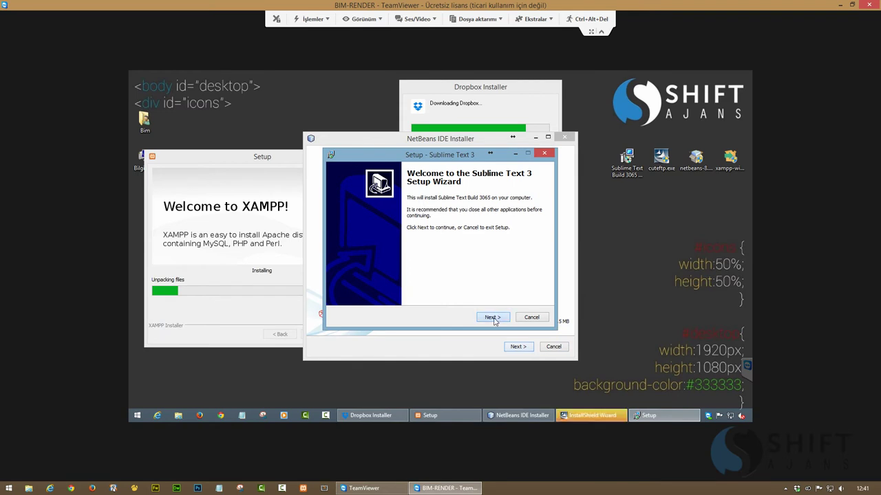
Install Sublime Text 3 in the default folder with the Explorer context-menu entry
{"action": "left_click", "coordinate": [494, 316]}
{"action": "left_click", "coordinate": [494, 317]}
{"action": "left_click", "coordinate": [396, 217]}
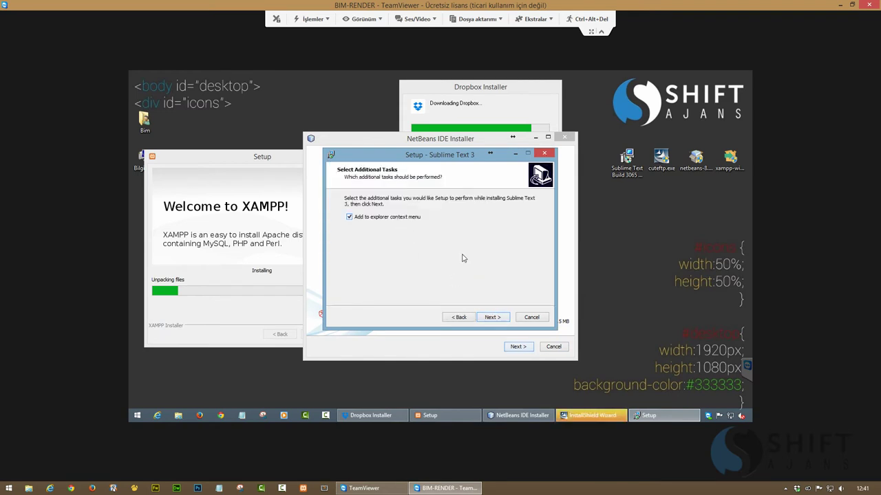
{"action": "left_click", "coordinate": [492, 317]}
{"action": "left_click", "coordinate": [493, 317]}
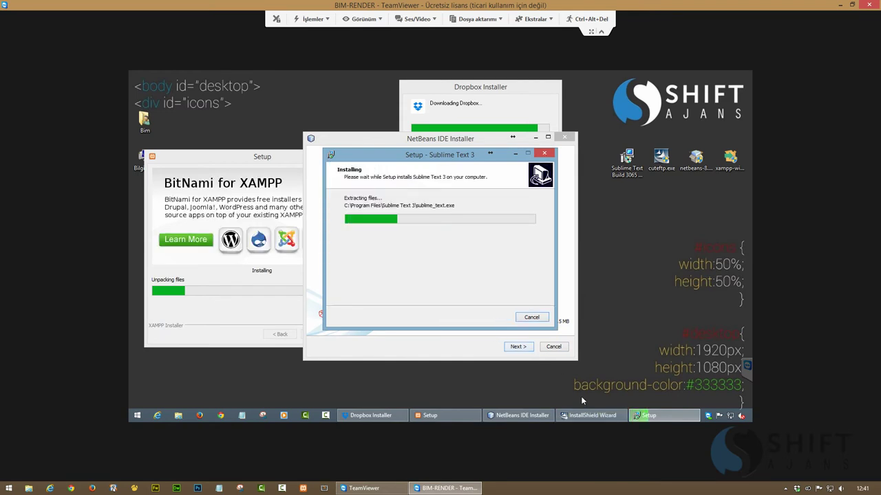
Accept the CuteFTP licence and start installing to the default destination
{"action": "left_click", "coordinate": [491, 322]}
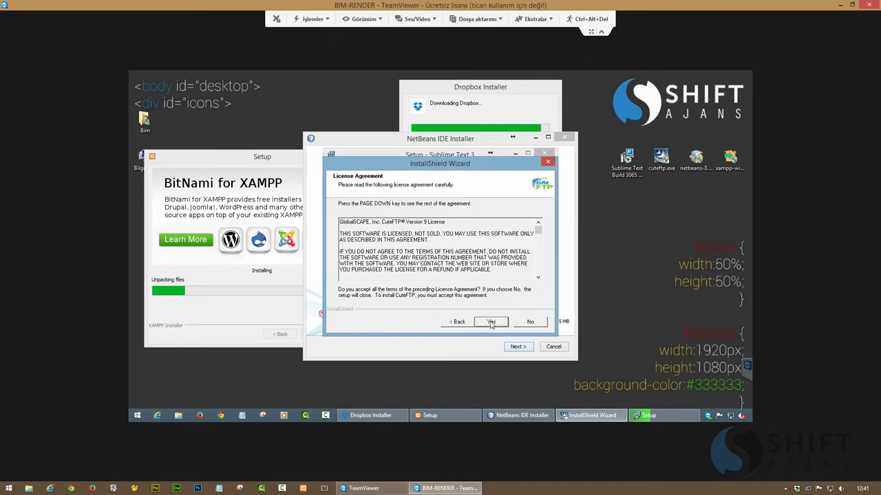
{"action": "left_click", "coordinate": [490, 322]}
{"action": "left_click", "coordinate": [491, 322]}
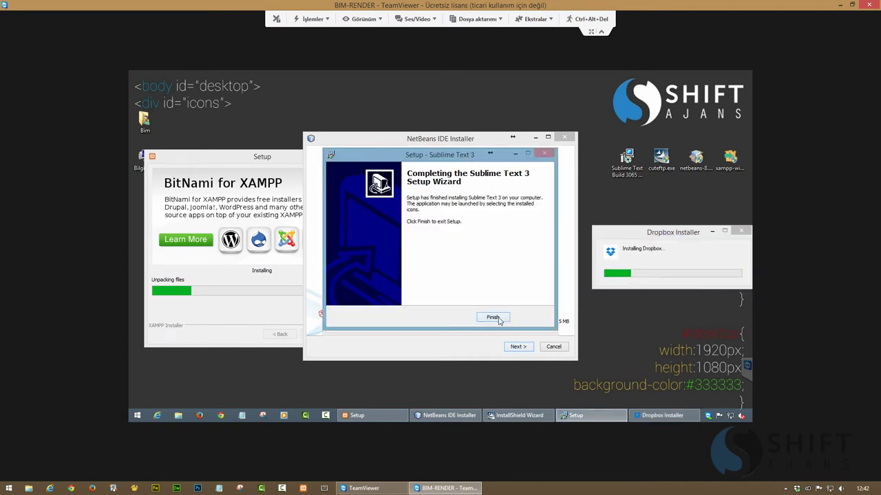
Close the finished Sublime setup and install NetBeans IDE 8.0.2, accepting the licence and default folders
{"action": "left_click", "coordinate": [497, 318]}
{"action": "left_click", "coordinate": [454, 350]}
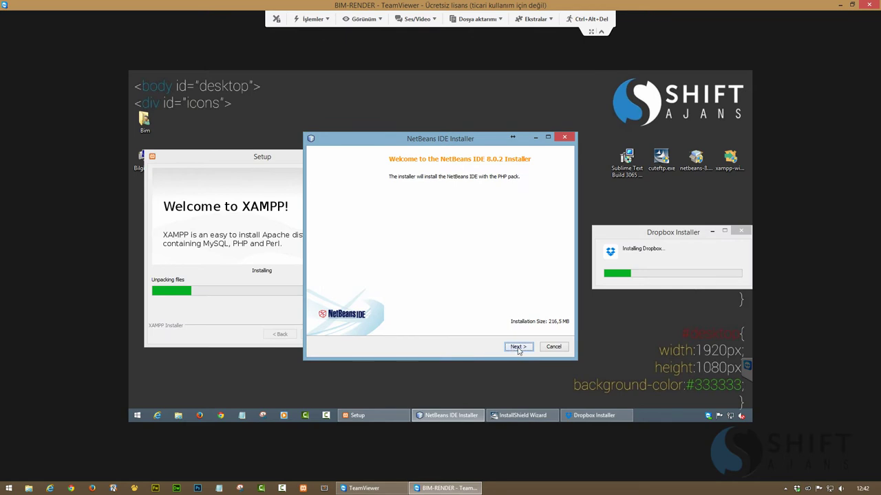
{"action": "left_click", "coordinate": [519, 350]}
{"action": "left_click", "coordinate": [392, 325]}
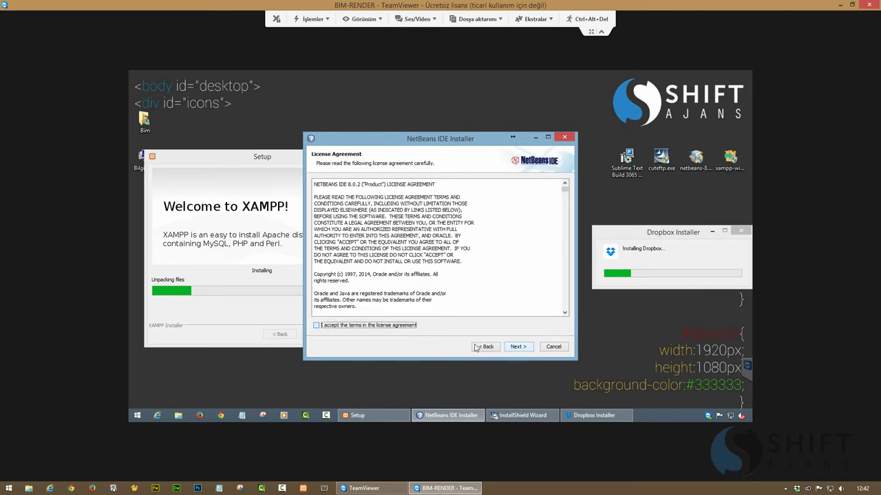
{"action": "left_click", "coordinate": [516, 349]}
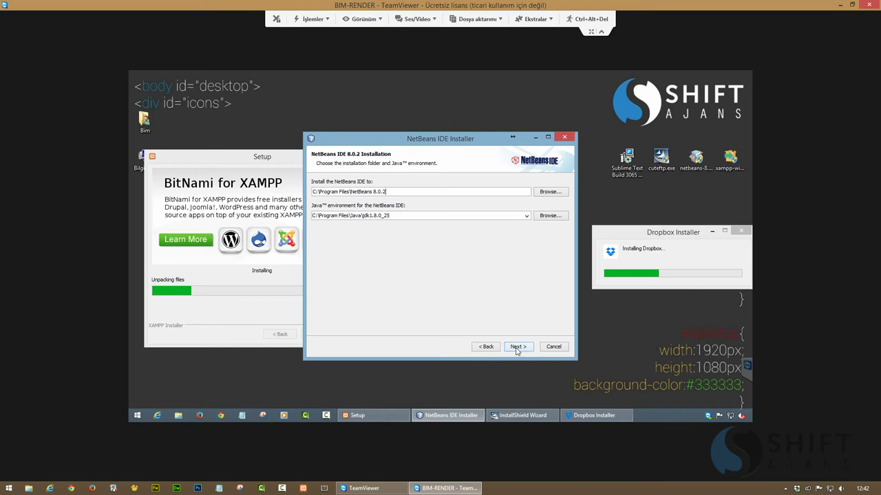
{"action": "left_click", "coordinate": [517, 347]}
{"action": "left_click", "coordinate": [519, 347]}
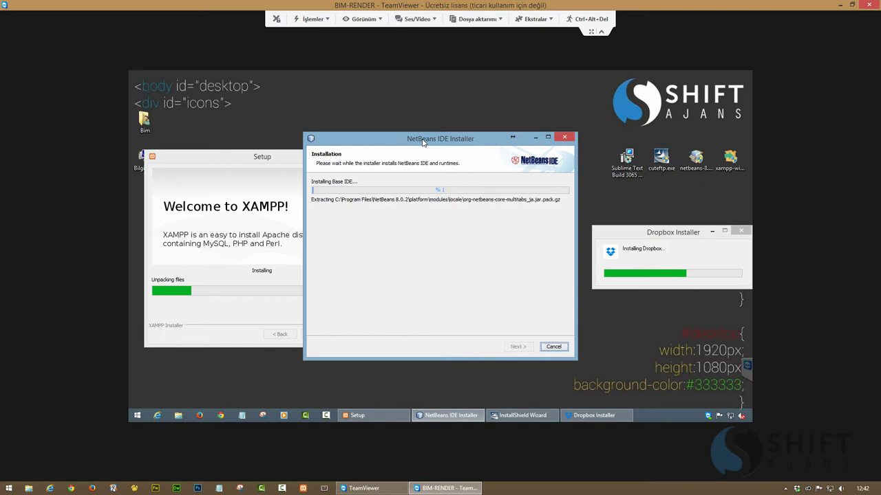
{"action": "left_click_drag", "start_coordinate": [423, 141], "coordinate": [464, 138]}
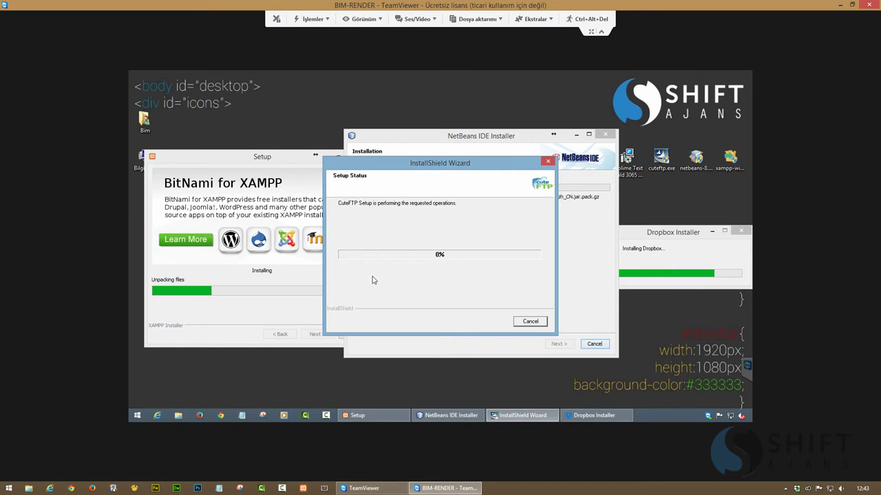
Finish the CuteFTP installation with 'Install a shortcut to CuteFTP on my desktop' ticked
{"action": "left_click", "coordinate": [638, 234]}
{"action": "left_click_drag", "start_coordinate": [638, 234], "coordinate": [601, 233]}
{"action": "left_click_drag", "start_coordinate": [486, 166], "coordinate": [329, 222]}
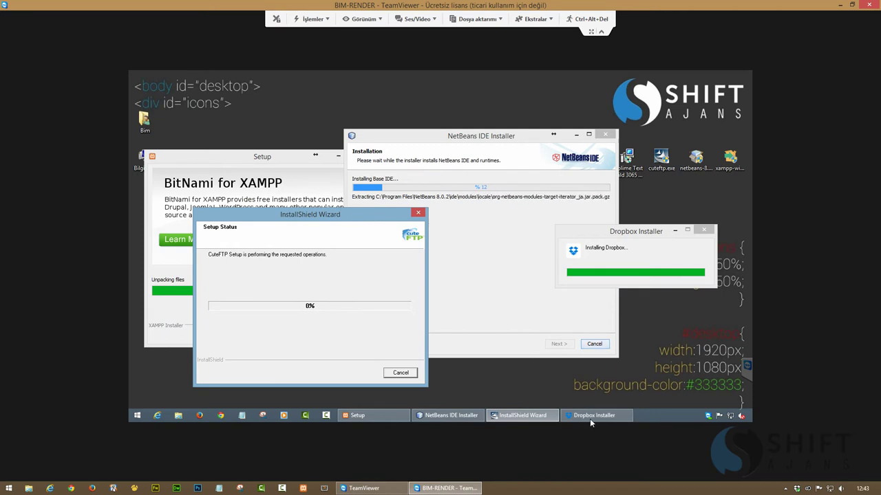
{"action": "mouse_move", "coordinate": [590, 408]}
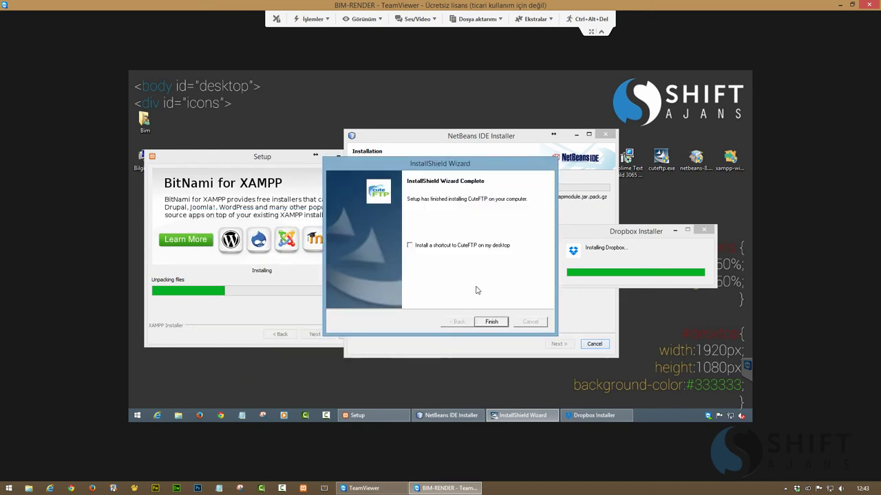
{"action": "left_click", "coordinate": [449, 247]}
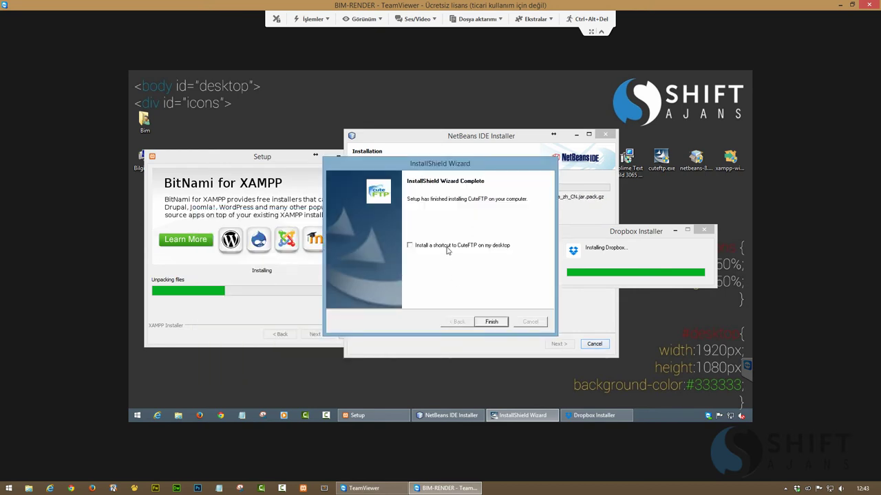
{"action": "left_click", "coordinate": [478, 321]}
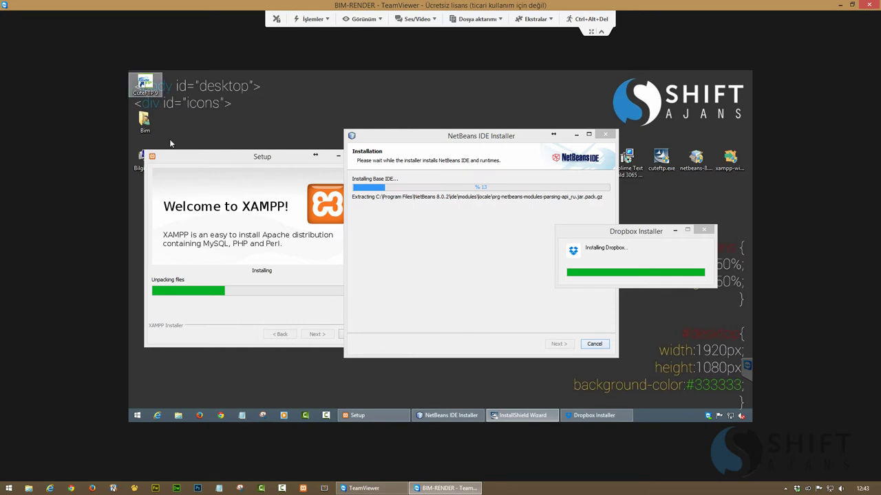
Launch CuteFTP from its shortcut, dismissing the Welcome screen, Connection Wizard and Tip of the Day
{"action": "left_click_drag", "start_coordinate": [310, 174], "coordinate": [402, 186]}
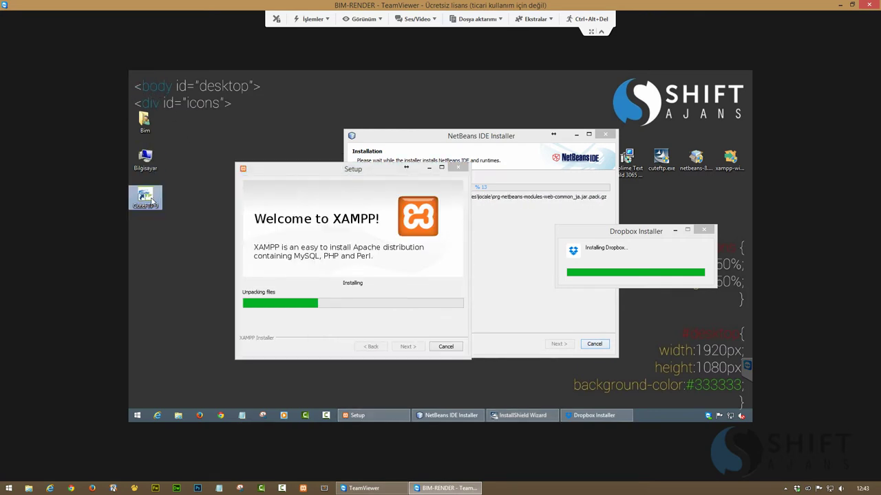
{"action": "right_click", "coordinate": [151, 195]}
{"action": "left_click", "coordinate": [168, 199]}
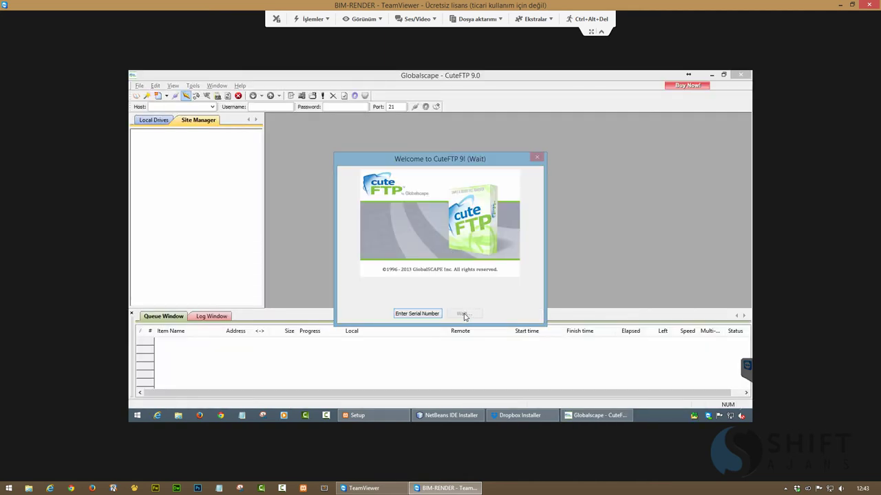
{"action": "left_click", "coordinate": [464, 313]}
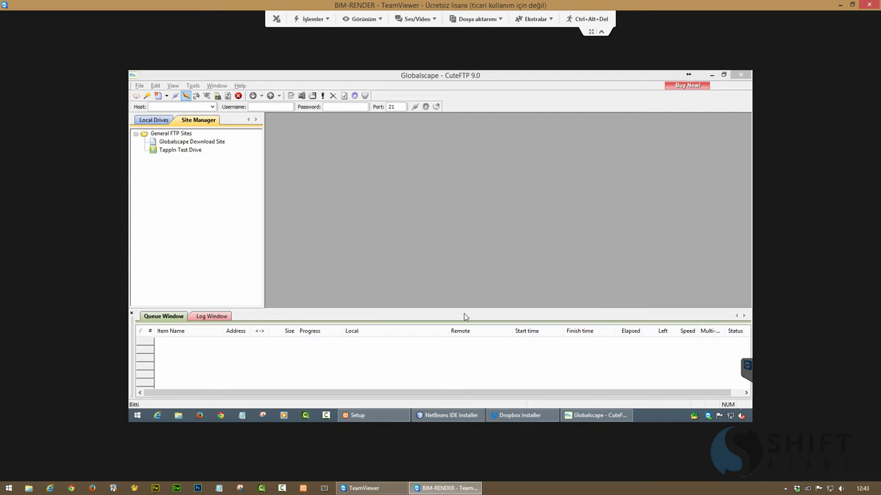
{"action": "left_click", "coordinate": [502, 313]}
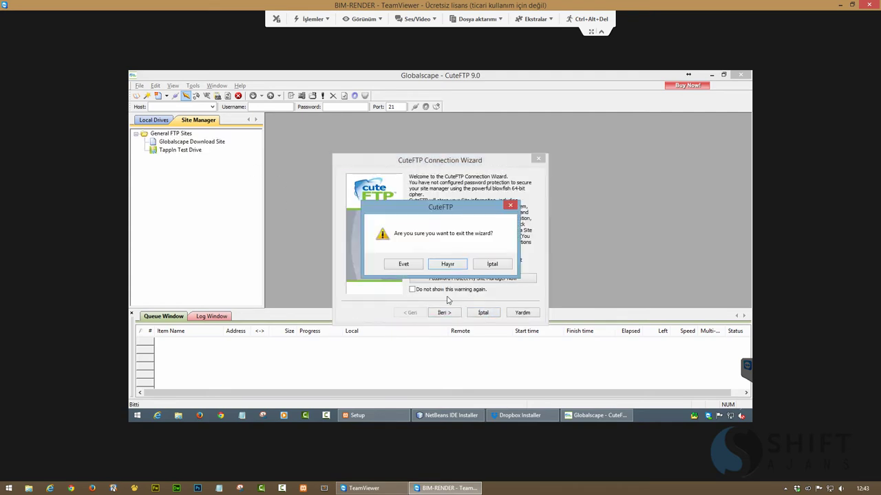
{"action": "left_click", "coordinate": [404, 265]}
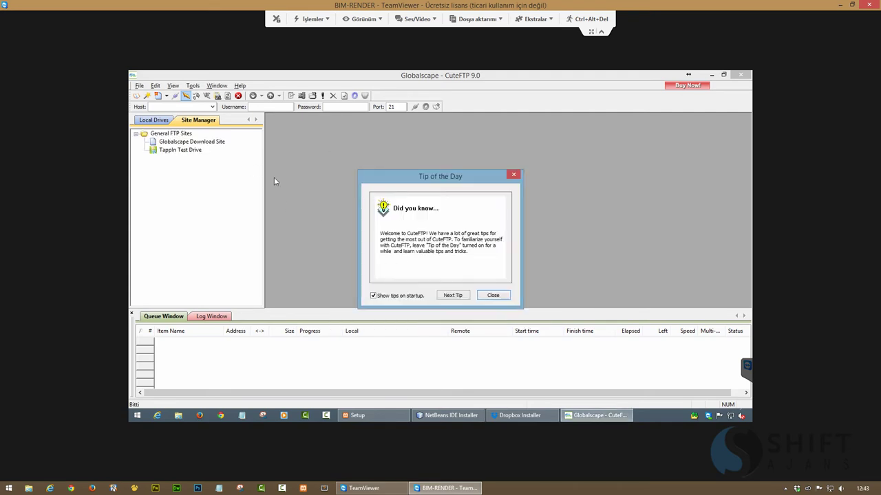
{"action": "left_click", "coordinate": [492, 296]}
In Global Options, stop downloads defaulting to the local pane's folder
{"action": "left_click", "coordinate": [193, 86]}
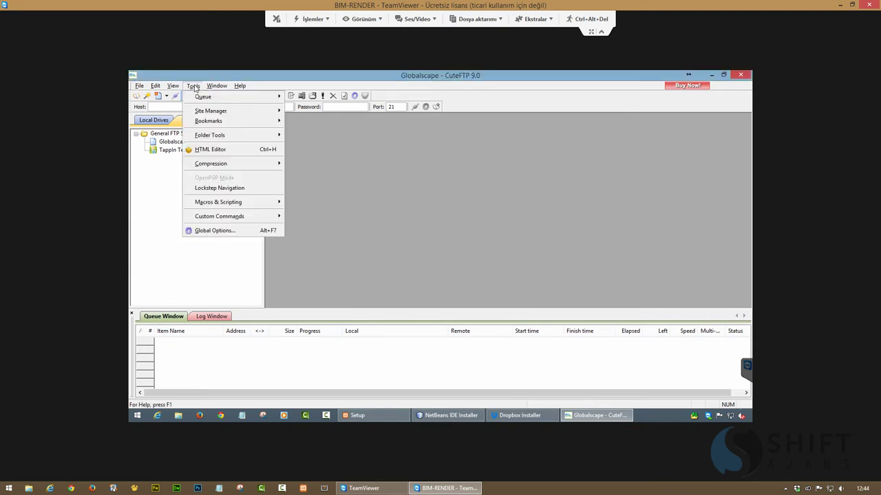
{"action": "left_click", "coordinate": [217, 231]}
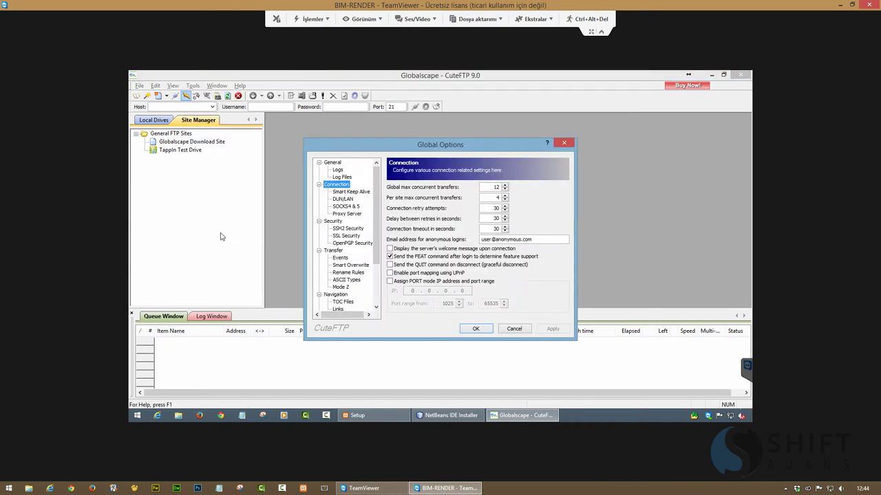
{"action": "left_click", "coordinate": [333, 162]}
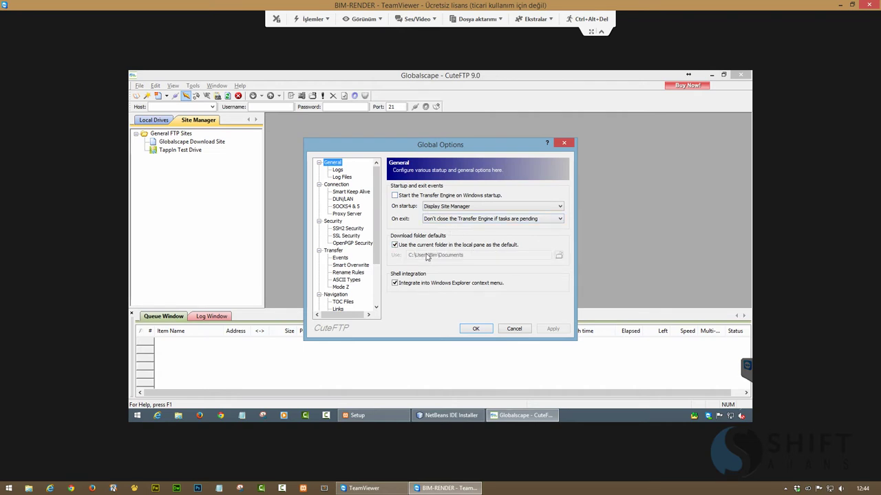
{"action": "left_click", "coordinate": [413, 245]}
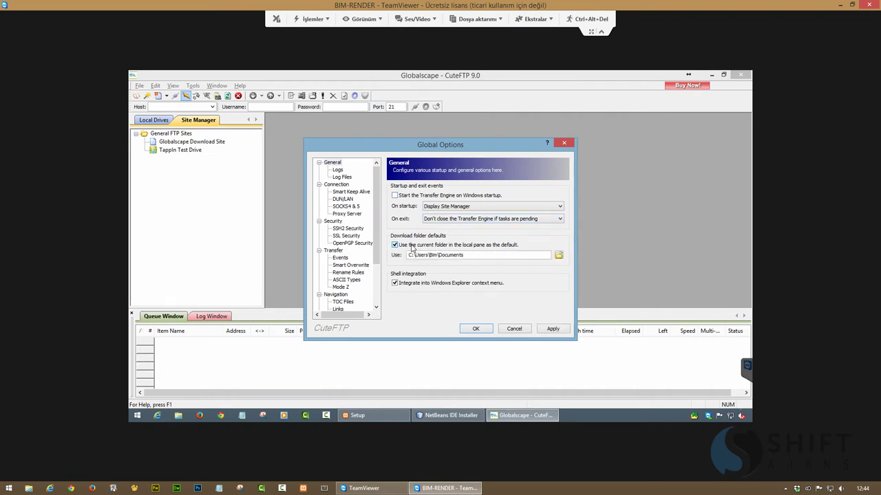
{"action": "left_click", "coordinate": [557, 256]}
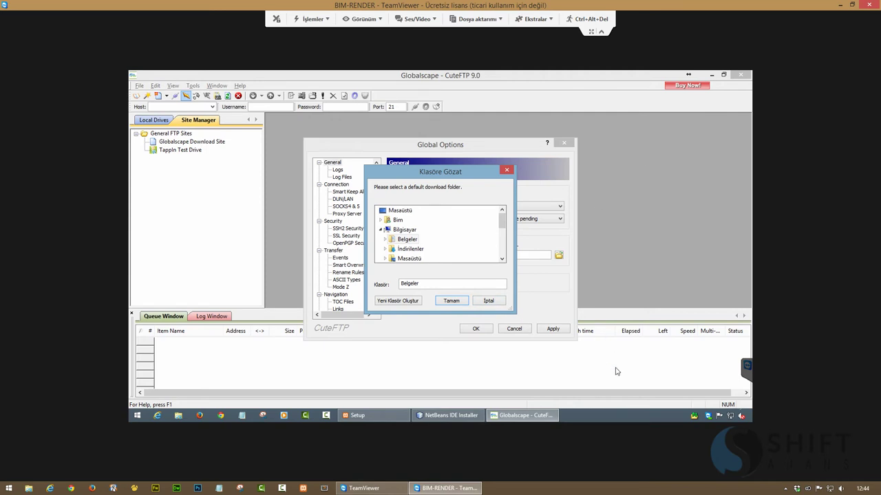
{"action": "left_click", "coordinate": [492, 303]}
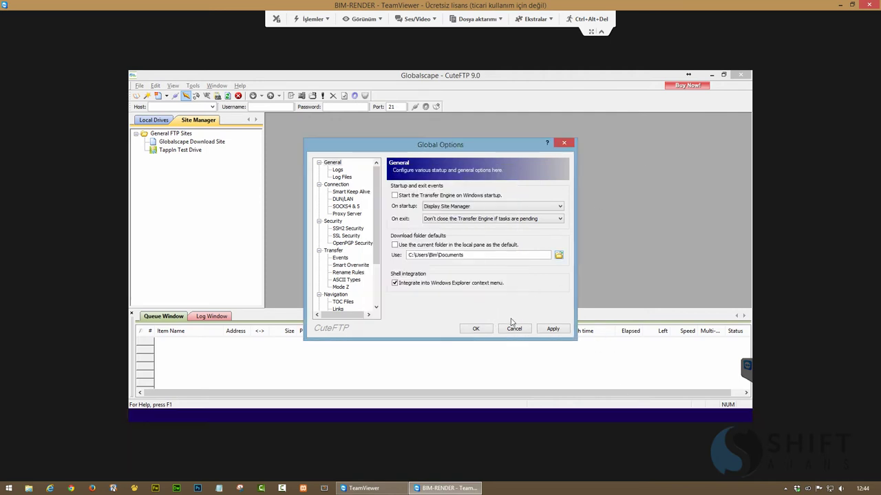
Select turkish.lng as the language file, apply it and close Global Options
{"action": "scroll", "coordinate": [361, 255], "scroll_direction": "down", "scroll_amount": 3}
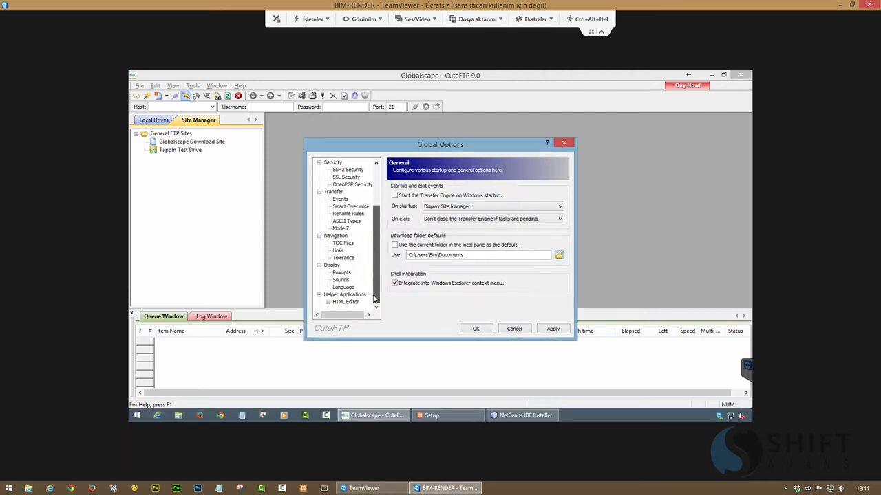
{"action": "left_click", "coordinate": [343, 287]}
{"action": "left_click", "coordinate": [399, 260]}
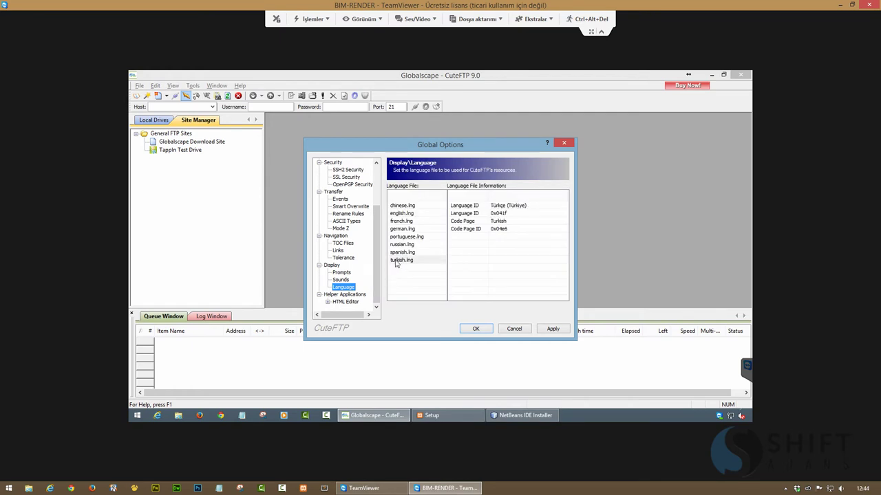
{"action": "left_click", "coordinate": [553, 329]}
{"action": "left_click", "coordinate": [477, 329]}
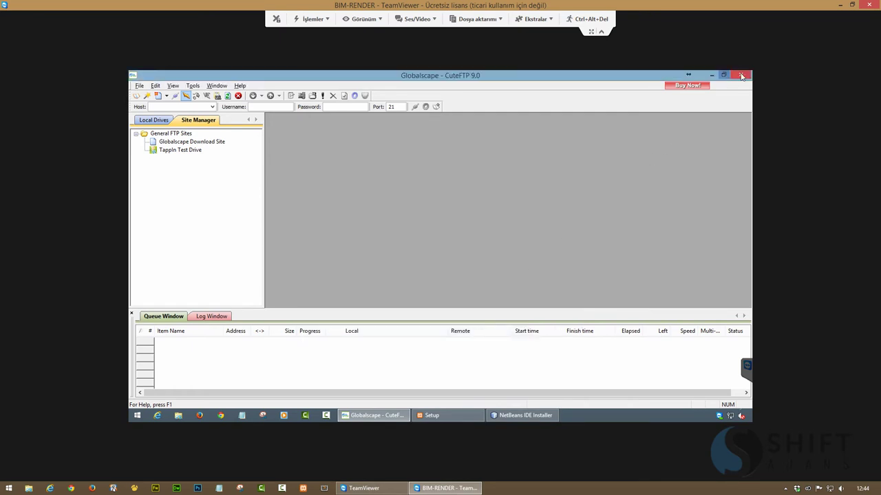
Close CuteFTP and its Firefox store page, then minimise the NetBeans and XAMPP installers
{"action": "left_click", "coordinate": [740, 74]}
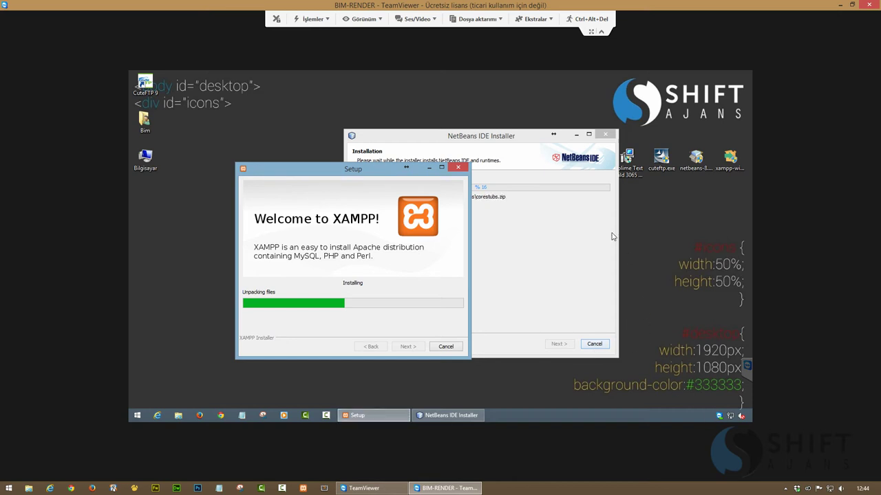
{"action": "left_click_drag", "start_coordinate": [492, 139], "coordinate": [463, 137]}
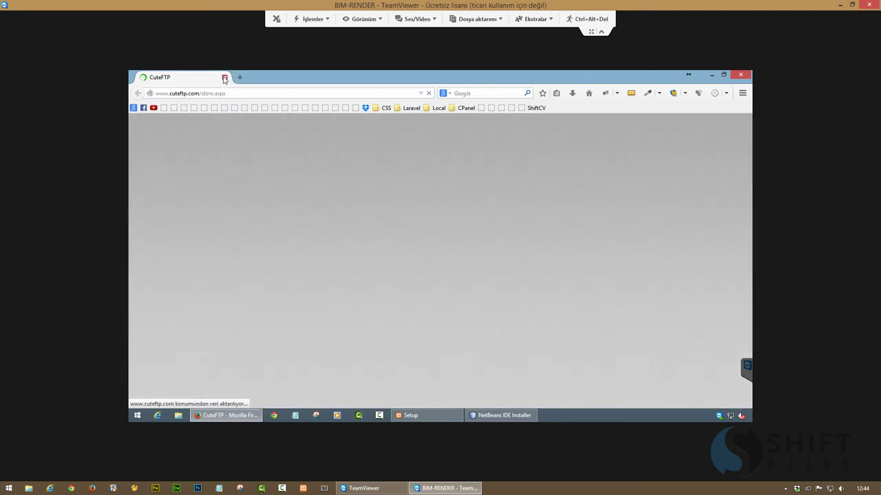
{"action": "left_click", "coordinate": [224, 78]}
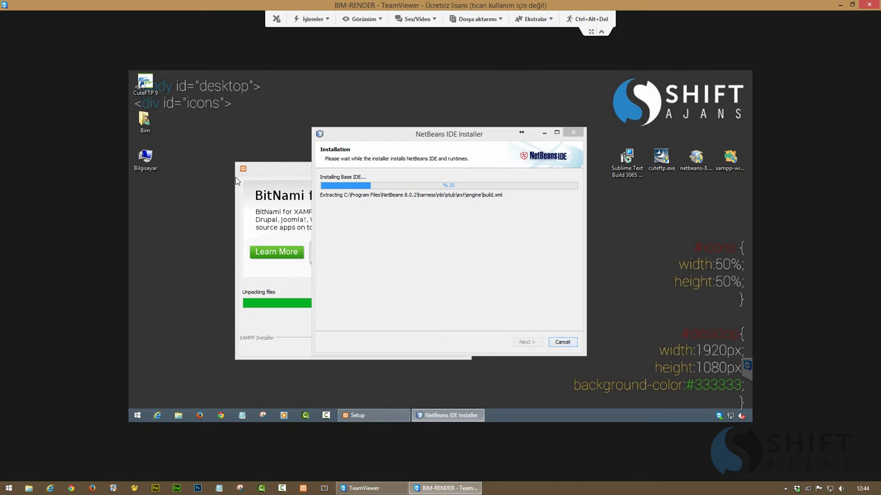
{"action": "left_click_drag", "start_coordinate": [245, 171], "coordinate": [198, 177]}
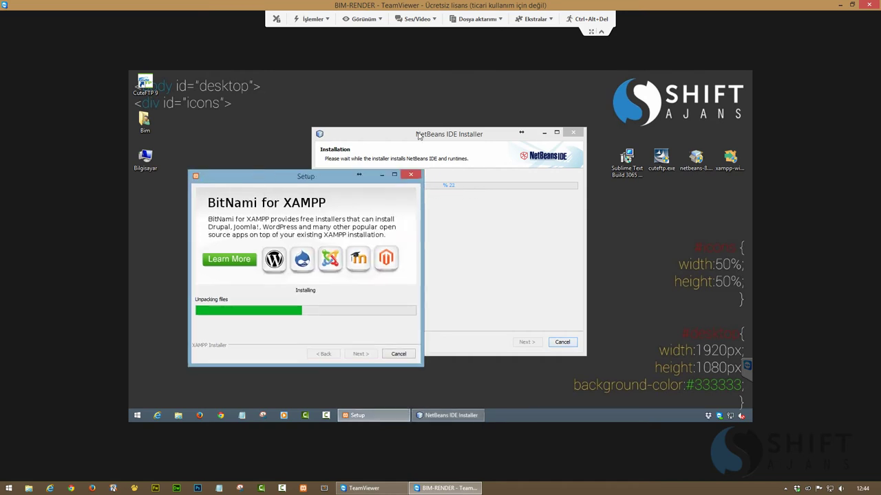
{"action": "left_click", "coordinate": [438, 143]}
{"action": "left_click_drag", "start_coordinate": [437, 142], "coordinate": [452, 148]}
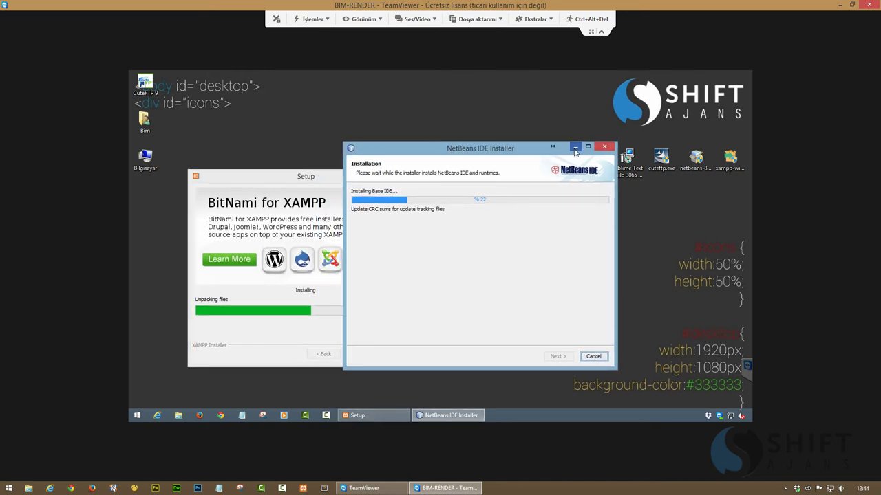
{"action": "left_click", "coordinate": [575, 147]}
{"action": "left_click", "coordinate": [382, 176]}
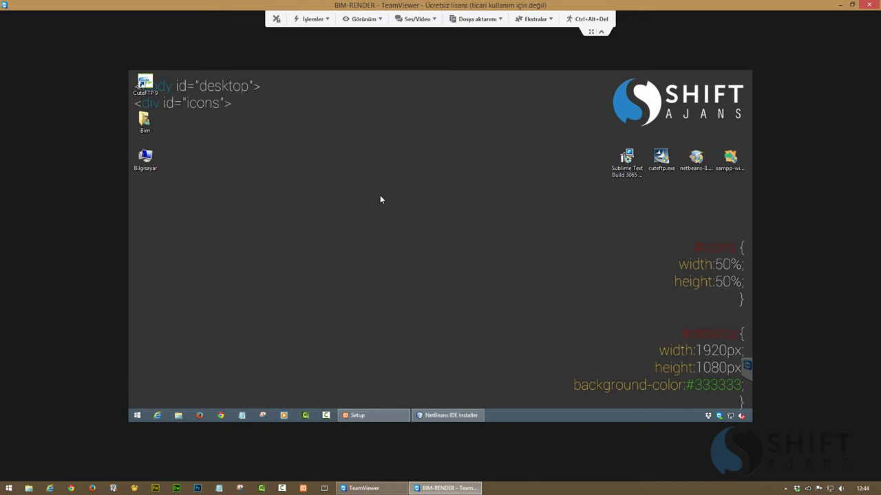
{"action": "right_click", "coordinate": [429, 219]}
Refresh the desktop, close the Dropbox welcome page, and check the Dropbox folder's parent location
{"action": "left_click", "coordinate": [448, 259]}
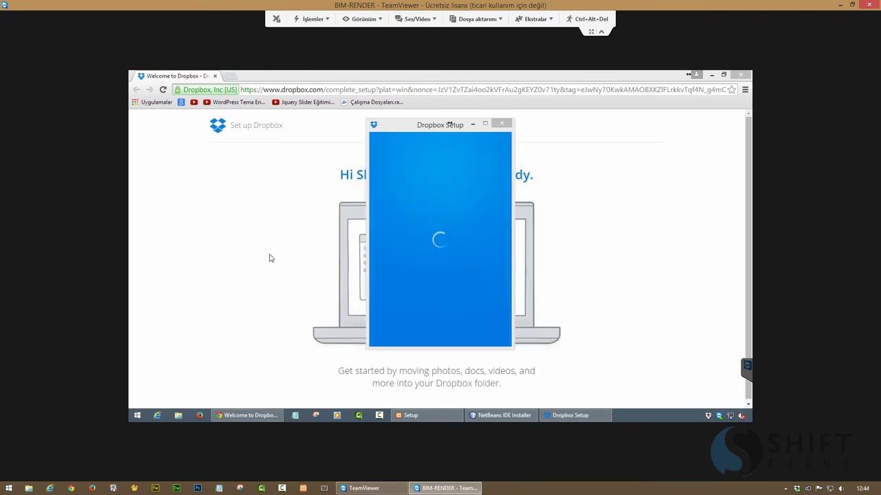
{"action": "left_click", "coordinate": [215, 77]}
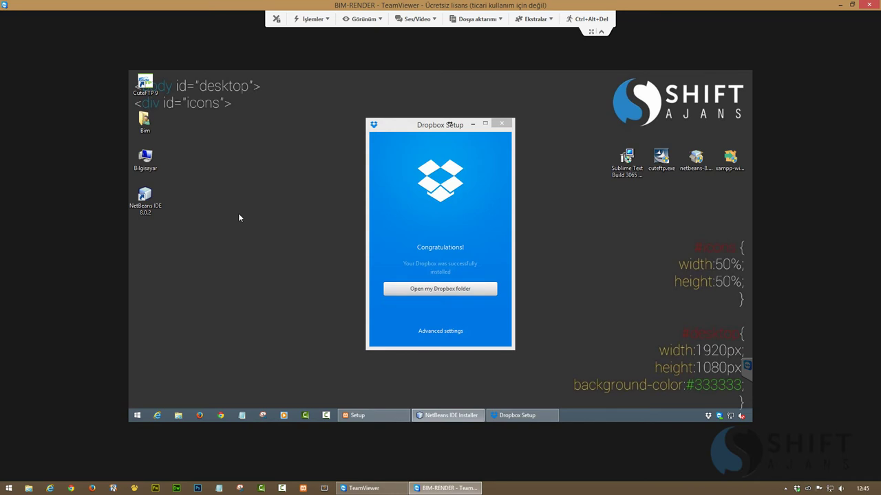
{"action": "left_click", "coordinate": [443, 289]}
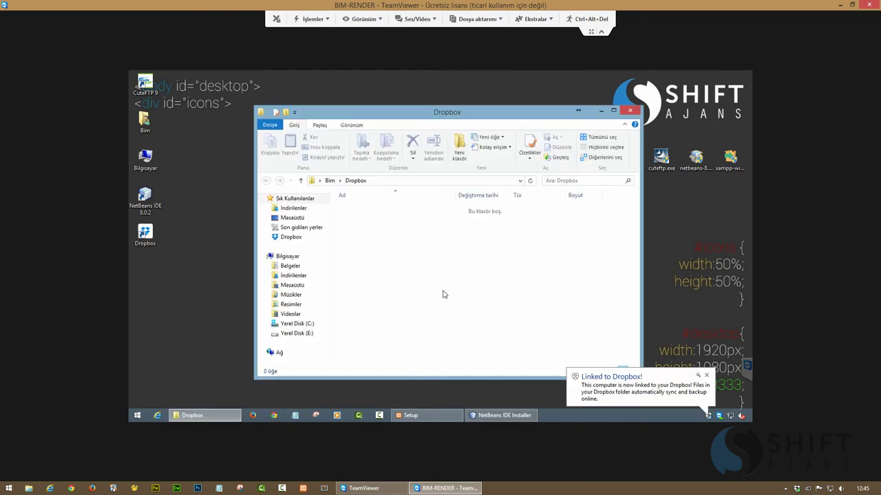
{"action": "left_click", "coordinate": [330, 181]}
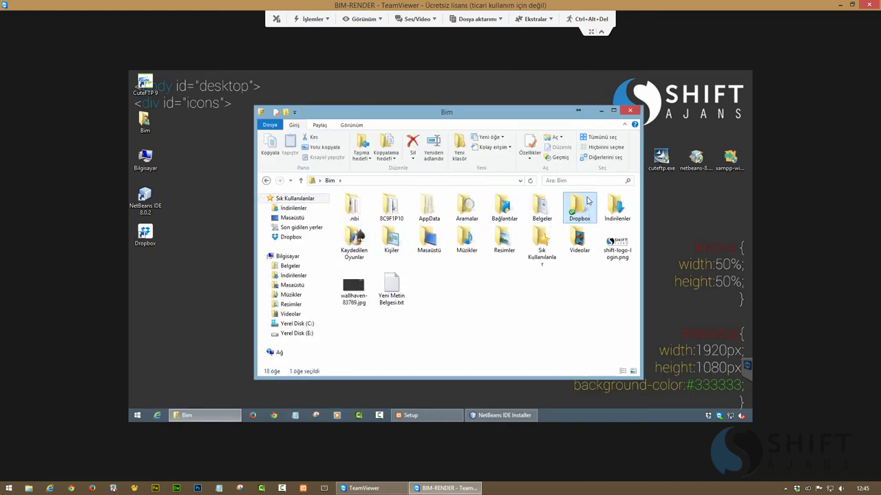
{"action": "left_click", "coordinate": [631, 111]}
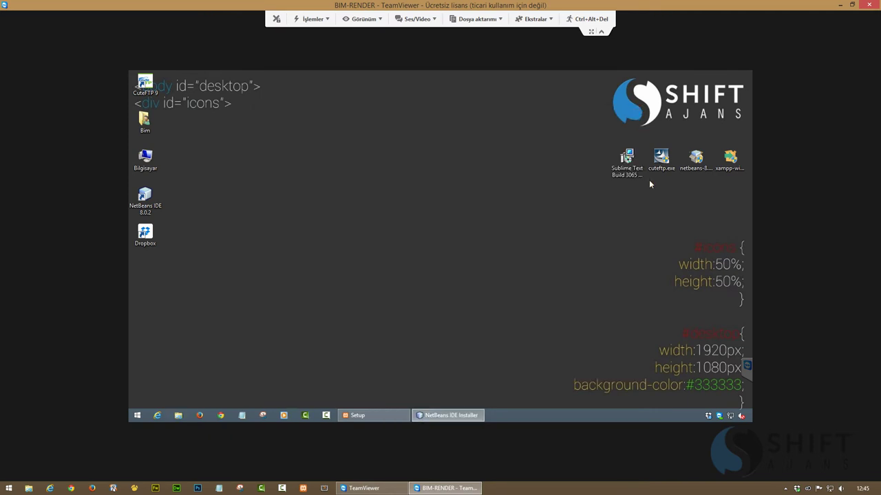
Open Dropbox Preferences on the Account tab showing C:\Users\Bim\Dropbox
{"action": "left_click", "coordinate": [711, 416]}
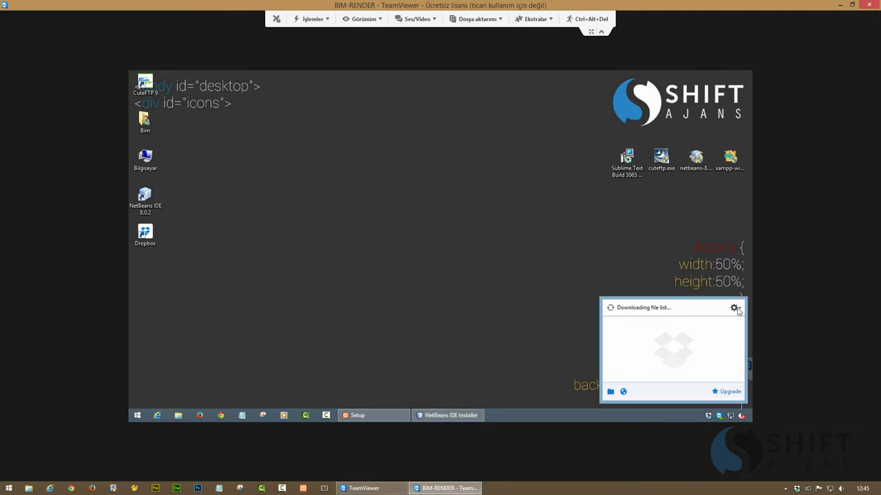
{"action": "left_click", "coordinate": [735, 307]}
{"action": "left_click", "coordinate": [697, 386]}
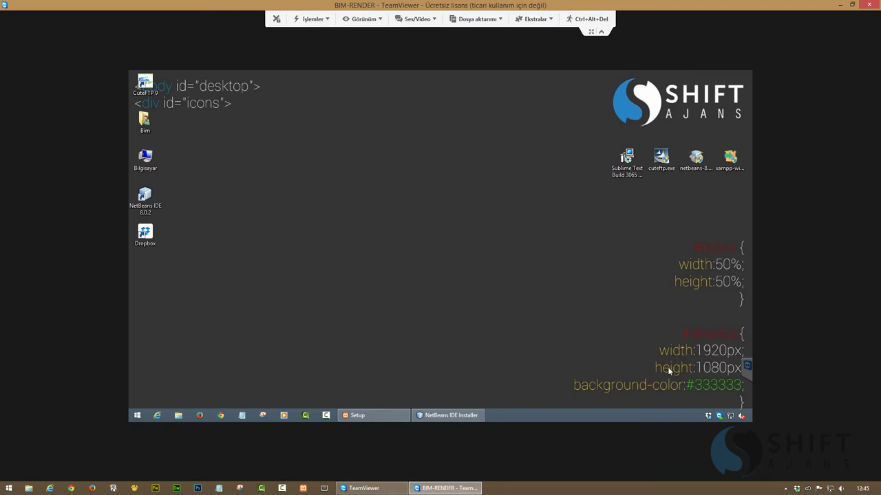
{"action": "left_click", "coordinate": [400, 176]}
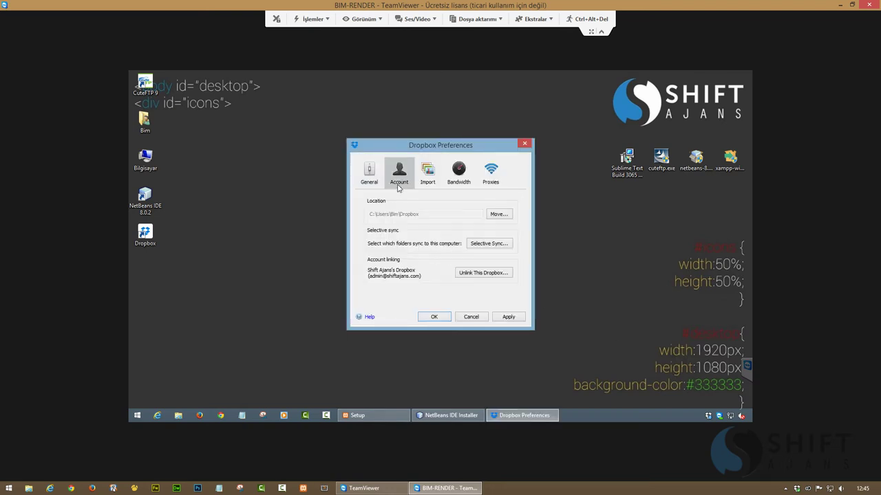
Move the Dropbox folder to Yerel Disk (E:) as E:\Dropbox and close Preferences
{"action": "left_click", "coordinate": [495, 214]}
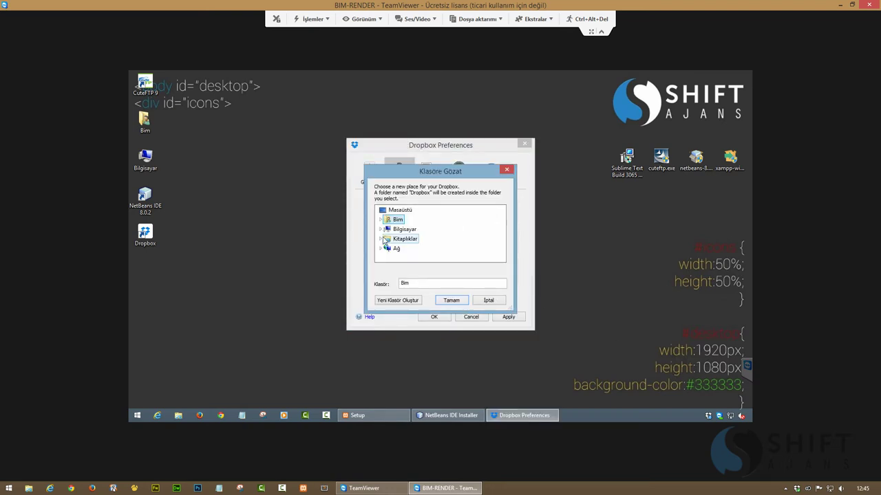
{"action": "left_click", "coordinate": [380, 229]}
{"action": "scroll", "coordinate": [441, 243], "scroll_direction": "down", "scroll_amount": 3}
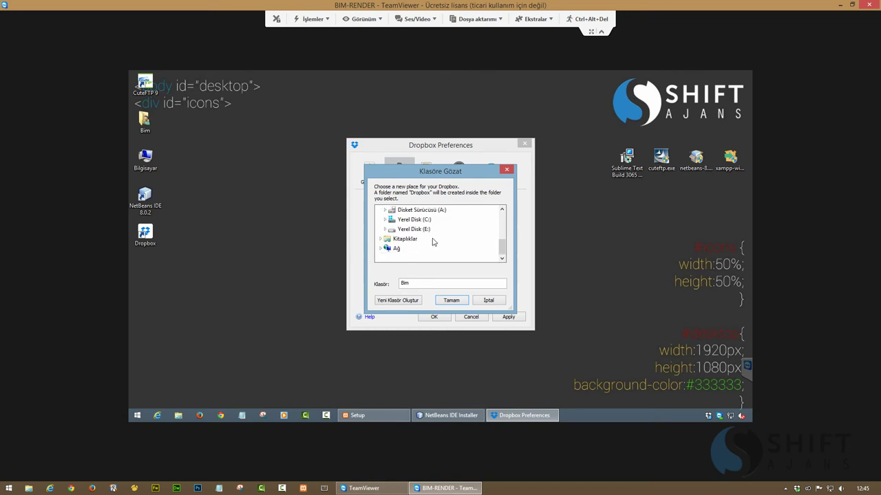
{"action": "left_click", "coordinate": [414, 229]}
{"action": "left_click", "coordinate": [451, 300]}
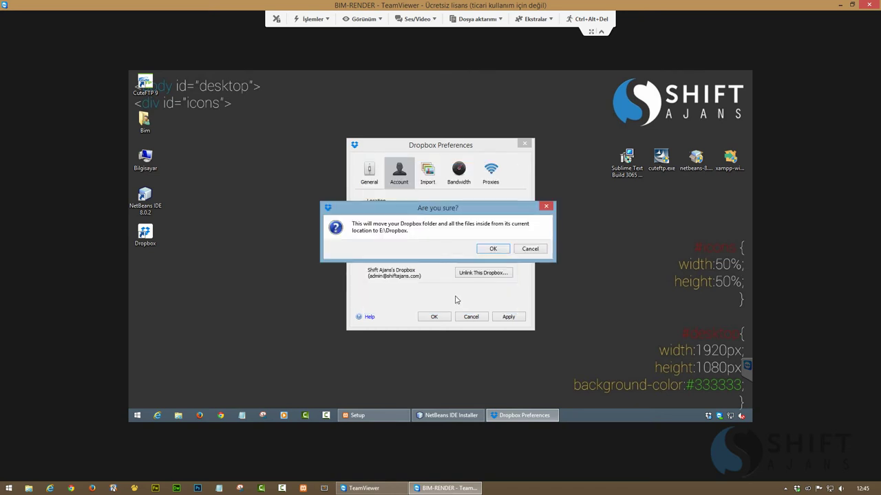
{"action": "left_click", "coordinate": [490, 249]}
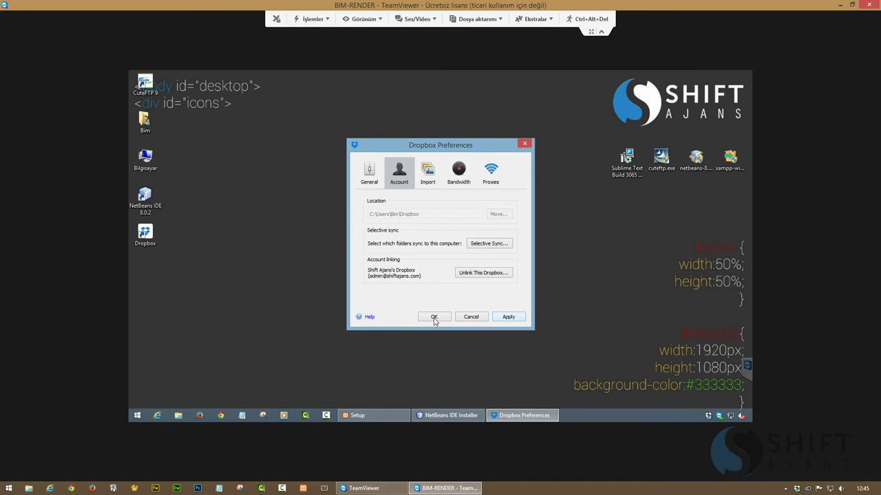
{"action": "left_click", "coordinate": [434, 317]}
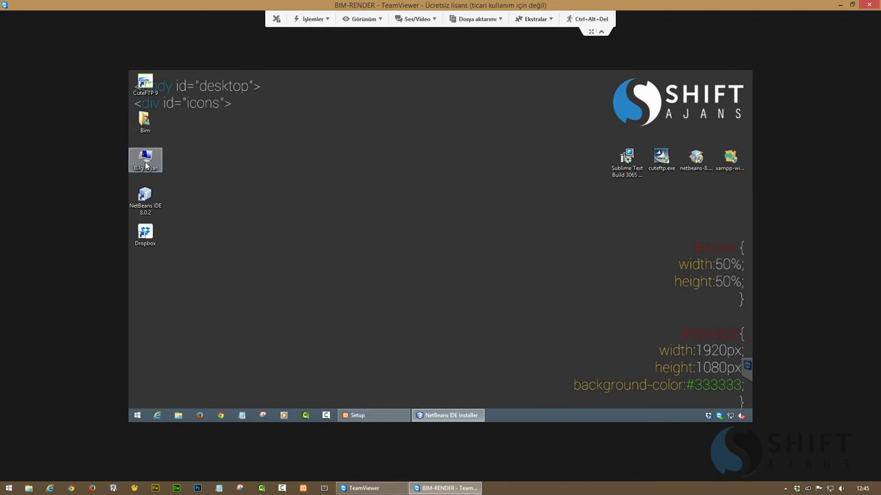
Check the app and shiftajans folders in E:\Dropbox, then place the CuteFTP 9 shortcut below Dropbox
{"action": "double_click", "coordinate": [145, 158]}
{"action": "double_click", "coordinate": [413, 333]}
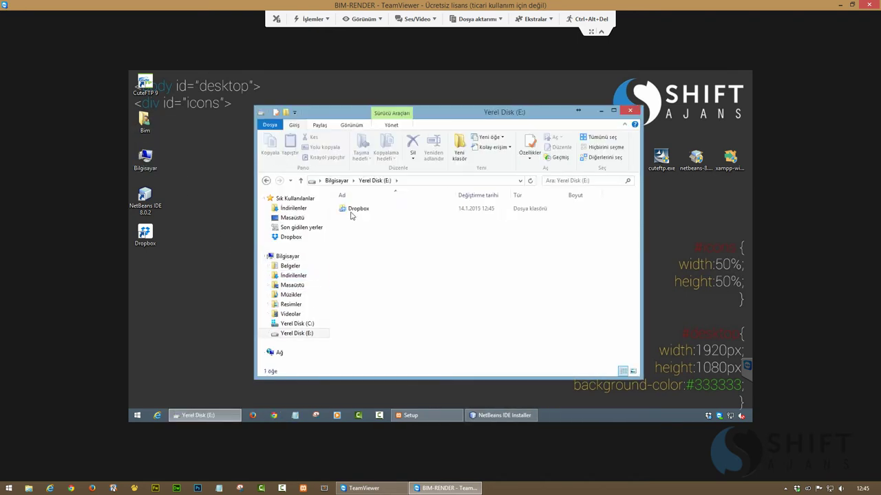
{"action": "double_click", "coordinate": [353, 210]}
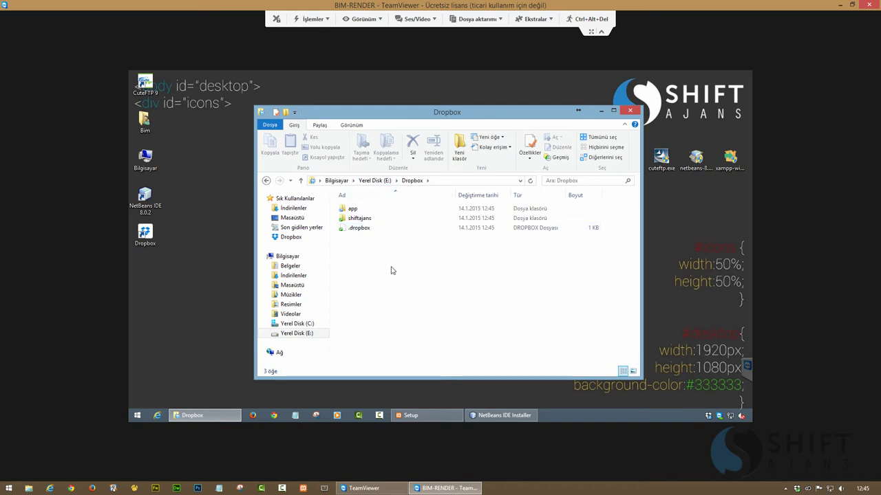
{"action": "left_click", "coordinate": [630, 111]}
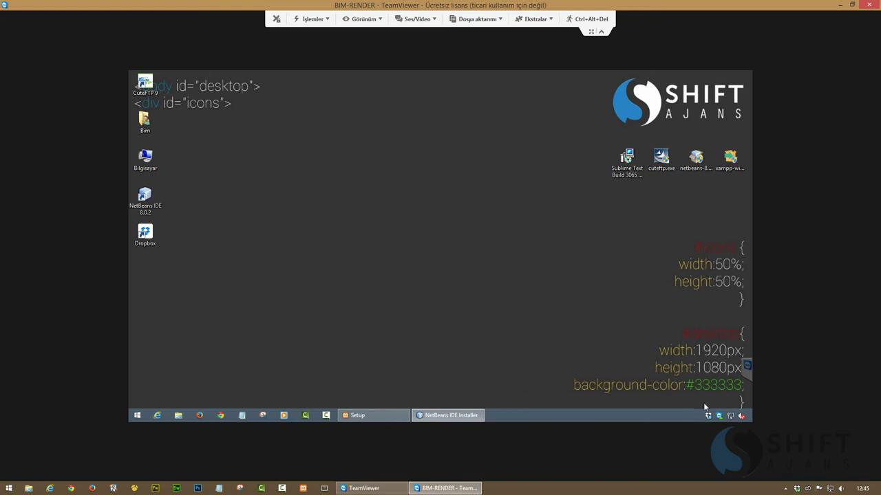
{"action": "mouse_move", "coordinate": [709, 417]}
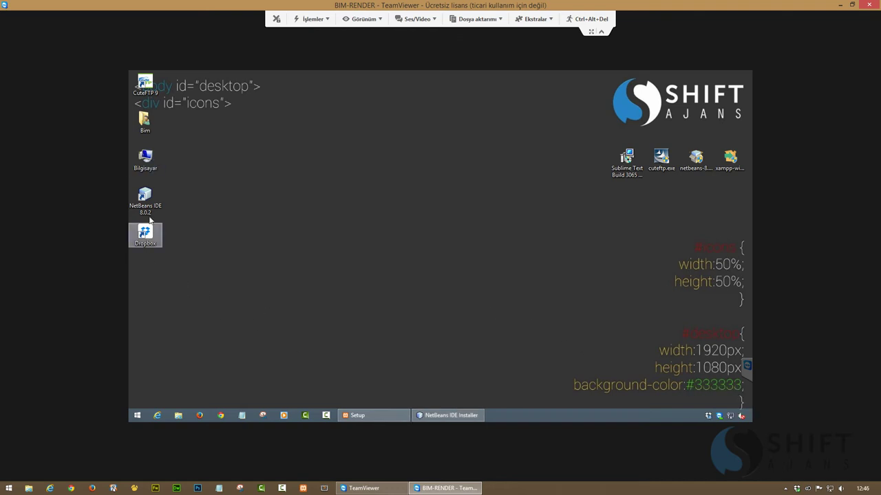
{"action": "left_click_drag", "start_coordinate": [145, 84], "coordinate": [145, 276]}
Launch CuteFTP 9 and set turkish.lng as the interface language in Global Options
{"action": "double_click", "coordinate": [148, 274]}
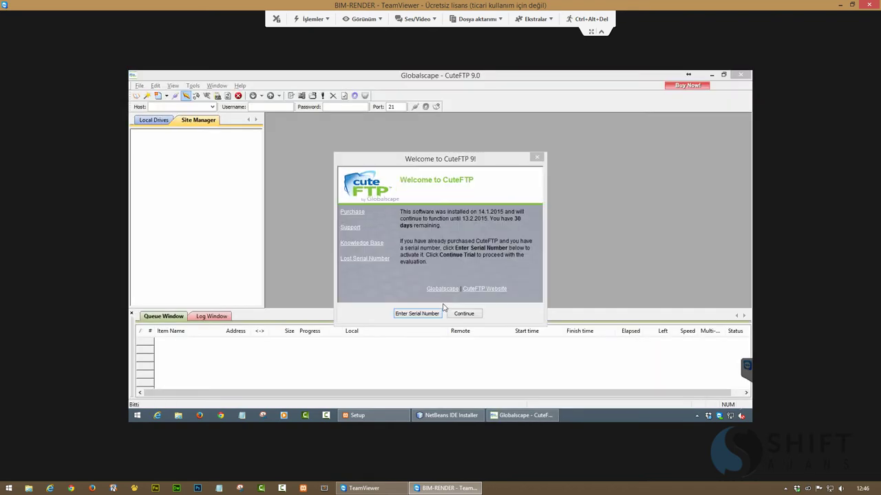
{"action": "left_click", "coordinate": [459, 312]}
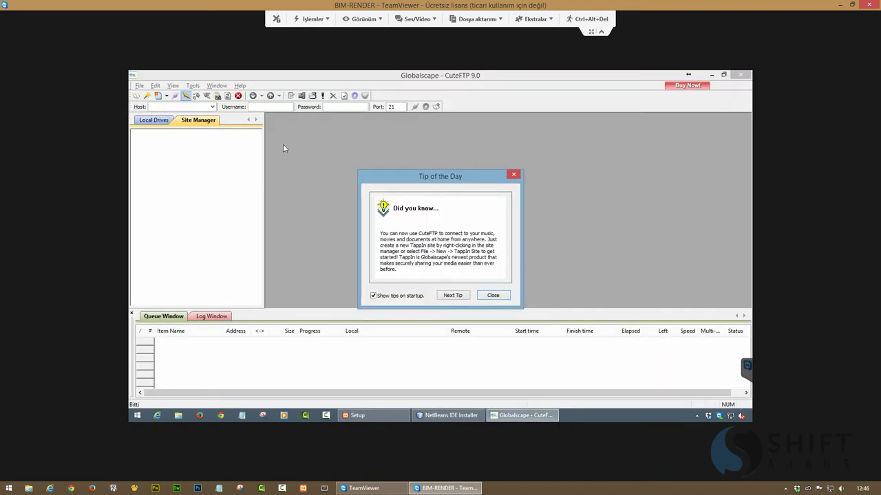
{"action": "left_click", "coordinate": [493, 296]}
{"action": "left_click", "coordinate": [193, 86]}
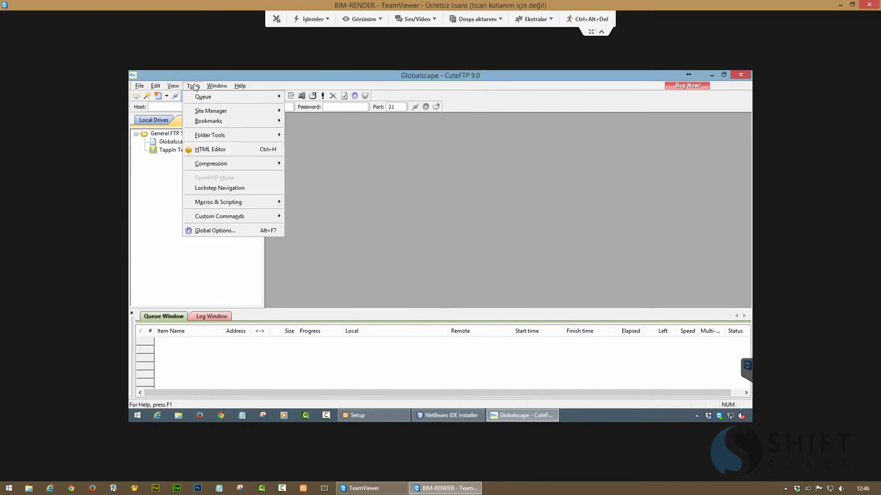
{"action": "left_click", "coordinate": [215, 232]}
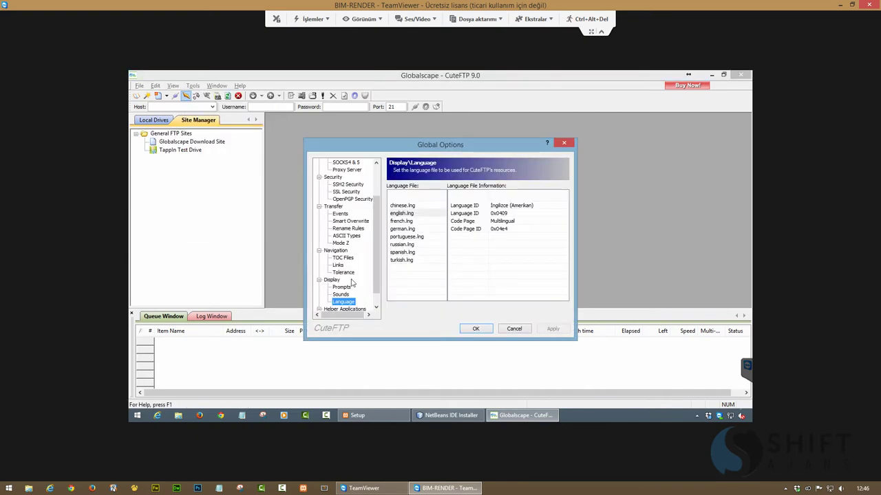
{"action": "left_click_drag", "start_coordinate": [374, 265], "coordinate": [366, 292]}
{"action": "left_click", "coordinate": [416, 260]}
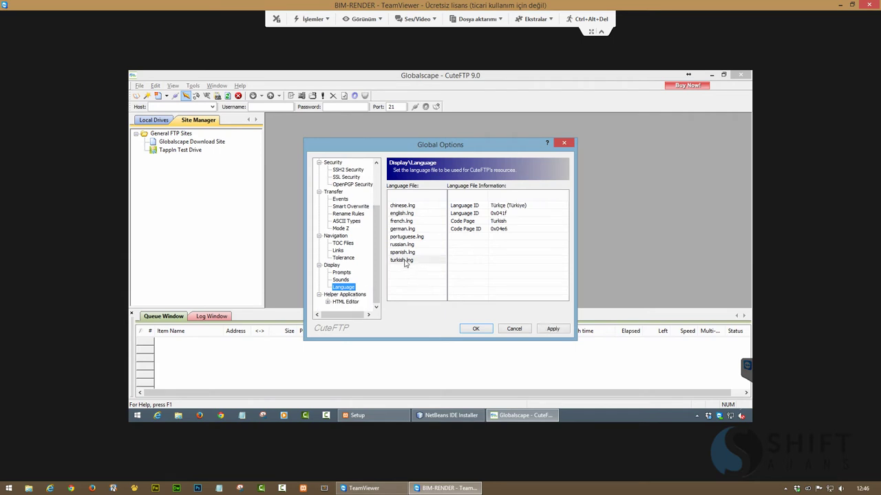
{"action": "left_click", "coordinate": [541, 329]}
{"action": "left_click", "coordinate": [476, 329]}
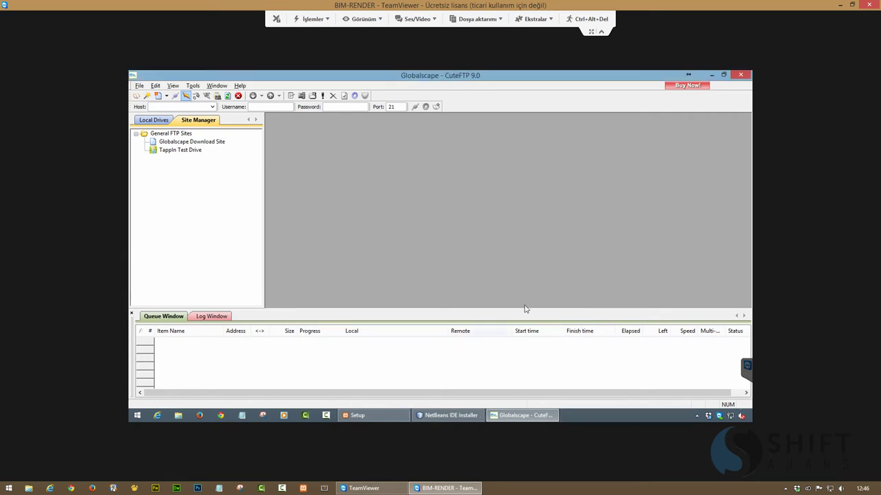
Restart CuteFTP 9 in Turkish, dismissing the trial and tip dialogs
{"action": "left_click", "coordinate": [740, 74]}
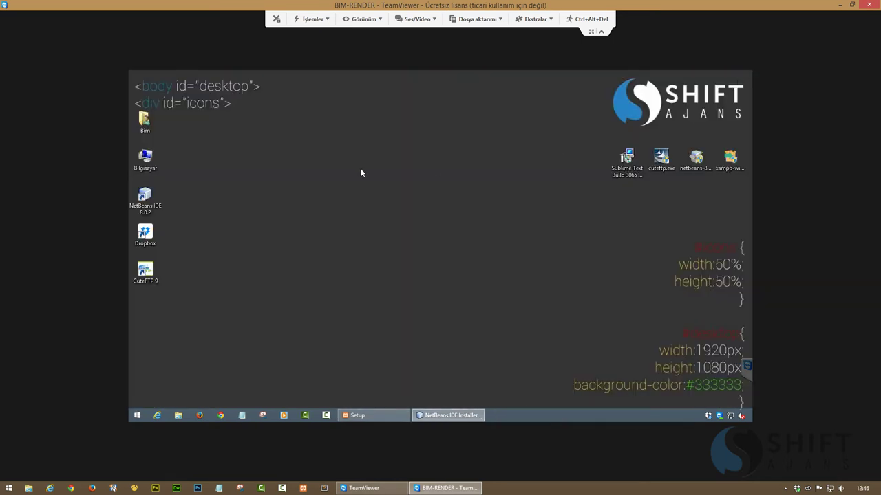
{"action": "double_click", "coordinate": [145, 270]}
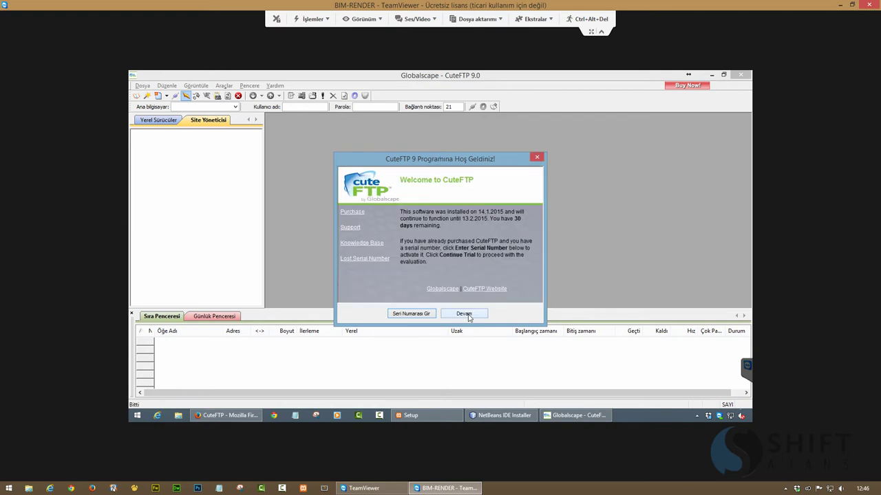
{"action": "left_click", "coordinate": [464, 315]}
{"action": "left_click", "coordinate": [488, 299]}
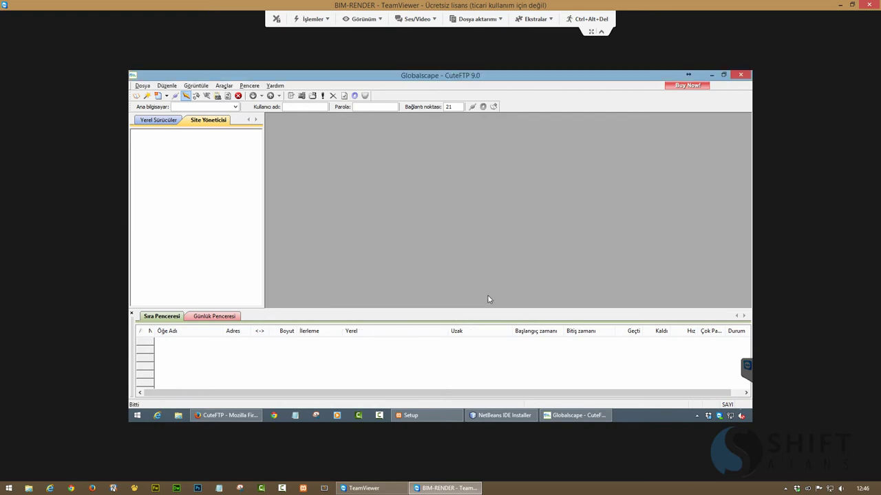
{"action": "left_click", "coordinate": [227, 87]}
{"action": "left_click", "coordinate": [247, 230]}
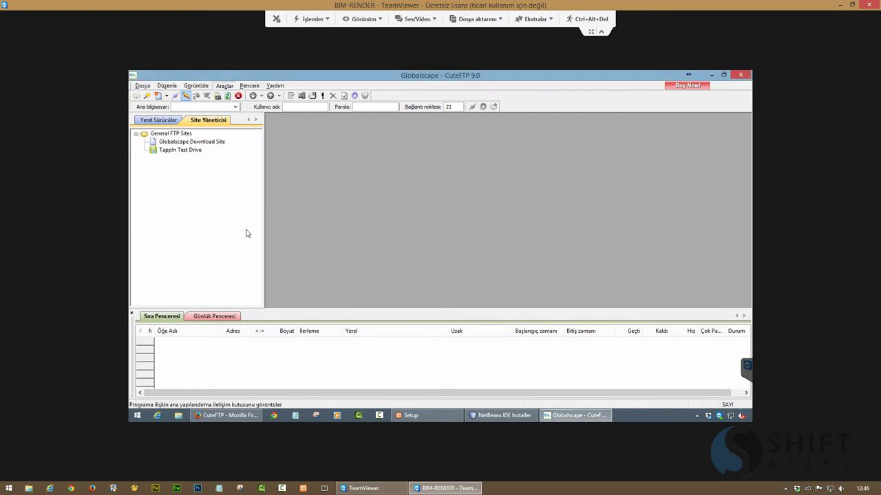
Set CuteFTP's default download folder to E:\Dropbox\app\CuteFTP in the General settings
{"action": "left_click_drag", "start_coordinate": [376, 213], "coordinate": [377, 172]}
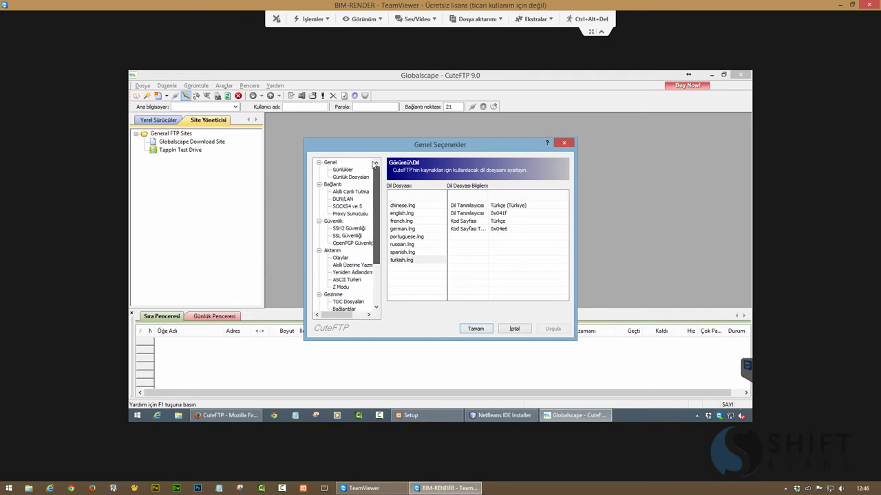
{"action": "left_click", "coordinate": [330, 163]}
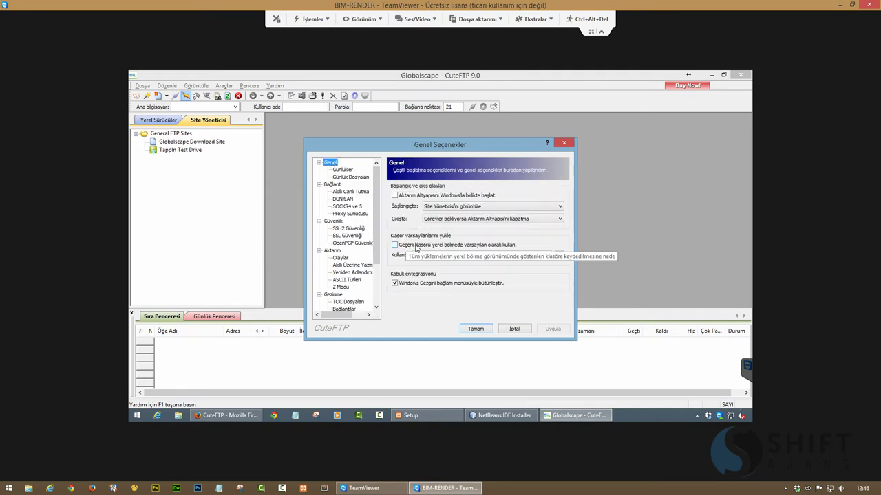
{"action": "left_click", "coordinate": [558, 255]}
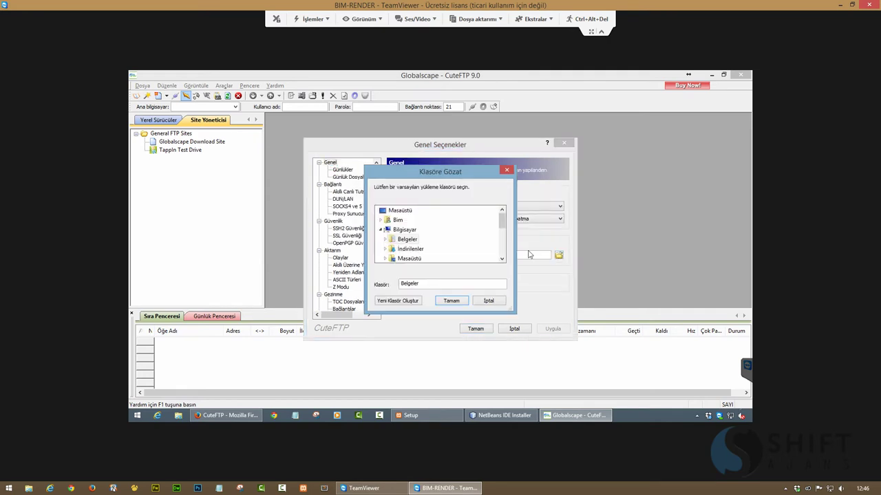
{"action": "scroll", "coordinate": [440, 237], "scroll_direction": "down", "scroll_amount": 3}
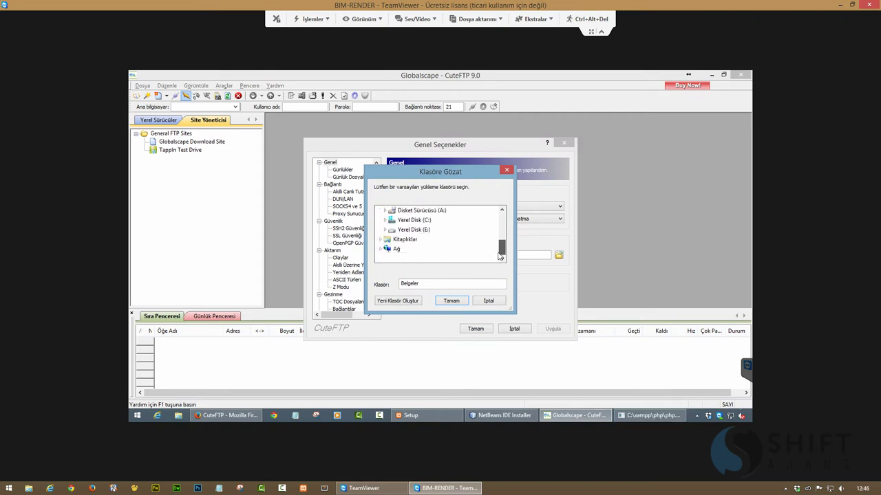
{"action": "double_click", "coordinate": [421, 230]}
{"action": "double_click", "coordinate": [413, 250]}
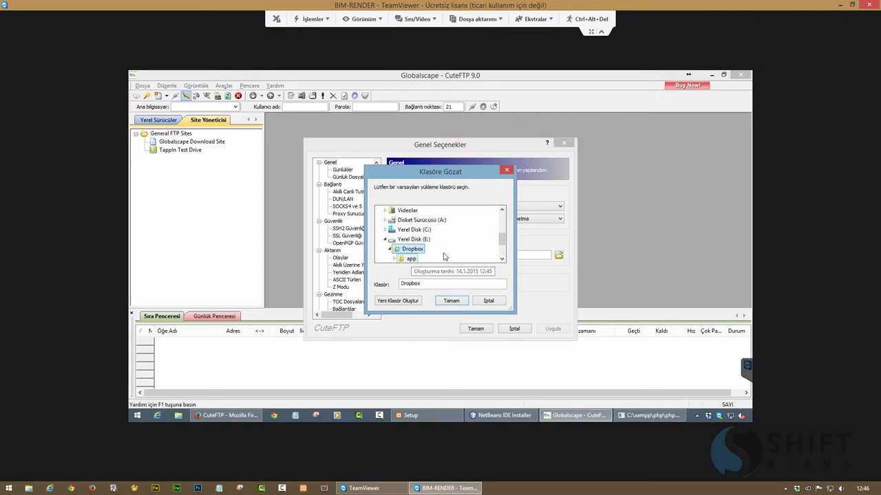
{"action": "double_click", "coordinate": [411, 229]}
{"action": "left_click", "coordinate": [421, 248]}
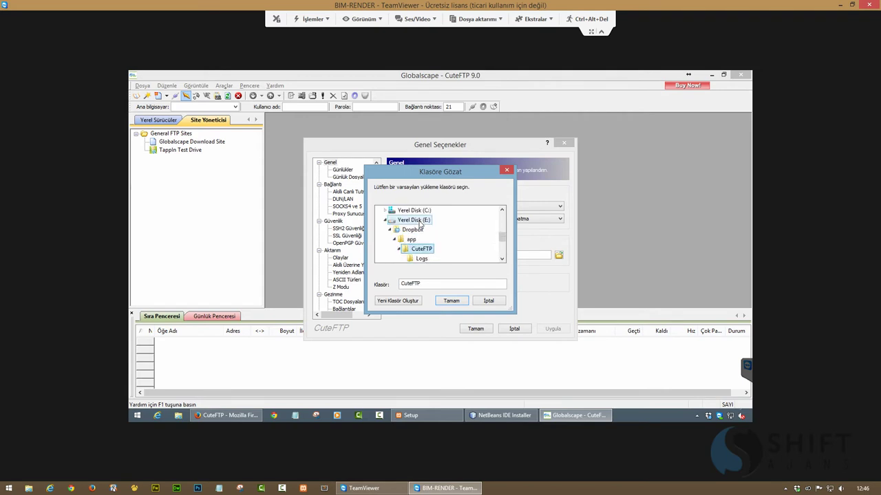
{"action": "left_click", "coordinate": [451, 300]}
Set the log file folder to E:\Dropbox\app\CuteFTP\Logs and apply the changes
{"action": "left_click", "coordinate": [351, 176]}
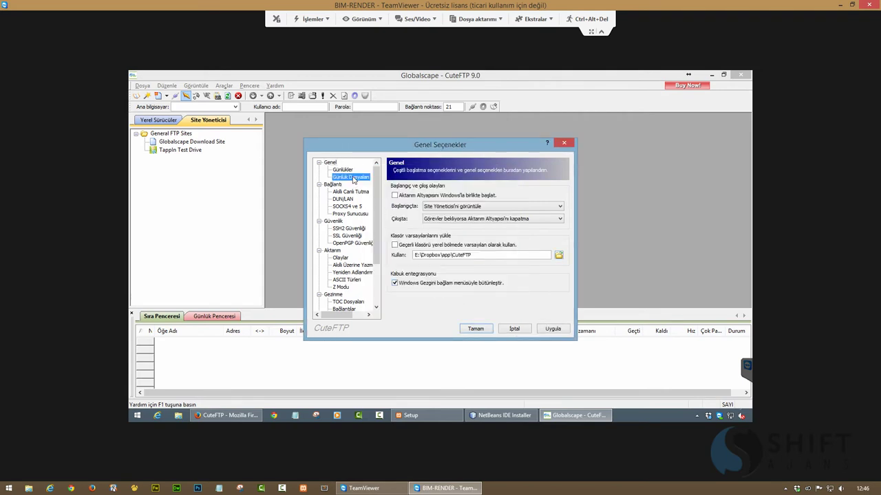
{"action": "left_click", "coordinate": [564, 187]}
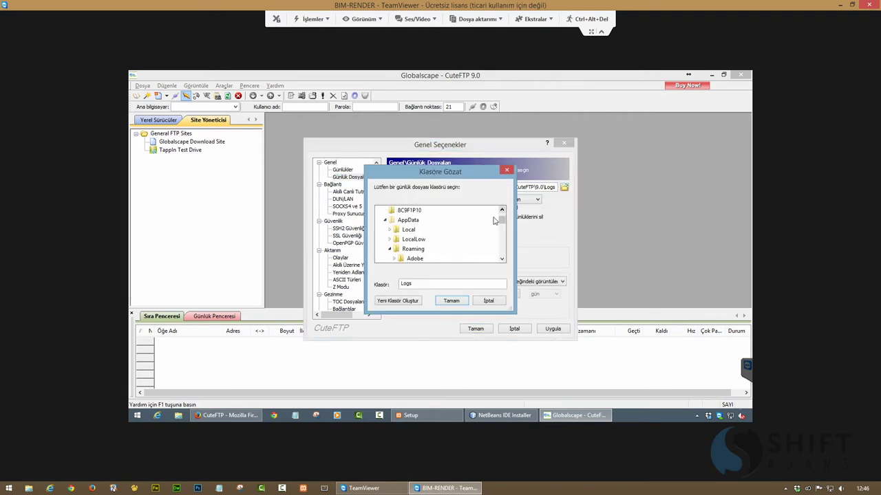
{"action": "left_click", "coordinate": [503, 240]}
{"action": "scroll", "coordinate": [503, 241], "scroll_direction": "down", "scroll_amount": 10}
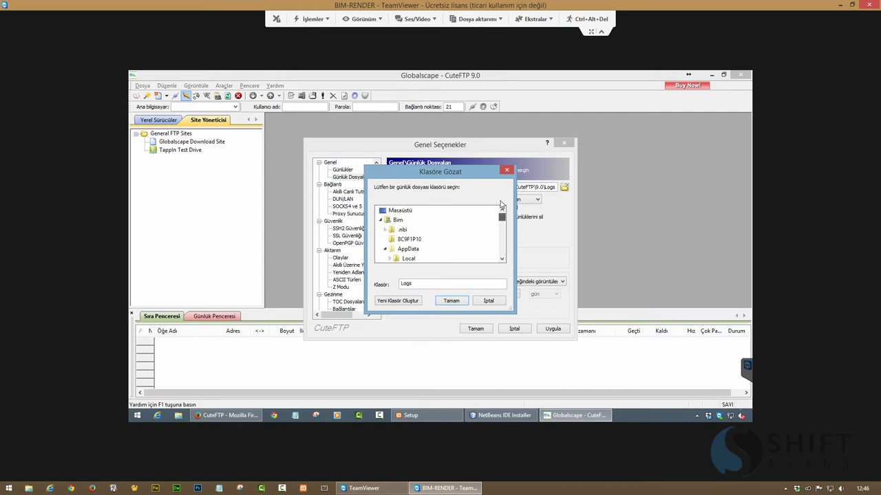
{"action": "left_click", "coordinate": [406, 230]}
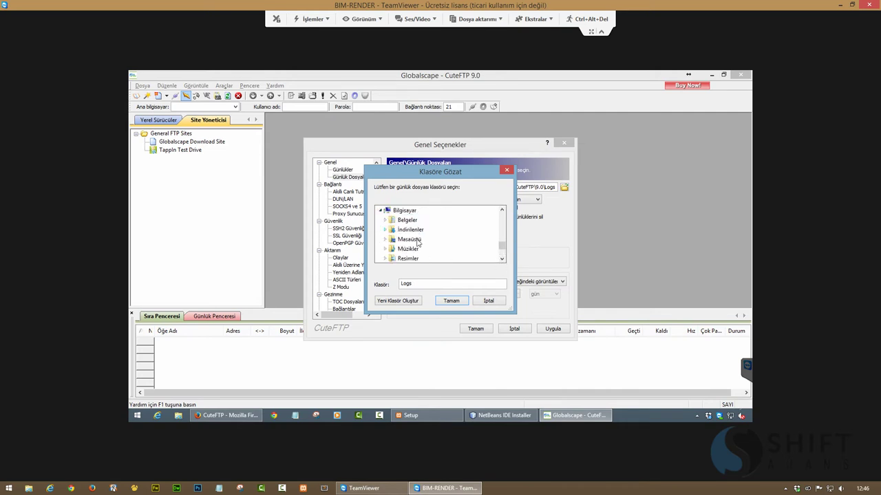
{"action": "scroll", "coordinate": [416, 241], "scroll_direction": "down", "scroll_amount": 2}
{"action": "left_click", "coordinate": [417, 241]}
{"action": "scroll", "coordinate": [432, 244], "scroll_direction": "down", "scroll_amount": 2}
{"action": "double_click", "coordinate": [420, 230]}
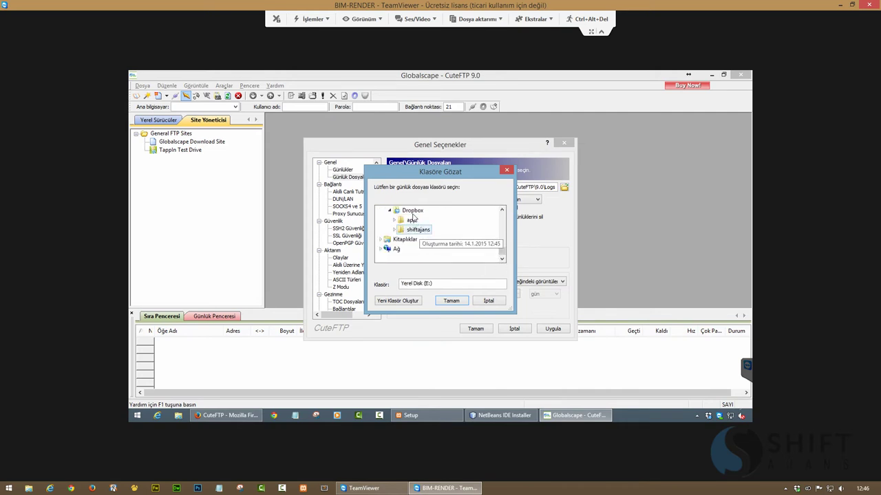
{"action": "double_click", "coordinate": [421, 220]}
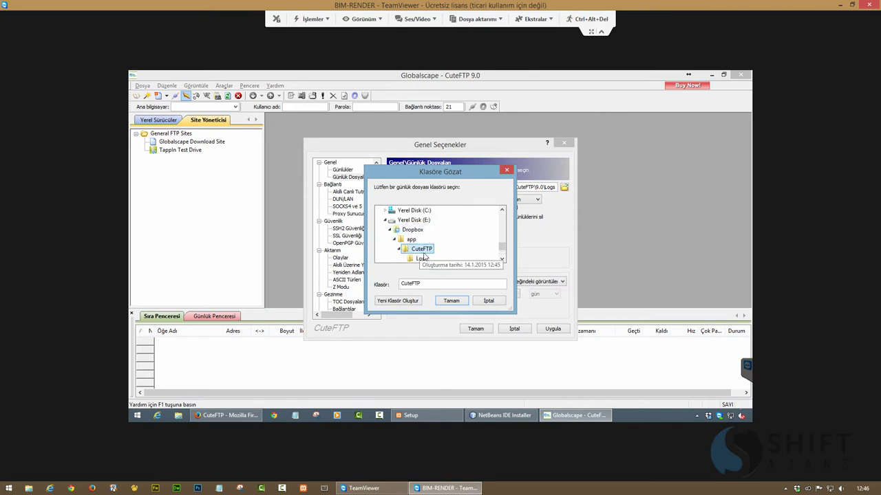
{"action": "left_click", "coordinate": [421, 249]}
{"action": "left_click", "coordinate": [451, 301]}
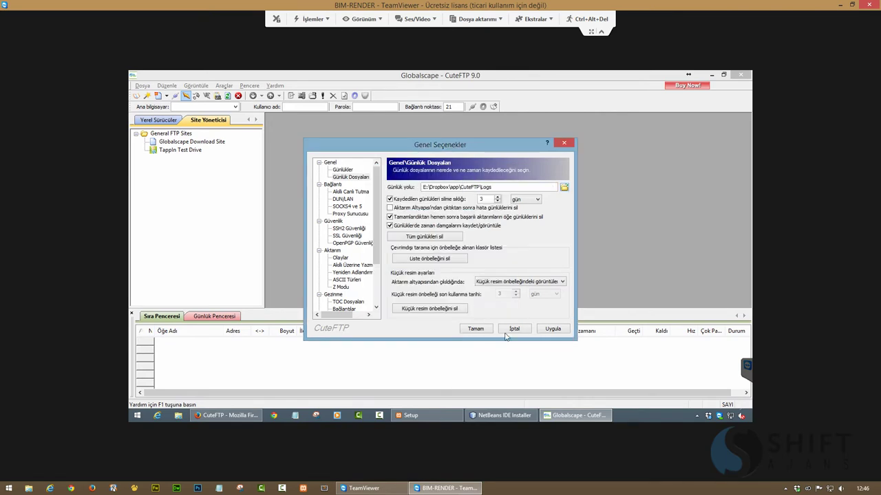
{"action": "left_click", "coordinate": [554, 330]}
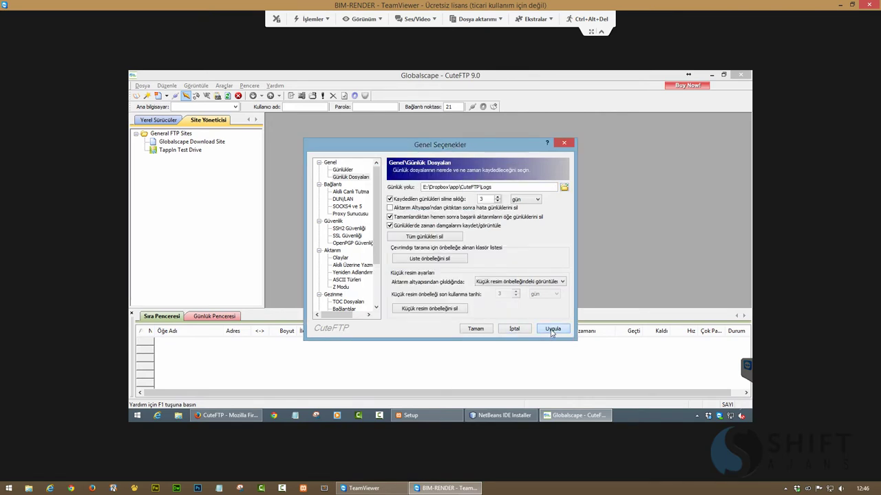
Point the Site Manager file to E:\Dropbox\app\CuteFTP\sm.dat, apply and close the options
{"action": "left_click", "coordinate": [337, 221]}
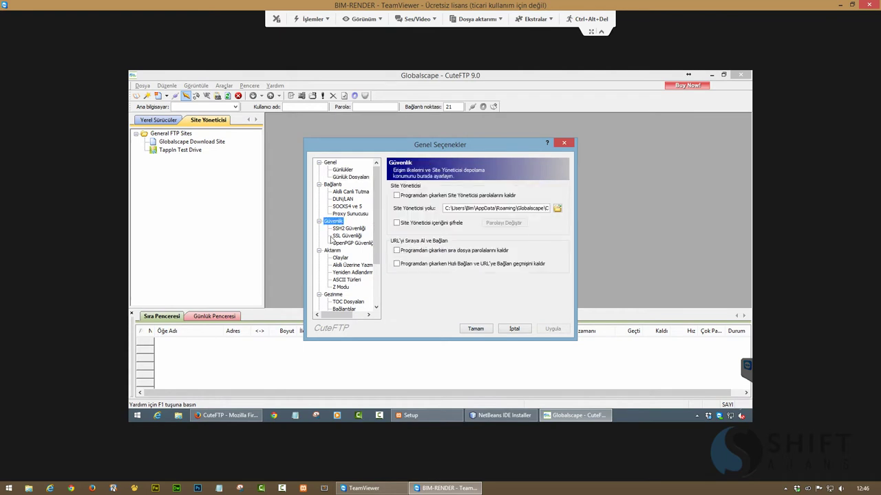
{"action": "left_click", "coordinate": [556, 213]}
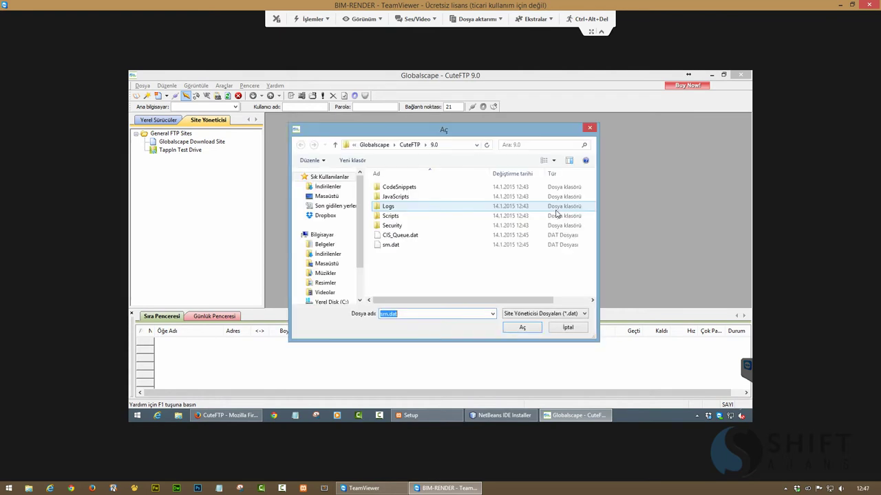
{"action": "left_click", "coordinate": [325, 215]}
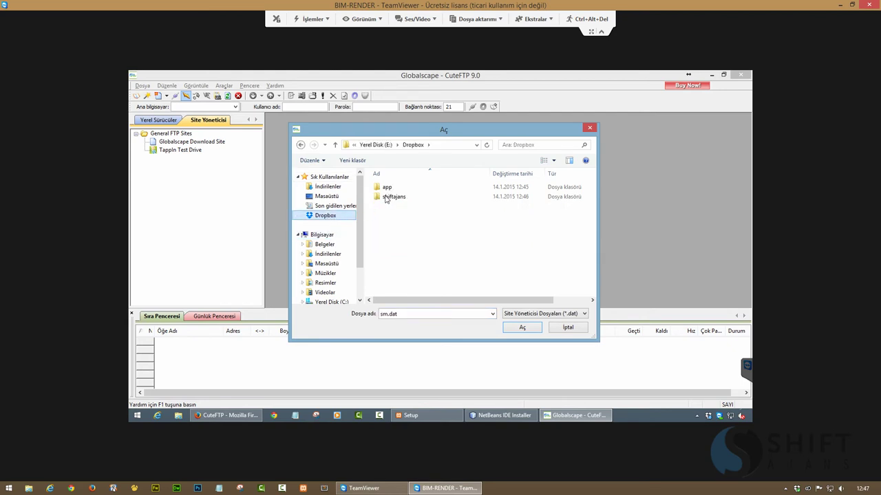
{"action": "double_click", "coordinate": [387, 189]}
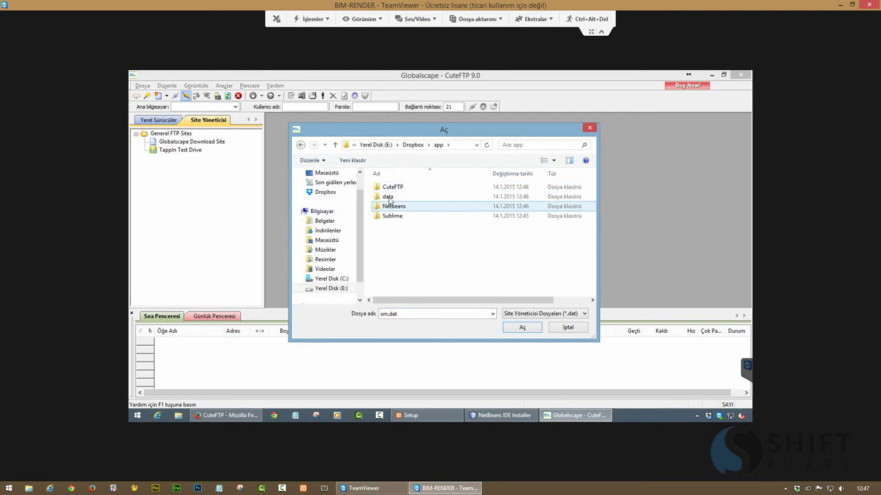
{"action": "double_click", "coordinate": [389, 188]}
{"action": "left_click", "coordinate": [389, 197]}
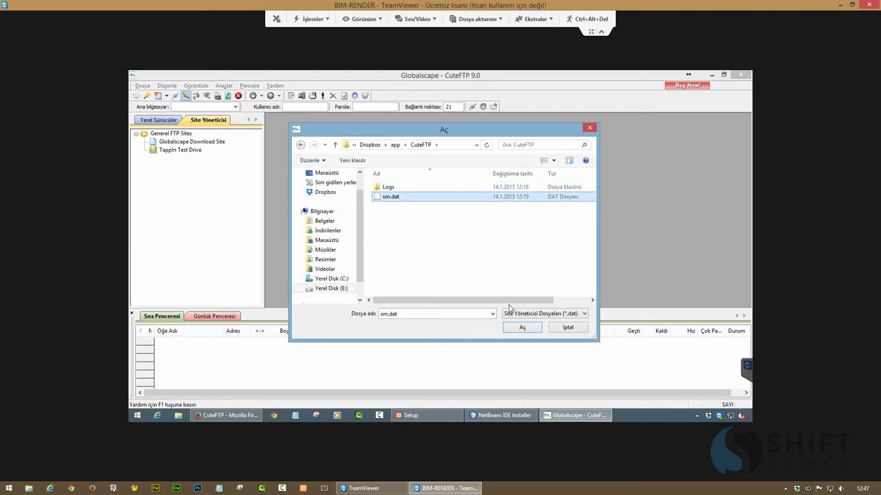
{"action": "left_click", "coordinate": [522, 327]}
{"action": "left_click", "coordinate": [551, 330]}
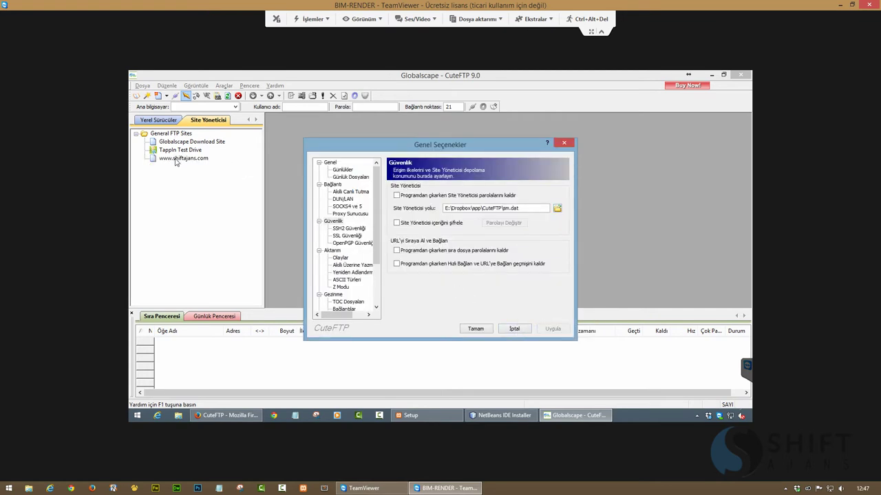
{"action": "left_click", "coordinate": [474, 328]}
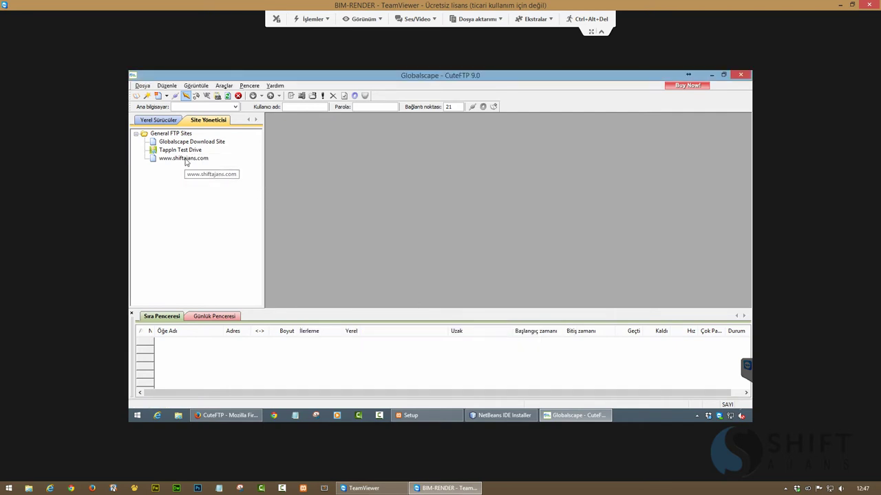
{"action": "double_click", "coordinate": [185, 159]}
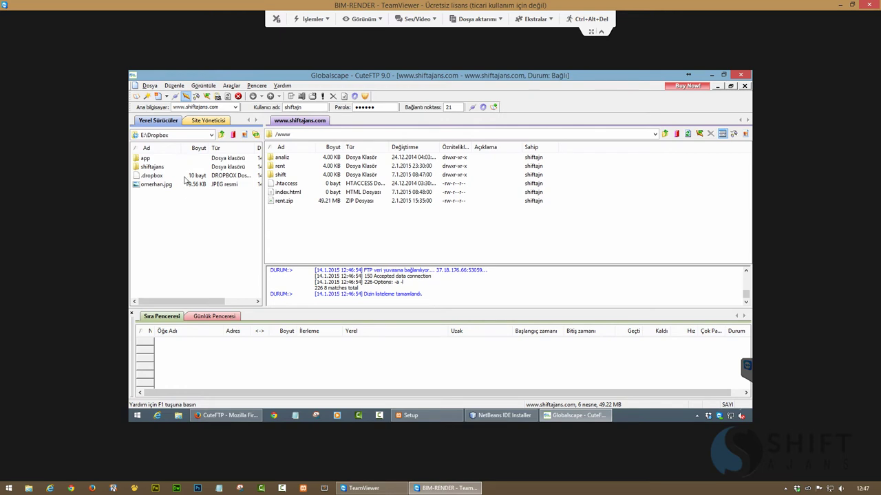
{"action": "right_click", "coordinate": [308, 122]}
{"action": "left_click", "coordinate": [321, 128]}
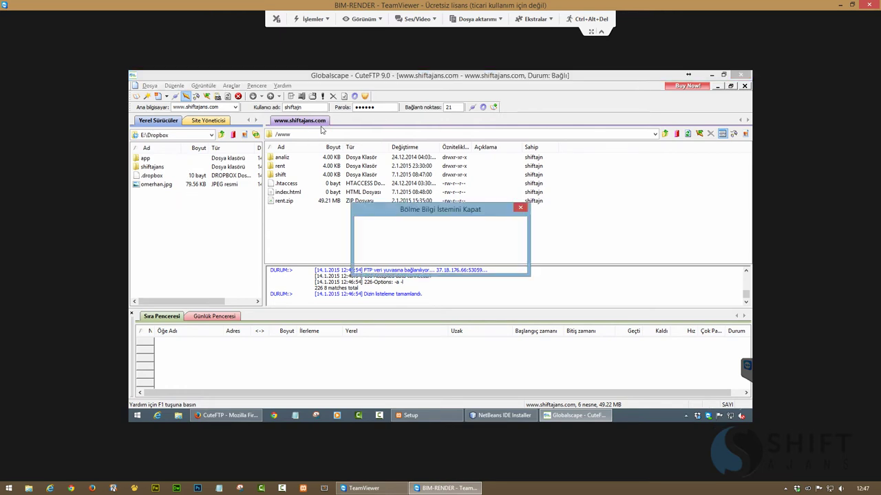
{"action": "left_click", "coordinate": [416, 265]}
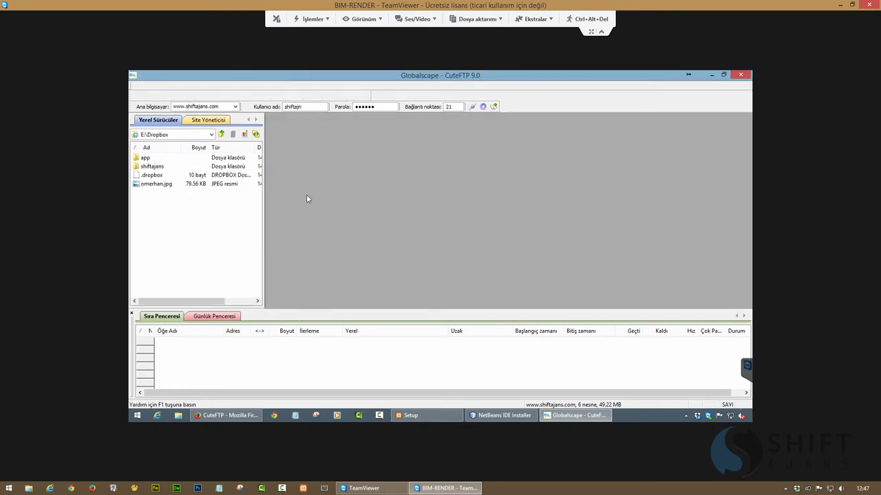
{"action": "left_click", "coordinate": [215, 123]}
Start the Connection Wizard and enter the new site's host address, username and password
{"action": "right_click", "coordinate": [208, 176]}
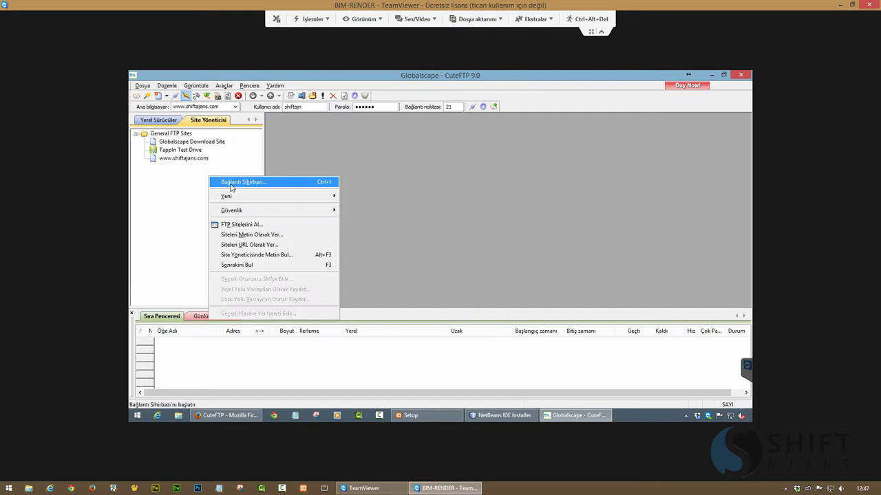
{"action": "left_click", "coordinate": [232, 184]}
{"action": "left_click", "coordinate": [457, 324]}
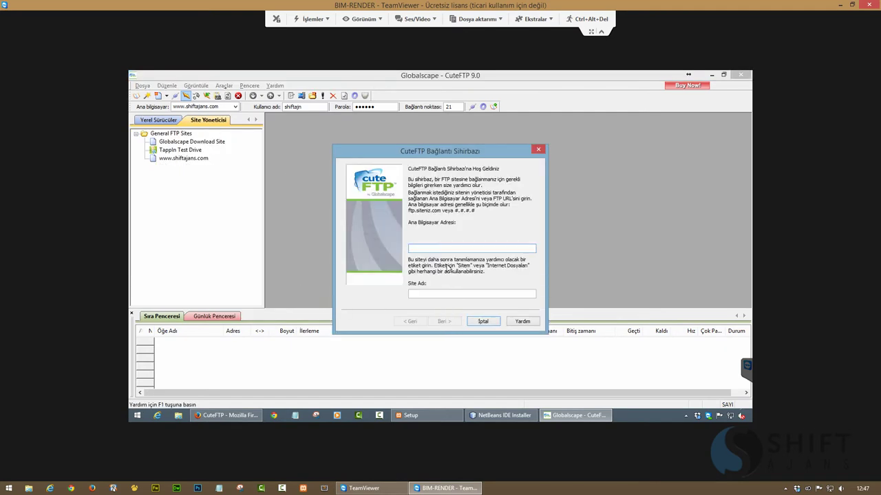
{"action": "type", "text": "www.omerhan"}
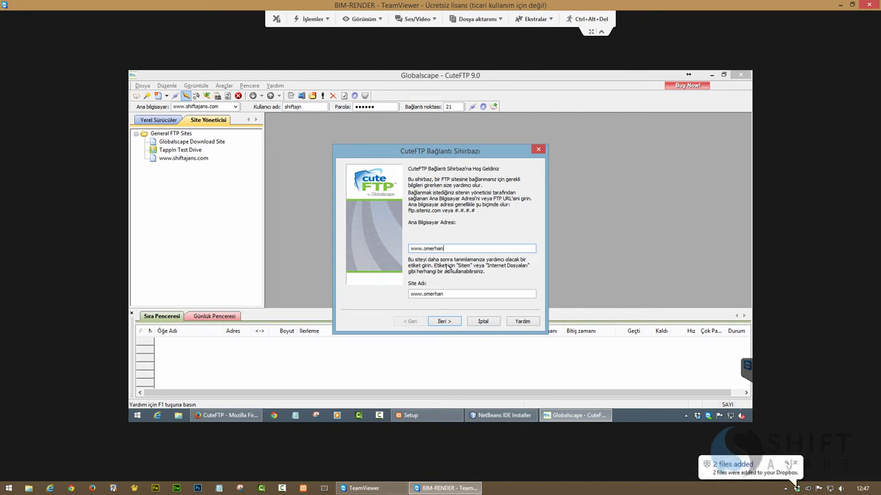
{"action": "type", "text": ".com"}
{"action": "left_click", "coordinate": [444, 321]}
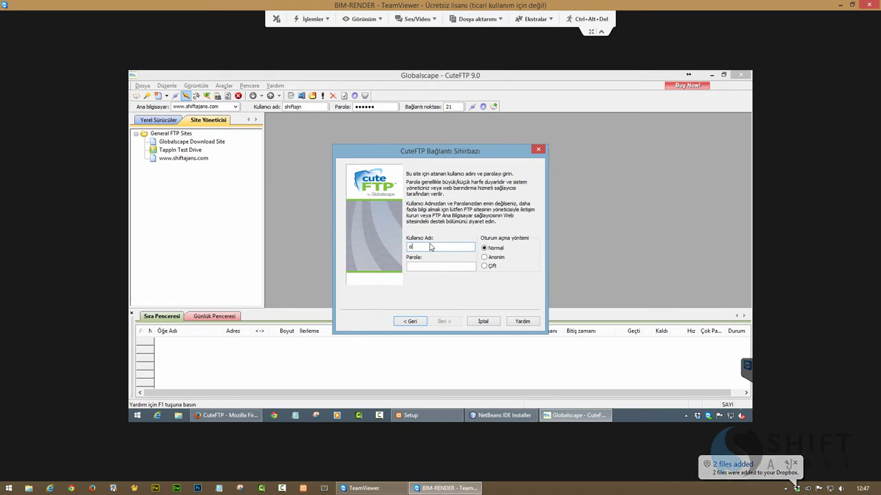
{"action": "type", "text": "omerhan"}
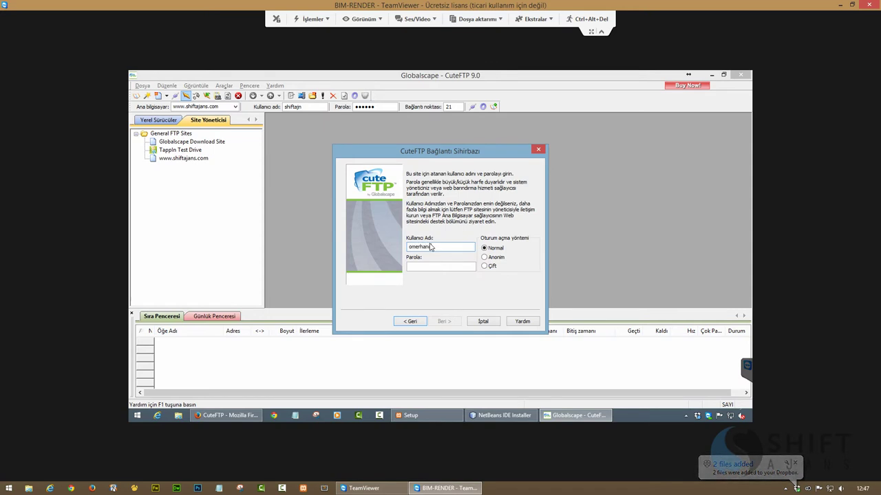
{"action": "key", "text": "Tab"}
{"action": "type", "text": "12345678"}
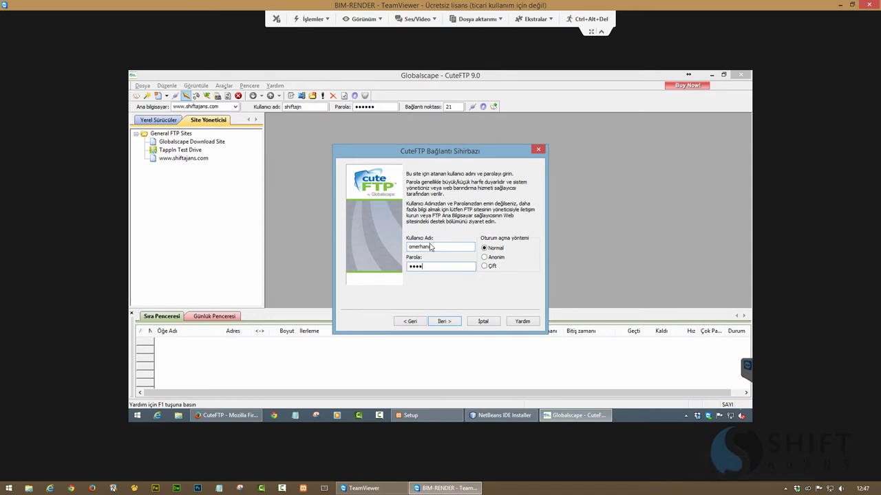
{"action": "left_click", "coordinate": [447, 321]}
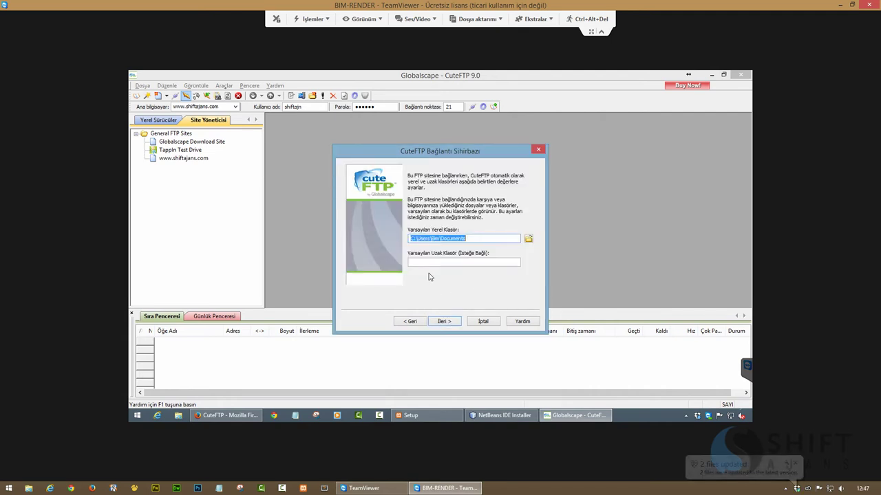
Set local folder E:\Dropbox and remote folder /www/, then finish the wizard to connect
{"action": "left_click", "coordinate": [526, 241]}
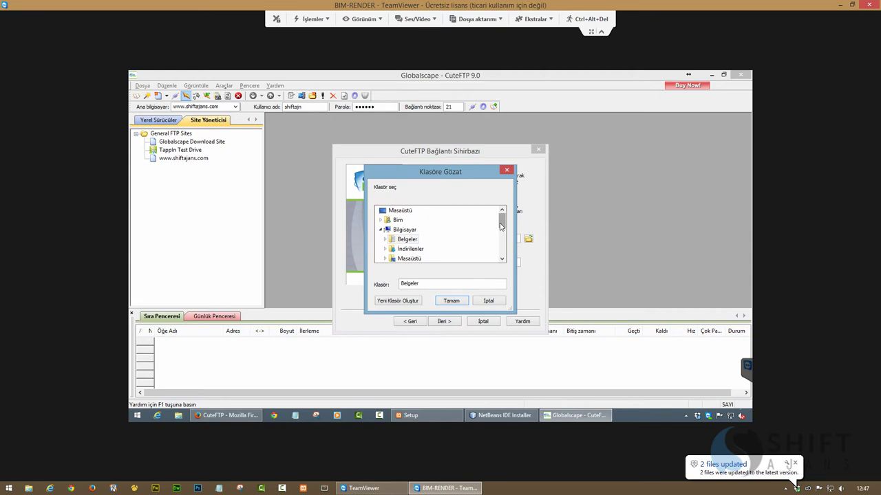
{"action": "left_click_drag", "start_coordinate": [503, 218], "coordinate": [502, 259]}
{"action": "double_click", "coordinate": [414, 231]}
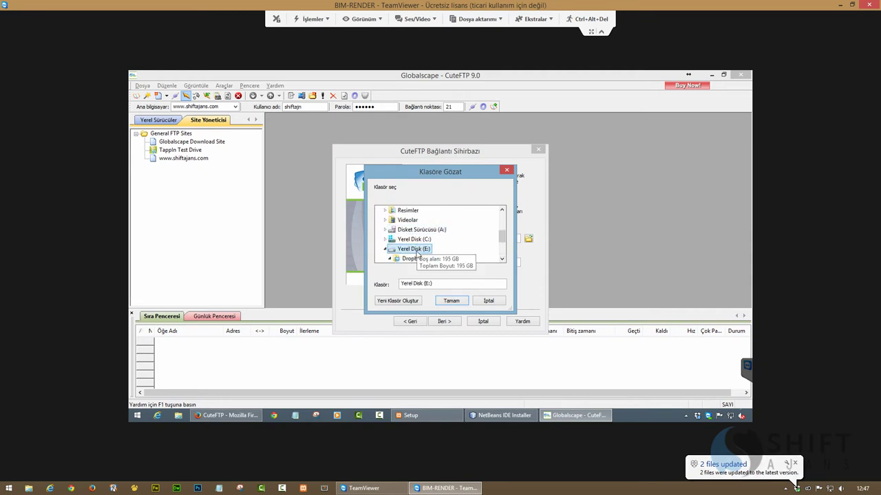
{"action": "left_click", "coordinate": [406, 250]}
{"action": "left_click", "coordinate": [451, 301]}
{"action": "left_click", "coordinate": [450, 264]}
{"action": "type", "text": "/"}
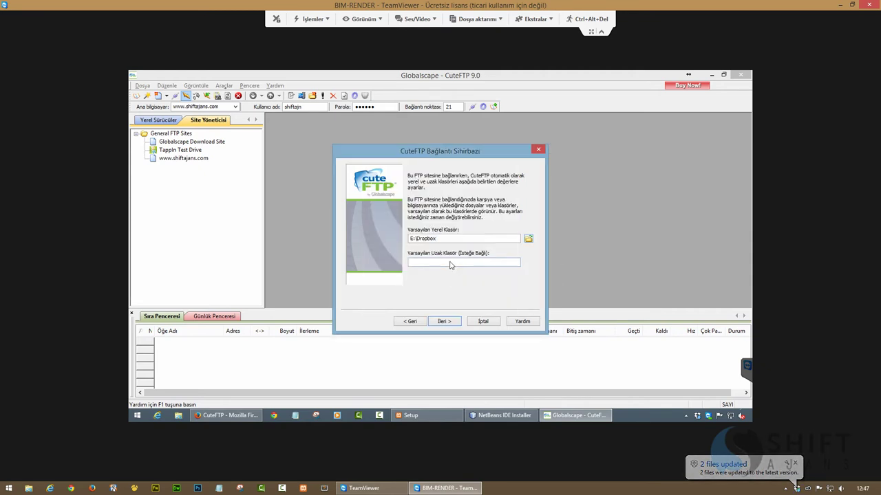
{"action": "type", "text": "www/"}
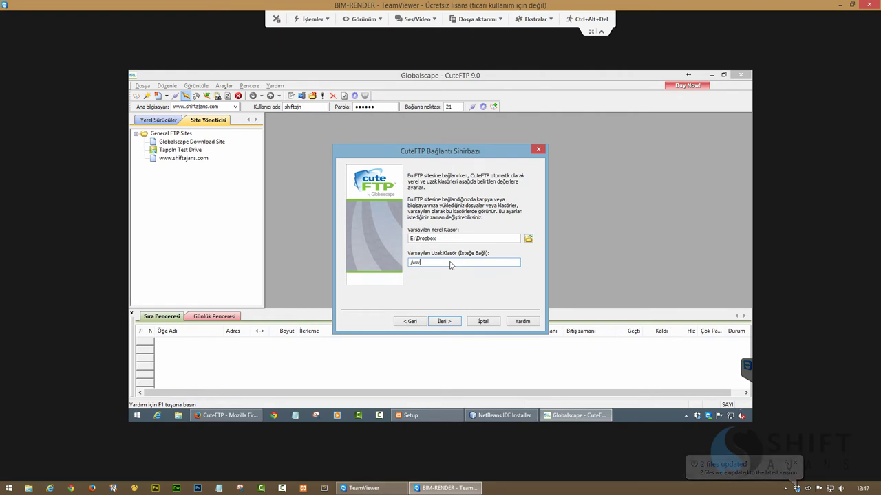
{"action": "left_click", "coordinate": [442, 322]}
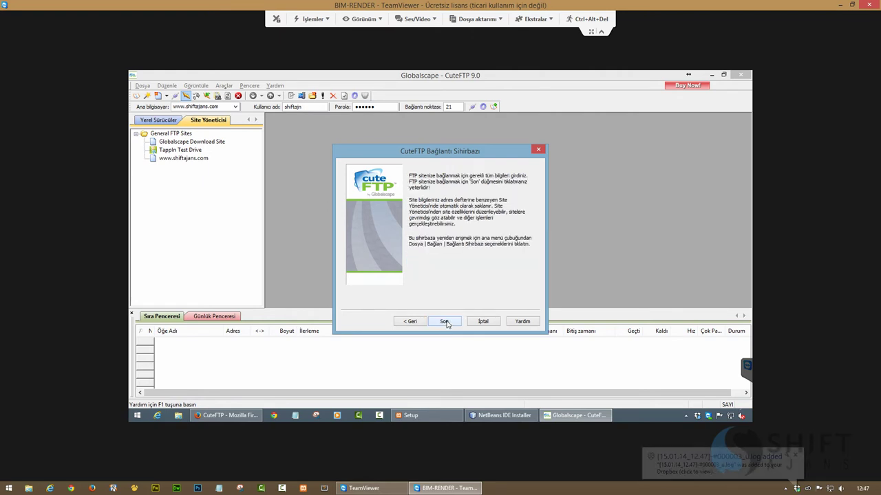
{"action": "left_click", "coordinate": [444, 322]}
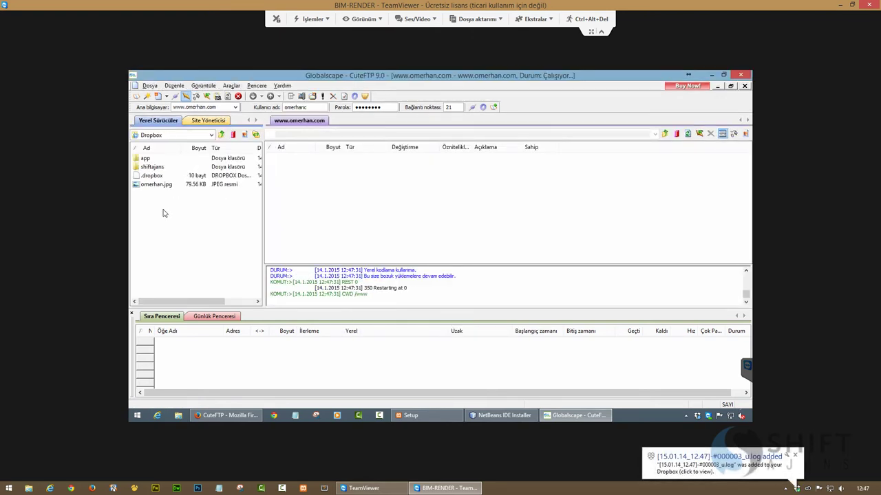
Disconnect from the new site and quit CuteFTP
{"action": "right_click", "coordinate": [296, 121]}
{"action": "left_click", "coordinate": [289, 130]}
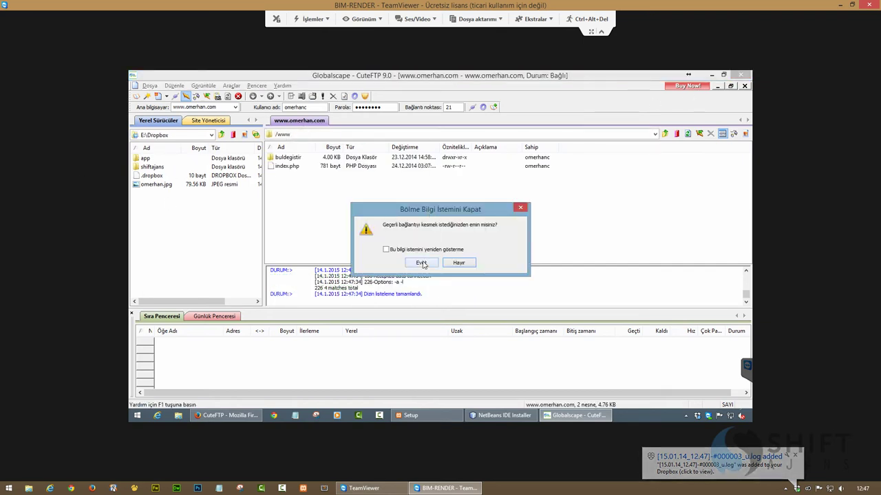
{"action": "left_click", "coordinate": [421, 262]}
{"action": "left_click", "coordinate": [743, 85]}
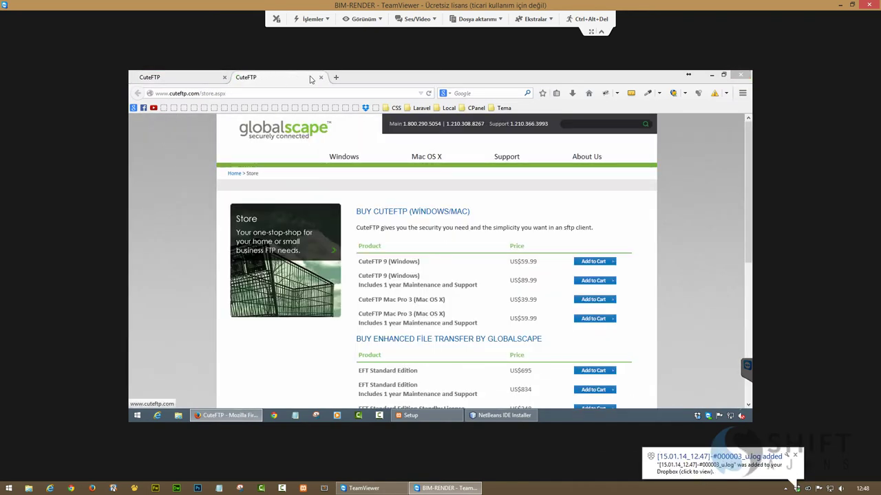
Close Firefox and turn off Dropbox's Show desktop notifications preference
{"action": "left_click", "coordinate": [223, 77]}
{"action": "left_click", "coordinate": [224, 77]}
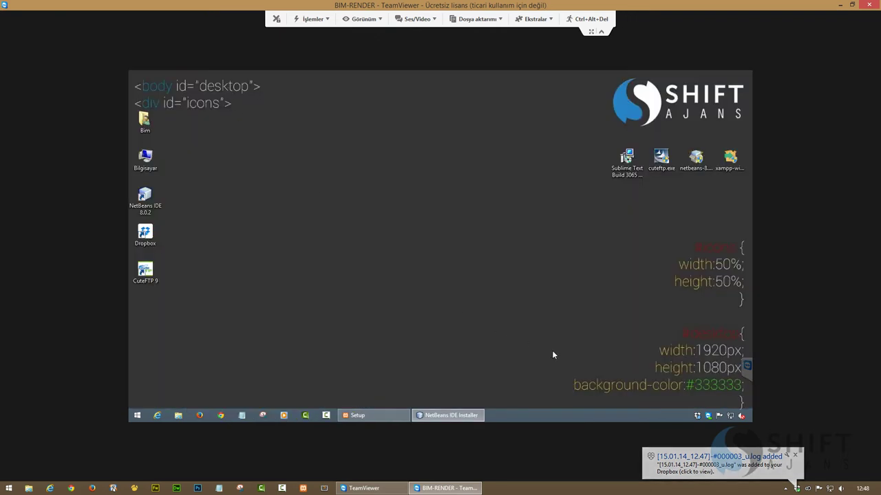
{"action": "left_click", "coordinate": [794, 457]}
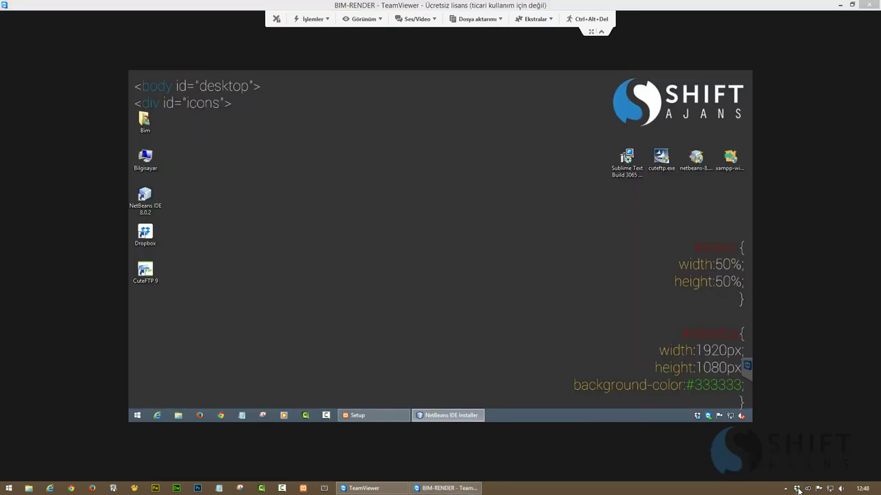
{"action": "left_click", "coordinate": [797, 488]}
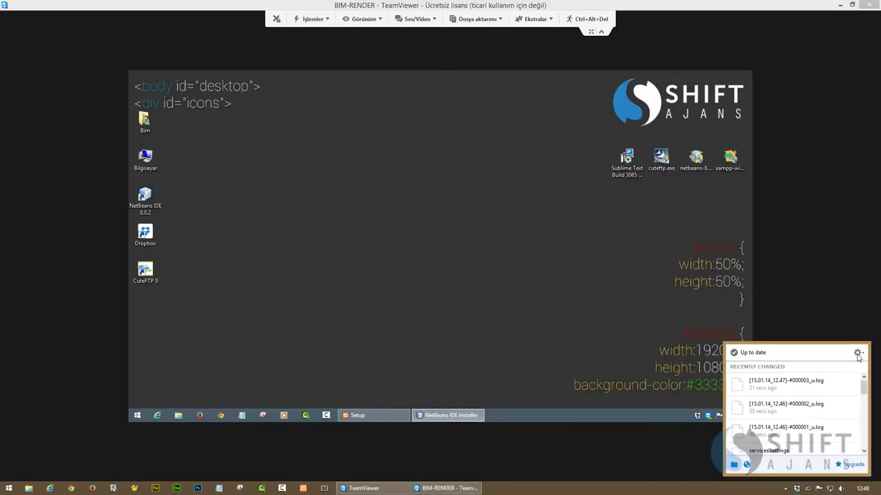
{"action": "left_click", "coordinate": [858, 353]}
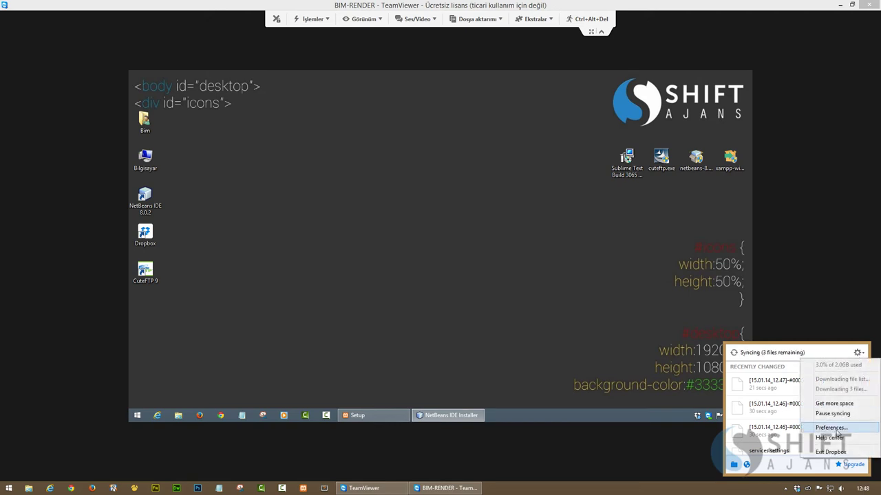
{"action": "left_click", "coordinate": [834, 431]}
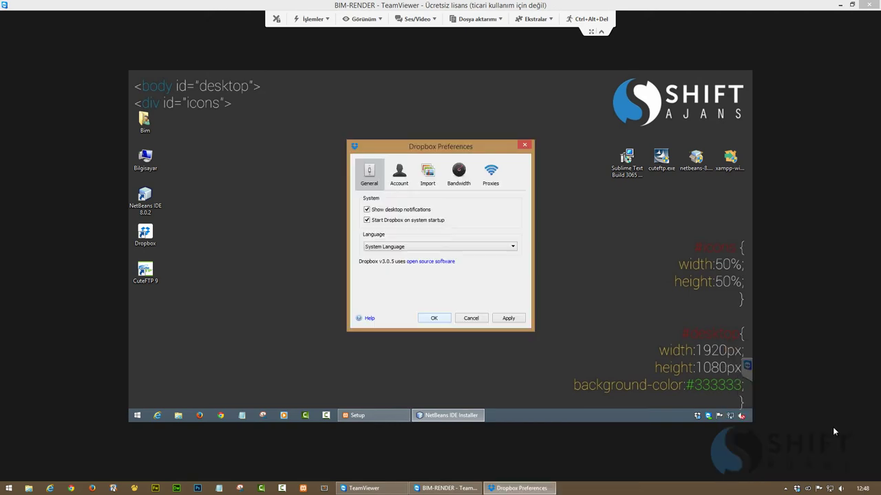
{"action": "left_click", "coordinate": [386, 214]}
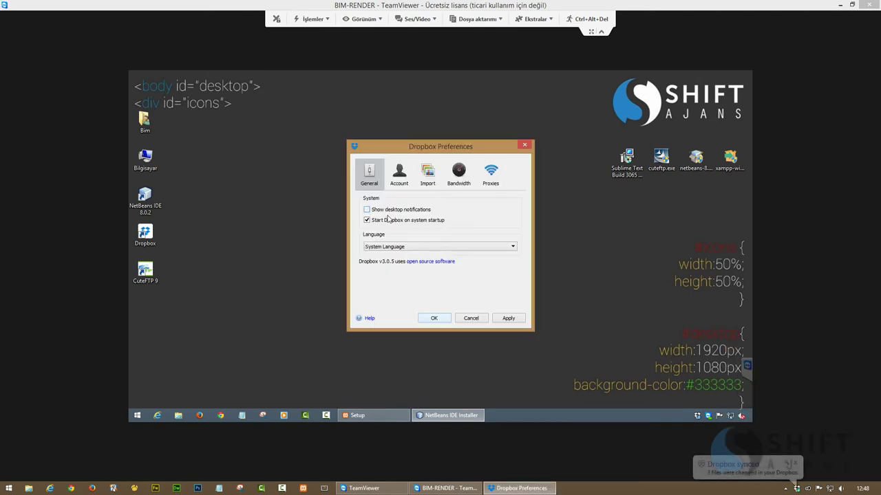
{"action": "left_click", "coordinate": [433, 318]}
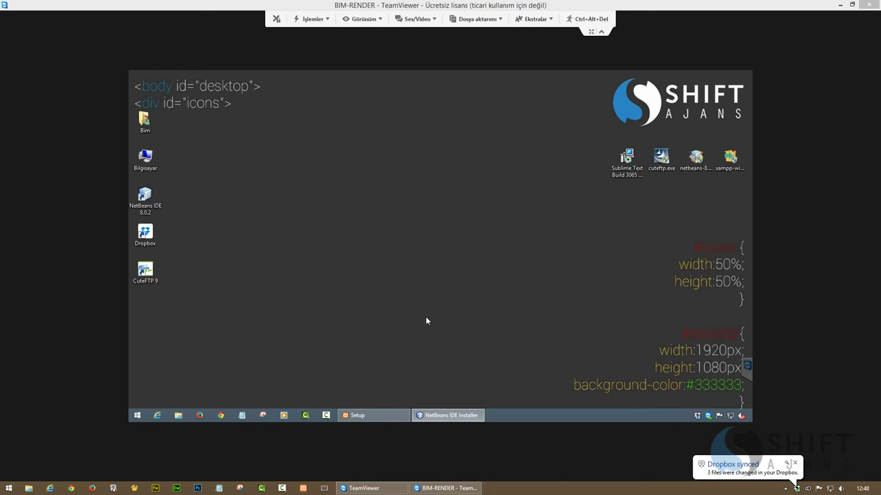
Uncheck Contribute usage data in the NetBeans IDE Installer and finish the installation
{"action": "right_click", "coordinate": [388, 273]}
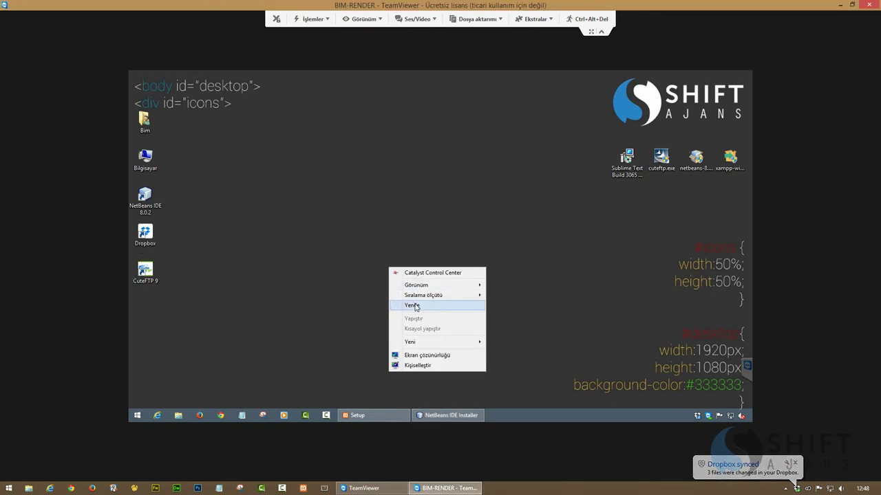
{"action": "left_click", "coordinate": [420, 307]}
{"action": "left_click", "coordinate": [377, 416]}
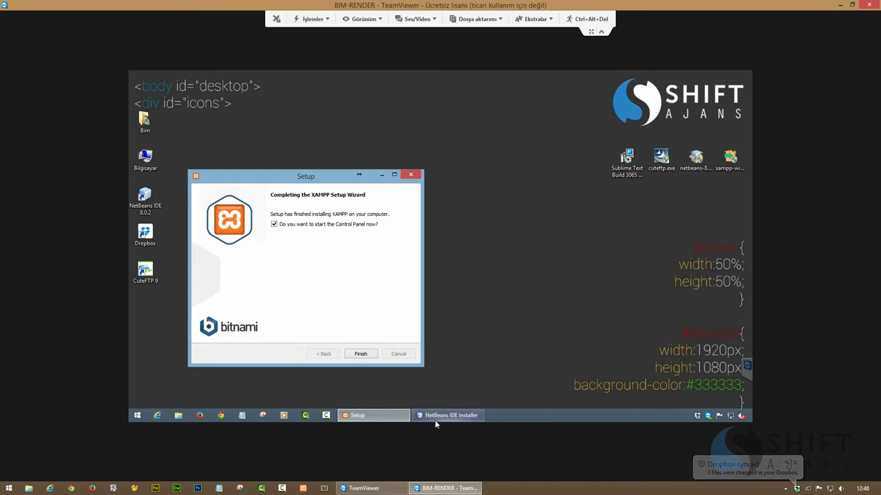
{"action": "left_click", "coordinate": [443, 416]}
{"action": "left_click", "coordinate": [386, 249]}
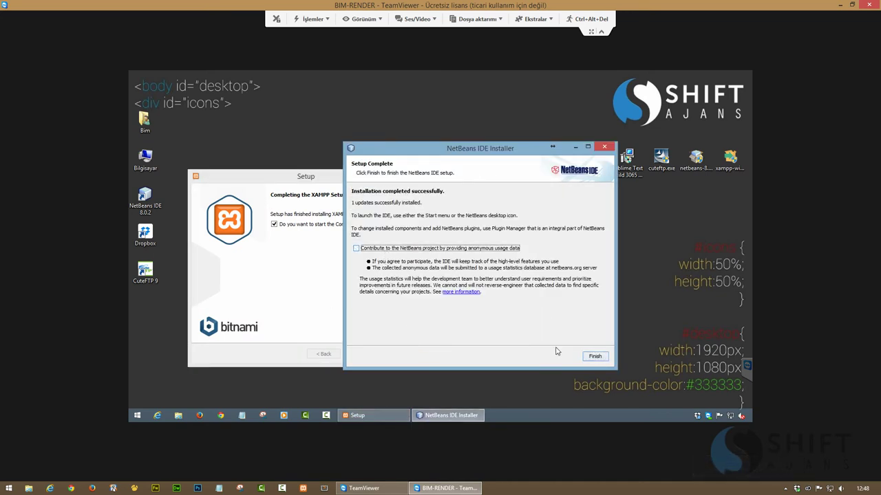
{"action": "left_click", "coordinate": [595, 357]}
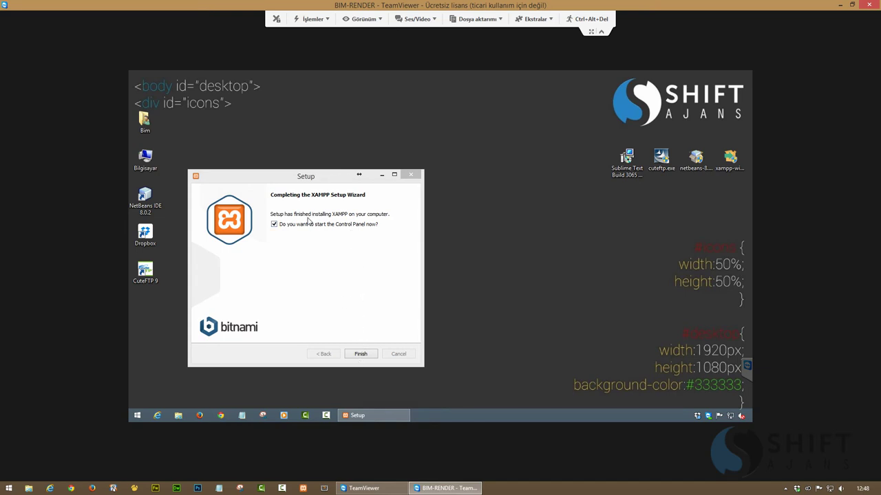
Finish XAMPP setup, glance at Apache's httpd.conf, then reopen Apache's Config file list
{"action": "left_click", "coordinate": [361, 355]}
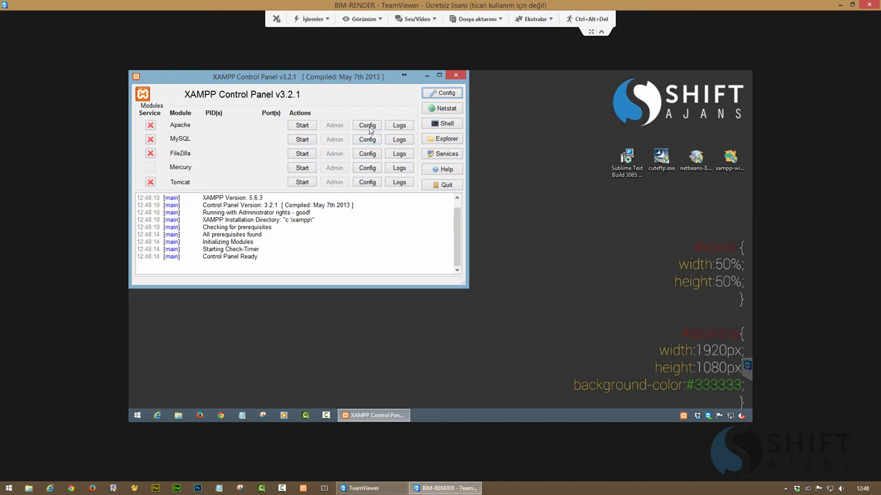
{"action": "left_click", "coordinate": [368, 128]}
{"action": "left_click", "coordinate": [401, 136]}
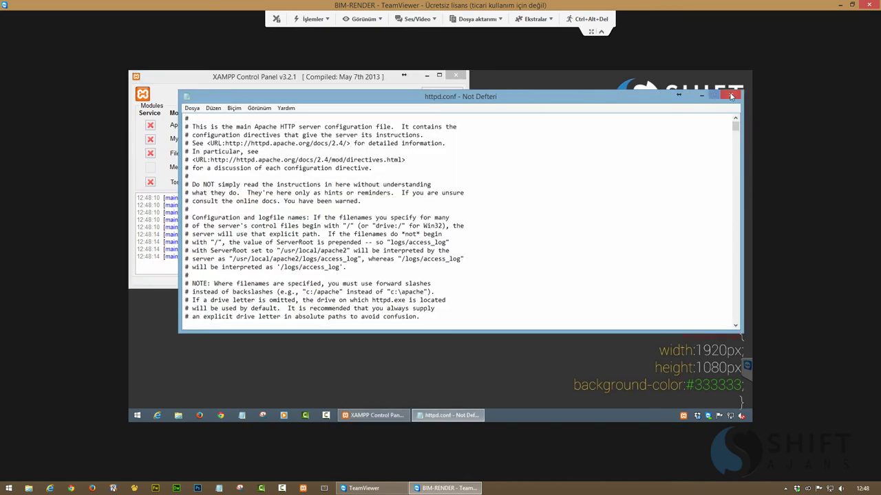
{"action": "left_click", "coordinate": [730, 95]}
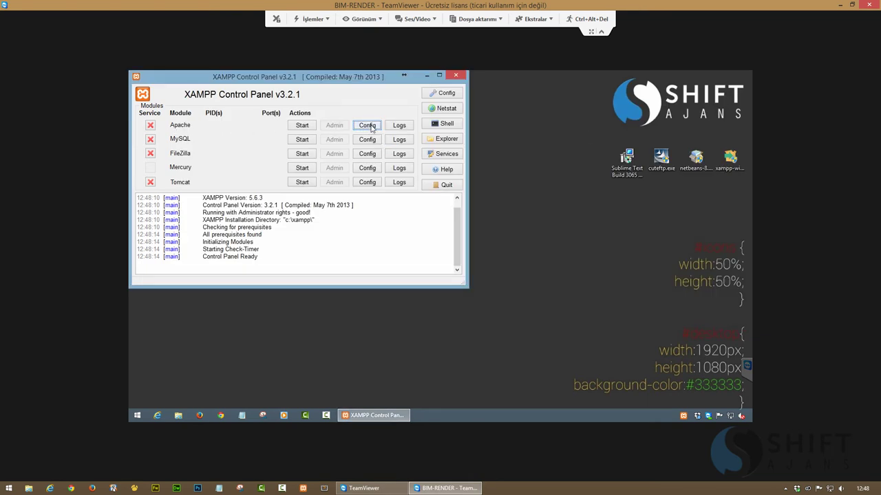
{"action": "left_click", "coordinate": [369, 129]}
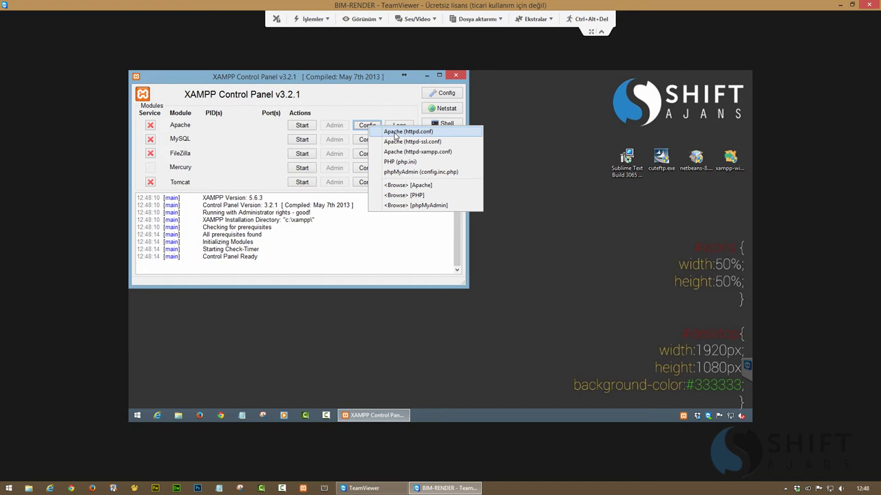
Open httpd.conf from Apache's Config list and scroll to the DocumentRoot section
{"action": "left_click", "coordinate": [395, 133]}
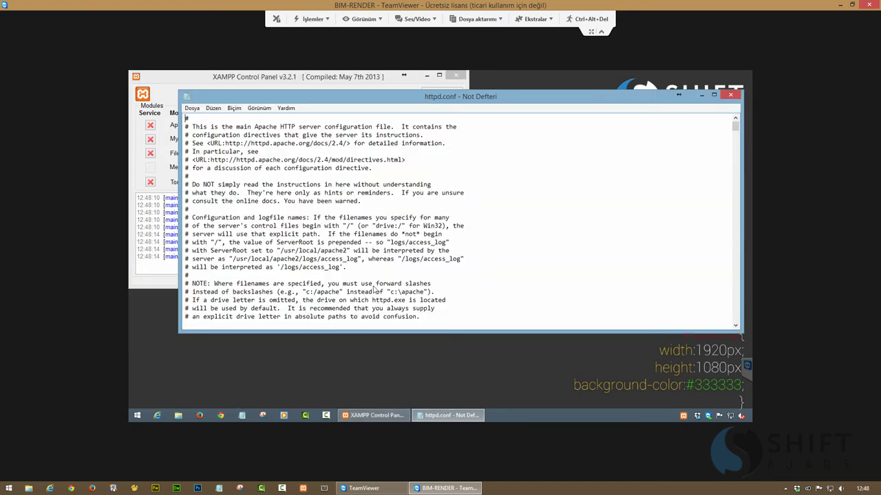
{"action": "scroll", "coordinate": [373, 289], "scroll_direction": "down", "scroll_amount": 20}
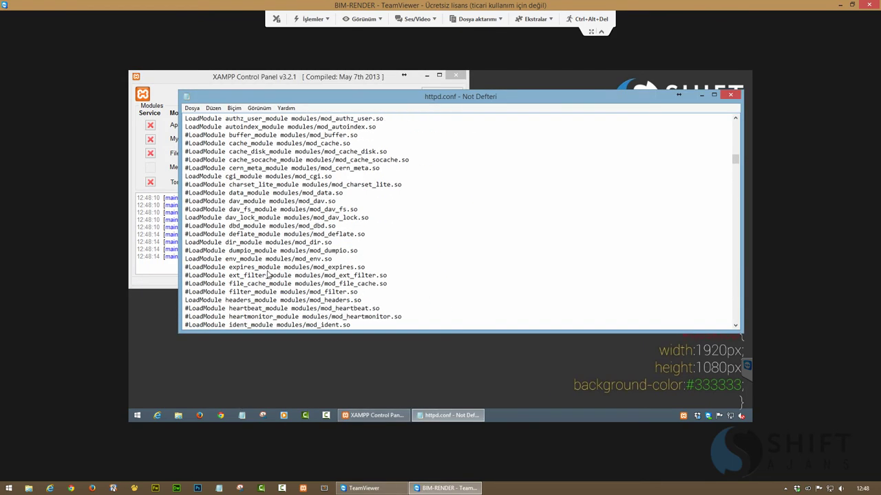
{"action": "scroll", "coordinate": [267, 275], "scroll_direction": "down", "scroll_amount": 20}
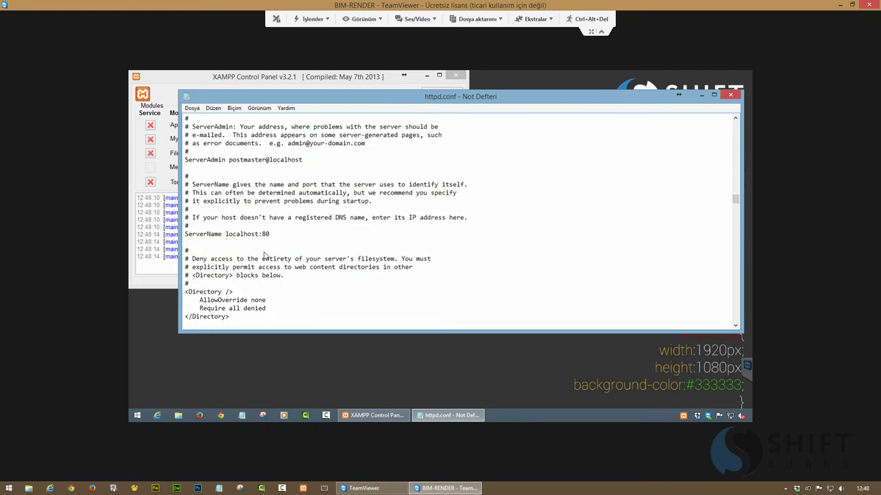
{"action": "scroll", "coordinate": [263, 255], "scroll_direction": "down", "scroll_amount": 12}
{"action": "scroll", "coordinate": [259, 247], "scroll_direction": "up", "scroll_amount": 6}
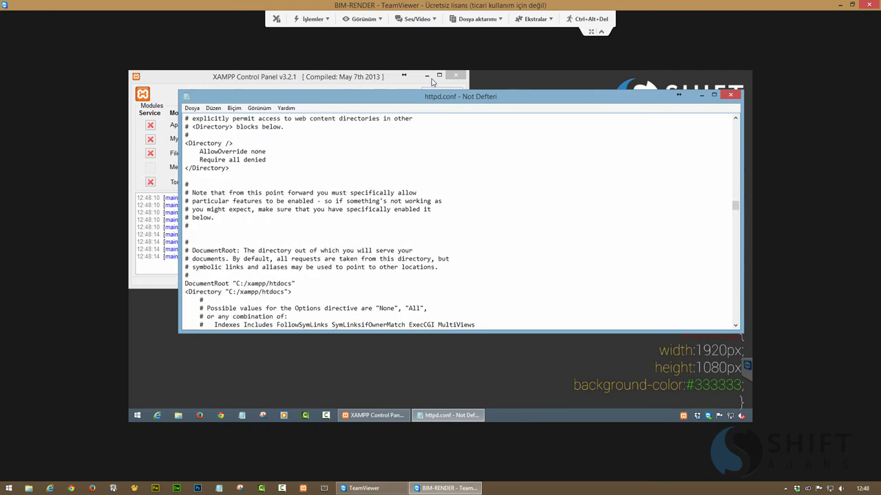
Look up the E:\Dropbox folder path in Explorer's address bar
{"action": "left_click", "coordinate": [427, 76]}
{"action": "double_click", "coordinate": [145, 159]}
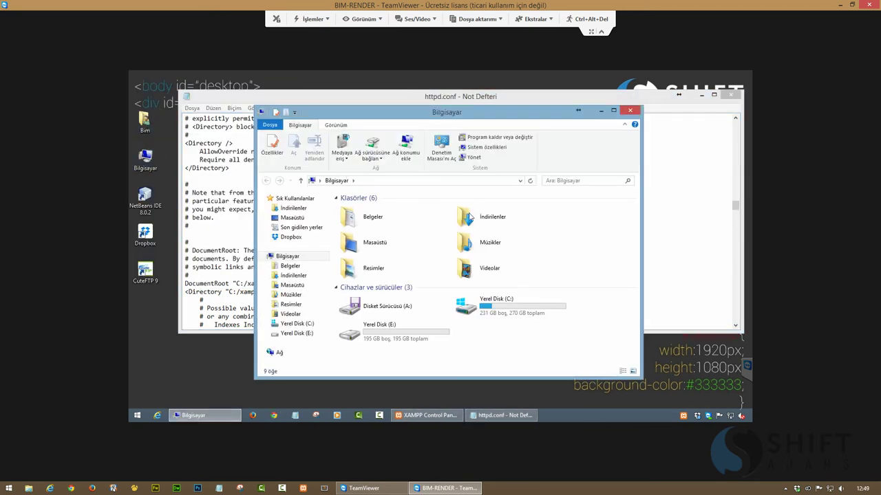
{"action": "double_click", "coordinate": [375, 331]}
{"action": "double_click", "coordinate": [354, 209]}
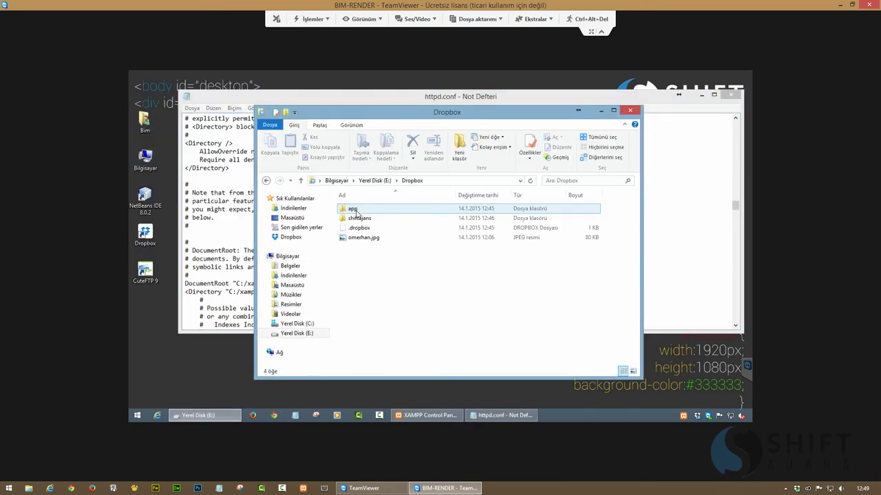
{"action": "left_click", "coordinate": [353, 212]}
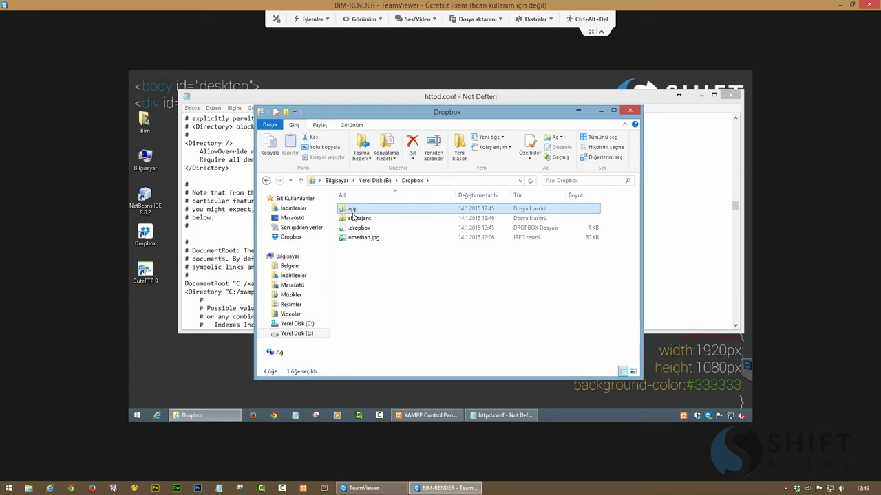
{"action": "left_click", "coordinate": [454, 180]}
{"action": "key", "text": "ctrl+c"}
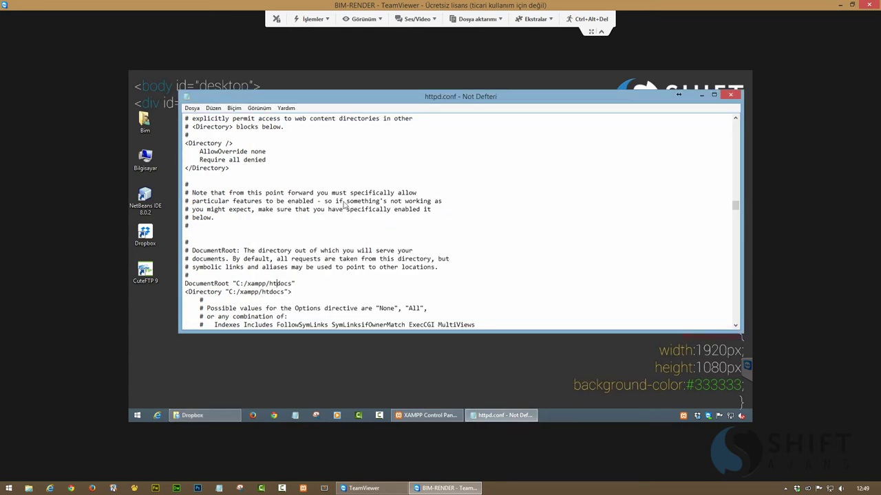
{"action": "left_click", "coordinate": [600, 110]}
Replace the DocumentRoot and Directory paths C:/xampp/htdocs with E:\Dropbox and close Notepad
{"action": "mouse_move", "coordinate": [292, 287]}
{"action": "left_mouse_down"}
{"action": "mouse_move", "coordinate": [235, 287]}
{"action": "mouse_move", "coordinate": [285, 295]}
{"action": "left_mouse_up"}
{"action": "key", "text": "ctrl+v"}
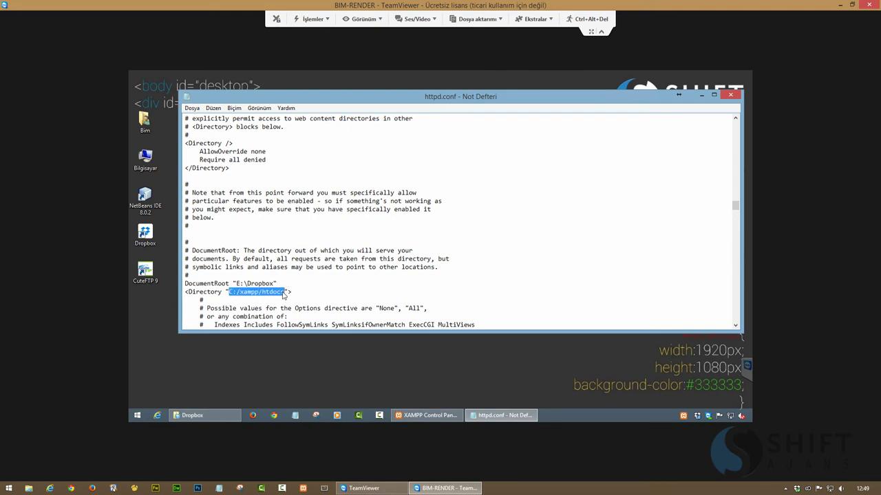
{"action": "key", "text": "ctrl+v"}
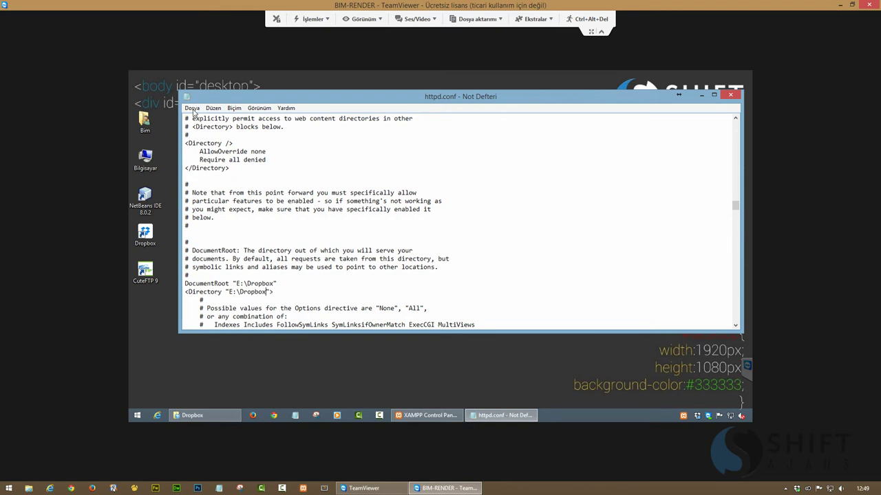
{"action": "key", "text": "alt+F4"}
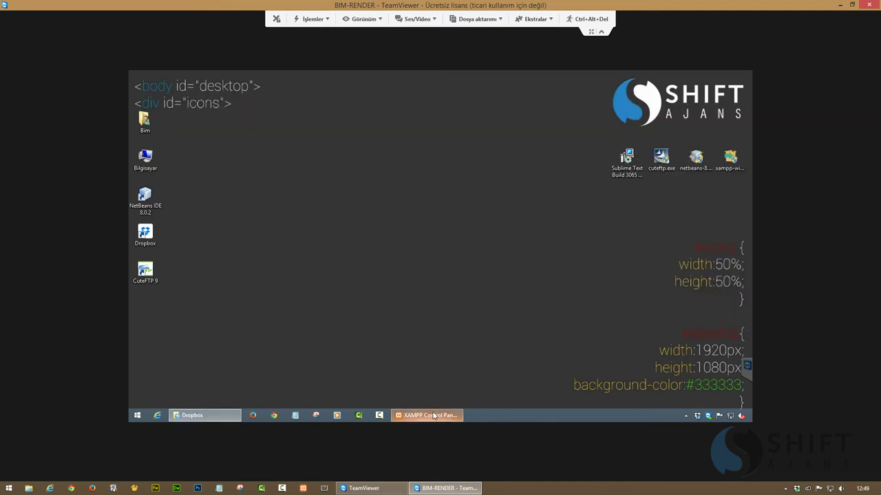
Open MySQL's my.ini and copy the E:\Dropbox\app\data path from Explorer
{"action": "left_click", "coordinate": [423, 416]}
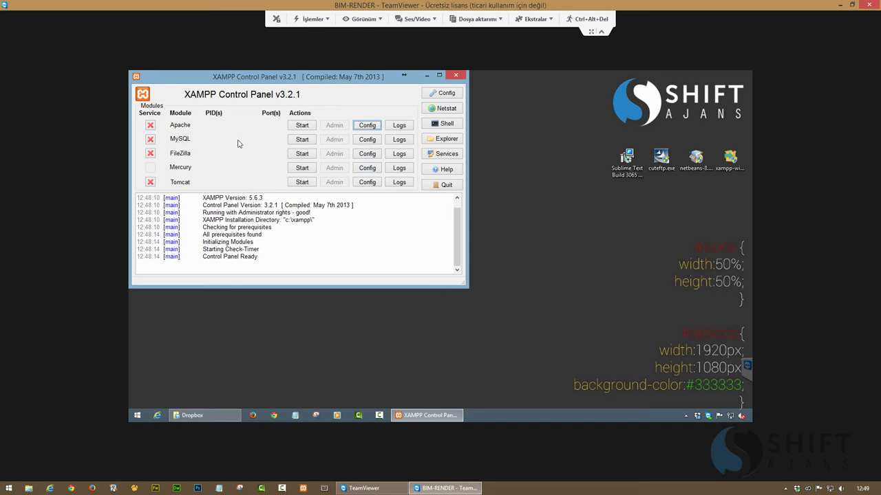
{"action": "left_click", "coordinate": [366, 139]}
{"action": "left_click", "coordinate": [387, 143]}
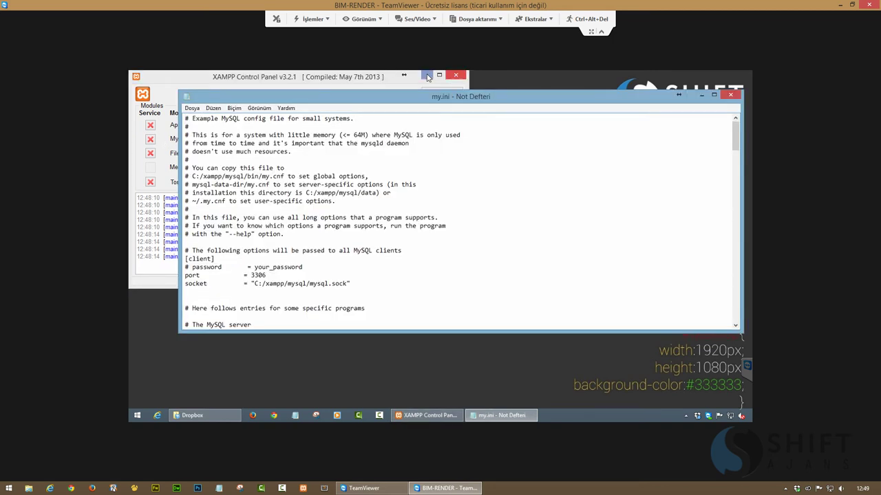
{"action": "left_click", "coordinate": [427, 76]}
{"action": "left_click", "coordinate": [214, 415]}
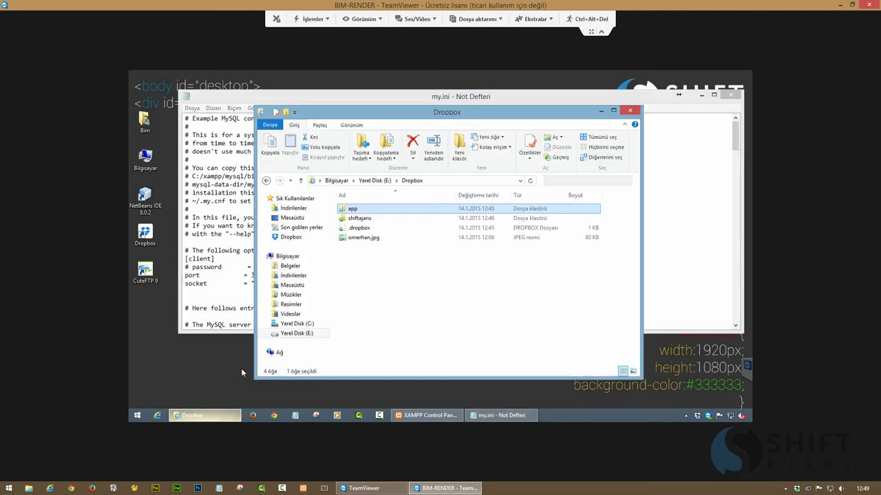
{"action": "double_click", "coordinate": [353, 209]}
{"action": "double_click", "coordinate": [353, 218]}
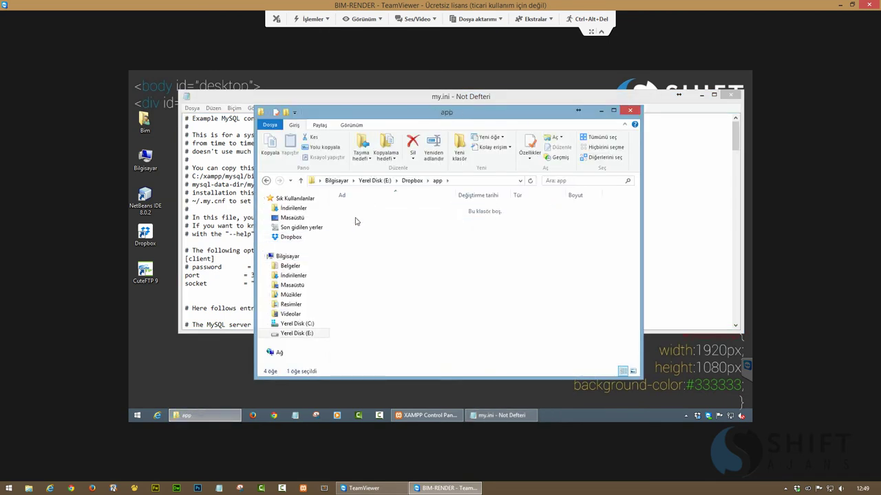
{"action": "left_click", "coordinate": [492, 180]}
{"action": "key", "text": "ctrl+c"}
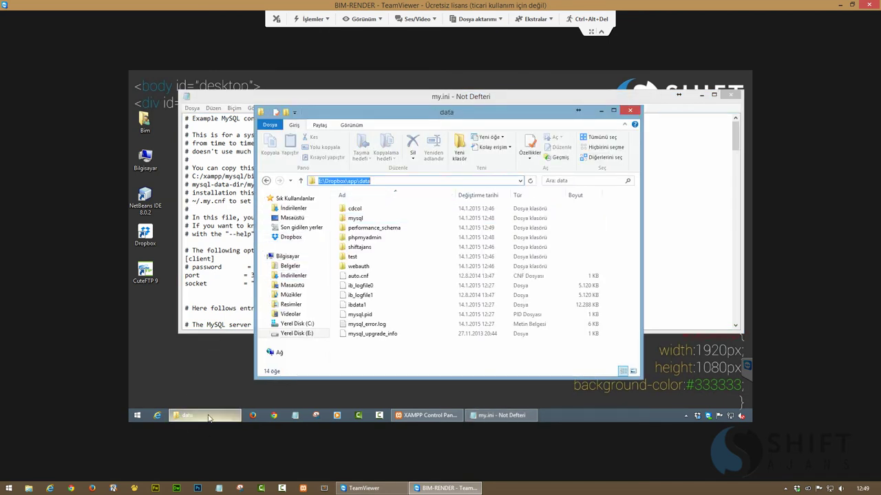
{"action": "left_click", "coordinate": [196, 415]}
Change my.ini's datadir from C:/xampp/mysql/data to E:\Dropbox\app\data
{"action": "scroll", "coordinate": [355, 275], "scroll_direction": "down", "scroll_amount": 8}
{"action": "scroll", "coordinate": [351, 272], "scroll_direction": "up", "scroll_amount": 6}
{"action": "scroll", "coordinate": [311, 271], "scroll_direction": "down", "scroll_amount": 3}
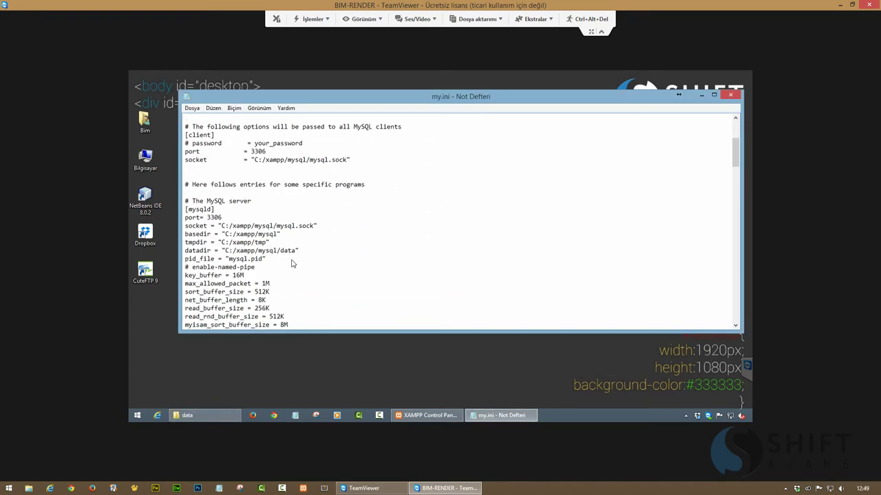
{"action": "left_click_drag", "start_coordinate": [297, 252], "coordinate": [226, 255]}
{"action": "key", "text": "ctrl+v"}
Set innodb_data_home_dir, innodb_log_group_home_dir and innodb_log_arch_dir to E:\Dropbox\app\data, then close my.ini
{"action": "scroll", "coordinate": [274, 262], "scroll_direction": "down", "scroll_amount": 20}
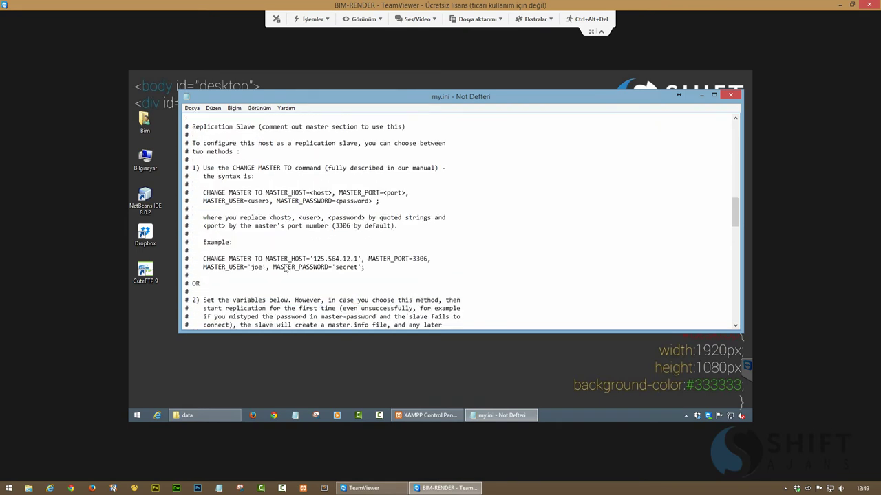
{"action": "scroll", "coordinate": [285, 269], "scroll_direction": "down", "scroll_amount": 20}
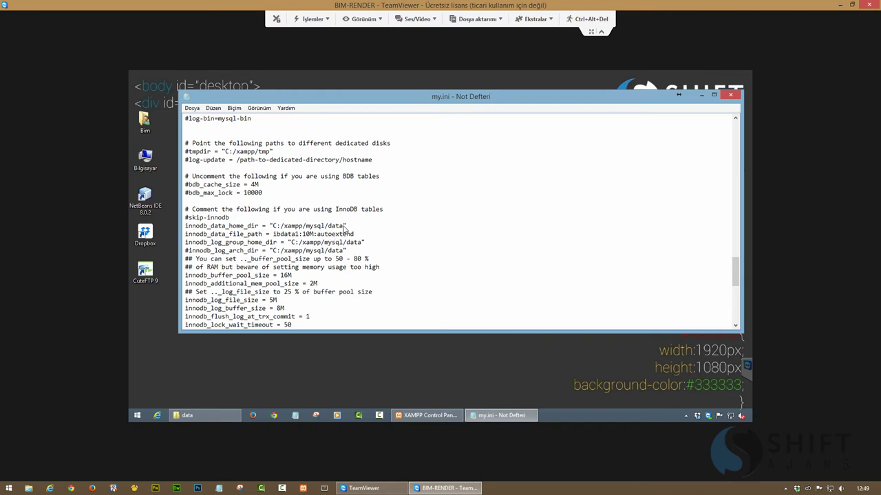
{"action": "left_click_drag", "start_coordinate": [344, 227], "coordinate": [274, 231]}
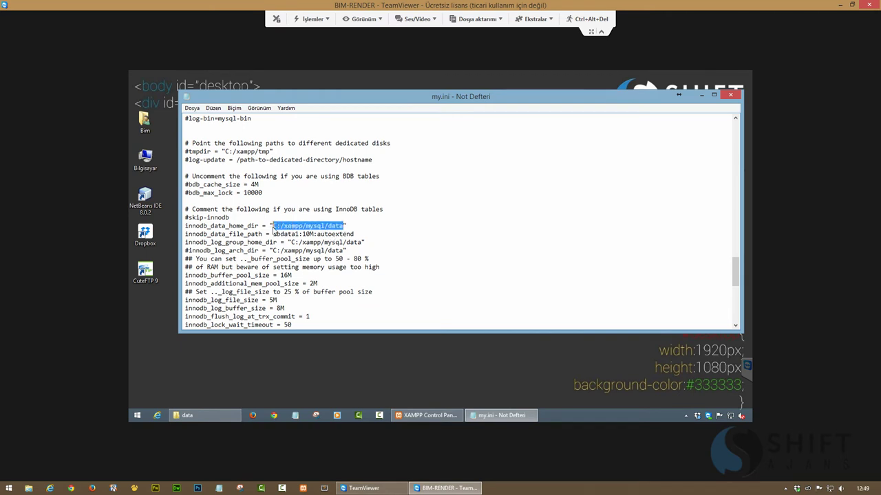
{"action": "key", "text": "ctrl+v"}
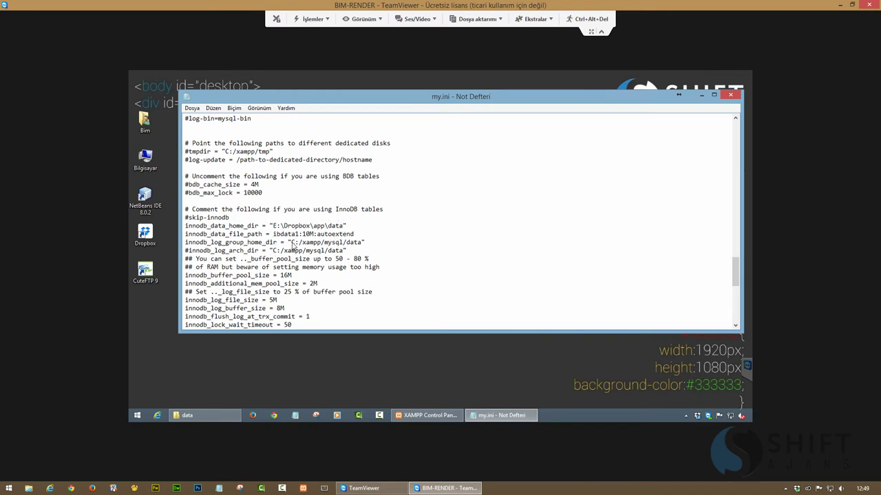
{"action": "left_click_drag", "start_coordinate": [292, 244], "coordinate": [361, 245]}
{"action": "key", "text": "ctrl+v"}
{"action": "left_click_drag", "start_coordinate": [301, 255], "coordinate": [274, 253]}
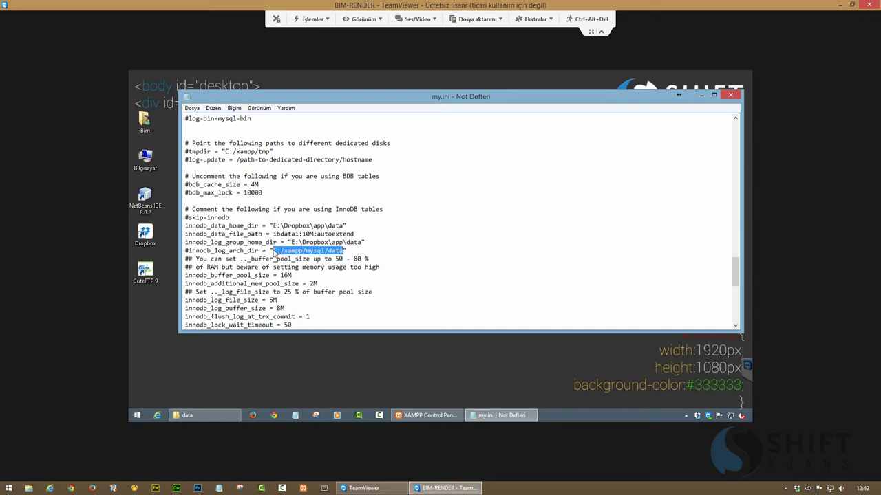
{"action": "key", "text": "ctrl+v"}
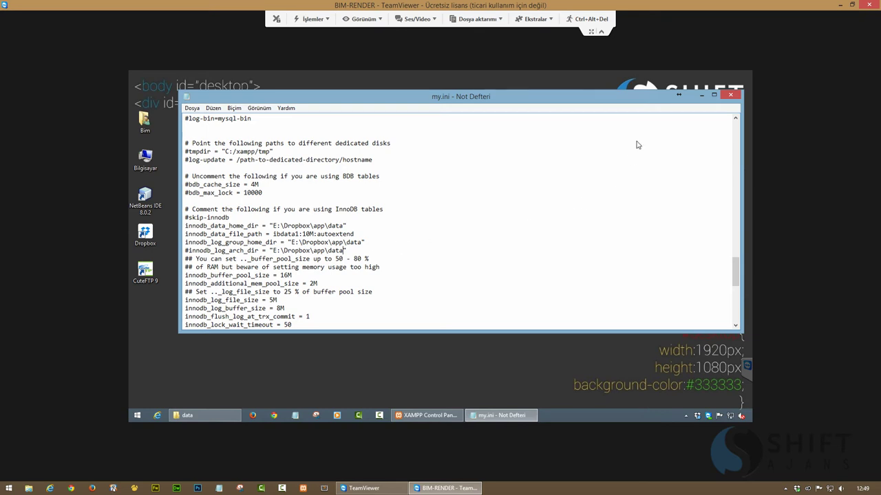
{"action": "left_click", "coordinate": [730, 95]}
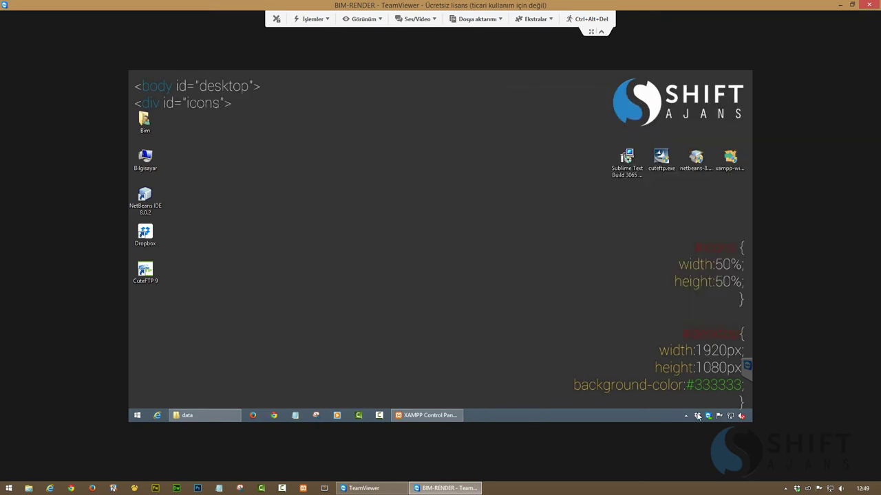
Open netbeans.conf from the NetBeans 8.0.2 etc folder for editing in Notepad
{"action": "mouse_move", "coordinate": [699, 417]}
{"action": "right_click", "coordinate": [162, 243]}
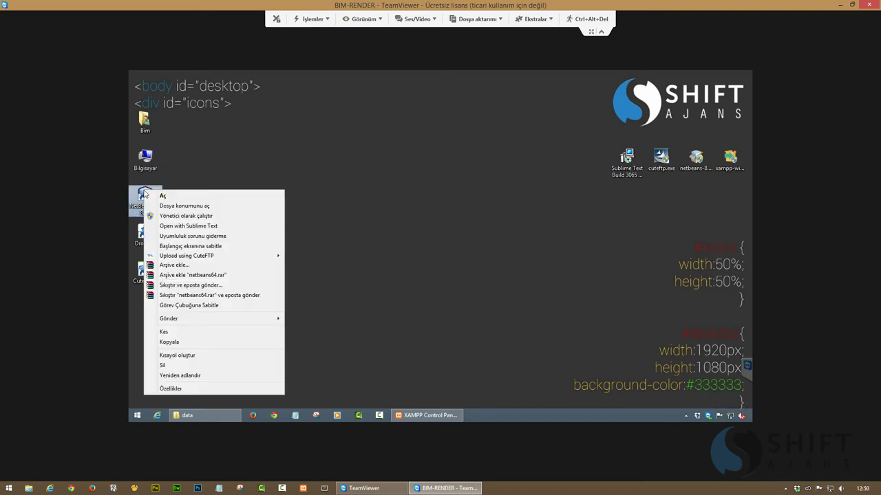
{"action": "left_click", "coordinate": [177, 205]}
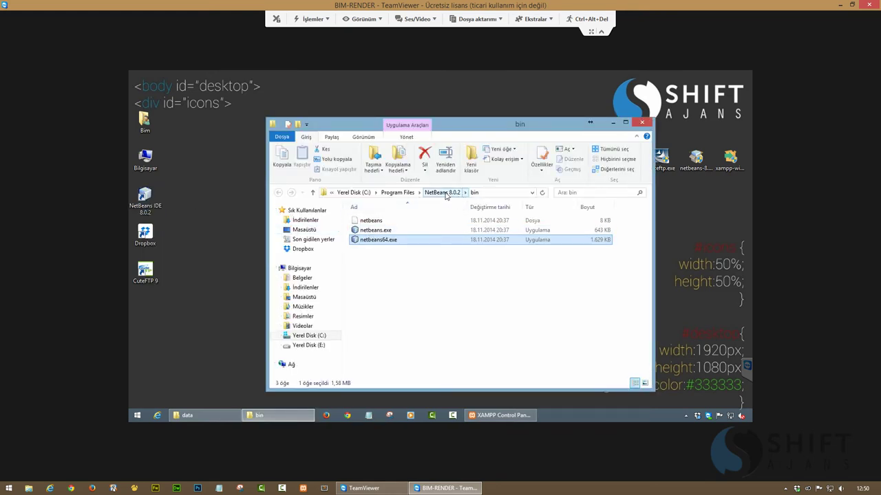
{"action": "left_click", "coordinate": [444, 193]}
{"action": "double_click", "coordinate": [359, 230]}
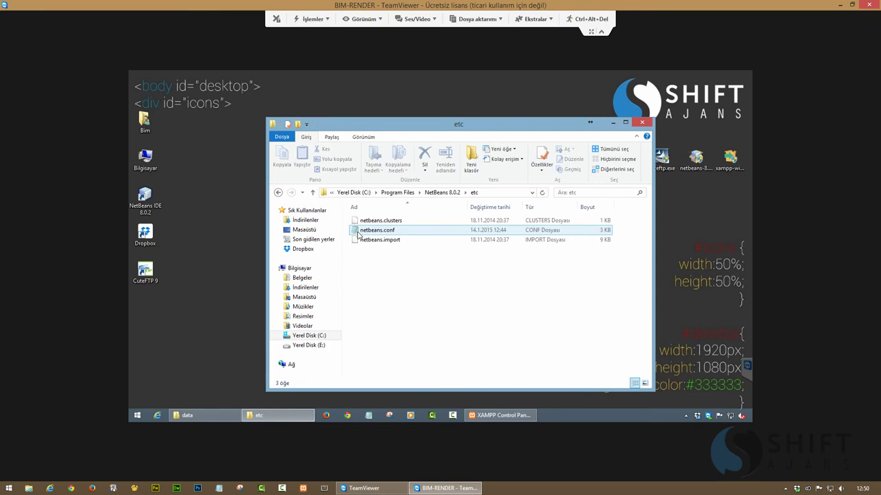
{"action": "right_click", "coordinate": [372, 230]}
{"action": "left_click", "coordinate": [396, 249]}
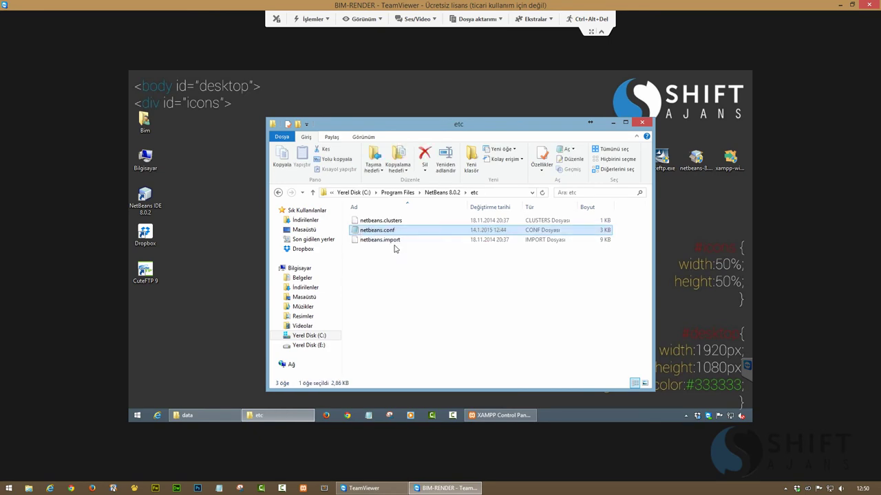
Replace the default_userdir value with the E:\Dropbox\app\Netbeans folder path
{"action": "left_click", "coordinate": [196, 414]}
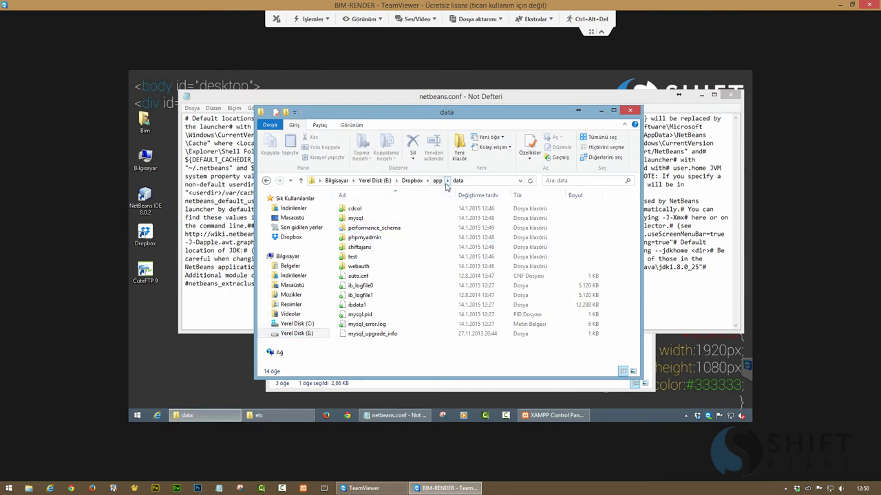
{"action": "left_click", "coordinate": [436, 180]}
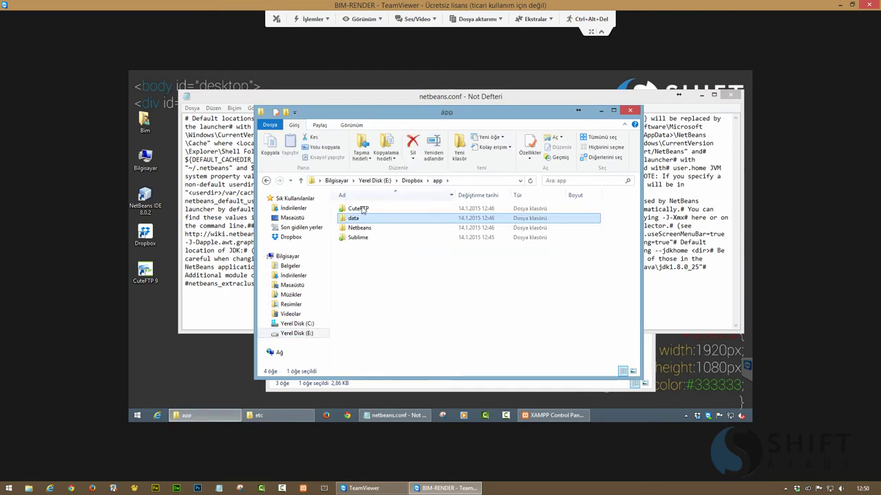
{"action": "double_click", "coordinate": [359, 229]}
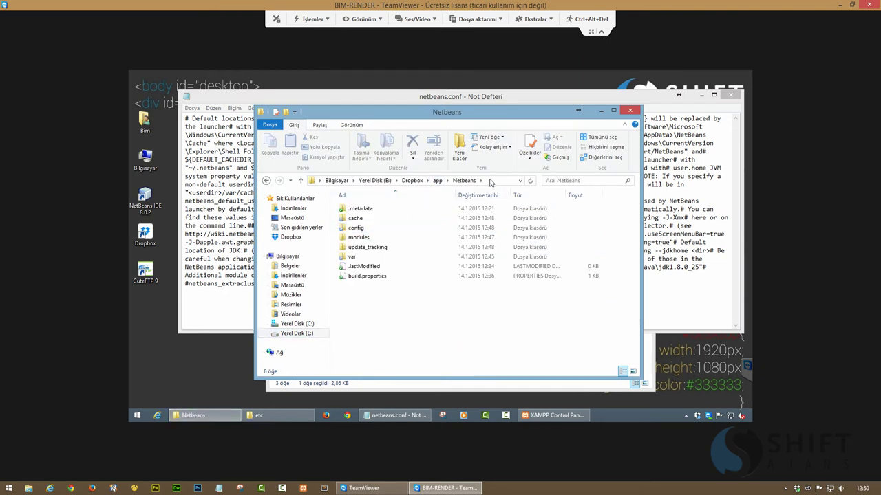
{"action": "left_click", "coordinate": [490, 183]}
{"action": "key", "text": "ctrl+c"}
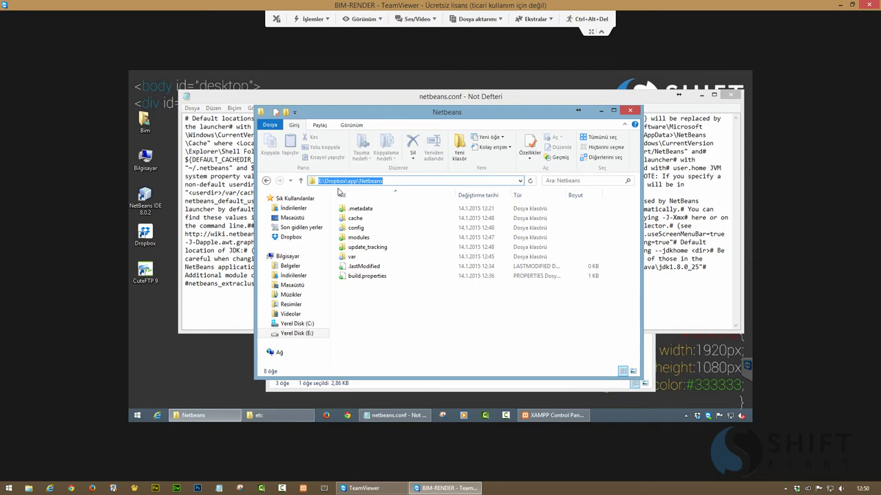
{"action": "left_click", "coordinate": [207, 408]}
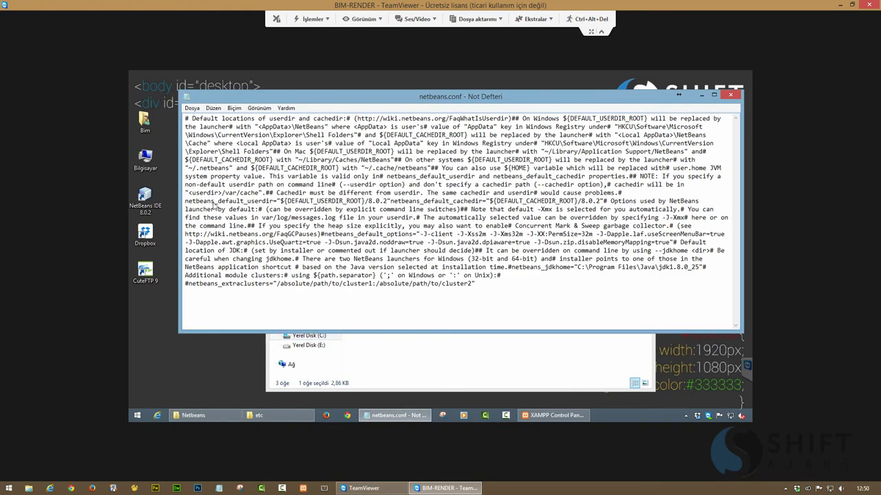
{"action": "left_click_drag", "start_coordinate": [280, 202], "coordinate": [387, 206]}
{"action": "key", "text": "ctrl+v"}
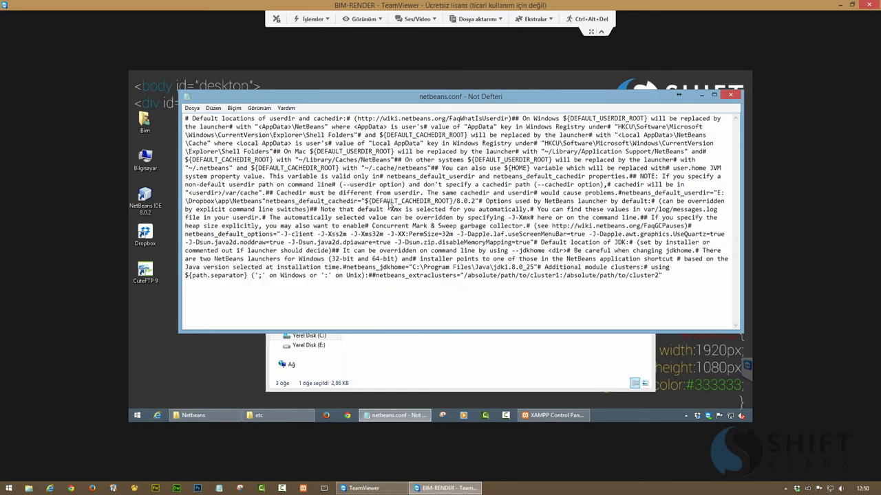
{"action": "key", "text": "ctrl+s"}
{"action": "key", "text": "Escape"}
Replace the default_cachedir value with the Dropbox Netbeans cache folder path
{"action": "left_click", "coordinate": [196, 415]}
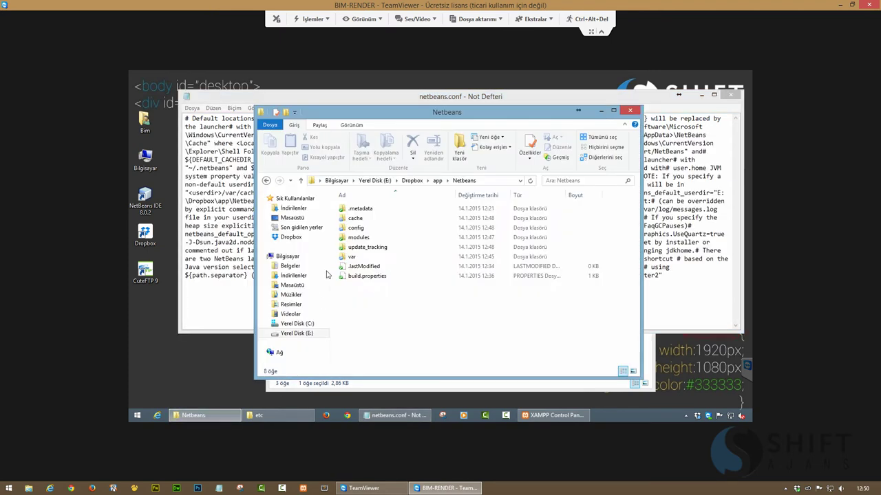
{"action": "left_click", "coordinate": [367, 219]}
{"action": "left_click", "coordinate": [479, 182]}
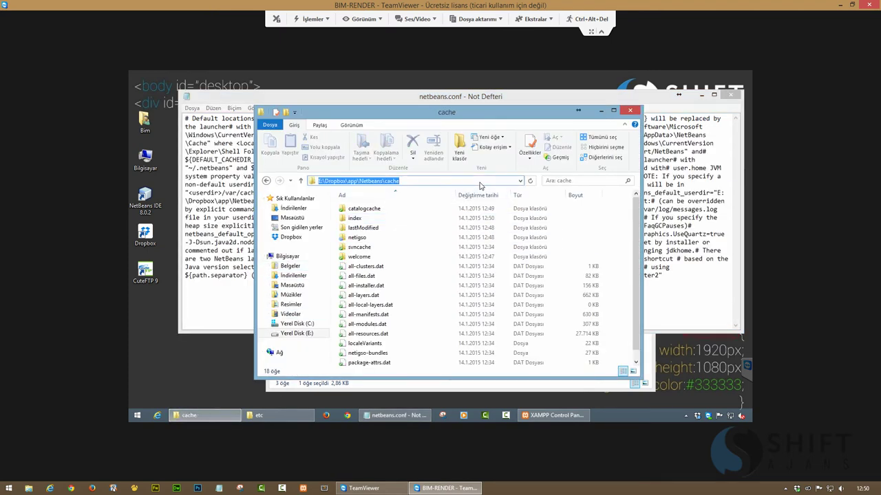
{"action": "left_click", "coordinate": [220, 416]}
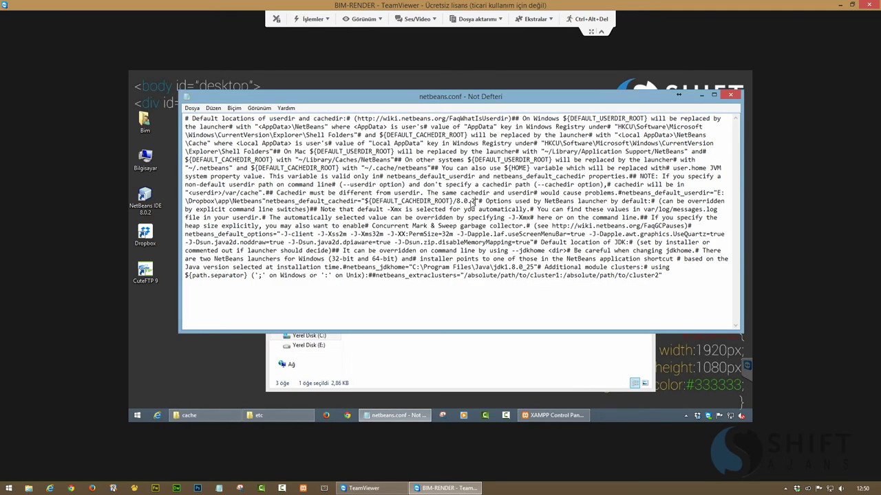
{"action": "left_click_drag", "start_coordinate": [474, 202], "coordinate": [365, 204]}
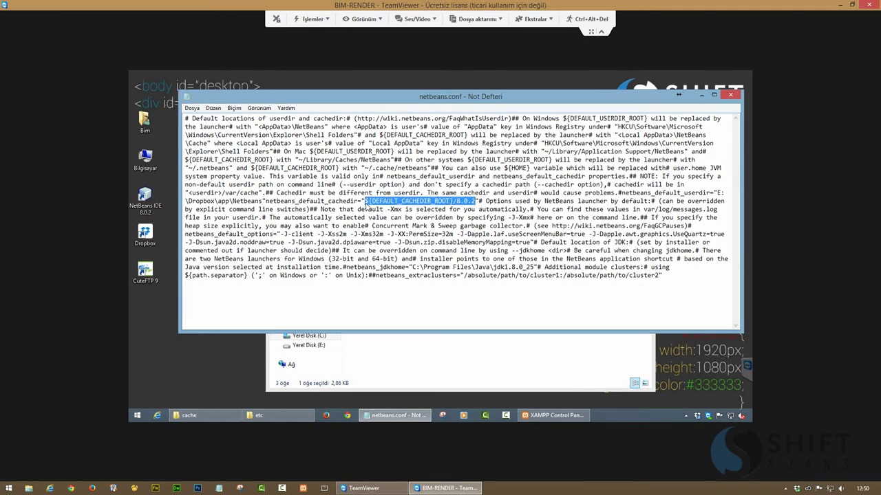
{"action": "key", "text": "ctrl+v"}
Save the edited file as netbeans.conf (All Files) on the Desktop and close Notepad
{"action": "key", "text": "ctrl+s"}
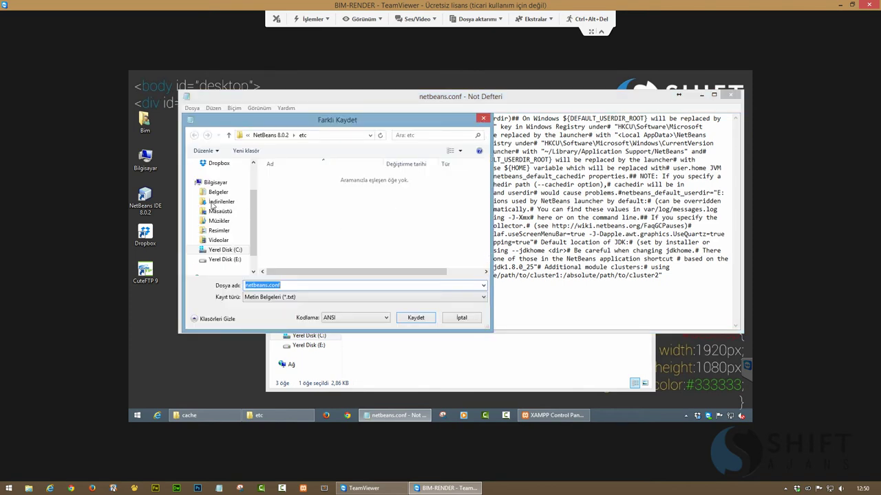
{"action": "scroll", "coordinate": [212, 207], "scroll_direction": "up", "scroll_amount": 5}
{"action": "left_click", "coordinate": [220, 186]}
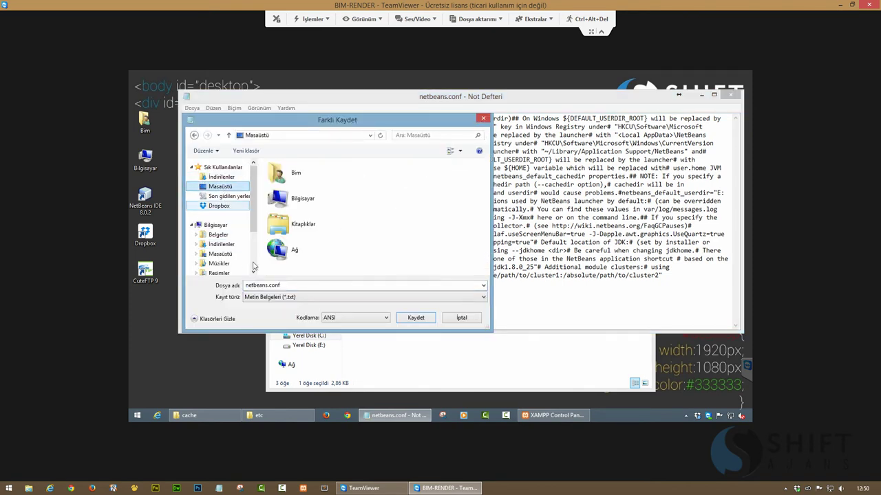
{"action": "left_click", "coordinate": [344, 297]}
{"action": "left_click", "coordinate": [342, 311]}
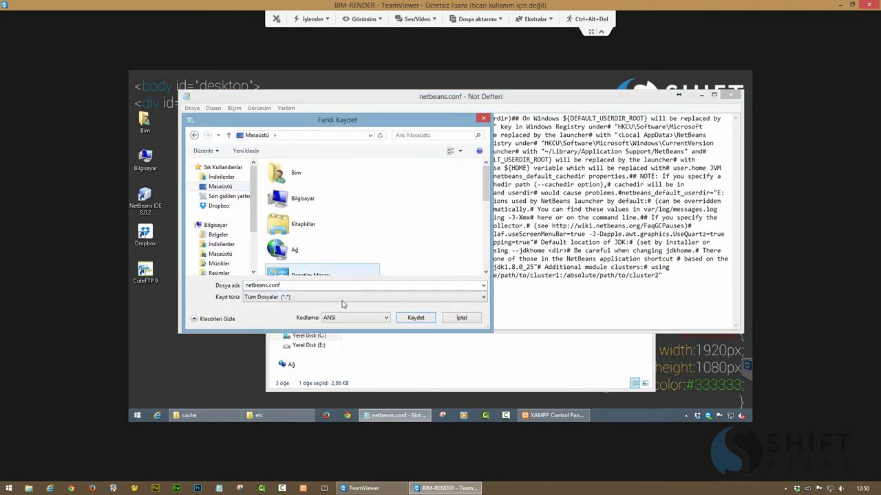
{"action": "left_click", "coordinate": [405, 318]}
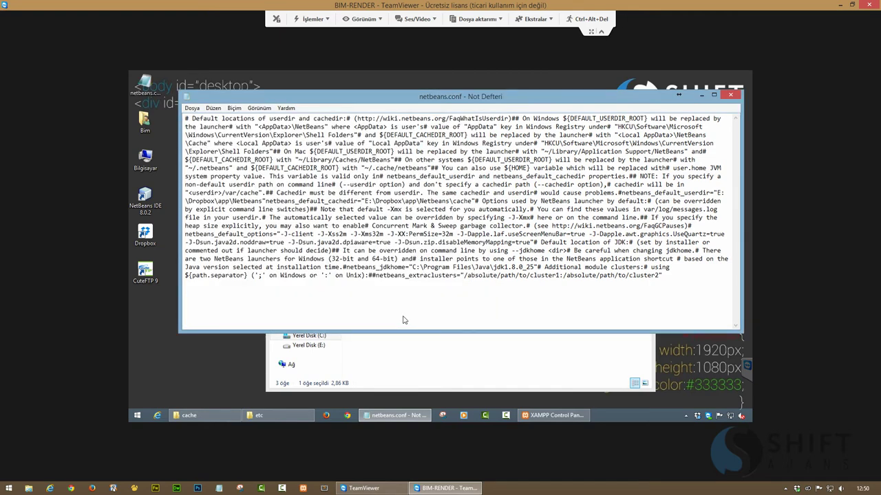
{"action": "double_click", "coordinate": [190, 99]}
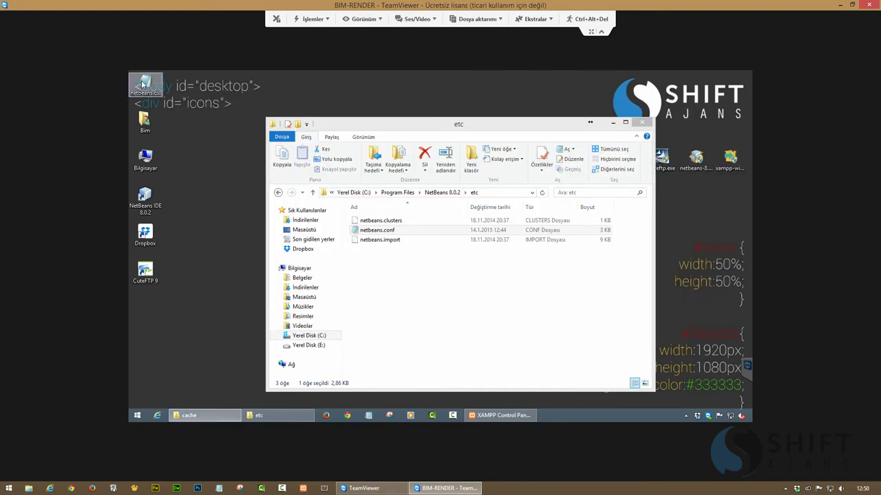
Move the Desktop netbeans.conf into the etc folder, replacing the original with administrator permission
{"action": "left_click_drag", "start_coordinate": [142, 84], "coordinate": [410, 293]}
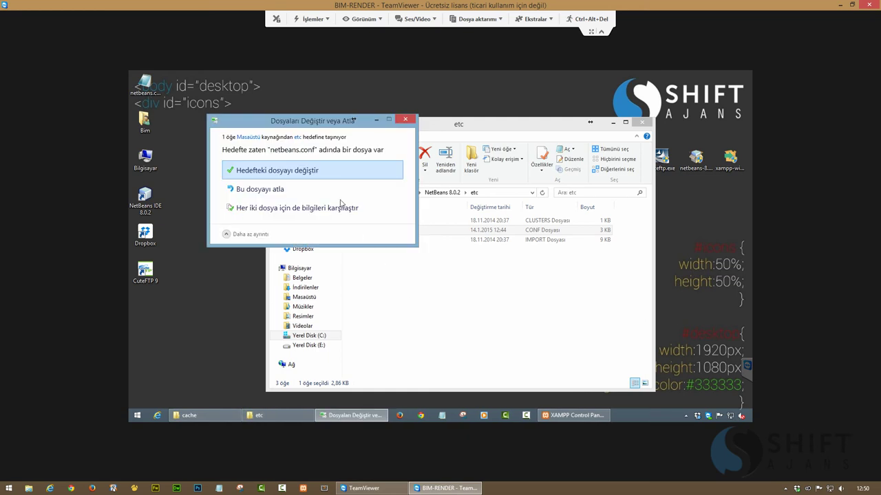
{"action": "left_click", "coordinate": [311, 172]}
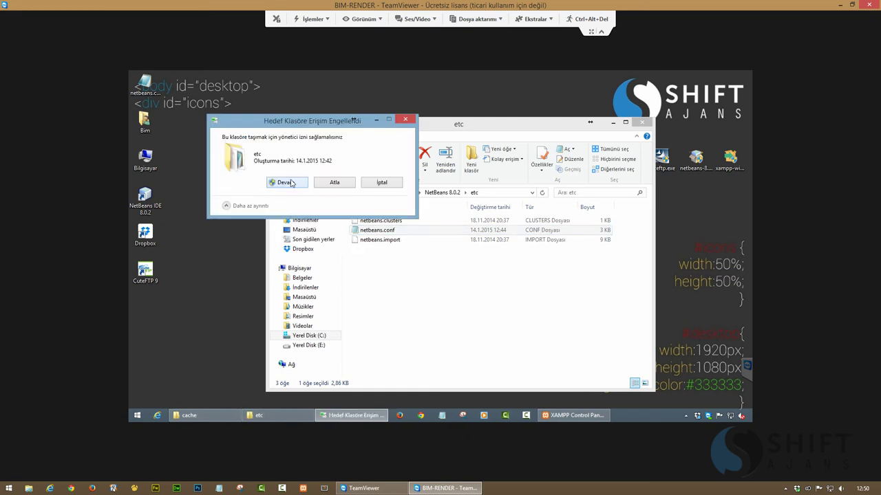
{"action": "left_click", "coordinate": [286, 182]}
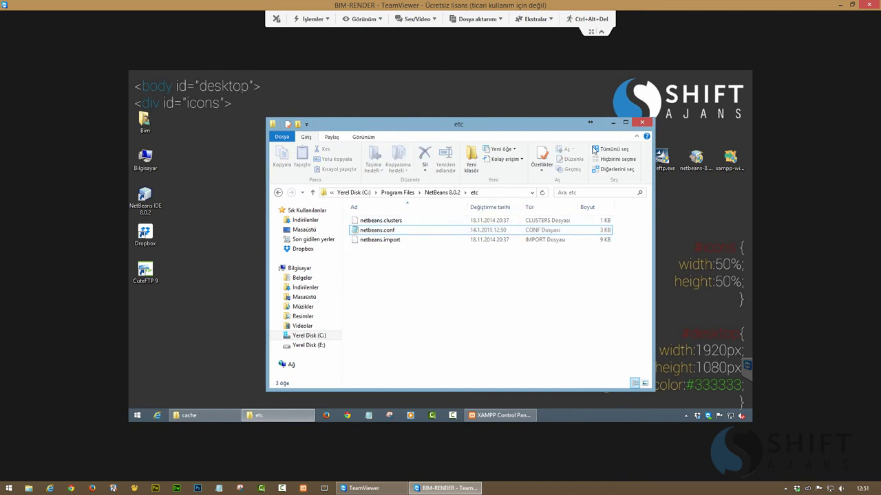
{"action": "left_click", "coordinate": [641, 122]}
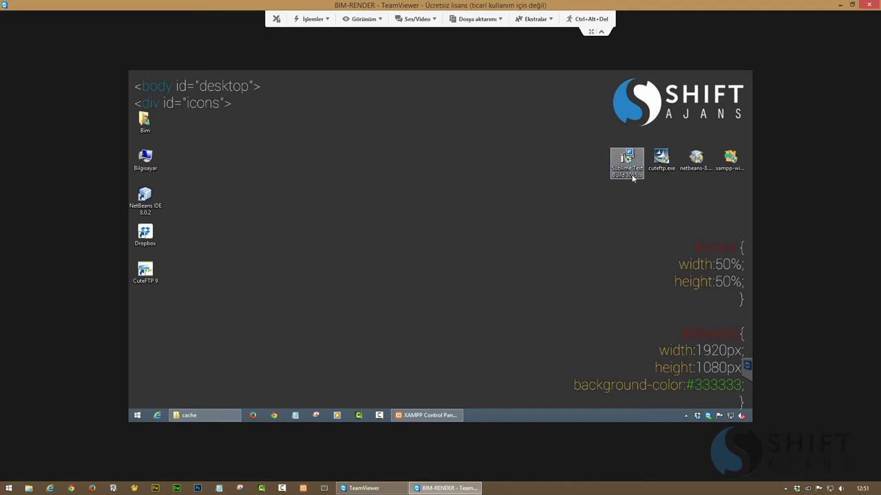
Refresh the desktop, then search for cmd and run Command Prompt as administrator
{"action": "right_click", "coordinate": [426, 228]}
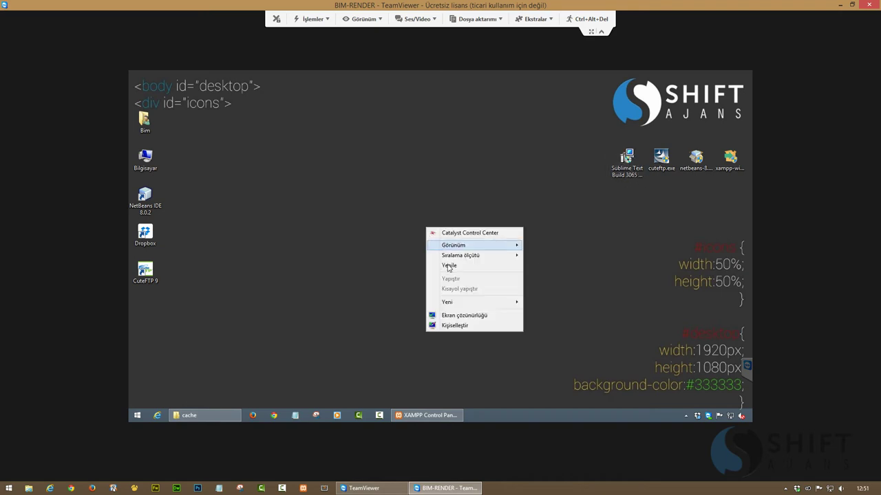
{"action": "left_click", "coordinate": [439, 275]}
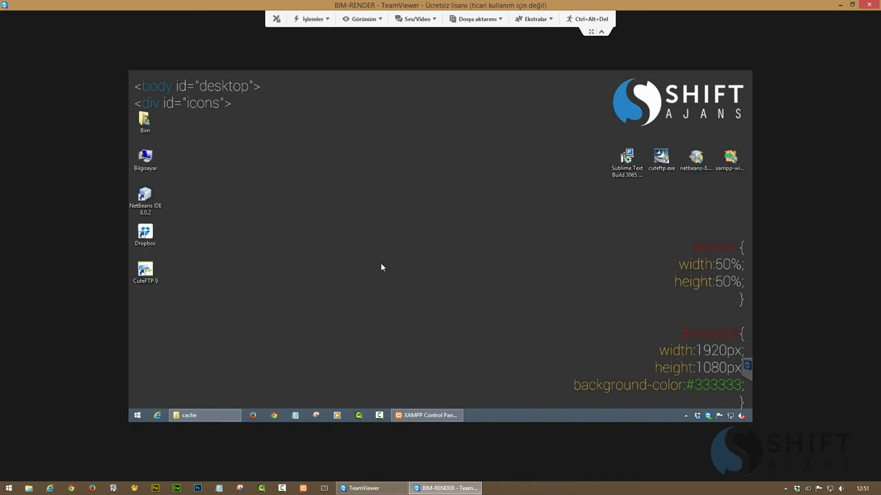
{"action": "key", "text": "super"}
{"action": "key", "text": "super"}
{"action": "left_click", "coordinate": [138, 415]}
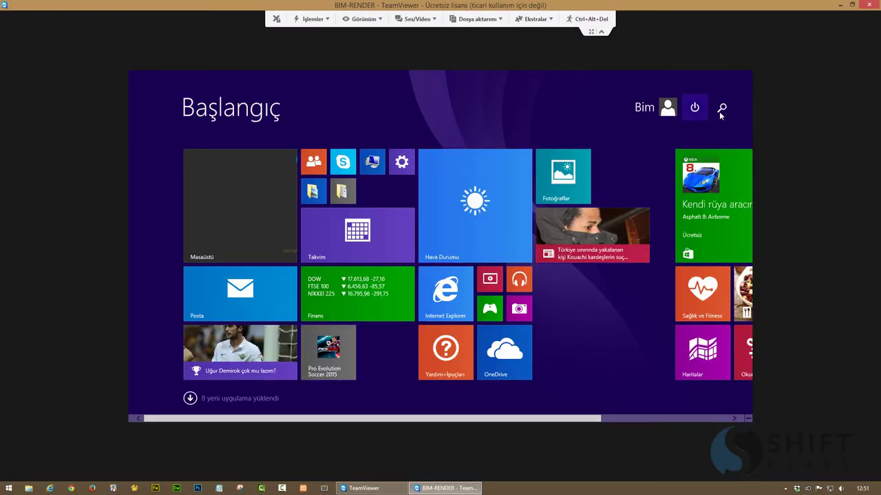
{"action": "left_click", "coordinate": [721, 107]}
{"action": "type", "text": "cmd"}
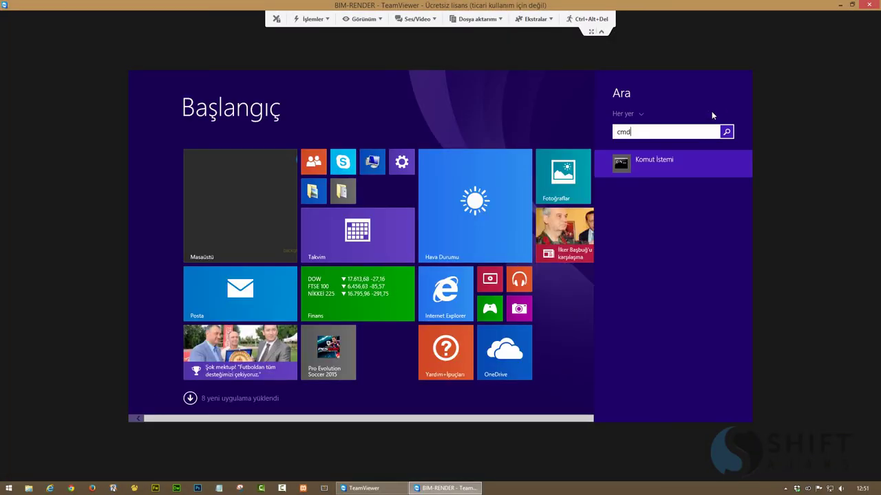
{"action": "right_click", "coordinate": [667, 164]}
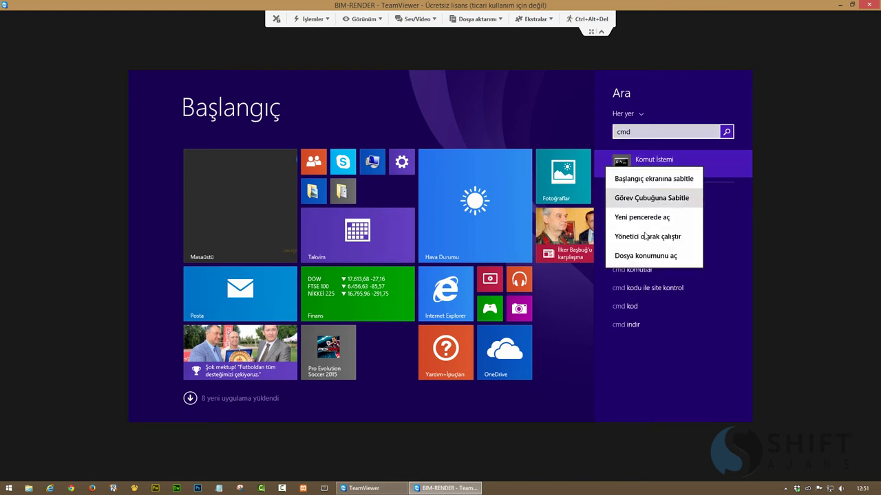
{"action": "left_click", "coordinate": [644, 235]}
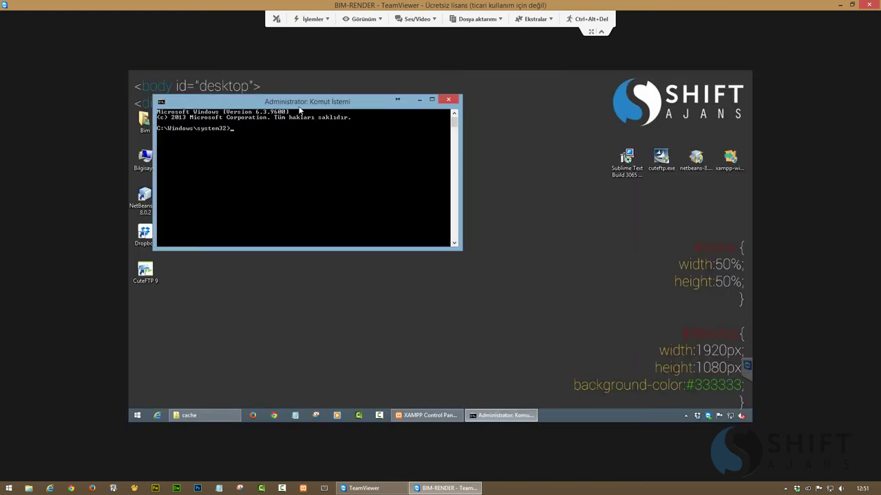
{"action": "left_click_drag", "start_coordinate": [300, 110], "coordinate": [389, 128]}
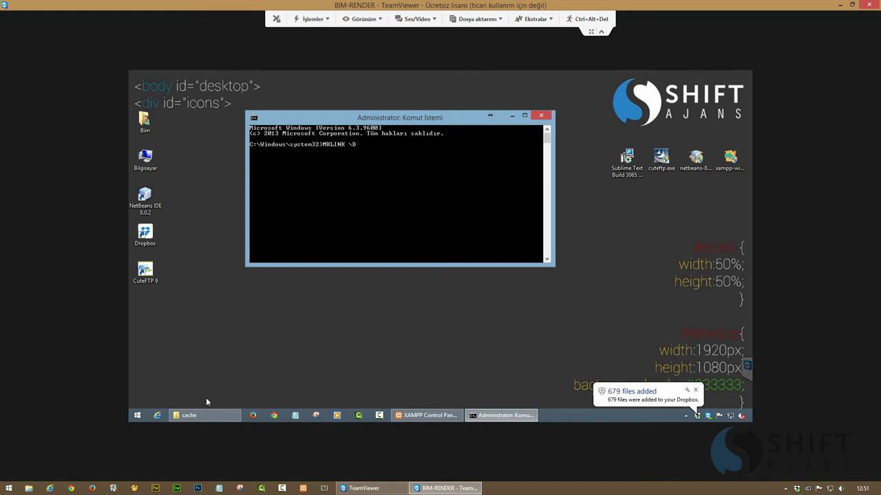
Open the Dropbox app\Sublime folder and copy its full path from the address bar
{"action": "left_click", "coordinate": [695, 390]}
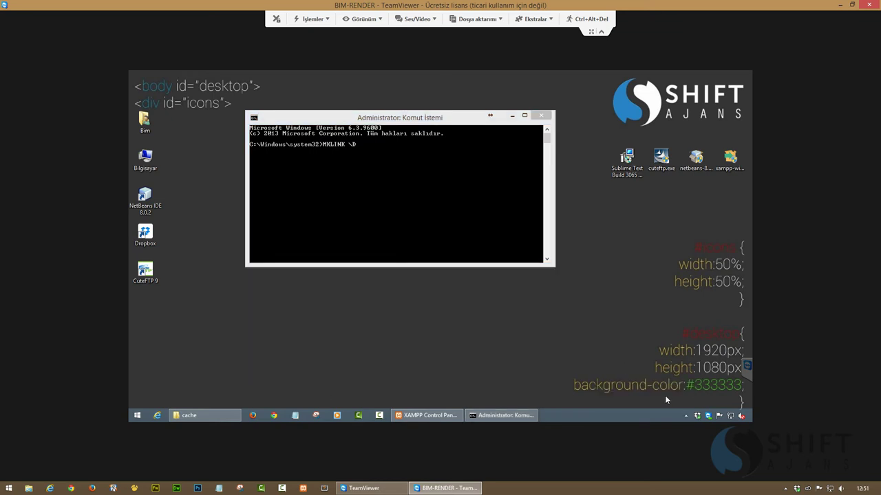
{"action": "double_click", "coordinate": [697, 417]}
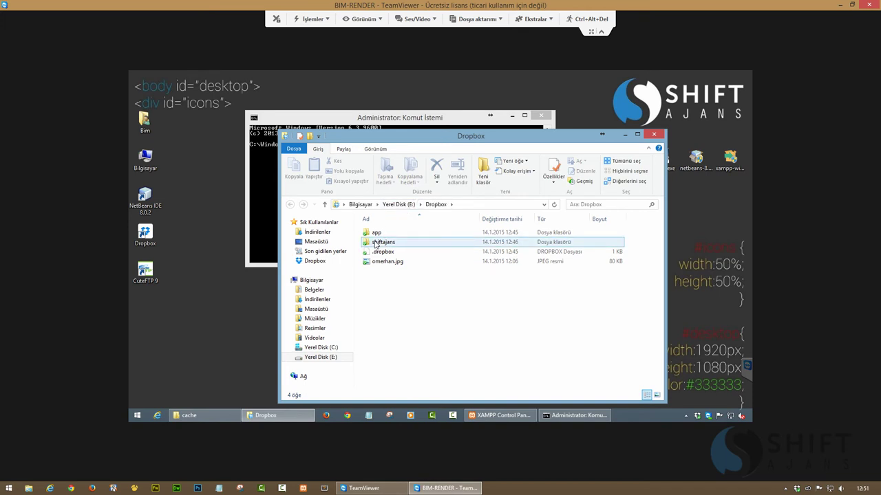
{"action": "left_click", "coordinate": [437, 206]}
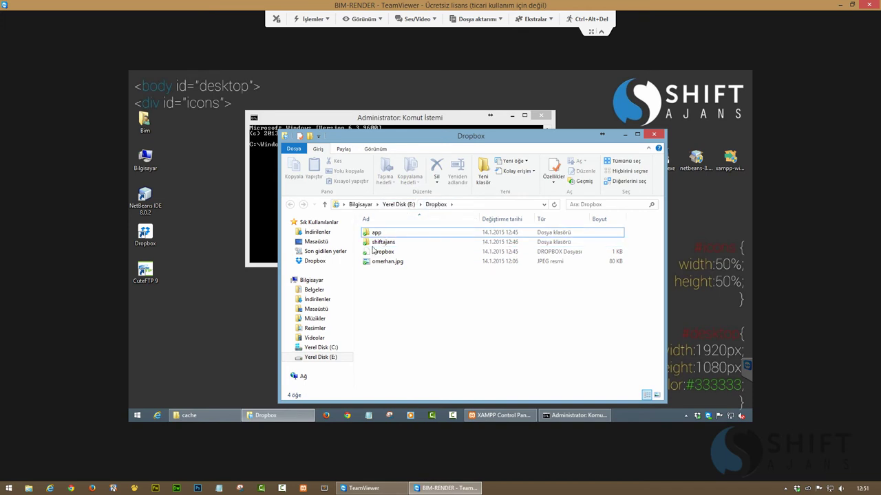
{"action": "double_click", "coordinate": [376, 233]}
{"action": "left_click", "coordinate": [379, 262]}
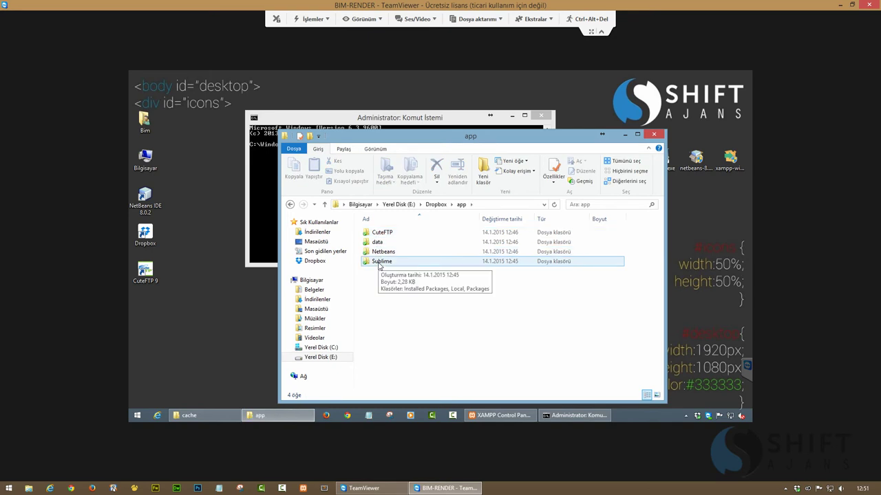
{"action": "double_click", "coordinate": [379, 262]}
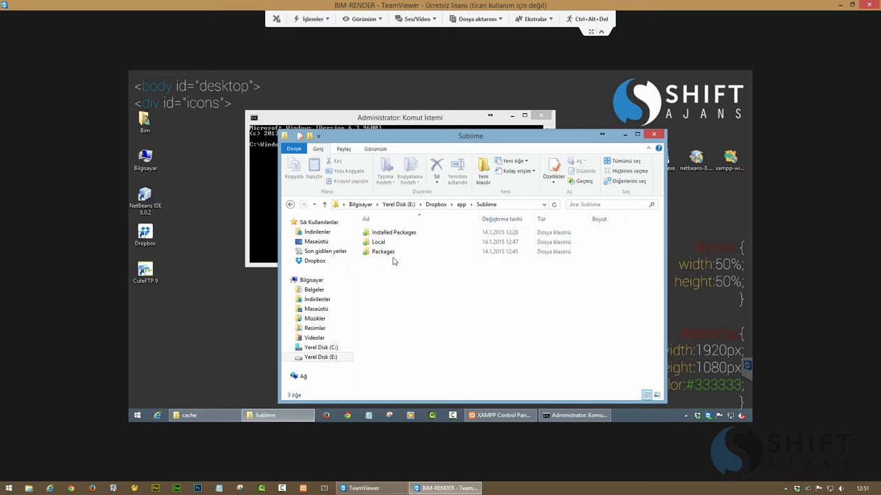
{"action": "left_click", "coordinate": [511, 205]}
{"action": "key", "text": "ctrl+c"}
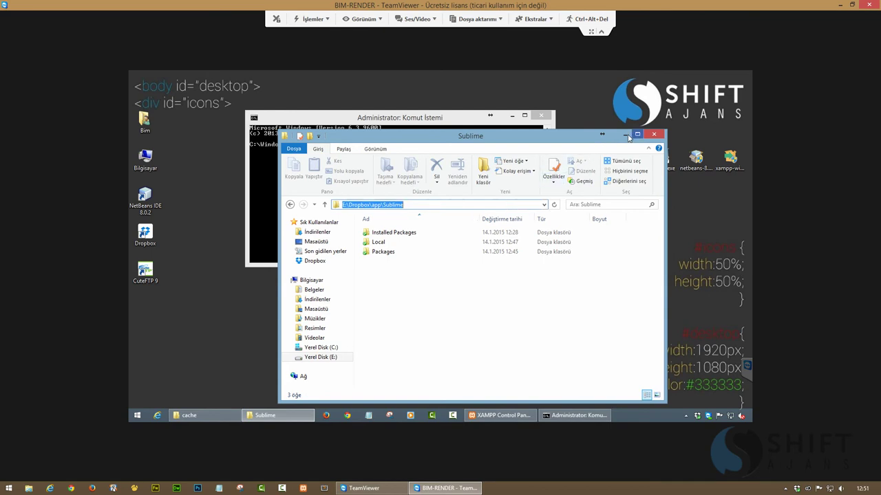
Paste E:\Dropbox\app\Sublime into the MKLINK command in the Administrator console
{"action": "left_click", "coordinate": [624, 134]}
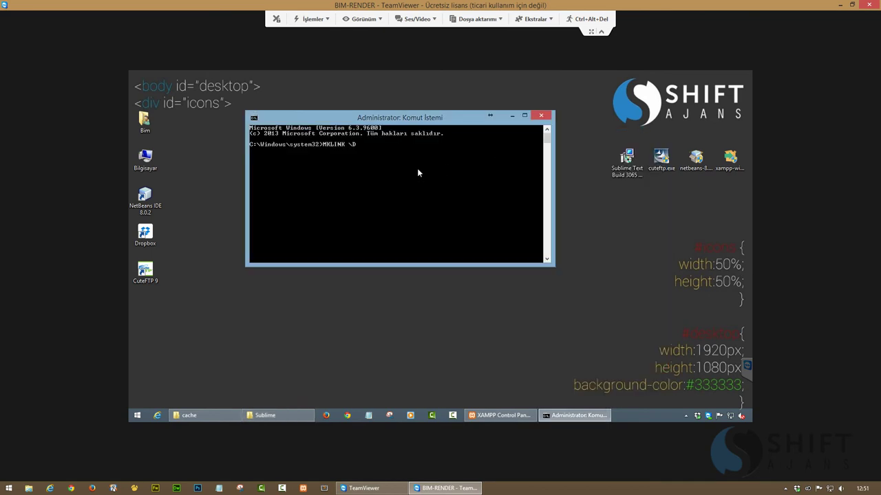
{"action": "right_click", "coordinate": [383, 146]}
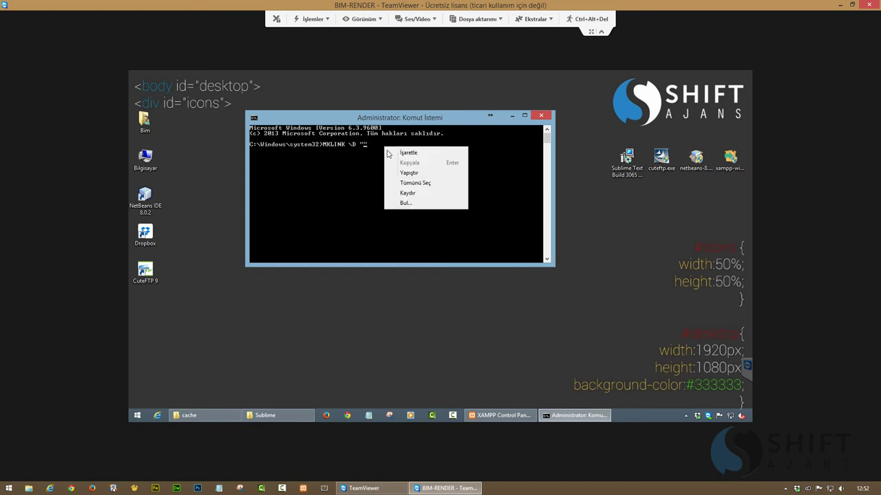
{"action": "left_click", "coordinate": [402, 174]}
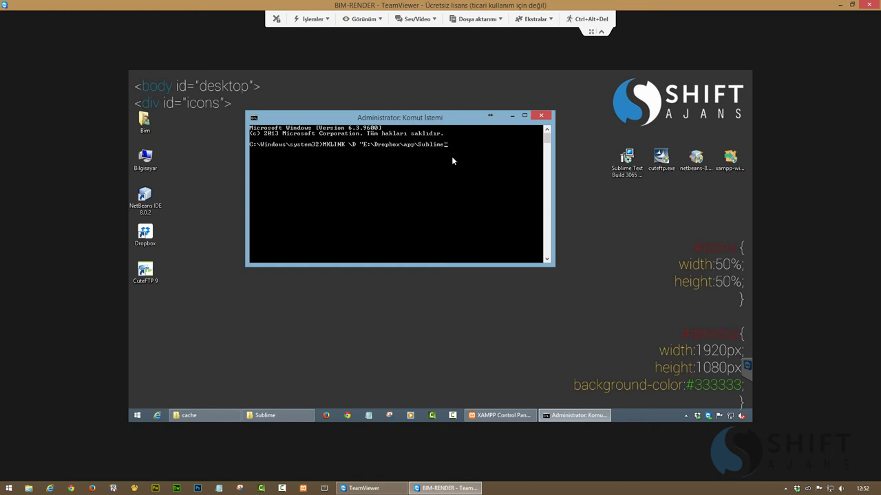
{"action": "double_click", "coordinate": [145, 158]}
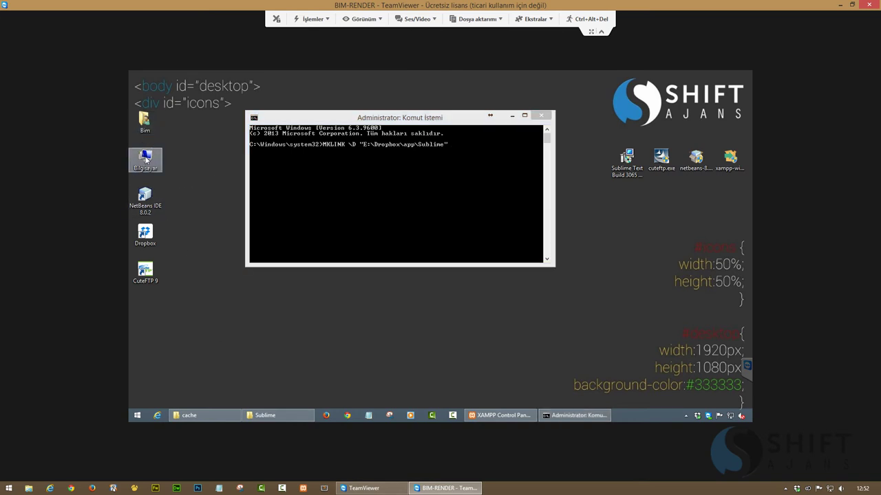
Browse to C:\Kullanıcılar\user\AppData\Roaming remotely, then minimize it and the TeamViewer window
{"action": "double_click", "coordinate": [517, 273]}
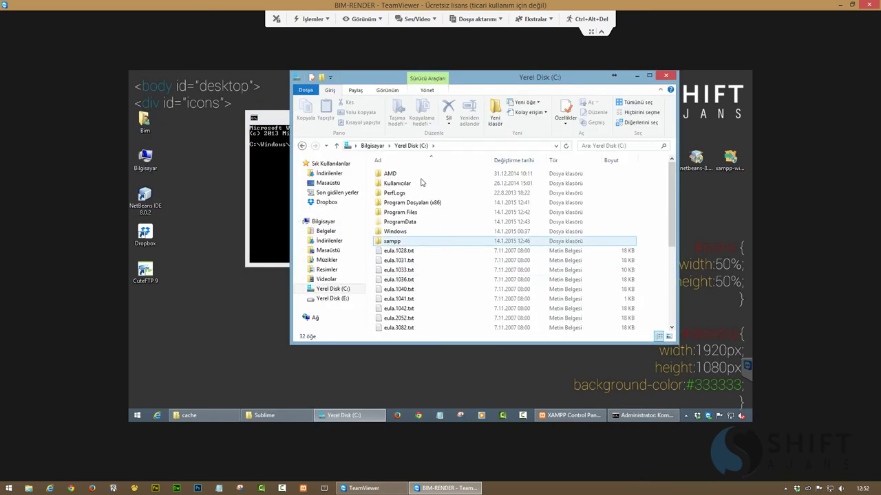
{"action": "left_click", "coordinate": [400, 221]}
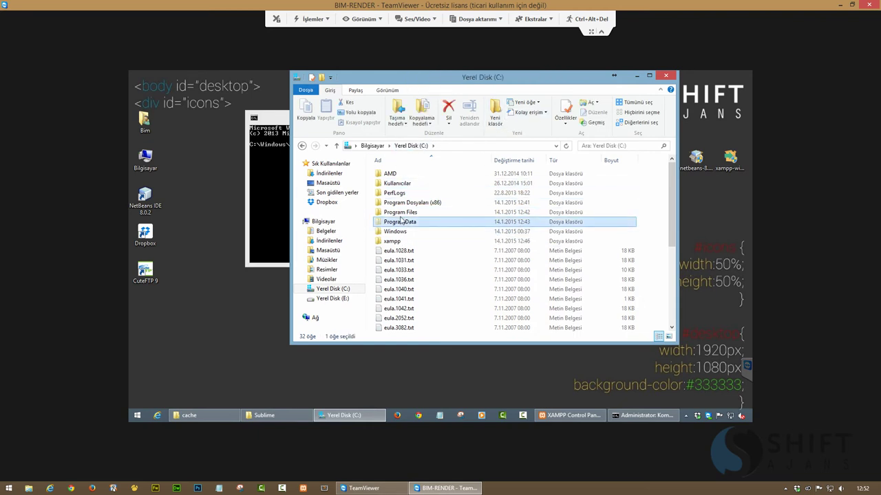
{"action": "double_click", "coordinate": [397, 183]}
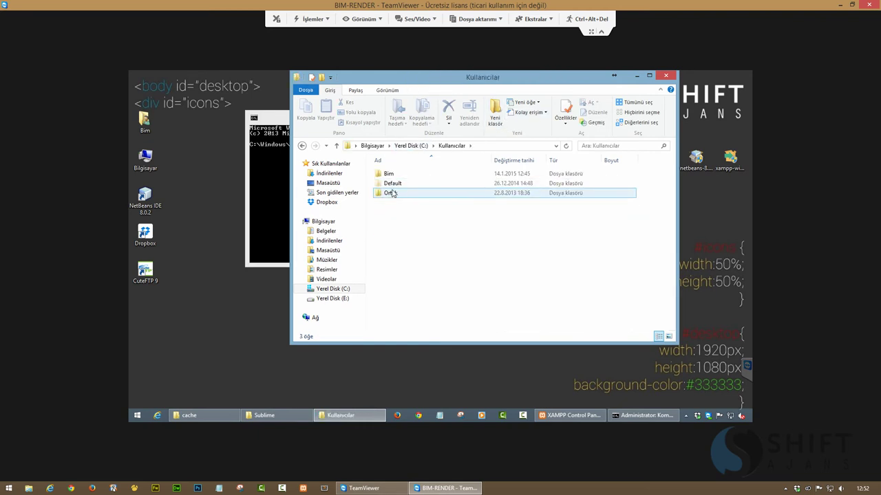
{"action": "double_click", "coordinate": [388, 173]}
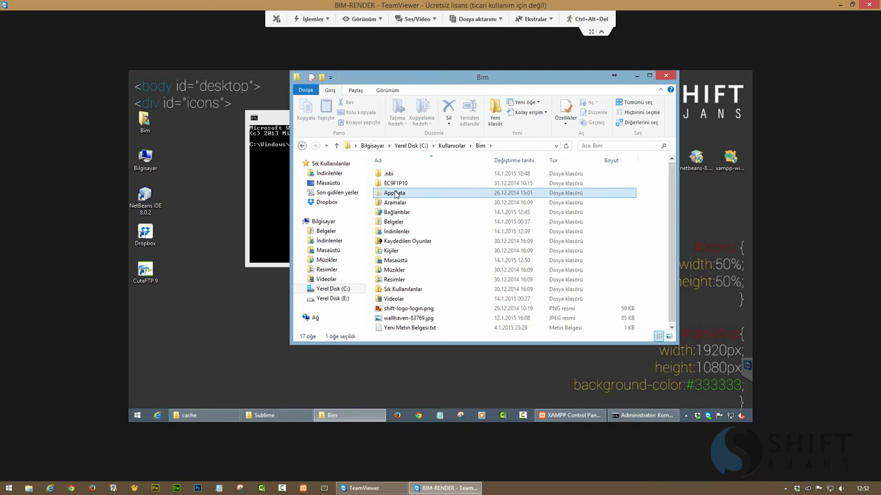
{"action": "double_click", "coordinate": [394, 193]}
{"action": "double_click", "coordinate": [395, 194]}
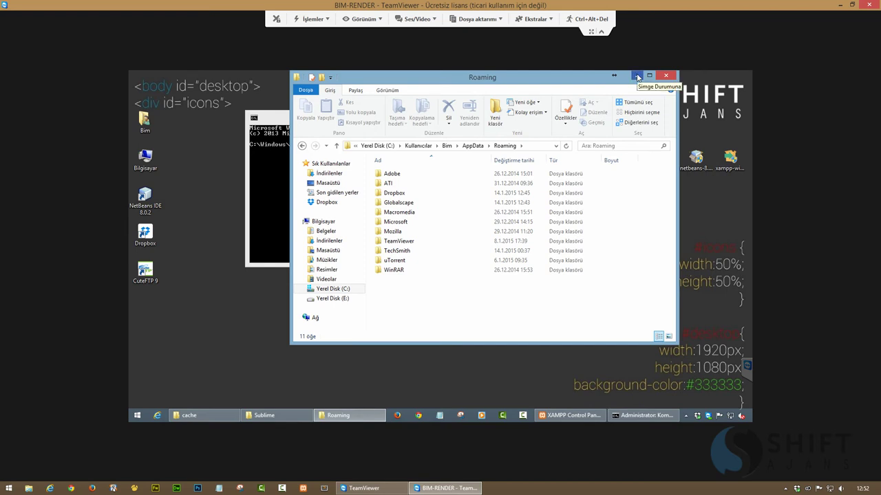
{"action": "left_click", "coordinate": [637, 77]}
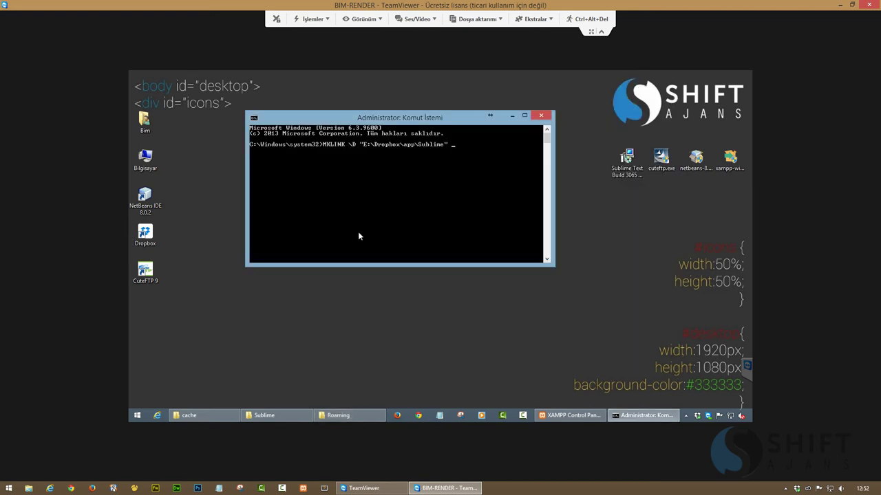
{"action": "left_click", "coordinate": [446, 488]}
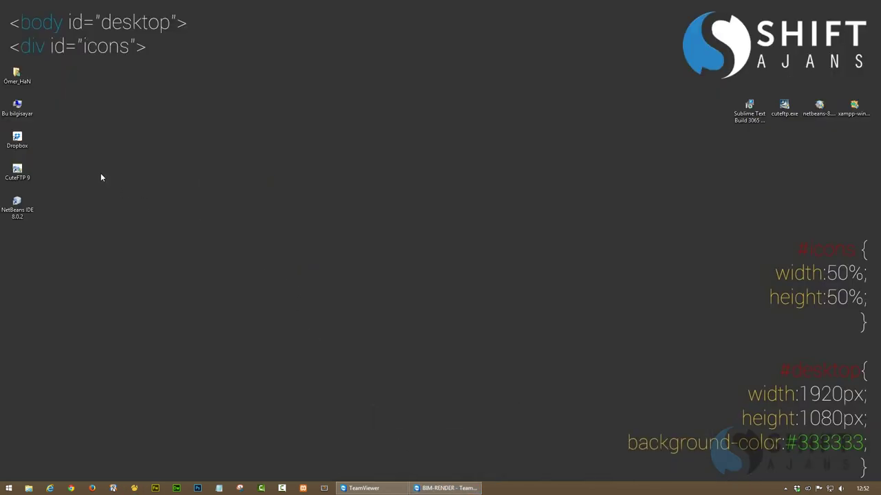
Copy the local AppData\Roaming\Sublime Text 3 folder path and return to TeamViewer
{"action": "double_click", "coordinate": [17, 106]}
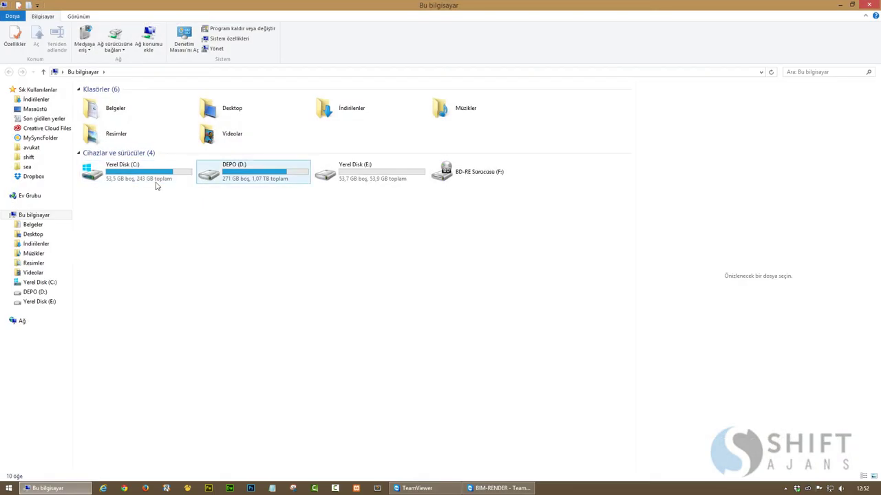
{"action": "double_click", "coordinate": [156, 181]}
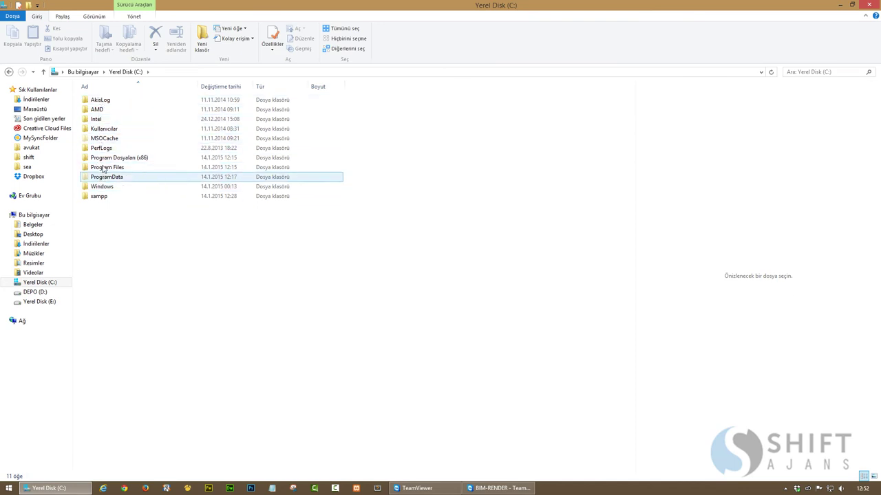
{"action": "double_click", "coordinate": [100, 128]}
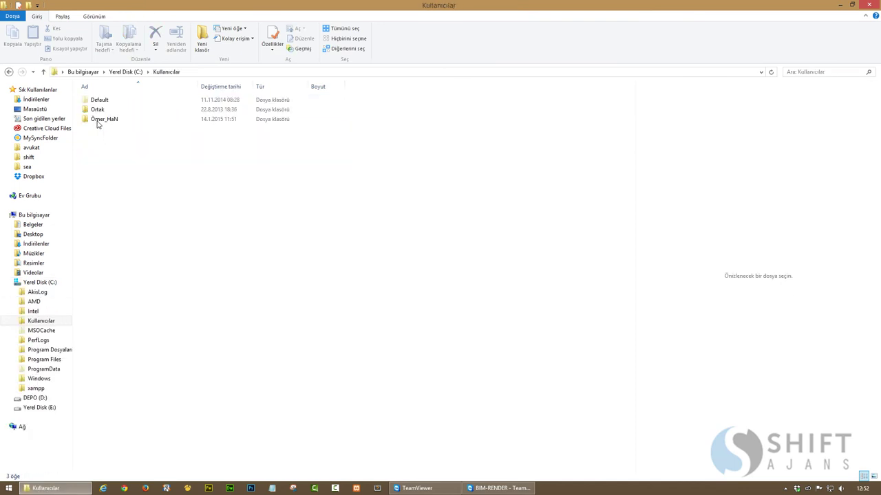
{"action": "double_click", "coordinate": [98, 121]}
{"action": "double_click", "coordinate": [98, 111]}
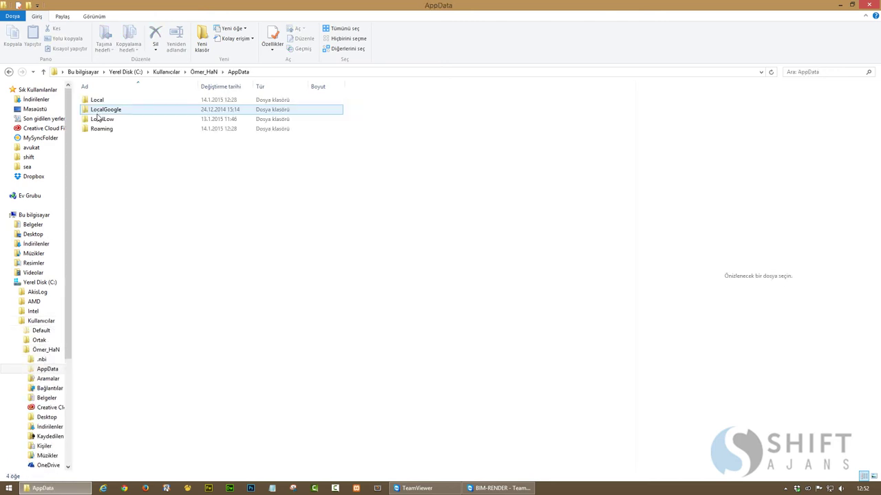
{"action": "double_click", "coordinate": [102, 129]}
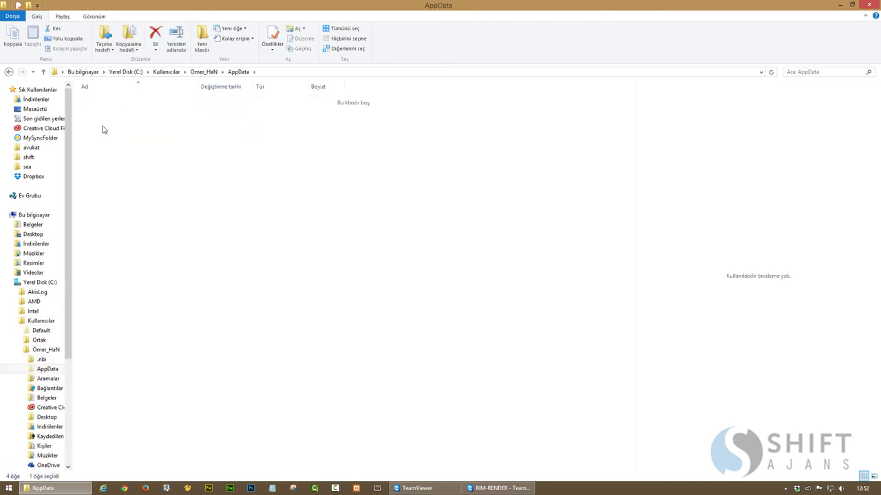
{"action": "double_click", "coordinate": [111, 307]}
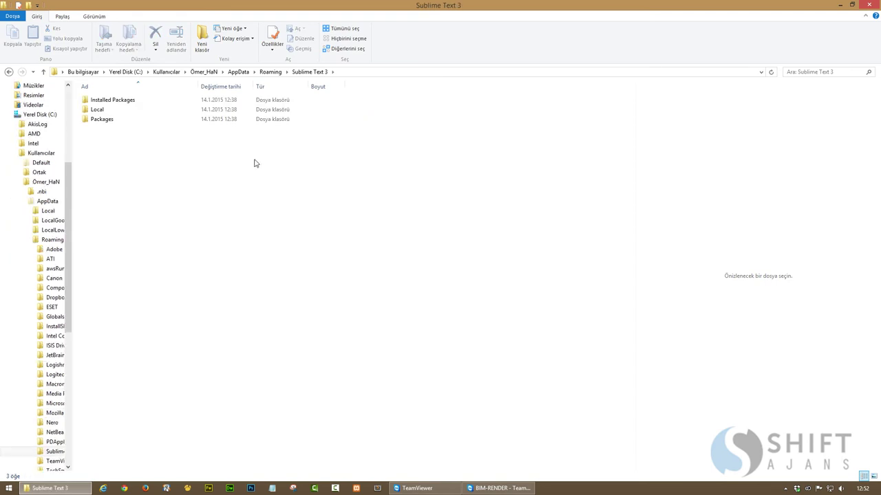
{"action": "left_click", "coordinate": [362, 74]}
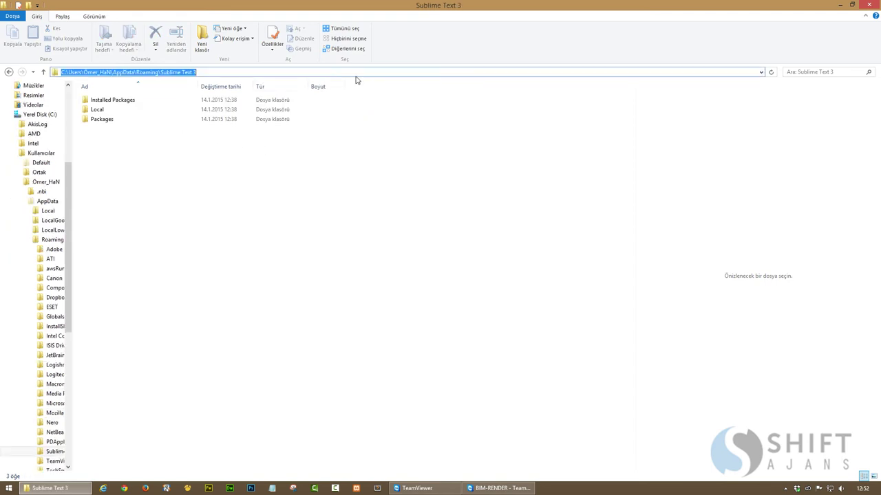
{"action": "right_click", "coordinate": [182, 73]}
{"action": "left_click", "coordinate": [208, 109]}
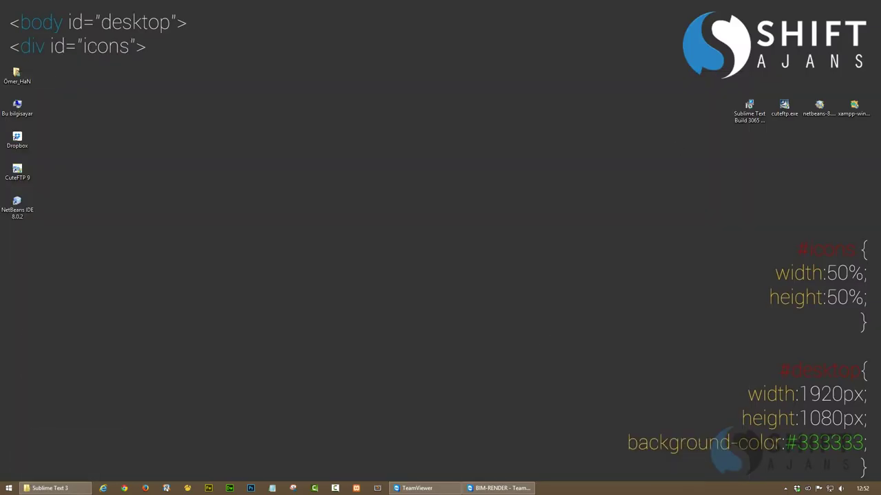
{"action": "left_click", "coordinate": [499, 488]}
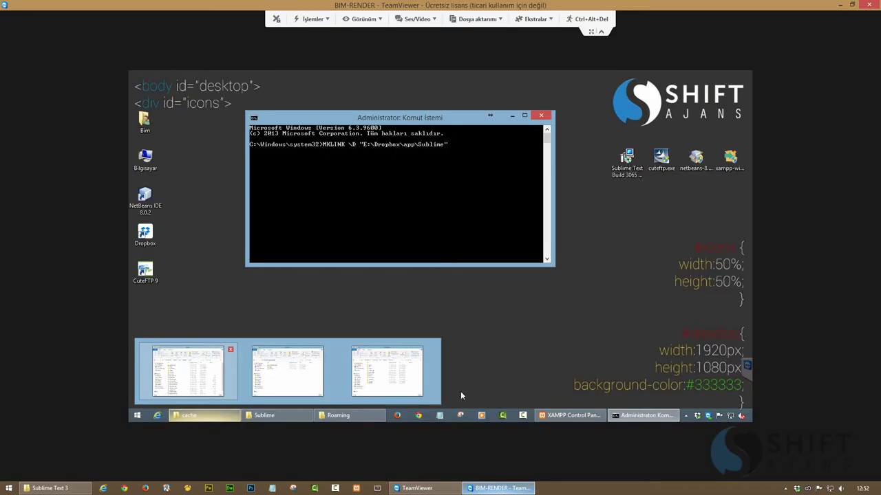
Paste the Sublime Text 3 path into MKLINK /D, swapping in the remote user name
{"action": "type", "text": "\\D"}
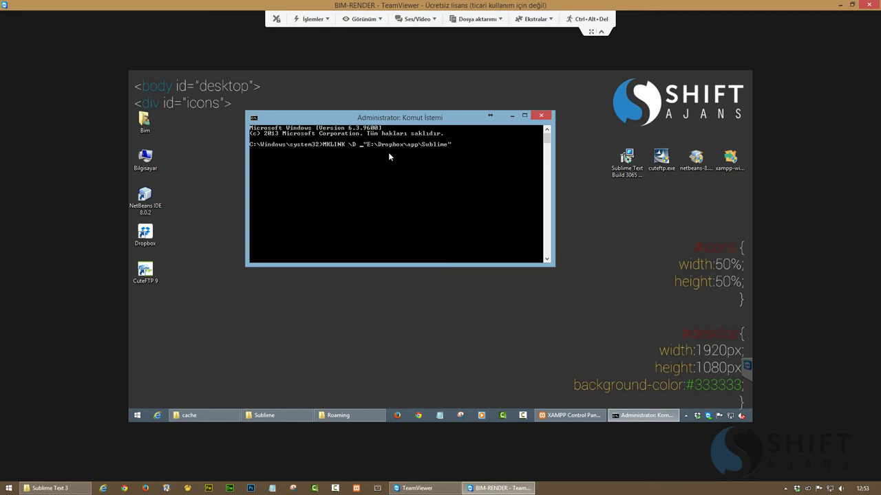
{"action": "type", "text": " \"\""}
{"action": "right_click", "coordinate": [363, 153]}
{"action": "left_click", "coordinate": [378, 172]}
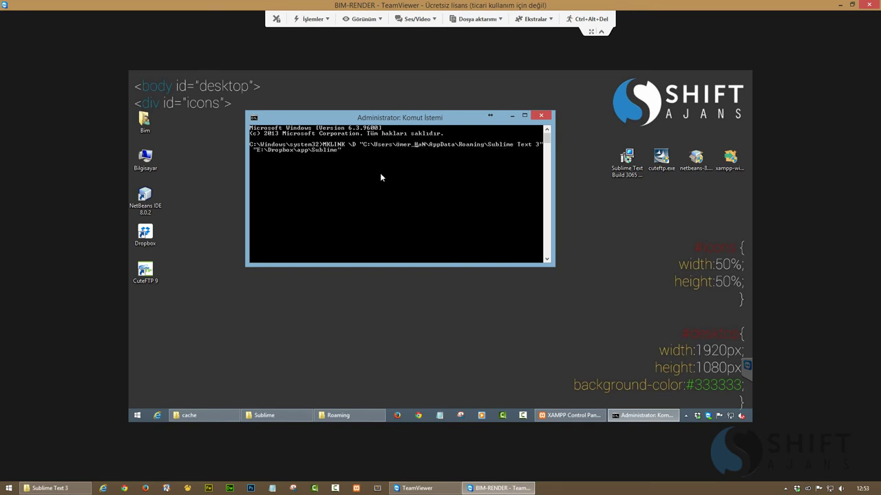
{"action": "key", "text": "BackSpace"}
{"action": "key", "text": "BackSpace"}
{"action": "key", "text": "BackSpace"}
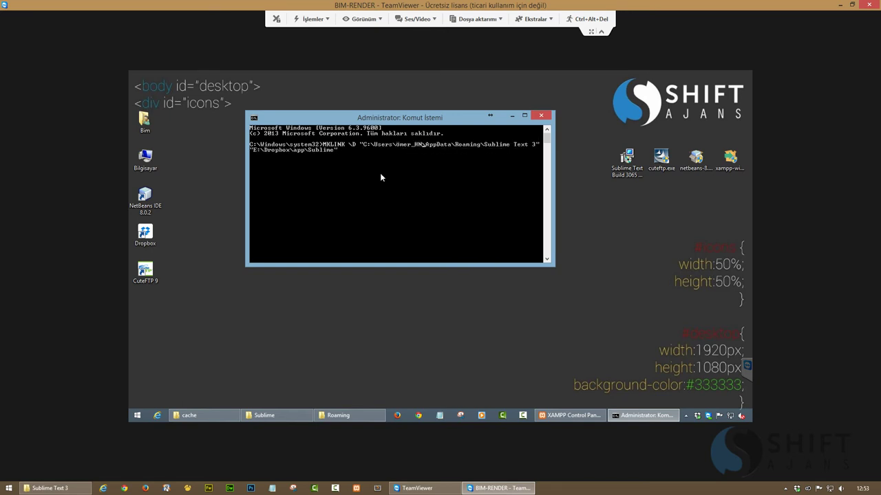
{"action": "key", "text": "BackSpace"}
{"action": "key", "text": "BackSpace"}
{"action": "key", "text": "BackSpace"}
{"action": "key", "text": "BackSpace"}
{"action": "key", "text": "BackSpace"}
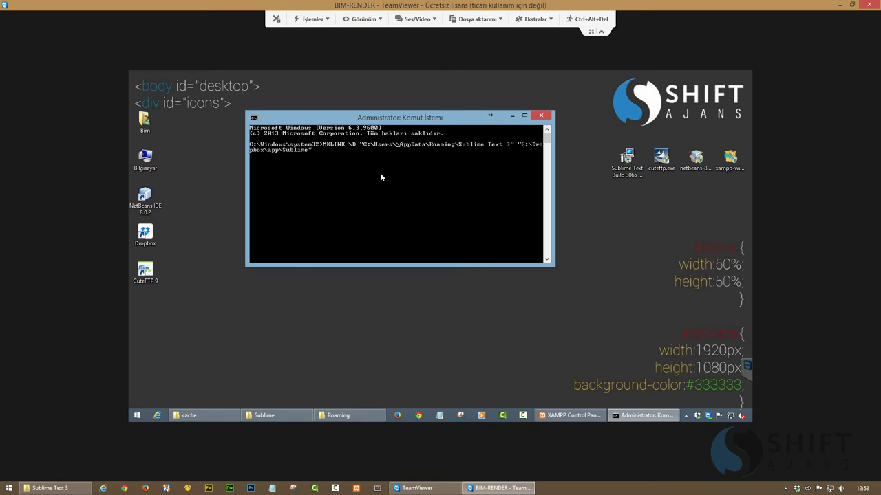
{"action": "left_click", "coordinate": [338, 415]}
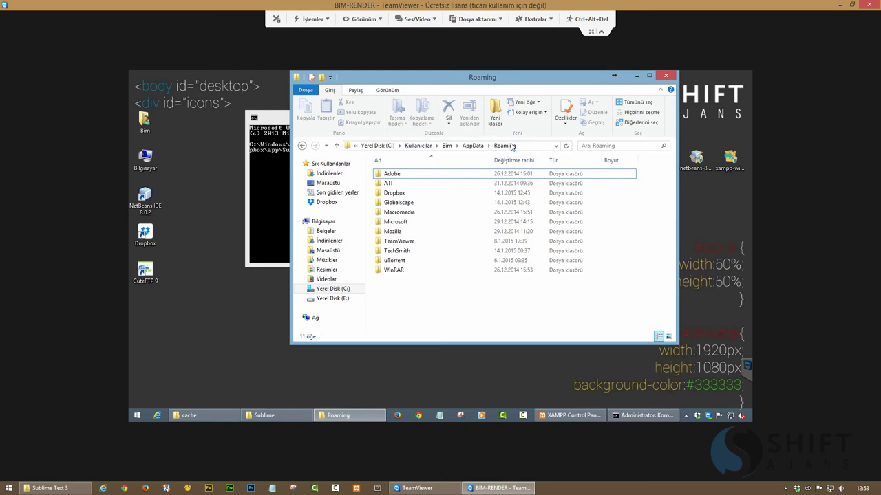
{"action": "left_click", "coordinate": [513, 146]}
{"action": "key", "text": "alt+Tab"}
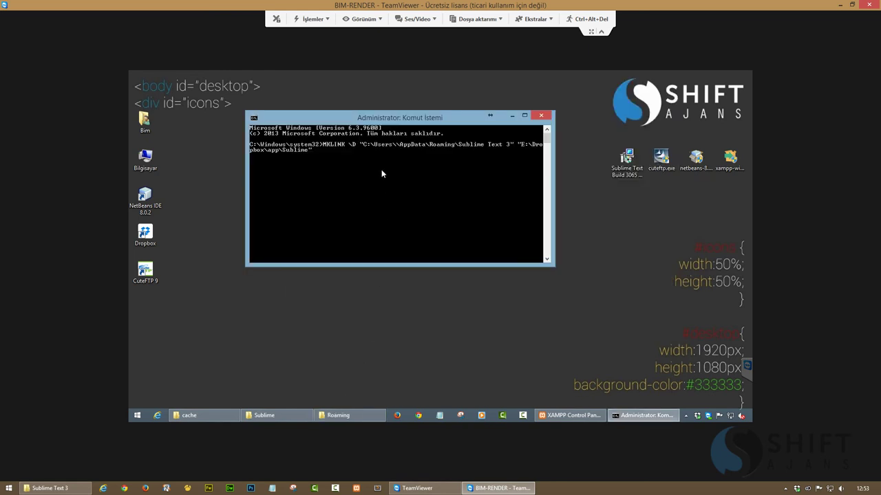
{"action": "type", "text": "Bim"}
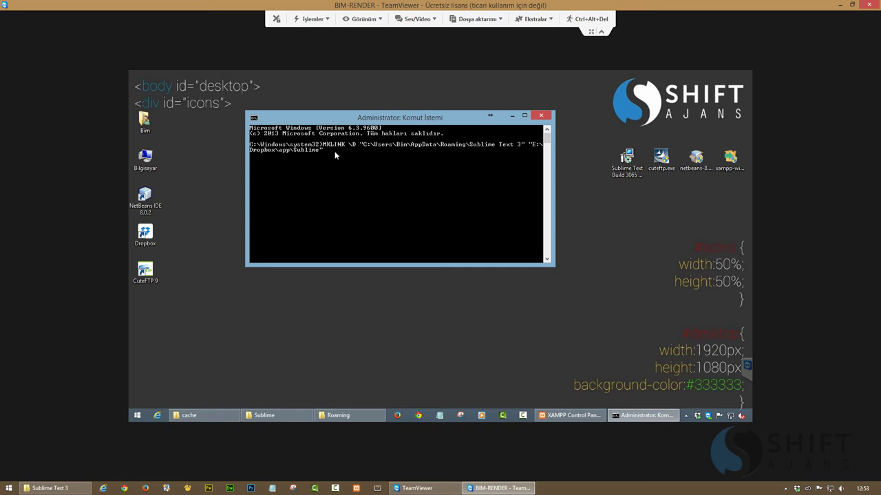
Create a MKLINK /D directory symlink from the Sublime Text 3 settings folder to E:\Dropbox\app\Sublime
{"action": "key", "text": "Return"}
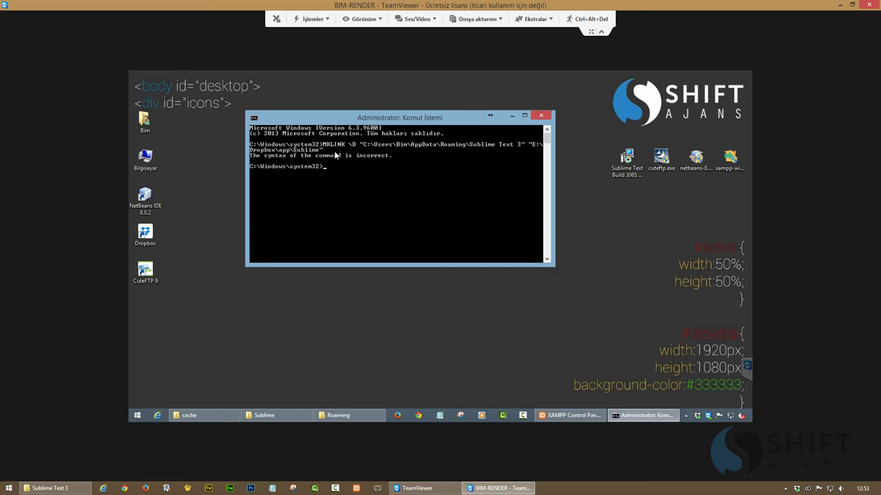
{"action": "key", "text": "Up"}
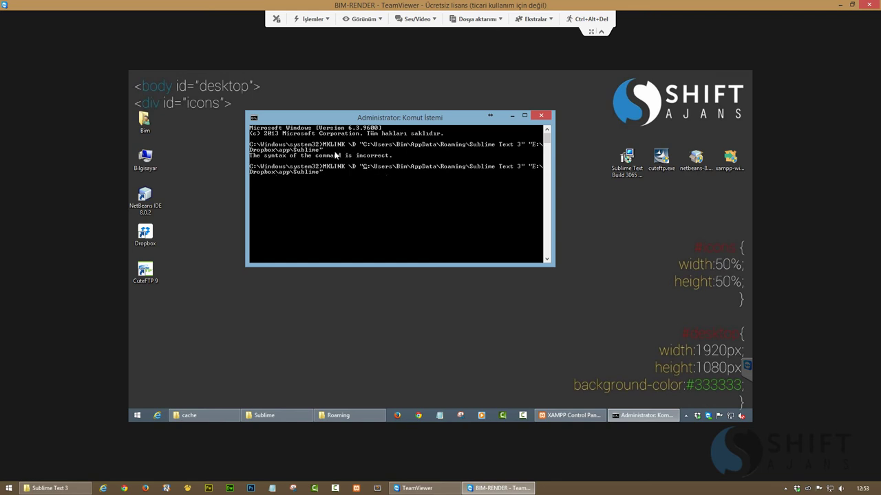
{"action": "key", "text": "BackSpace"}
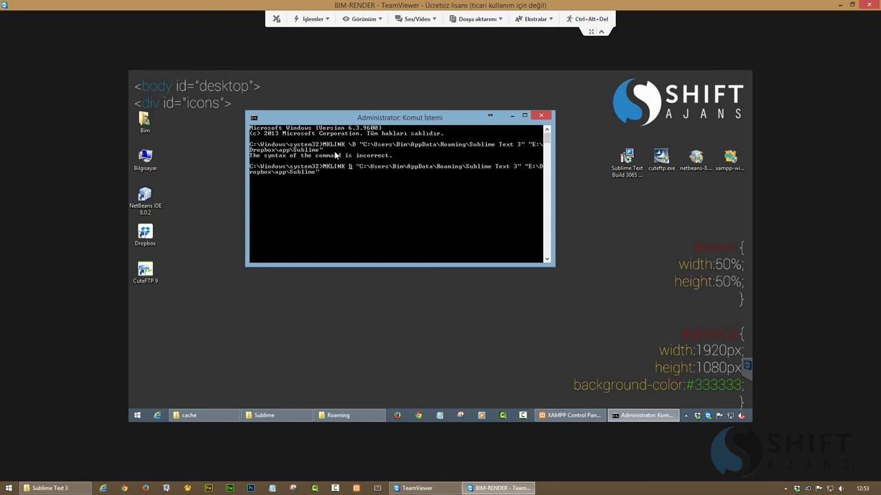
{"action": "type", "text": "/"}
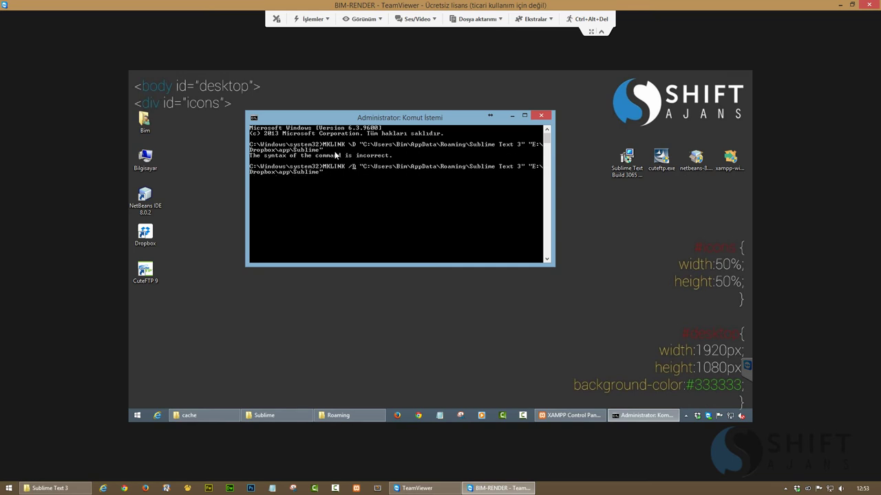
{"action": "key", "text": "Return"}
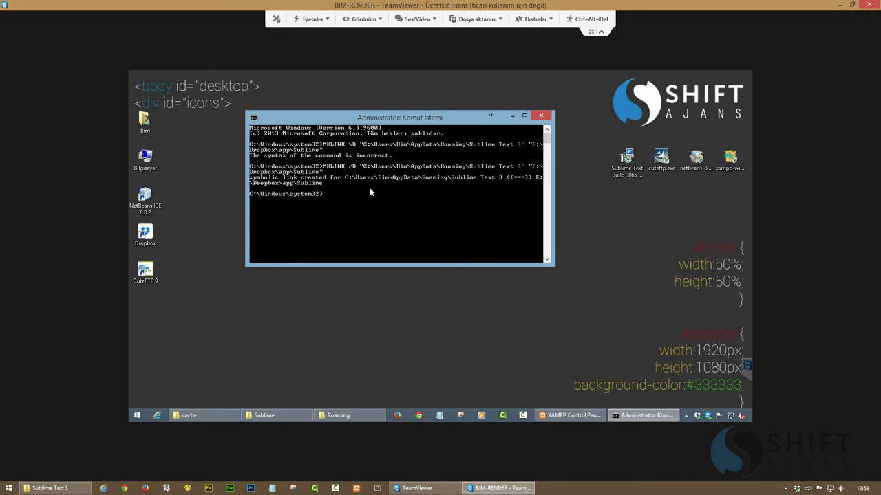
Clear the console with cls and close the Command Prompt
{"action": "type", "text": "cls"}
{"action": "key", "text": "Return"}
{"action": "left_click", "coordinate": [540, 115]}
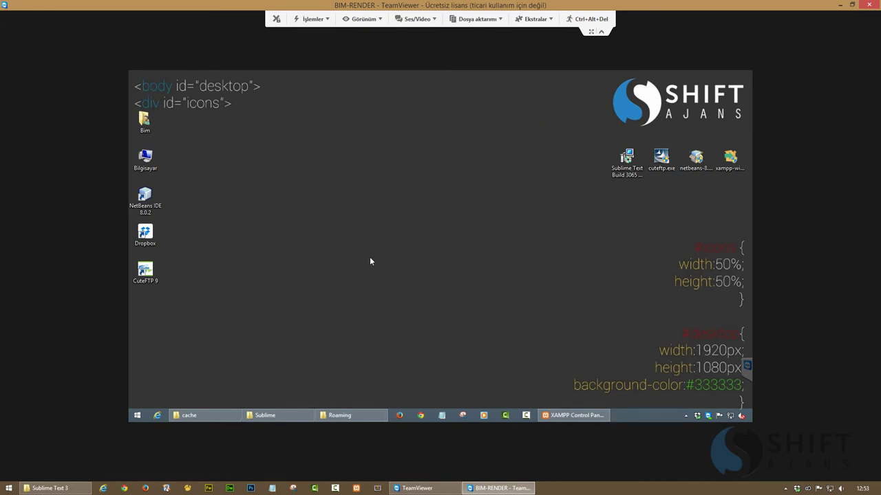
Browse Roaming > Sublime Text 3 > Packages to check the linked folder, then close the window
{"action": "left_click", "coordinate": [339, 415]}
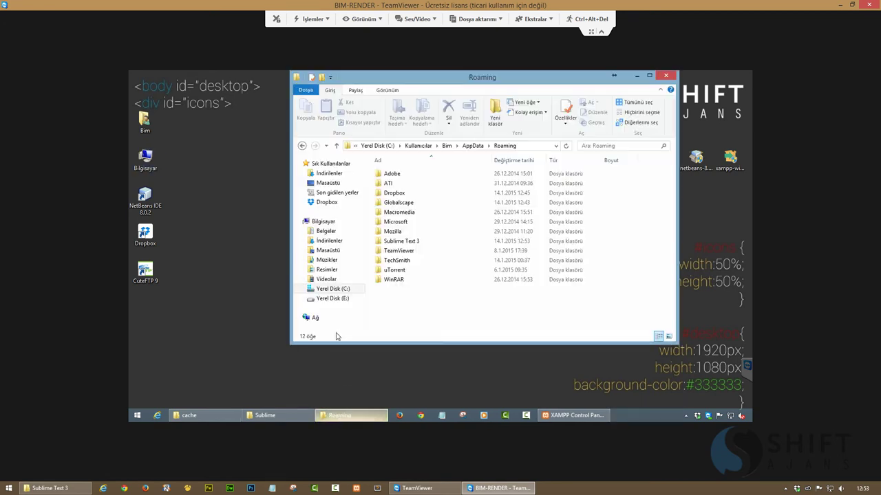
{"action": "double_click", "coordinate": [403, 242]}
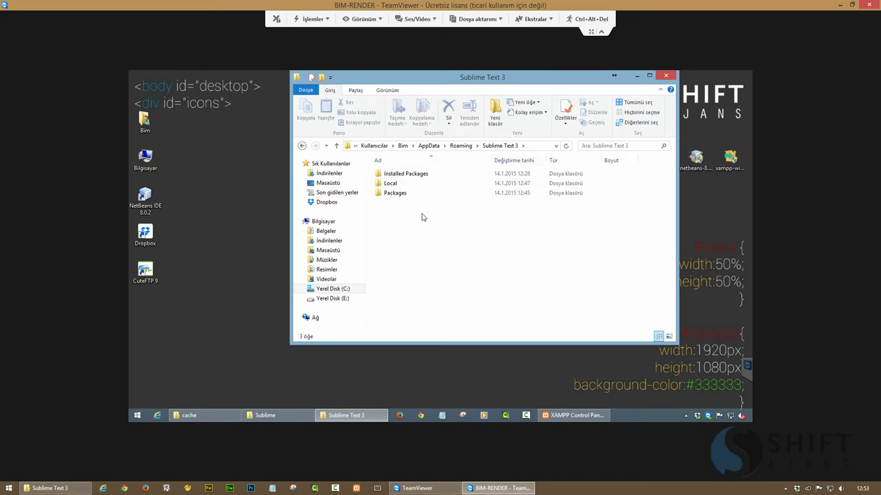
{"action": "left_click", "coordinate": [395, 194]}
{"action": "key", "text": "Delete"}
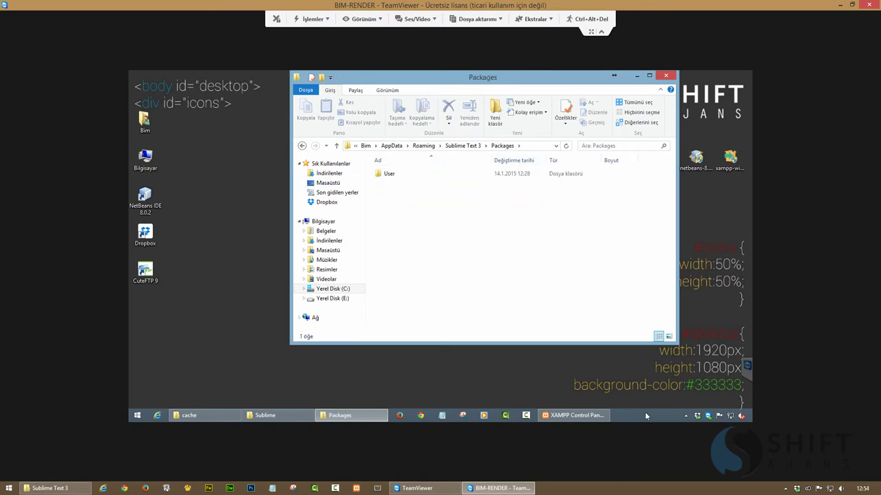
{"action": "left_click", "coordinate": [665, 75]}
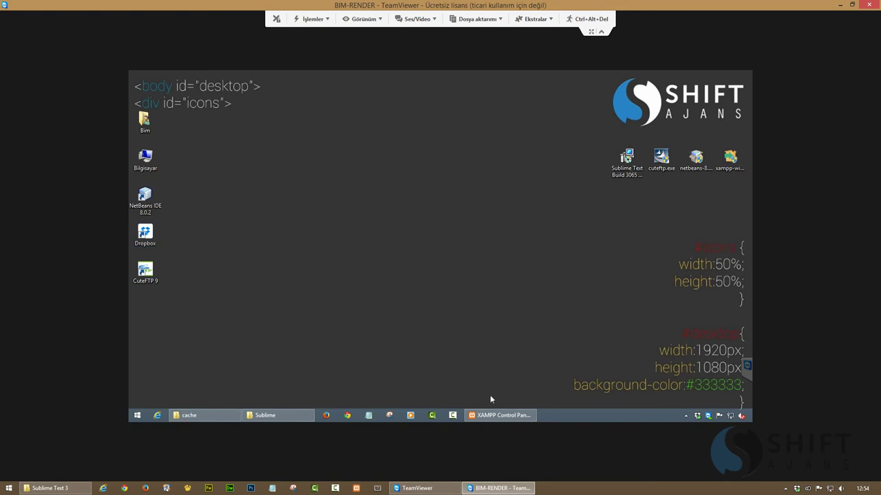
Start the Apache and MySQL servers in XAMPP, then launch Firefox
{"action": "left_click", "coordinate": [500, 414]}
{"action": "left_click", "coordinate": [303, 125]}
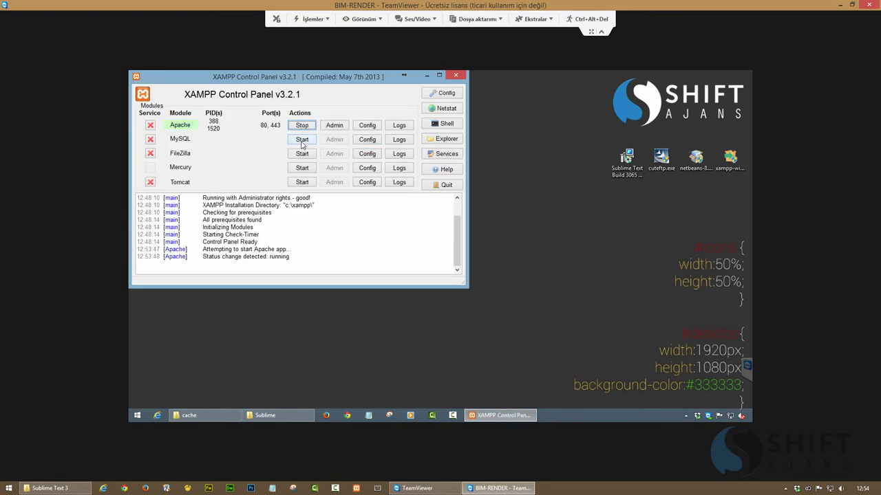
{"action": "left_click", "coordinate": [302, 141]}
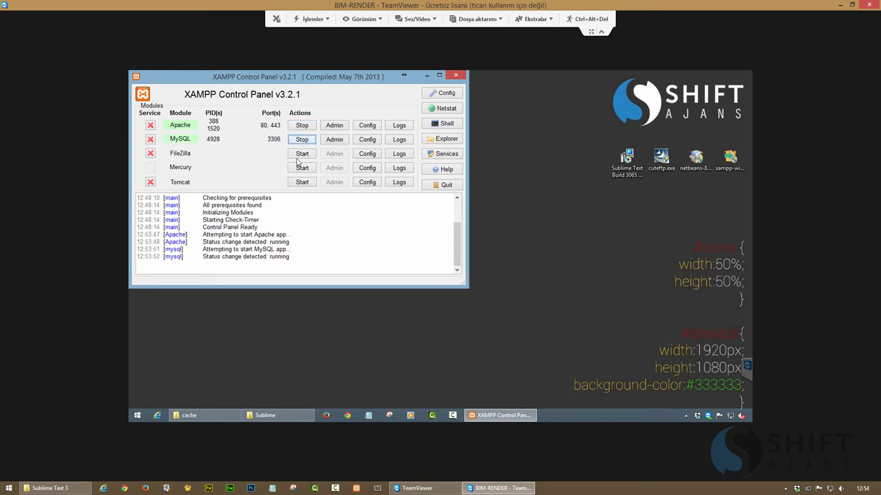
{"action": "left_click", "coordinate": [321, 419]}
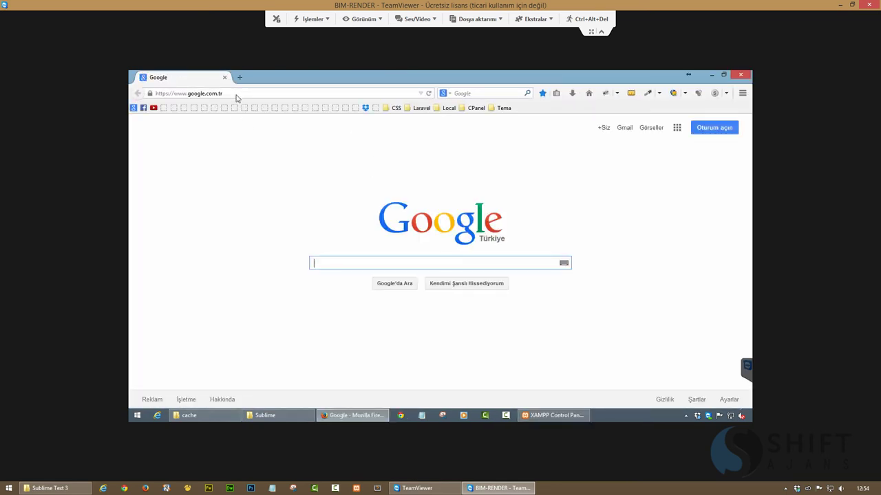
Load localhost, open the shiftajans site folder, and return to the localhost listing
{"action": "left_click", "coordinate": [236, 94]}
{"action": "type", "text": "loc"}
{"action": "key", "text": "Return"}
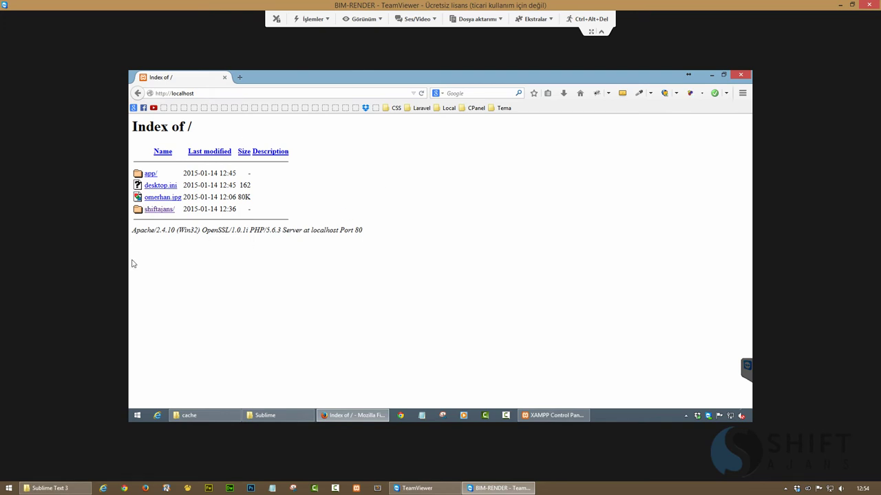
{"action": "left_click", "coordinate": [162, 210]}
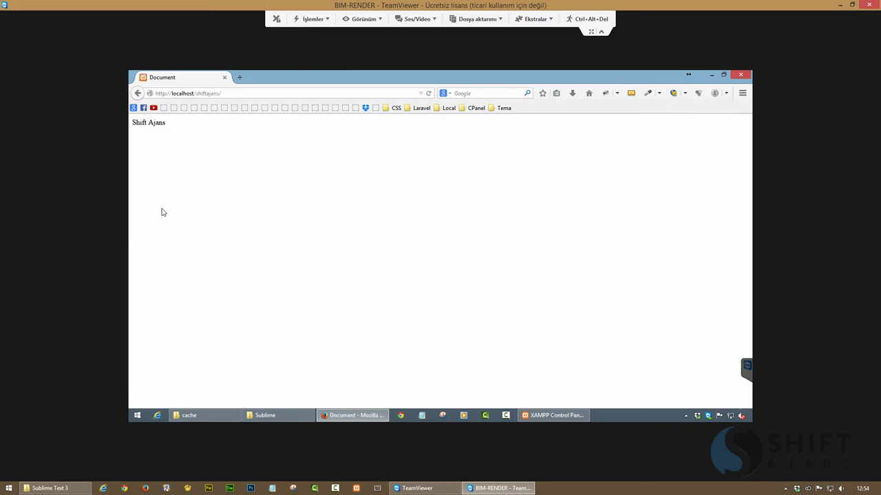
{"action": "left_click", "coordinate": [139, 94]}
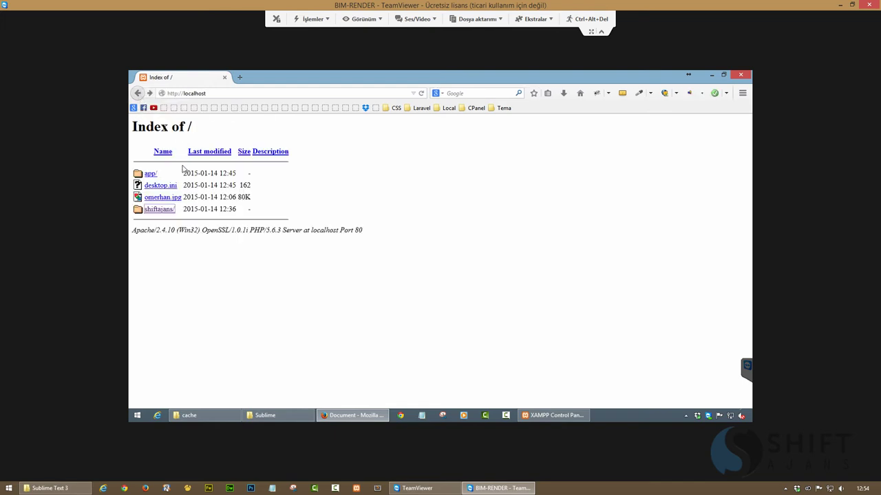
Open localhost/phpmyadmin in a new tab, view the empty shiftajans database, then close the tab
{"action": "left_click", "coordinate": [240, 78]}
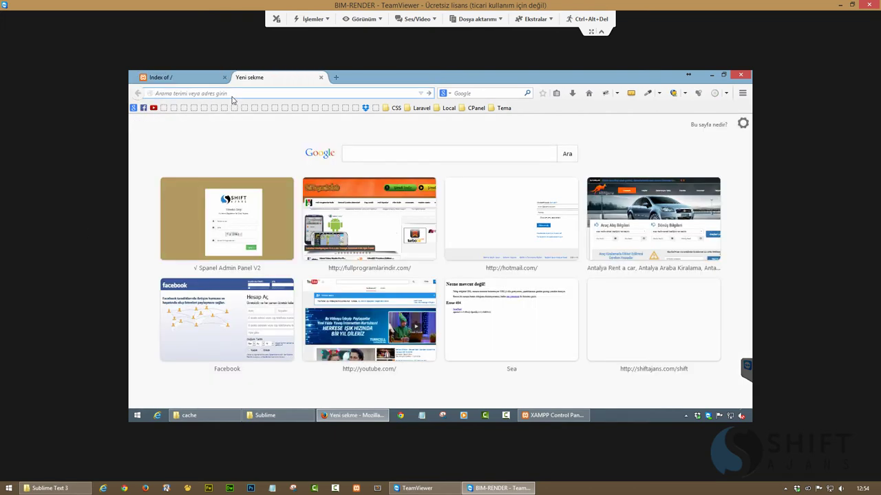
{"action": "type", "text": "localhost/php"}
{"action": "key", "text": "Return"}
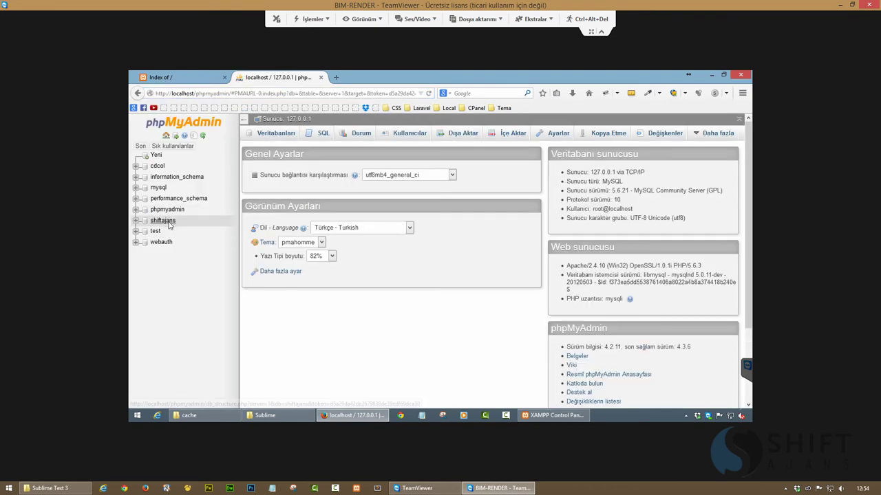
{"action": "left_click", "coordinate": [164, 220]}
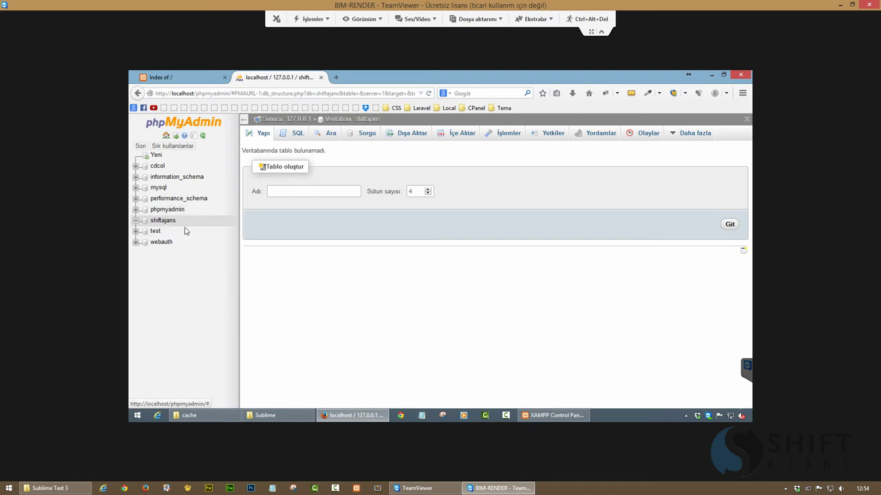
{"action": "left_click", "coordinate": [320, 77]}
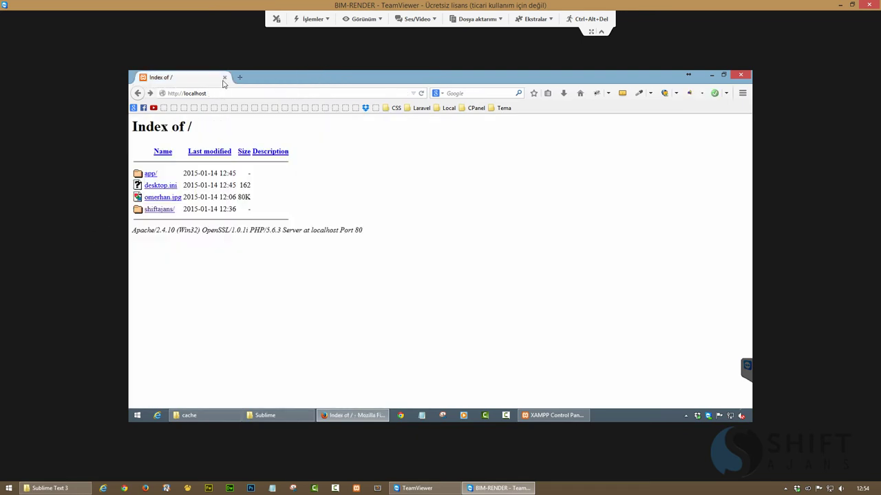
Close Firefox, stop MySQL and Apache, quit XAMPP, and launch NetBeans IDE 8.0.2
{"action": "left_click", "coordinate": [225, 77]}
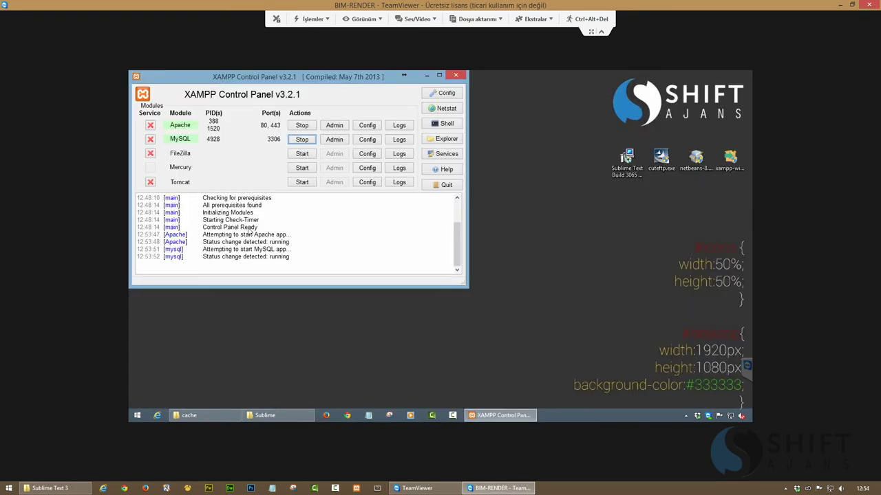
{"action": "left_click", "coordinate": [300, 140]}
{"action": "left_click", "coordinate": [303, 126]}
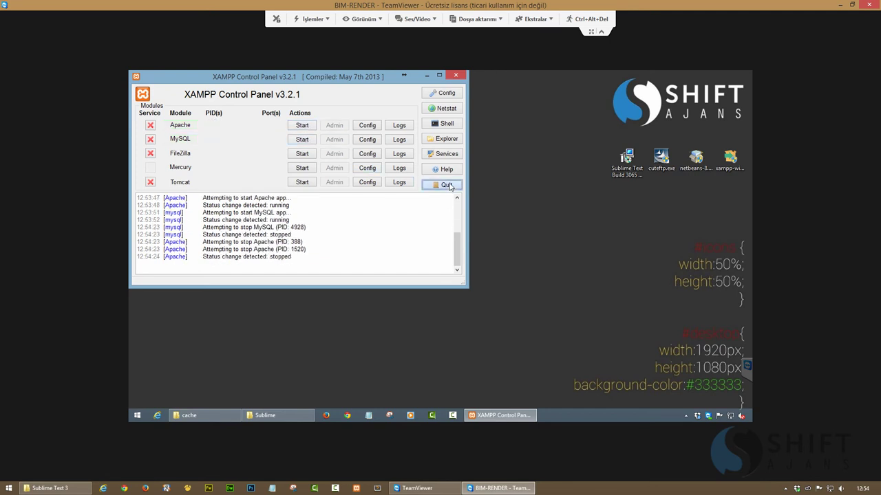
{"action": "left_click", "coordinate": [444, 185]}
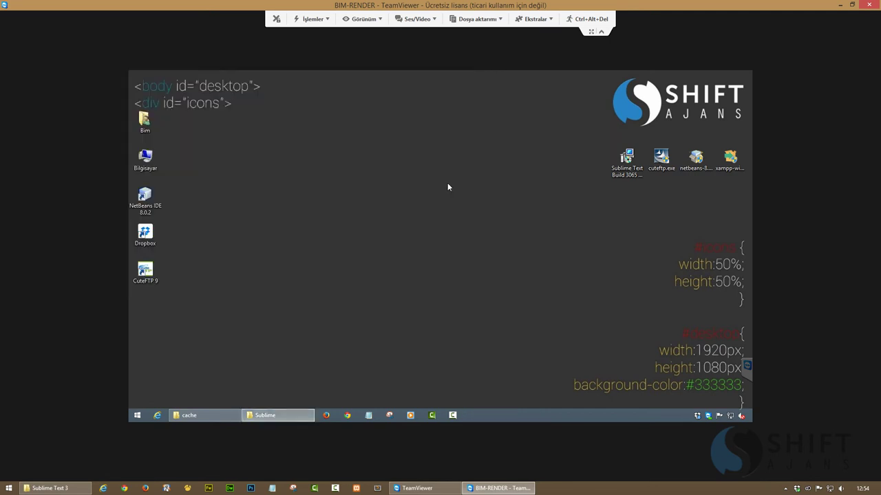
{"action": "double_click", "coordinate": [144, 197]}
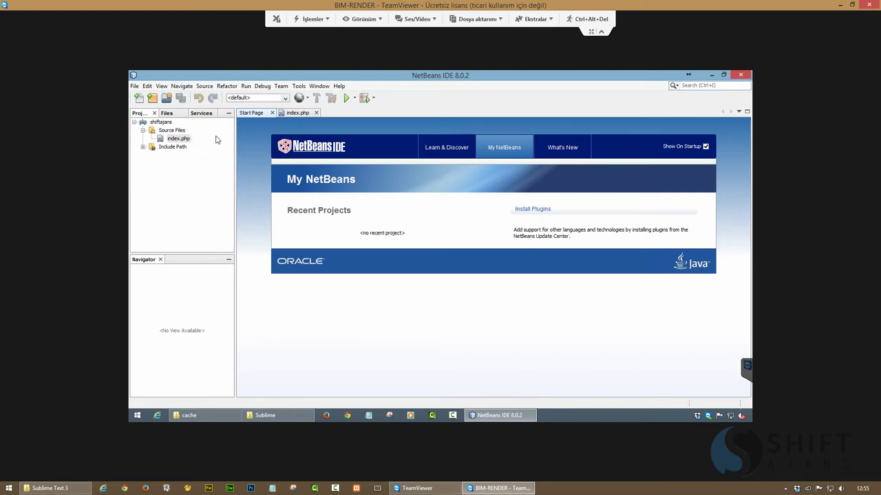
Close the Start Page and expand a five-item ul list below 'Shift Ajans' in index.php
{"action": "left_click", "coordinate": [306, 115]}
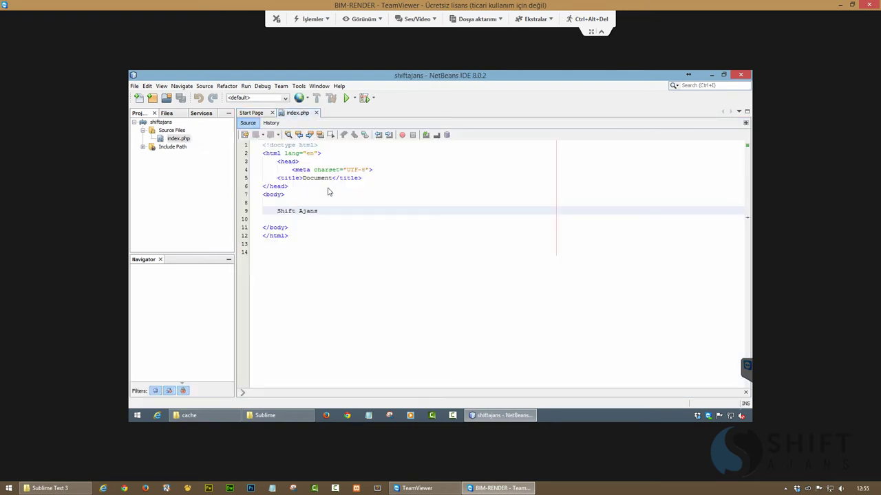
{"action": "left_click", "coordinate": [258, 114]}
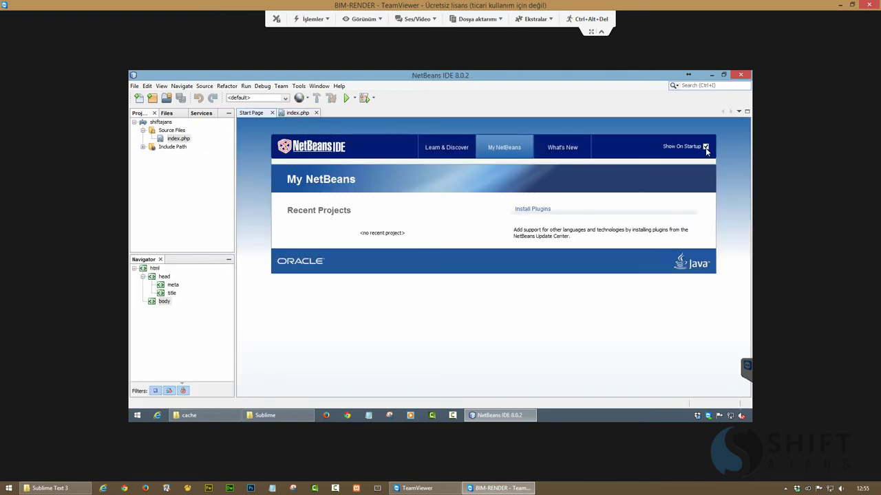
{"action": "left_click", "coordinate": [272, 113]}
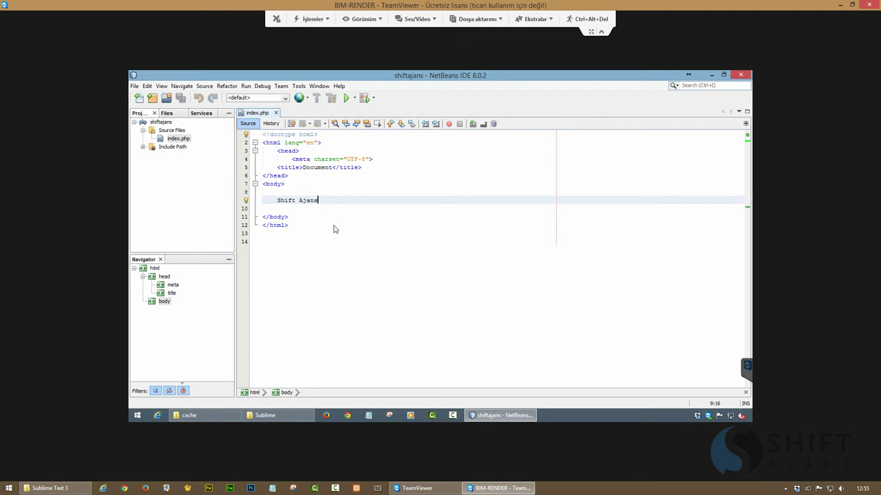
{"action": "key", "text": "Return"}
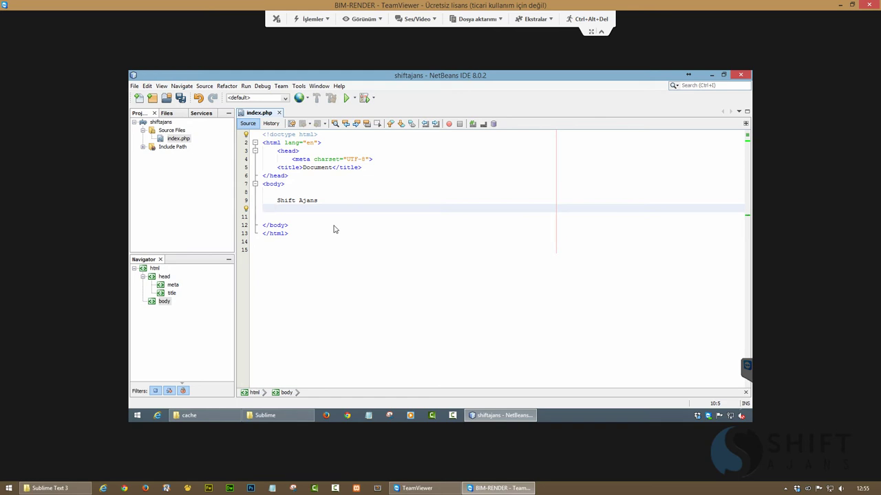
{"action": "type", "text": "ul>5i*5"}
{"action": "key", "text": "Tab"}
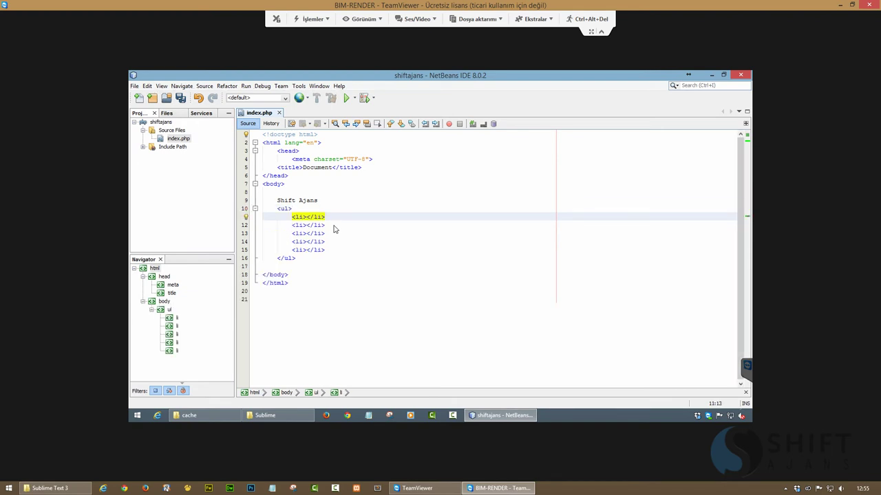
Undo and redo the five-item list expansion, save index.php, and close NetBeans
{"action": "key", "text": "ctrl+z"}
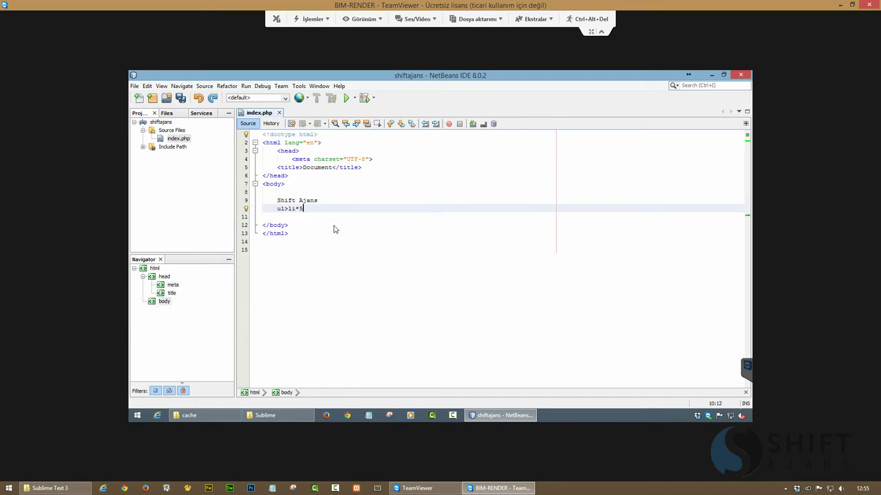
{"action": "key", "text": "Tab"}
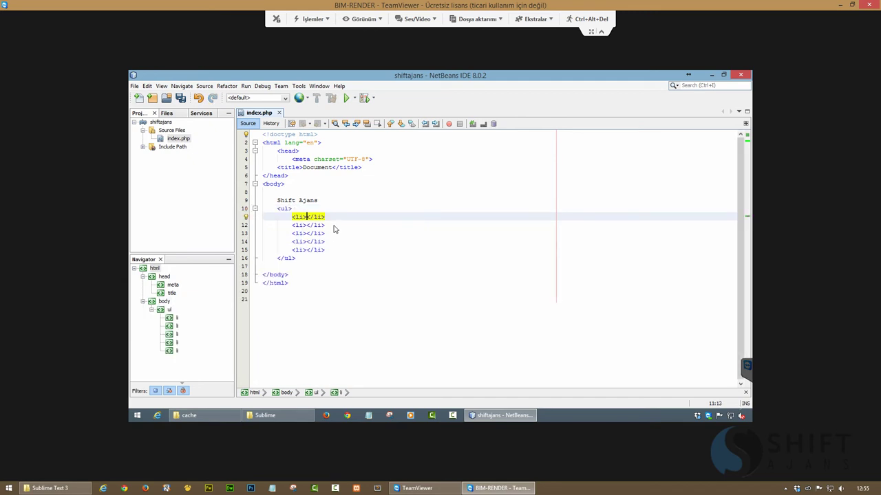
{"action": "key", "text": "ctrl+s"}
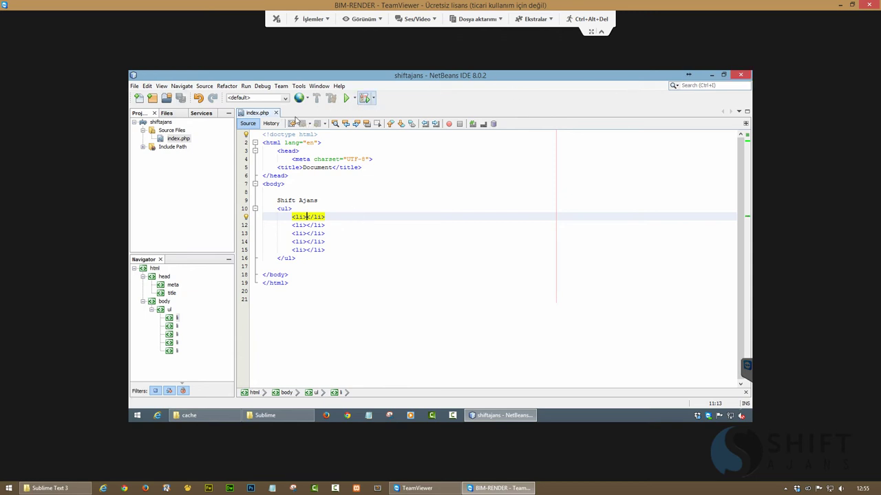
{"action": "left_click", "coordinate": [740, 76]}
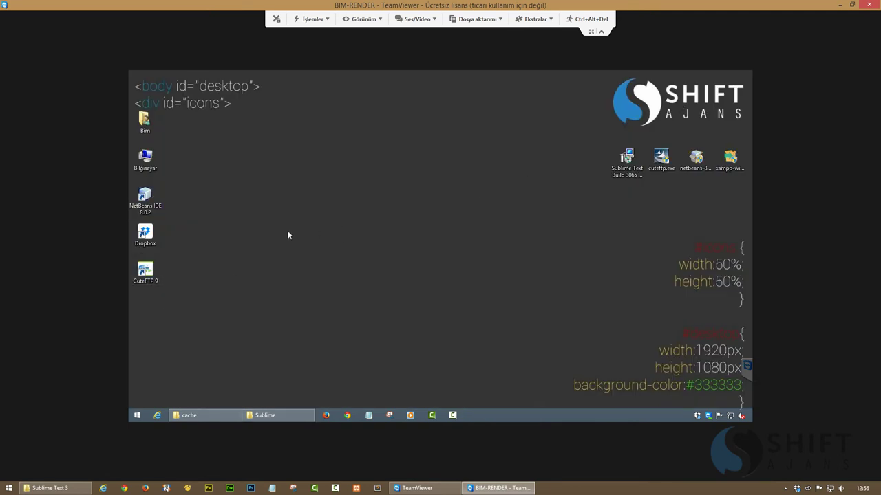
Search 'sublime' from the Start screen and launch Sublime Text 3
{"action": "left_click", "coordinate": [137, 416]}
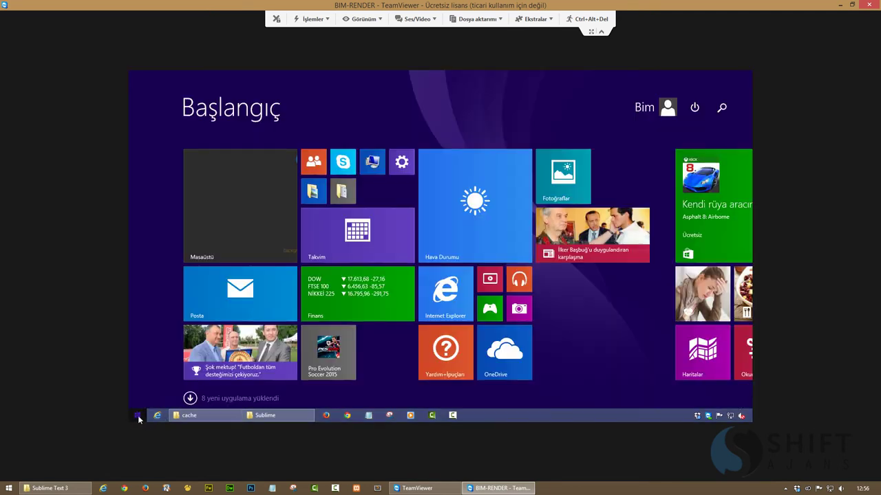
{"action": "left_click", "coordinate": [720, 111]}
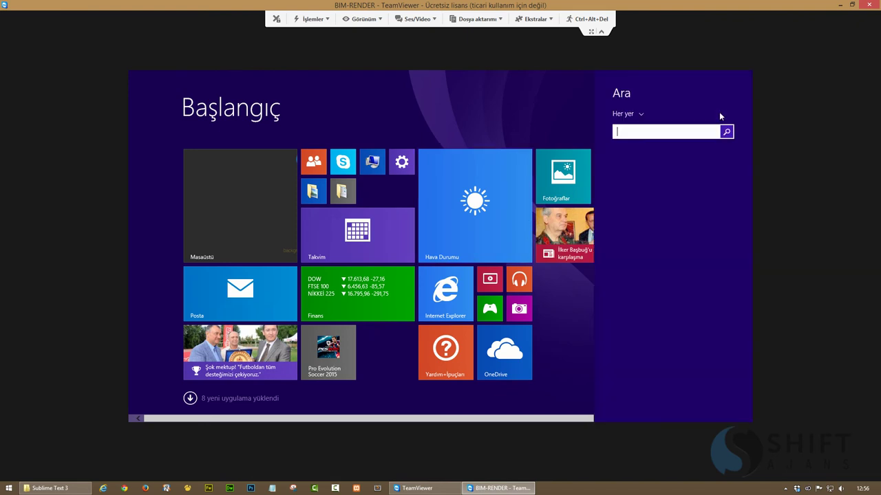
{"action": "type", "text": "sublime Text 3"}
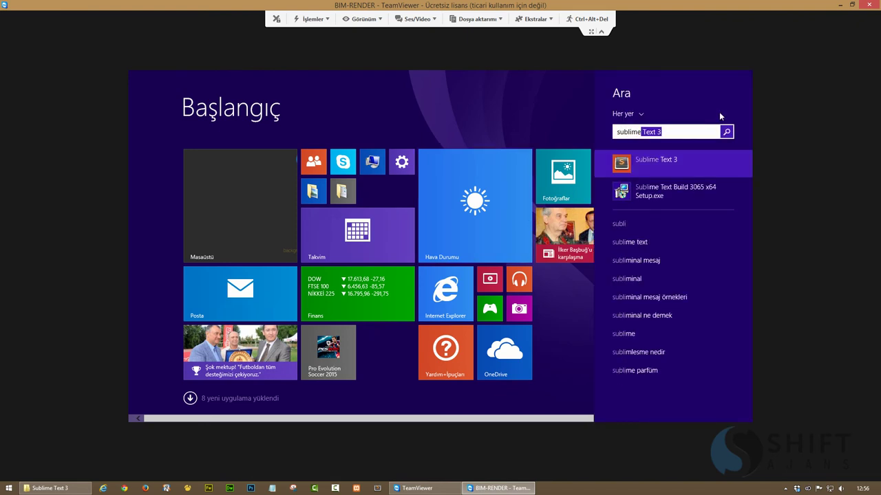
{"action": "left_click", "coordinate": [649, 165]}
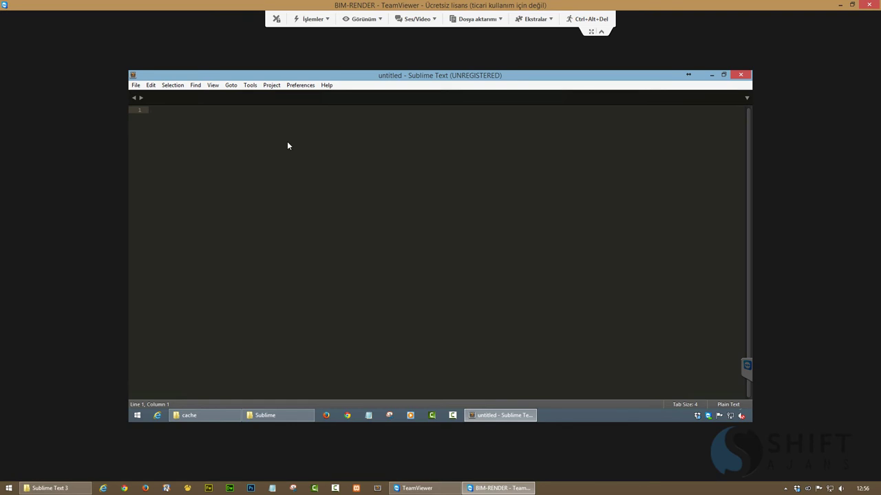
Type html:5, try expanding it with Ctrl+E, then delete it and close the untitled tab
{"action": "type", "text": "html:"}
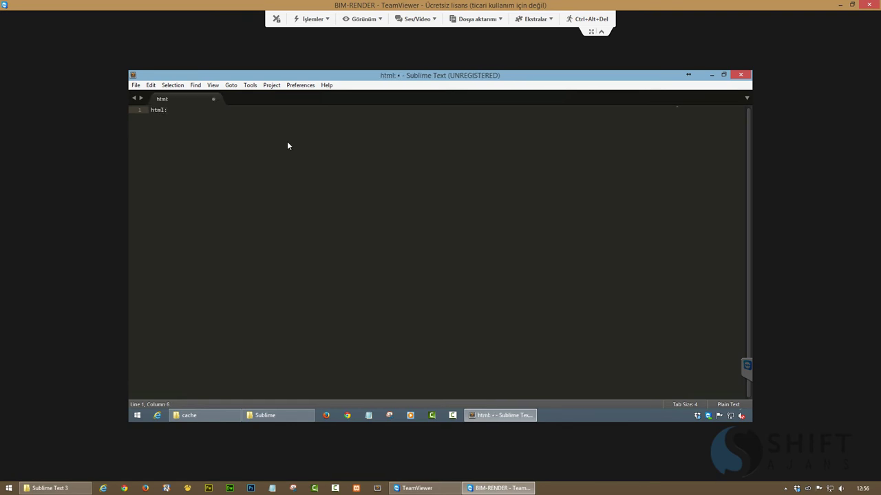
{"action": "type", "text": "5"}
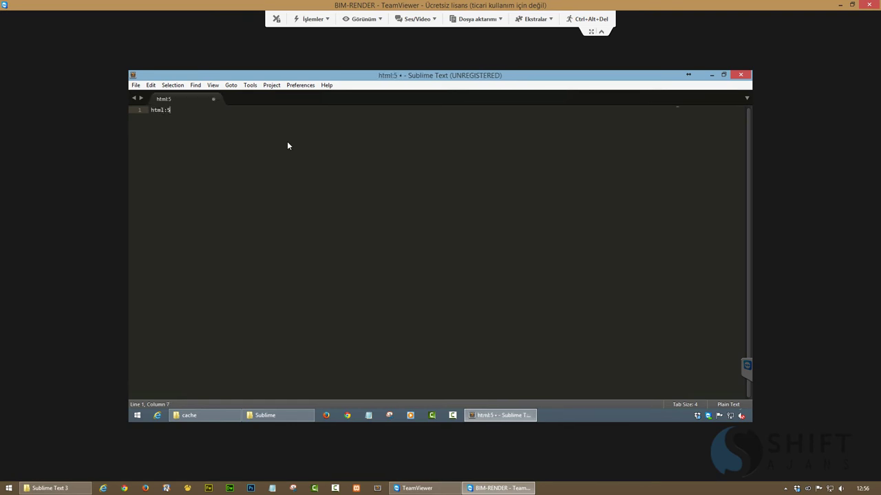
{"action": "key", "text": "ctrl+e"}
{"action": "key", "text": "BackSpace"}
{"action": "key", "text": "BackSpace"}
{"action": "key", "text": "BackSpace"}
{"action": "key", "text": "BackSpace"}
{"action": "key", "text": "BackSpace"}
{"action": "key", "text": "BackSpace"}
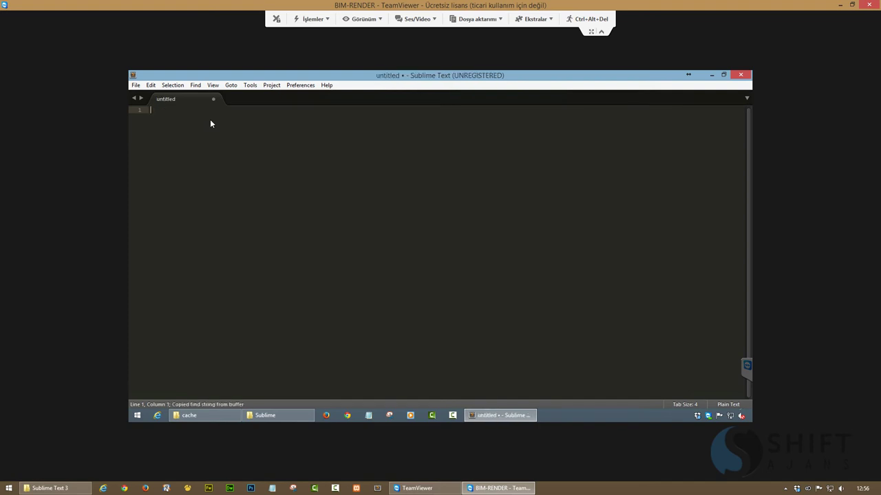
{"action": "left_click", "coordinate": [214, 98]}
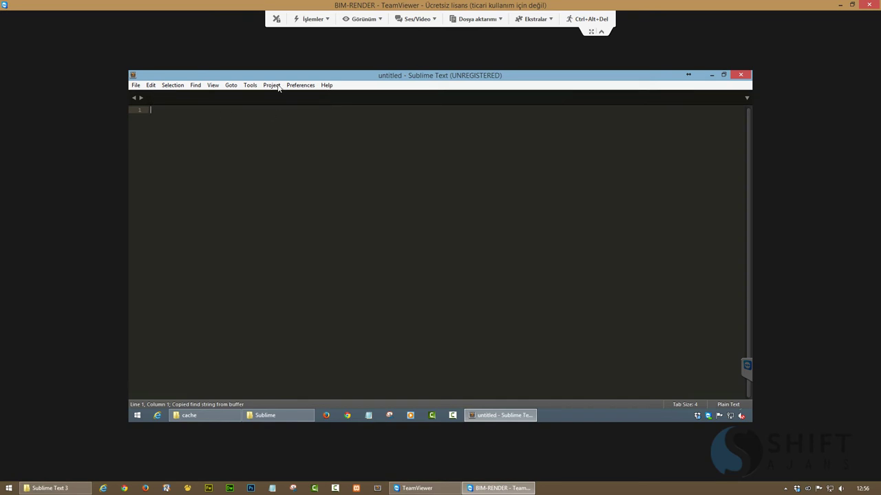
Open the Sublime Packages folder via Preferences > Browse Packages
{"action": "left_click", "coordinate": [249, 87]}
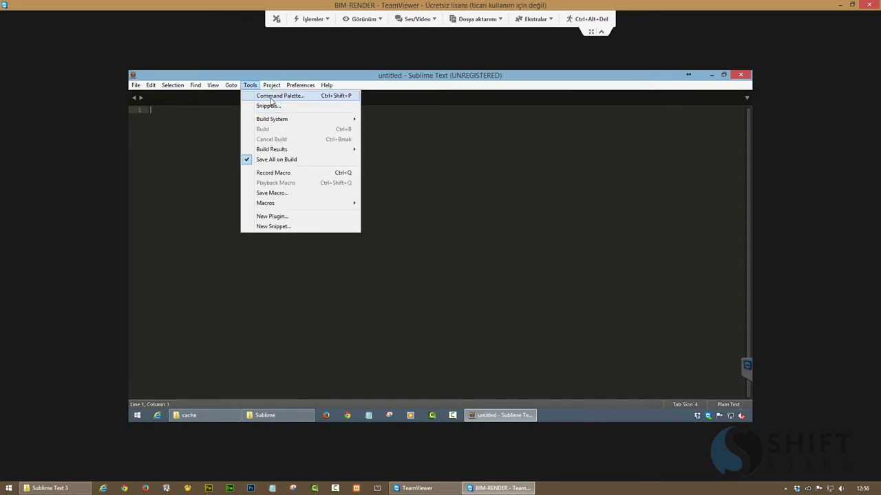
{"action": "left_click", "coordinate": [184, 153]}
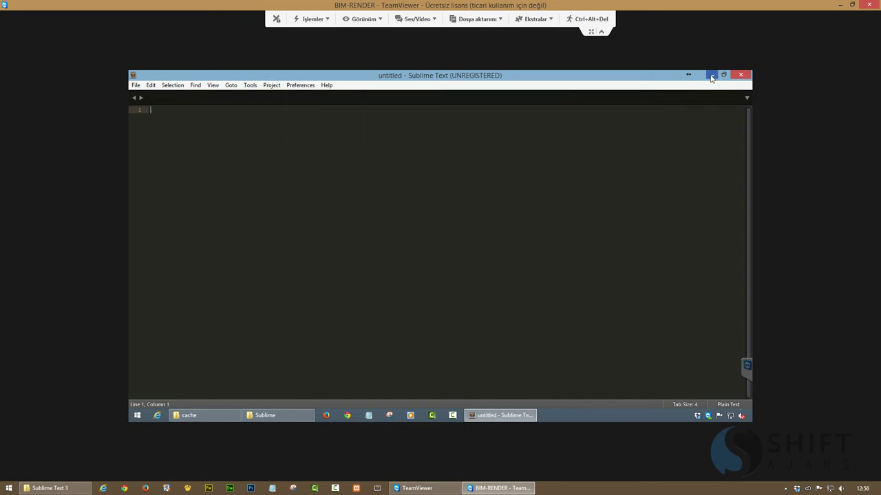
{"action": "left_click", "coordinate": [250, 88]}
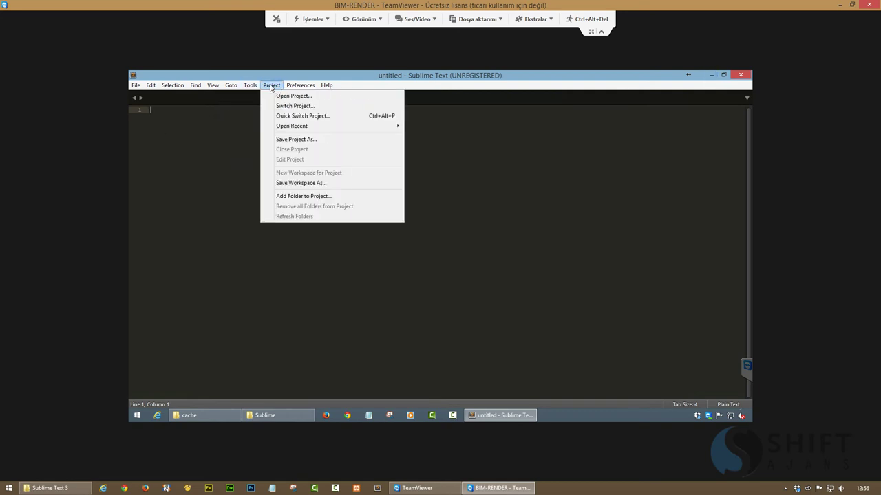
{"action": "left_click", "coordinate": [309, 97]}
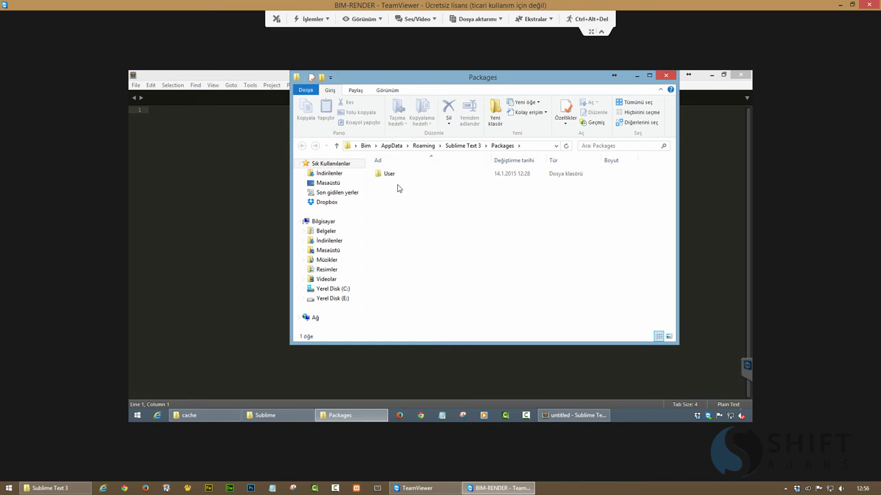
Inspect the remote PC's empty Packages\User folder, then close Explorer and the remote Sublime Text
{"action": "double_click", "coordinate": [393, 175]}
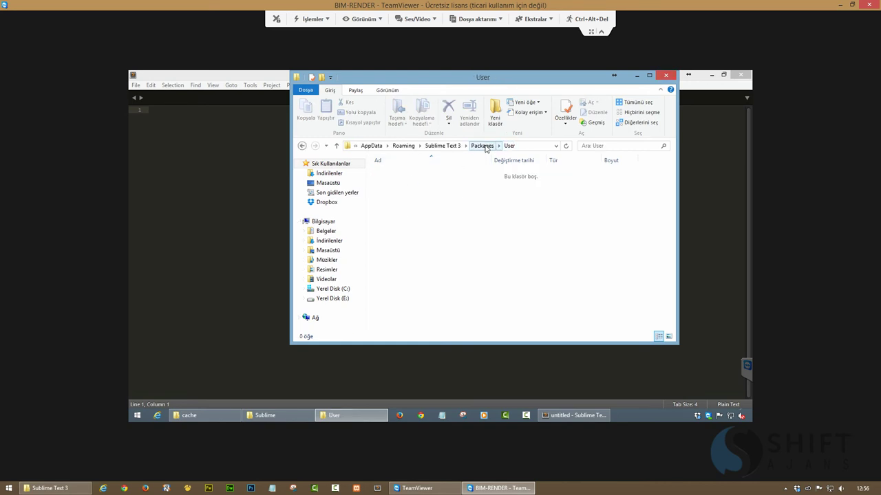
{"action": "left_click", "coordinate": [483, 146]}
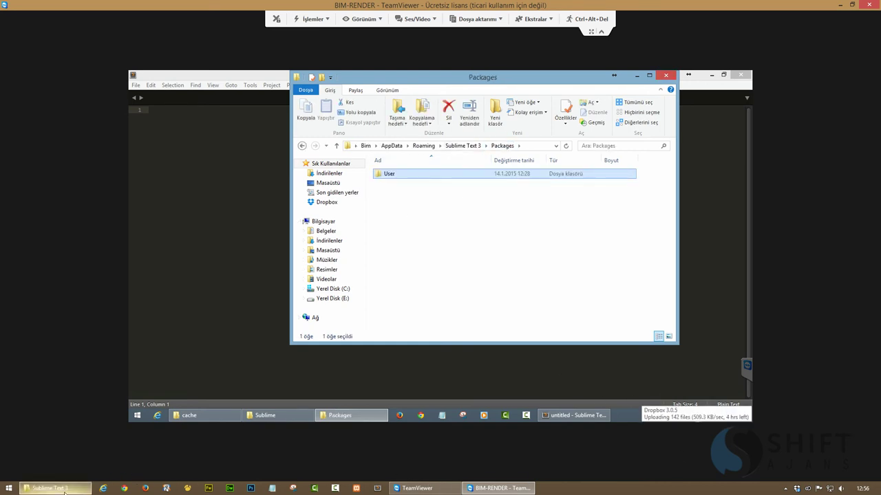
{"action": "mouse_move", "coordinate": [567, 399]}
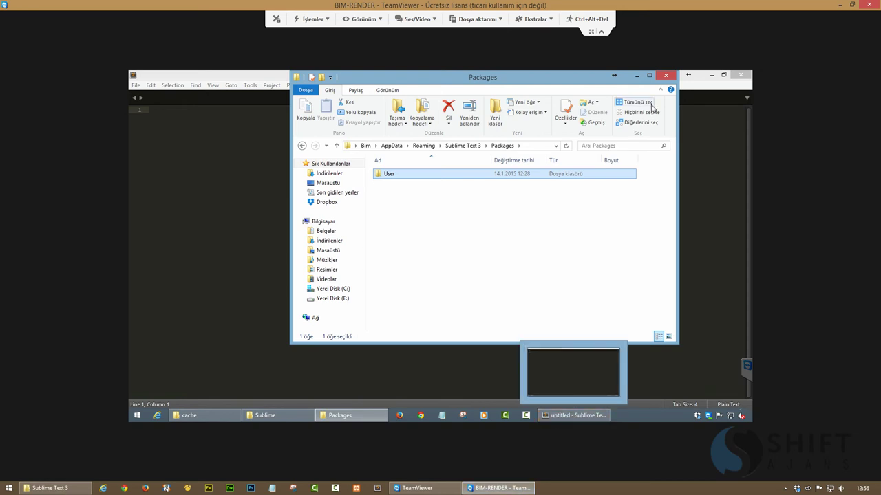
{"action": "left_click", "coordinate": [666, 75]}
{"action": "left_click", "coordinate": [741, 76]}
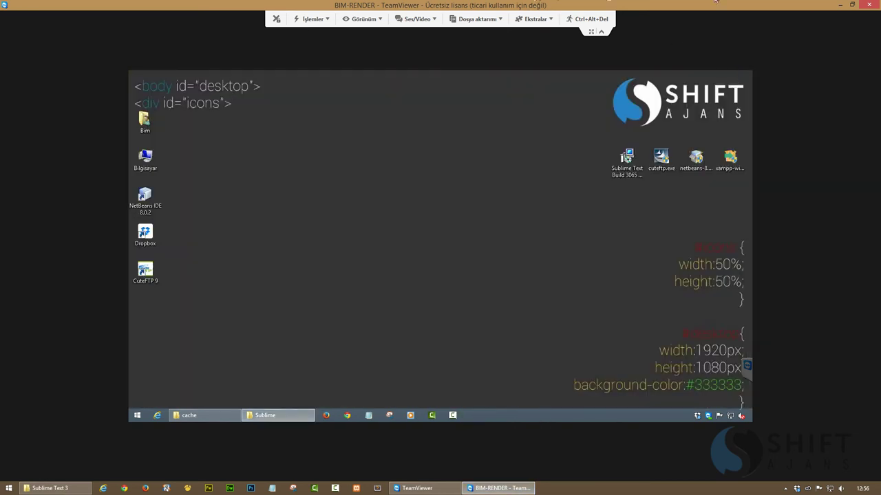
On the local PC, view the Package Control files in Packages\User, then close Explorer and Sublime Text
{"action": "left_click", "coordinate": [839, 4]}
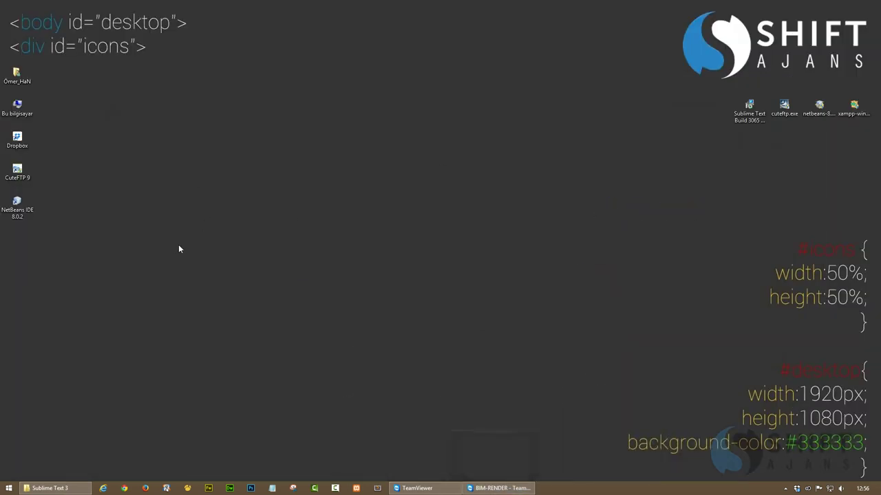
{"action": "left_click", "coordinate": [377, 488]}
{"action": "left_click", "coordinate": [143, 14]}
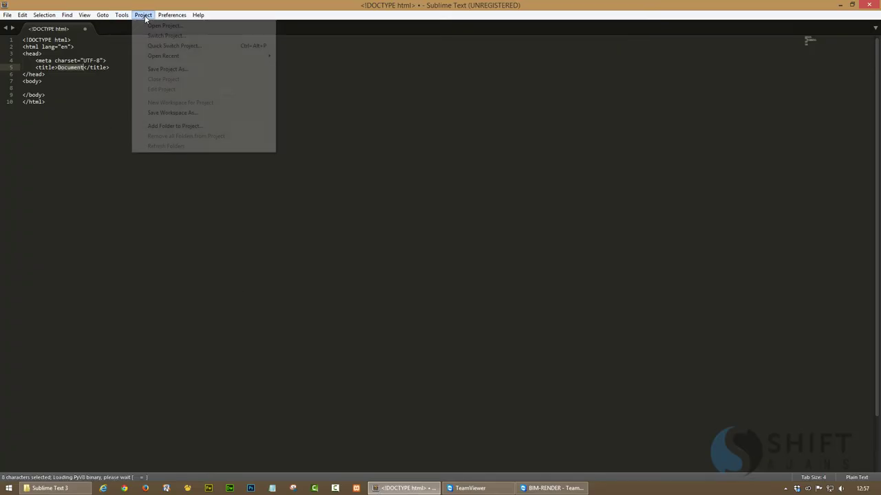
{"action": "left_click", "coordinate": [172, 14]}
{"action": "left_click", "coordinate": [180, 25]}
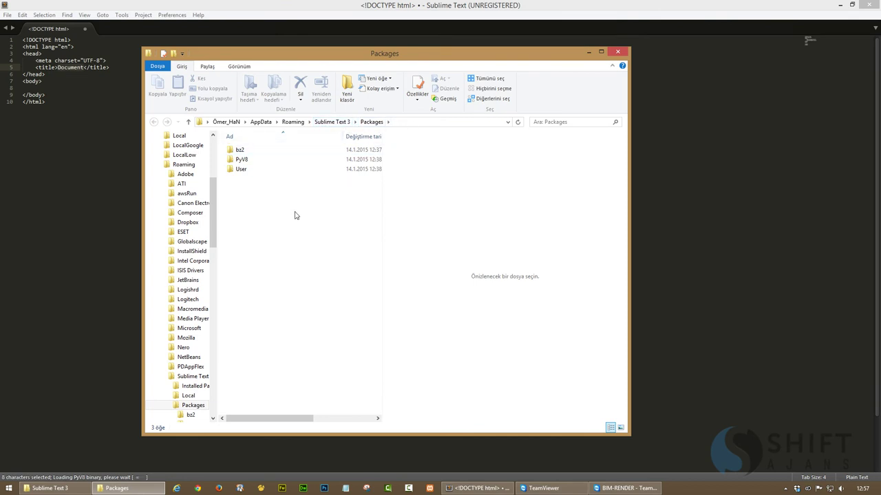
{"action": "double_click", "coordinate": [241, 169]}
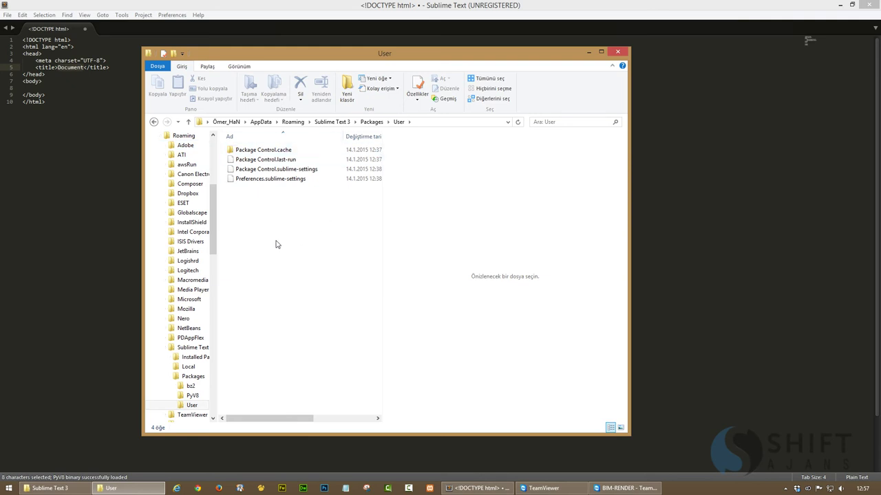
{"action": "left_click", "coordinate": [617, 53]}
{"action": "left_click", "coordinate": [266, 181]}
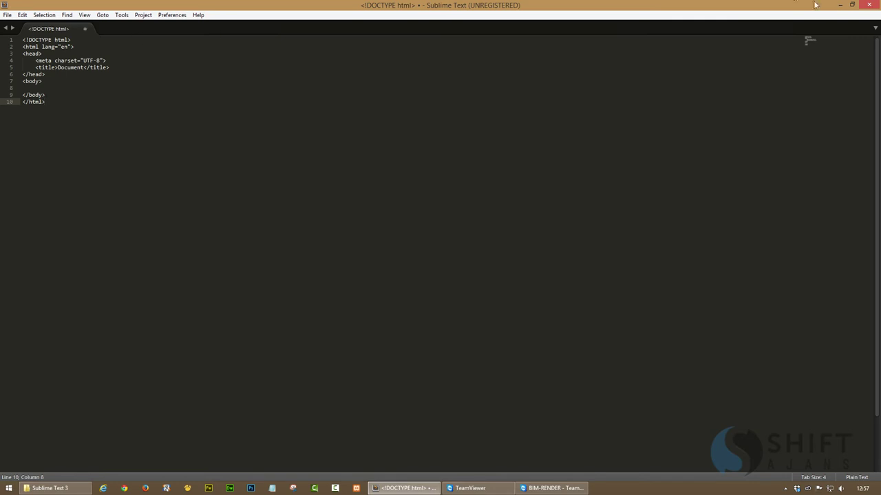
{"action": "left_click", "coordinate": [869, 5]}
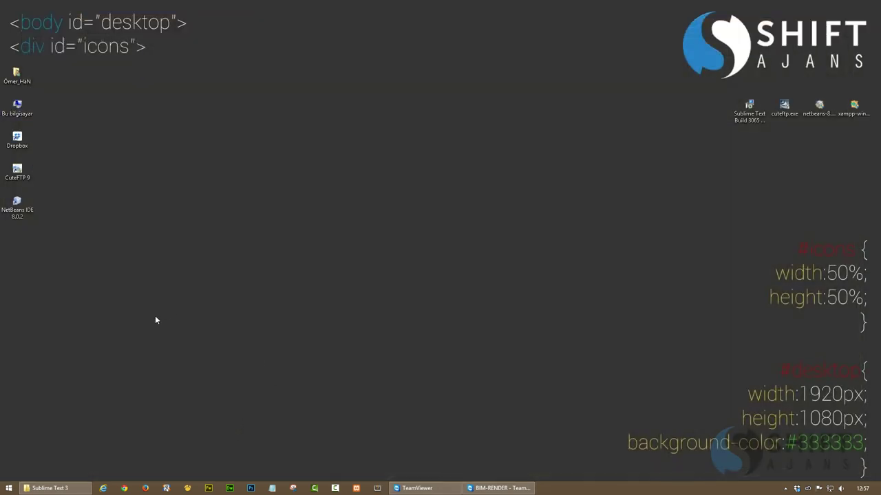
Search 'cmd' on the Start screen and run Komut İstemi as administrator
{"action": "key", "text": "super"}
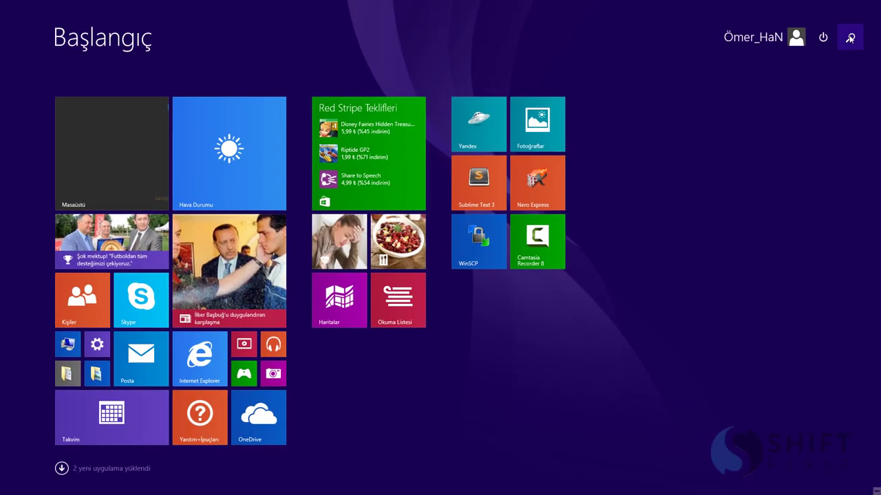
{"action": "left_click", "coordinate": [850, 38]}
{"action": "type", "text": "mcm"}
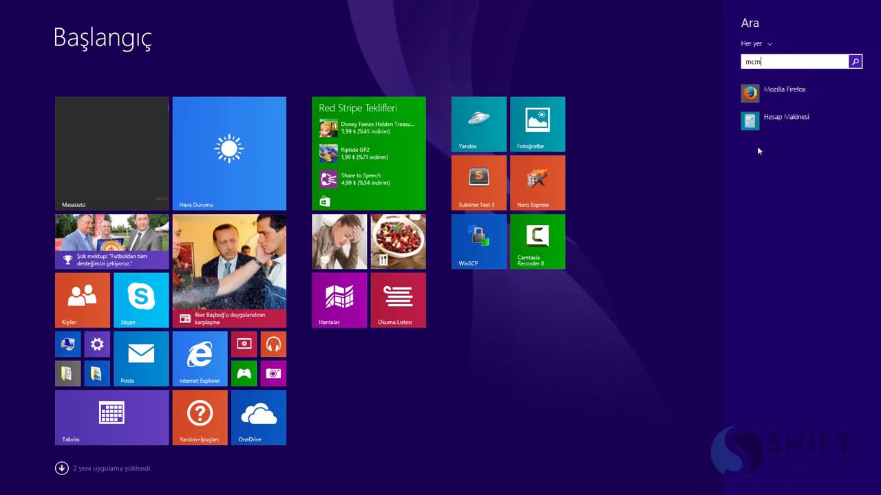
{"action": "type", "text": "d"}
{"action": "key", "text": "BackSpace"}
{"action": "key", "text": "BackSpace"}
{"action": "key", "text": "BackSpace"}
{"action": "key", "text": "BackSpace"}
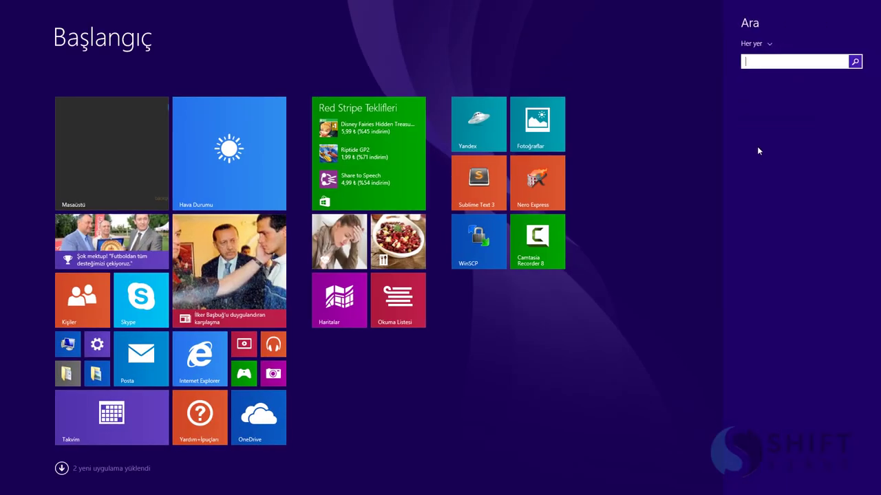
{"action": "type", "text": "cmd"}
{"action": "right_click", "coordinate": [781, 91]}
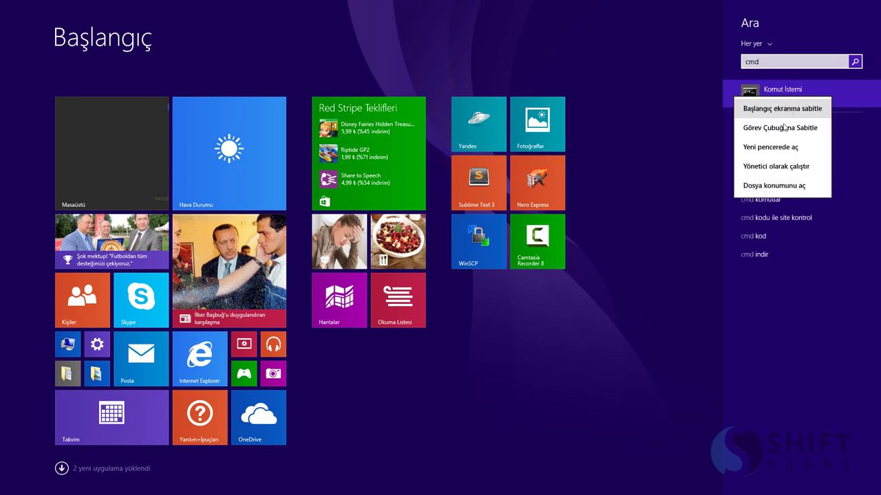
{"action": "left_click", "coordinate": [767, 168]}
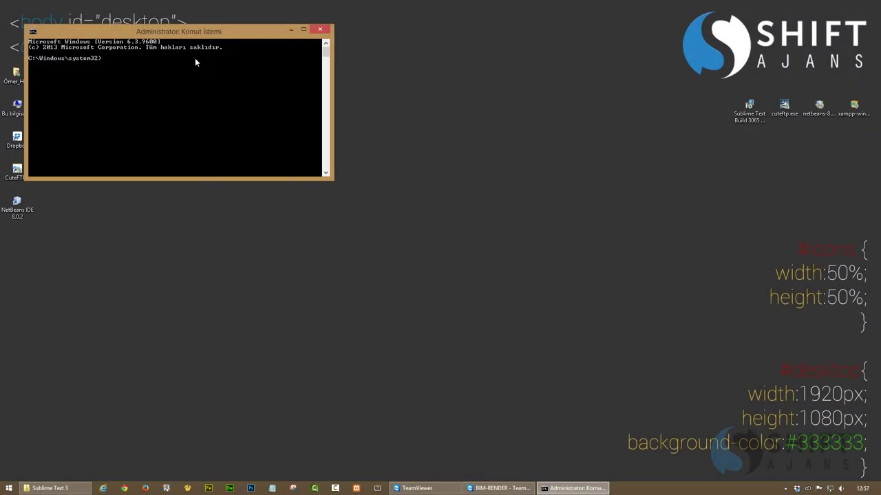
{"action": "left_click_drag", "start_coordinate": [195, 31], "coordinate": [403, 70]}
Close the Sublime Text 3 folder window and launch Sublime Text
{"action": "left_click", "coordinate": [79, 486]}
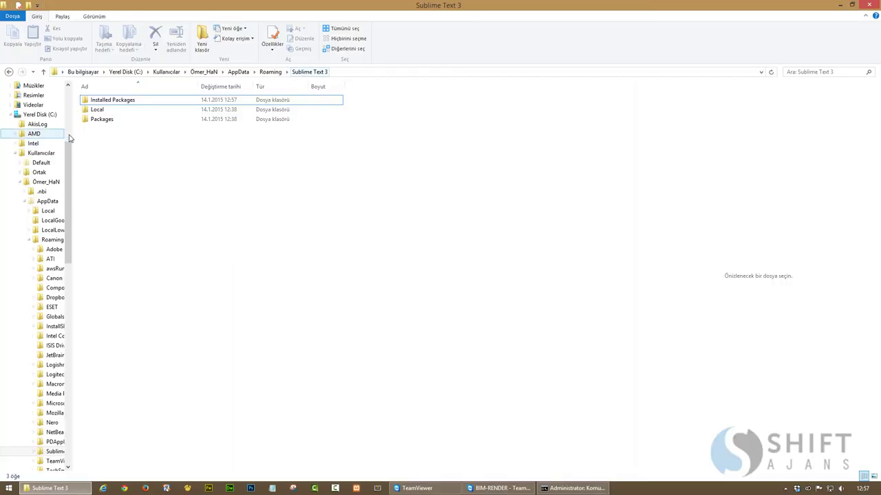
{"action": "left_click", "coordinate": [869, 5]}
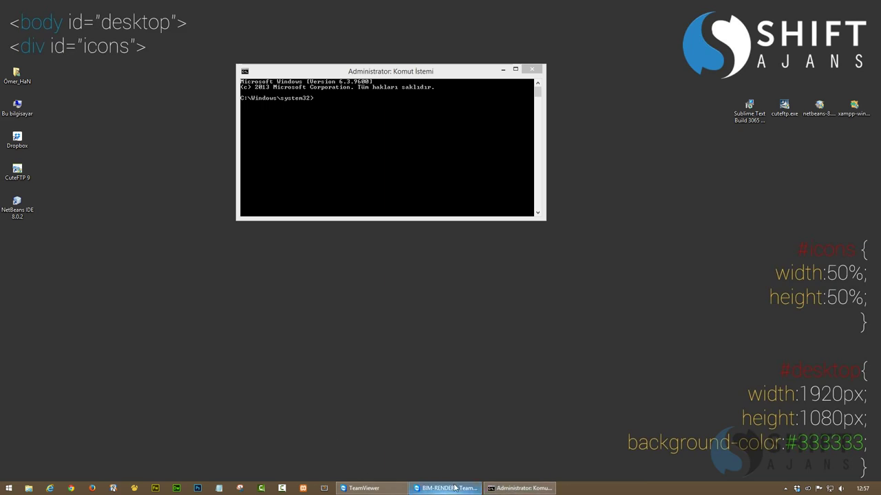
{"action": "left_click", "coordinate": [322, 490]}
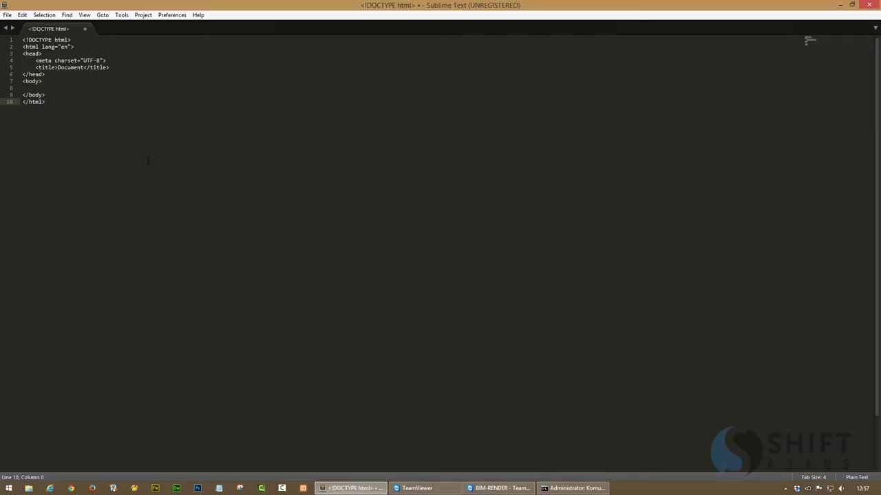
Open Sublime Text 3's packages folder and look inside its Local and Installed Packages folders
{"action": "left_click", "coordinate": [171, 14]}
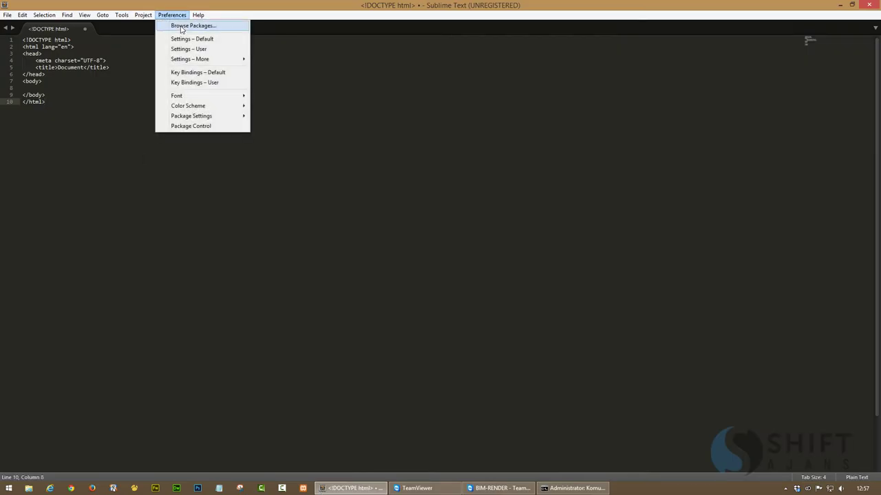
{"action": "left_click", "coordinate": [181, 27]}
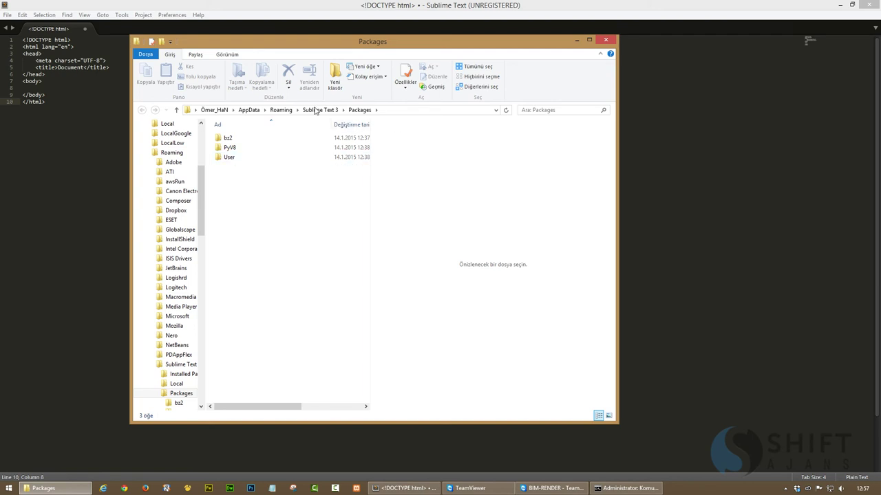
{"action": "left_click", "coordinate": [319, 110]}
{"action": "double_click", "coordinate": [226, 156]}
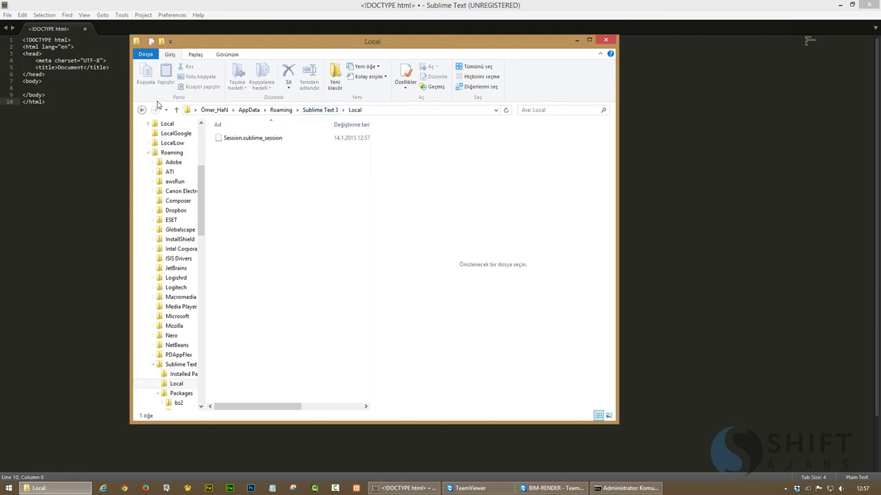
{"action": "left_click", "coordinate": [142, 110]}
{"action": "double_click", "coordinate": [252, 138]}
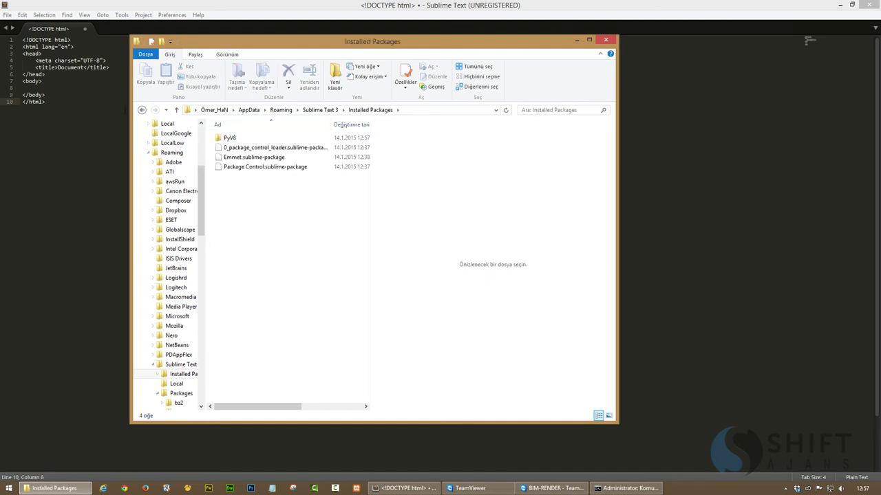
Return to the Sublime Text 3 folder and move up through Roaming to AppData
{"action": "left_click", "coordinate": [142, 110]}
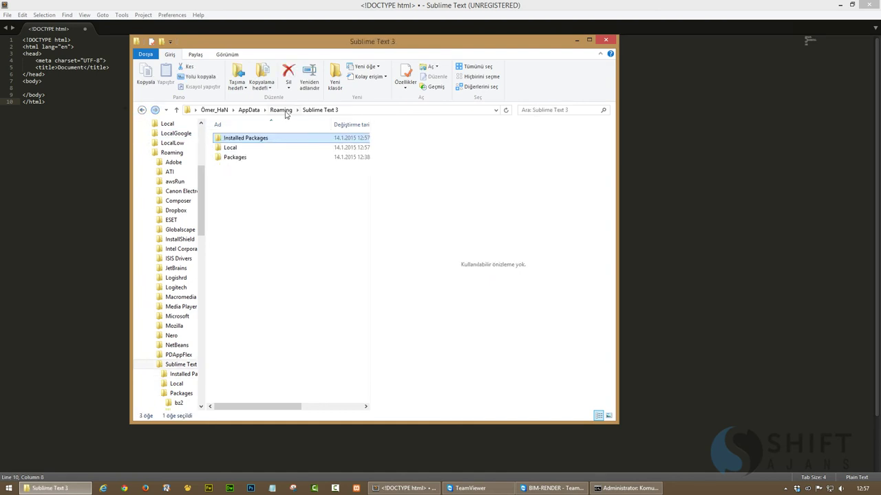
{"action": "left_click", "coordinate": [291, 222]}
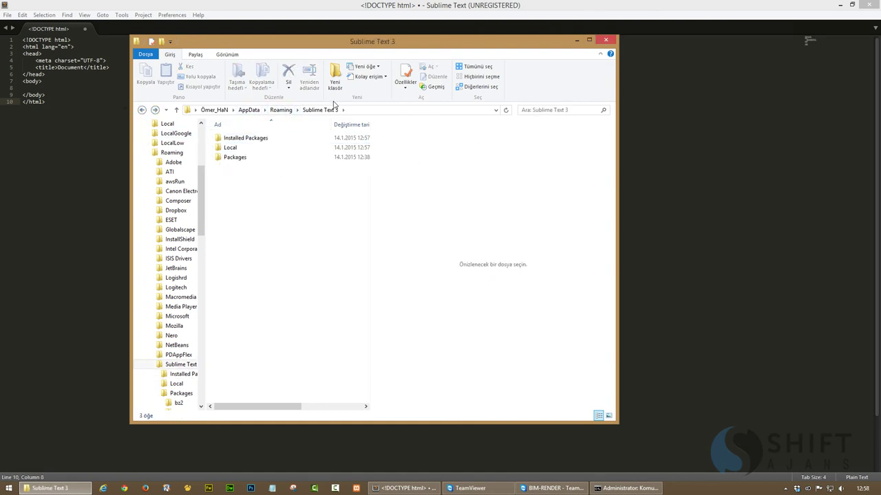
{"action": "left_click", "coordinate": [273, 112]}
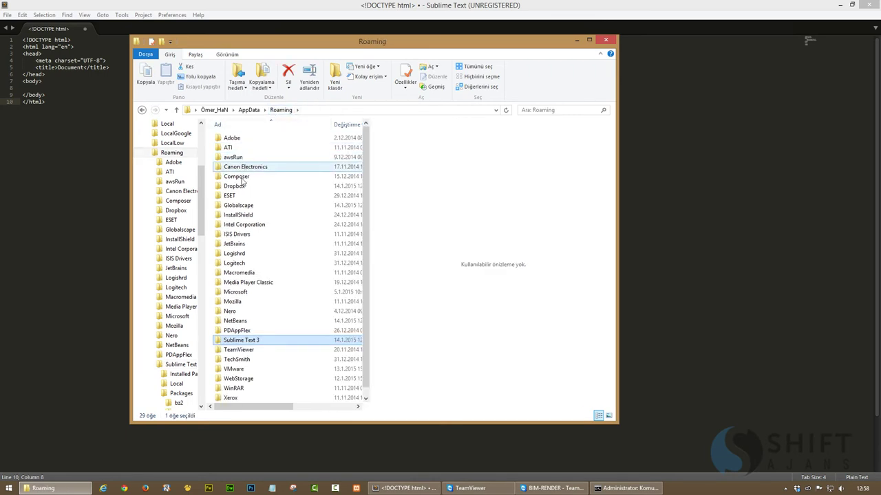
{"action": "mouse_move", "coordinate": [240, 187]}
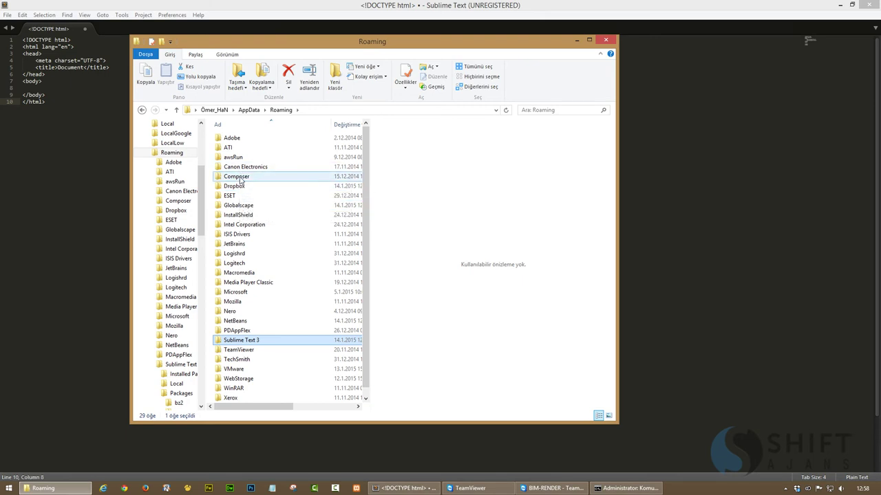
{"action": "left_click", "coordinate": [249, 110]}
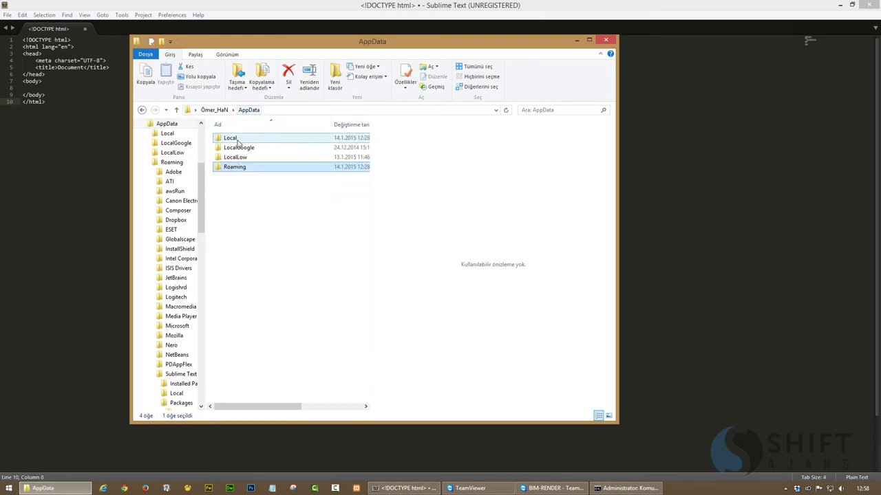
Open AppData\Local\Sublime Text 3, inspect its Cache and Index folders, and settle in Cache
{"action": "double_click", "coordinate": [234, 138]}
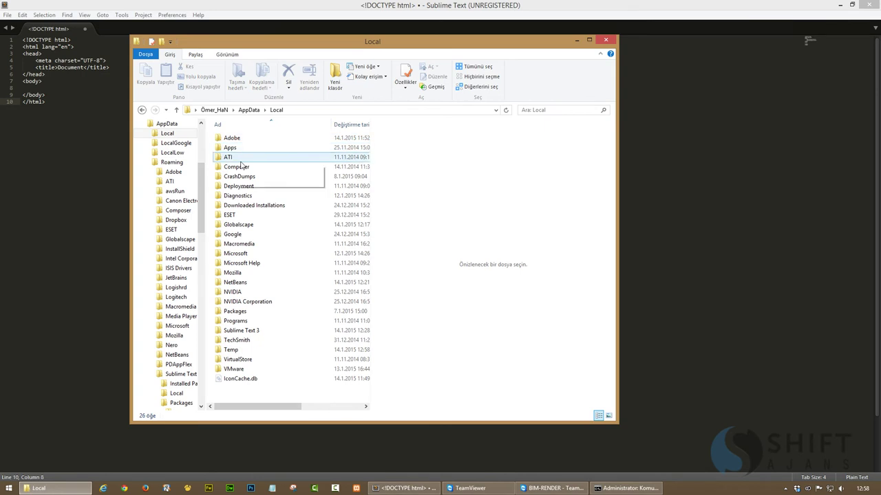
{"action": "double_click", "coordinate": [243, 330]}
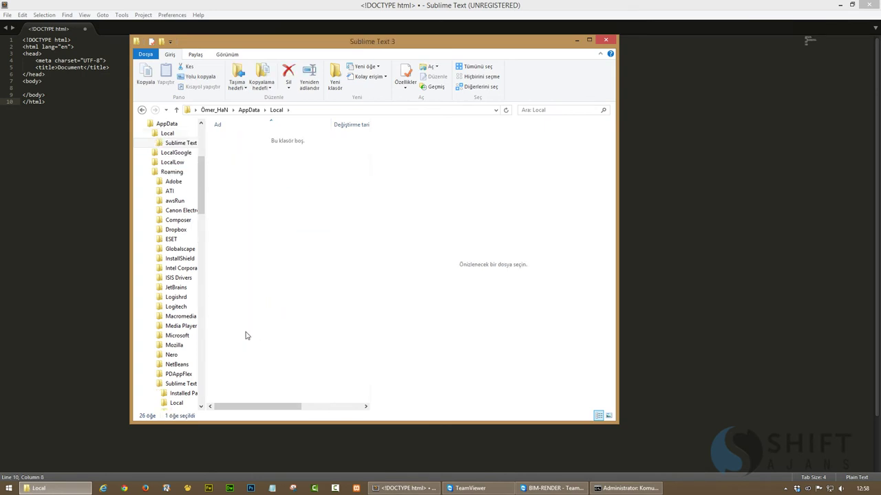
{"action": "double_click", "coordinate": [240, 142]}
{"action": "scroll", "coordinate": [276, 216], "scroll_direction": "down", "scroll_amount": 5}
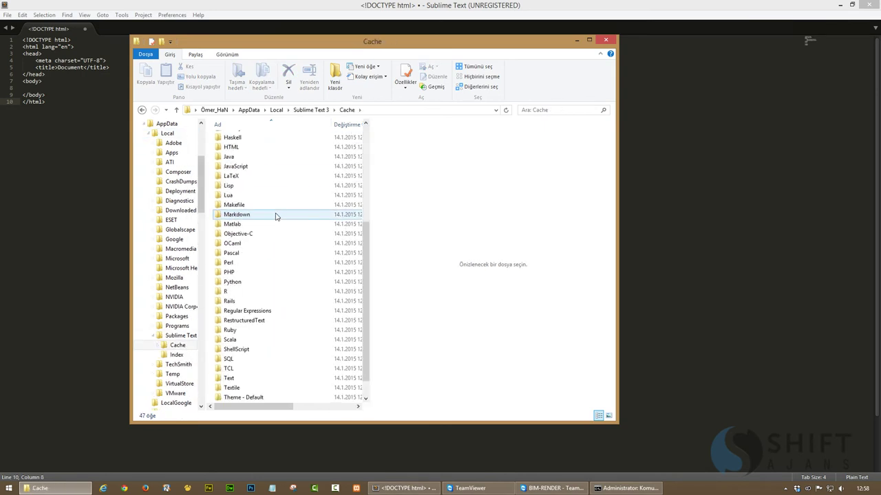
{"action": "left_click", "coordinate": [141, 110]}
{"action": "double_click", "coordinate": [233, 148]}
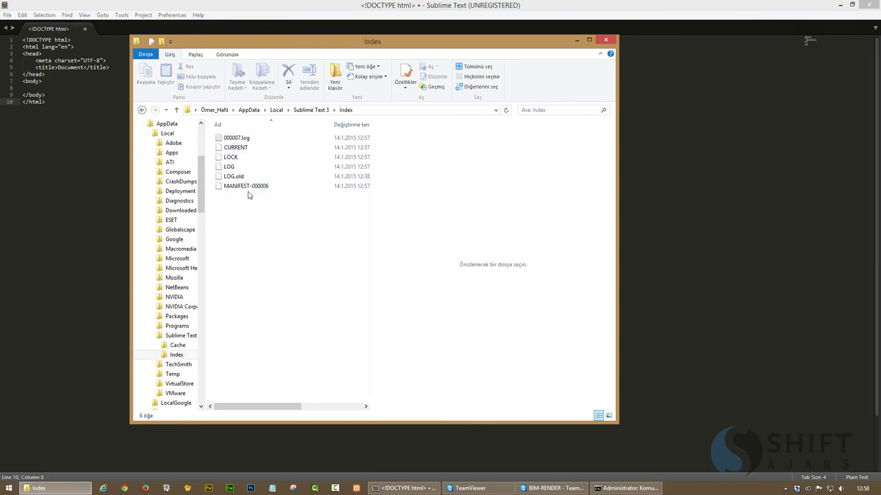
{"action": "left_click", "coordinate": [142, 110]}
{"action": "double_click", "coordinate": [234, 138]}
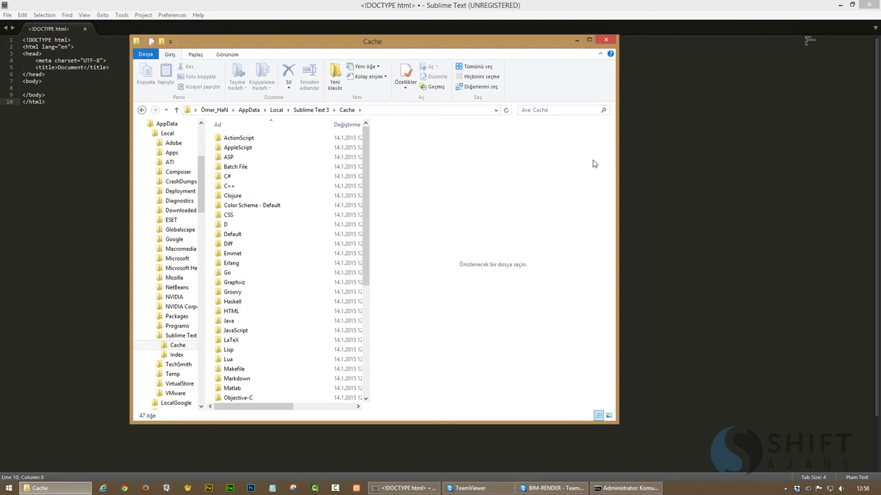
Widen the Explorer window, reveal the Cache folder's full path, and return to the admin prompt
{"action": "left_click_drag", "start_coordinate": [617, 178], "coordinate": [775, 179]}
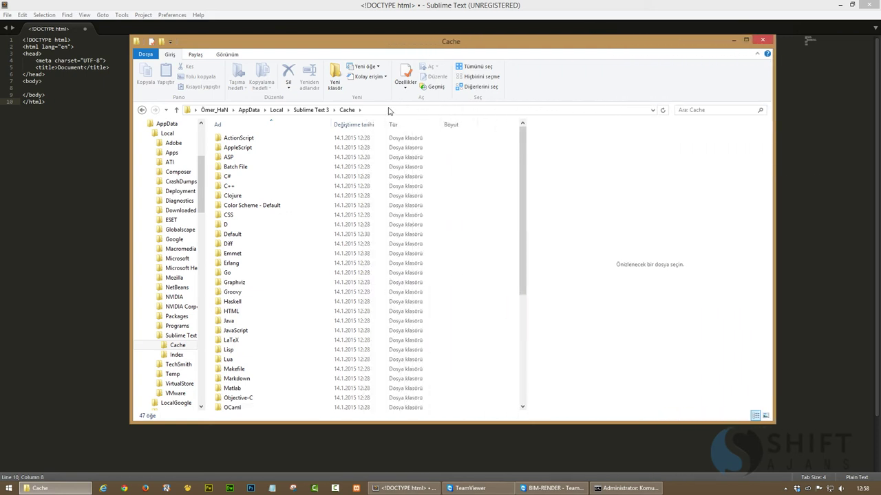
{"action": "left_click", "coordinate": [387, 109]}
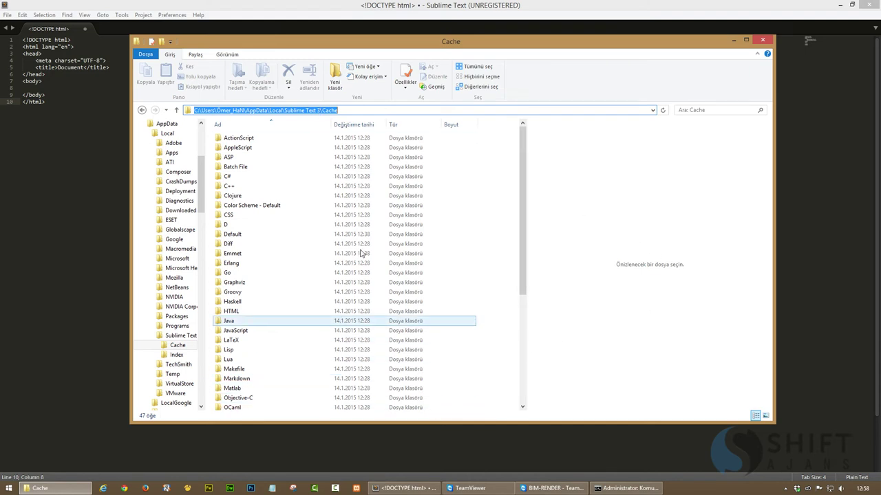
{"action": "left_click", "coordinate": [626, 488]}
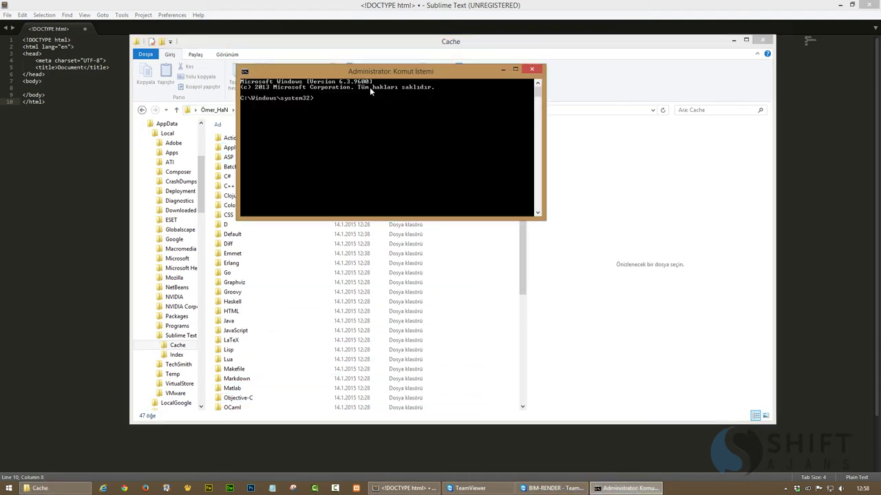
Place the prompt beside the folders and open a new Explorer window on DEPO (D:)
{"action": "left_click_drag", "start_coordinate": [397, 134], "coordinate": [510, 166]}
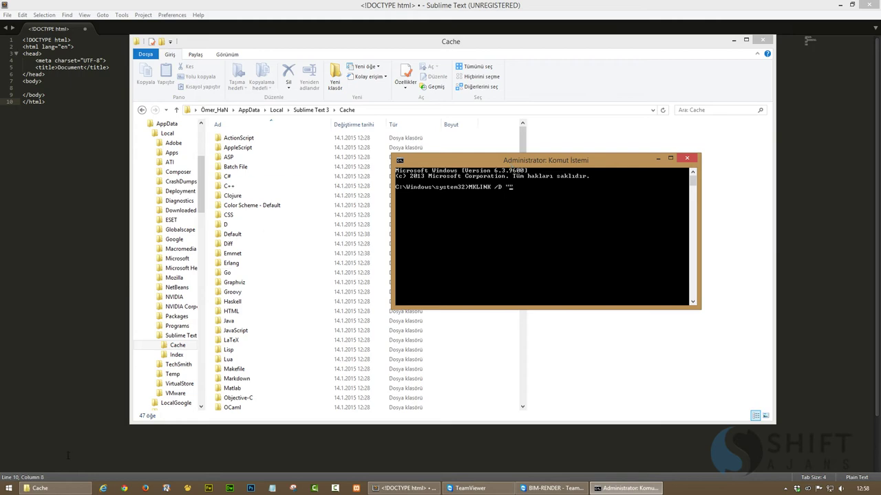
{"action": "right_click", "coordinate": [40, 488]}
{"action": "left_click", "coordinate": [31, 447]}
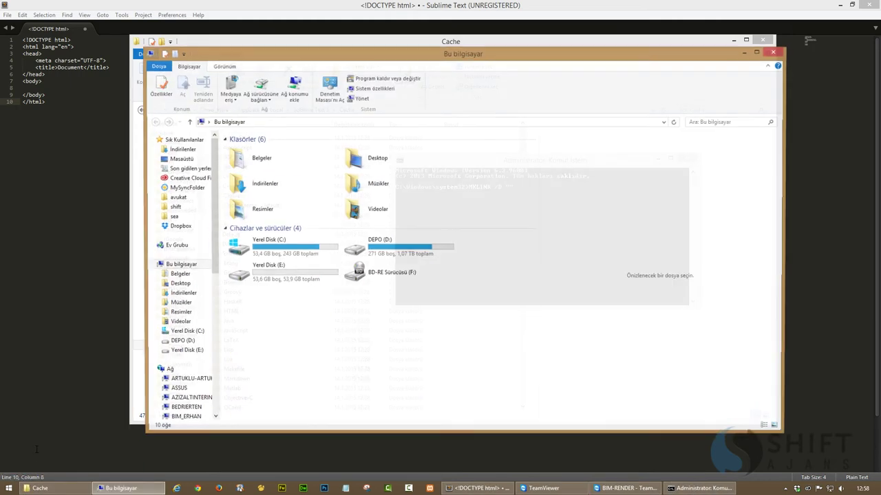
{"action": "left_click", "coordinate": [366, 253]}
{"action": "double_click", "coordinate": [367, 254]}
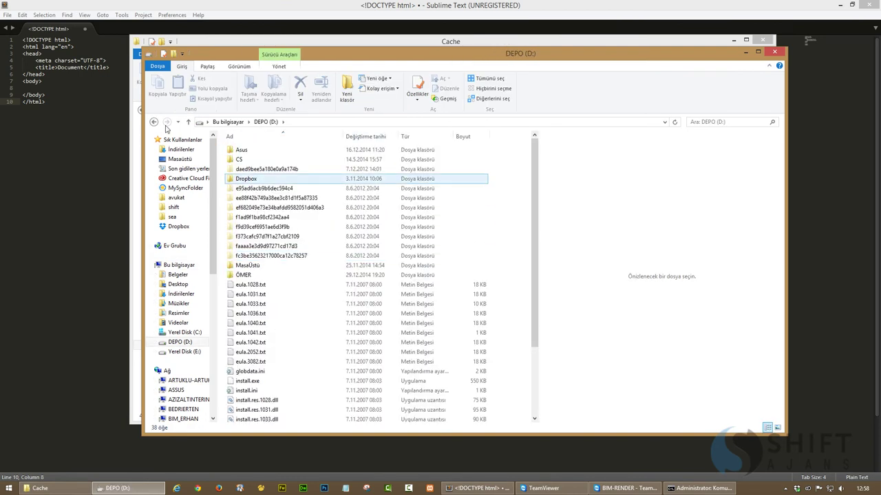
Browse to E:\Dropbox\app\Sublime and reveal the Dropbox and Sublime Text 3 folder paths
{"action": "key", "text": "BackSpace"}
{"action": "double_click", "coordinate": [276, 273]}
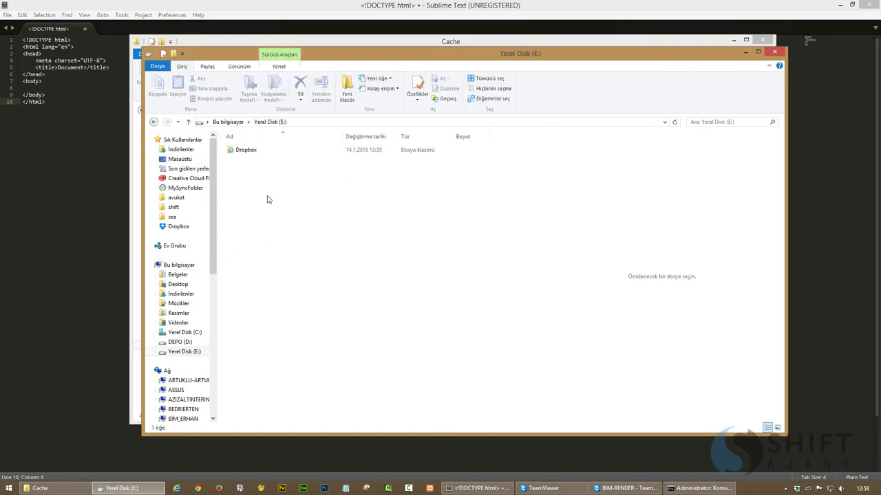
{"action": "double_click", "coordinate": [245, 151]}
{"action": "double_click", "coordinate": [244, 166]}
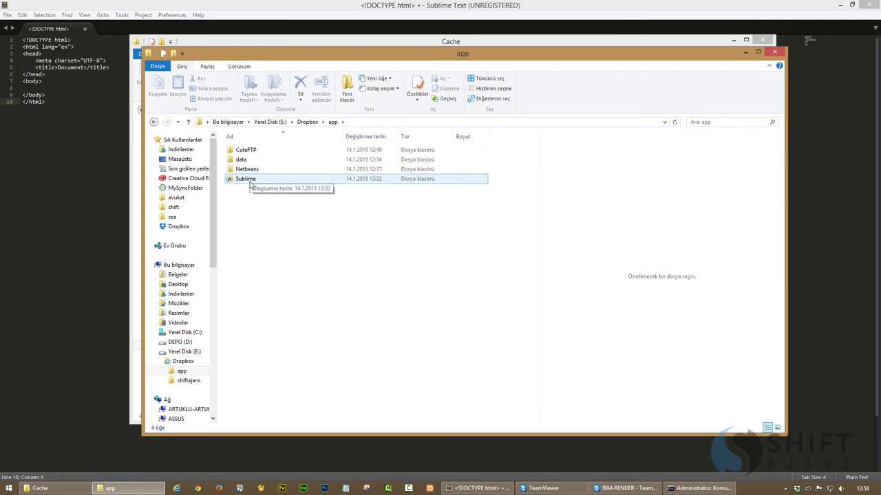
{"action": "double_click", "coordinate": [246, 179]}
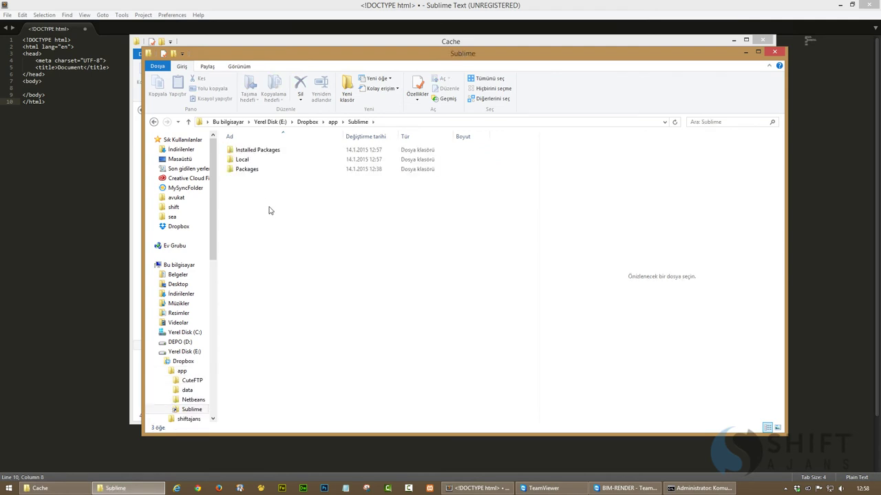
{"action": "left_click", "coordinate": [390, 125]}
{"action": "key", "text": "ctrl+c"}
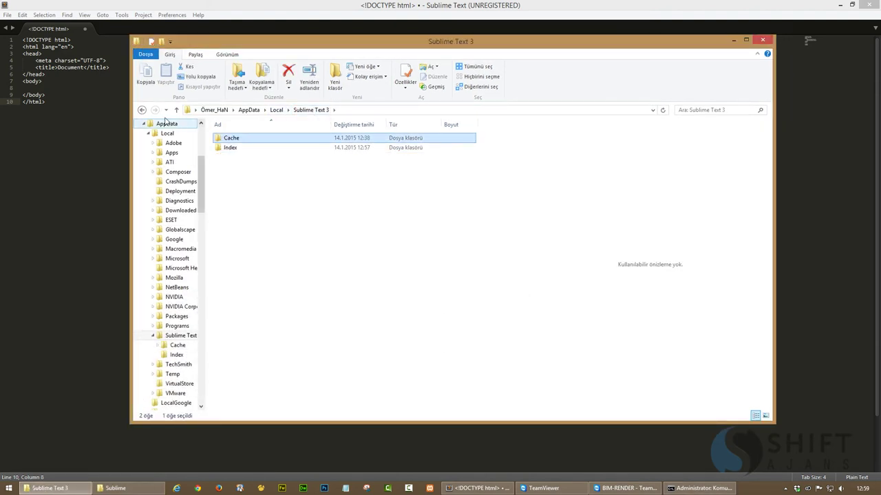
{"action": "left_click", "coordinate": [302, 112]}
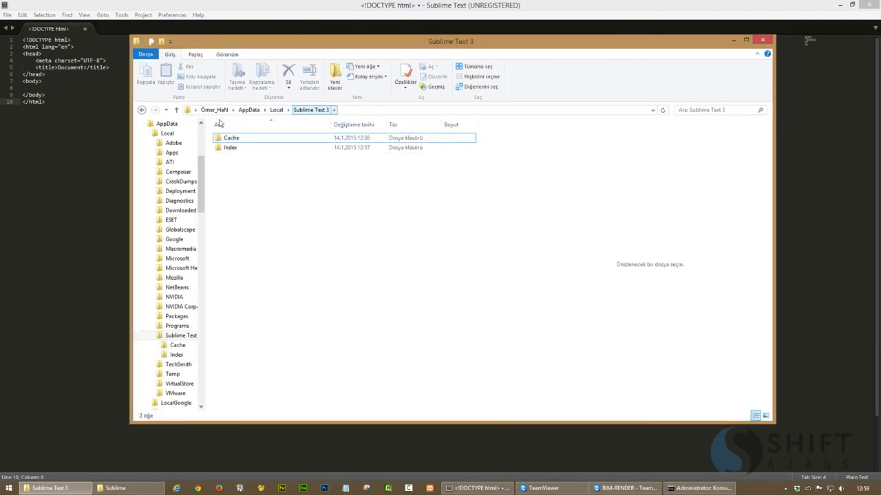
{"action": "left_click", "coordinate": [364, 112]}
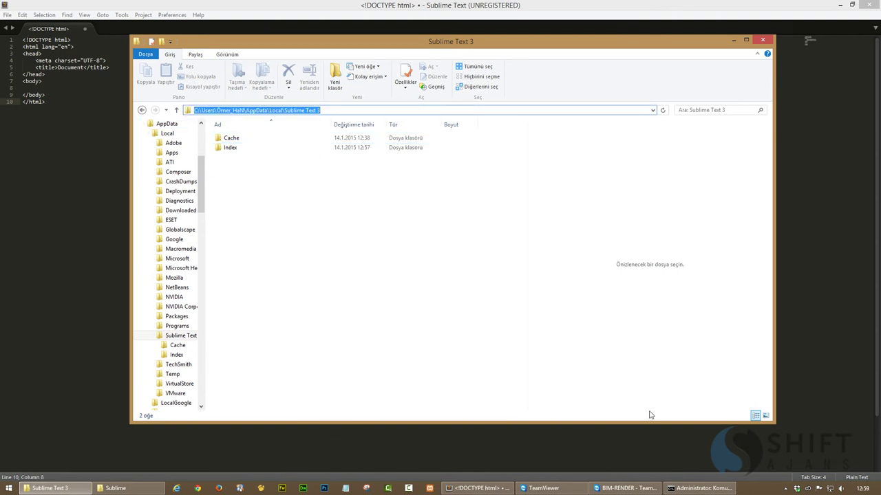
Paste the Dropbox Sublime path into the MKLINK /D command and append \local
{"action": "left_click", "coordinate": [698, 488]}
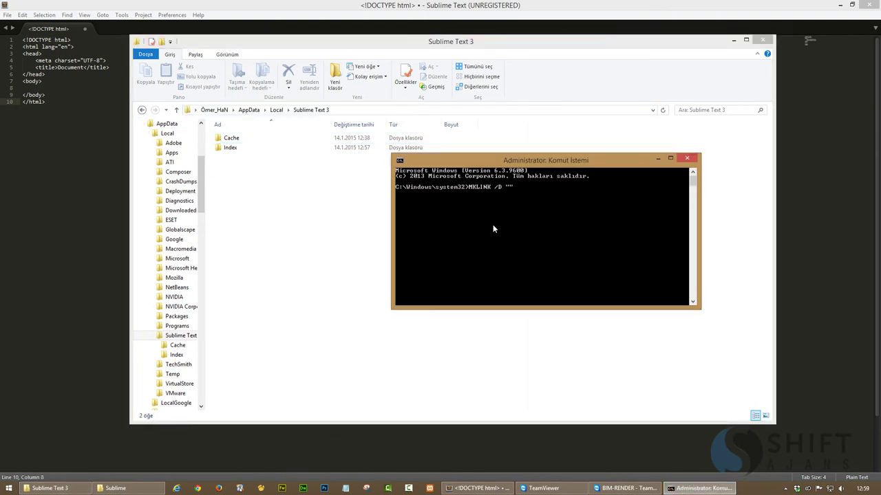
{"action": "right_click", "coordinate": [509, 186]}
{"action": "left_click", "coordinate": [530, 213]}
{"action": "type", "text": "\\Dropbox\\app\\Sublime\\"}
{"action": "type", "text": "local"}
Add the quoted AppData\Local\Sublime Text 3 path and run MKLINK, which fails because the folder exists
{"action": "left_click", "coordinate": [353, 111]}
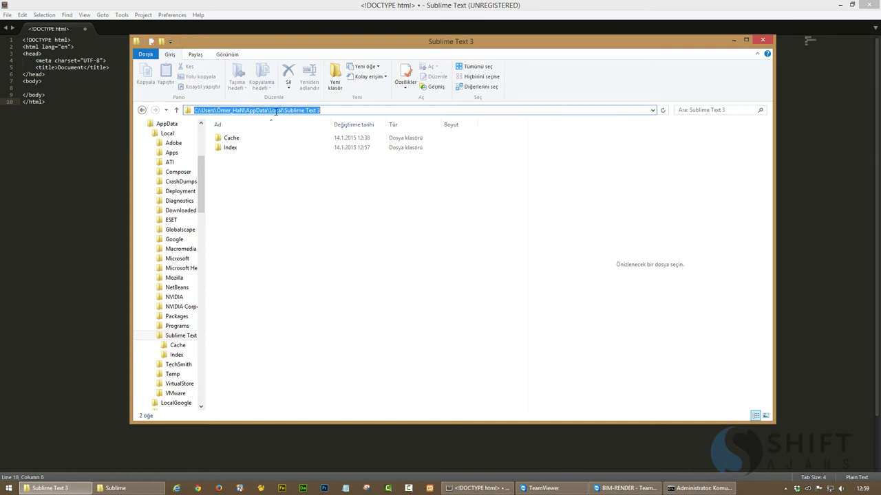
{"action": "left_click", "coordinate": [700, 488]}
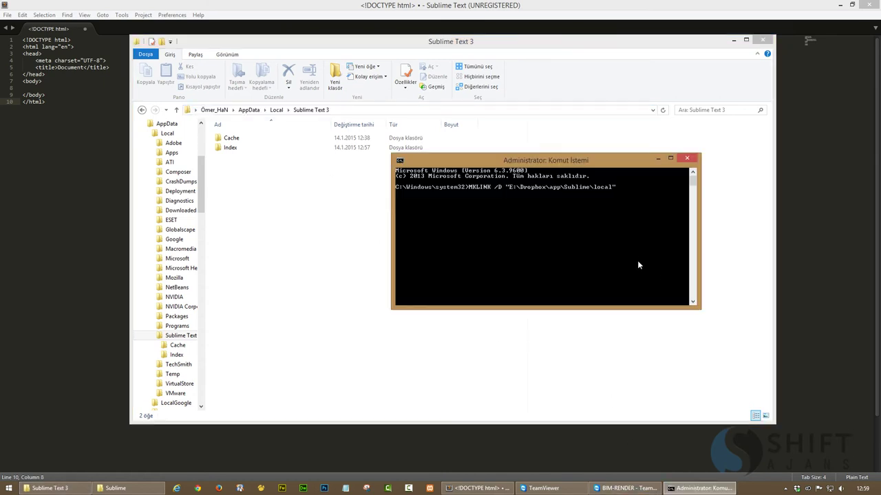
{"action": "type", "text": "\""}
{"action": "right_click", "coordinate": [633, 188]}
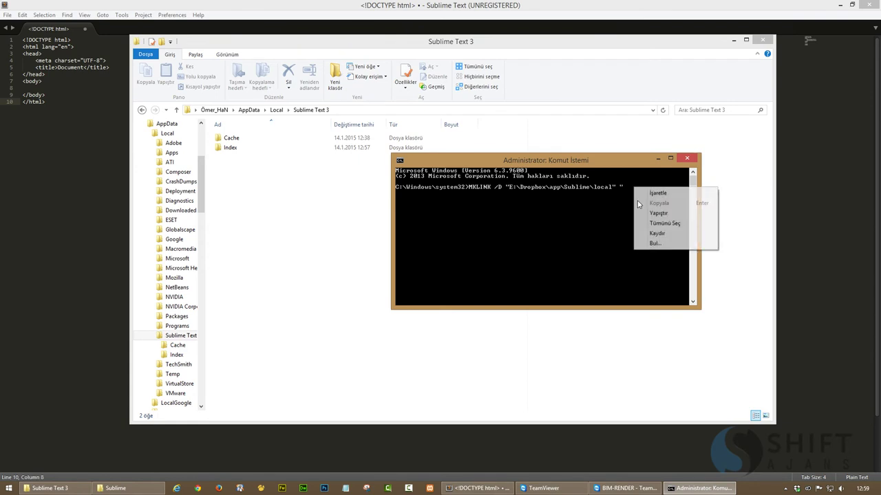
{"action": "left_click", "coordinate": [652, 212]}
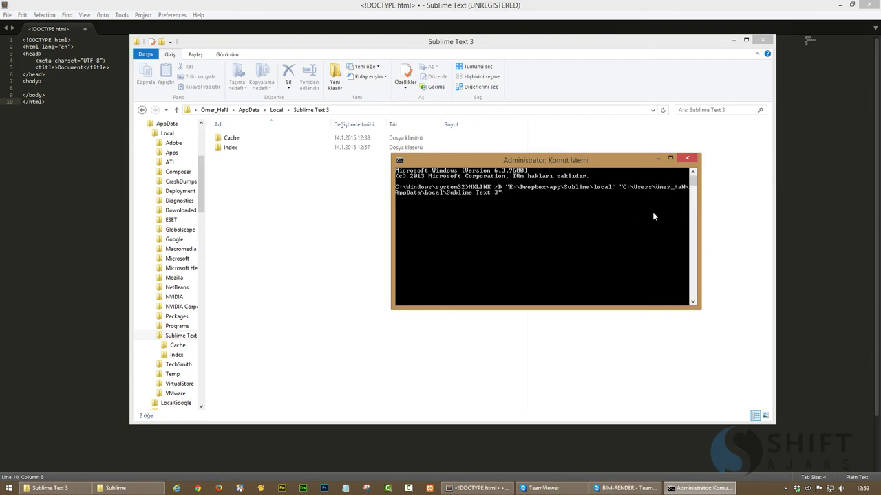
{"action": "type", "text": "\""}
{"action": "key", "text": "Return"}
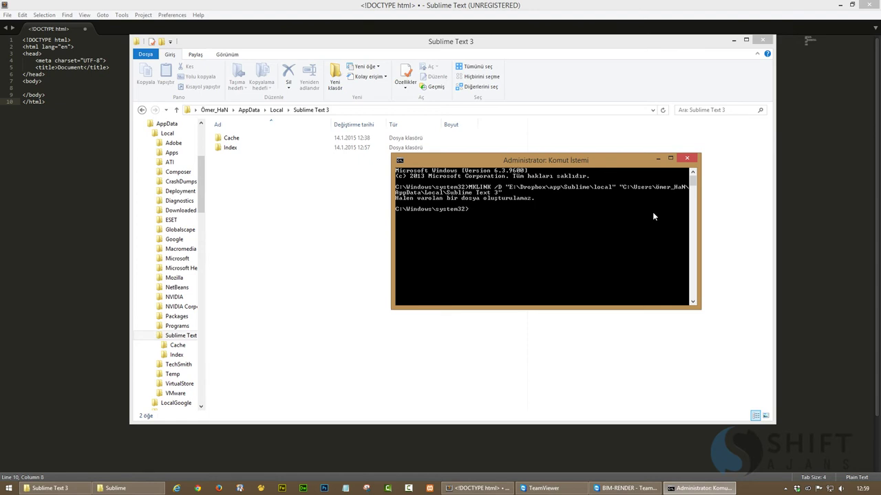
Check the existing Local folder inside Dropbox's Sublime folder, then return to the prompt
{"action": "left_click", "coordinate": [58, 488]}
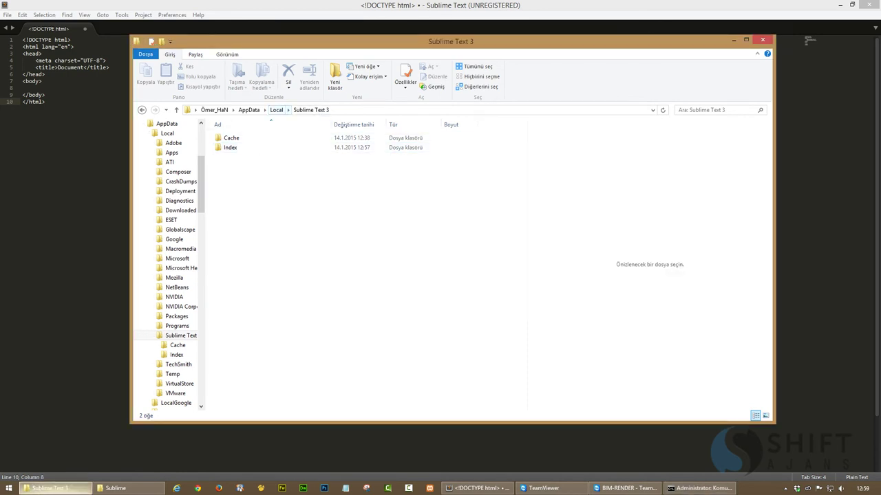
{"action": "left_click", "coordinate": [121, 492]}
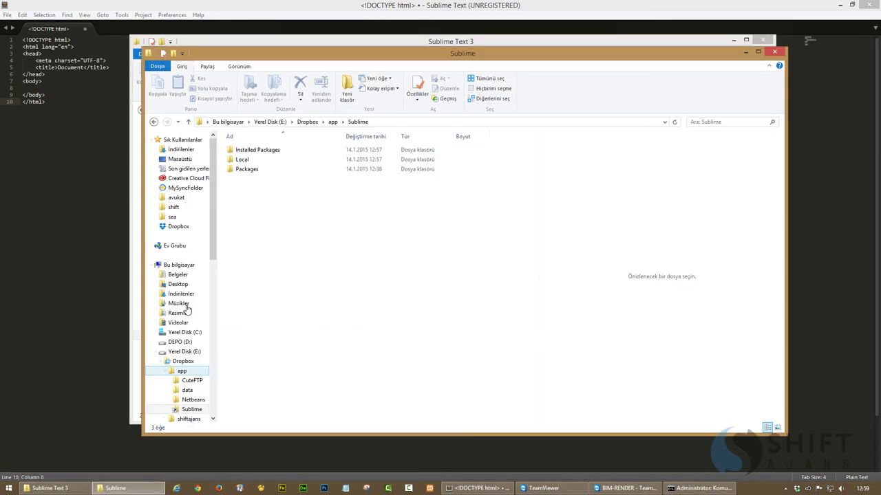
{"action": "left_click", "coordinate": [285, 171]}
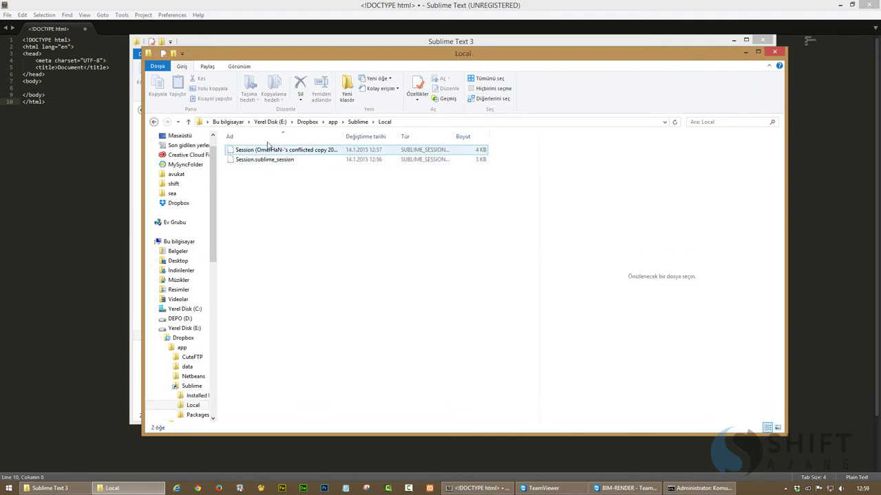
{"action": "left_click", "coordinate": [124, 491]}
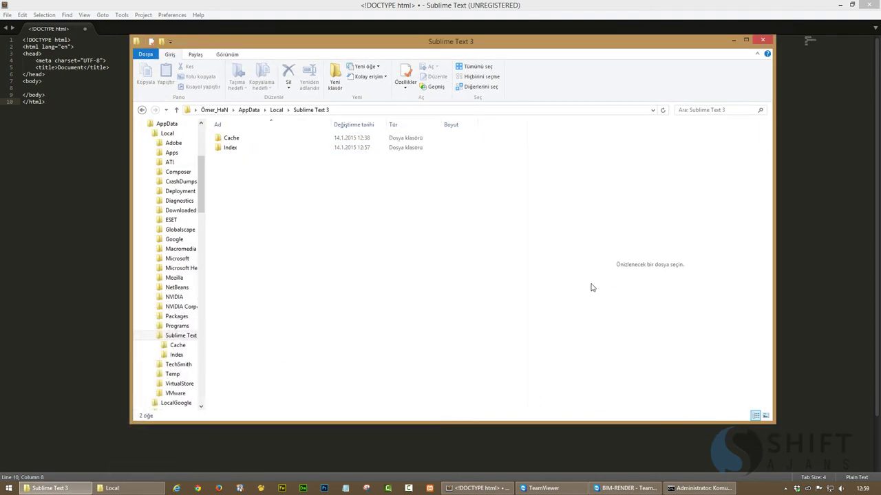
{"action": "left_click", "coordinate": [678, 487]}
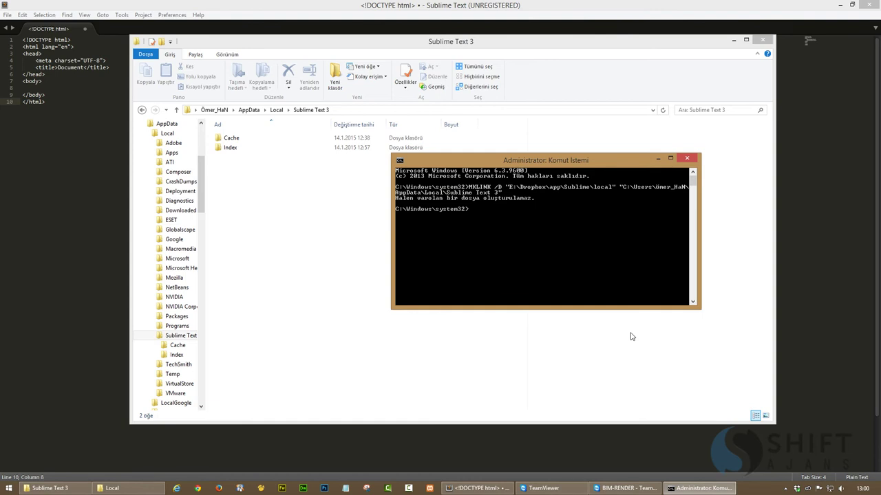
Rerun MKLINK with the link name changed from local to user, creating the symbolic link
{"action": "key", "text": "Up"}
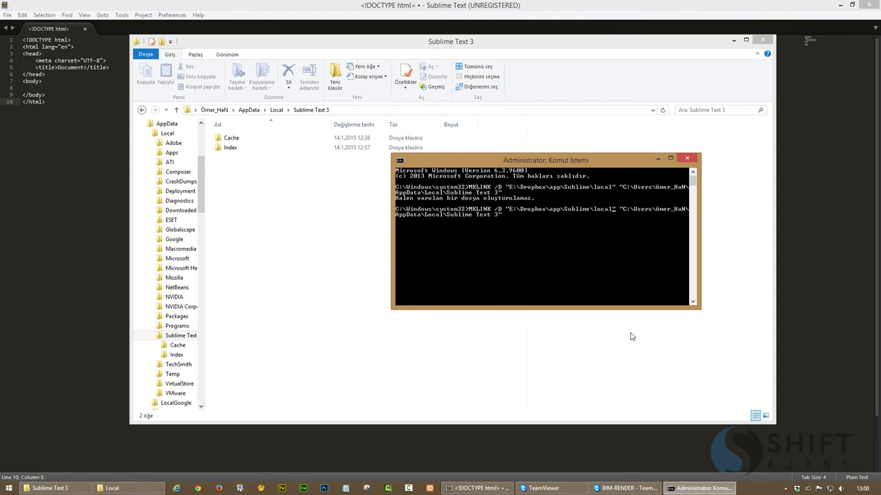
{"action": "key", "text": "BackSpace"}
{"action": "key", "text": "BackSpace"}
{"action": "key", "text": "BackSpace"}
{"action": "key", "text": "BackSpace"}
{"action": "key", "text": "BackSpace"}
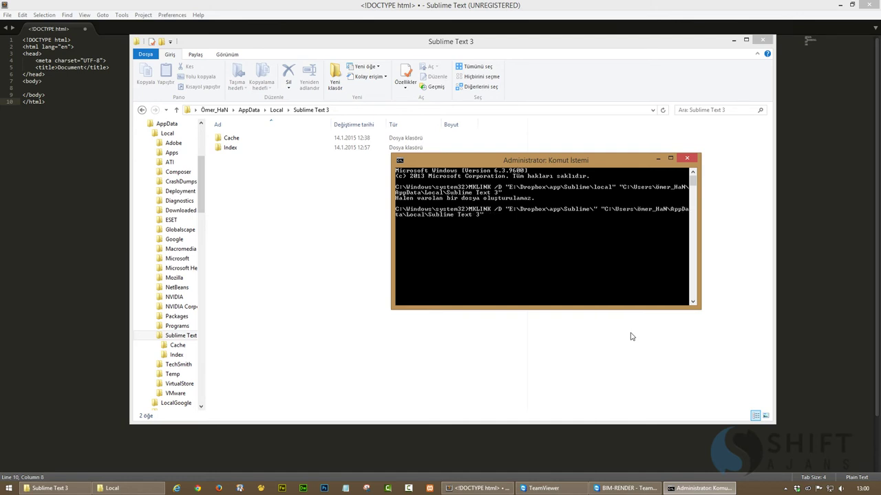
{"action": "type", "text": "user"}
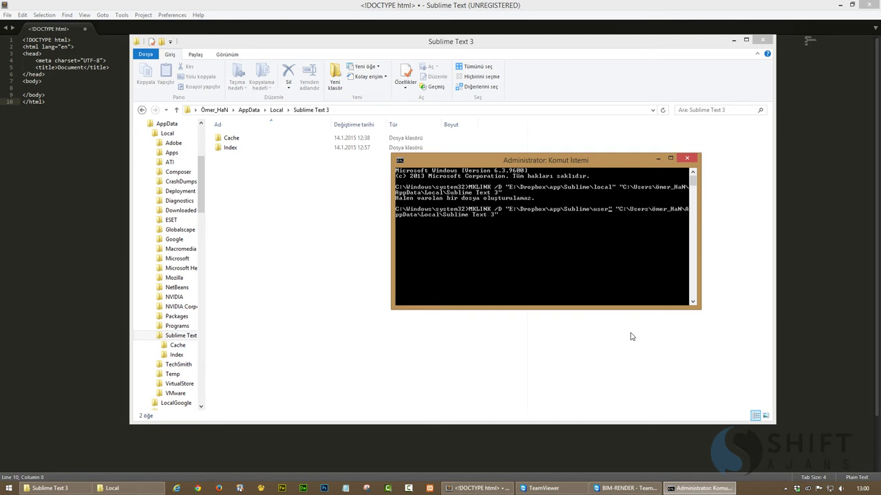
{"action": "key", "text": "Return"}
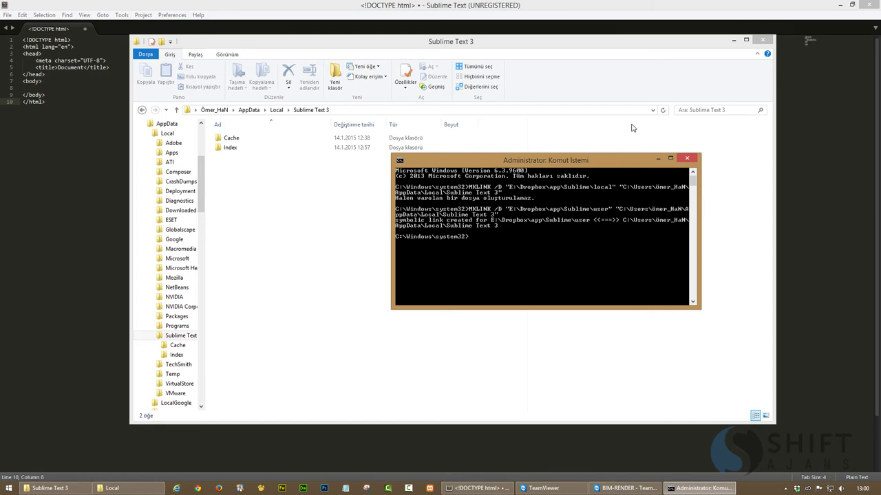
{"action": "left_click", "coordinate": [763, 39]}
Verify the new user link in Dropbox's Sublime folder shows Cache and Index
{"action": "left_click", "coordinate": [41, 488]}
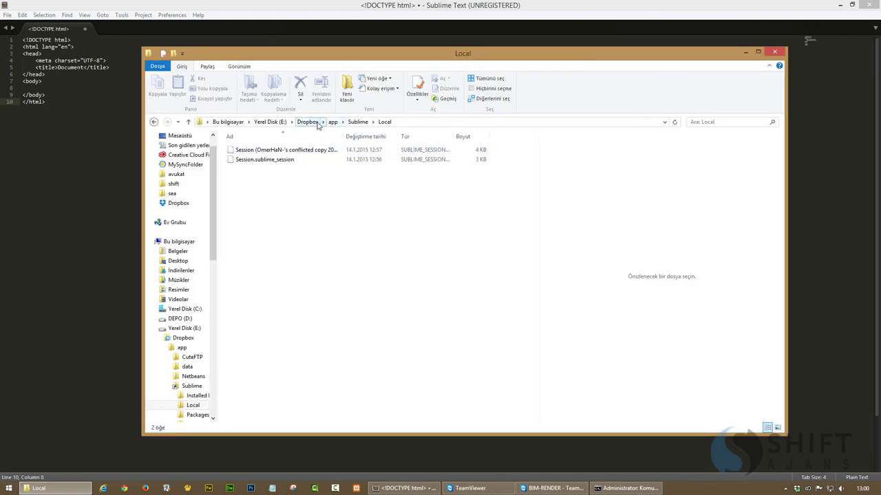
{"action": "left_click", "coordinate": [357, 122]}
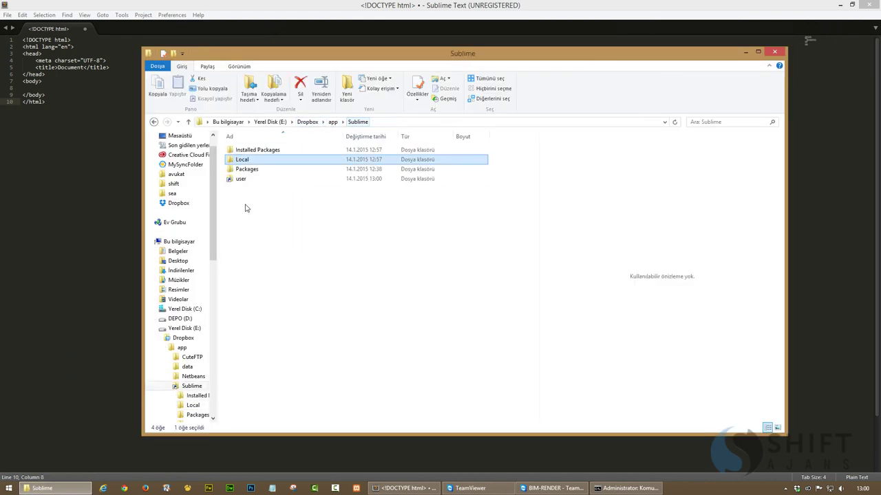
{"action": "left_click", "coordinate": [241, 179]}
{"action": "double_click", "coordinate": [241, 179]}
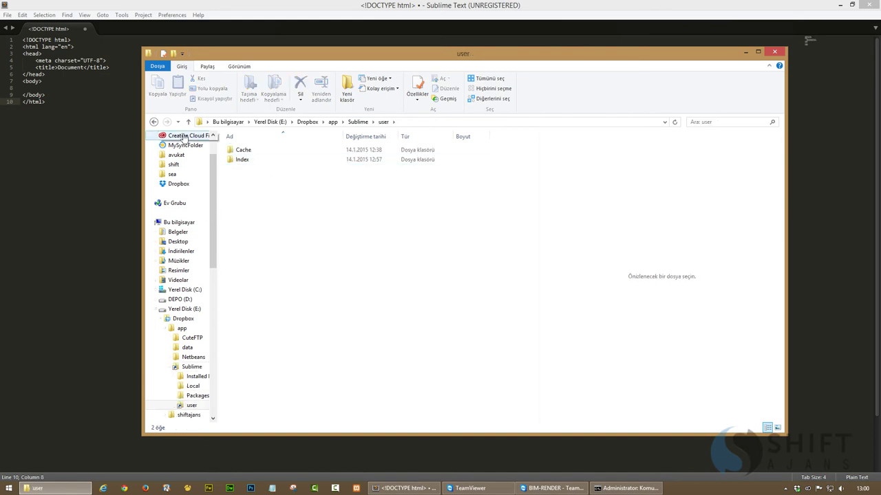
{"action": "key", "text": "BackSpace"}
{"action": "left_click", "coordinate": [276, 247]}
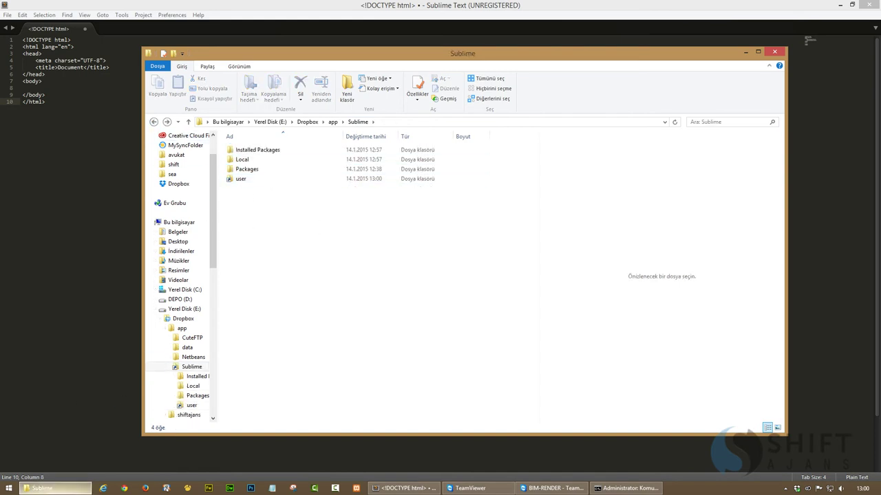
Close the Dropbox Sublime Explorer window and the administrator Command Prompt
{"action": "left_click", "coordinate": [774, 52]}
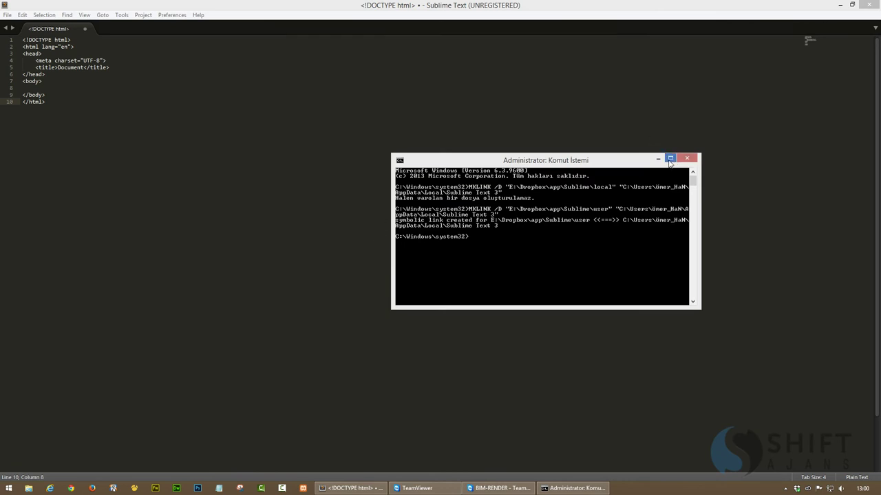
{"action": "left_click_drag", "start_coordinate": [595, 161], "coordinate": [609, 159]}
{"action": "key", "text": "alt+F4"}
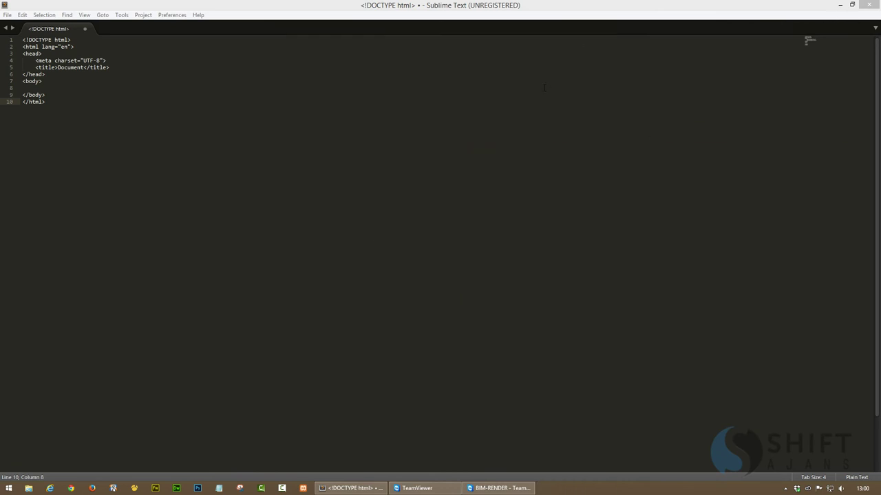
{"action": "left_click", "coordinate": [546, 88]}
Close Sublime Text and bring up the TeamViewer session with the remote Dropbox Sublime folder
{"action": "left_click", "coordinate": [868, 4]}
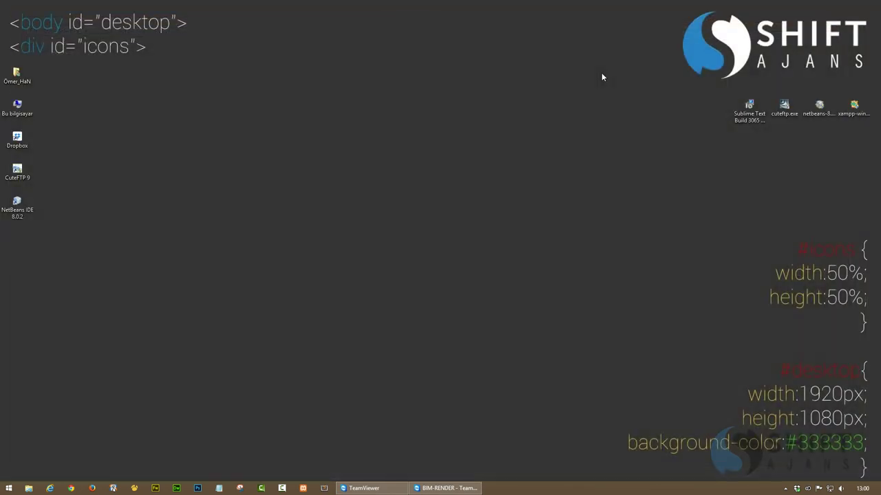
{"action": "left_click", "coordinate": [446, 488]}
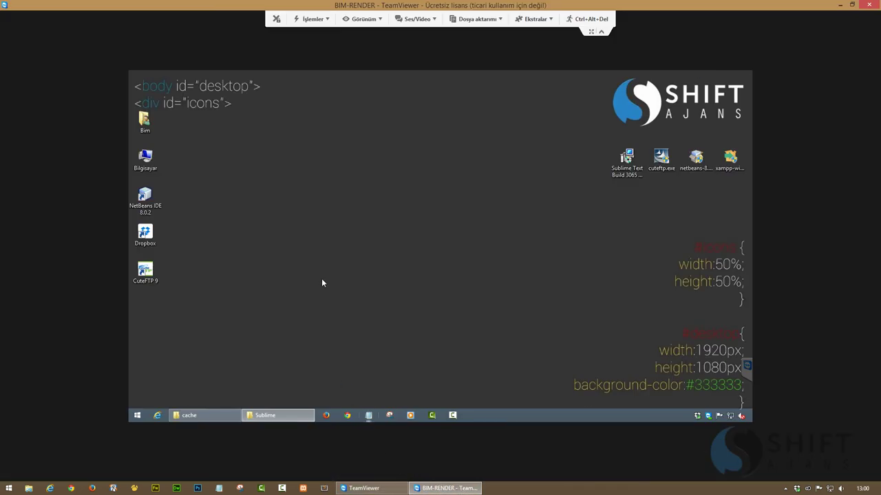
{"action": "left_click", "coordinate": [272, 417]}
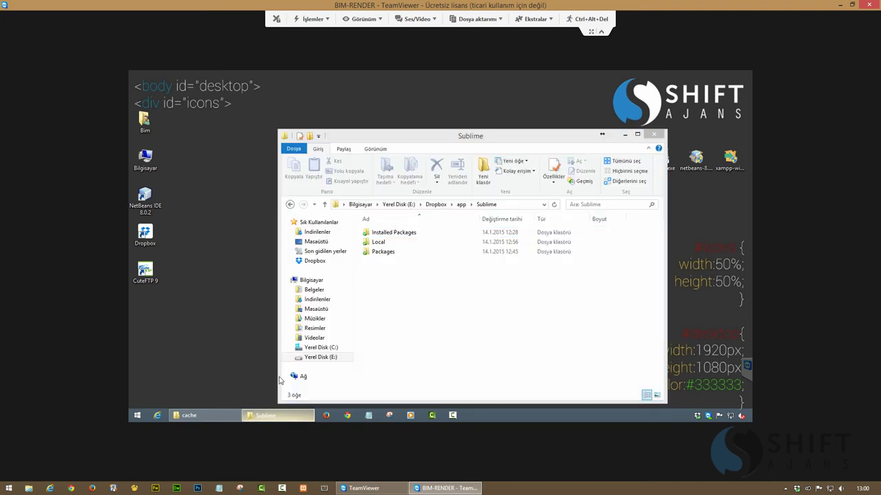
{"action": "key", "text": "super"}
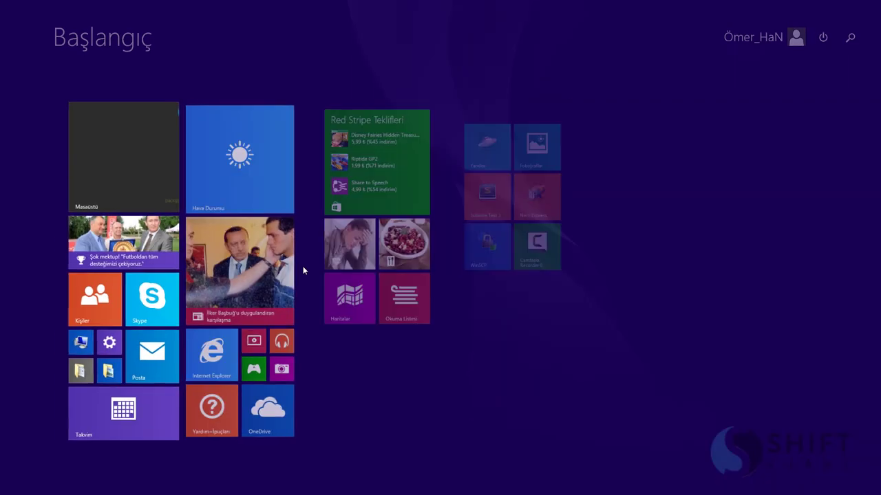
{"action": "left_click", "coordinate": [89, 169]}
Search cmd on the remote Start screen, run Komut İstemi as administrator, and start typing MKLINK
{"action": "left_click", "coordinate": [131, 416]}
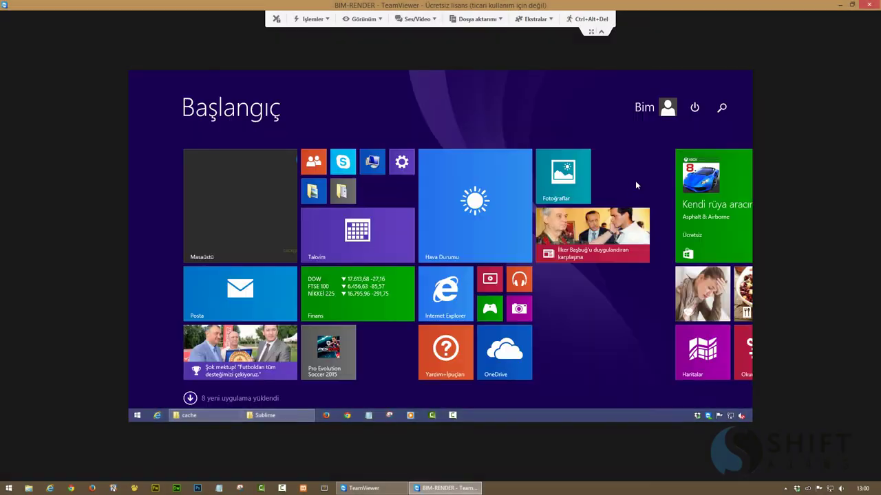
{"action": "left_click", "coordinate": [721, 110]}
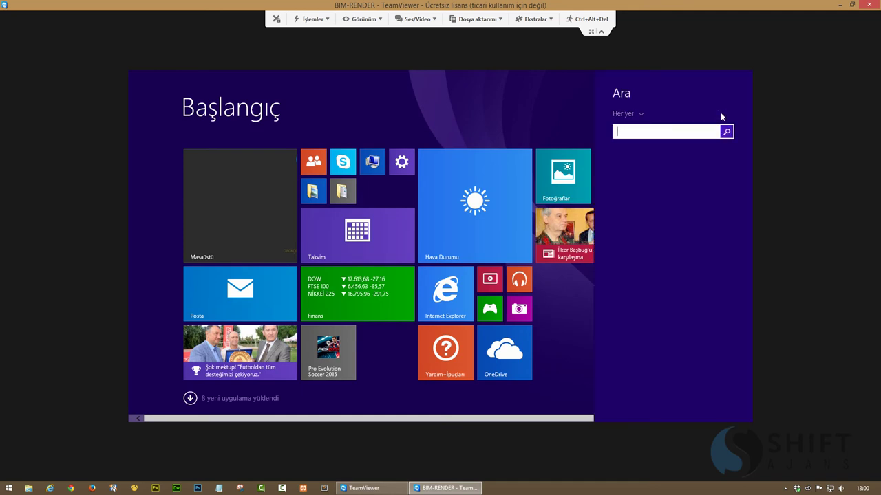
{"action": "type", "text": "cmd"}
{"action": "right_click", "coordinate": [675, 171]}
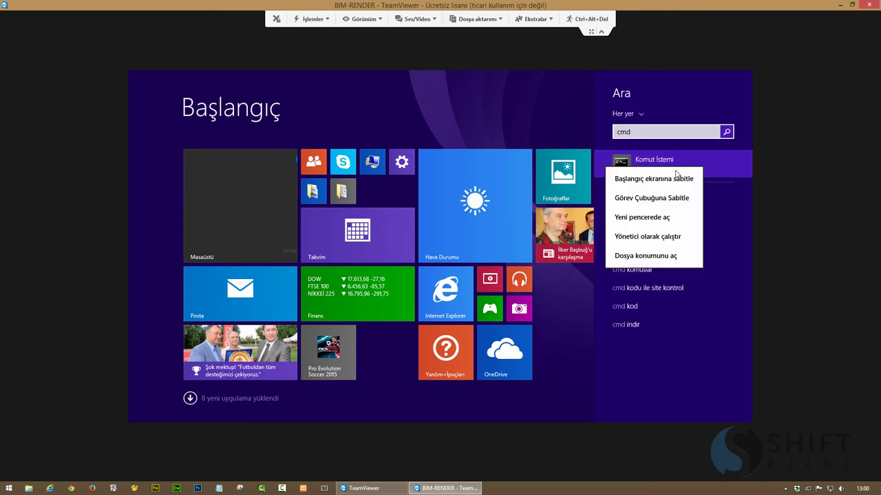
{"action": "left_click", "coordinate": [640, 236]}
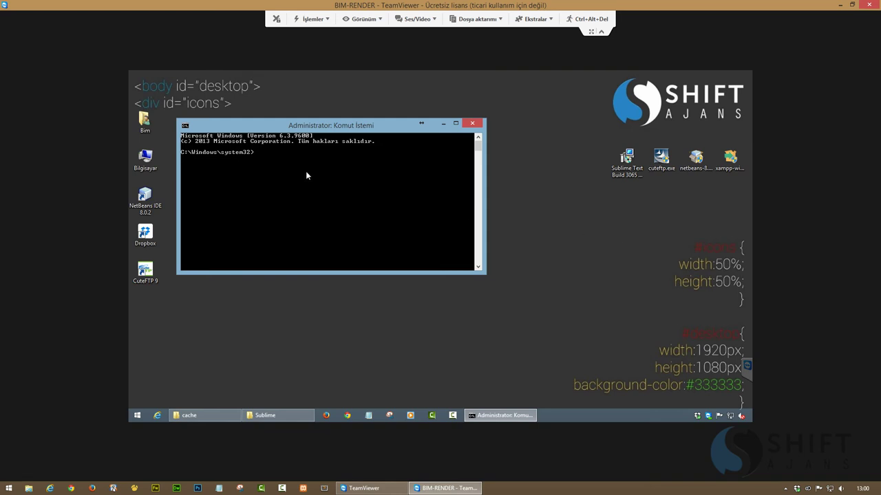
{"action": "type", "text": "MKLINK /D"}
Browse the remote PC from C: through Kullanıcılar\user\AppData\Local to Sublime Text 3 and select its path
{"action": "left_click", "coordinate": [196, 415]}
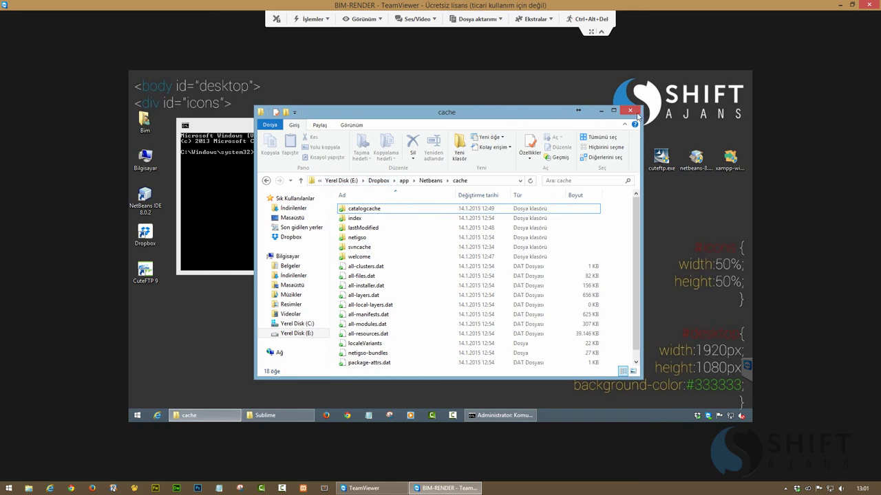
{"action": "left_click", "coordinate": [428, 181]}
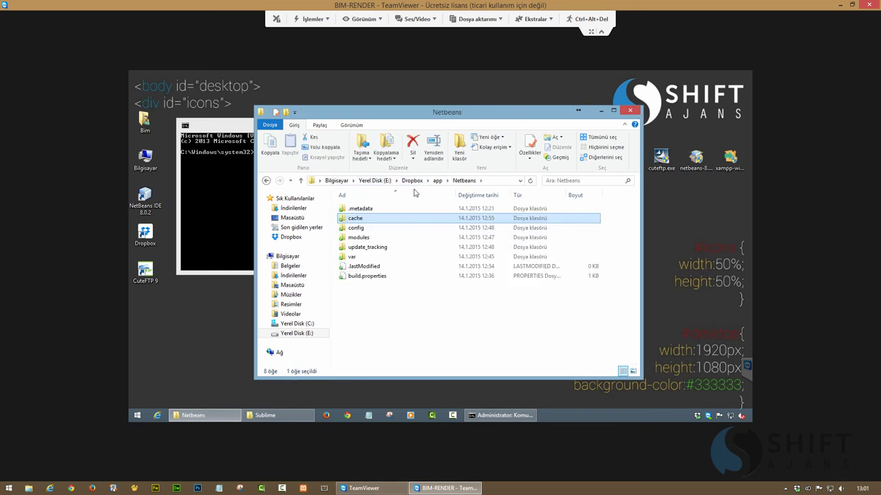
{"action": "double_click", "coordinate": [145, 156]}
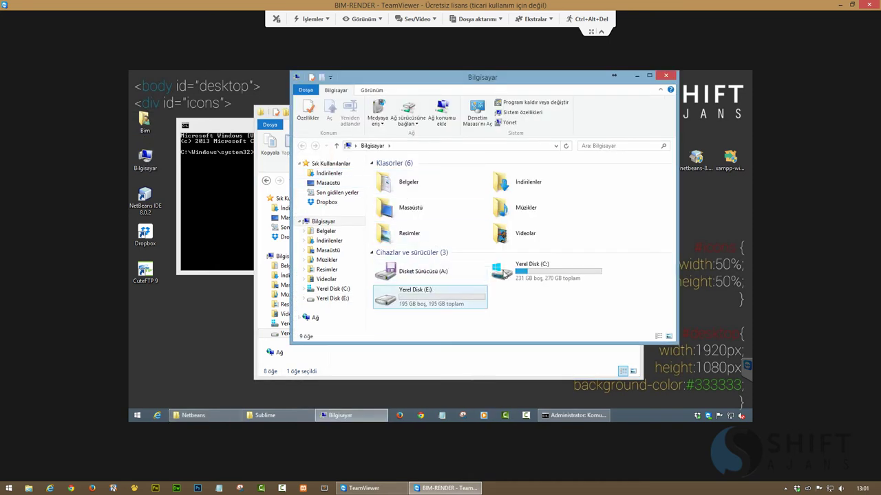
{"action": "double_click", "coordinate": [506, 274]}
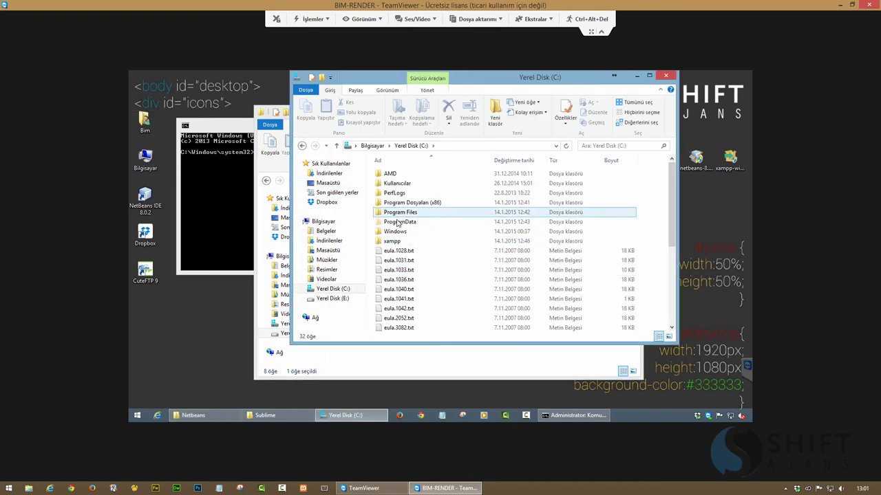
{"action": "double_click", "coordinate": [396, 184]}
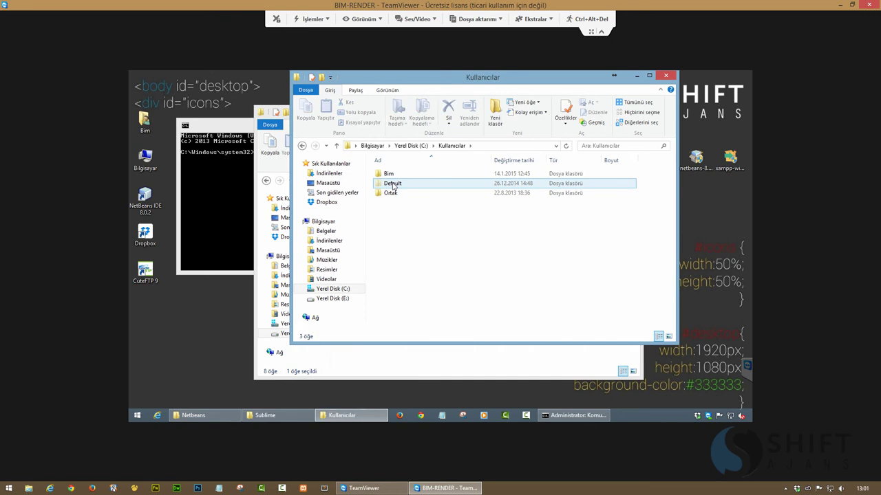
{"action": "double_click", "coordinate": [388, 174]}
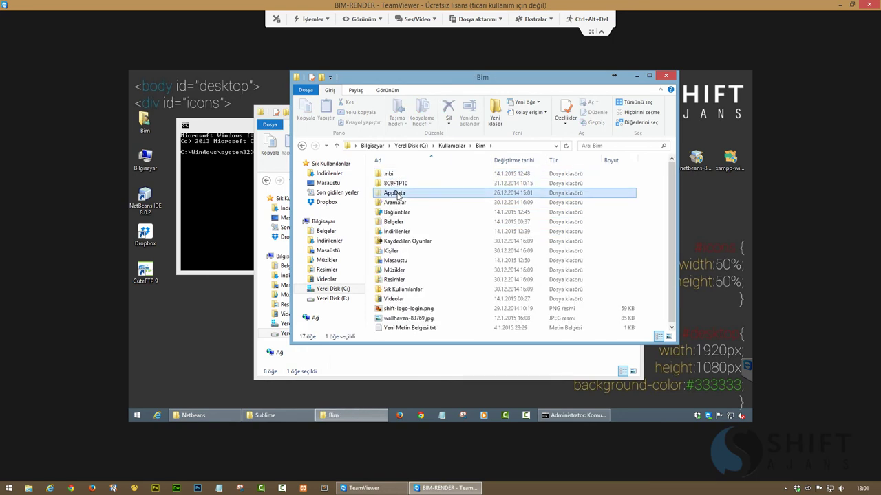
{"action": "double_click", "coordinate": [397, 195]}
{"action": "double_click", "coordinate": [392, 176]}
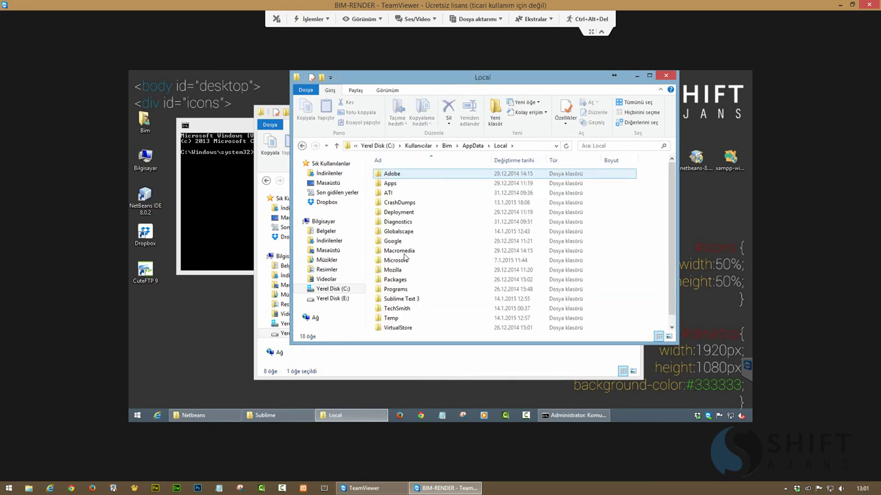
{"action": "double_click", "coordinate": [405, 299]}
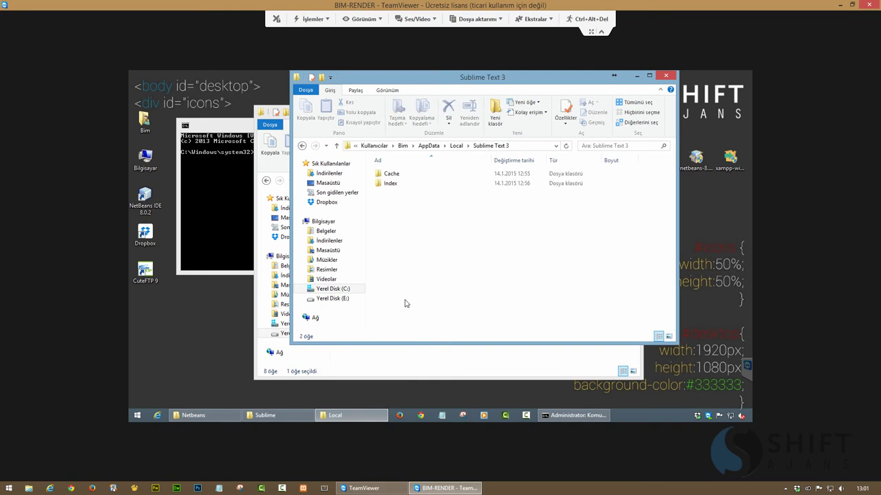
{"action": "left_click", "coordinate": [523, 149]}
{"action": "left_click", "coordinate": [636, 76]}
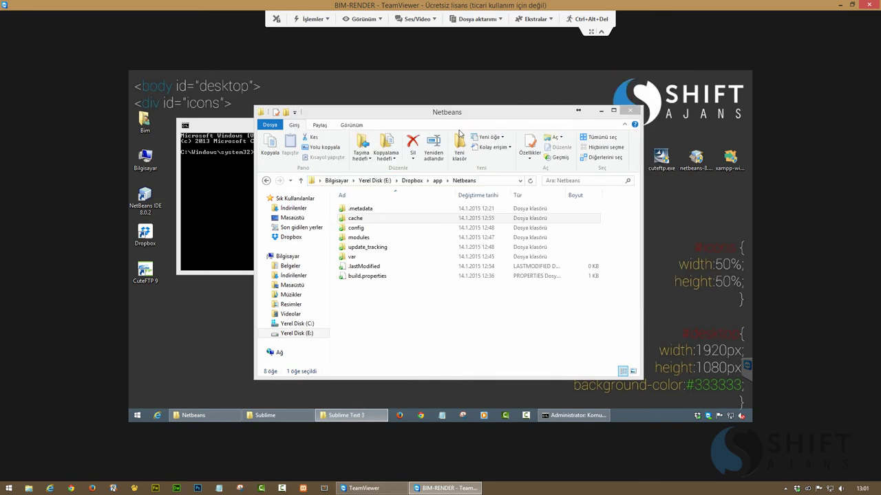
Paste the remote Sublime Text 3 path into the MKLINK /D command with Yapıştır
{"action": "left_click", "coordinate": [235, 131]}
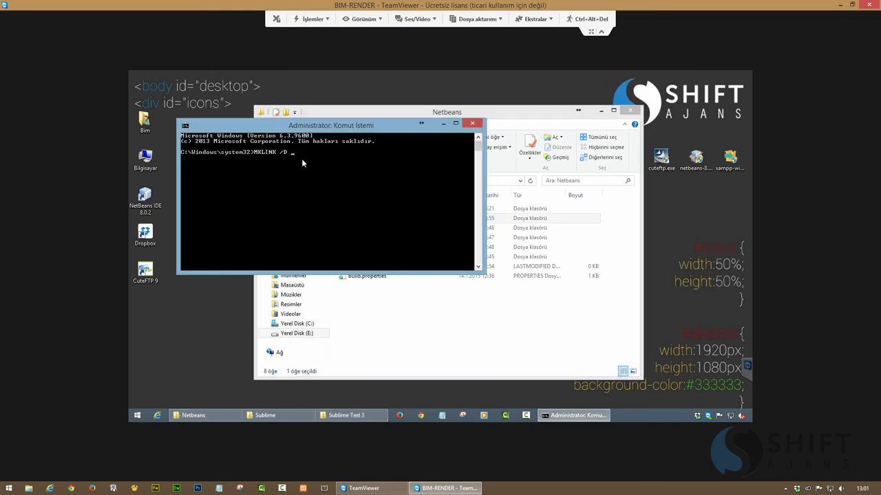
{"action": "right_click", "coordinate": [301, 159]}
{"action": "left_click", "coordinate": [314, 172]}
Open the remote Dropbox app\Sublime folder, refresh its listing, and minimize the window
{"action": "left_click", "coordinate": [195, 416]}
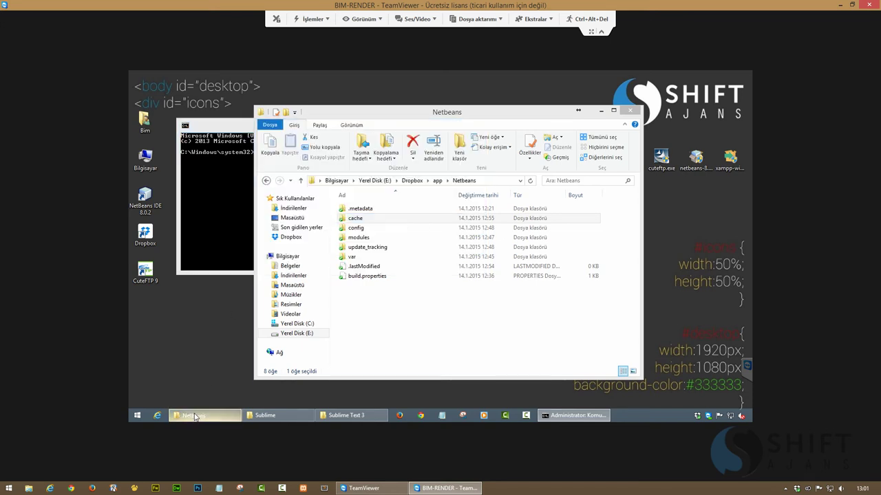
{"action": "left_click", "coordinate": [436, 183]}
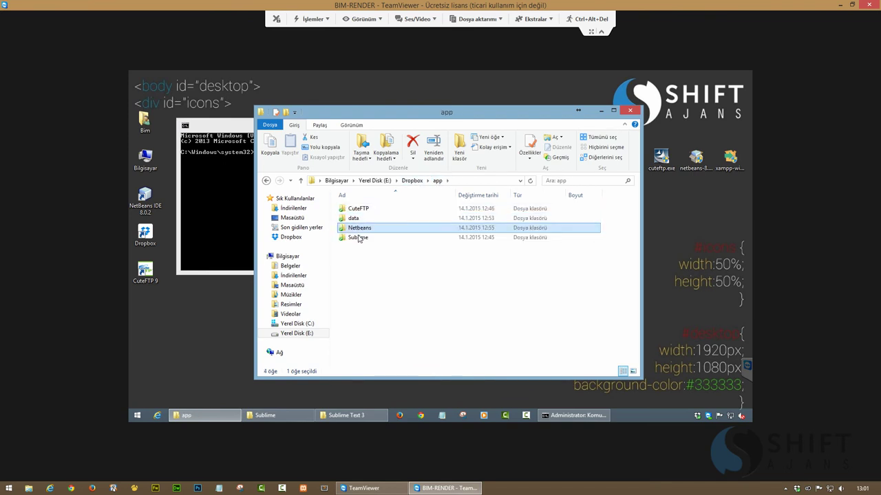
{"action": "double_click", "coordinate": [358, 238]}
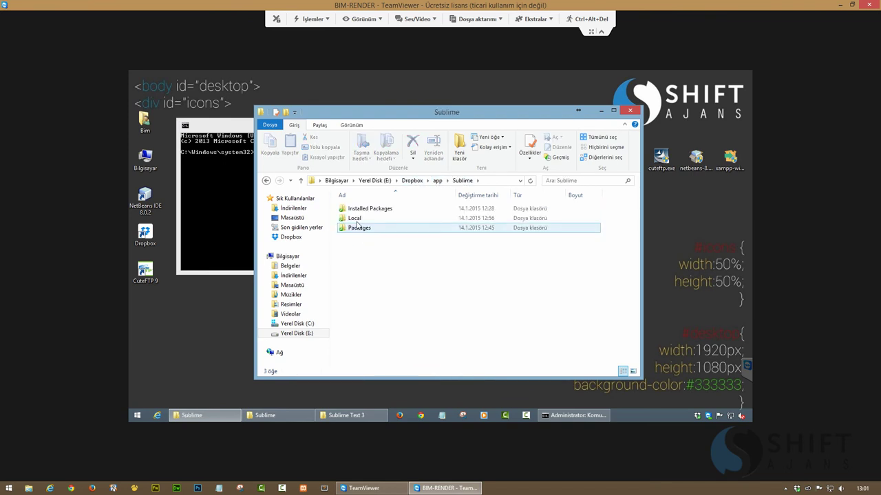
{"action": "left_click", "coordinate": [387, 286]}
{"action": "right_click", "coordinate": [387, 282]}
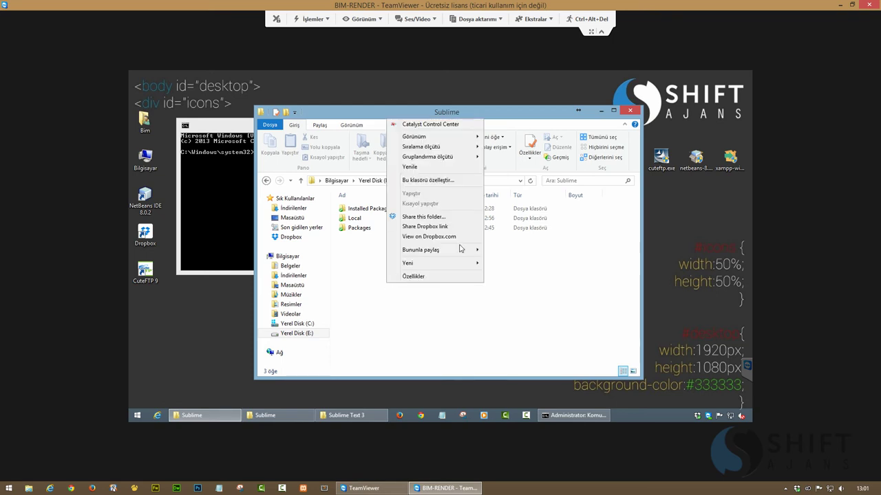
{"action": "left_click", "coordinate": [413, 169]}
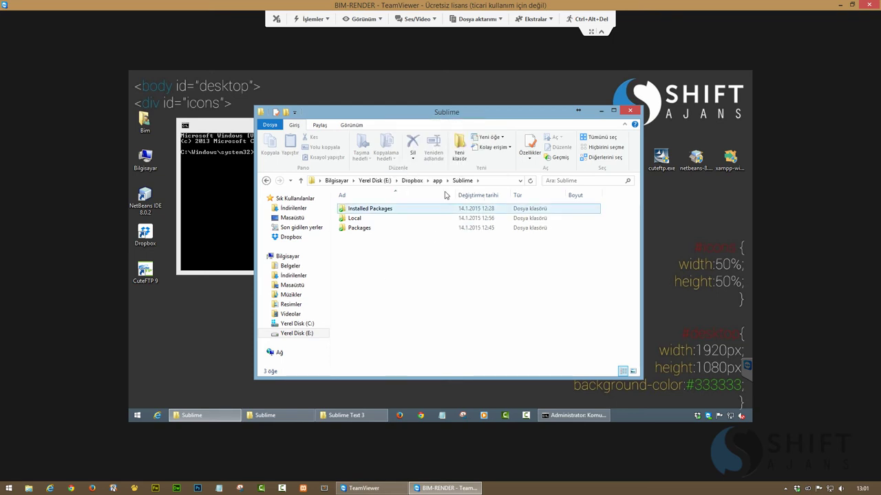
{"action": "left_click", "coordinate": [437, 180]}
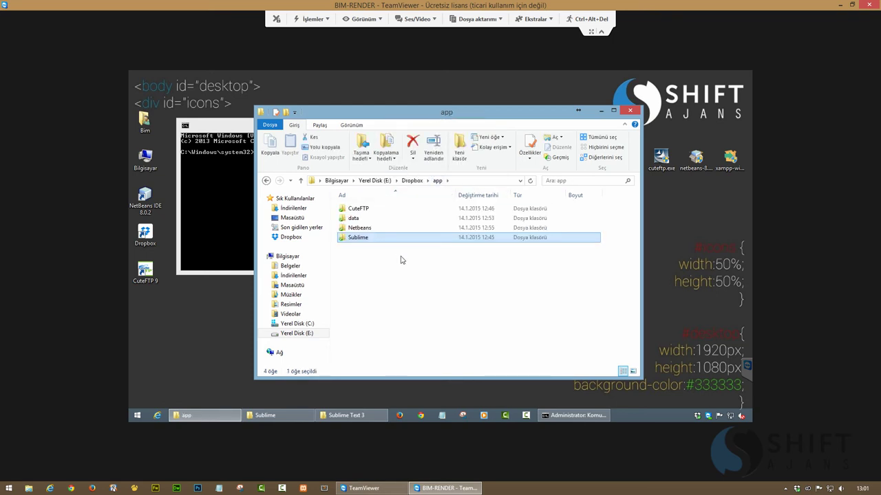
{"action": "double_click", "coordinate": [357, 238]}
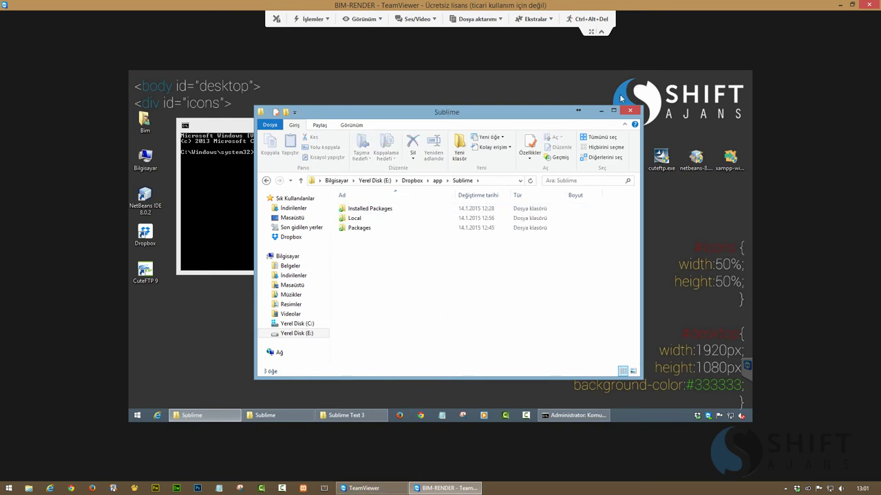
{"action": "left_click", "coordinate": [602, 112]}
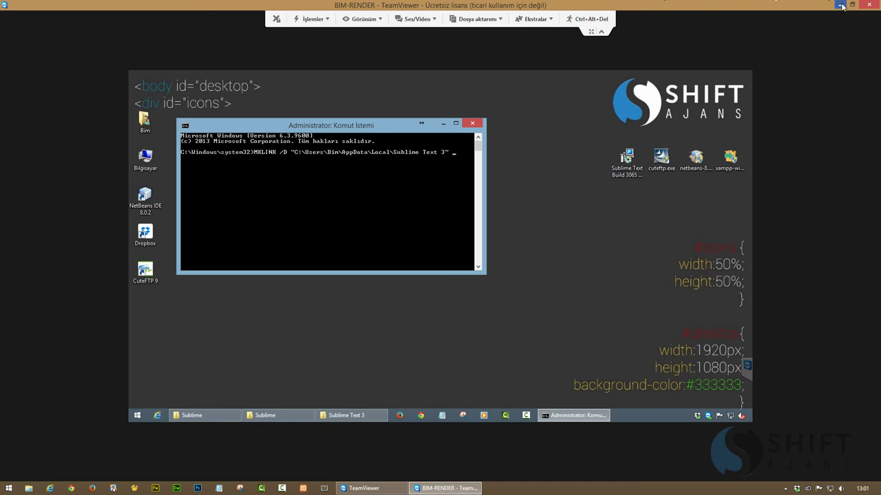
On the local PC, open E:\Dropbox\app\Sublime and check its user folder
{"action": "left_click", "coordinate": [841, 5]}
{"action": "left_click", "coordinate": [28, 489]}
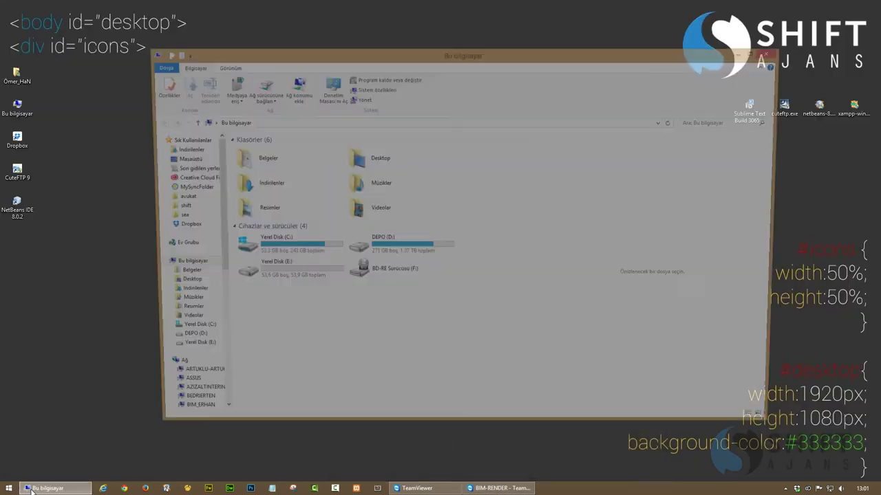
{"action": "double_click", "coordinate": [388, 242]}
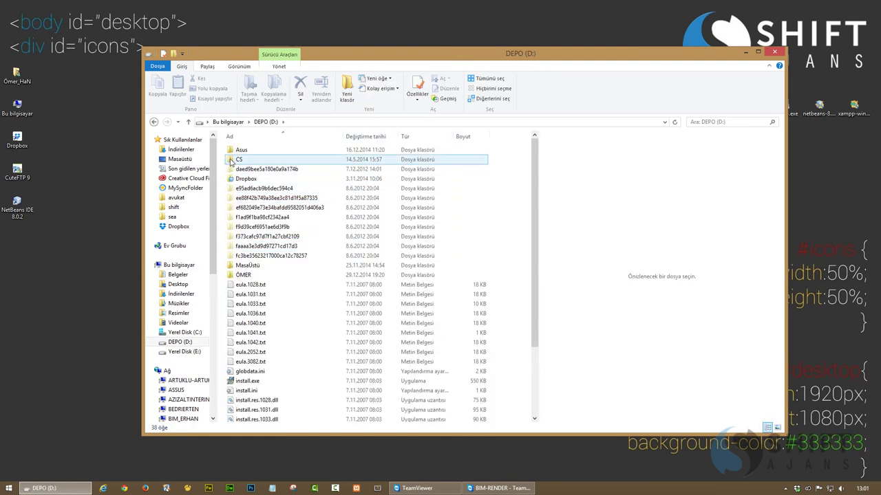
{"action": "left_click", "coordinate": [228, 122]}
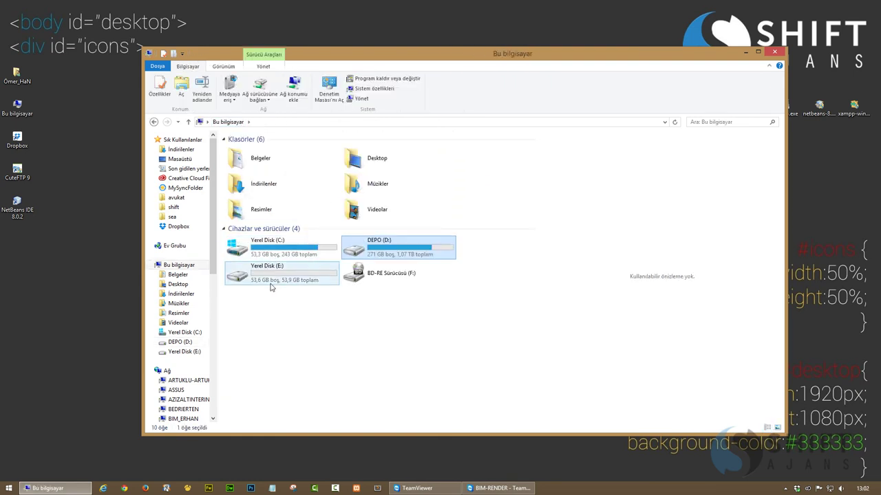
{"action": "double_click", "coordinate": [255, 276]}
{"action": "double_click", "coordinate": [249, 150]}
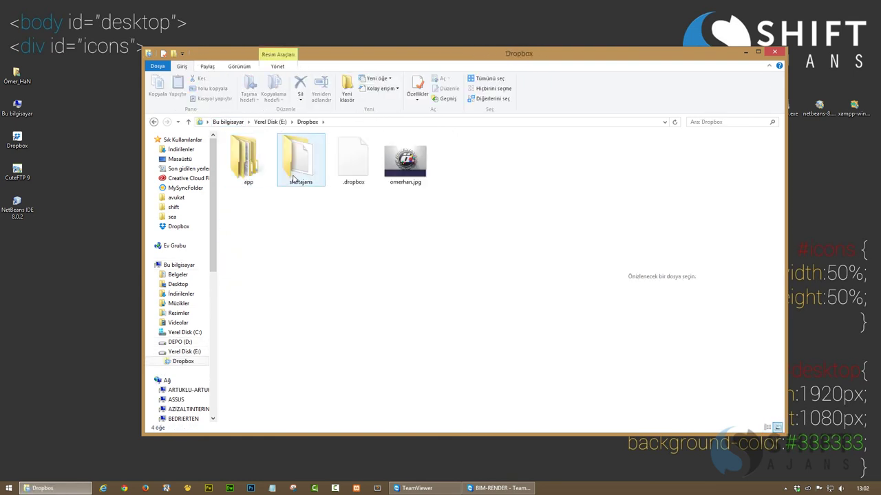
{"action": "double_click", "coordinate": [249, 172]}
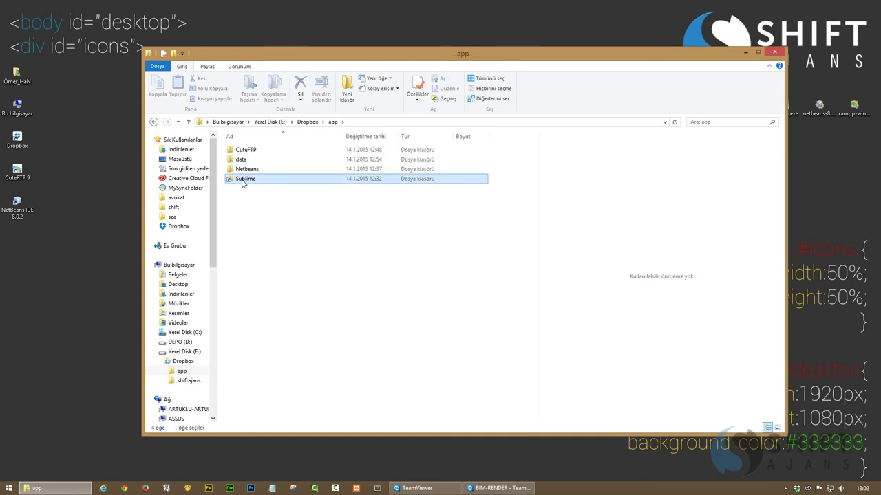
{"action": "double_click", "coordinate": [242, 179]}
{"action": "double_click", "coordinate": [241, 180]}
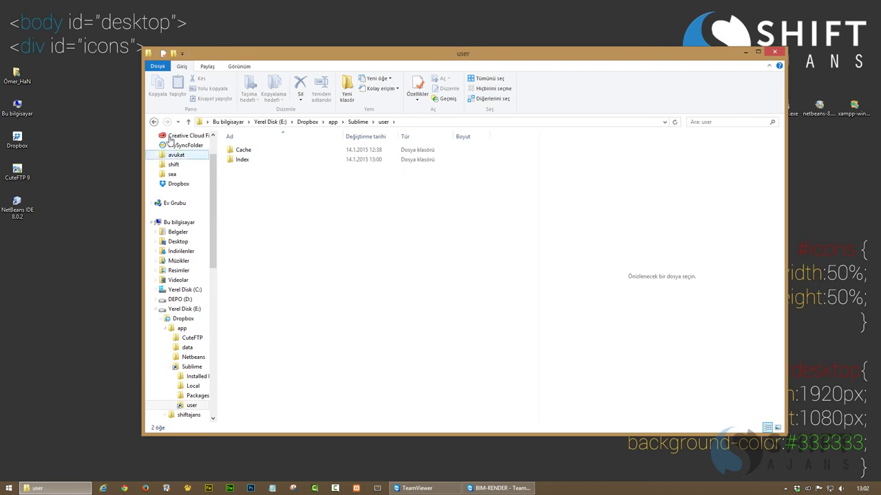
{"action": "left_click", "coordinate": [154, 122]}
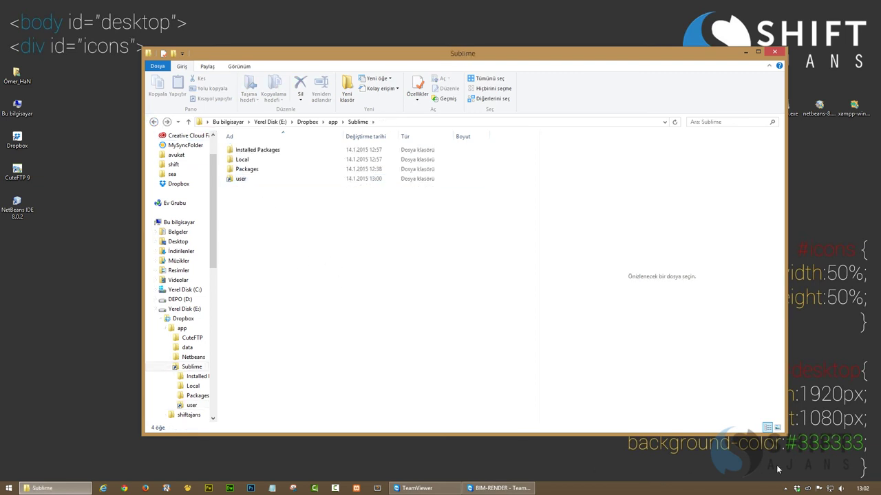
Confirm Dropbox reports Up to date, then return to the BIM-RENDER remote session
{"action": "mouse_move", "coordinate": [797, 489]}
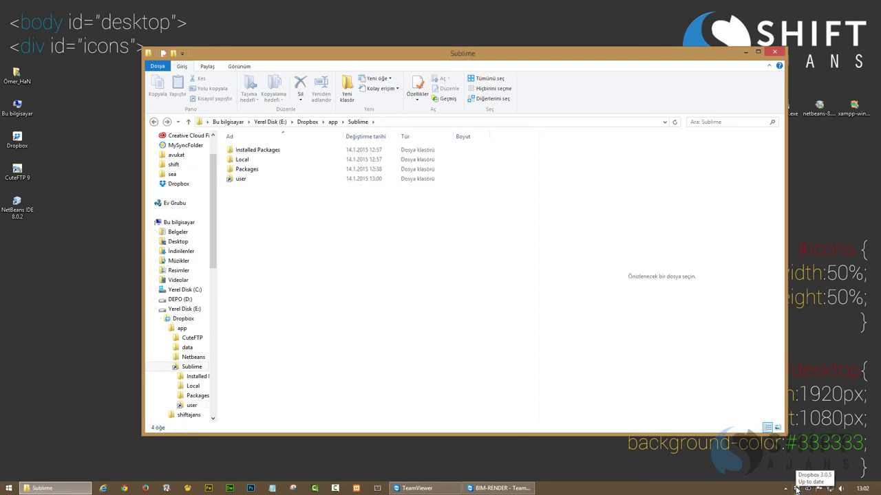
{"action": "left_click", "coordinate": [796, 489]}
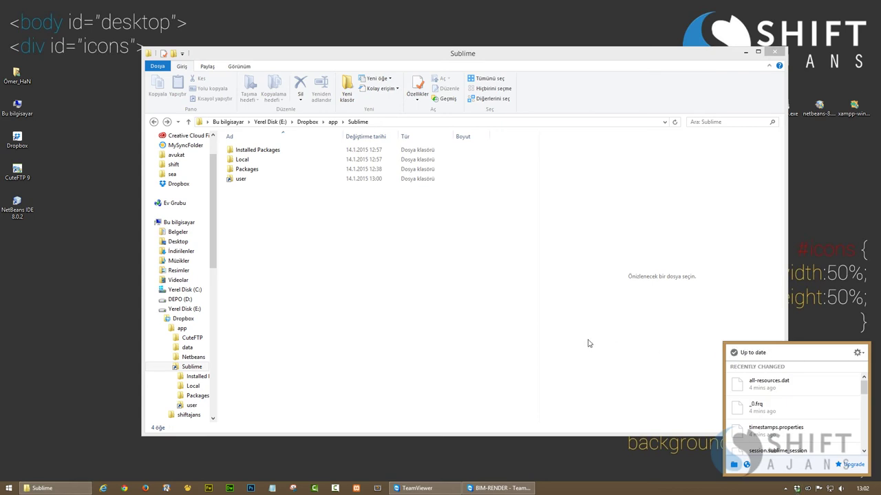
{"action": "left_click", "coordinate": [498, 488]}
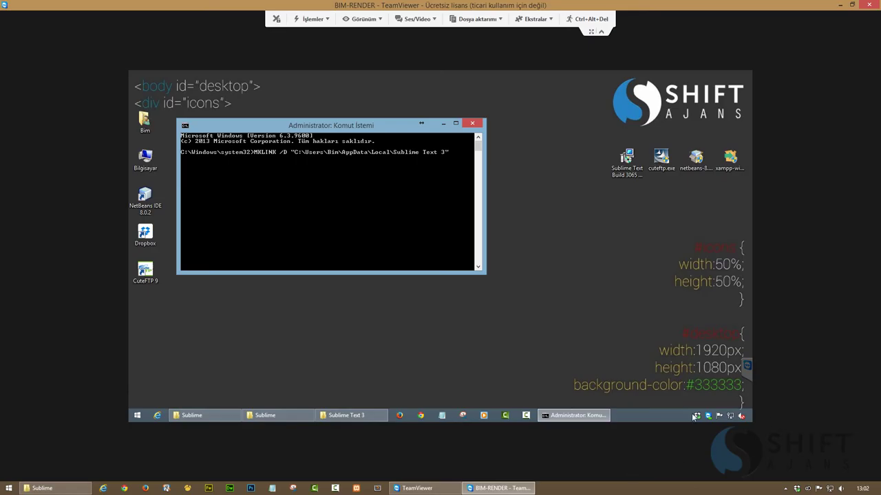
On the remote PC, open E:\Dropbox\app\Sublime and refresh its listing
{"action": "double_click", "coordinate": [144, 160]}
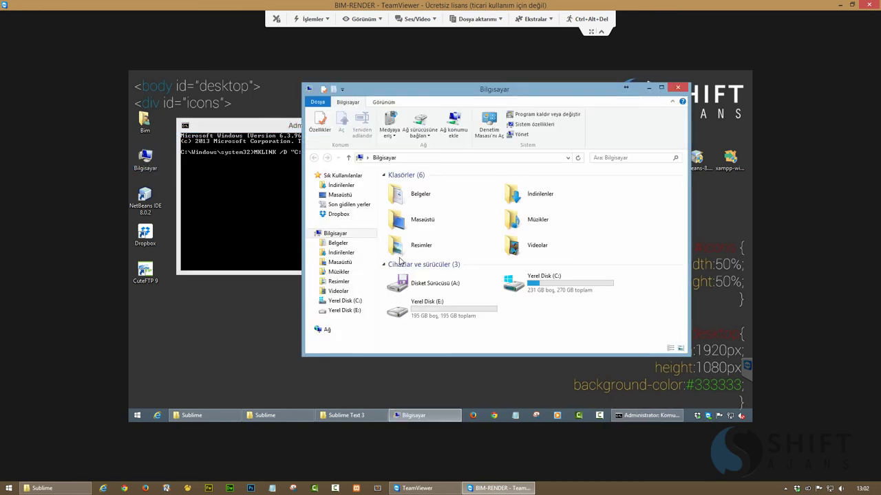
{"action": "left_click", "coordinate": [444, 313]}
{"action": "double_click", "coordinate": [443, 314]}
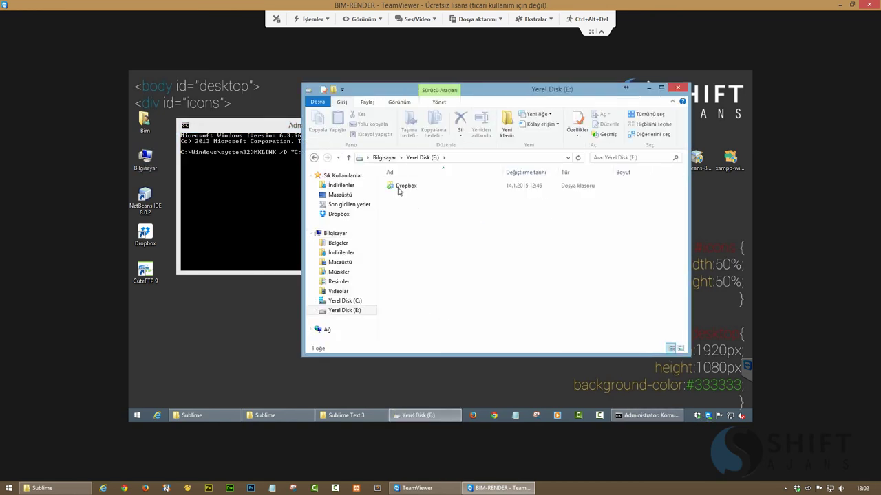
{"action": "double_click", "coordinate": [399, 187]}
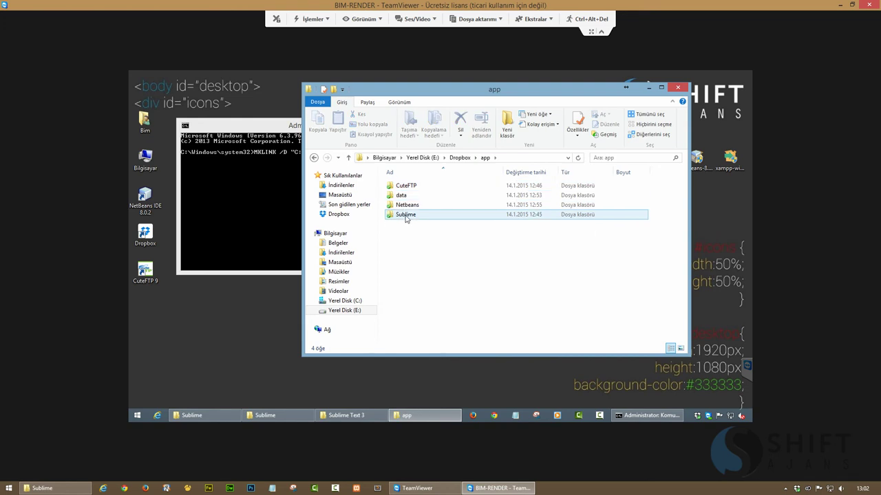
{"action": "double_click", "coordinate": [405, 214]}
{"action": "right_click", "coordinate": [417, 226]}
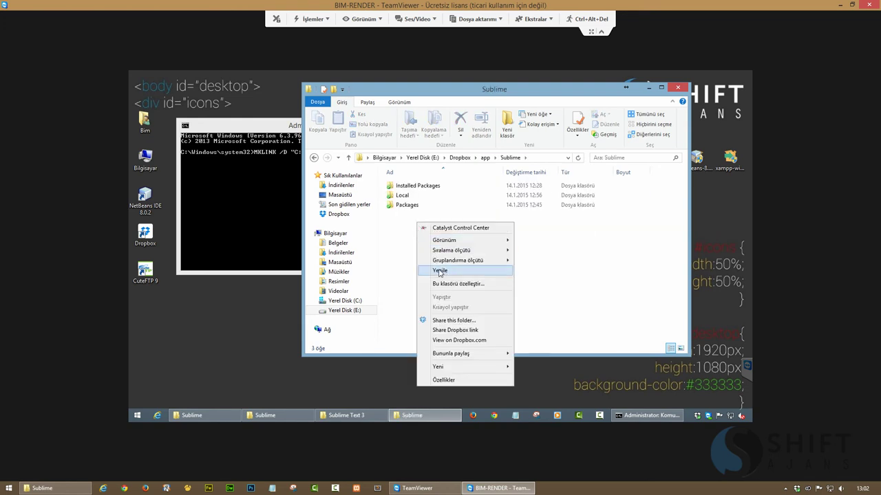
{"action": "left_click", "coordinate": [442, 272]}
{"action": "right_click", "coordinate": [406, 235]}
{"action": "left_click", "coordinate": [431, 282]}
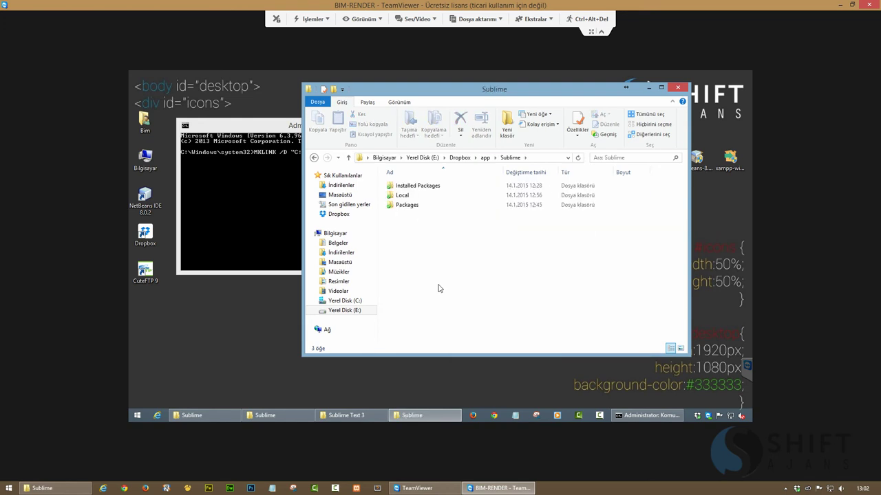
Check the local user folder, then close the local and remote Explorer windows
{"action": "left_click", "coordinate": [70, 491]}
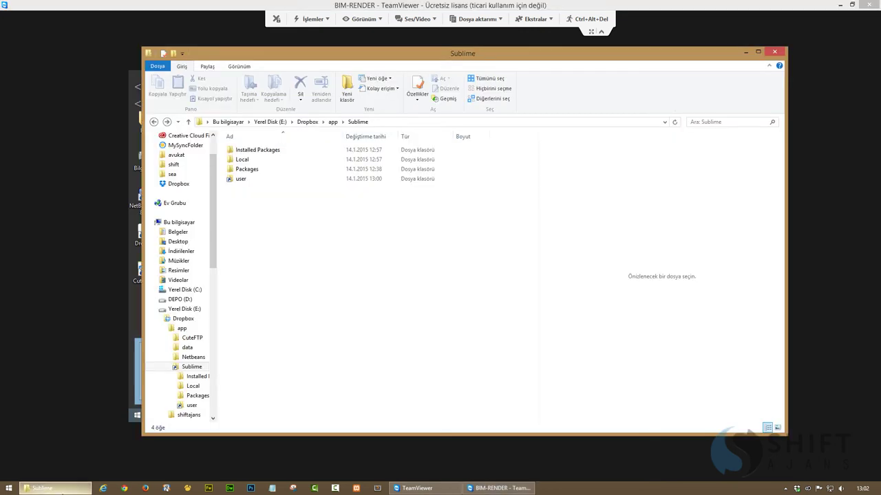
{"action": "double_click", "coordinate": [240, 182]}
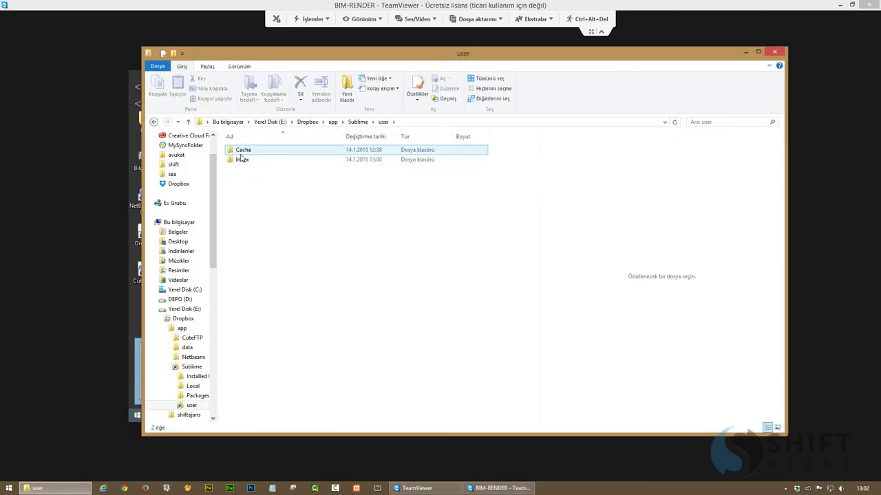
{"action": "left_click", "coordinate": [774, 54]}
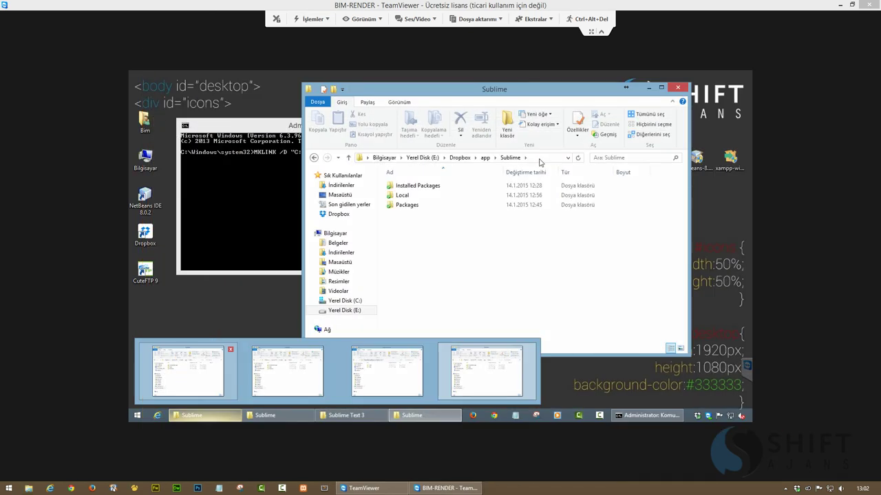
{"action": "left_click", "coordinate": [679, 88]}
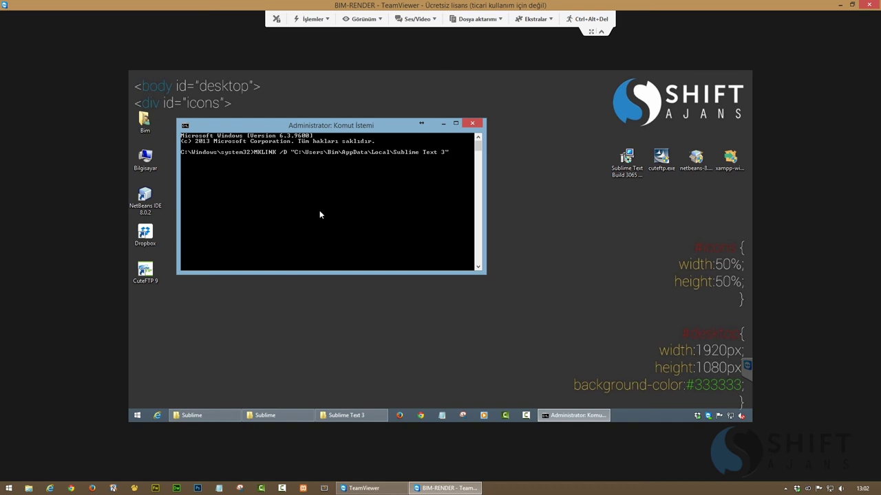
Run MKLINK with the copied E:\Dropbox\app\Sublime path plus \user as the link
{"action": "left_click", "coordinate": [189, 414]}
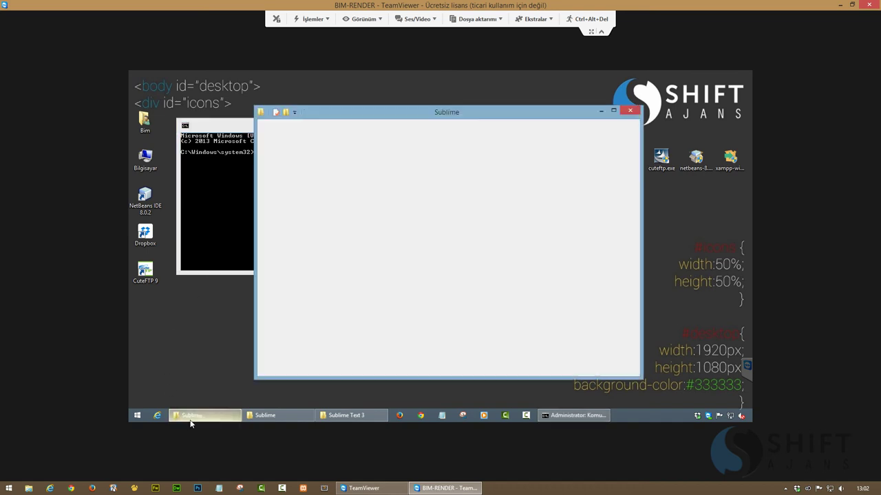
{"action": "left_click", "coordinate": [488, 184]}
{"action": "key", "text": "ctrl+c"}
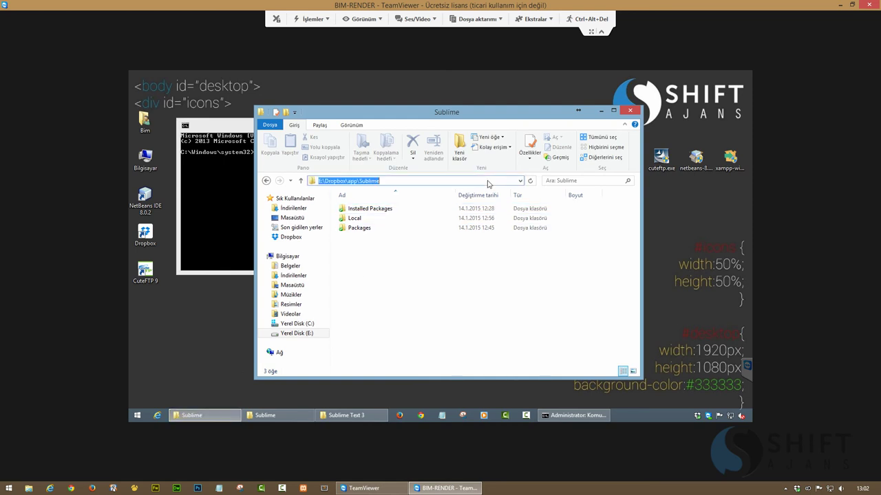
{"action": "left_click", "coordinate": [196, 415]}
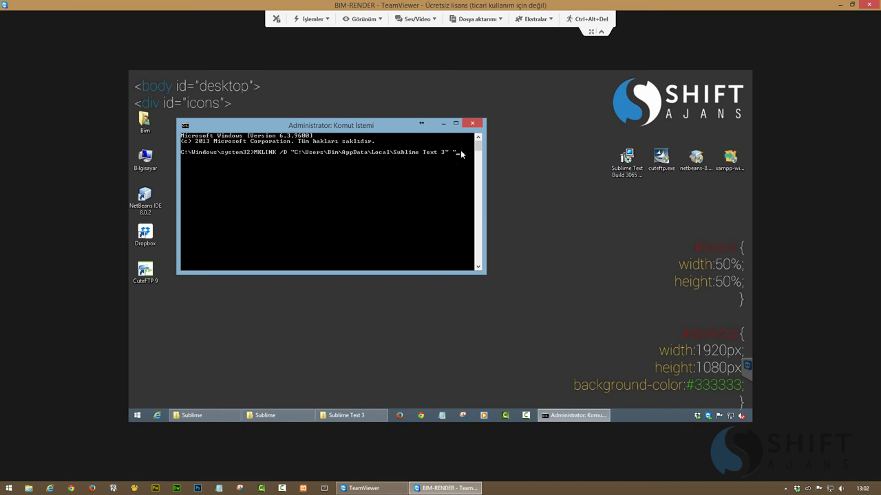
{"action": "right_click", "coordinate": [460, 151]}
{"action": "left_click", "coordinate": [485, 177]}
{"action": "type", "text": "\\user\""}
{"action": "key", "text": "Return"}
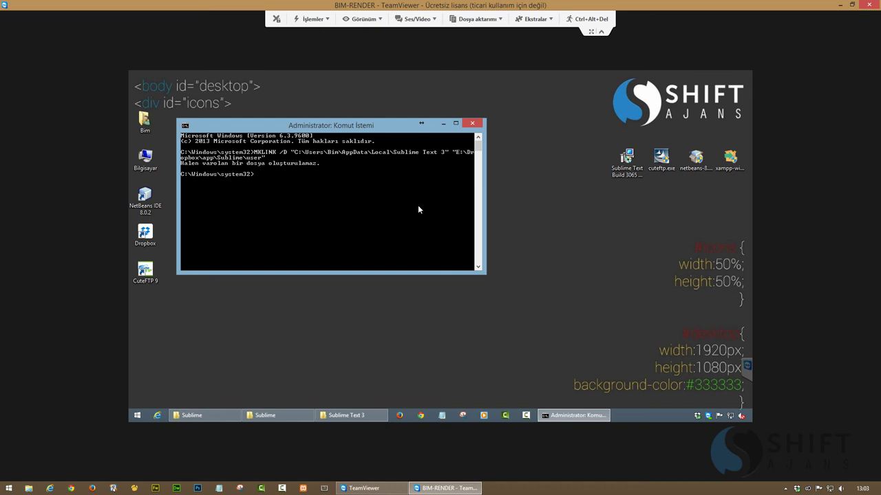
After the 'already exists' error, recall the command and delete its first path
{"action": "key", "text": "Up"}
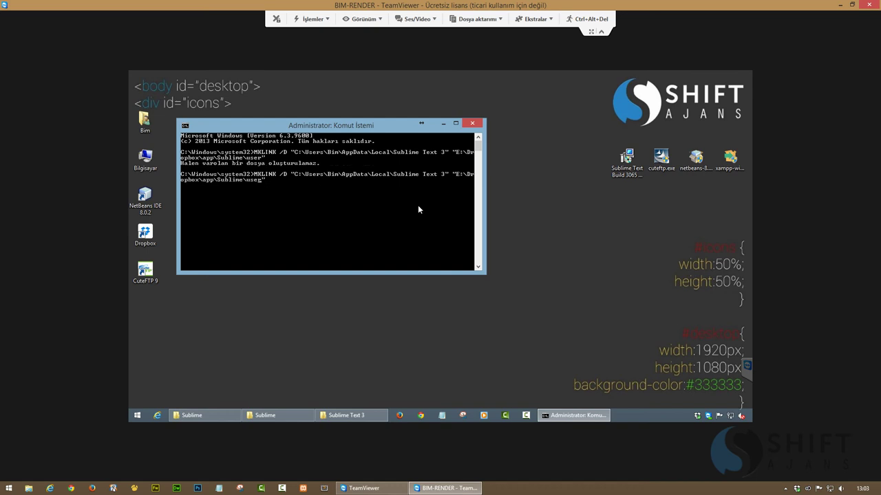
{"action": "key", "text": "Left"}
{"action": "key", "text": "Left"}
{"action": "key", "text": "Left"}
{"action": "key", "text": "Left"}
{"action": "key", "text": "Left"}
{"action": "key", "text": "Left"}
{"action": "key", "text": "Left"}
{"action": "key", "text": "Left"}
{"action": "key", "text": "BackSpace"}
{"action": "key", "text": "BackSpace"}
{"action": "key", "text": "BackSpace"}
{"action": "key", "text": "BackSpace"}
{"action": "key", "text": "BackSpace"}
{"action": "key", "text": "BackSpace"}
{"action": "key", "text": "BackSpace"}
{"action": "key", "text": "BackSpace"}
{"action": "key", "text": "BackSpace"}
{"action": "key", "text": "BackSpace"}
{"action": "key", "text": "BackSpace"}
{"action": "key", "text": "BackSpace"}
{"action": "key", "text": "BackSpace"}
{"action": "key", "text": "BackSpace"}
{"action": "key", "text": "BackSpace"}
{"action": "key", "text": "BackSpace"}
{"action": "key", "text": "BackSpace"}
{"action": "key", "text": "BackSpace"}
{"action": "key", "text": "BackSpace"}
{"action": "key", "text": "BackSpace"}
{"action": "key", "text": "BackSpace"}
{"action": "key", "text": "BackSpace"}
{"action": "key", "text": "BackSpace"}
{"action": "key", "text": "BackSpace"}
{"action": "key", "text": "BackSpace"}
{"action": "key", "text": "BackSpace"}
{"action": "key", "text": "BackSpace"}
{"action": "key", "text": "BackSpace"}
{"action": "key", "text": "BackSpace"}
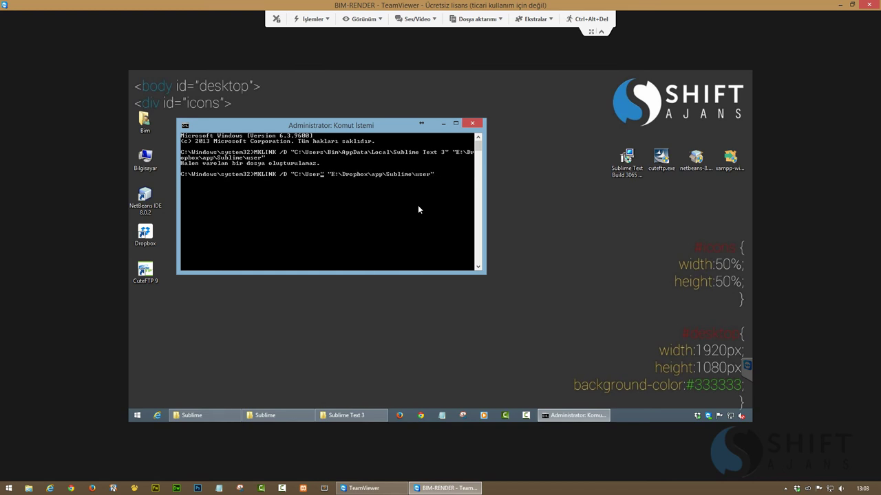
{"action": "key", "text": "BackSpace"}
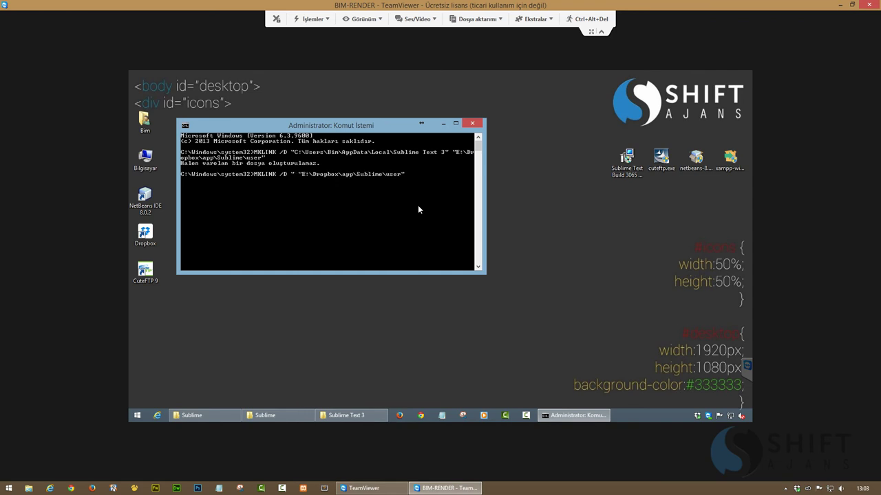
{"action": "key", "text": "Delete"}
{"action": "key", "text": "Delete"}
{"action": "key", "text": "Right"}
{"action": "key", "text": "Right"}
{"action": "key", "text": "Right"}
{"action": "key", "text": "Right"}
{"action": "key", "text": "Right"}
{"action": "key", "text": "Right"}
{"action": "key", "text": "Right"}
{"action": "key", "text": "Right"}
{"action": "key", "text": "Right"}
{"action": "key", "text": "Right"}
{"action": "key", "text": "Right"}
{"action": "key", "text": "Right"}
{"action": "key", "text": "Right"}
{"action": "key", "text": "Right"}
{"action": "key", "text": "Right"}
{"action": "key", "text": "Right"}
{"action": "key", "text": "Right"}
{"action": "key", "text": "Right"}
{"action": "key", "text": "Right"}
{"action": "key", "text": "Right"}
{"action": "key", "text": "BackSpace"}
{"action": "key", "text": "BackSpace"}
{"action": "key", "text": "BackSpace"}
Add the AppData Local Sublime Text 3 path as the second argument and run MKLINK
{"action": "left_click", "coordinate": [341, 415]}
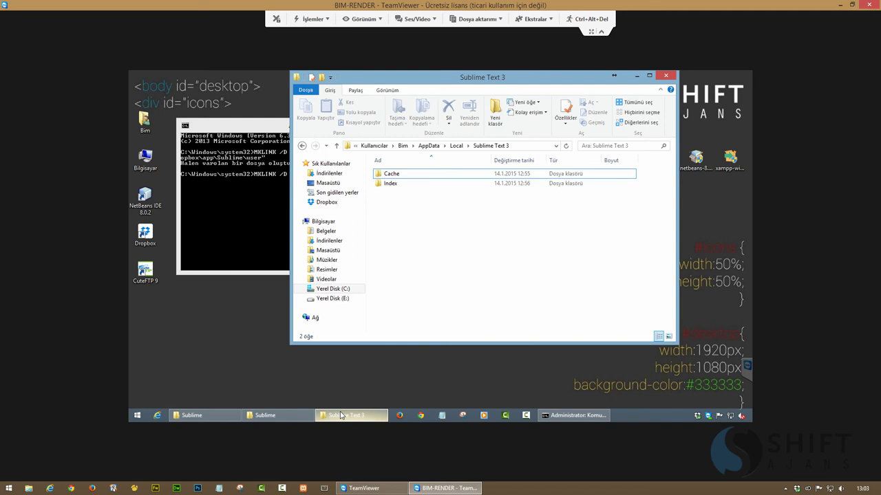
{"action": "left_click", "coordinate": [528, 147]}
{"action": "key", "text": "ctrl+c"}
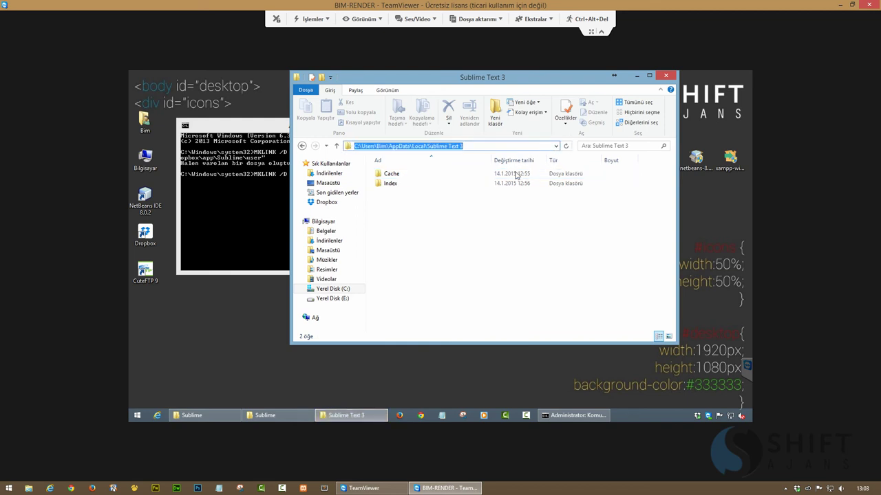
{"action": "left_click", "coordinate": [344, 416]}
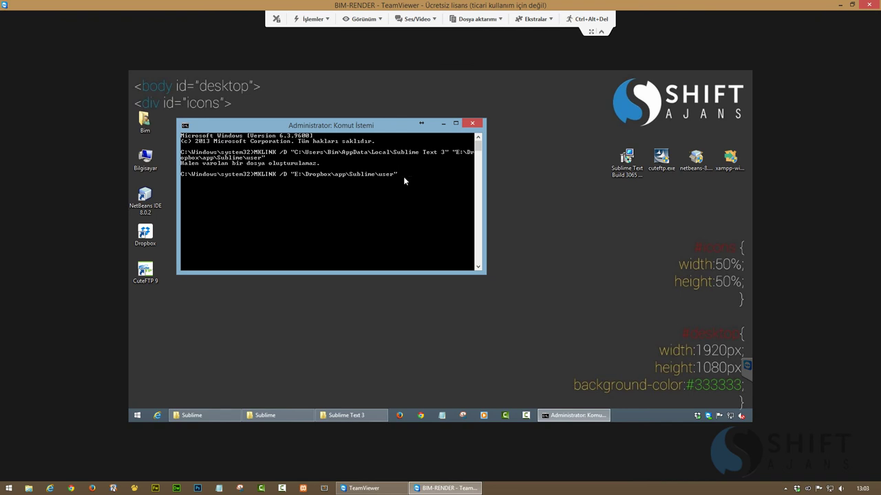
{"action": "right_click", "coordinate": [403, 176]}
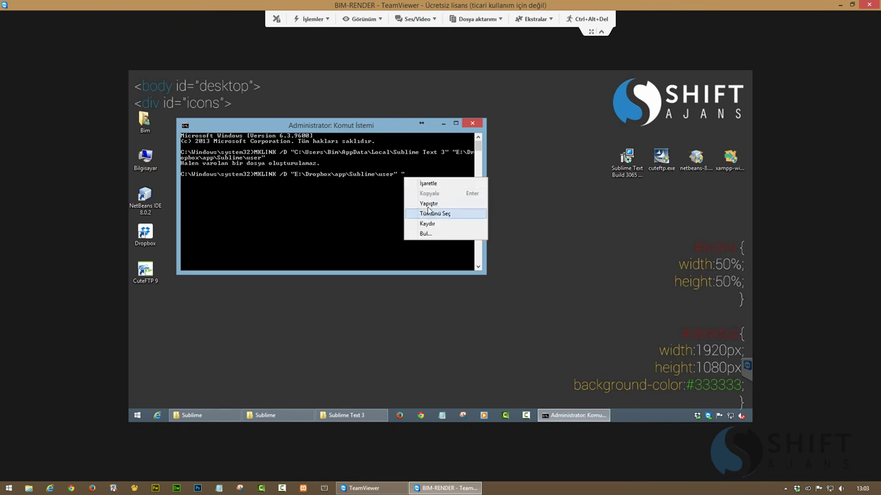
{"action": "left_click", "coordinate": [427, 205]}
{"action": "key", "text": "Return"}
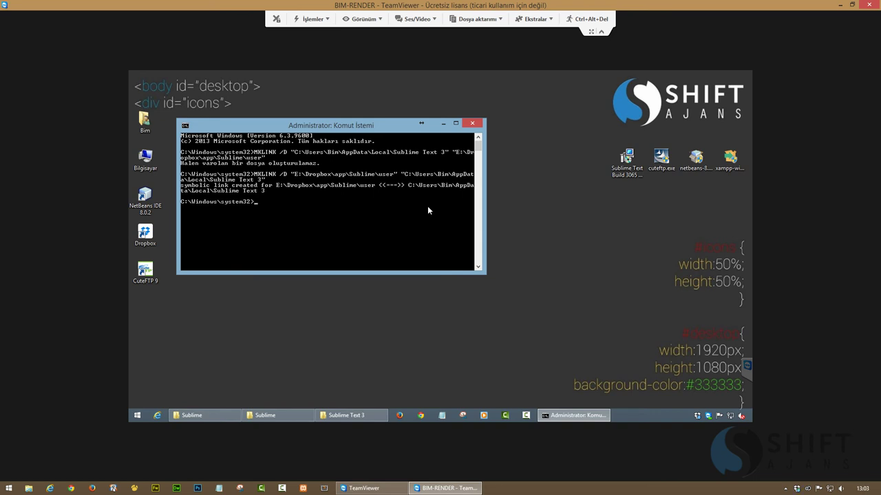
Refresh the Sublime Text 3 folder and reopen it from AppData Local
{"action": "left_click", "coordinate": [344, 416]}
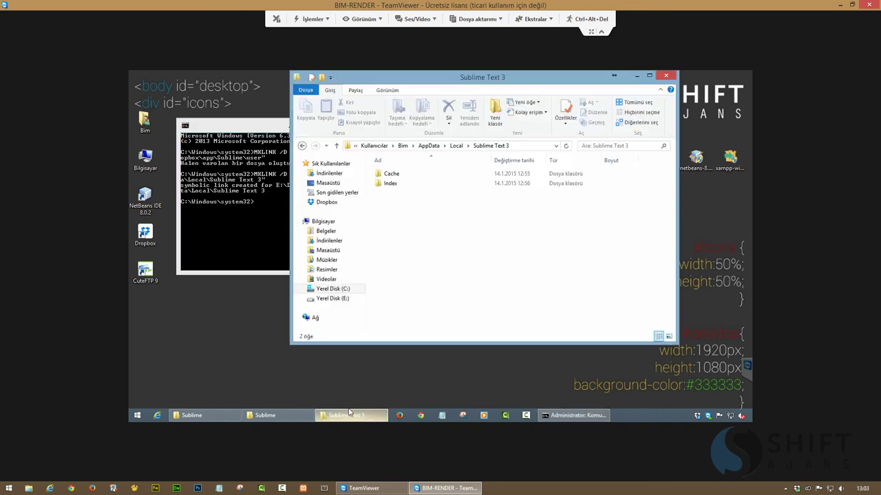
{"action": "right_click", "coordinate": [427, 225]}
{"action": "left_click", "coordinate": [443, 243]}
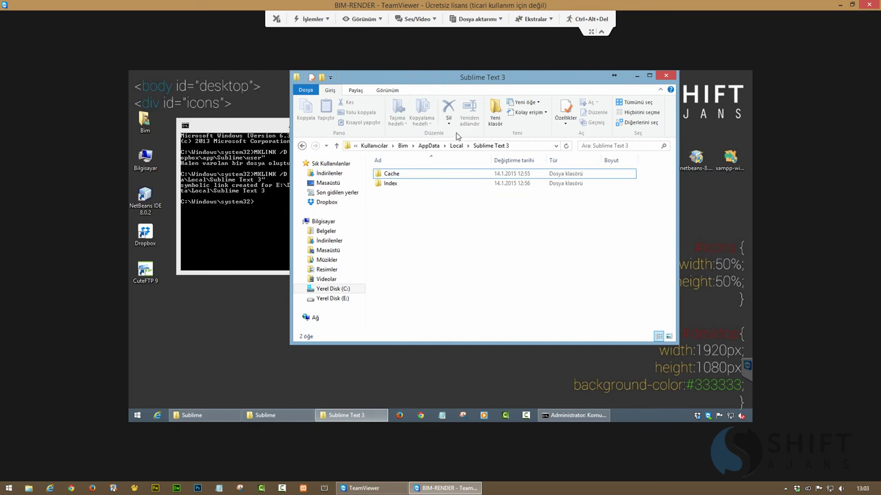
{"action": "left_click", "coordinate": [456, 146]}
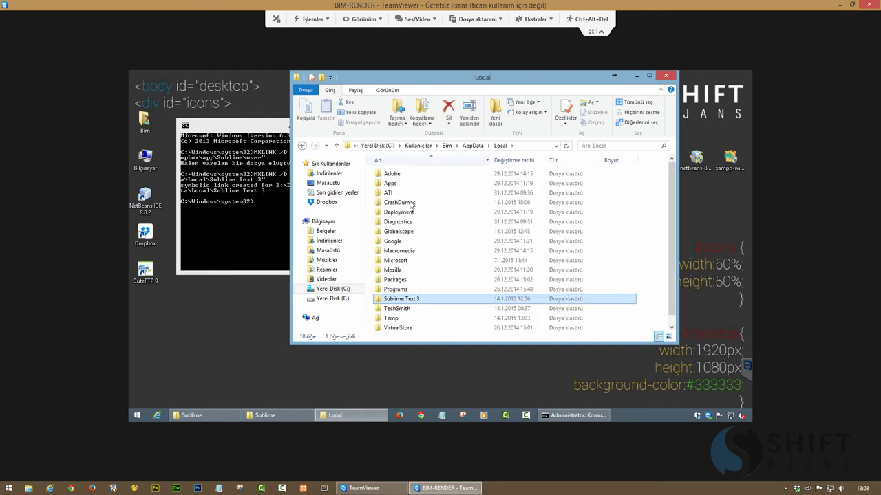
{"action": "double_click", "coordinate": [390, 300]}
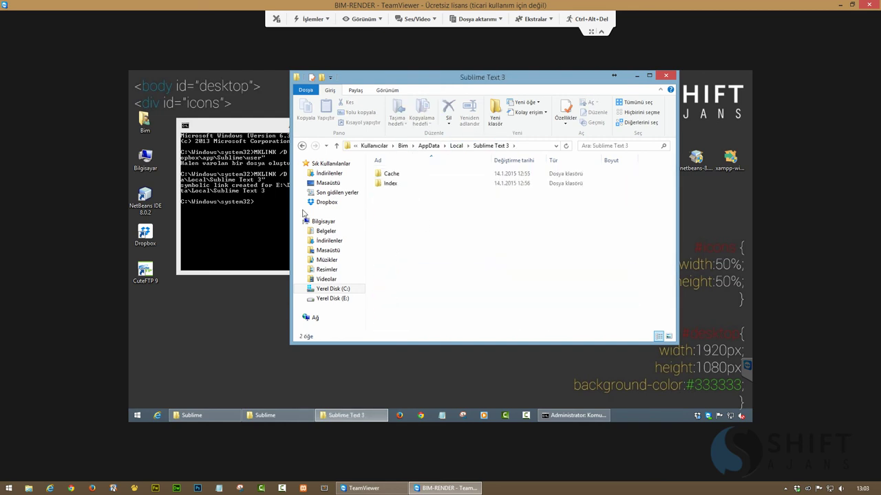
Close the command prompt with exit and close the Sublime Text 3 folder window
{"action": "left_click", "coordinate": [252, 220]}
{"action": "type", "text": "exi"}
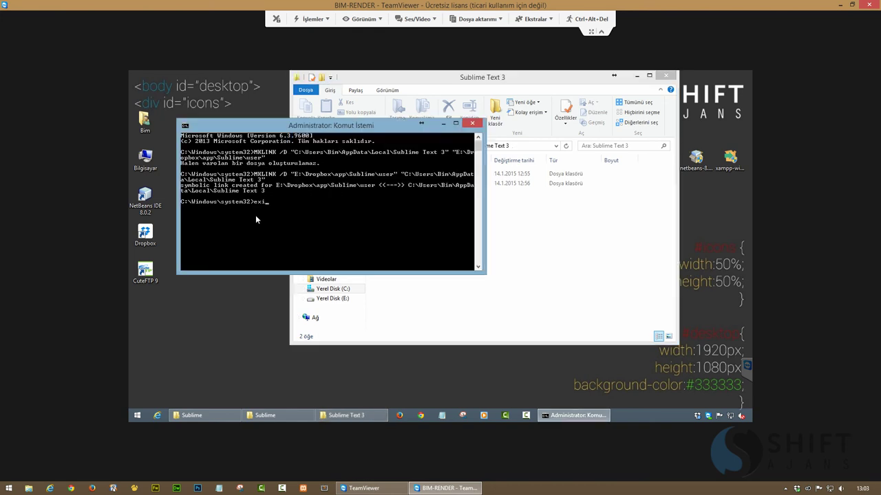
{"action": "type", "text": "t"}
{"action": "key", "text": "Return"}
{"action": "double_click", "coordinate": [297, 77]}
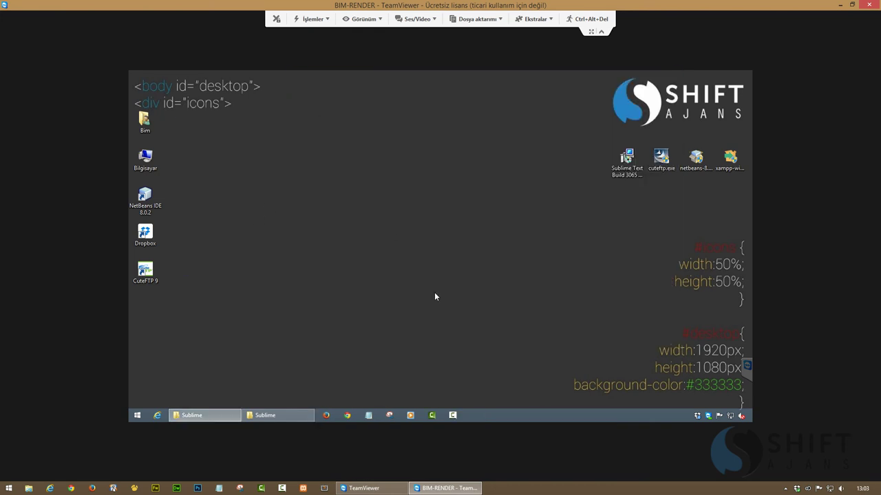
Open the new user link in Dropbox app\Sublime to see Cache and Index, then switch windows
{"action": "mouse_move", "coordinate": [698, 418]}
{"action": "mouse_move", "coordinate": [797, 490]}
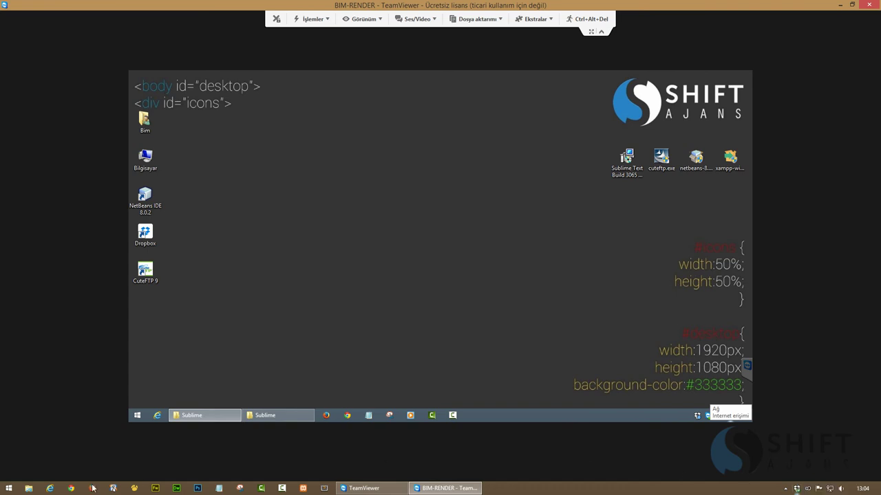
{"action": "left_click", "coordinate": [283, 415]}
{"action": "double_click", "coordinate": [376, 263]}
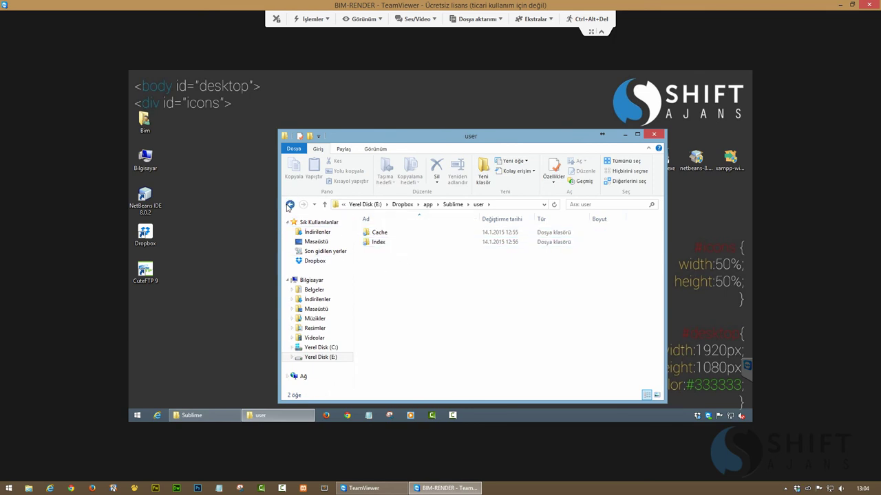
{"action": "left_click", "coordinate": [290, 205]}
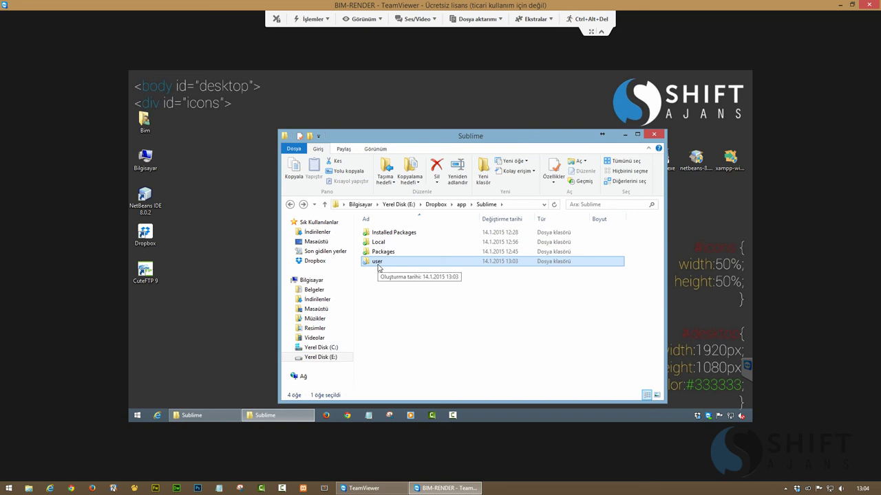
{"action": "left_click", "coordinate": [199, 416]}
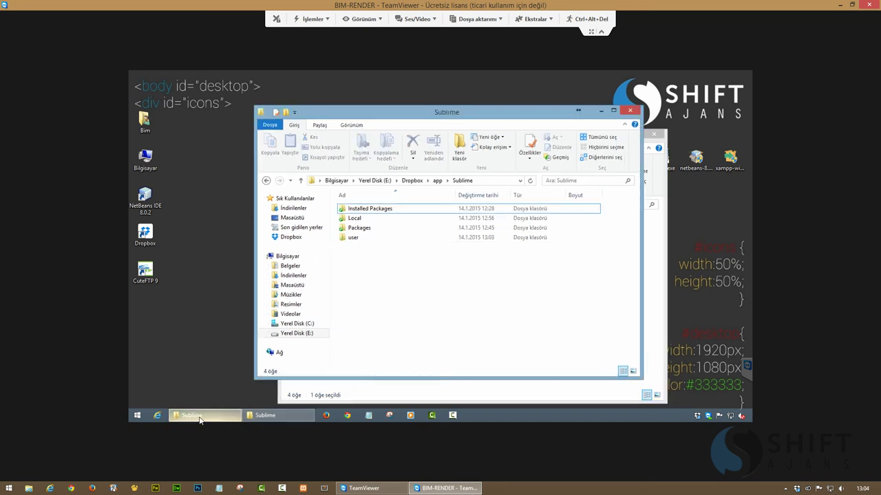
Close both Sublime windows and open C:\Kullanıcılar\Bim\AppData\Local\Sublime Text 3
{"action": "left_click", "coordinate": [629, 111]}
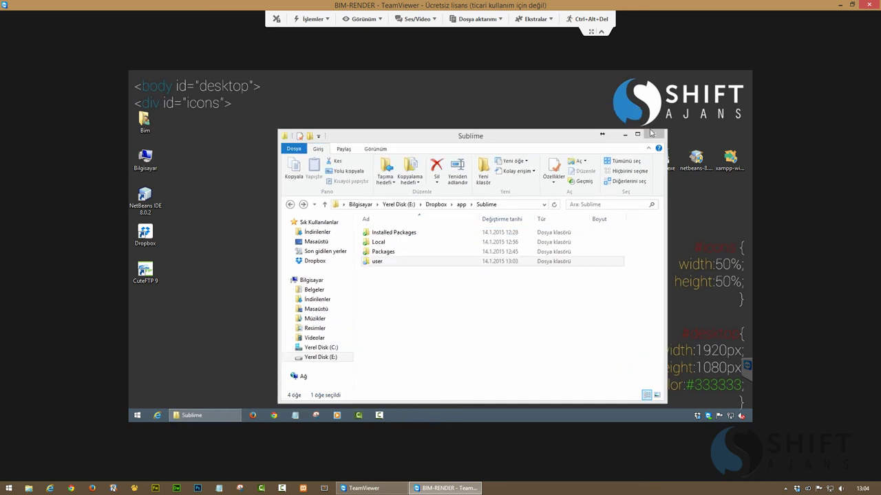
{"action": "left_click", "coordinate": [654, 135]}
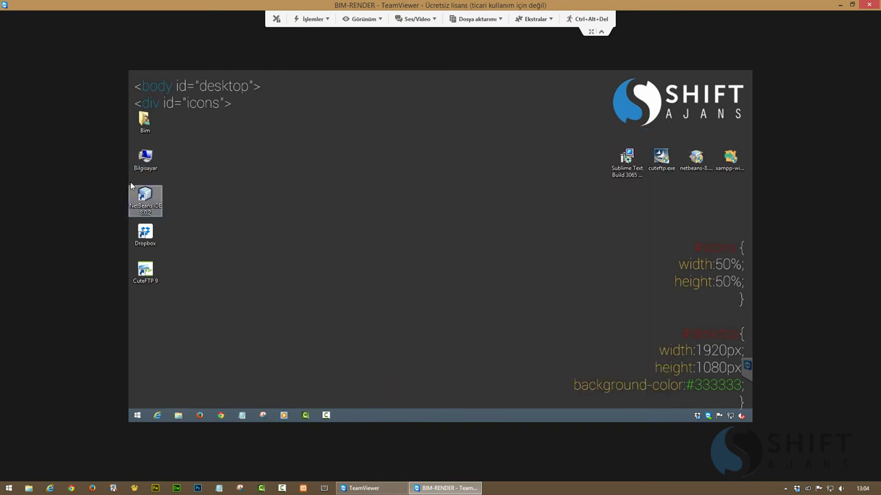
{"action": "double_click", "coordinate": [138, 165]}
{"action": "double_click", "coordinate": [402, 329]}
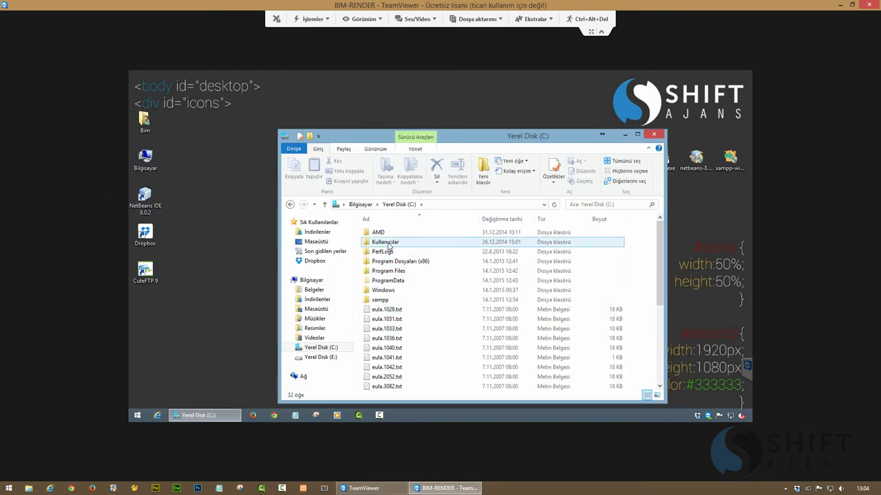
{"action": "double_click", "coordinate": [388, 244]}
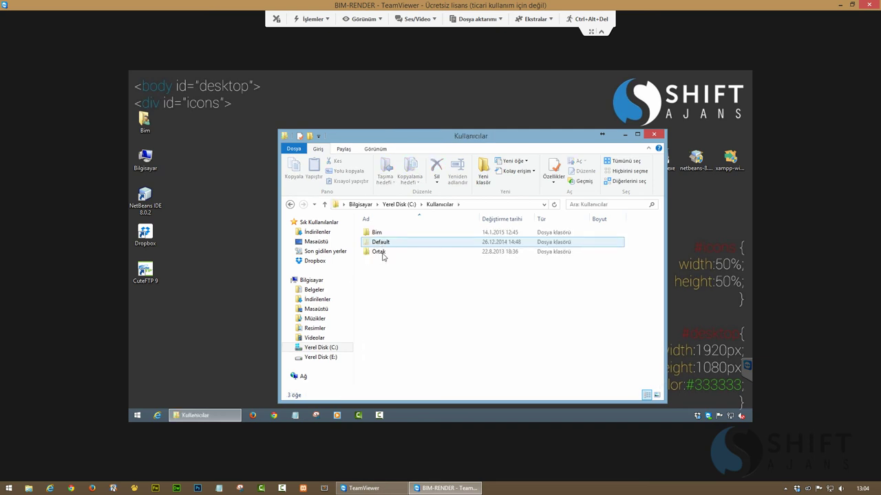
{"action": "double_click", "coordinate": [377, 232]}
{"action": "double_click", "coordinate": [384, 256]}
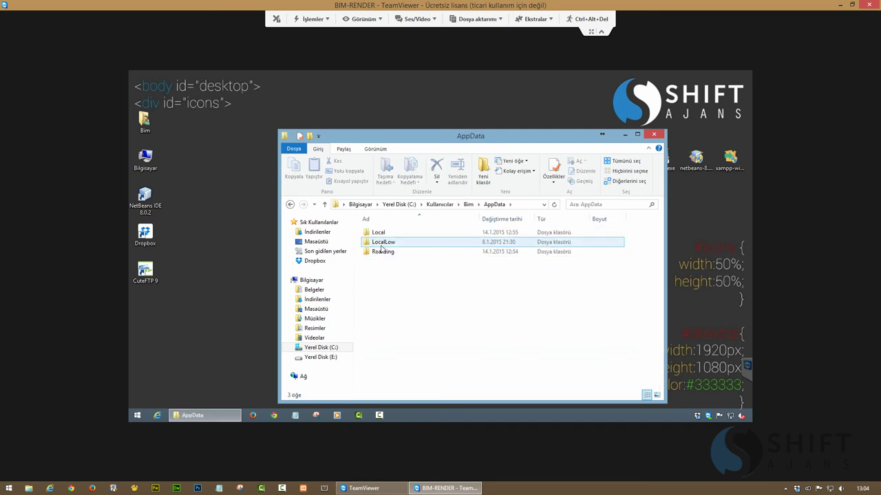
{"action": "double_click", "coordinate": [380, 234]}
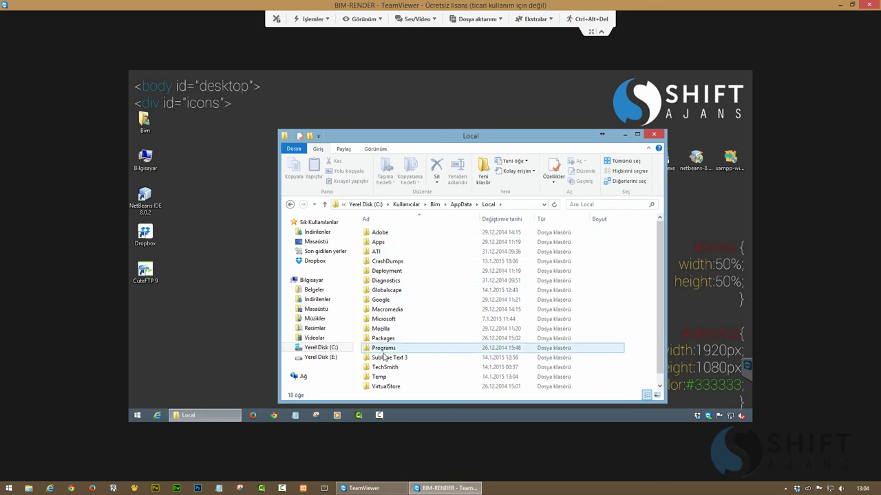
{"action": "double_click", "coordinate": [383, 357]}
{"action": "left_click_drag", "start_coordinate": [427, 131], "coordinate": [394, 81]}
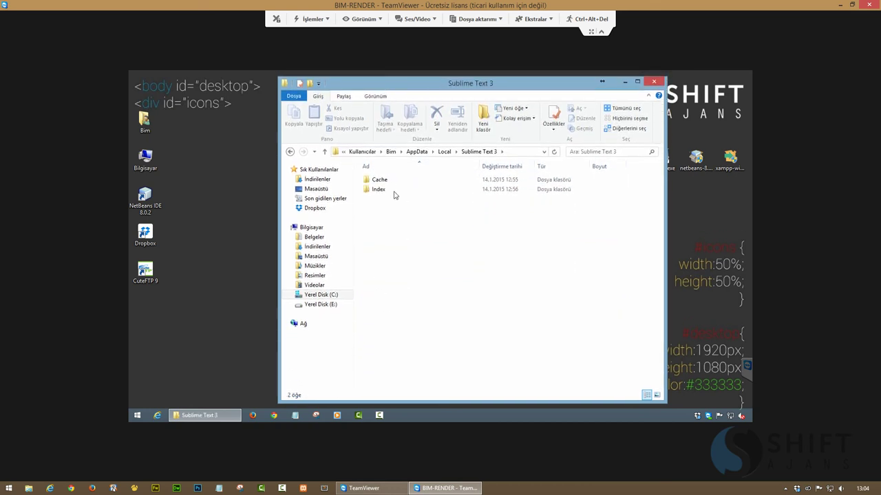
Browse the Index and Cache folders, then close the window
{"action": "double_click", "coordinate": [382, 190]}
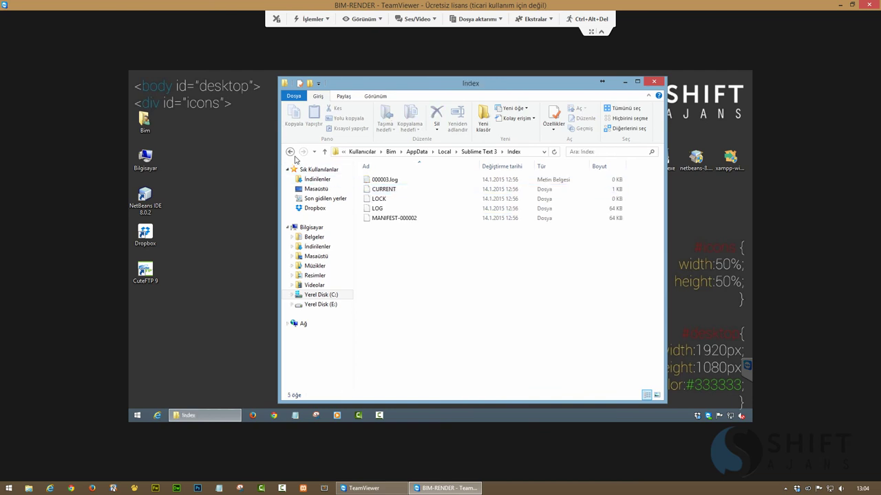
{"action": "left_click", "coordinate": [290, 152]}
{"action": "double_click", "coordinate": [383, 180]}
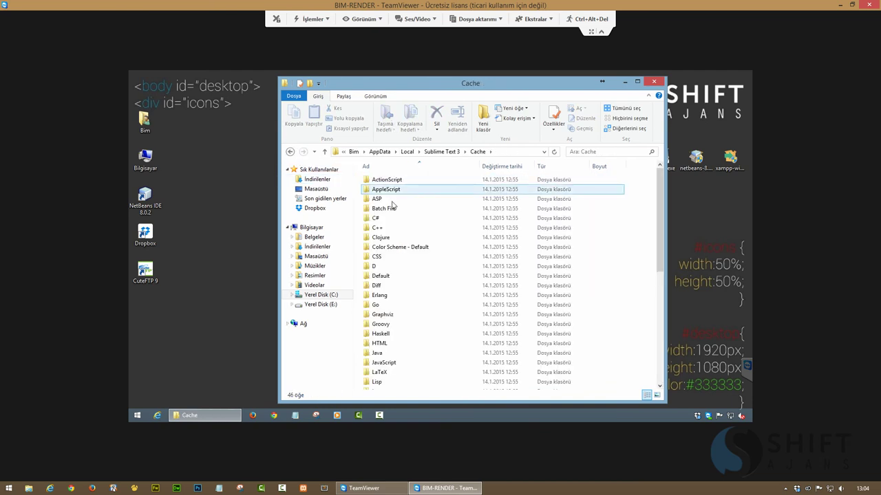
{"action": "scroll", "coordinate": [407, 308], "scroll_direction": "down", "scroll_amount": 2}
{"action": "scroll", "coordinate": [407, 307], "scroll_direction": "down", "scroll_amount": 6}
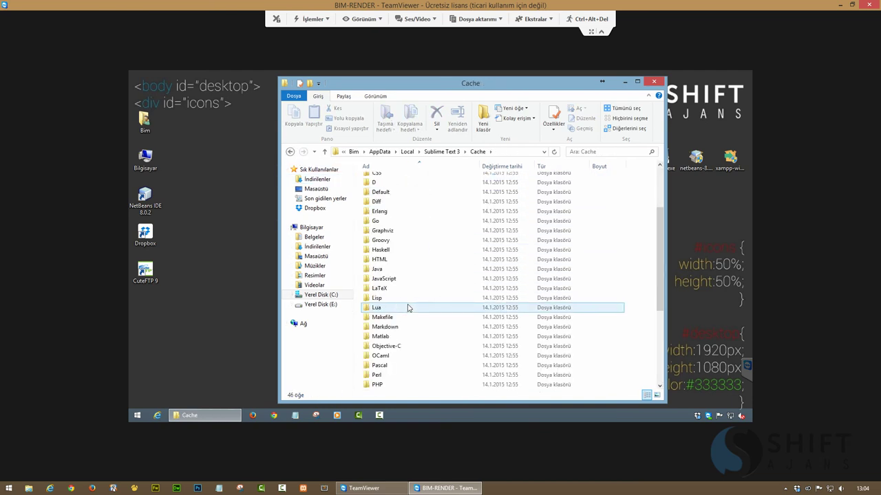
{"action": "scroll", "coordinate": [400, 304], "scroll_direction": "up", "scroll_amount": 8}
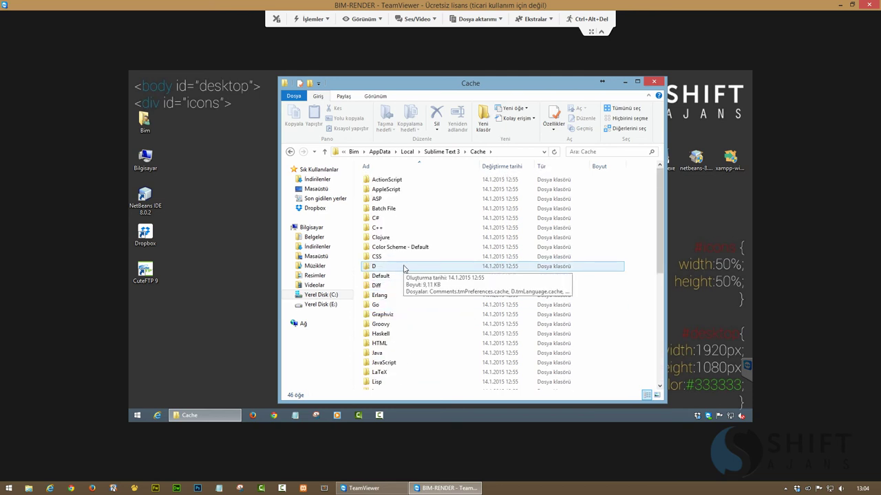
{"action": "scroll", "coordinate": [405, 268], "scroll_direction": "down", "scroll_amount": 8}
{"action": "scroll", "coordinate": [405, 269], "scroll_direction": "up", "scroll_amount": 8}
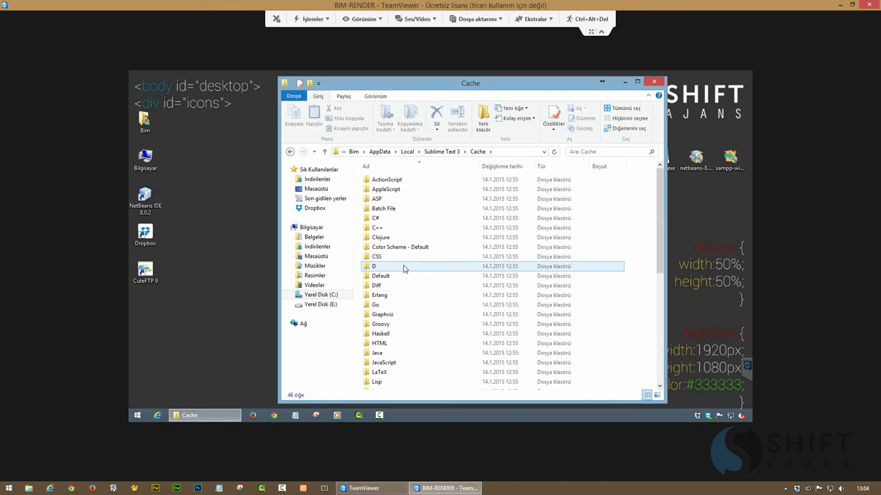
{"action": "left_click", "coordinate": [655, 82]}
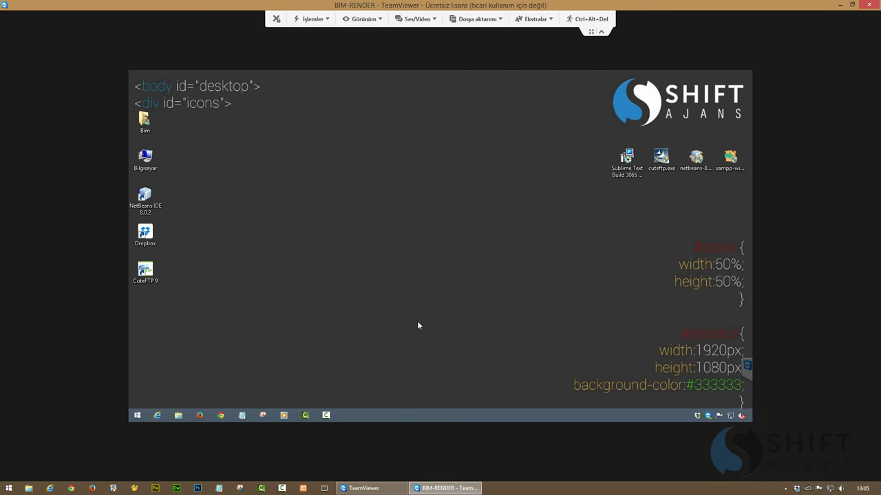
Pin Sublime Text 3 to the taskbar from the Start screen's app list
{"action": "left_click", "coordinate": [137, 414]}
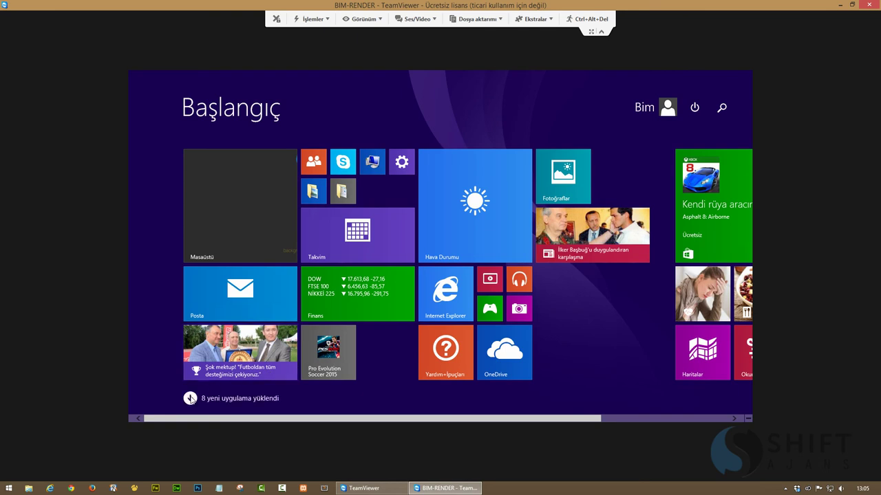
{"action": "left_click", "coordinate": [190, 398]}
{"action": "right_click", "coordinate": [213, 169]}
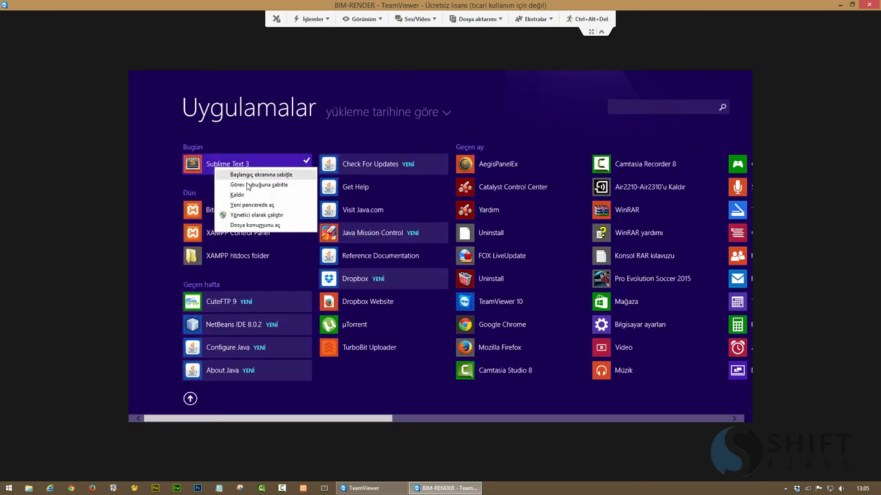
{"action": "left_click", "coordinate": [246, 185]}
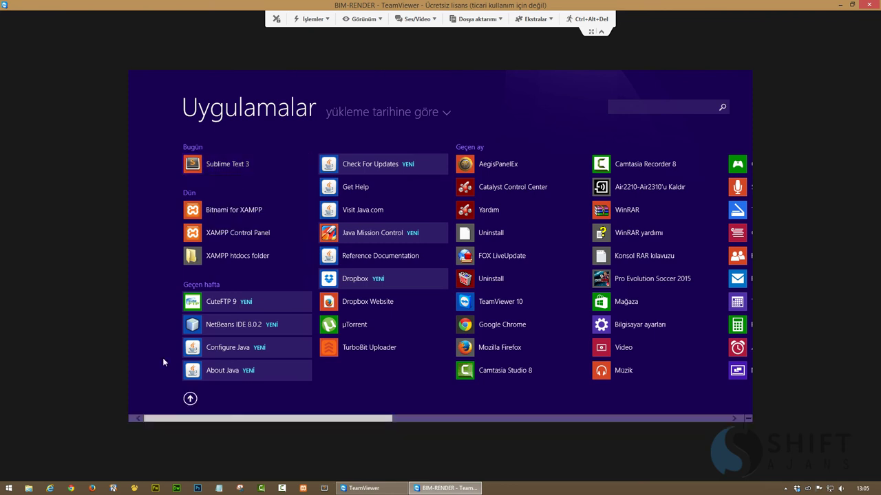
{"action": "left_click", "coordinate": [190, 398]}
{"action": "left_click", "coordinate": [212, 196]}
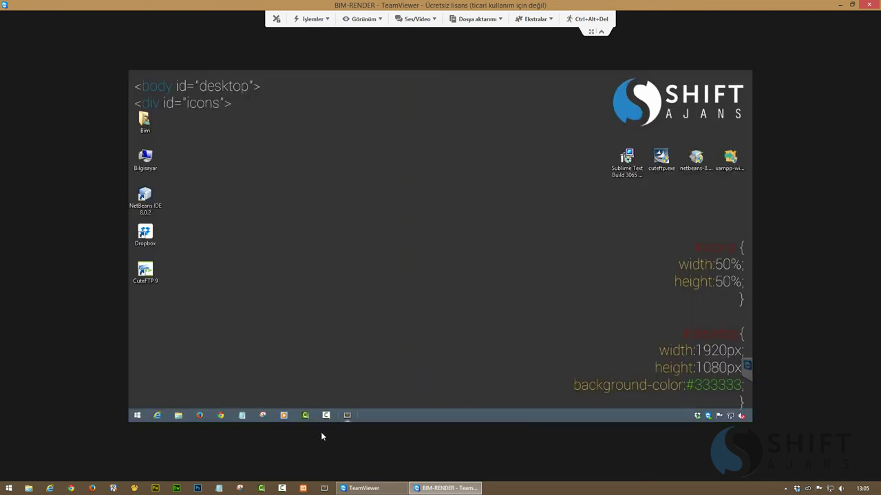
Launch Sublime Text and view its Packages folder through Preferences
{"action": "left_click", "coordinate": [347, 415]}
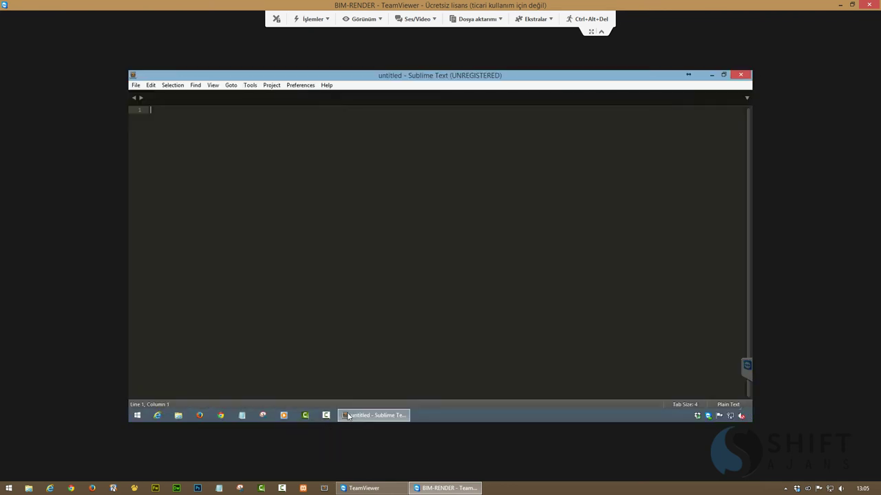
{"action": "left_click", "coordinate": [298, 86]}
{"action": "left_click", "coordinate": [308, 96]}
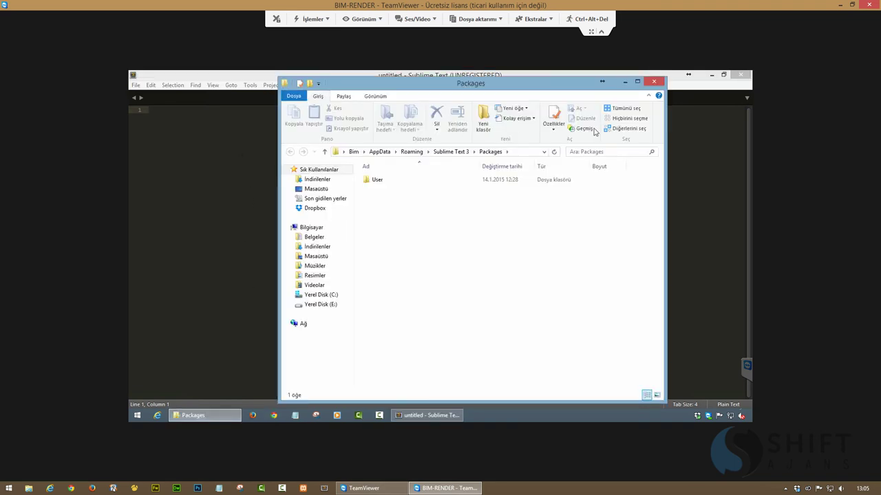
{"action": "left_click", "coordinate": [653, 82]}
Search the Command Palette for 'install', abandon it, and close the editor
{"action": "left_click", "coordinate": [270, 85]}
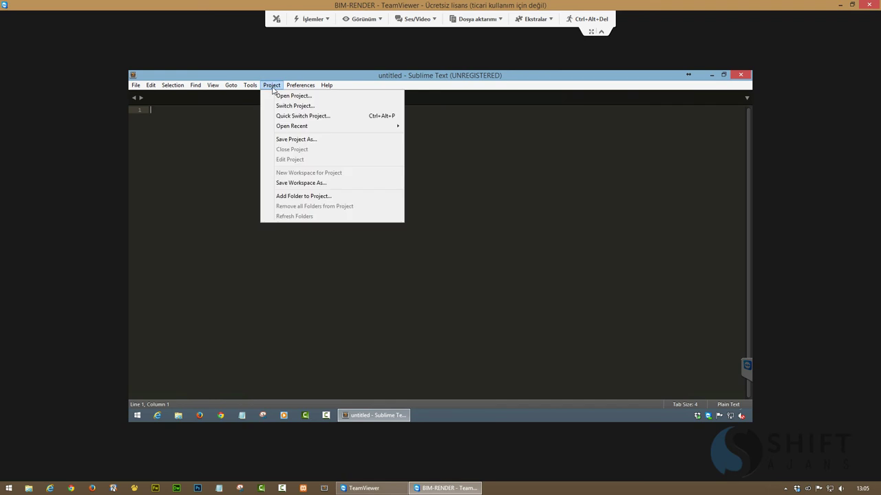
{"action": "mouse_move", "coordinate": [300, 88]}
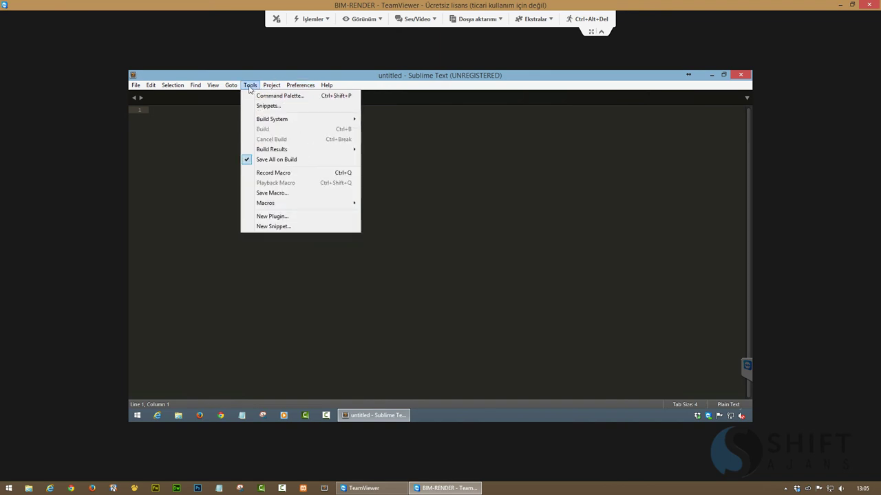
{"action": "left_click", "coordinate": [267, 95]}
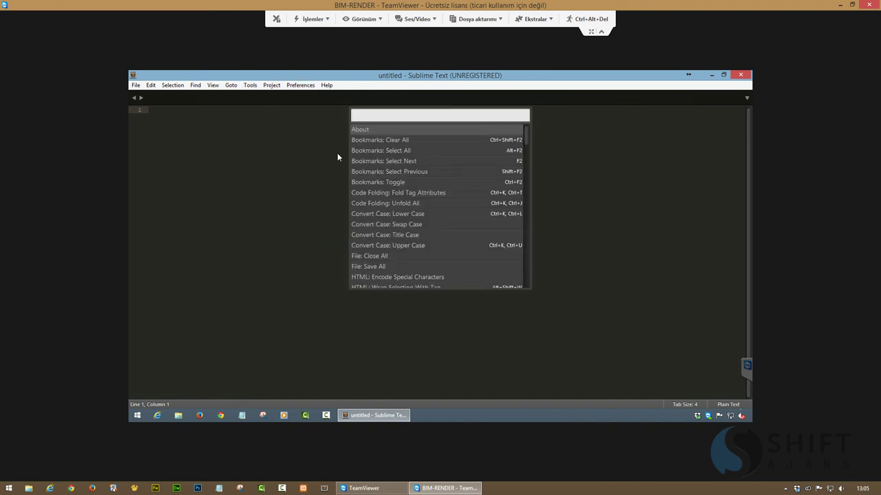
{"action": "type", "text": "in"}
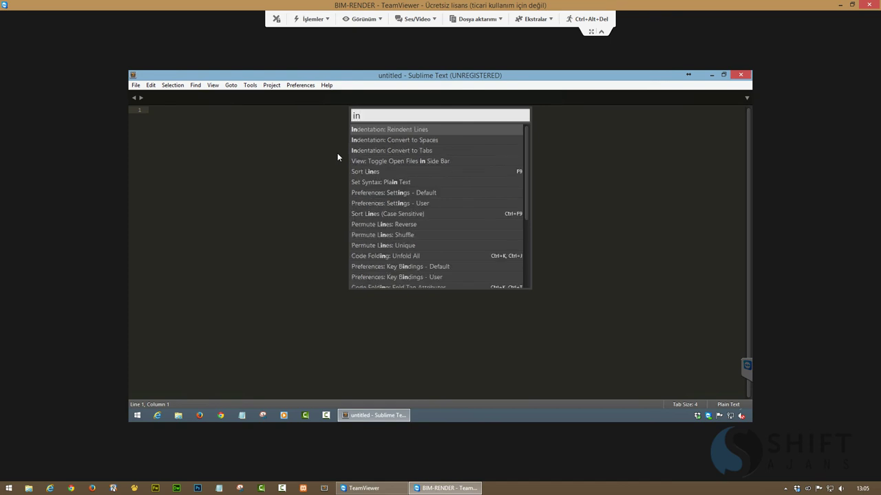
{"action": "type", "text": "stall"}
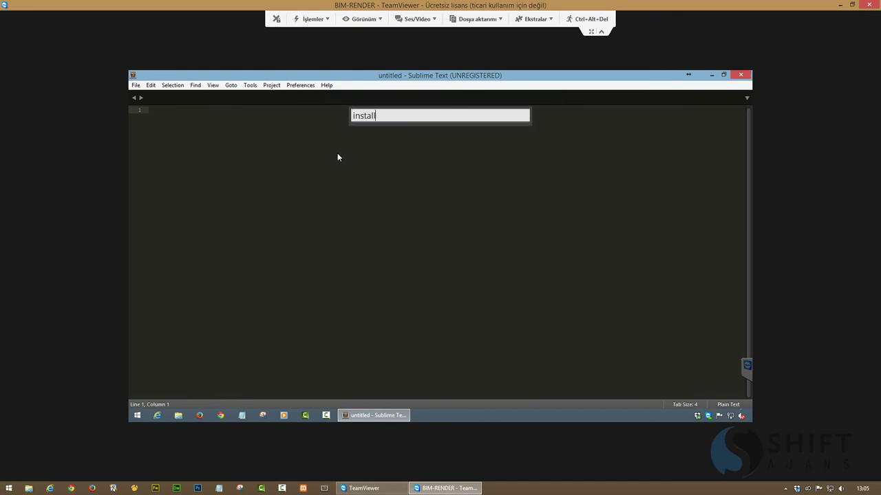
{"action": "key", "text": "BackSpace"}
{"action": "key", "text": "BackSpace"}
{"action": "key", "text": "BackSpace"}
{"action": "key", "text": "BackSpace"}
{"action": "key", "text": "BackSpace"}
{"action": "key", "text": "BackSpace"}
{"action": "key", "text": "BackSpace"}
{"action": "key", "text": "Escape"}
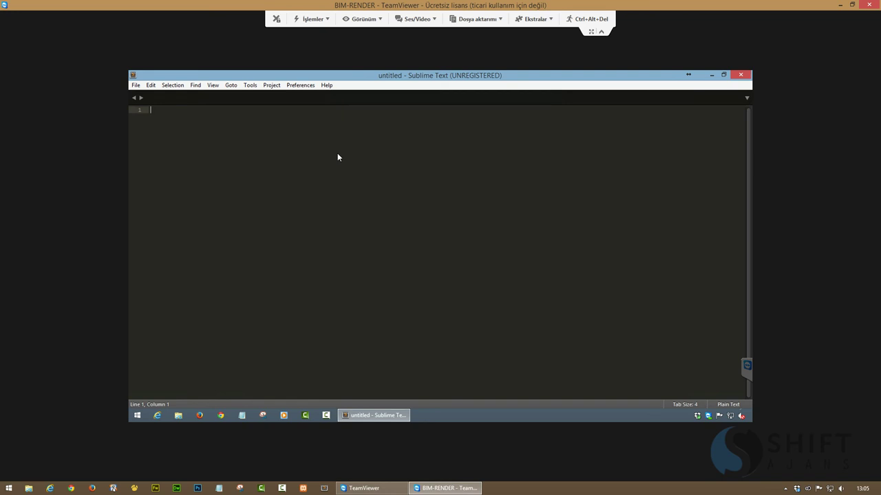
{"action": "left_click", "coordinate": [747, 76]}
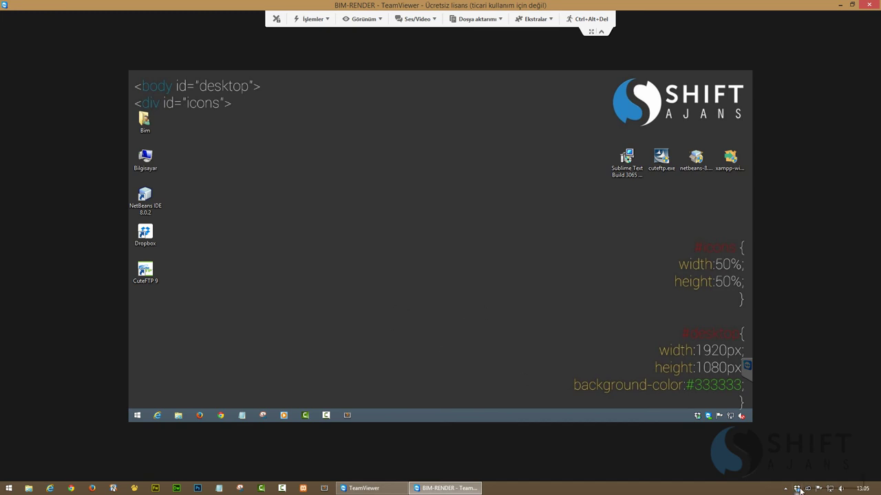
Minimize TeamViewer and open C:\Users\<user>\AppData\Local\Sublime Text 3\Cache locally
{"action": "mouse_move", "coordinate": [799, 490]}
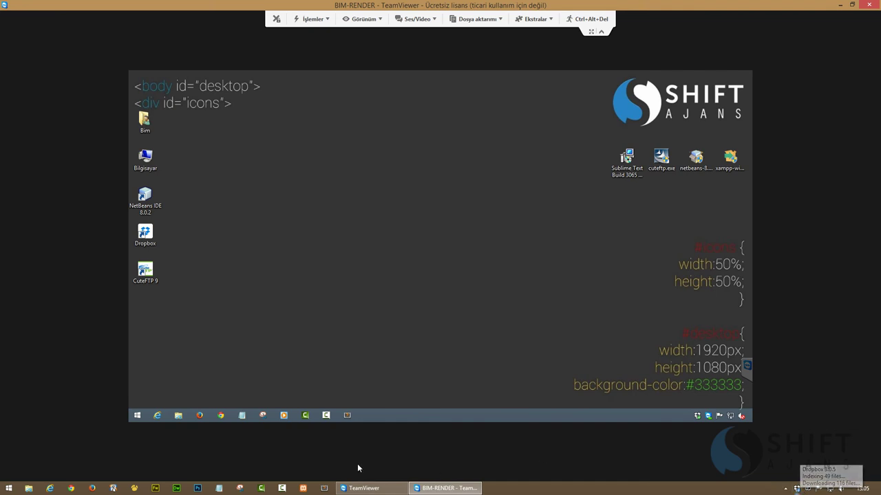
{"action": "left_click", "coordinate": [443, 488]}
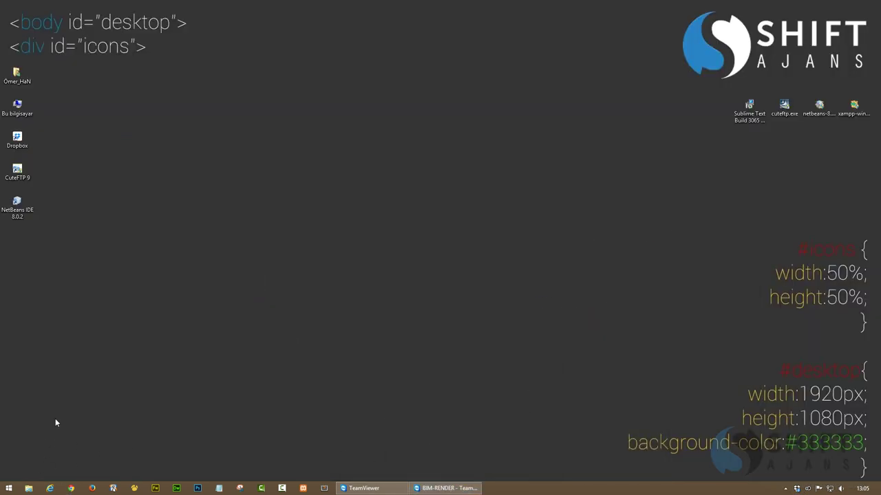
{"action": "double_click", "coordinate": [18, 107]}
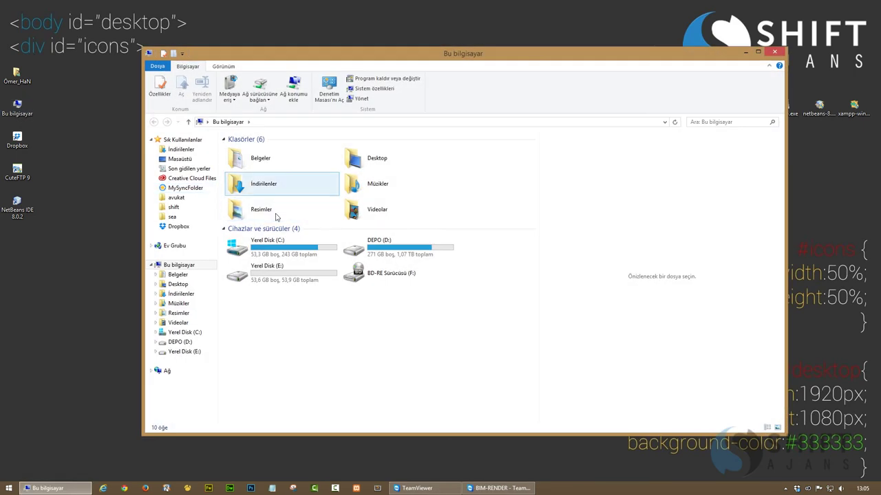
{"action": "double_click", "coordinate": [278, 249]}
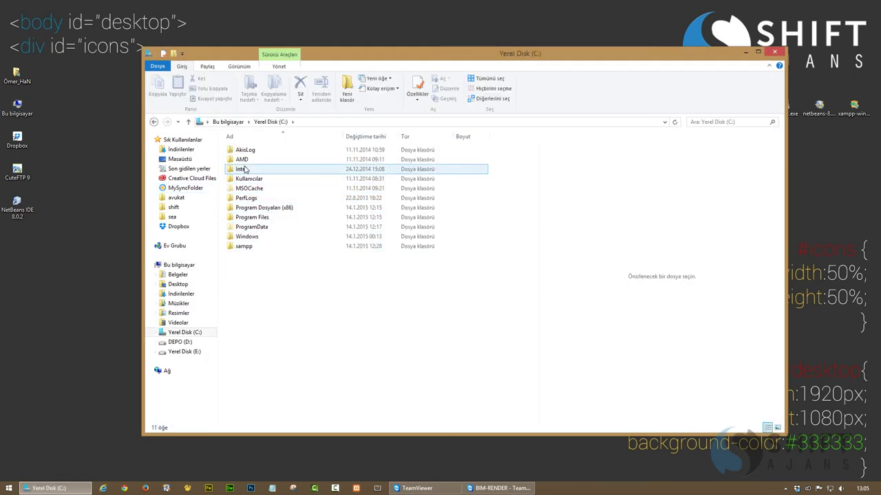
{"action": "double_click", "coordinate": [245, 178]}
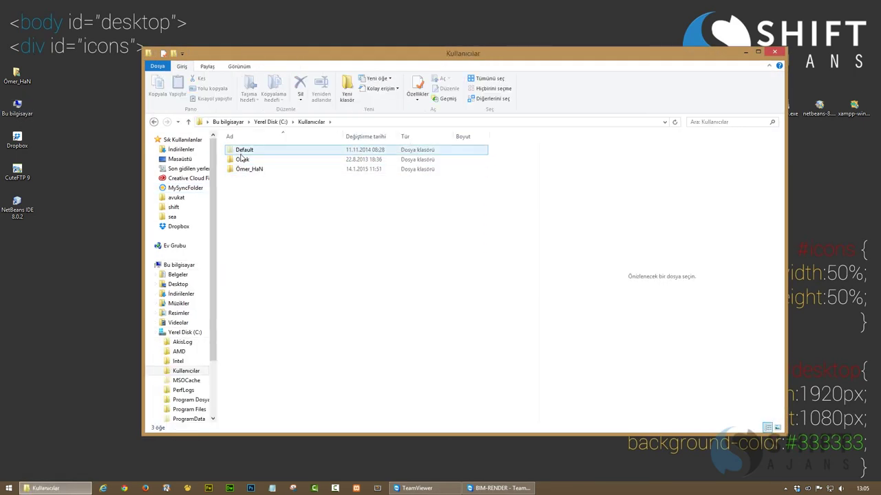
{"action": "double_click", "coordinate": [245, 171]}
{"action": "double_click", "coordinate": [246, 160]}
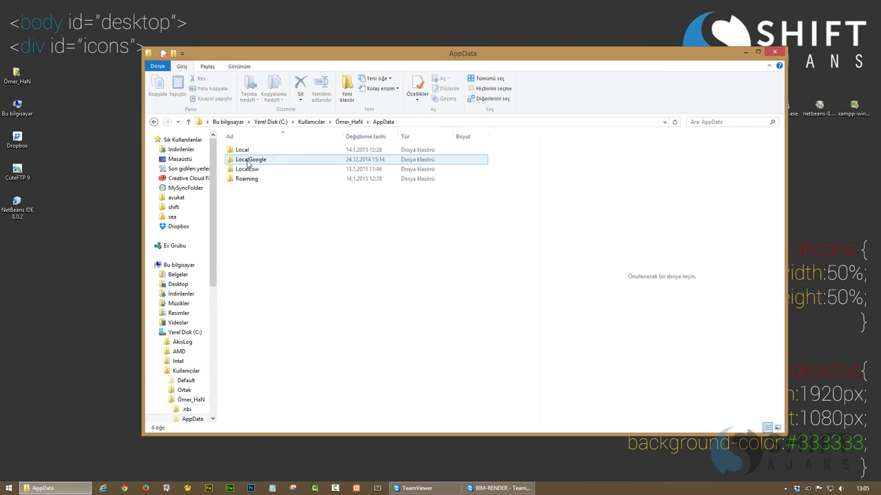
{"action": "double_click", "coordinate": [244, 152]}
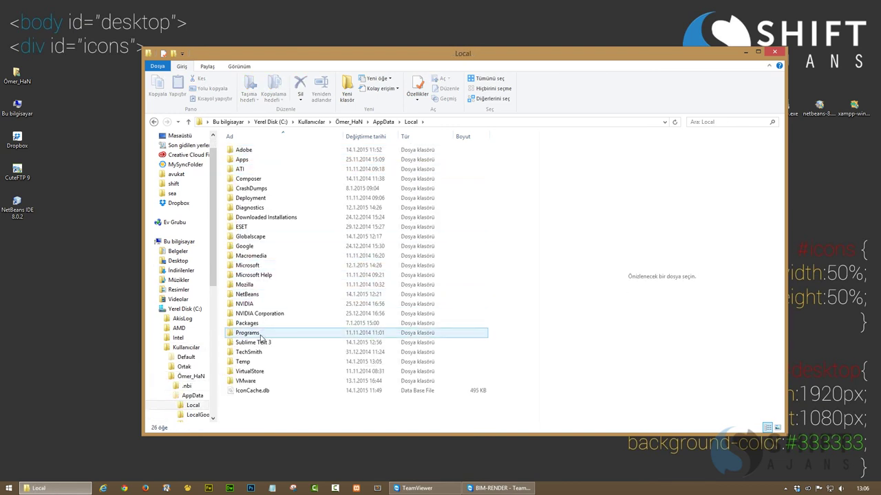
{"action": "double_click", "coordinate": [256, 342]}
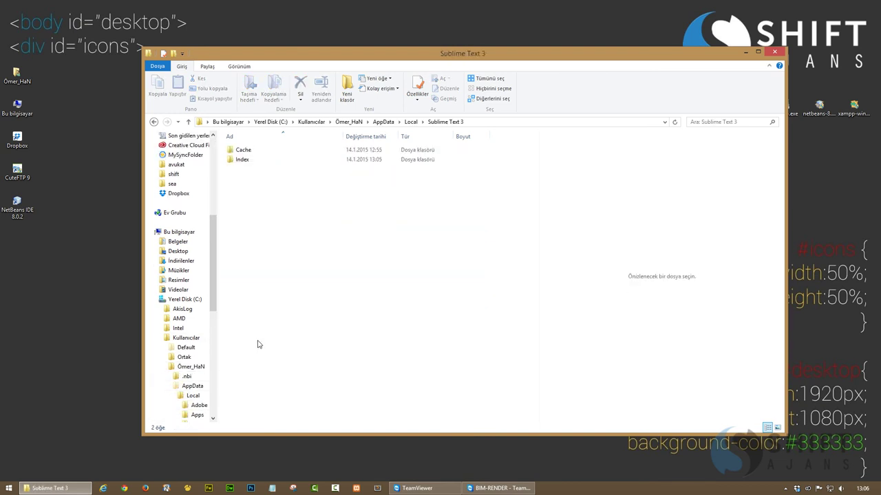
{"action": "double_click", "coordinate": [244, 150]}
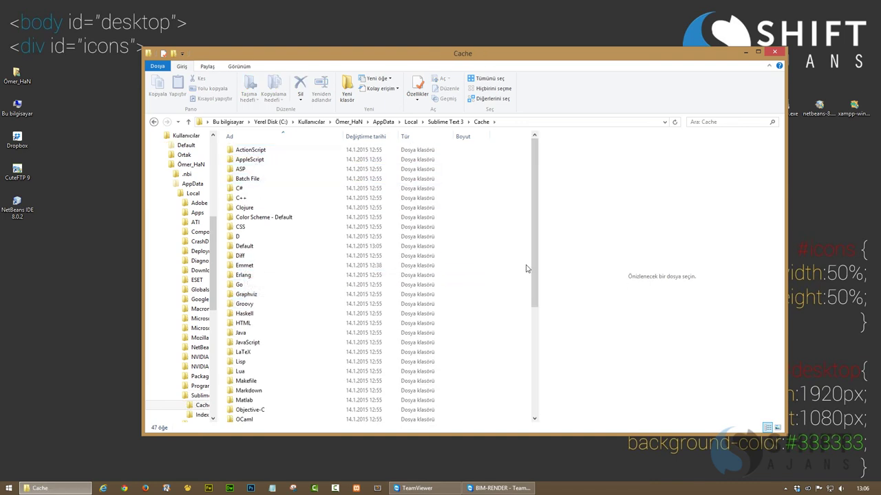
Refresh the Cache folder listing and close the Explorer window
{"action": "left_click_drag", "start_coordinate": [532, 267], "coordinate": [530, 391]}
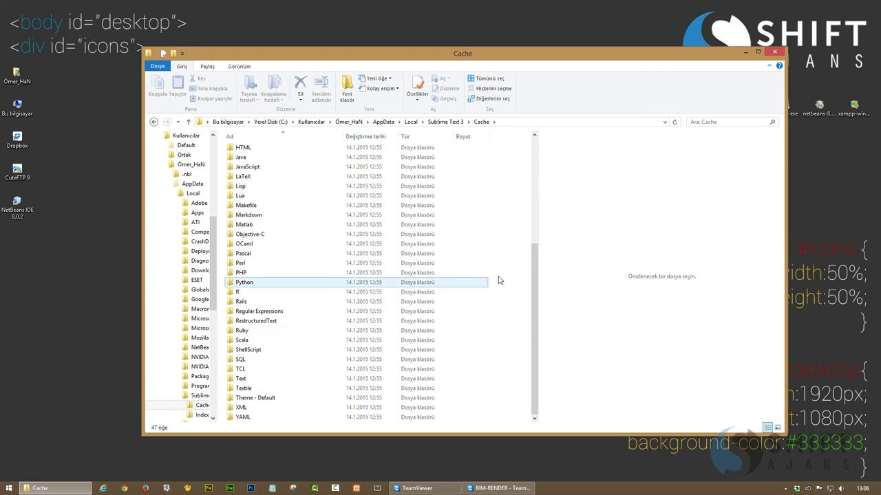
{"action": "scroll", "coordinate": [518, 278], "scroll_direction": "up", "scroll_amount": 6}
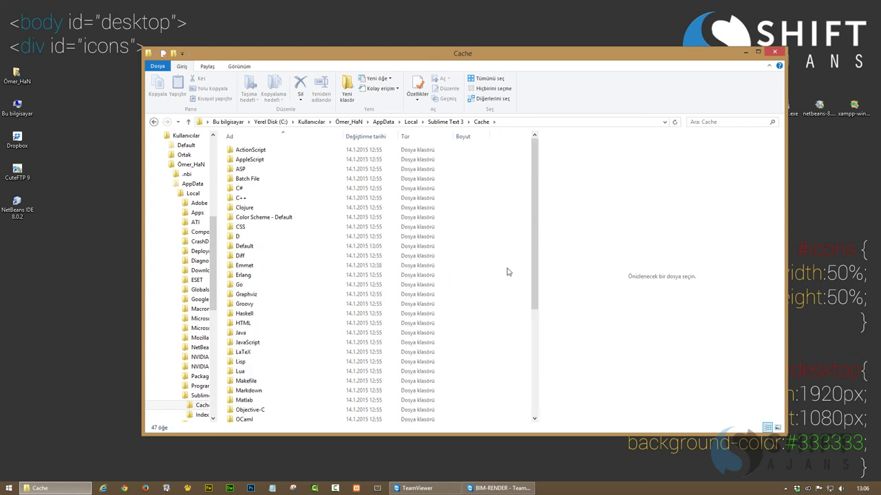
{"action": "right_click", "coordinate": [509, 270]}
{"action": "left_click", "coordinate": [527, 301]}
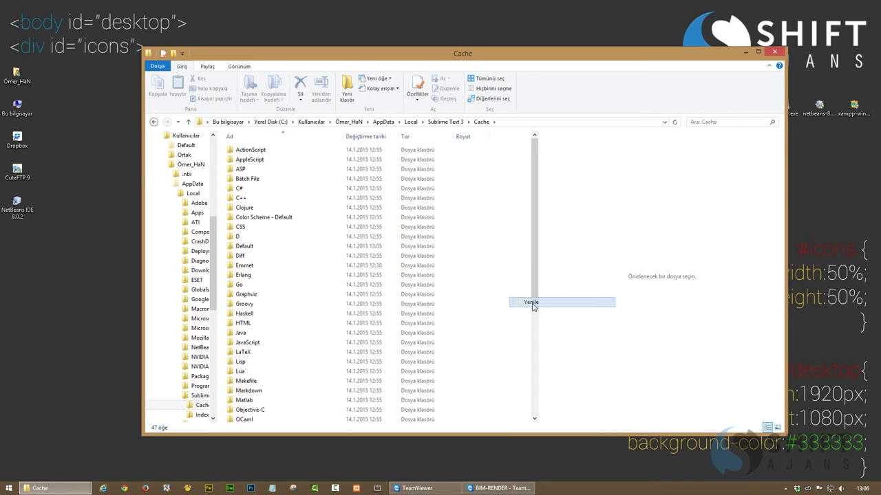
{"action": "double_click", "coordinate": [148, 54]}
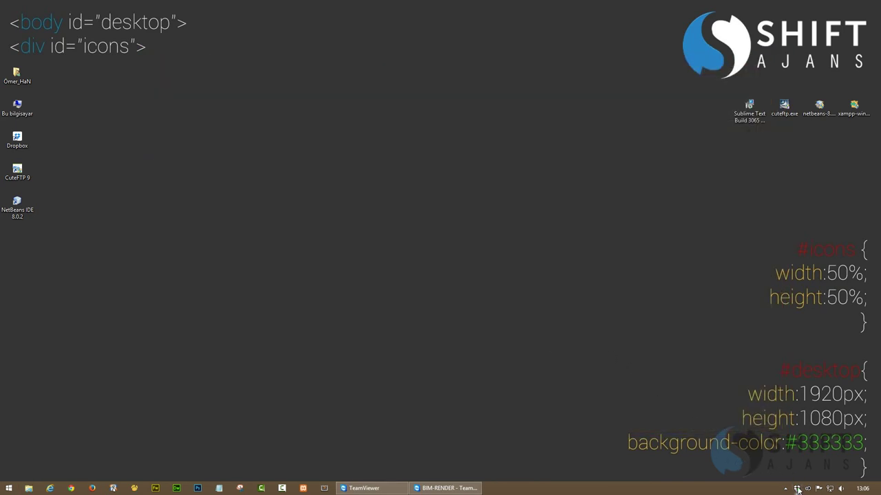
Run Package Control: Install Package, filter by 'emme', and choose Emmet Css Snippets
{"action": "left_click", "coordinate": [797, 489]}
{"action": "left_click", "coordinate": [560, 363]}
{"action": "left_click", "coordinate": [324, 488]}
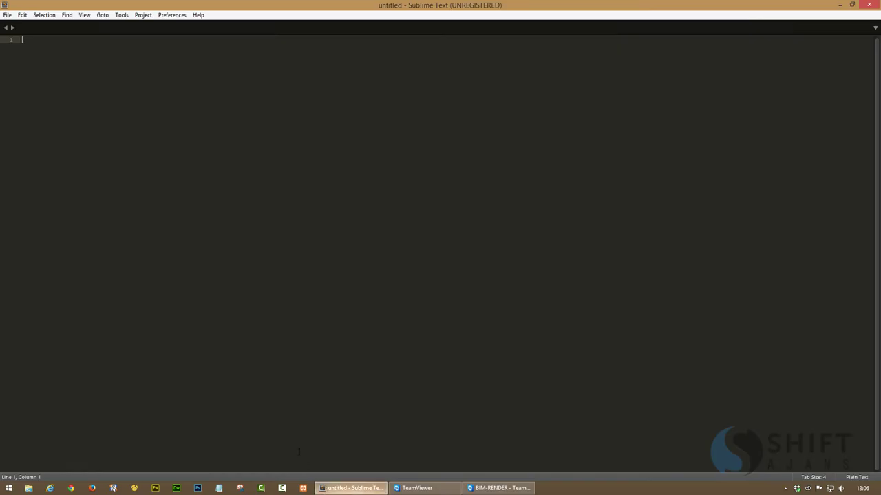
{"action": "left_click", "coordinate": [103, 15]}
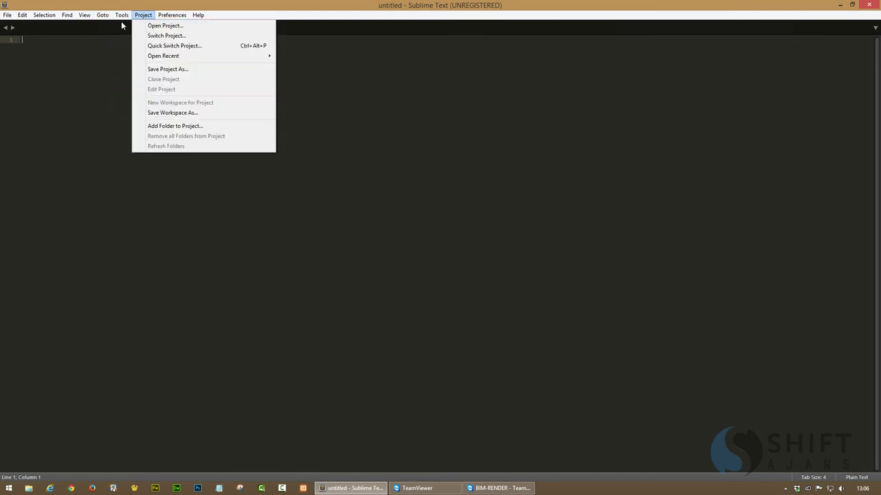
{"action": "left_click", "coordinate": [137, 26]}
{"action": "type", "text": "in"}
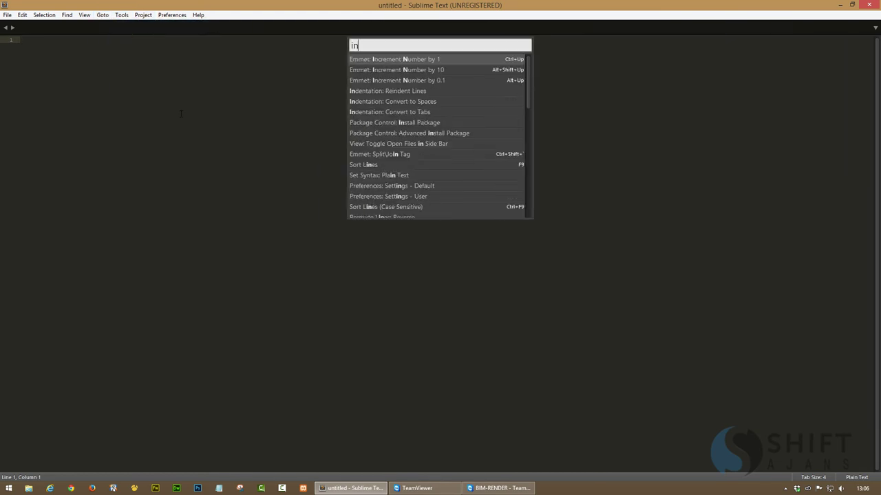
{"action": "type", "text": "stal"}
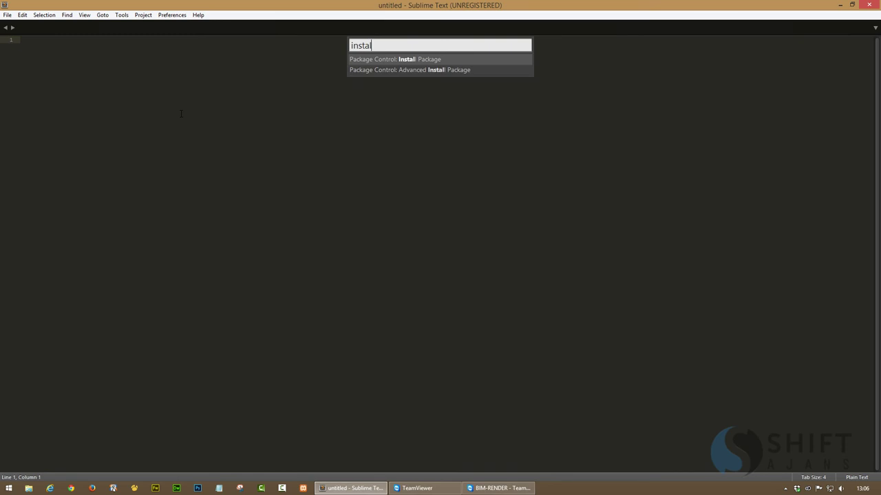
{"action": "key", "text": "Return"}
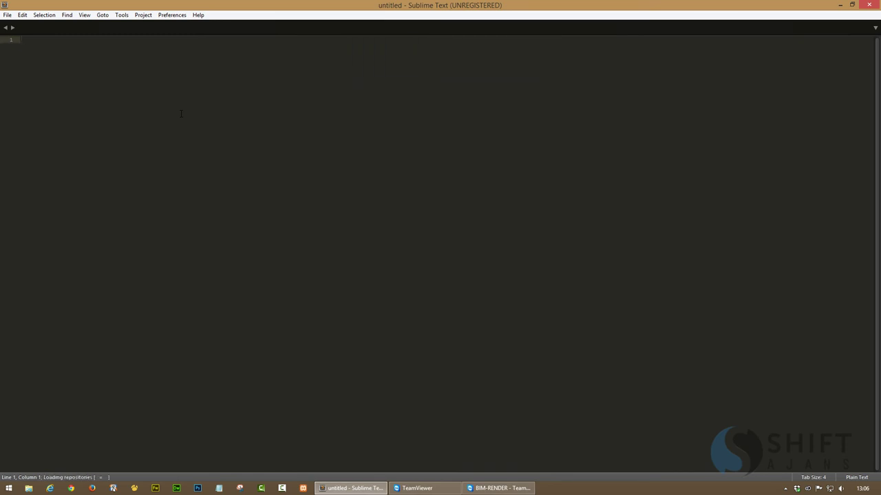
{"action": "type", "text": "emme"}
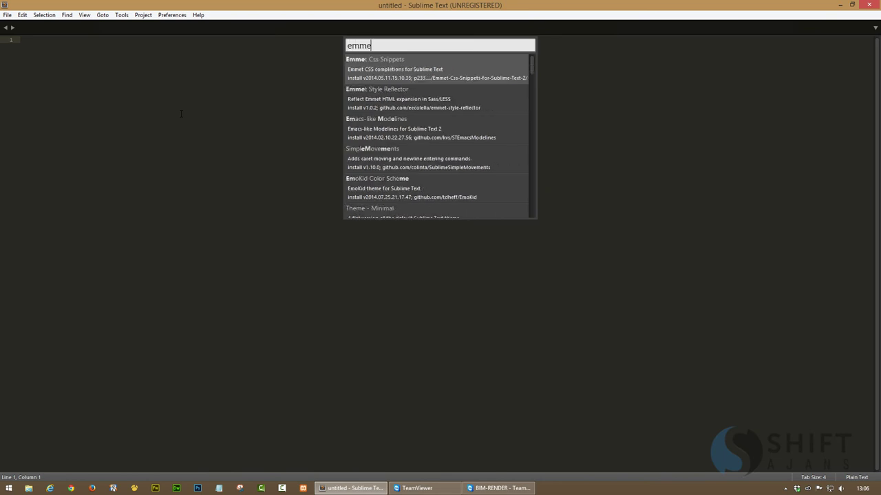
{"action": "left_click", "coordinate": [375, 72]}
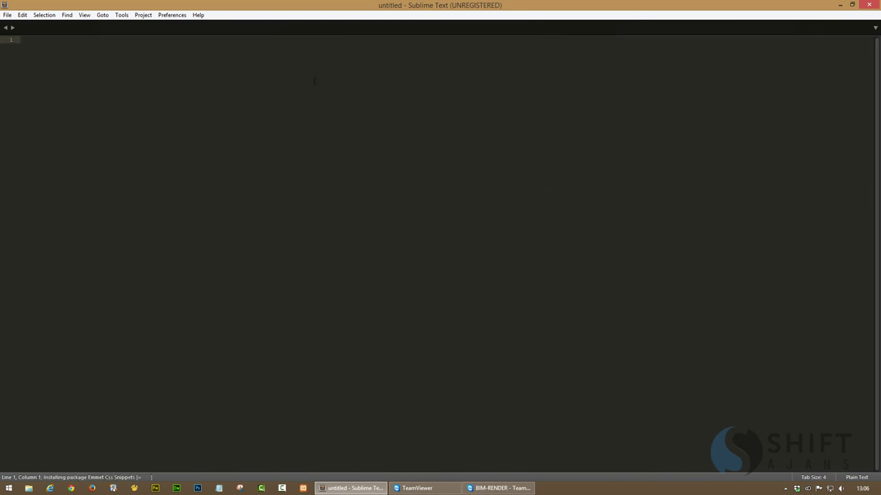
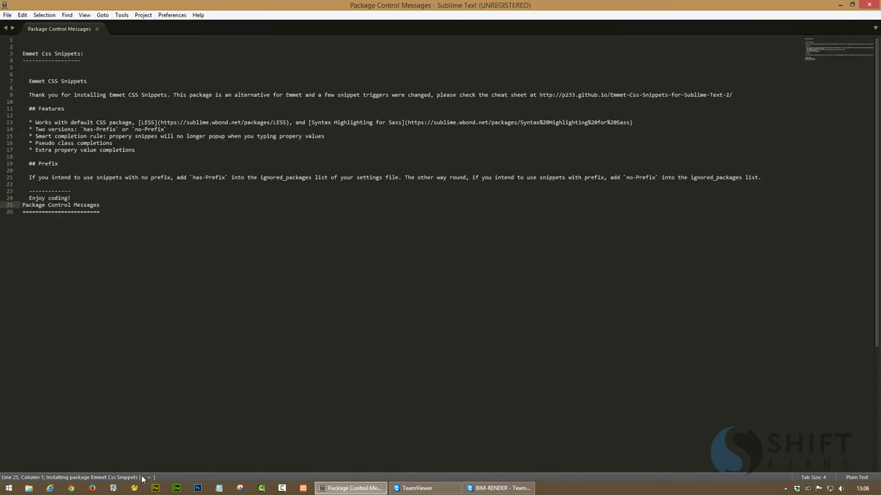
Close the Package Control Messages tab and local Sublime, then launch Sublime Text on the remote PC
{"action": "left_click", "coordinate": [96, 30]}
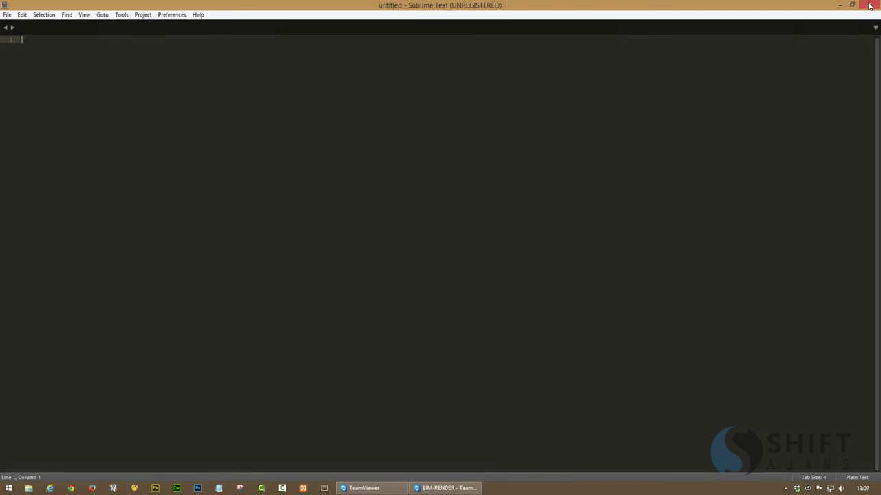
{"action": "left_click", "coordinate": [869, 5]}
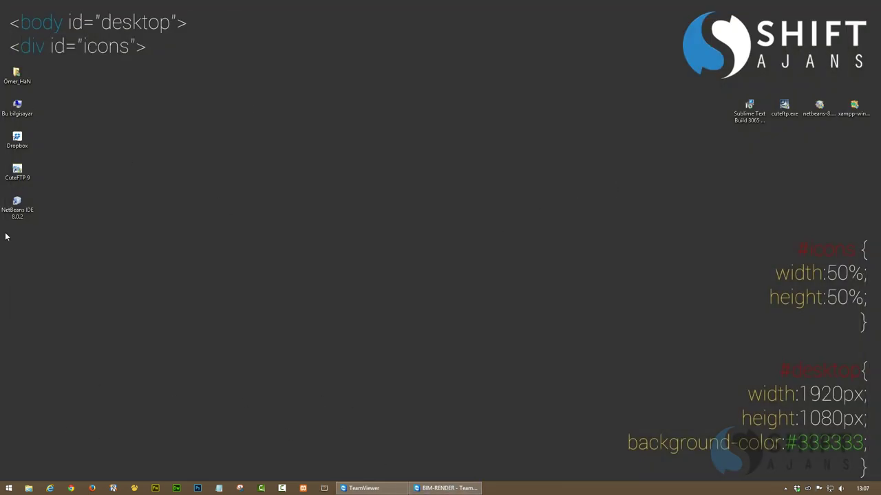
{"action": "left_click", "coordinate": [424, 487]}
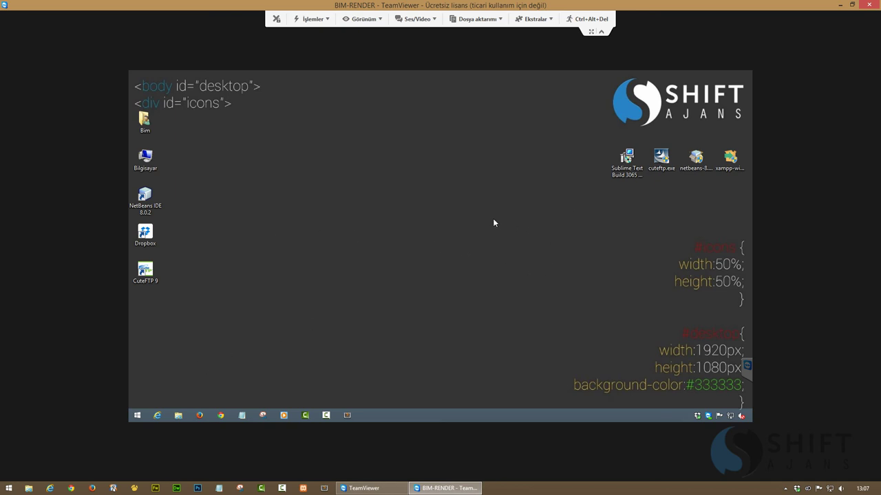
{"action": "left_click", "coordinate": [346, 415]}
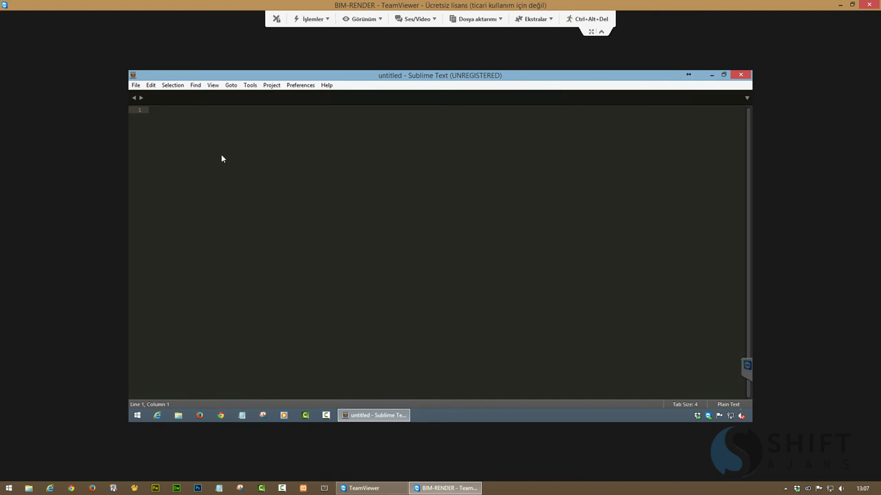
Search the remote command palette for 'instal', find no install command, and launch Chrome
{"action": "left_click", "coordinate": [250, 85]}
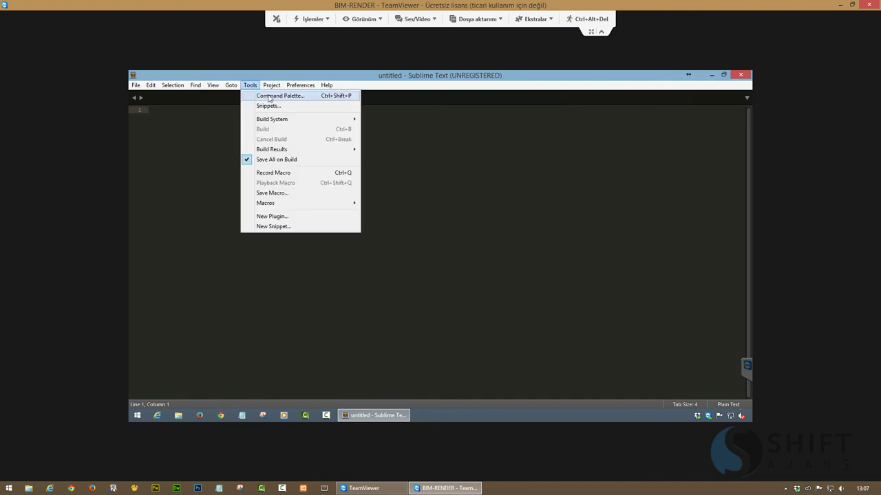
{"action": "left_click", "coordinate": [269, 97]}
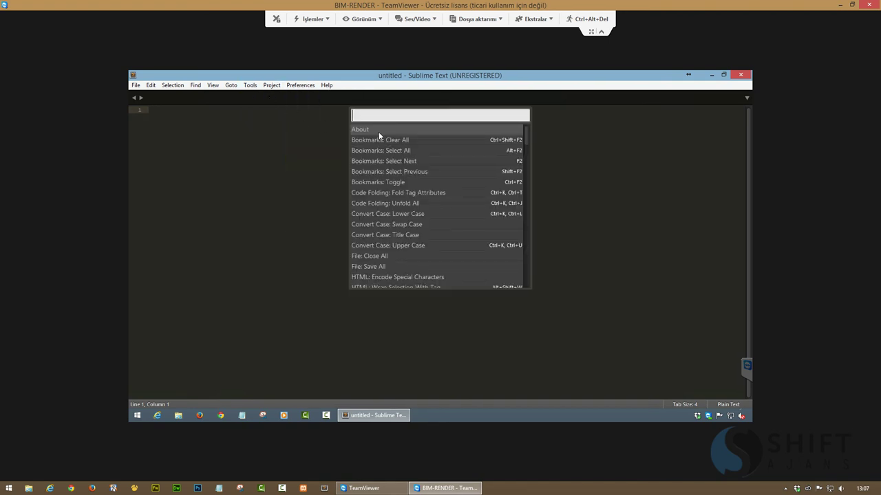
{"action": "type", "text": "instal"}
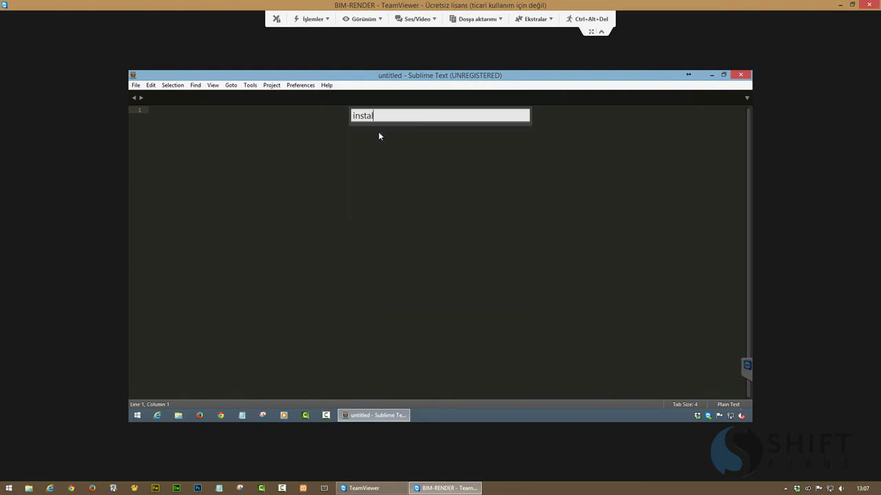
{"action": "key", "text": "BackSpace"}
{"action": "key", "text": "BackSpace"}
{"action": "key", "text": "BackSpace"}
{"action": "key", "text": "BackSpace"}
{"action": "key", "text": "BackSpace"}
{"action": "key", "text": "BackSpace"}
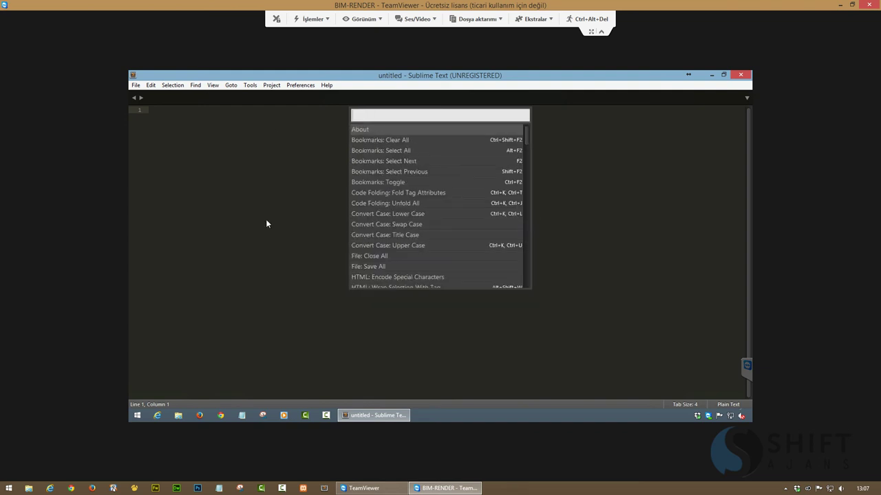
{"action": "left_click", "coordinate": [221, 415]}
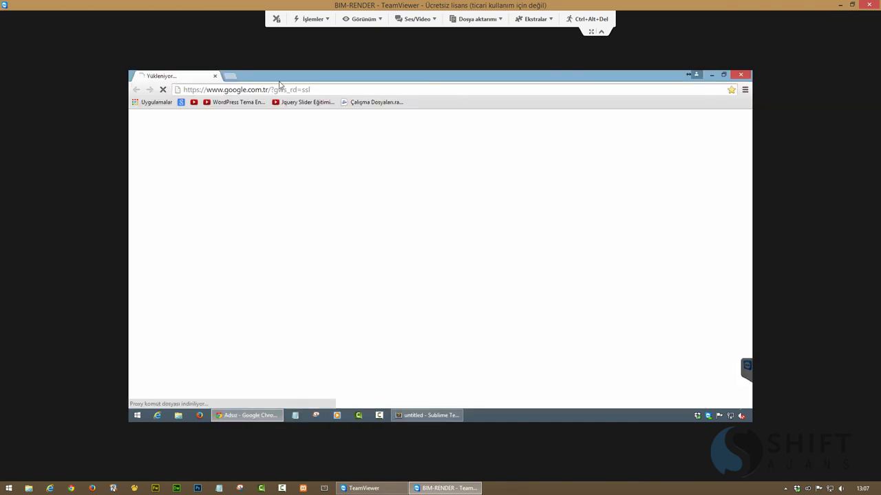
Google 'emmet sublime text 3' and open the Emmet Sublime Text 3 support result
{"action": "left_click", "coordinate": [279, 90]}
{"action": "type", "text": "emmet"}
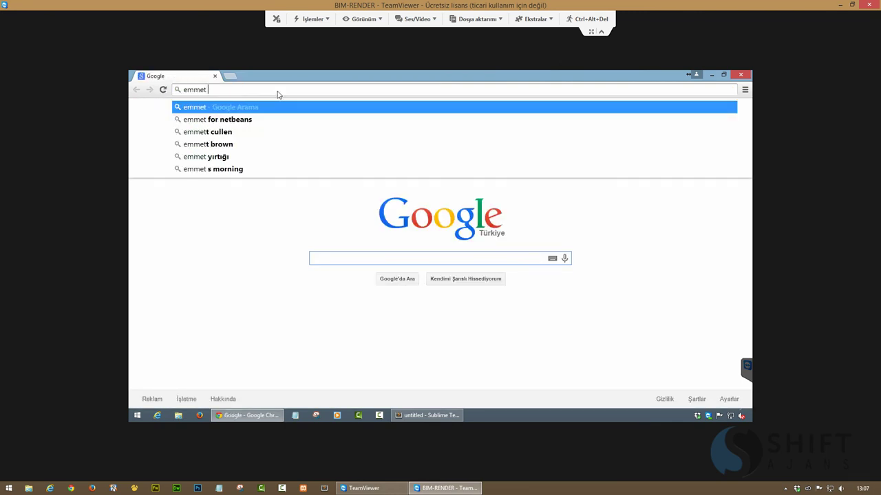
{"action": "type", "text": " sublime"}
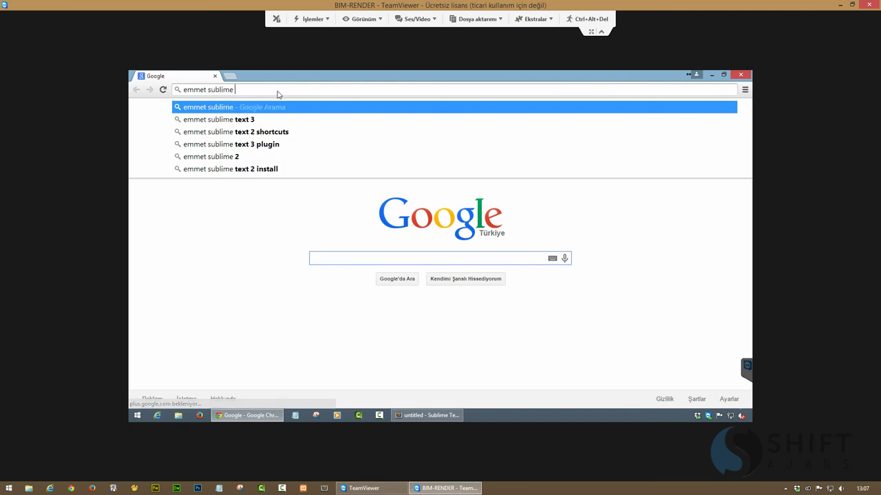
{"action": "key", "text": "Down"}
{"action": "key", "text": "Return"}
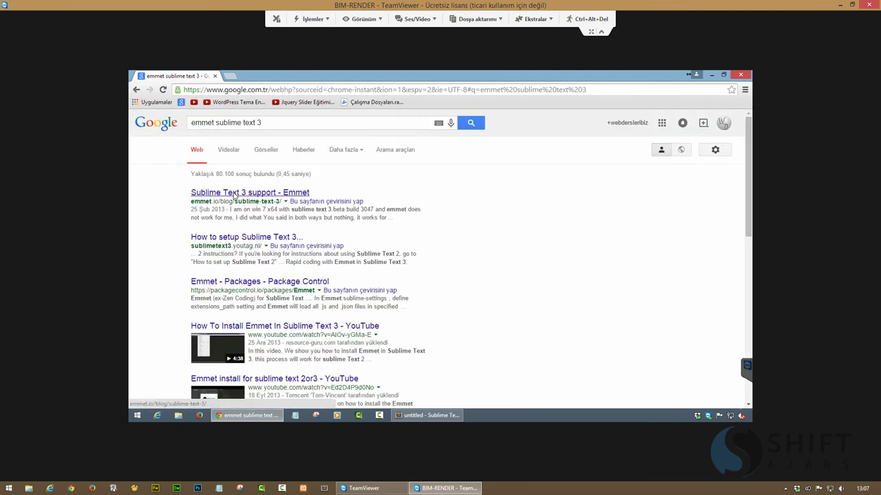
{"action": "left_click", "coordinate": [234, 195]}
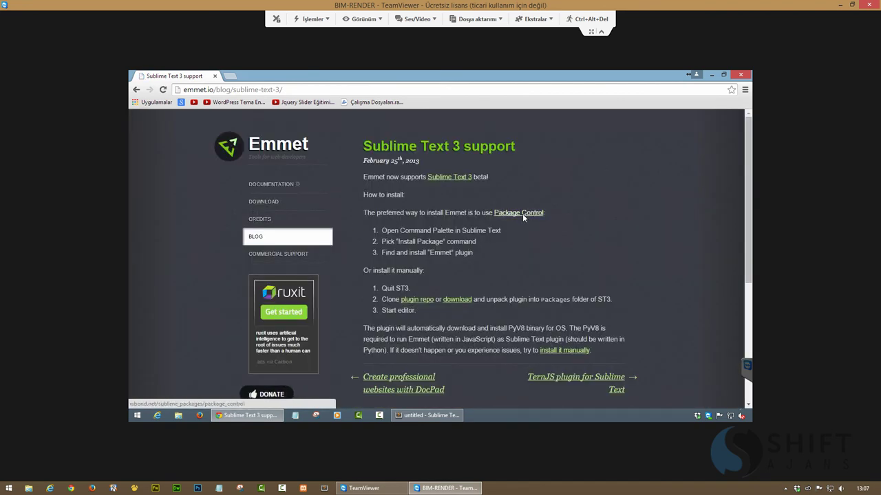
Follow the Package Control link to its Installation page and select the Sublime Text 3 code
{"action": "left_click", "coordinate": [517, 212]}
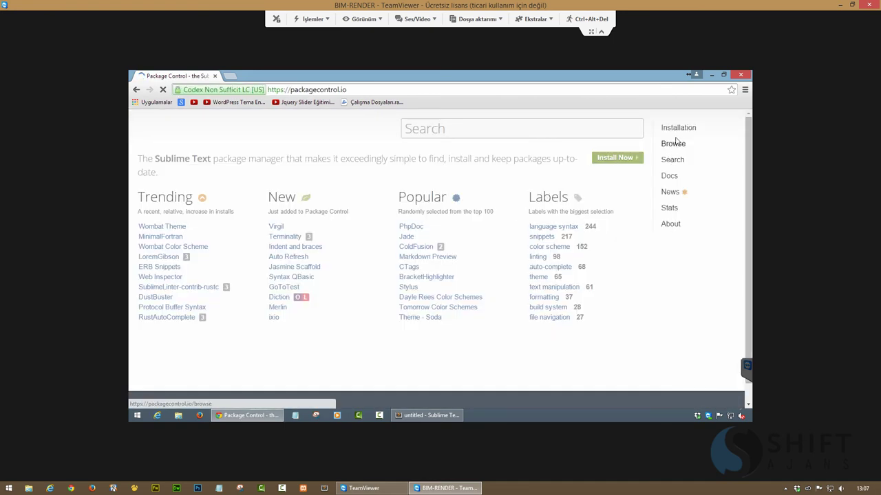
{"action": "left_click", "coordinate": [678, 128]}
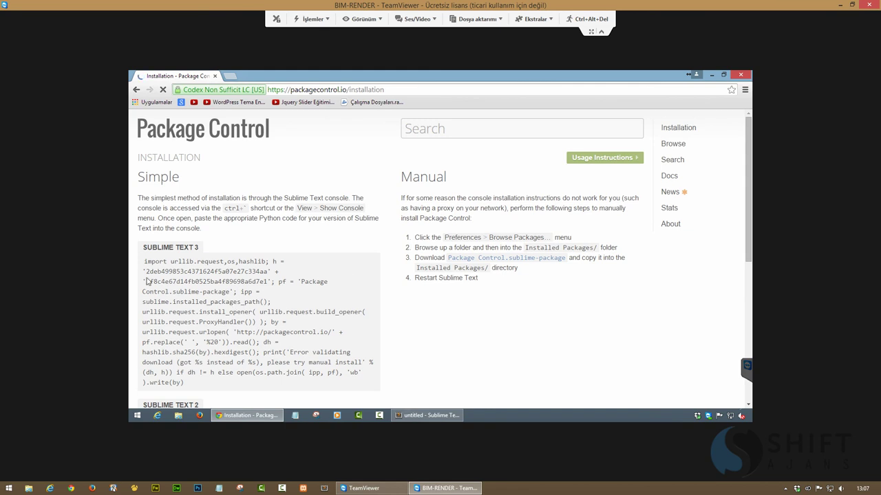
{"action": "left_click_drag", "start_coordinate": [144, 262], "coordinate": [277, 387]}
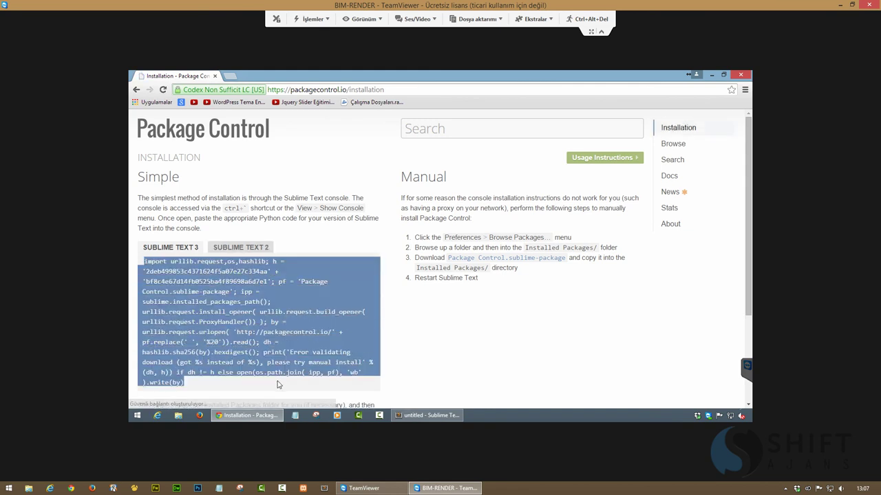
{"action": "left_click", "coordinate": [426, 415]}
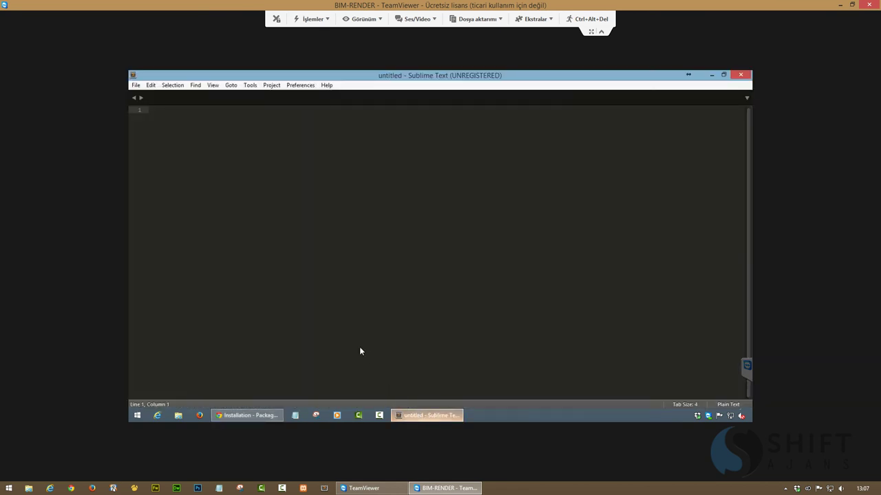
Paste the copied Package Control install code into Sublime's View > Show Console and run it
{"action": "left_click", "coordinate": [251, 86]}
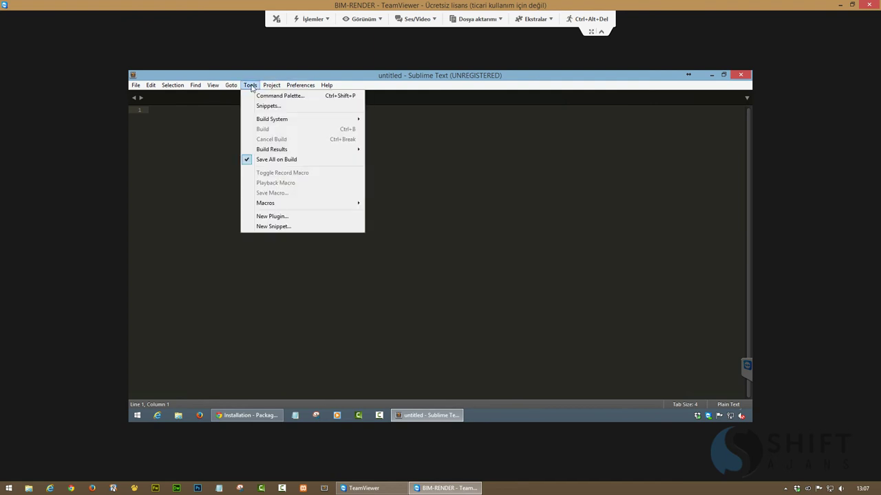
{"action": "mouse_move", "coordinate": [271, 87]}
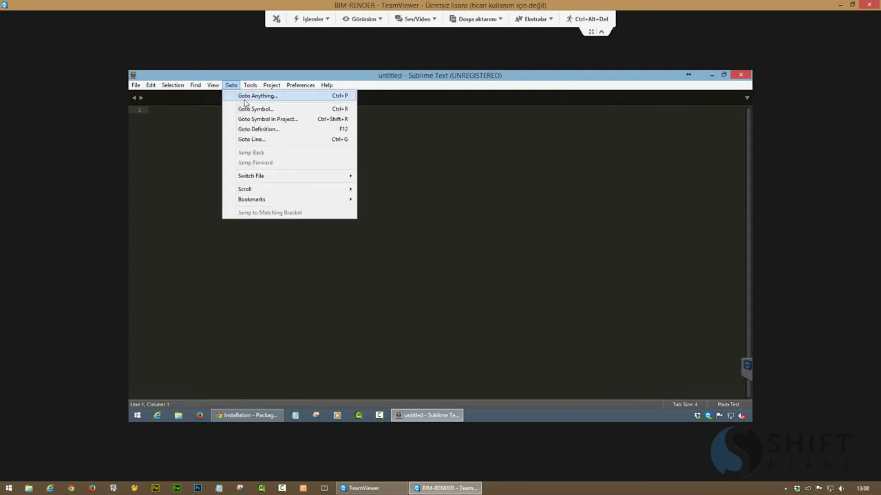
{"action": "left_click", "coordinate": [254, 418]}
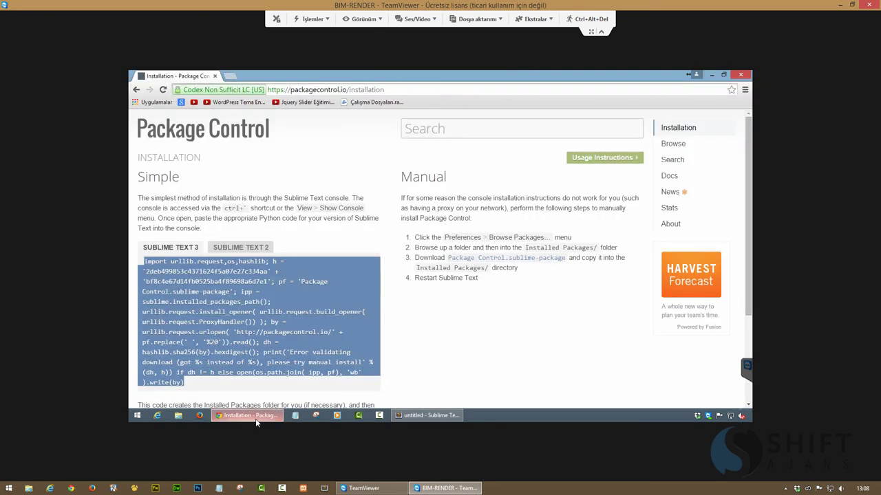
{"action": "left_click", "coordinate": [254, 417]}
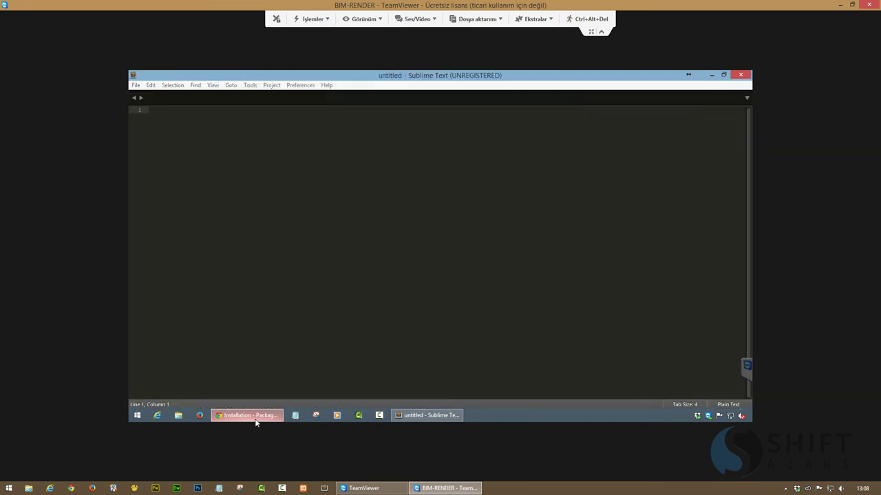
{"action": "left_click", "coordinate": [213, 86]}
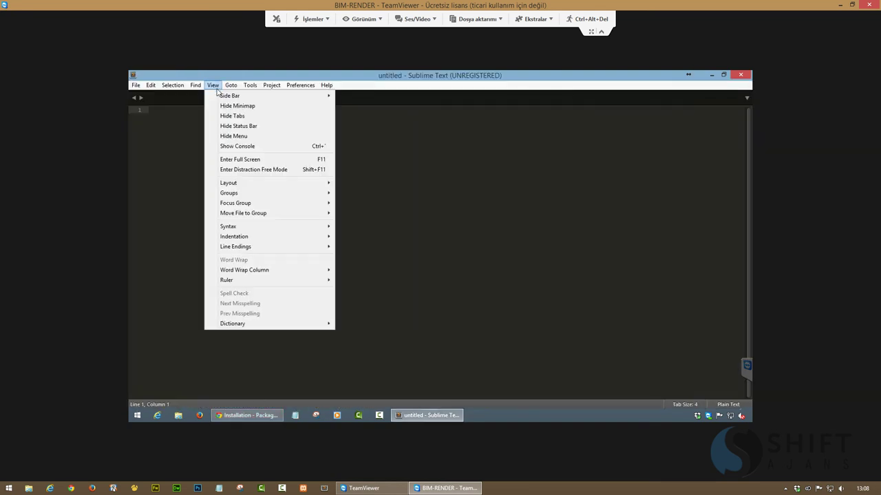
{"action": "left_click", "coordinate": [224, 146]}
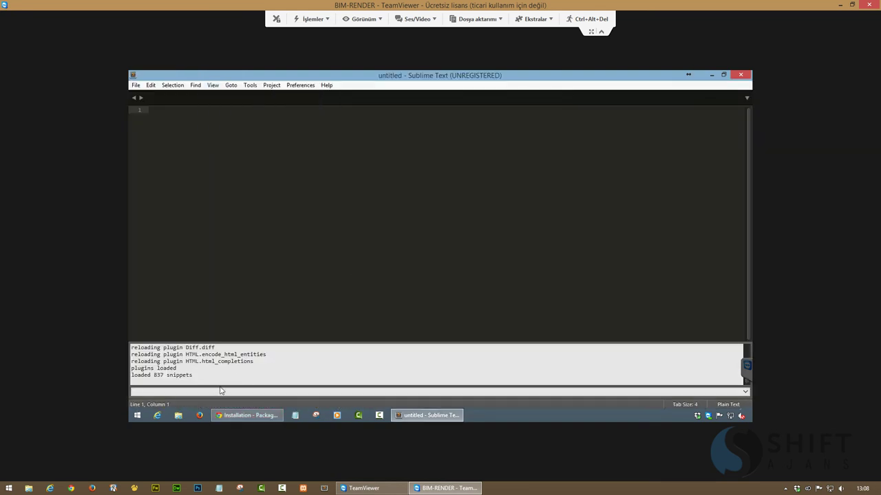
{"action": "key", "text": "ctrl+v"}
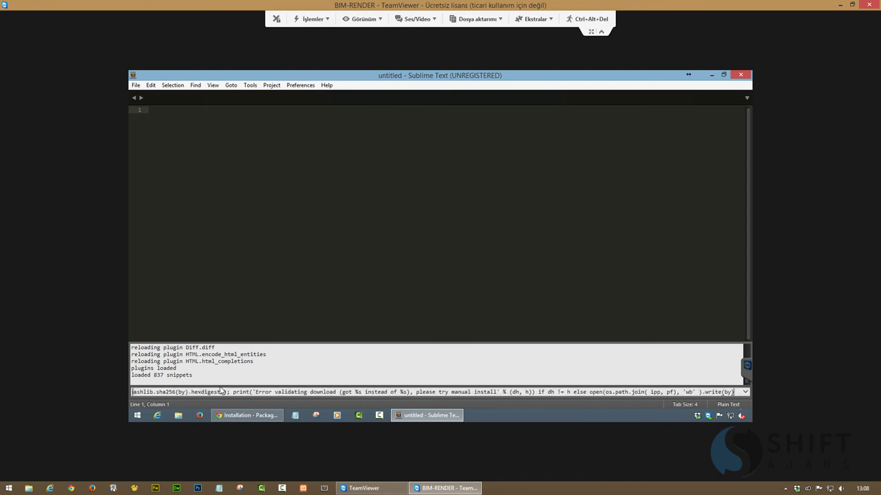
{"action": "key", "text": "Return"}
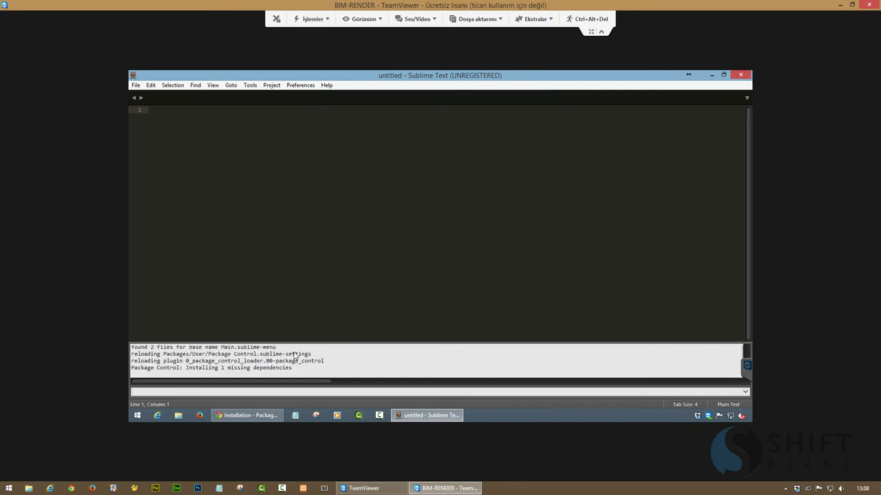
Run Package Control: Install Package, search for 'emmet', then dismiss the package list
{"action": "left_click", "coordinate": [252, 86]}
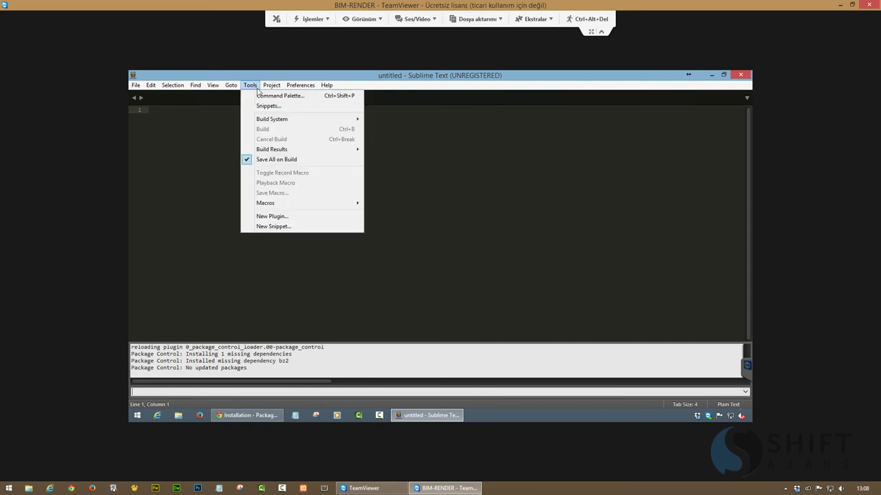
{"action": "left_click", "coordinate": [261, 96]}
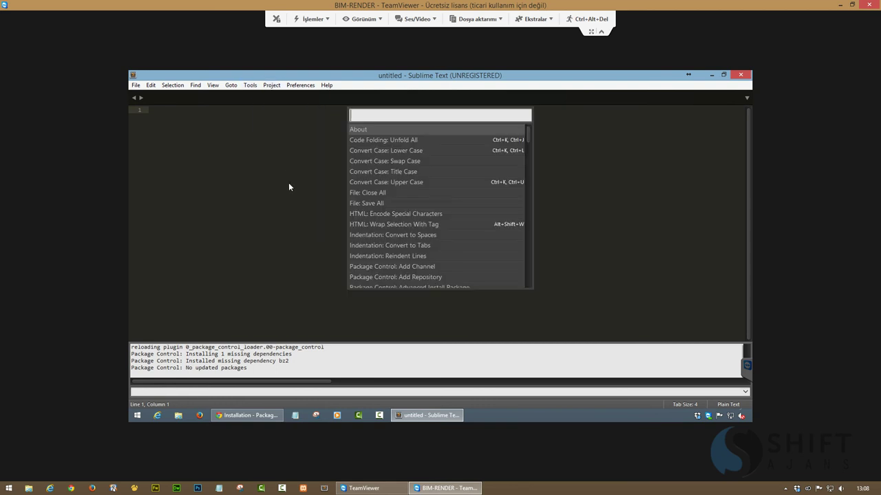
{"action": "type", "text": "insr"}
{"action": "key", "text": "BackSpace"}
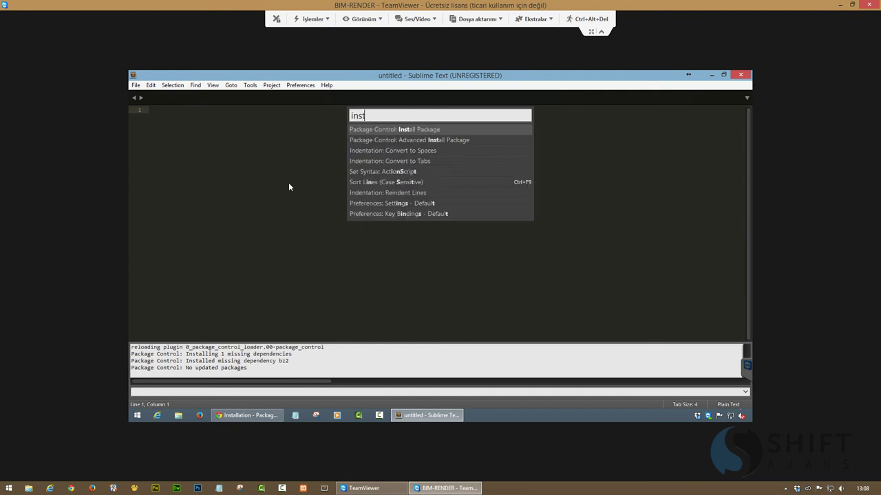
{"action": "type", "text": "ta"}
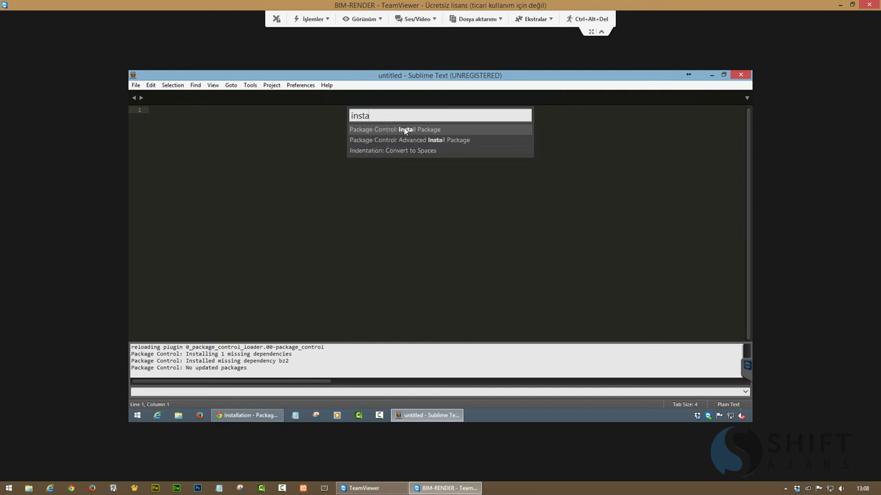
{"action": "left_click", "coordinate": [403, 128]}
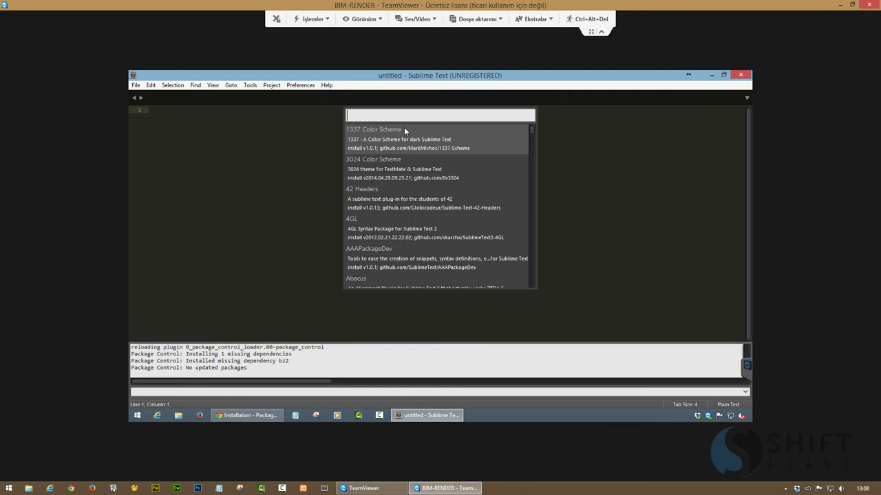
{"action": "type", "text": "emmet"}
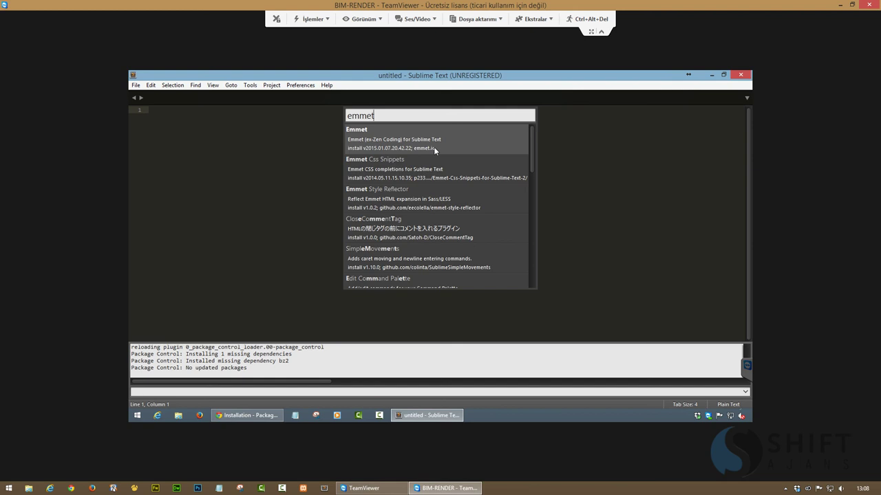
{"action": "key", "text": "Return"}
Quit Sublime Text and refresh the remote desktop
{"action": "left_click", "coordinate": [739, 76]}
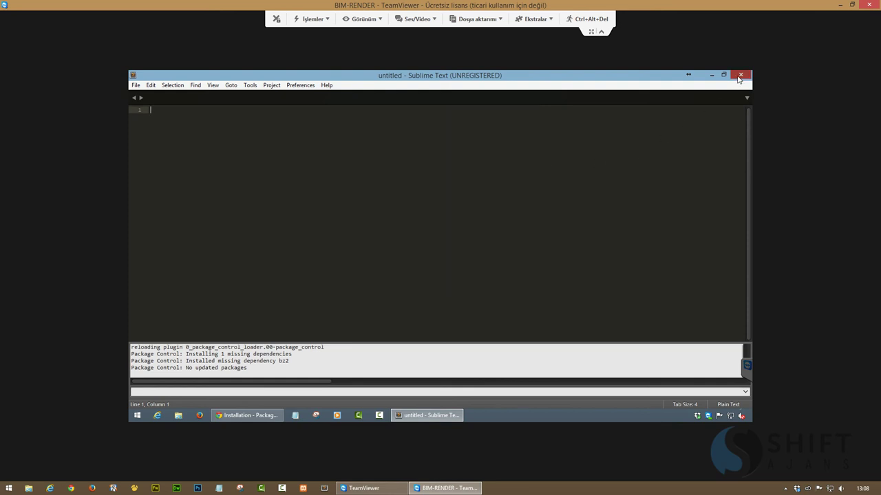
{"action": "right_click", "coordinate": [439, 154]}
{"action": "left_click", "coordinate": [464, 193]}
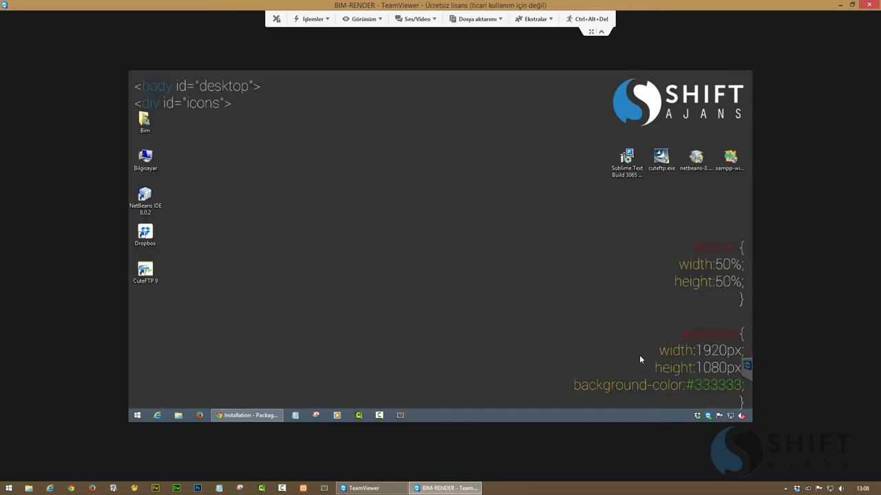
Open the Dropbox app\Sublime folder on the remote PC
{"action": "double_click", "coordinate": [696, 417]}
{"action": "left_click", "coordinate": [379, 183]}
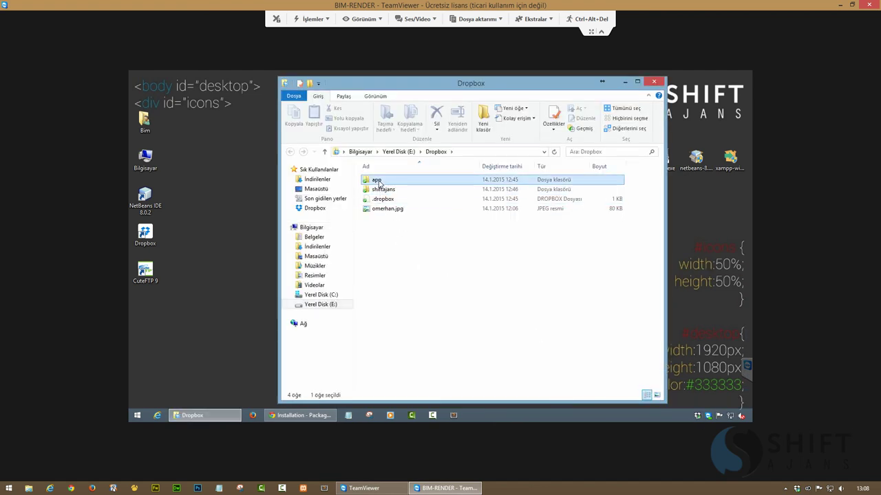
{"action": "double_click", "coordinate": [379, 183]}
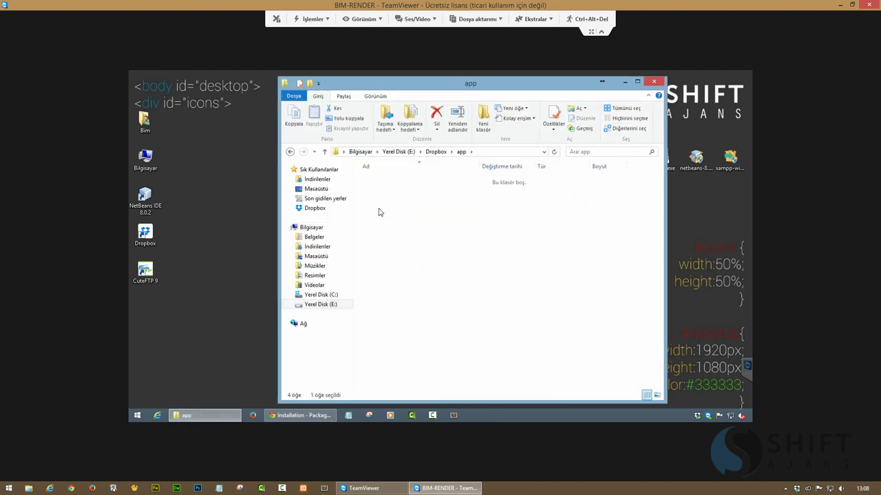
{"action": "double_click", "coordinate": [375, 208]}
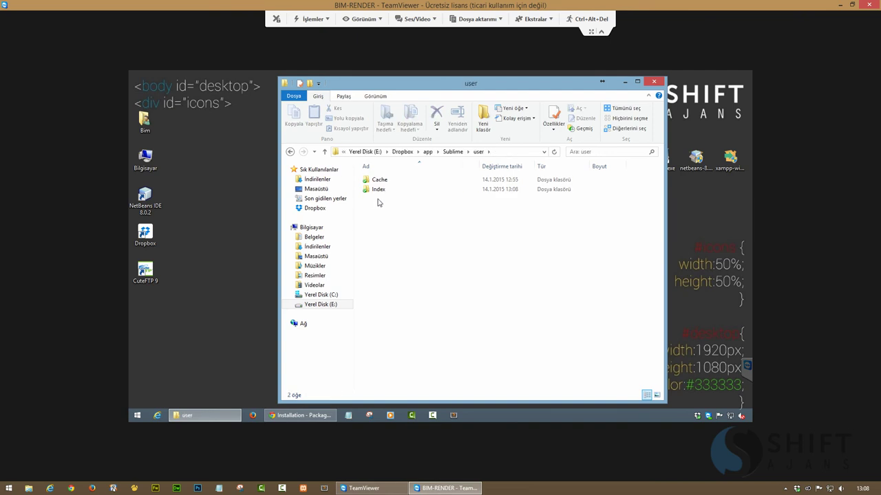
{"action": "left_click", "coordinate": [290, 152]}
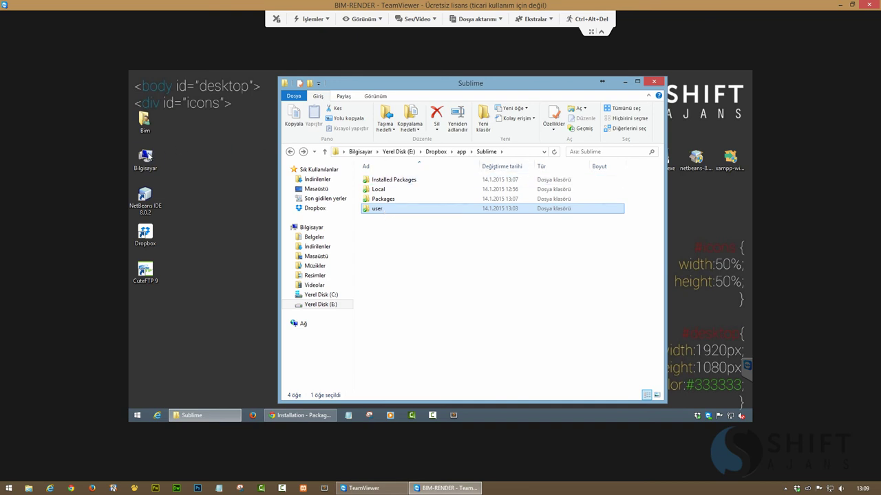
Open C:\Kullanıcılar\profile\AppData\Local\Sublime Text 3, compare it beside the Dropbox window, then close it
{"action": "double_click", "coordinate": [147, 155]}
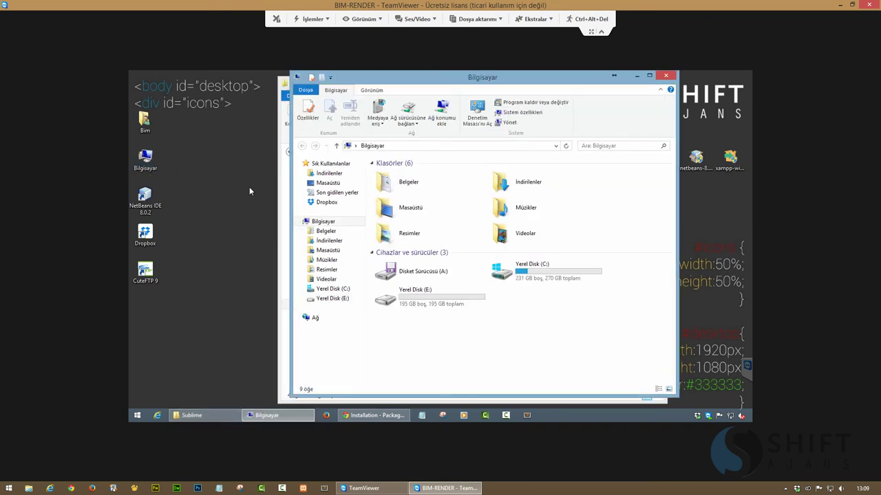
{"action": "double_click", "coordinate": [497, 282]}
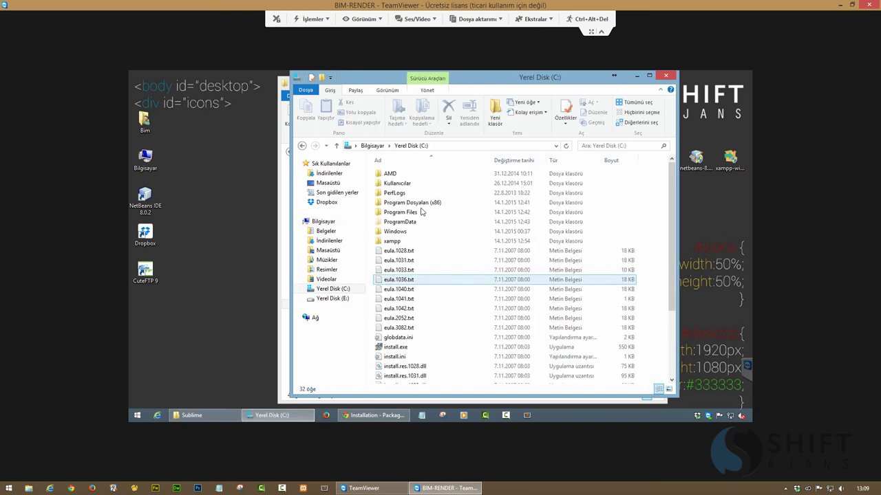
{"action": "double_click", "coordinate": [394, 188]}
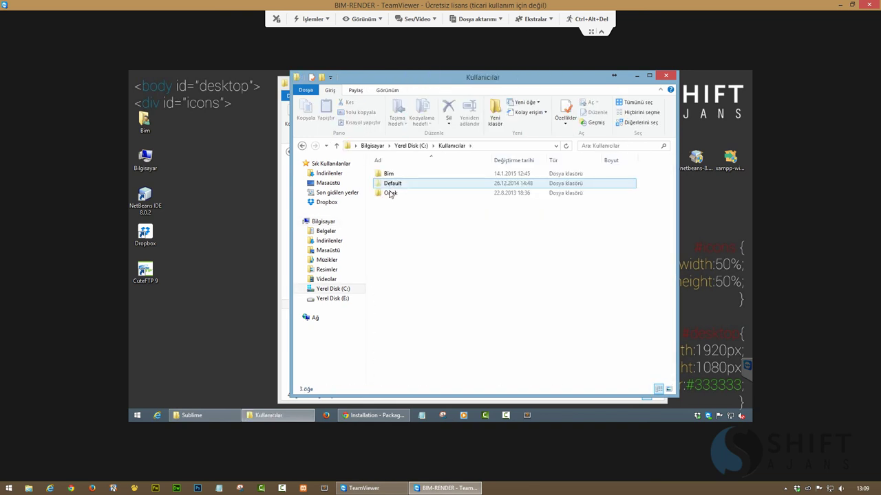
{"action": "double_click", "coordinate": [389, 174]}
{"action": "double_click", "coordinate": [393, 194]}
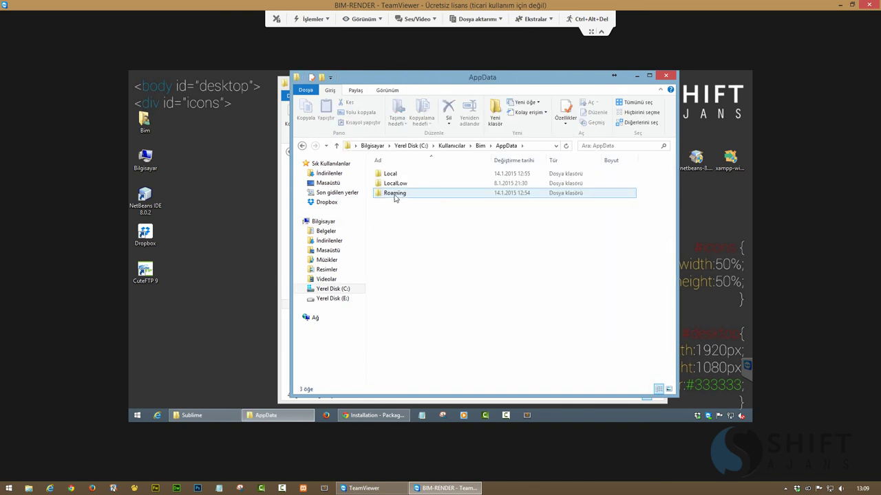
{"action": "double_click", "coordinate": [393, 175]}
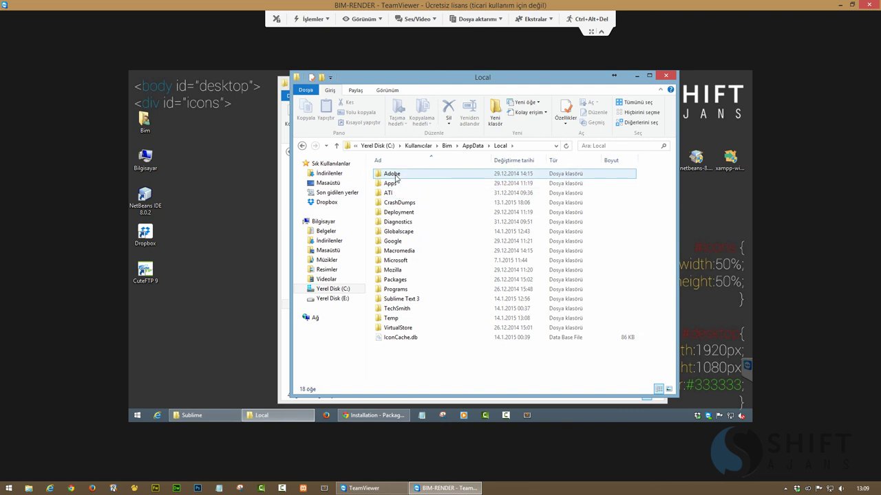
{"action": "double_click", "coordinate": [397, 298]}
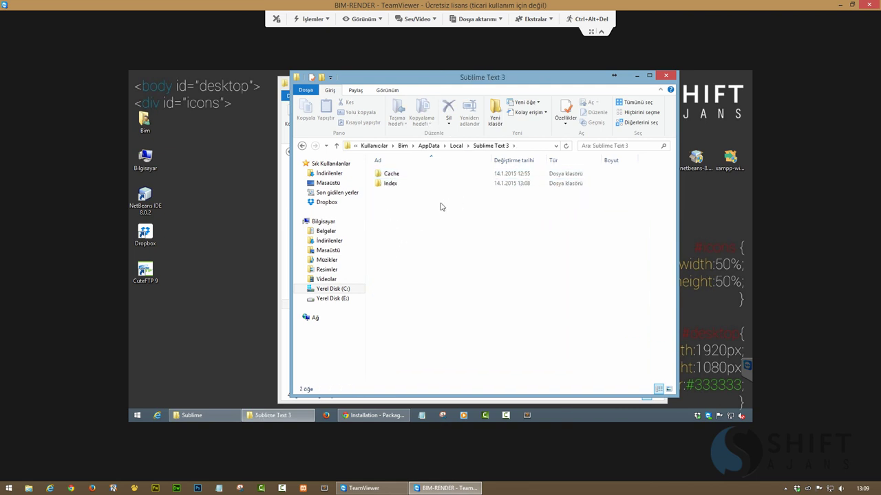
{"action": "left_click_drag", "start_coordinate": [485, 80], "coordinate": [644, 79]}
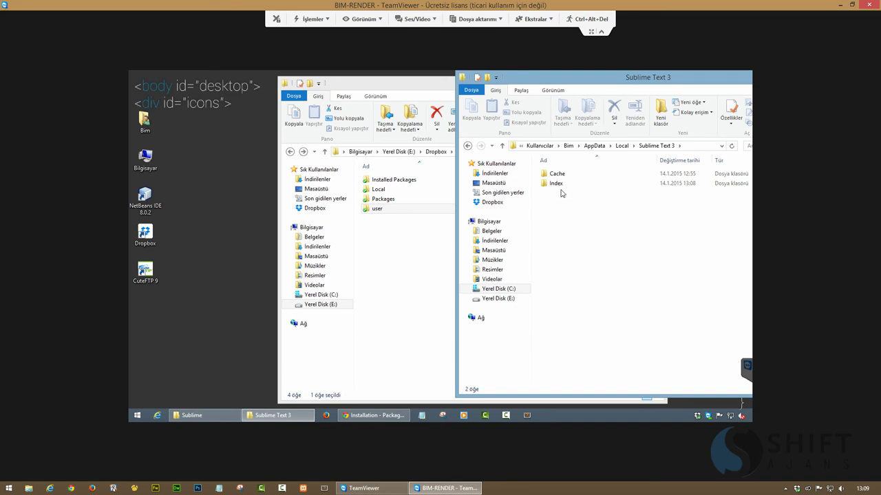
{"action": "left_click_drag", "start_coordinate": [661, 83], "coordinate": [588, 94]}
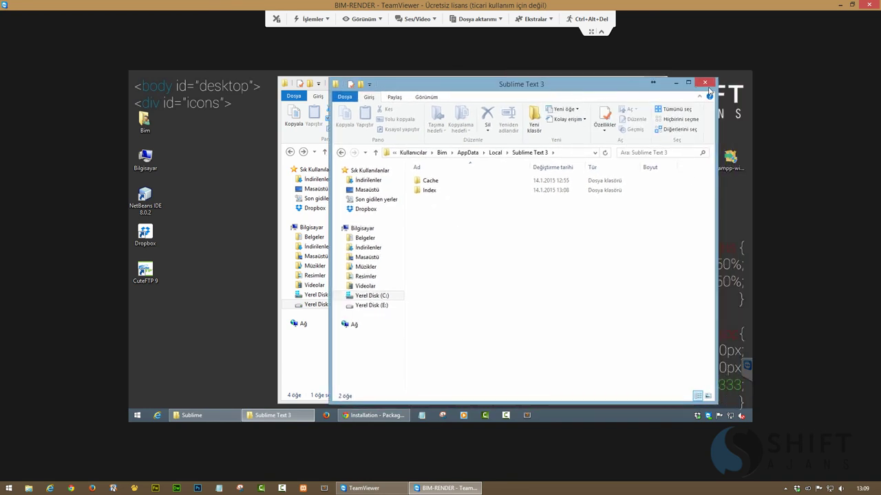
{"action": "left_click", "coordinate": [705, 84]}
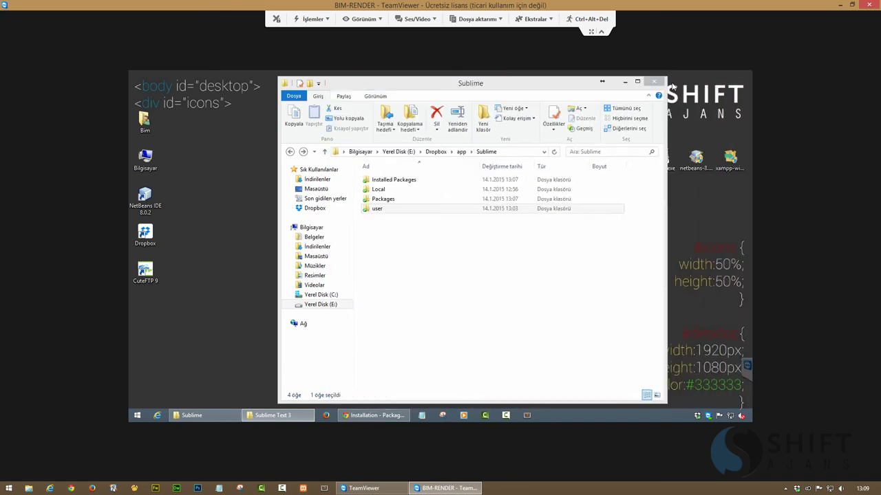
Create a new text document named Deneme.txt in the Dropbox Sublime user folder
{"action": "double_click", "coordinate": [381, 210]}
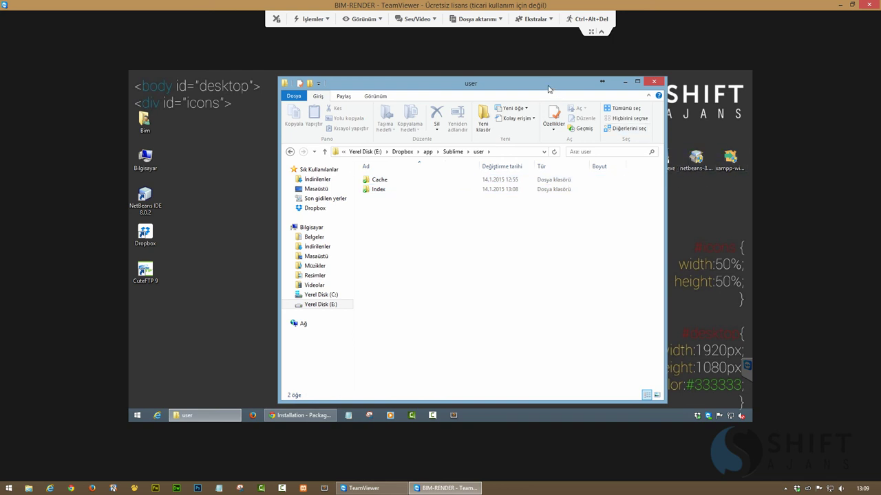
{"action": "left_click_drag", "start_coordinate": [549, 88], "coordinate": [475, 85]}
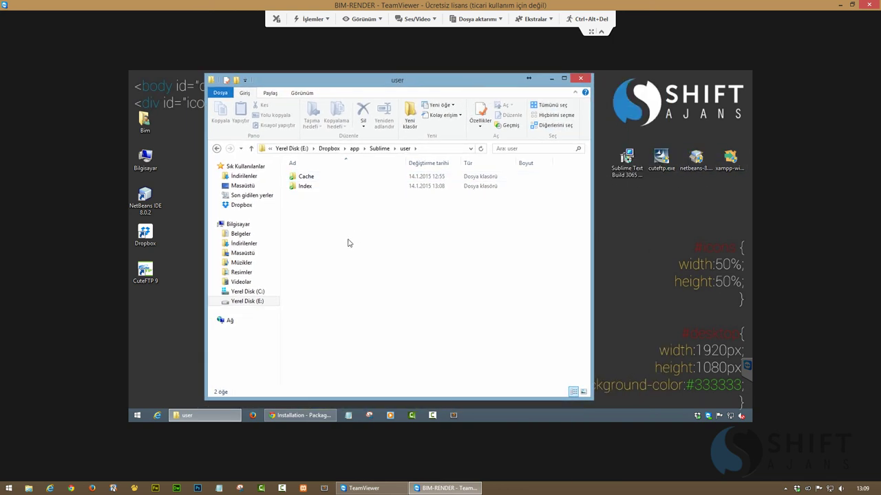
{"action": "right_click", "coordinate": [347, 240]}
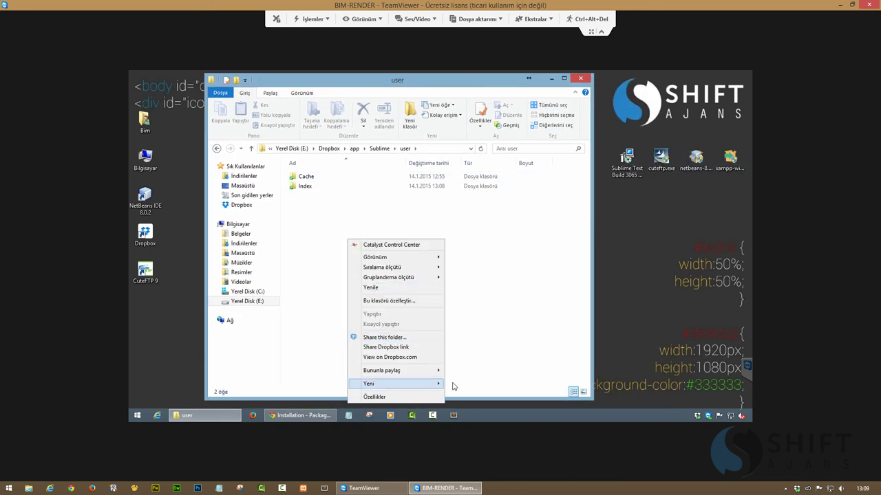
{"action": "mouse_move", "coordinate": [453, 387]}
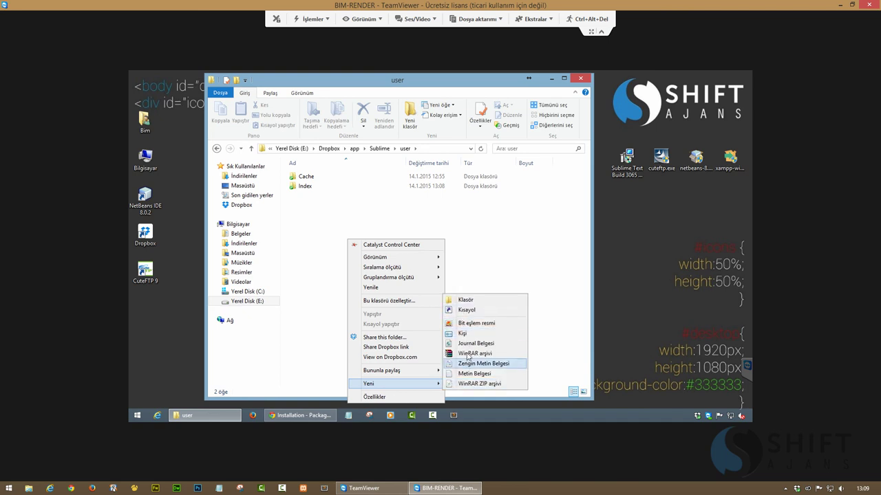
{"action": "left_click", "coordinate": [468, 375]}
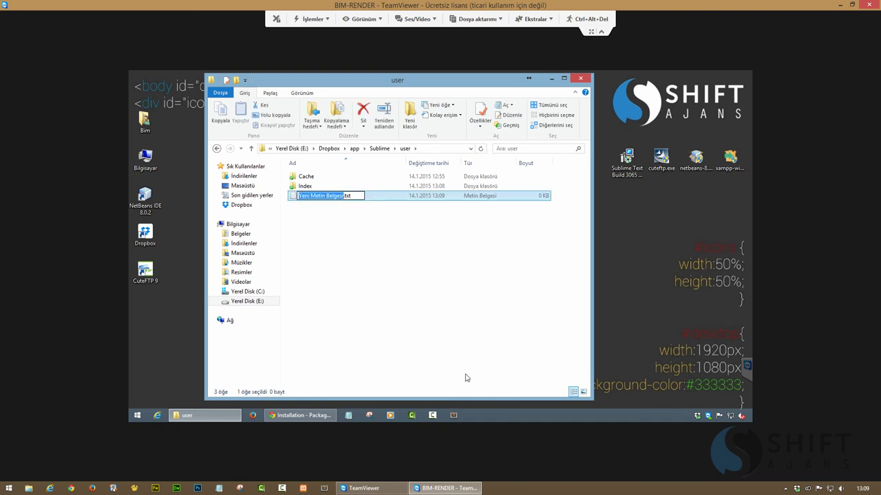
{"action": "type", "text": "Deneme"}
{"action": "key", "text": "Return"}
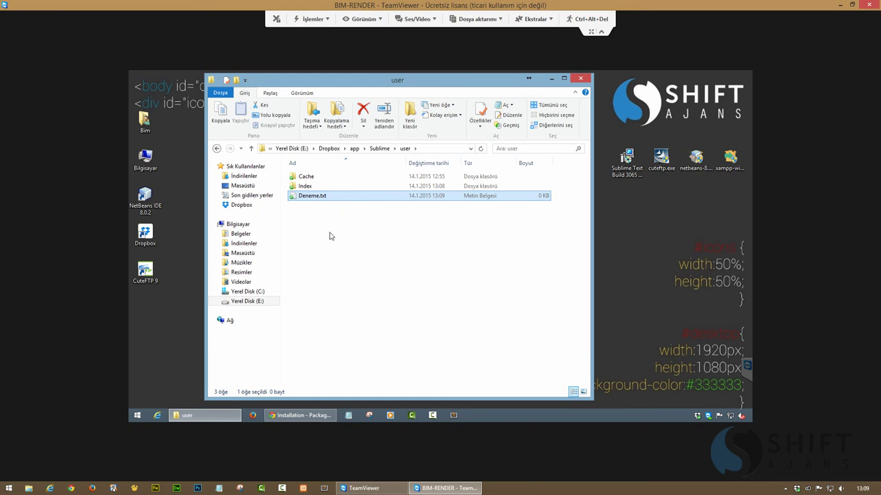
Type two lines of test text into Deneme.txt, save it, and close Notepad and the folder
{"action": "double_click", "coordinate": [309, 197]}
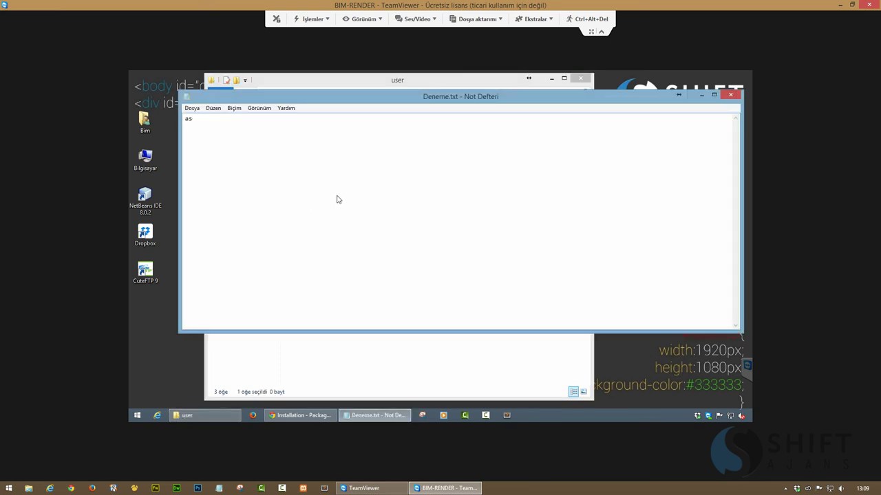
{"action": "type", "text": "asdaalkd"}
{"action": "key", "text": "Return"}
{"action": "type", "text": "asd"}
{"action": "key", "text": "Return"}
{"action": "type", "text": "asd"}
{"action": "key", "text": "Return"}
{"action": "type", "text": "sa"}
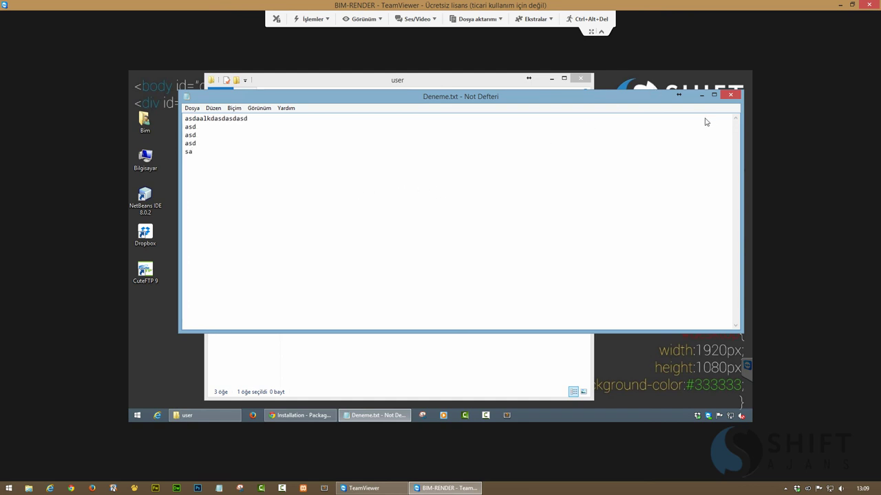
{"action": "key", "text": "ctrl+s"}
{"action": "left_click", "coordinate": [730, 94]}
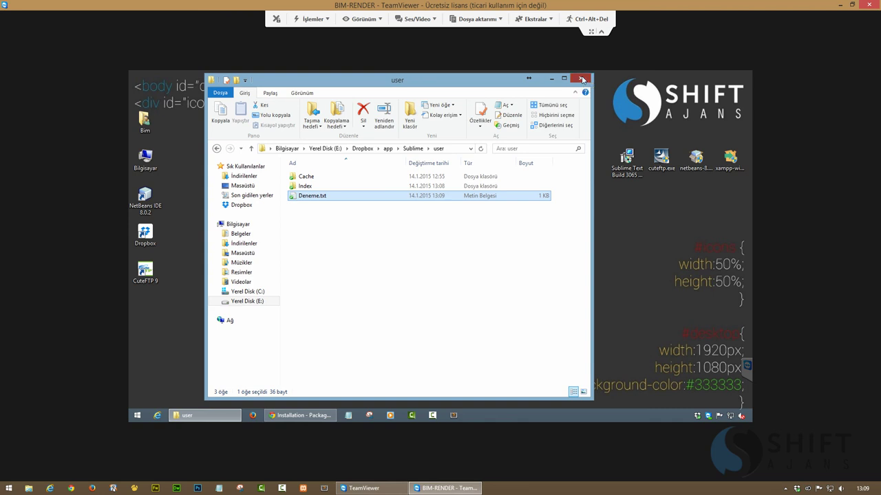
{"action": "left_click", "coordinate": [582, 80]}
Open C:\Kullanıcılar\profile\AppData\Local\Sublime Text 3 to check for Deneme.txt, then minimize the remote session
{"action": "double_click", "coordinate": [145, 160]}
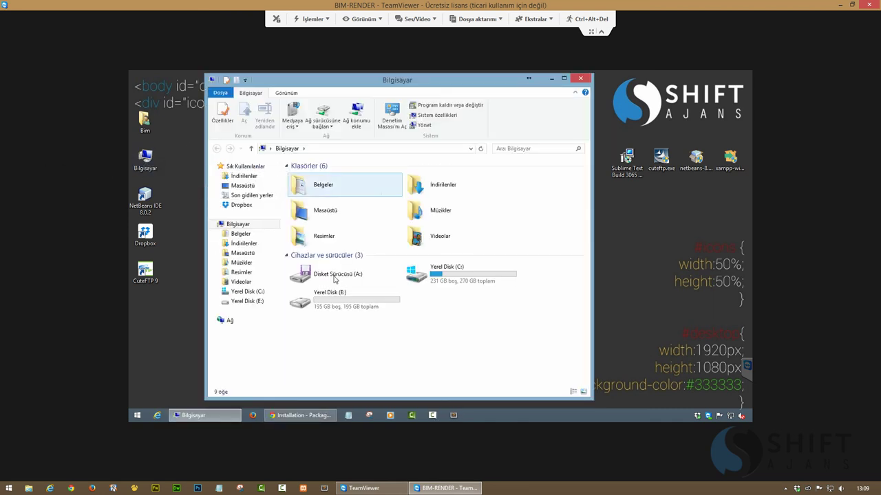
{"action": "double_click", "coordinate": [323, 273]}
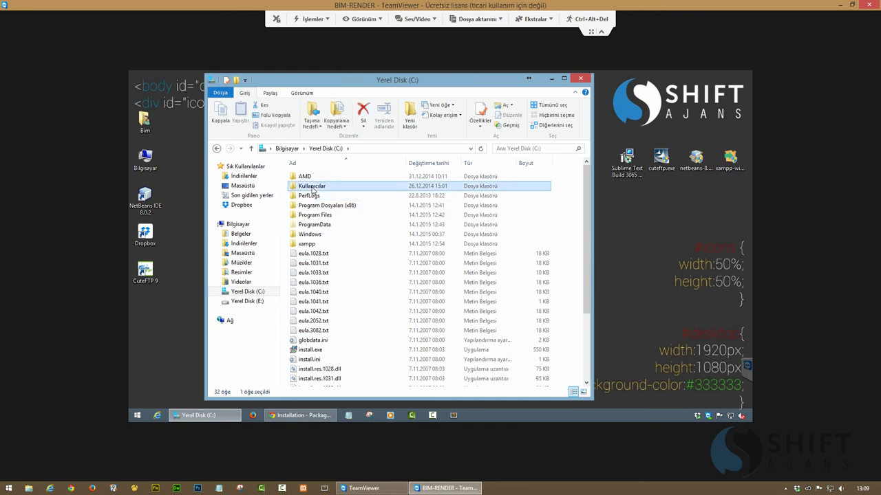
{"action": "double_click", "coordinate": [311, 187]}
{"action": "double_click", "coordinate": [303, 176]}
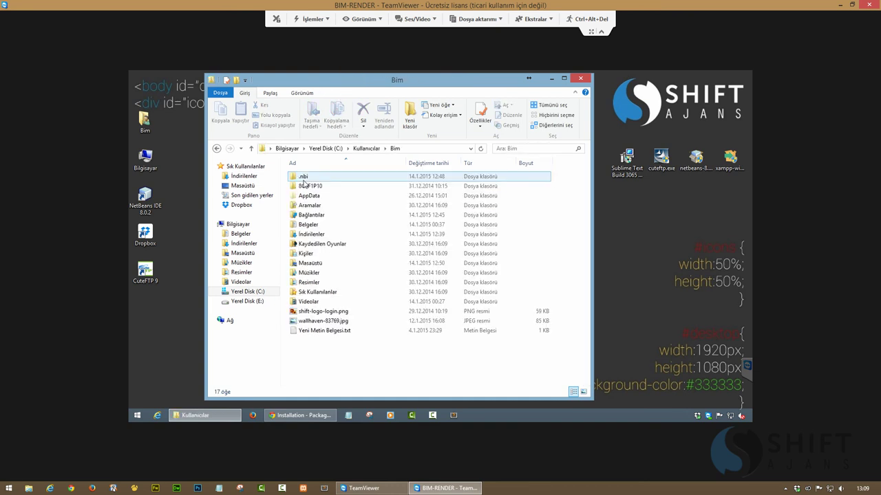
{"action": "double_click", "coordinate": [308, 197]}
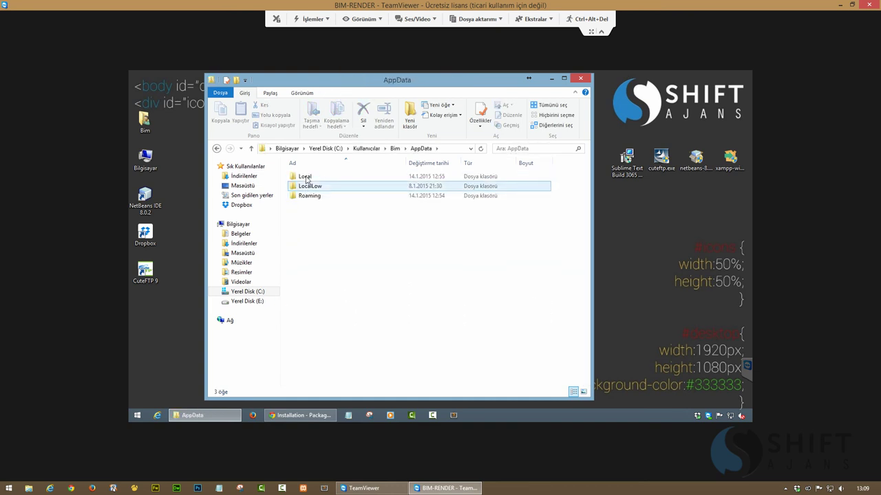
{"action": "double_click", "coordinate": [304, 177]}
{"action": "double_click", "coordinate": [310, 303]}
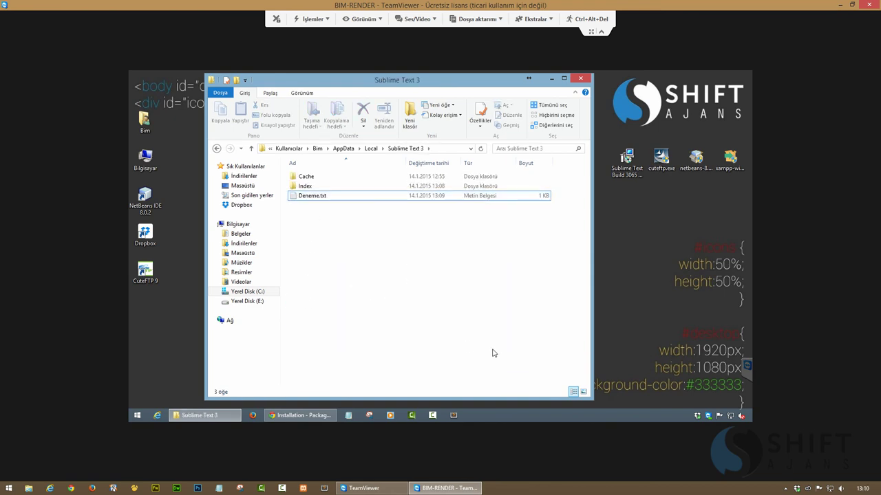
{"action": "left_click", "coordinate": [444, 488]}
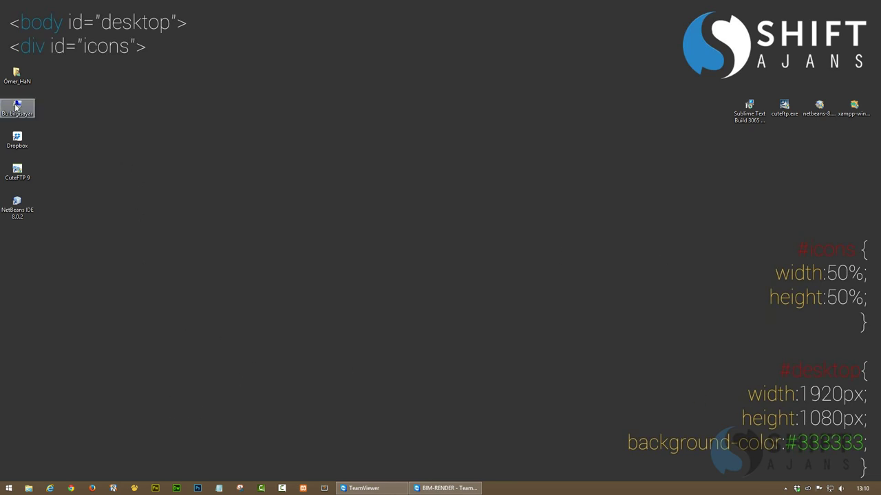
Open the local Dropbox\app\Sublime\user folder
{"action": "left_click", "coordinate": [792, 489]}
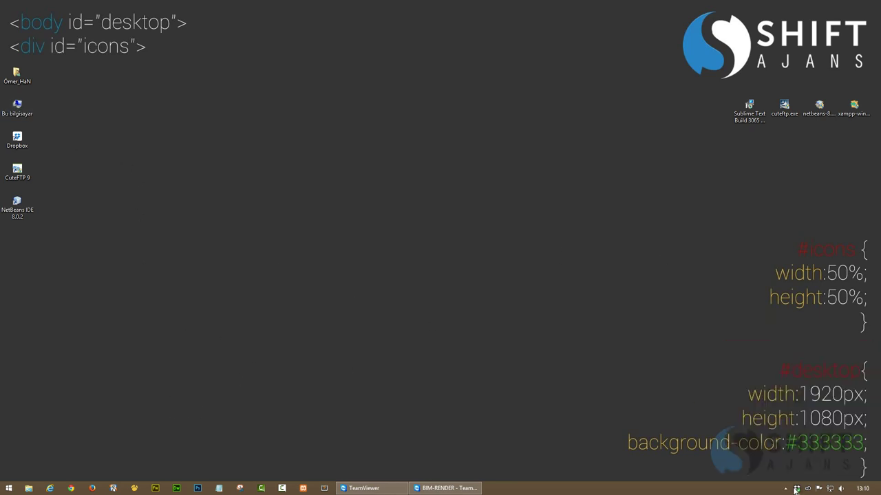
{"action": "double_click", "coordinate": [248, 162]}
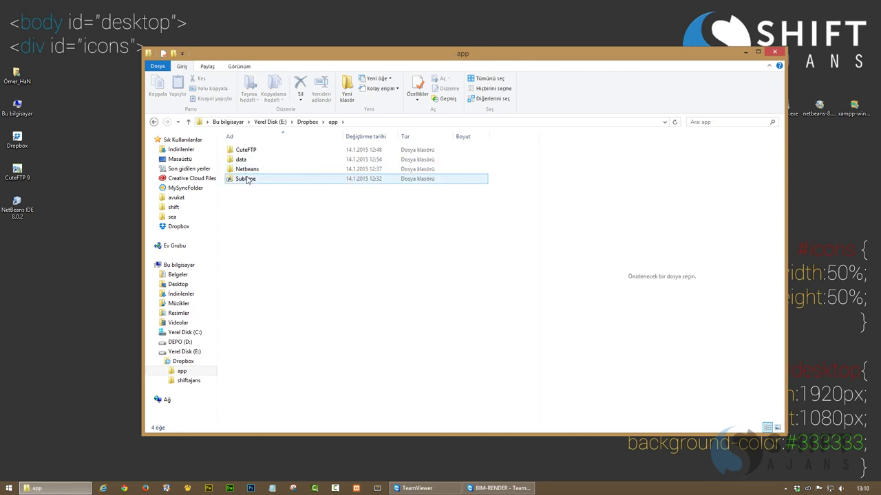
{"action": "left_click", "coordinate": [245, 180]}
{"action": "double_click", "coordinate": [246, 179]}
{"action": "double_click", "coordinate": [247, 178]}
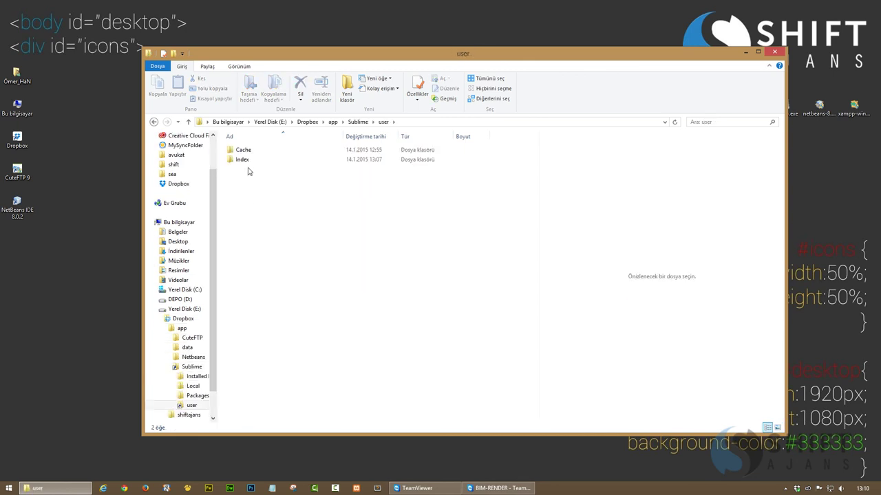
Repeatedly refresh and reopen the user folder, waiting for Deneme.txt to appear
{"action": "right_click", "coordinate": [340, 221]}
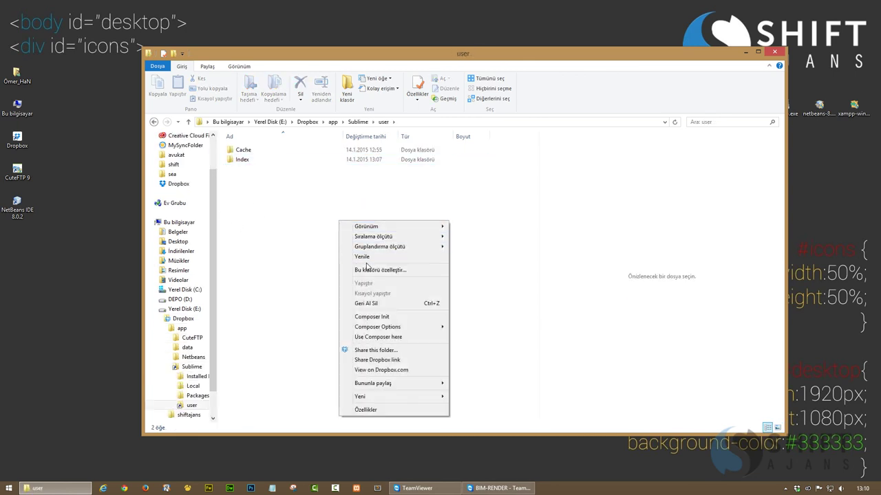
{"action": "left_click", "coordinate": [362, 256]}
{"action": "right_click", "coordinate": [312, 229]}
{"action": "left_click", "coordinate": [338, 265]}
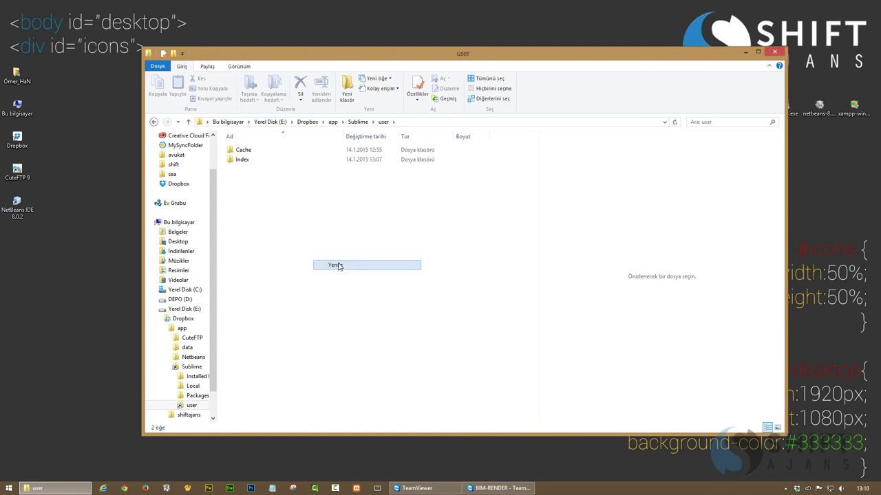
{"action": "right_click", "coordinate": [302, 217]}
{"action": "left_click", "coordinate": [337, 255]}
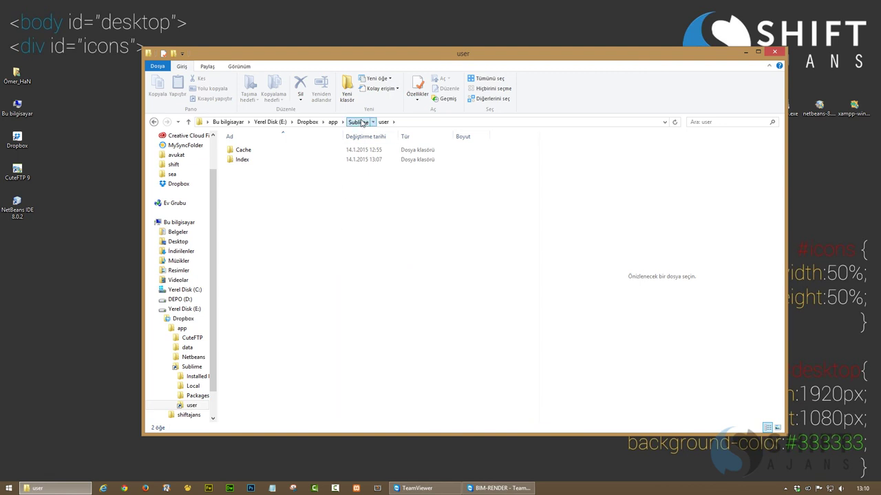
{"action": "left_click", "coordinate": [358, 122]}
{"action": "double_click", "coordinate": [242, 179]}
{"action": "right_click", "coordinate": [271, 187]}
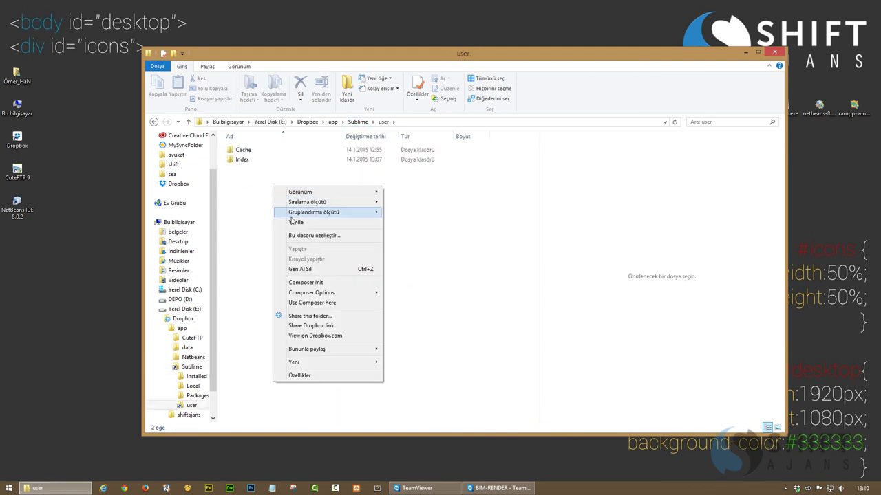
{"action": "left_click", "coordinate": [309, 222]}
{"action": "left_click", "coordinate": [358, 122]}
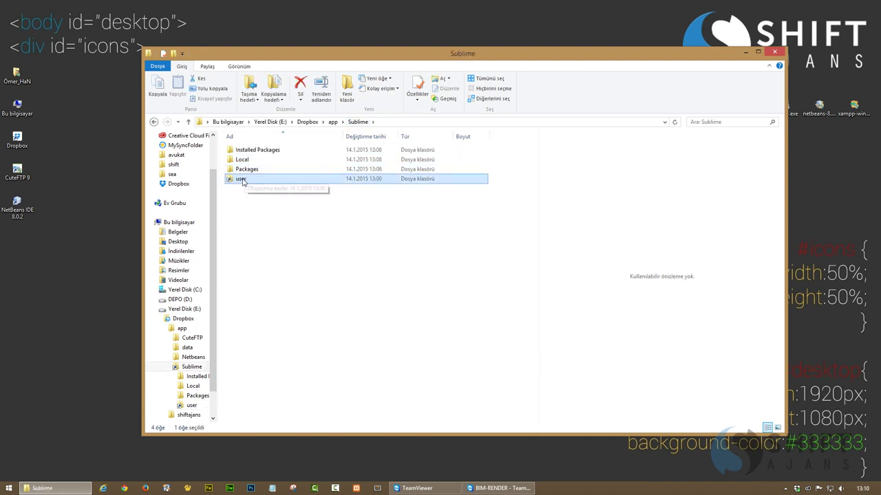
{"action": "double_click", "coordinate": [243, 180]}
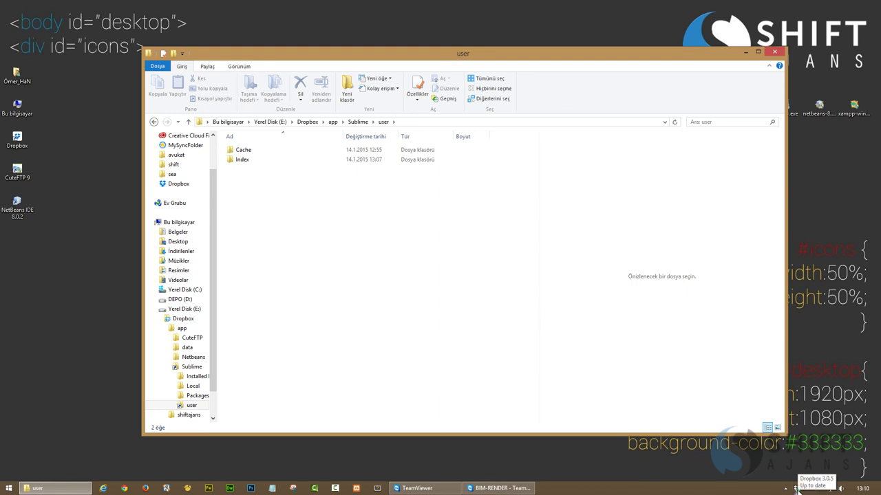
On the remote PC, pause and resume Dropbox syncing, then close the Sublime Text 3 folder
{"action": "left_click", "coordinate": [499, 488]}
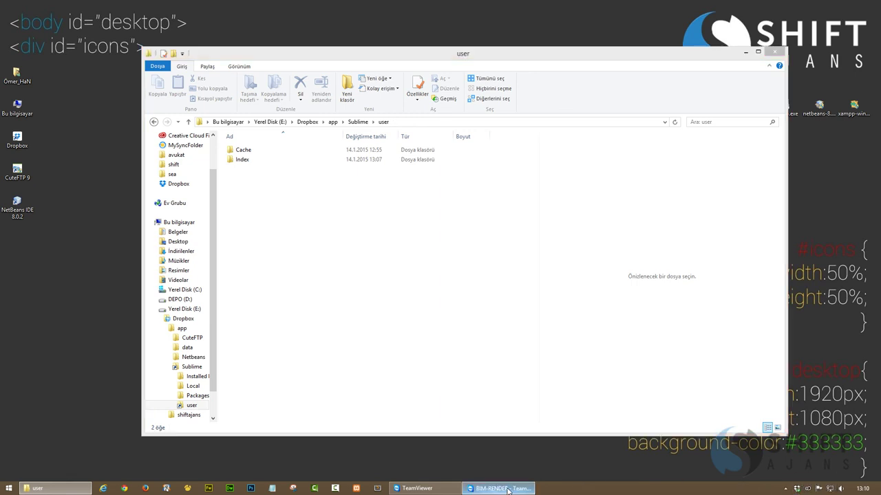
{"action": "left_click", "coordinate": [697, 415]}
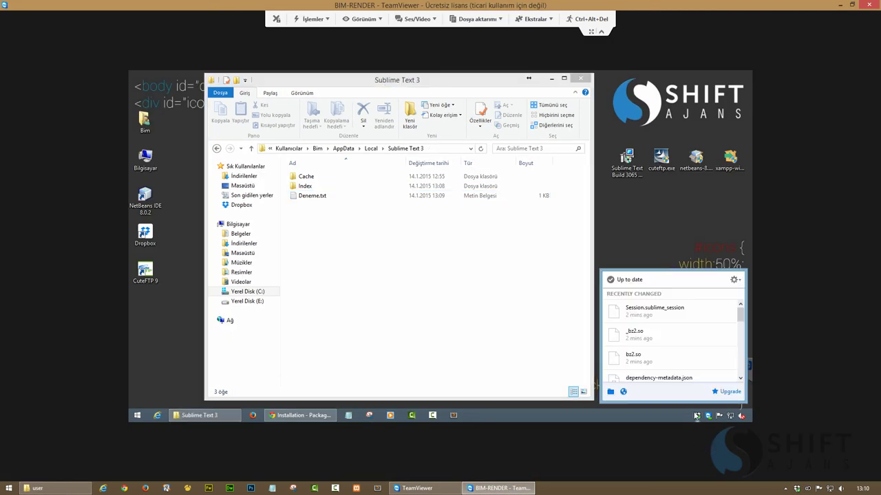
{"action": "left_click", "coordinate": [621, 280]}
{"action": "left_click", "coordinate": [626, 282]}
{"action": "left_click", "coordinate": [426, 284]}
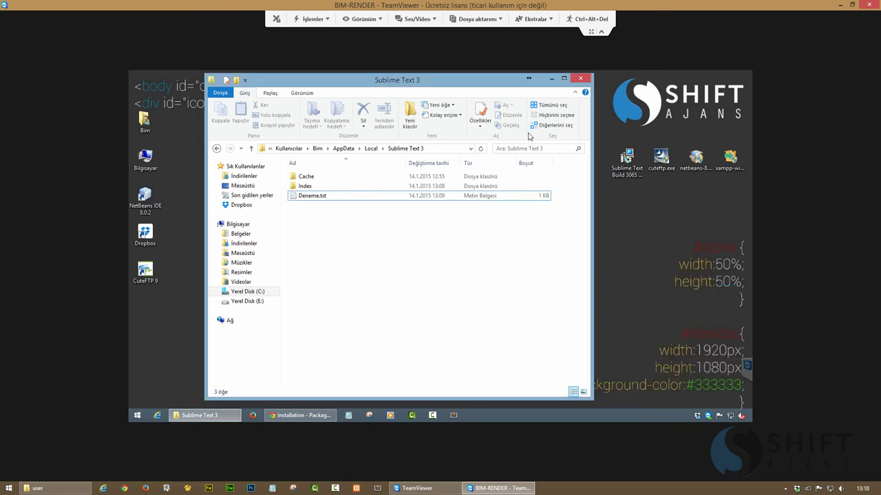
{"action": "left_click", "coordinate": [580, 78]}
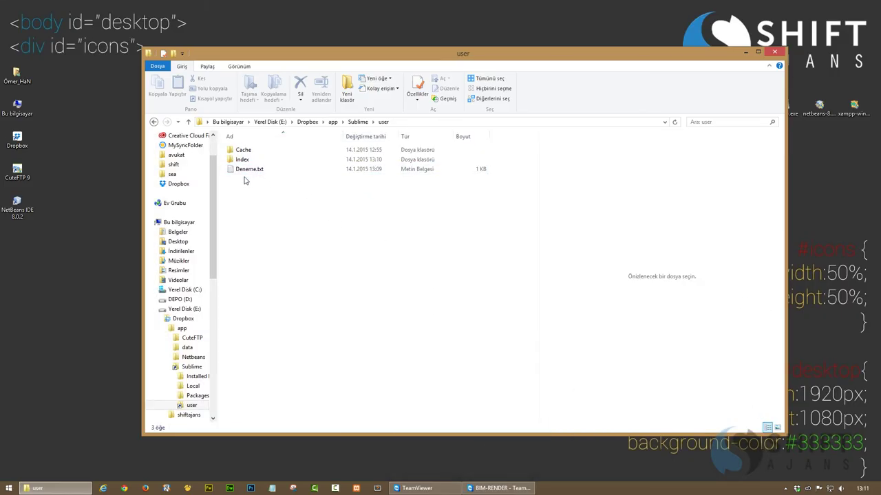
Browse This PC > C: > Kullanıcılar > profile > AppData > Local > Sublime Text 3, verify Deneme.txt, then close it
{"action": "double_click", "coordinate": [17, 105]}
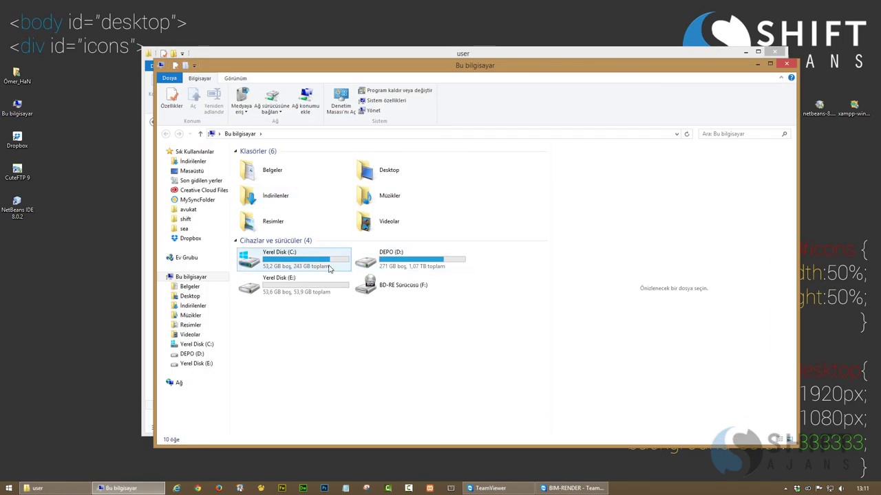
{"action": "double_click", "coordinate": [313, 266]}
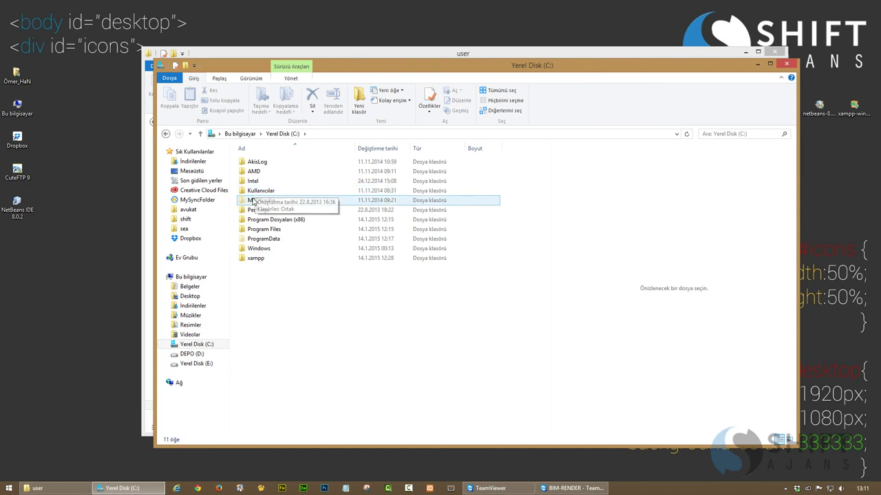
{"action": "double_click", "coordinate": [256, 192]}
{"action": "double_click", "coordinate": [253, 180]}
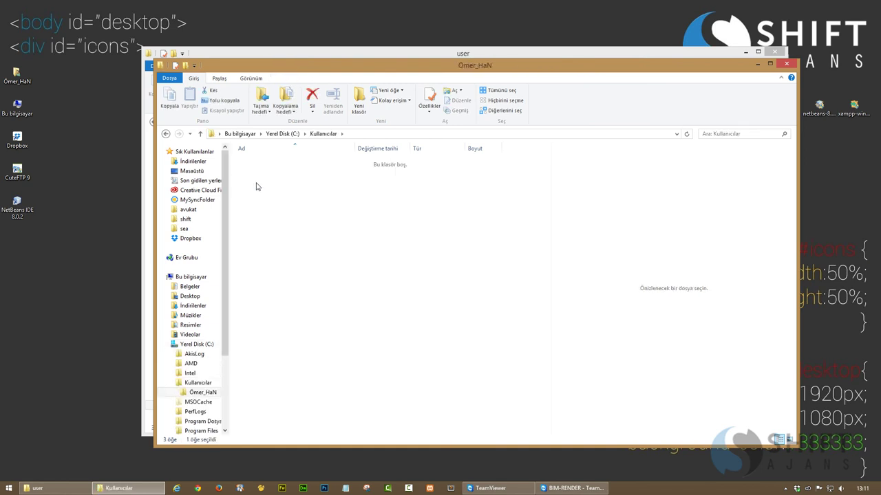
{"action": "double_click", "coordinate": [255, 175]}
{"action": "double_click", "coordinate": [255, 171]}
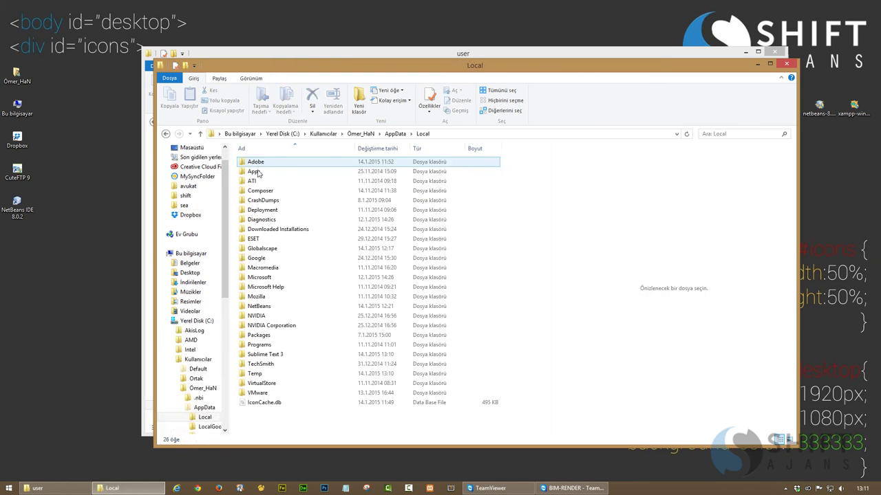
{"action": "double_click", "coordinate": [264, 354]}
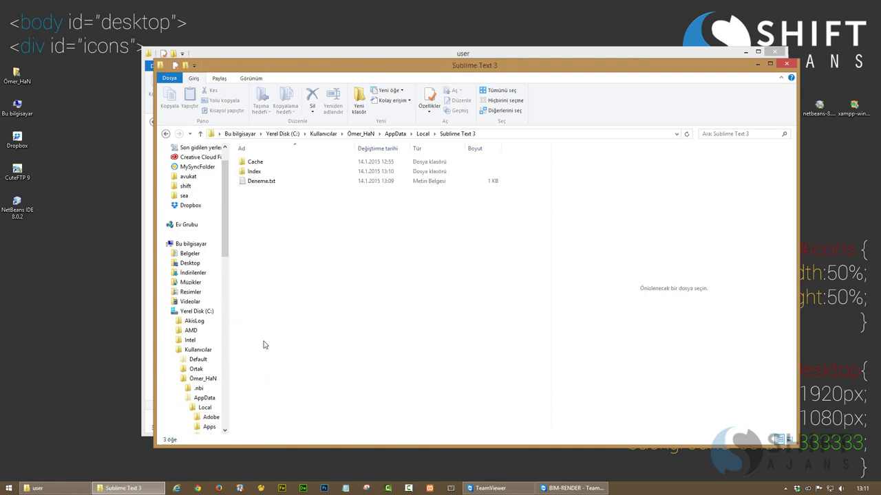
{"action": "left_click", "coordinate": [787, 64]}
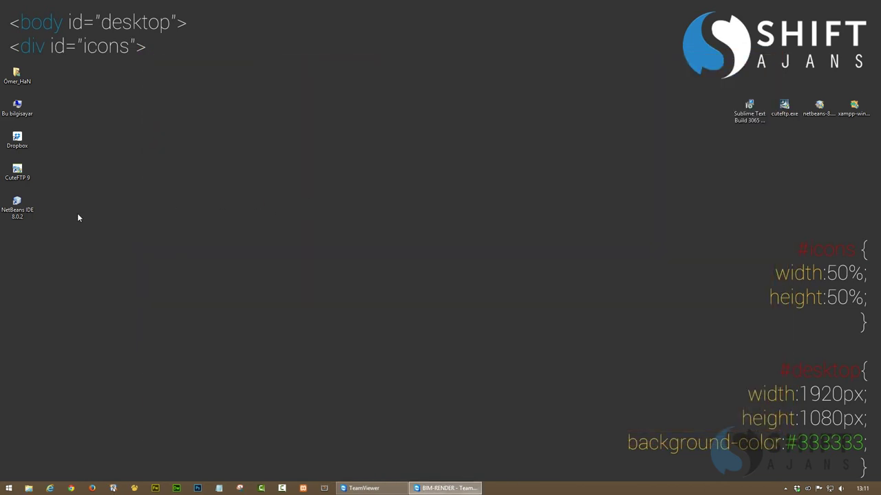
Launch Sublime Text and open the Command Palette from the Tools menu
{"action": "left_click", "coordinate": [324, 488]}
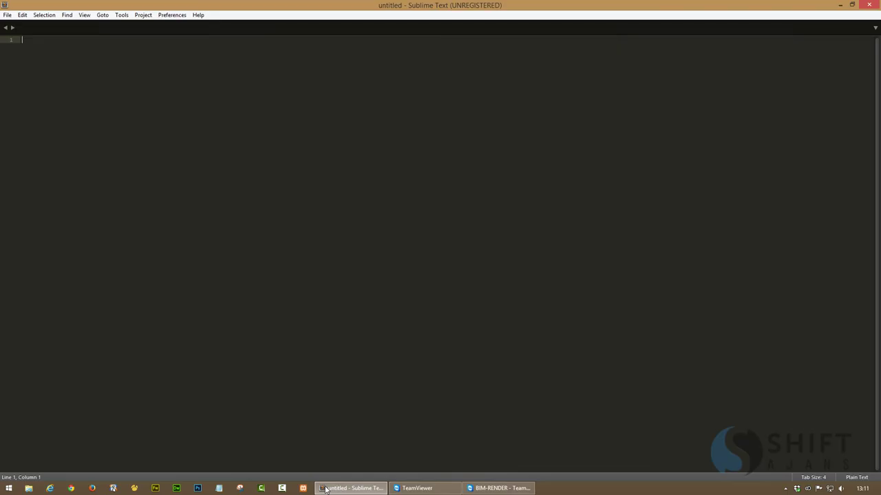
{"action": "left_click", "coordinate": [165, 15]}
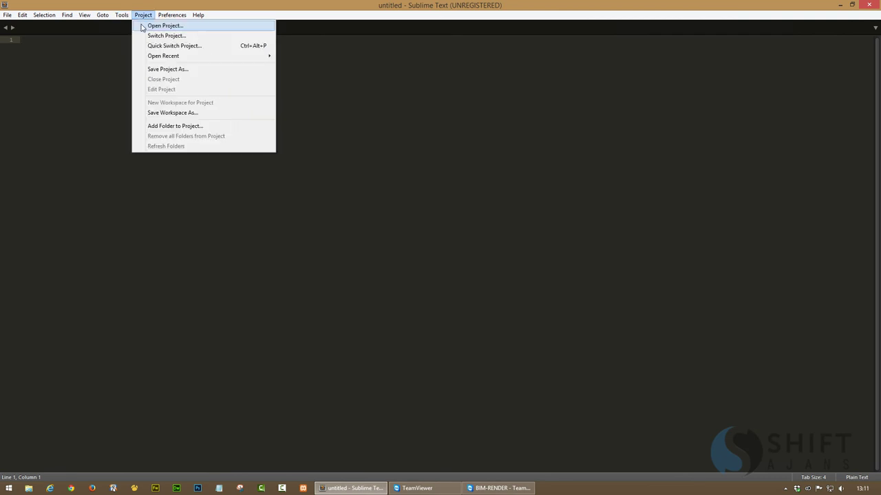
{"action": "mouse_move", "coordinate": [122, 15]}
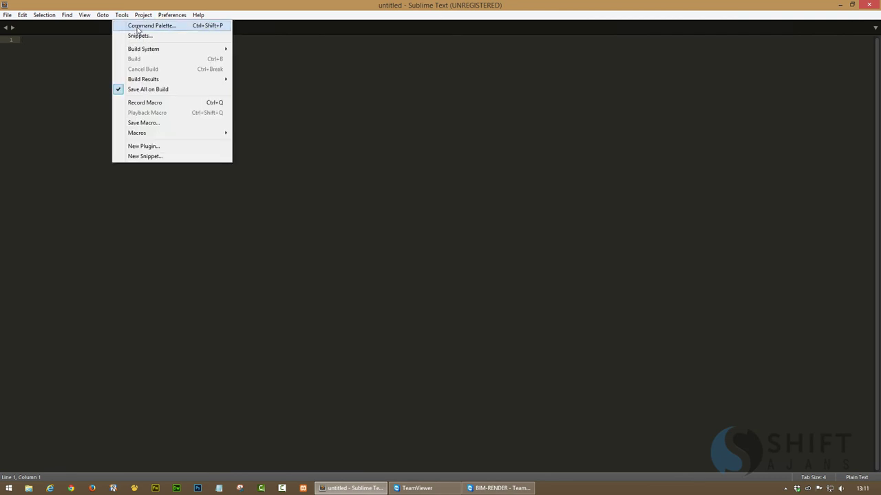
{"action": "left_click", "coordinate": [138, 26]}
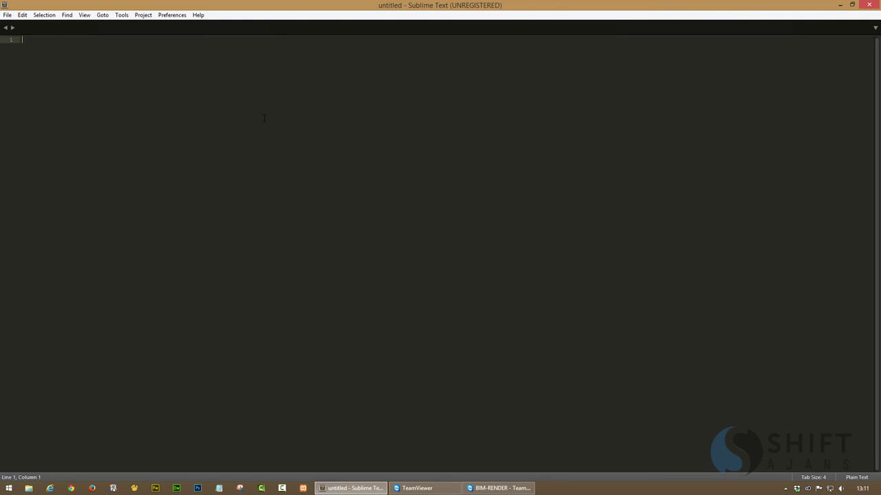
{"action": "left_click", "coordinate": [121, 15]}
{"action": "left_click", "coordinate": [137, 26]}
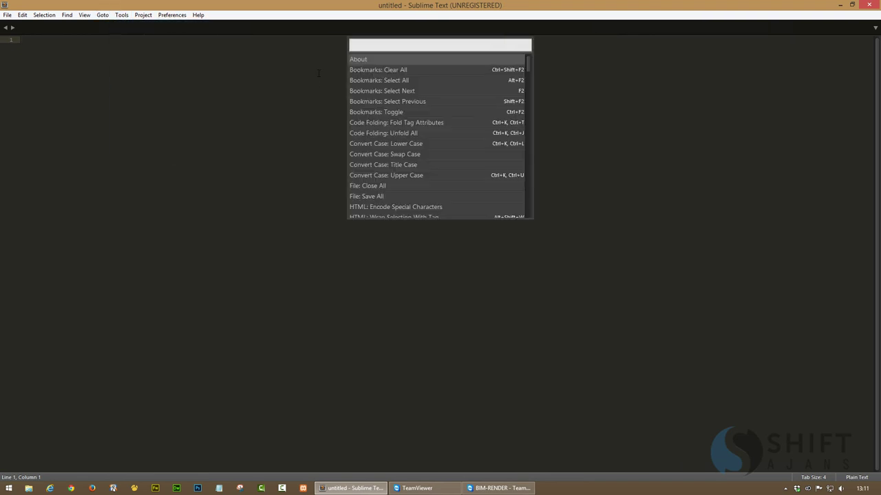
Install Emmet via Package Control: Install Package and close the Package Control Messages tab
{"action": "type", "text": "insta"}
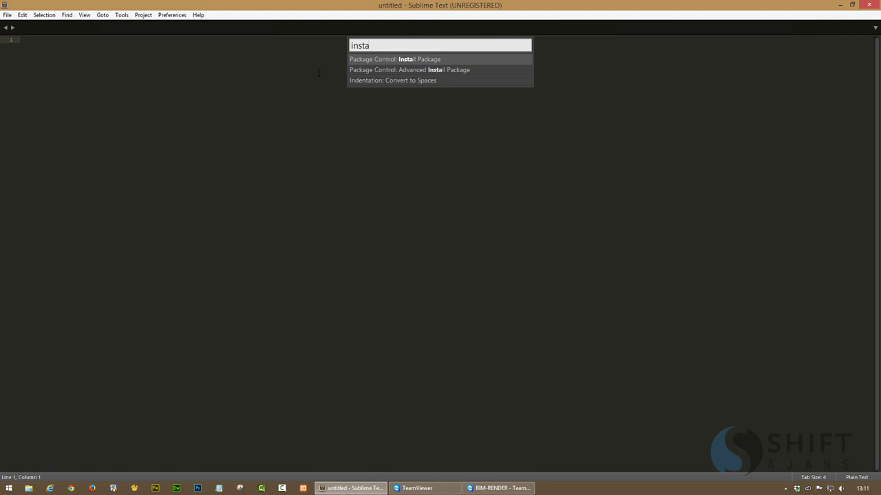
{"action": "left_click", "coordinate": [395, 60]}
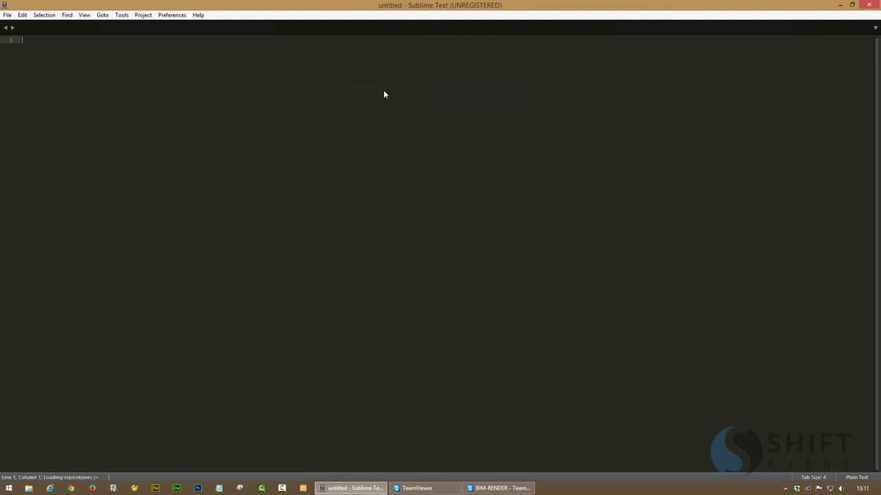
{"action": "type", "text": "emmet"}
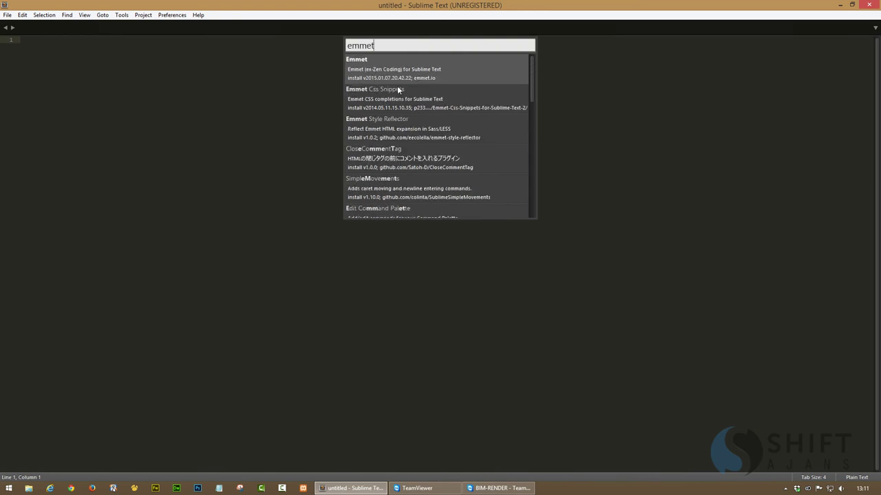
{"action": "left_click", "coordinate": [395, 71]}
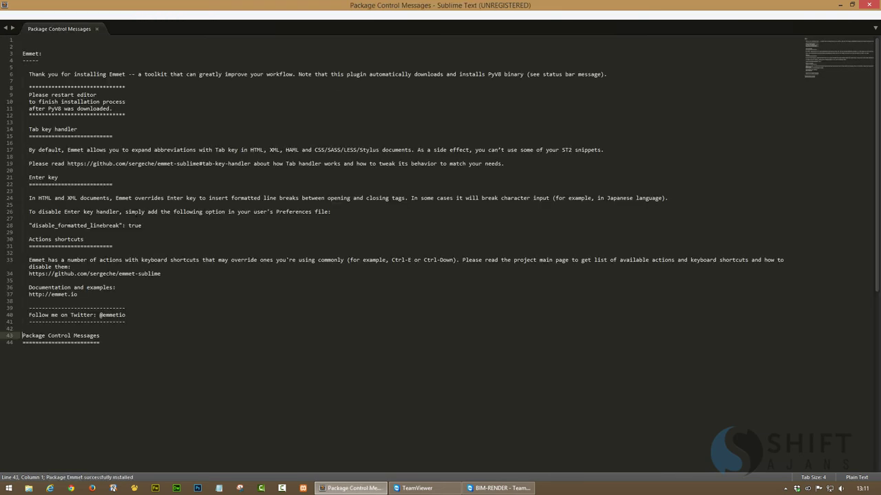
{"action": "left_click", "coordinate": [97, 28]}
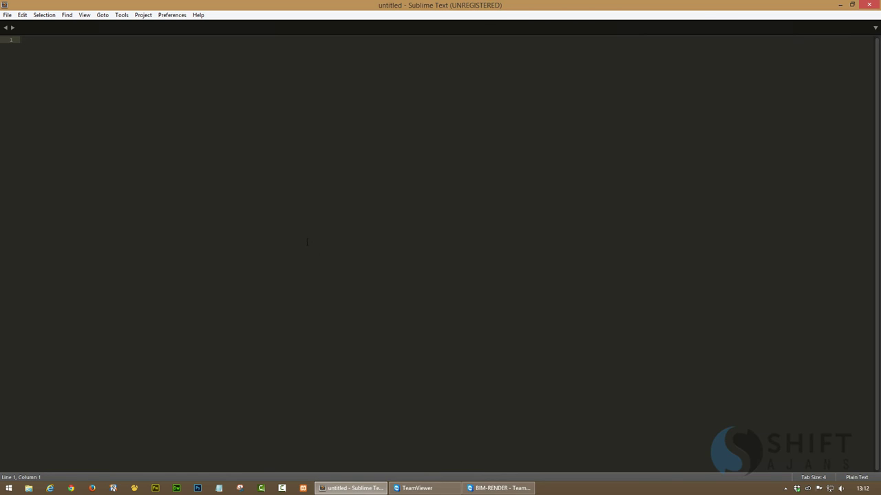
Type the Emmet abbreviation html:5 on line 1 of the empty document and try expanding it
{"action": "right_click", "coordinate": [281, 238]}
{"action": "left_click", "coordinate": [191, 210]}
{"action": "type", "text": "html:5"}
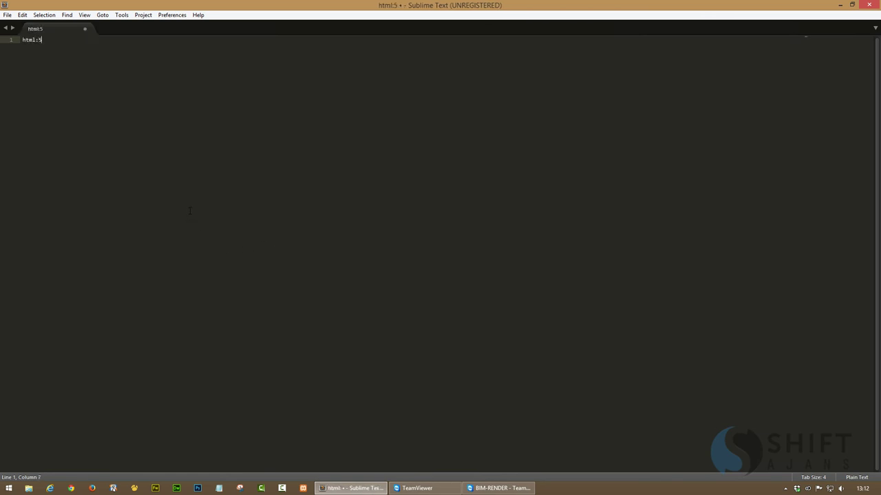
{"action": "key", "text": "ctrl+e"}
{"action": "key", "text": "ctrl+e"}
Install the Emmet Css Snippets package through Package Control: Install Package and close its messages tab
{"action": "left_click", "coordinate": [103, 15]}
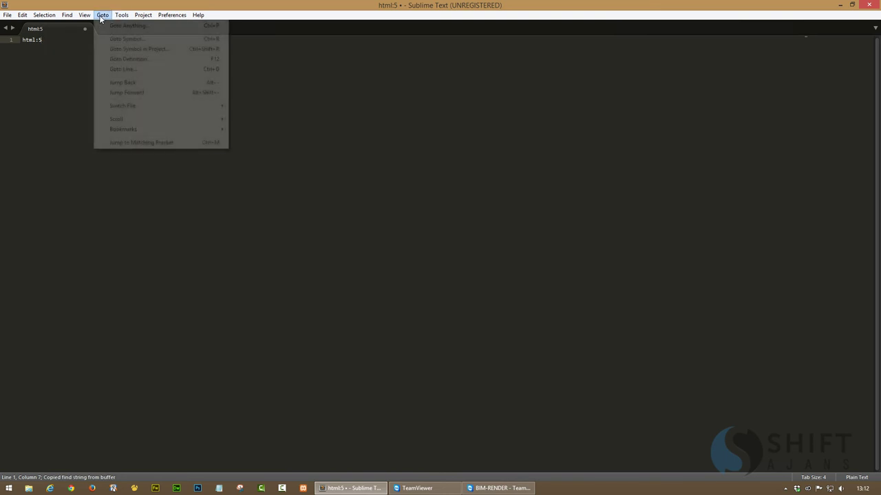
{"action": "left_click", "coordinate": [145, 26]}
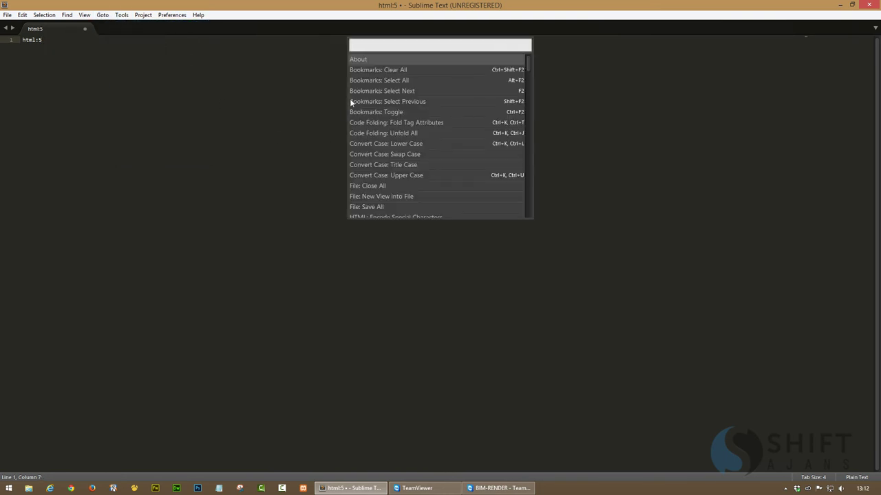
{"action": "type", "text": "instal"}
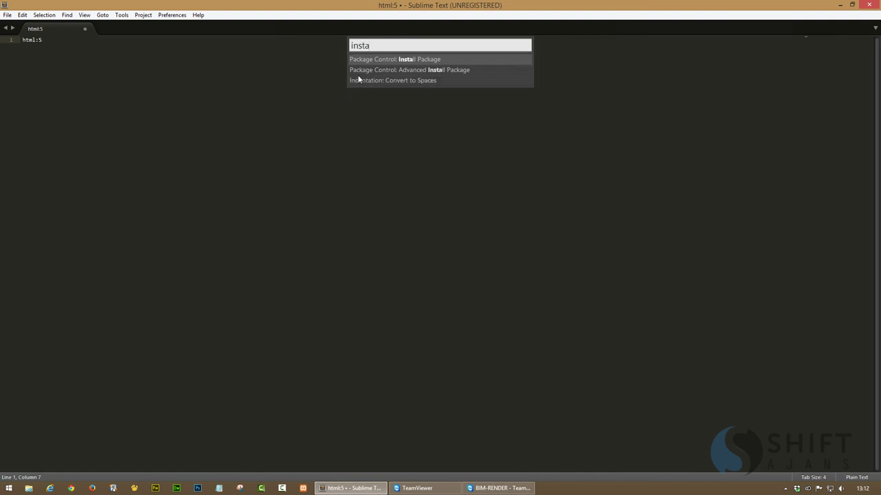
{"action": "left_click", "coordinate": [394, 56]}
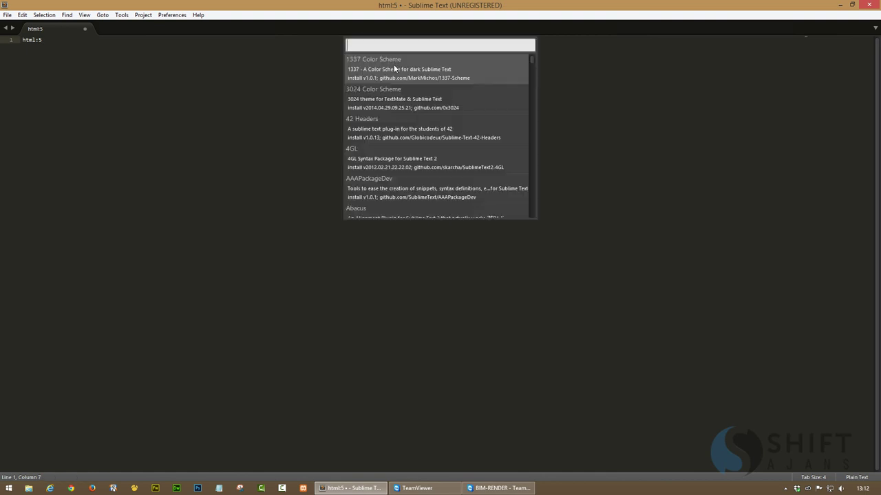
{"action": "type", "text": "emmet"}
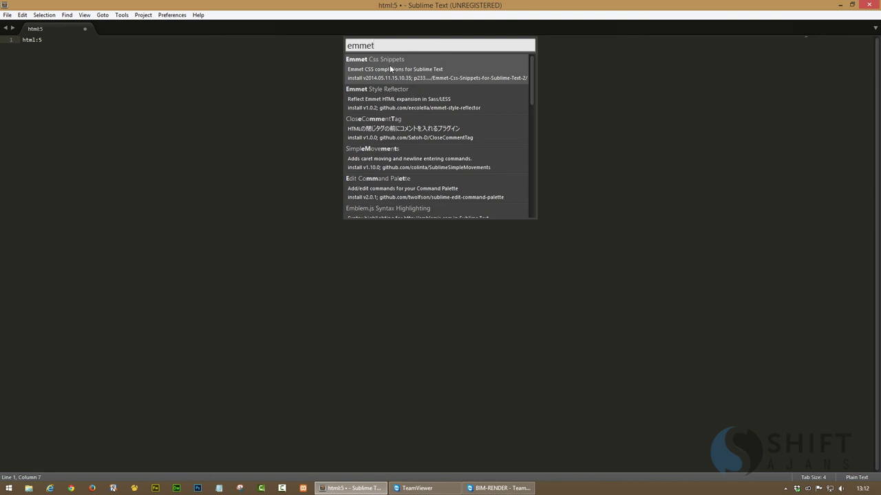
{"action": "left_click", "coordinate": [390, 68]}
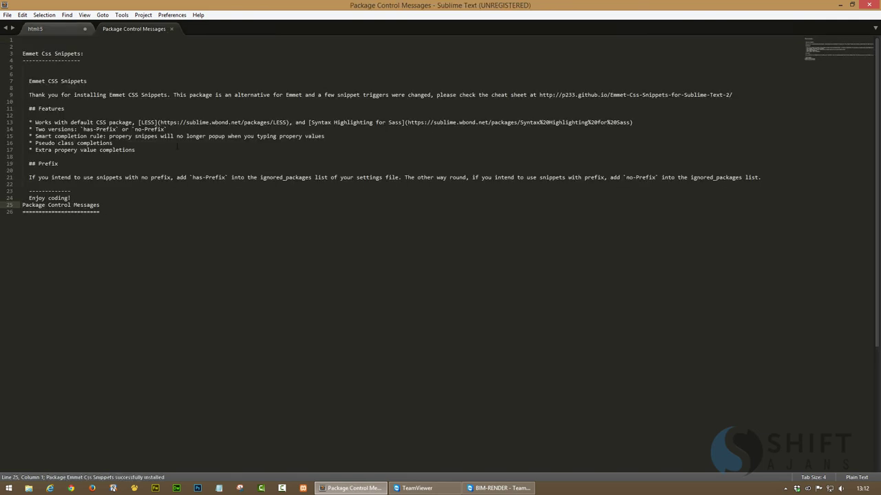
{"action": "left_click", "coordinate": [171, 30]}
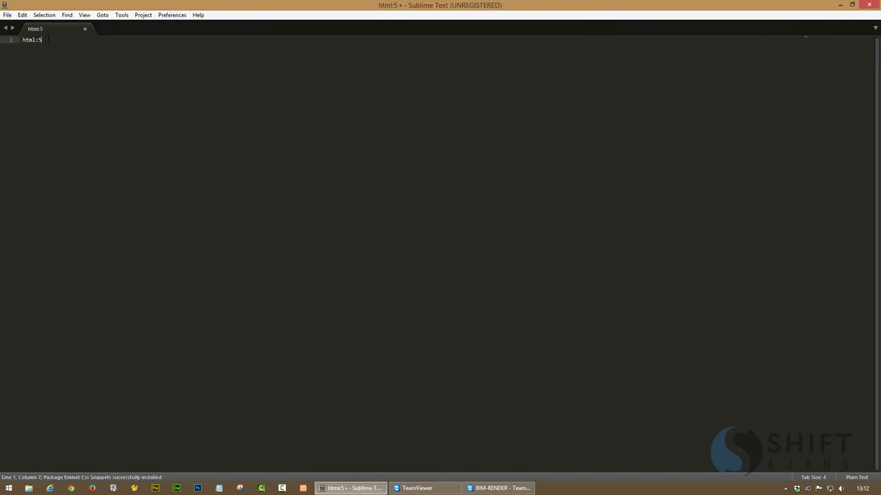
Restart Sublime Text, expand html:5 into an HTML5 boilerplate, then close the editor
{"action": "key", "text": "ctrl+e"}
{"action": "left_click", "coordinate": [869, 5]}
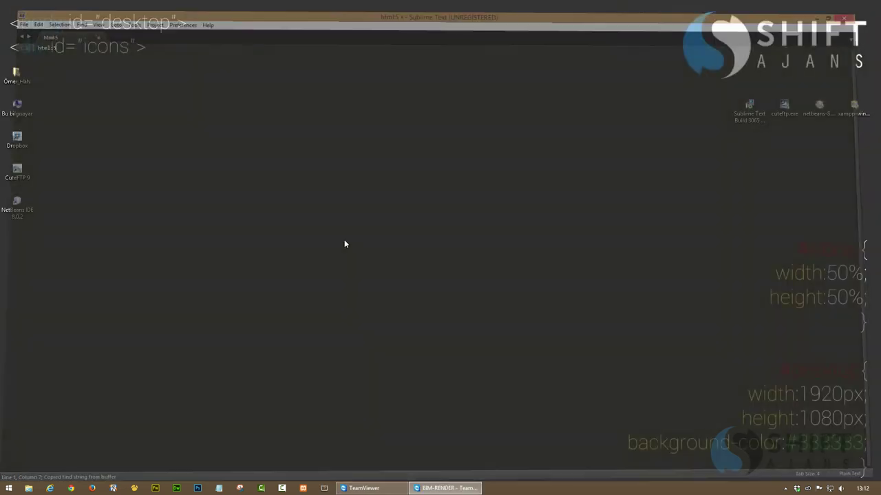
{"action": "left_click", "coordinate": [322, 488]}
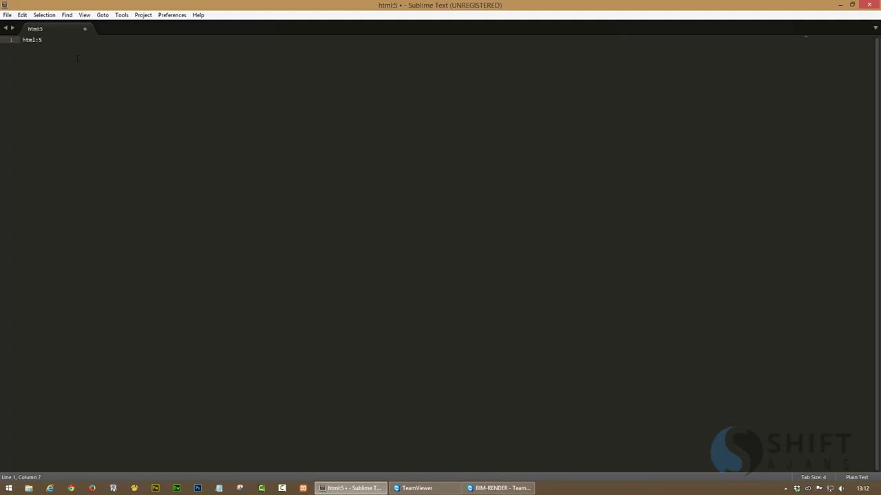
{"action": "key", "text": "Tab"}
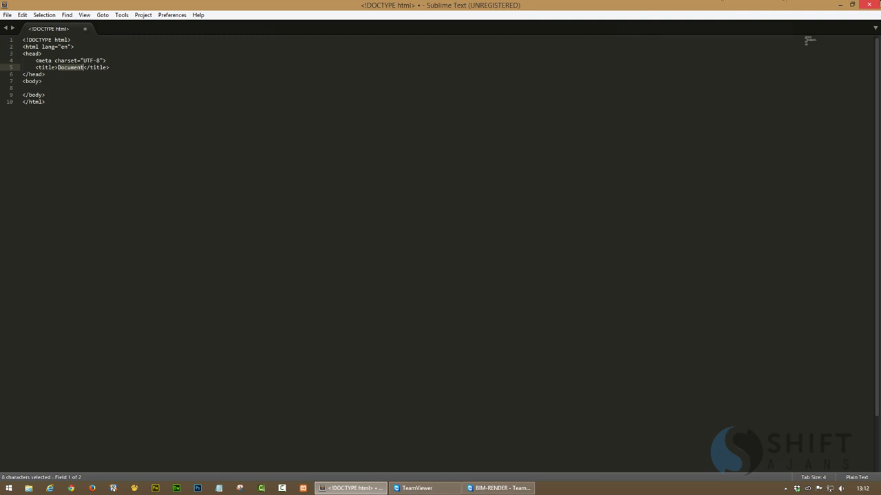
{"action": "left_click", "coordinate": [869, 4]}
Pause and then resume local Dropbox syncing from the tray panel, then dismiss the panel
{"action": "left_click", "coordinate": [461, 490]}
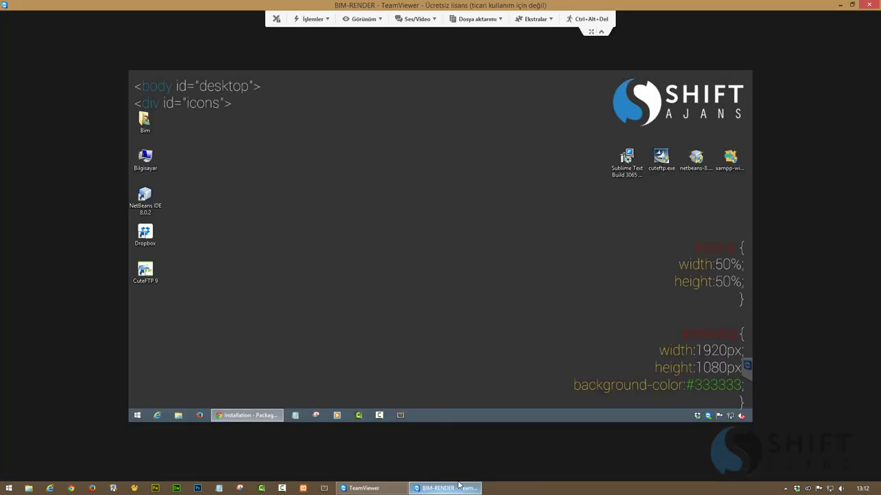
{"action": "left_click", "coordinate": [479, 490]}
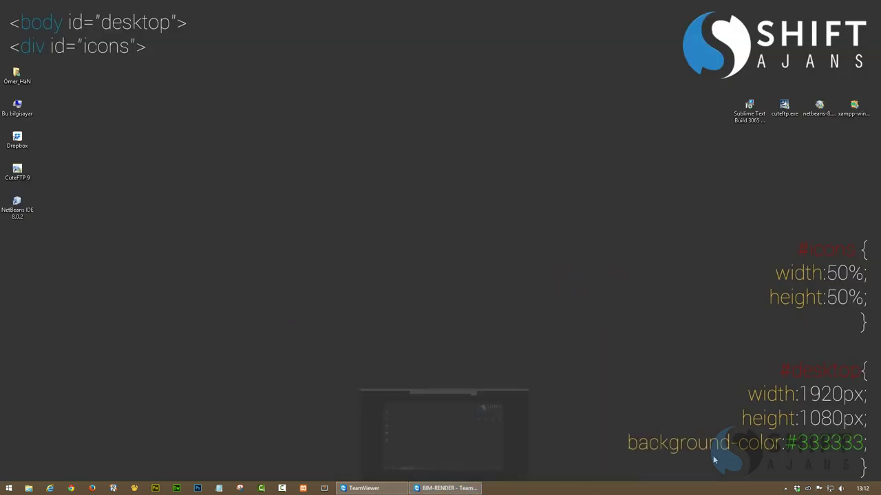
{"action": "left_click", "coordinate": [796, 489]}
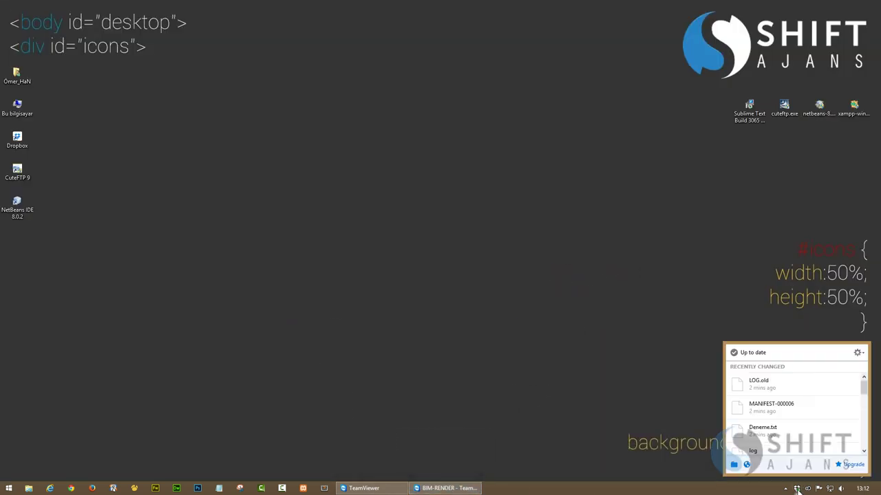
{"action": "left_click", "coordinate": [755, 353]}
{"action": "left_click", "coordinate": [735, 354]}
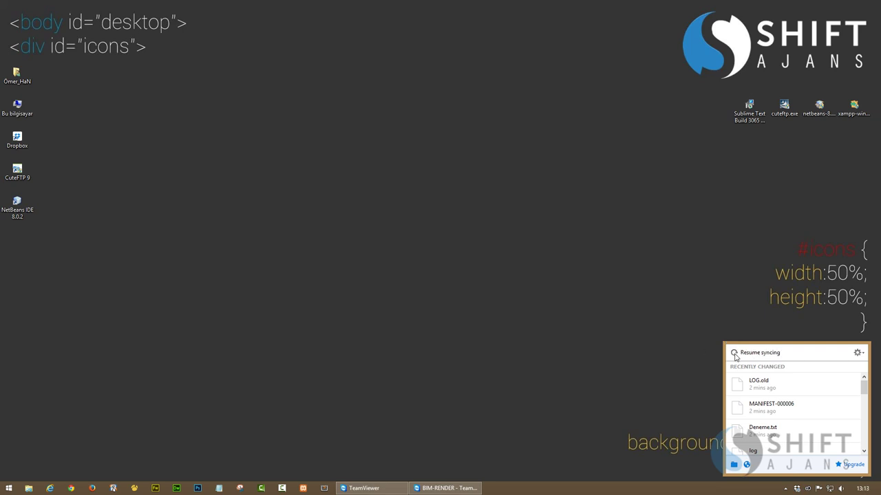
{"action": "left_click", "coordinate": [620, 340]}
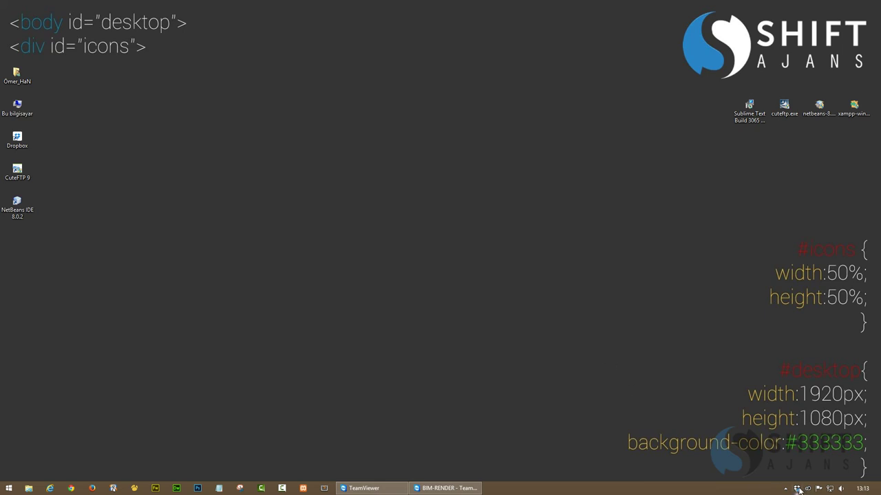
{"action": "mouse_move", "coordinate": [798, 490]}
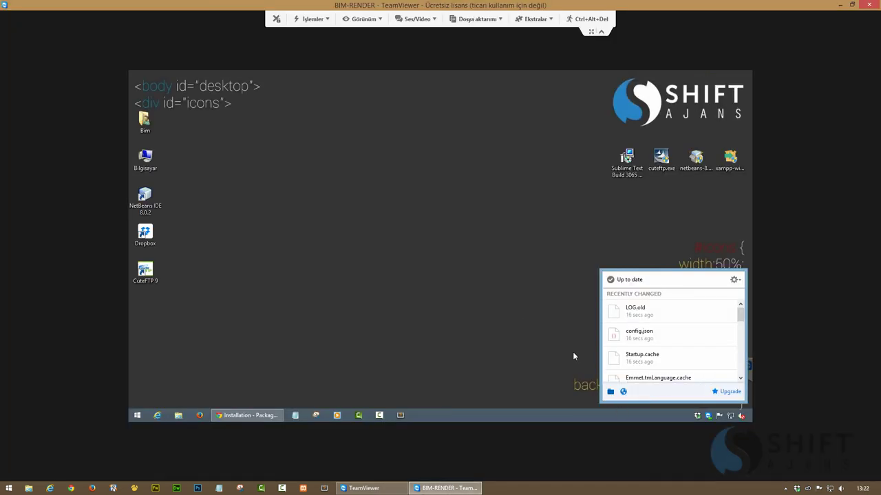
In the remote PC's Sublime Text, add the line Shift Ajans on line 9 inside the body
{"action": "left_click", "coordinate": [506, 344]}
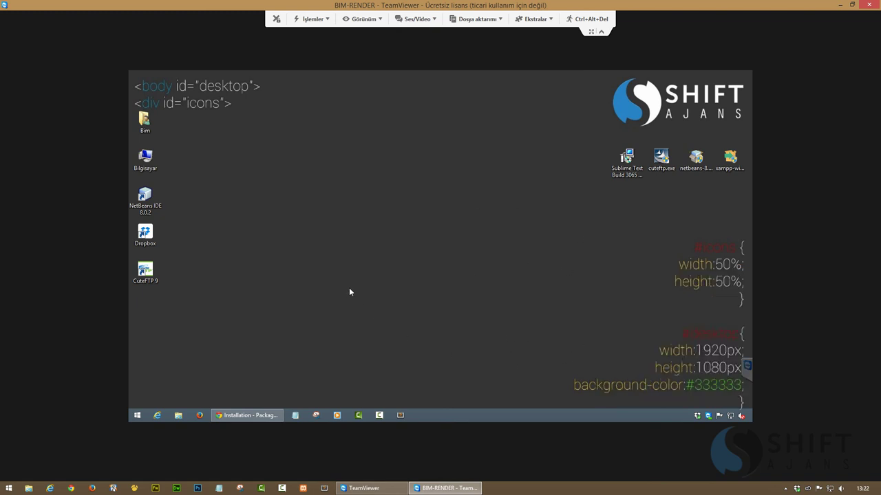
{"action": "left_click", "coordinate": [402, 416]}
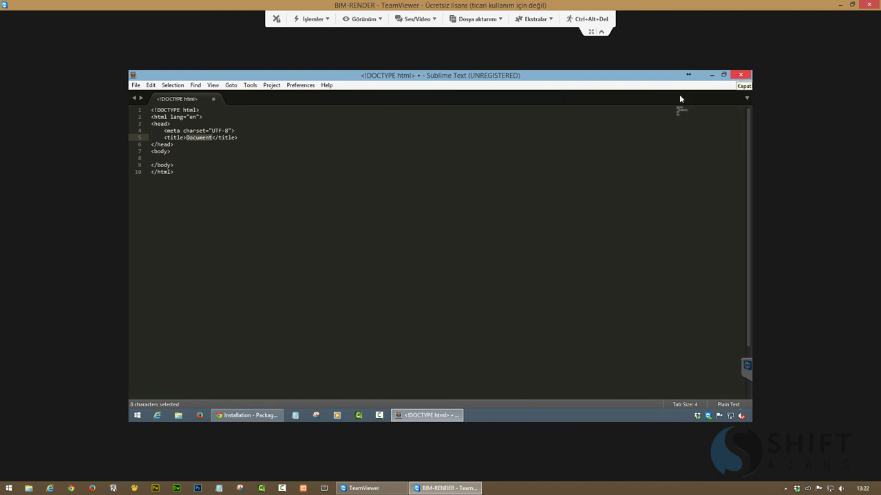
{"action": "left_click", "coordinate": [252, 137]}
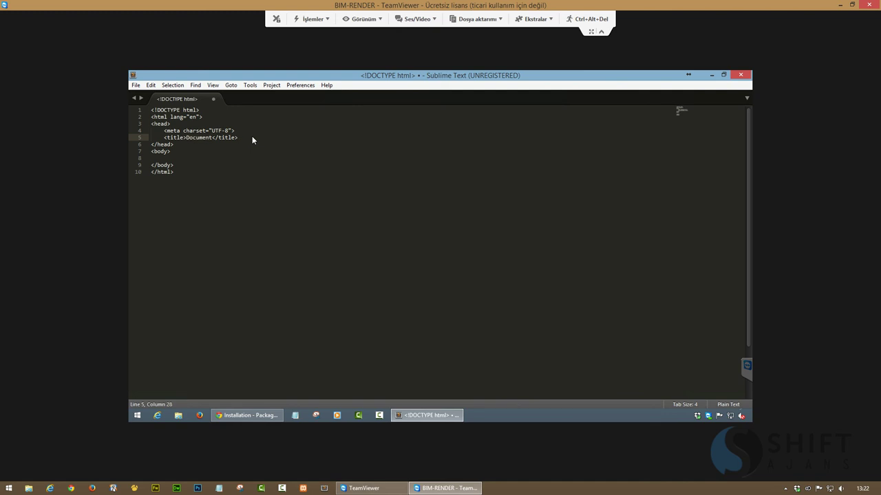
{"action": "key", "text": "Down"}
{"action": "key", "text": "Down"}
{"action": "key", "text": "Down"}
{"action": "key", "text": "Return"}
{"action": "key", "text": "Return"}
{"action": "key", "text": "Return"}
{"action": "key", "text": "Tab"}
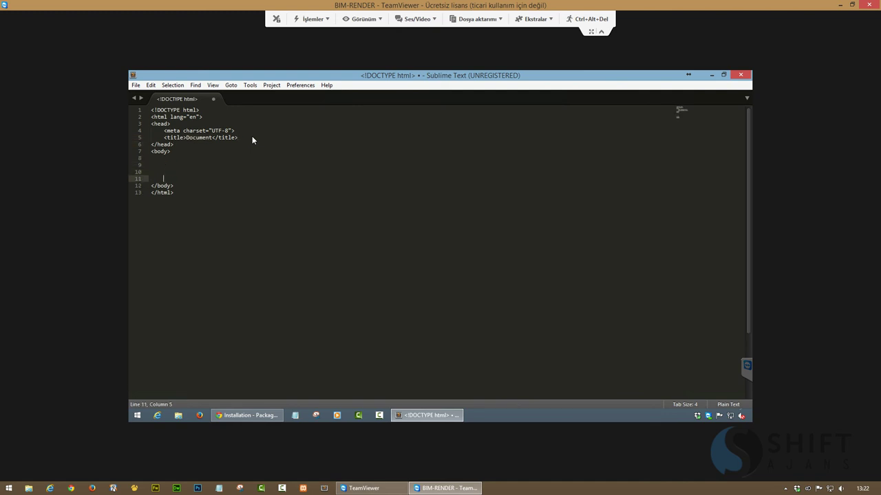
{"action": "key", "text": "Up"}
{"action": "key", "text": "Up"}
{"action": "type", "text": "Shift Ajans"}
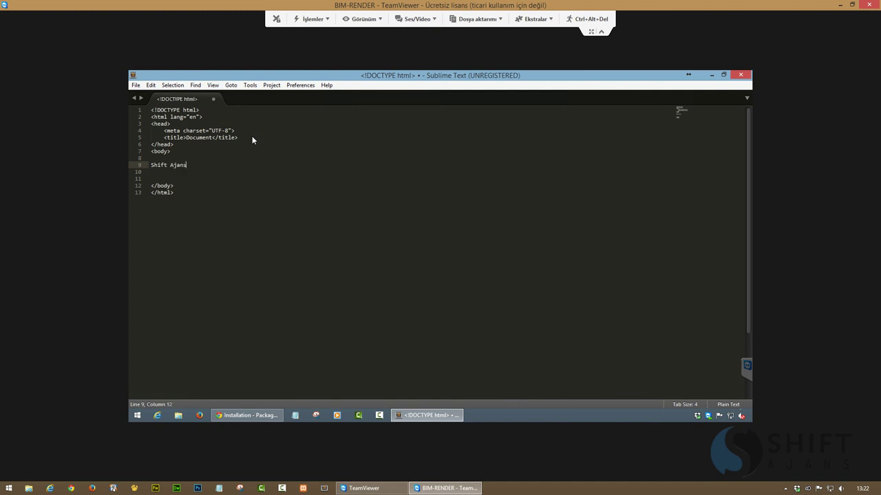
Cancel the Save As prompt and close the remote editor
{"action": "key", "text": "ctrl+s"}
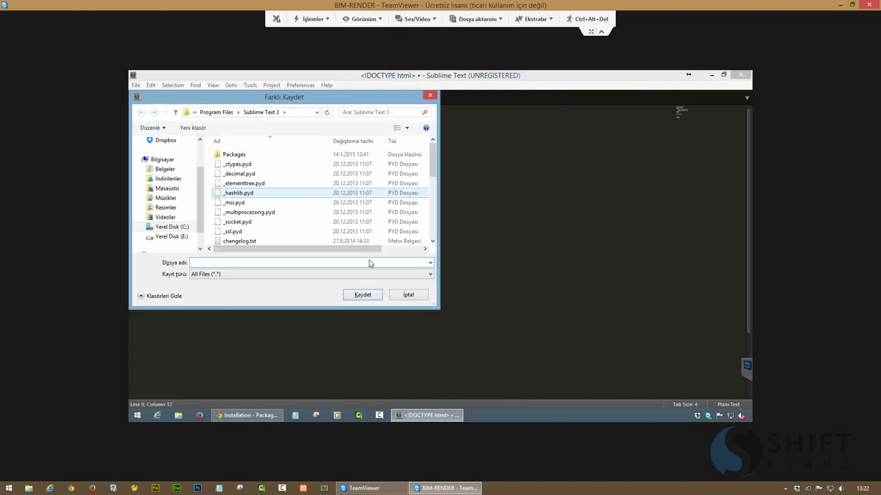
{"action": "left_click", "coordinate": [406, 295]}
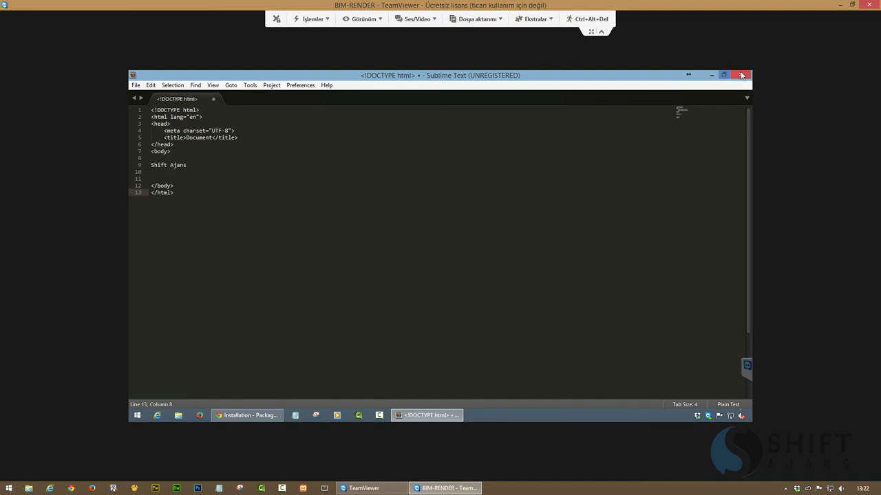
{"action": "left_click", "coordinate": [739, 75]}
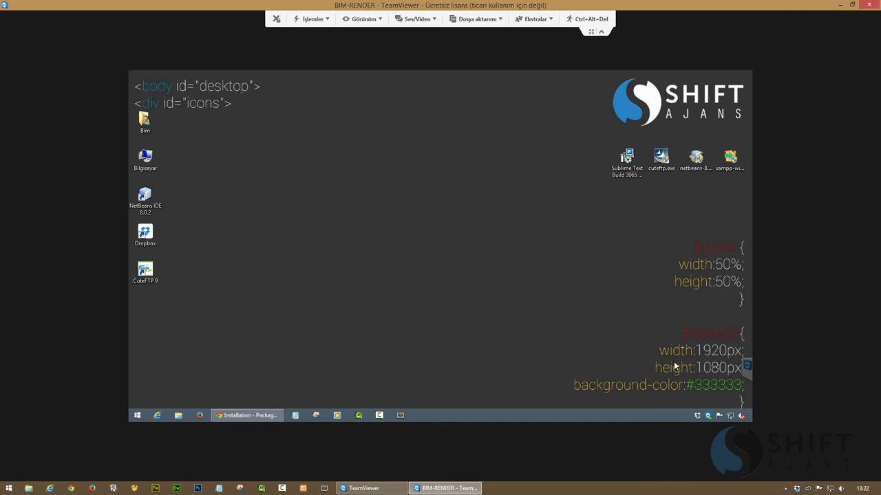
Locally, expand ul>li into a one-item list below Shift Ajans, then close Sublime Text
{"action": "left_click", "coordinate": [465, 489]}
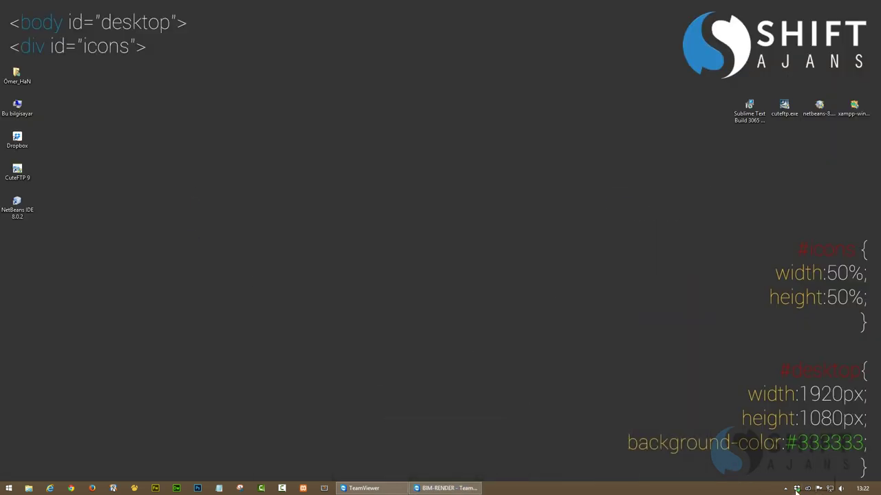
{"action": "left_click", "coordinate": [324, 489]}
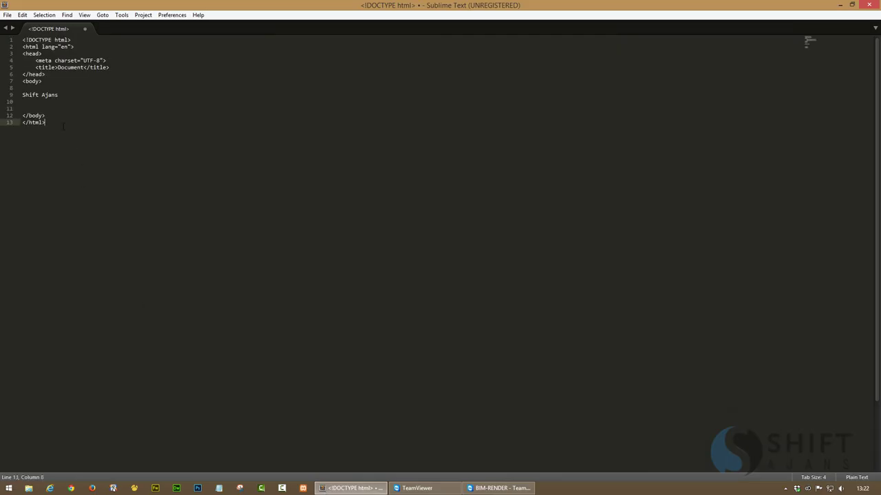
{"action": "left_click_drag", "start_coordinate": [61, 94], "coordinate": [23, 94]}
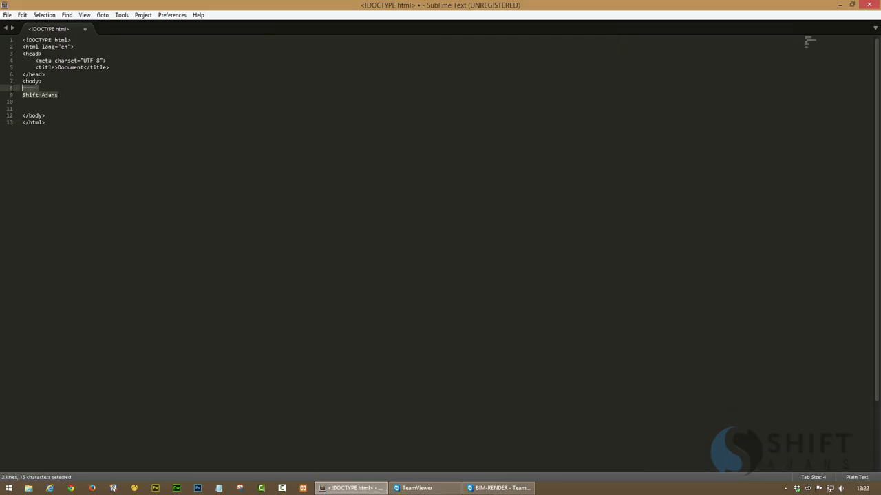
{"action": "left_click", "coordinate": [90, 96]}
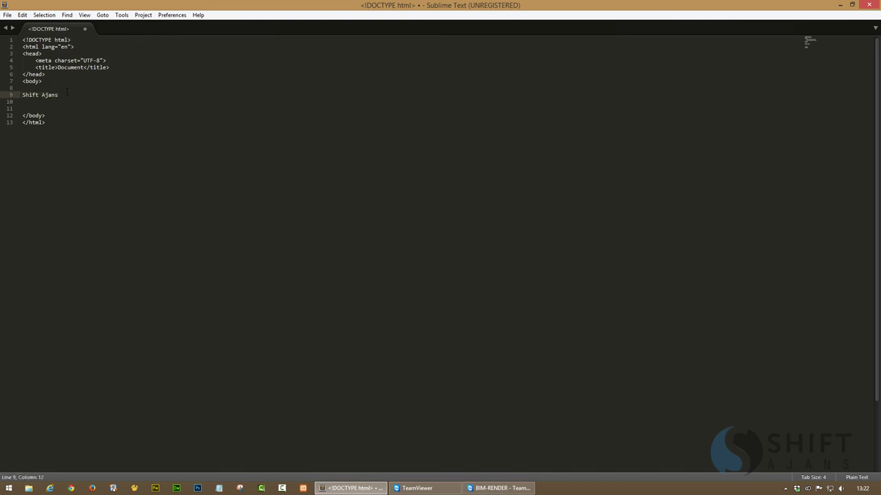
{"action": "key", "text": "Return"}
{"action": "key", "text": "Return"}
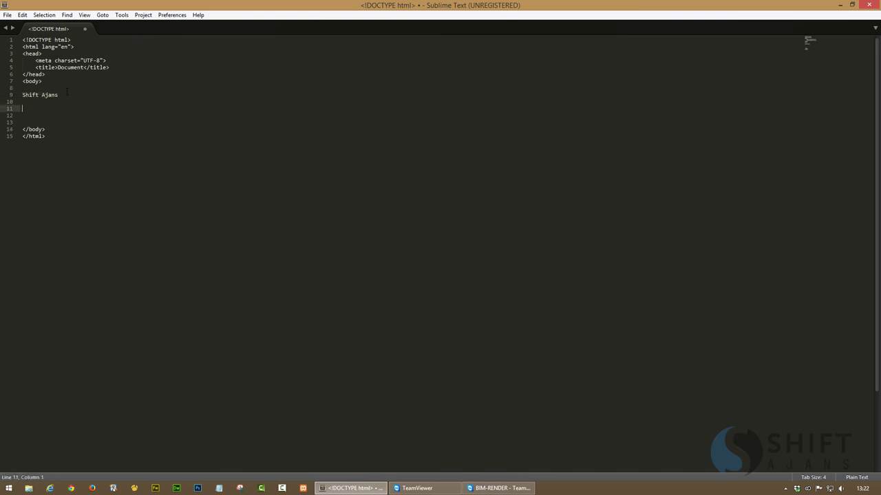
{"action": "type", "text": "ul>li"}
{"action": "key", "text": "Tab"}
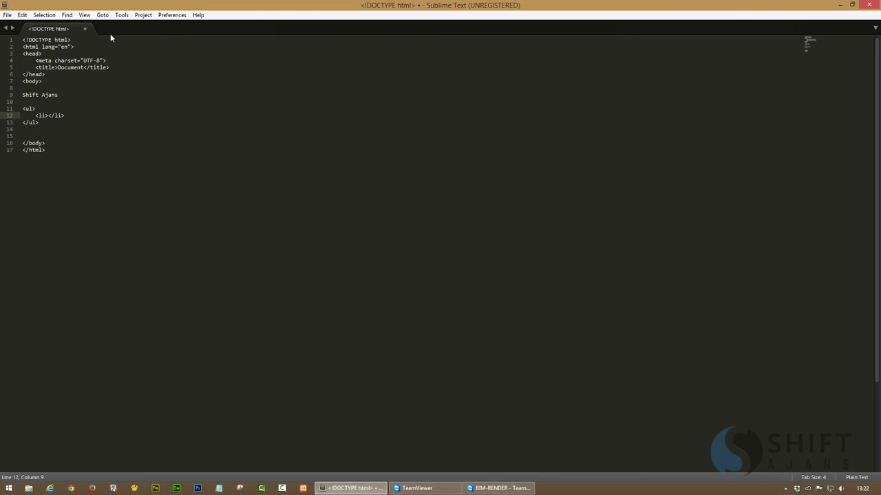
{"action": "left_click", "coordinate": [869, 5]}
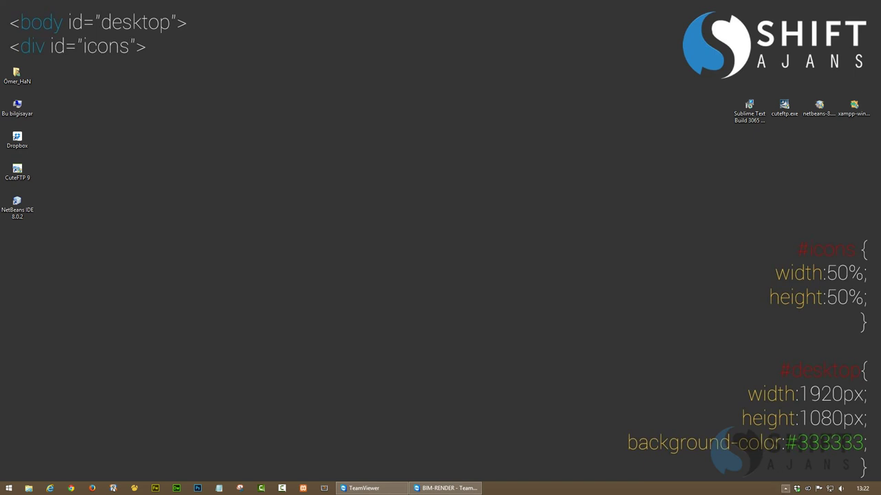
Pause and resume Dropbox syncing from the tray panel, then close the panel
{"action": "left_click", "coordinate": [797, 489]}
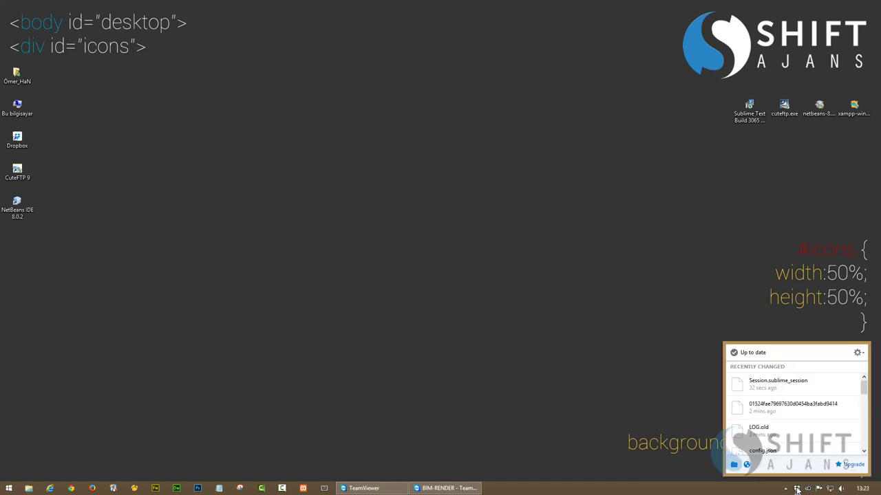
{"action": "left_click", "coordinate": [755, 355]}
{"action": "left_click", "coordinate": [742, 356]}
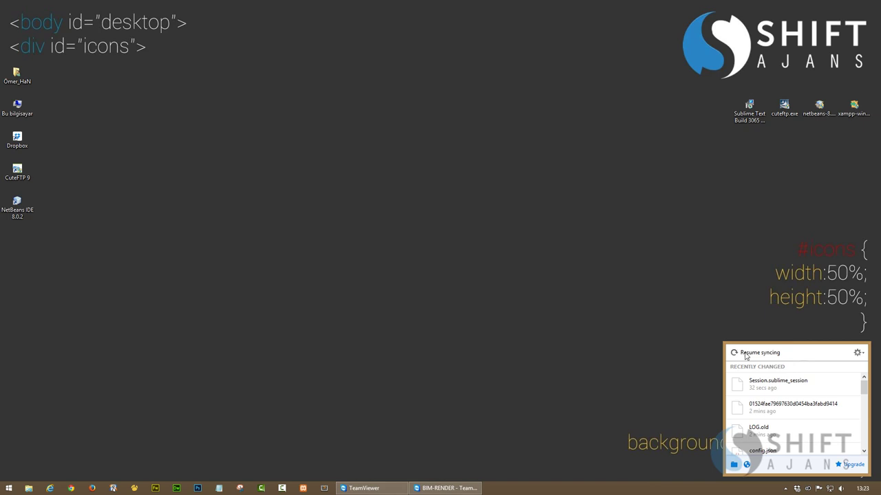
{"action": "left_click", "coordinate": [615, 320]}
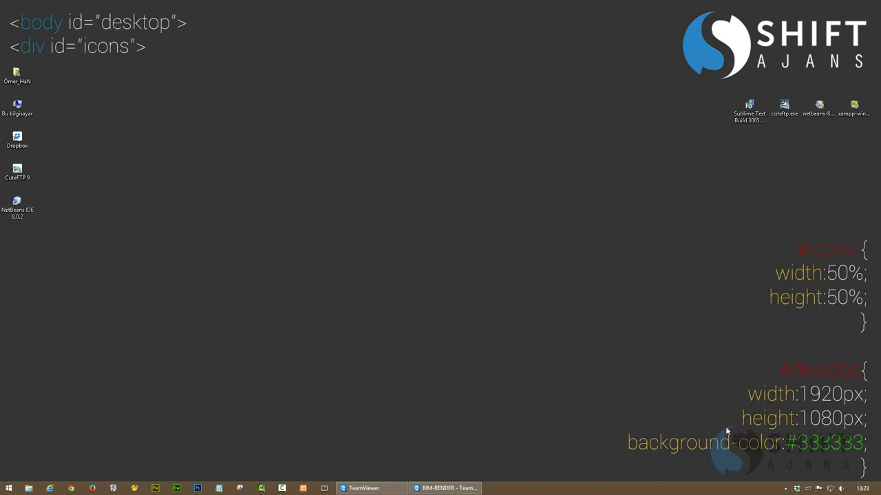
On the remote PC, dismiss the Dropbox notification and close the Sublime Text document showing the ul list
{"action": "left_click", "coordinate": [446, 488]}
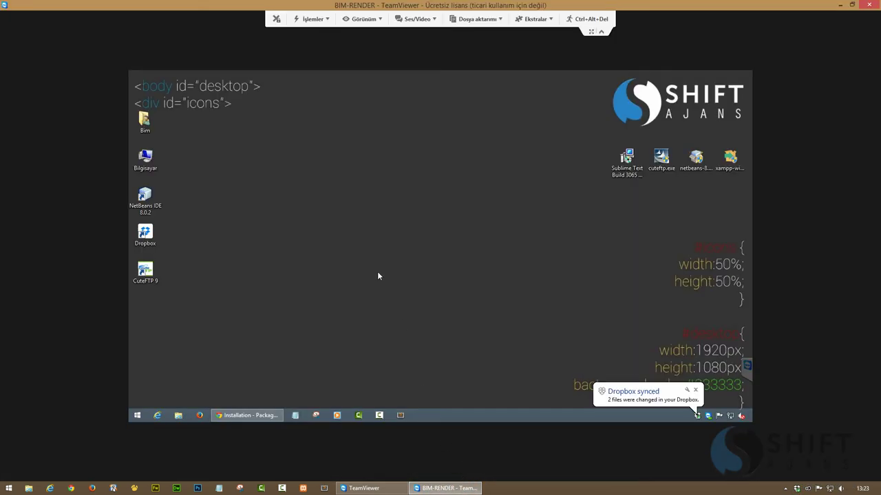
{"action": "left_click", "coordinate": [695, 390]}
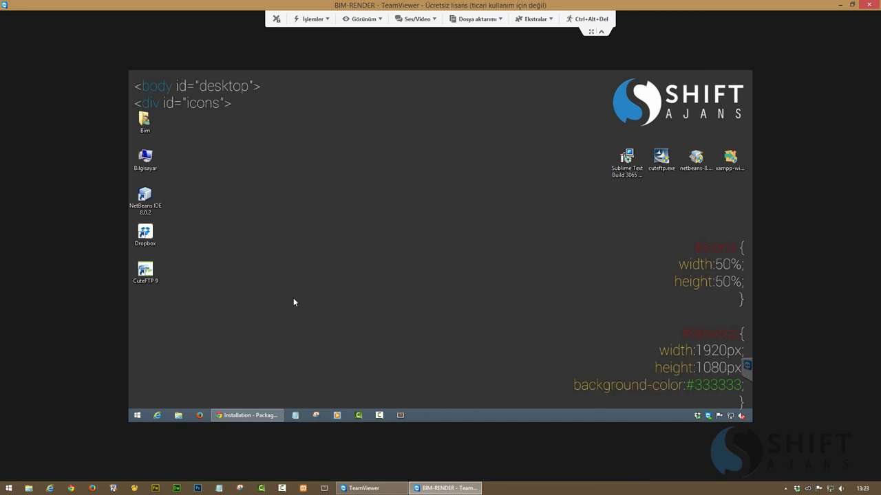
{"action": "left_click", "coordinate": [401, 416]}
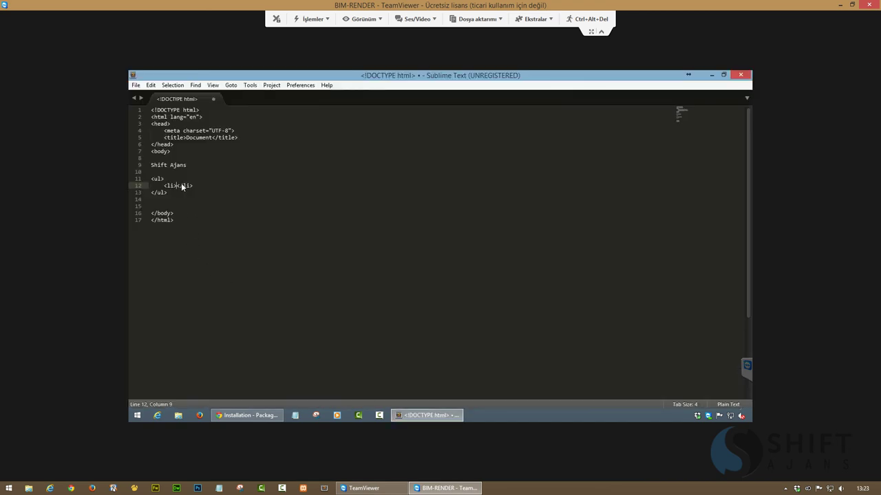
{"action": "left_click", "coordinate": [178, 191]}
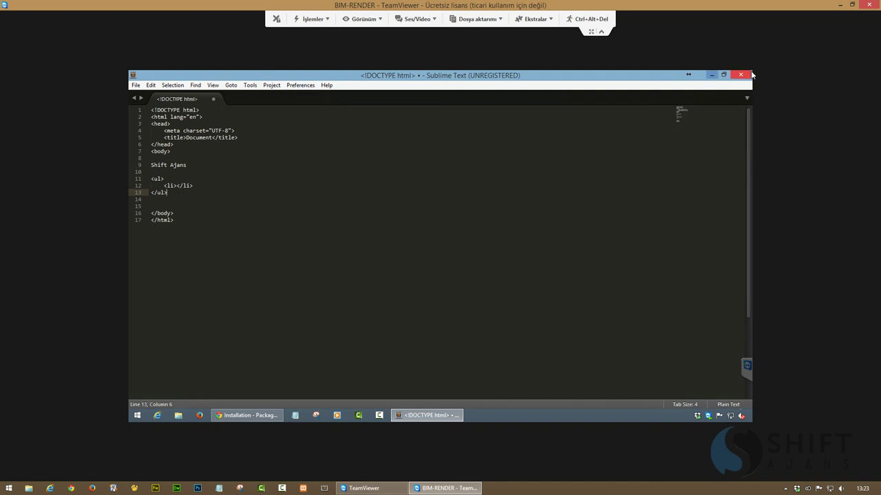
{"action": "mouse_move", "coordinate": [747, 76]}
{"action": "key", "text": "Down"}
{"action": "key", "text": "Down"}
{"action": "key", "text": "Down"}
{"action": "key", "text": "Down"}
{"action": "left_click", "coordinate": [741, 76]}
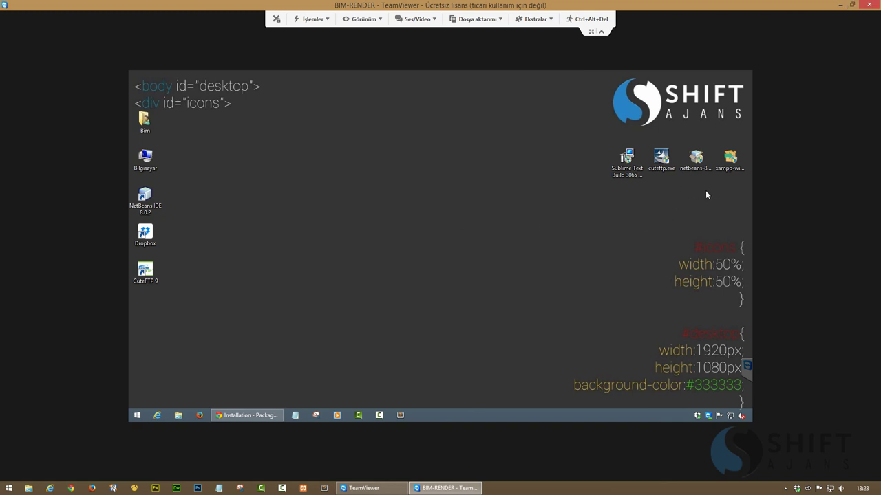
Minimize the TeamViewer session and launch NetBeans IDE 8.0.2 from the local desktop
{"action": "left_click_drag", "start_coordinate": [706, 190], "coordinate": [579, 193]}
{"action": "left_click", "coordinate": [844, 6]}
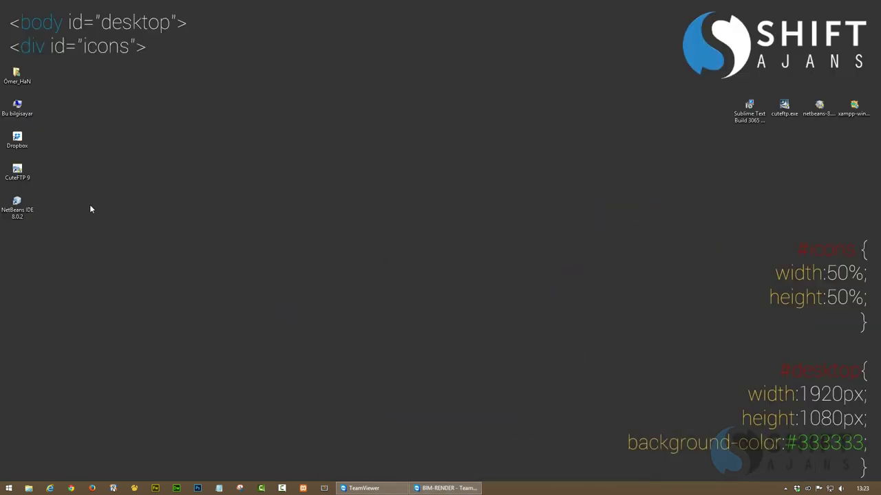
{"action": "double_click", "coordinate": [17, 205]}
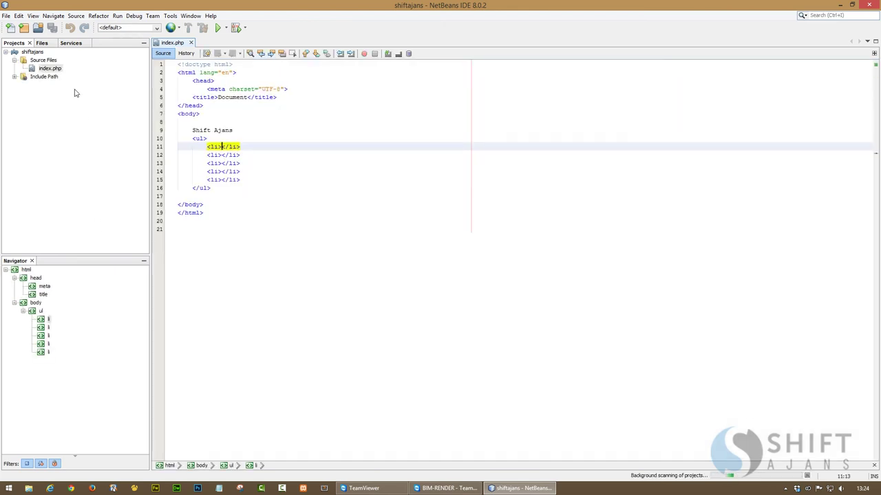
Dismiss Find in Projects and start a new PHP Application project
{"action": "key", "text": "ctrl+shift+f"}
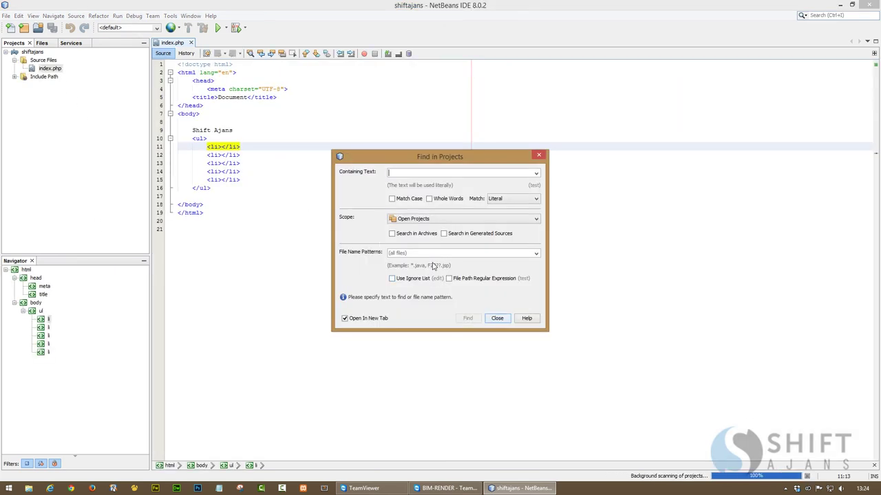
{"action": "left_click", "coordinate": [498, 318]}
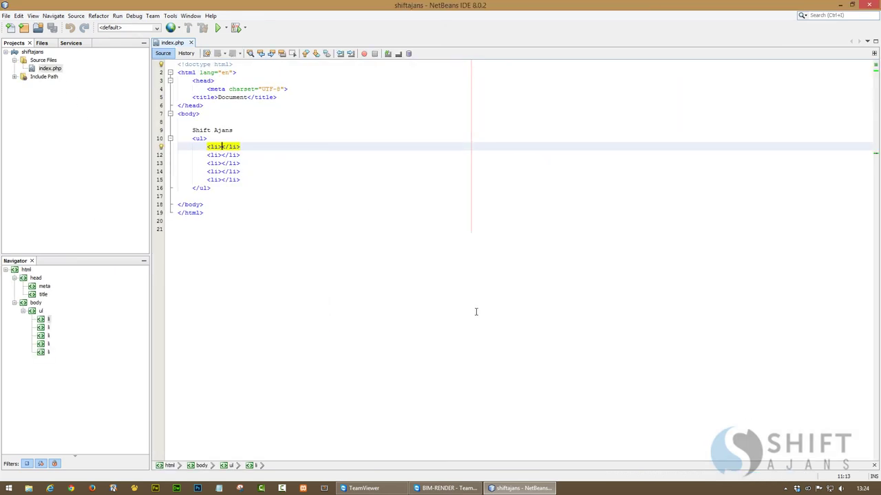
{"action": "left_click", "coordinate": [33, 103]}
{"action": "right_click", "coordinate": [33, 102]}
{"action": "left_click", "coordinate": [62, 110]}
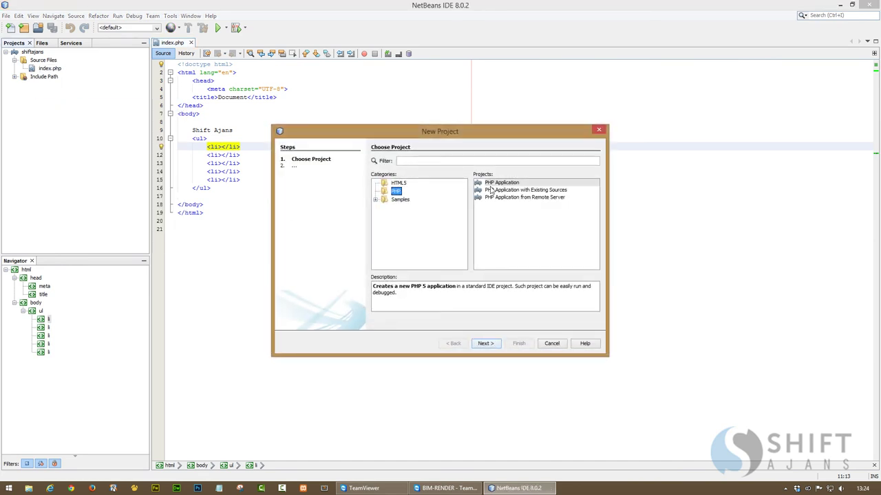
{"action": "left_click", "coordinate": [497, 183]}
{"action": "left_click", "coordinate": [485, 343]}
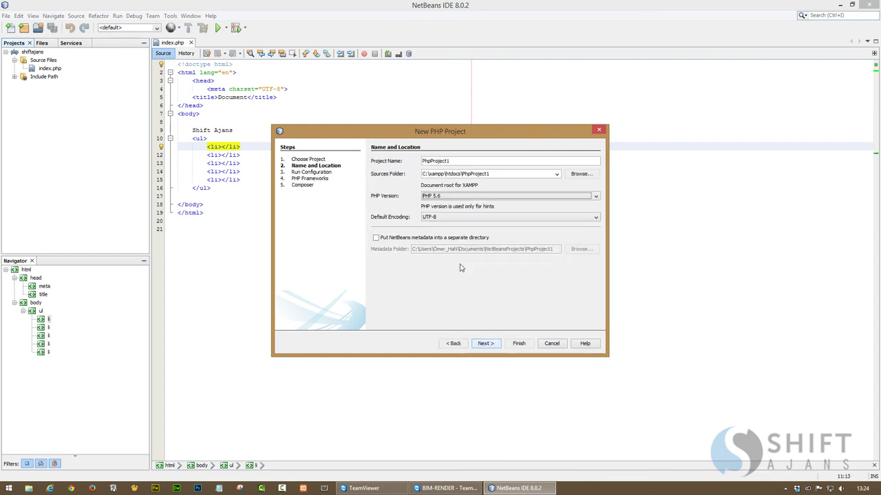
Create the deneme project with its sources in a new E:\Dropbox\deneme folder
{"action": "left_click", "coordinate": [581, 173]}
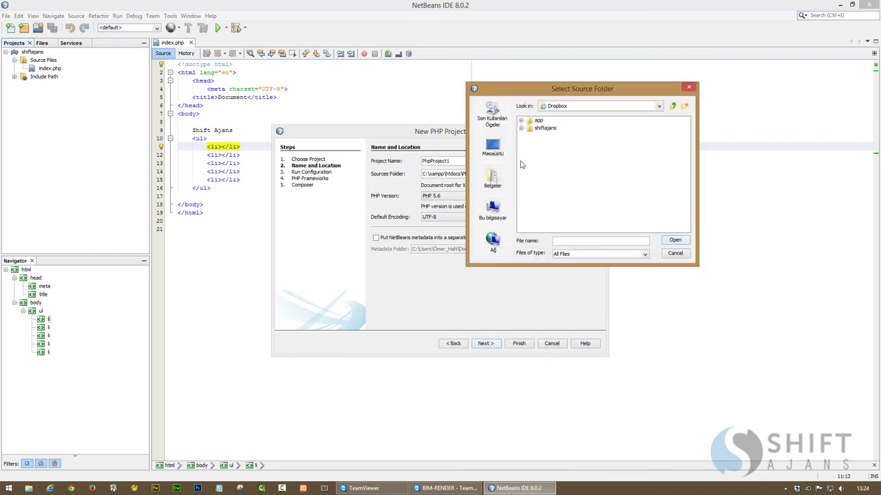
{"action": "left_click", "coordinate": [683, 108]}
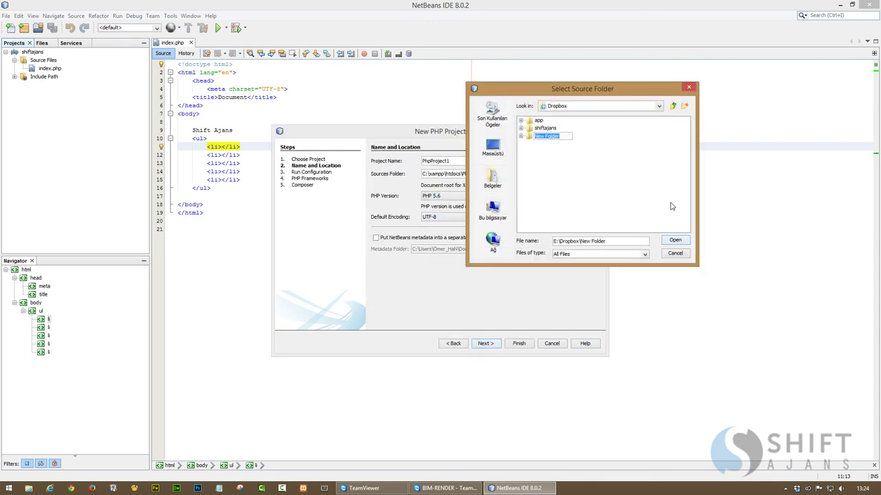
{"action": "type", "text": "deneme"}
{"action": "key", "text": "Return"}
{"action": "left_click", "coordinate": [675, 240]}
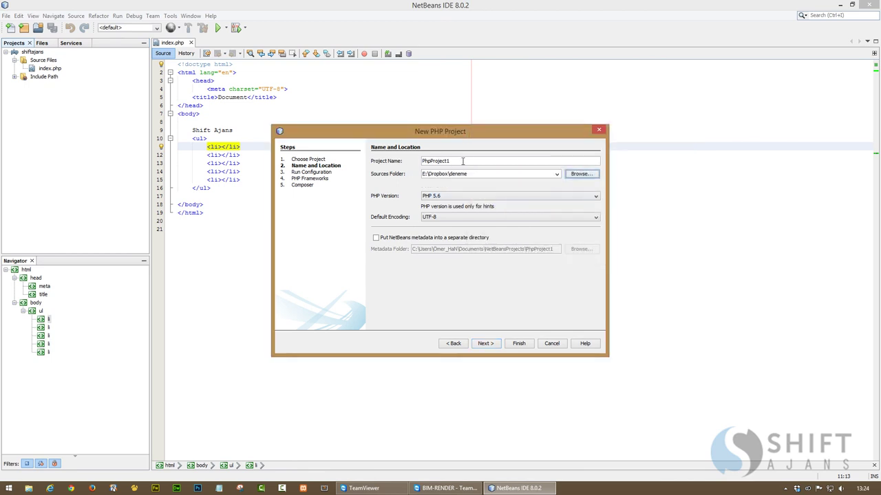
{"action": "key", "text": "shift+Tab"}
{"action": "key", "text": "shift+Tab"}
{"action": "key", "text": "BackSpace"}
{"action": "key", "text": "BackSpace"}
{"action": "key", "text": "BackSpace"}
{"action": "key", "text": "BackSpace"}
{"action": "key", "text": "BackSpace"}
{"action": "key", "text": "BackSpace"}
{"action": "key", "text": "BackSpace"}
{"action": "key", "text": "BackSpace"}
{"action": "key", "text": "BackSpace"}
{"action": "key", "text": "BackSpace"}
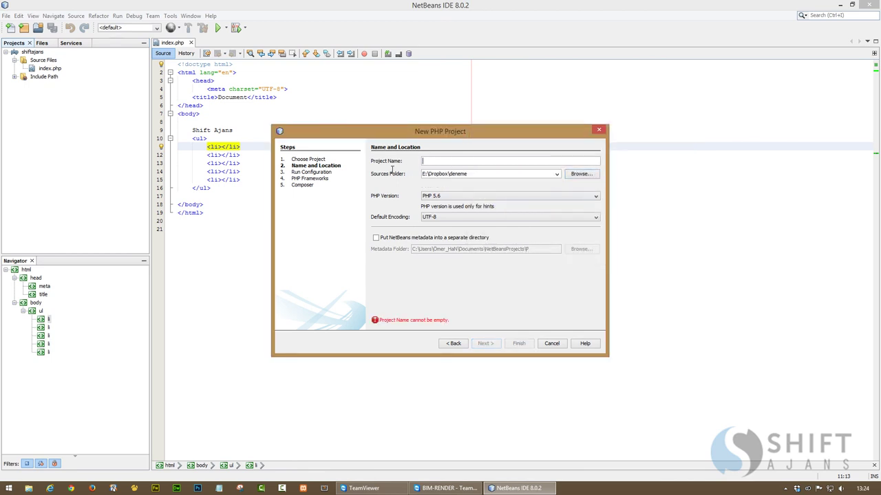
{"action": "type", "text": "deneme"}
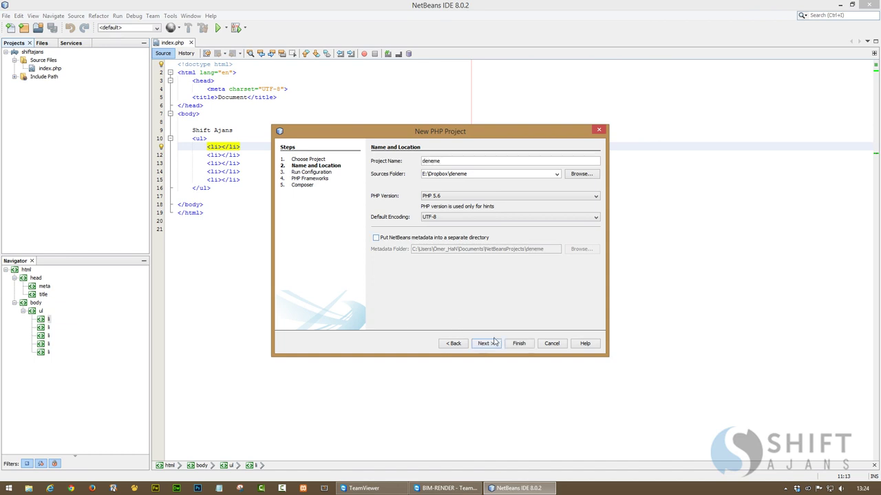
{"action": "left_click", "coordinate": [493, 343]}
{"action": "left_click", "coordinate": [518, 343]}
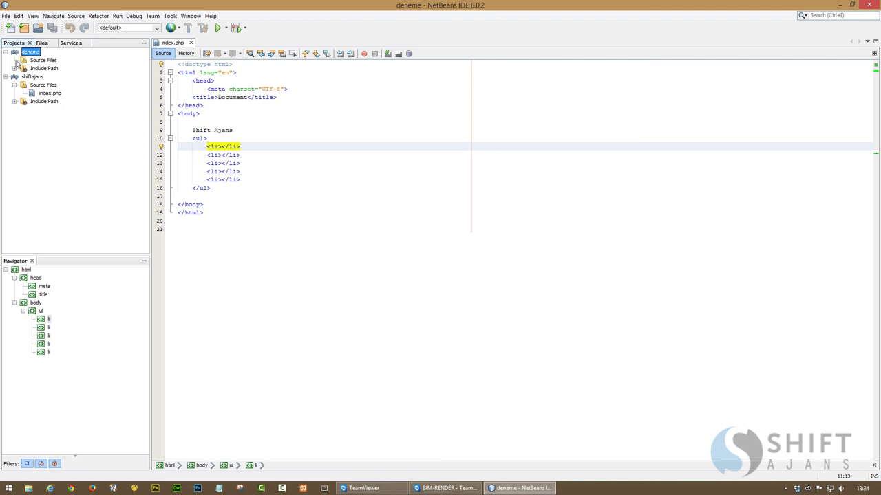
Add index.php to deneme's Source Files, delete its template code and save it empty
{"action": "left_click", "coordinate": [40, 62]}
{"action": "right_click", "coordinate": [40, 62]}
{"action": "mouse_move", "coordinate": [78, 68]}
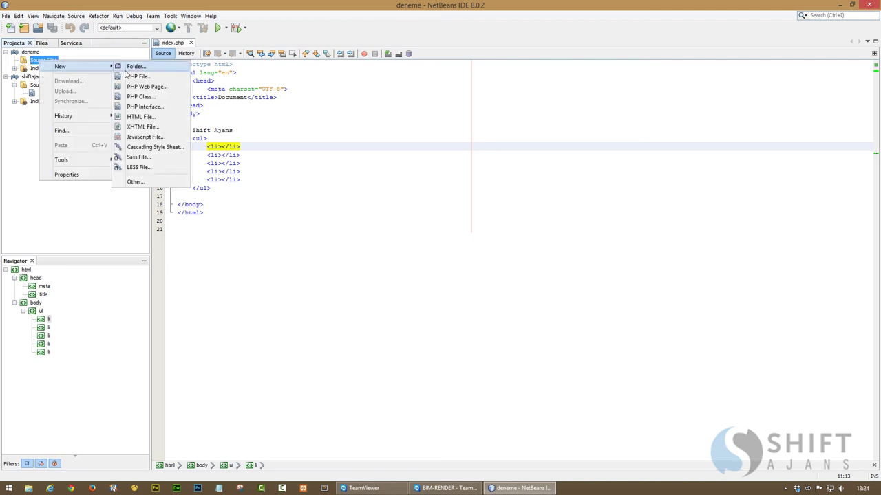
{"action": "left_click", "coordinate": [138, 82]}
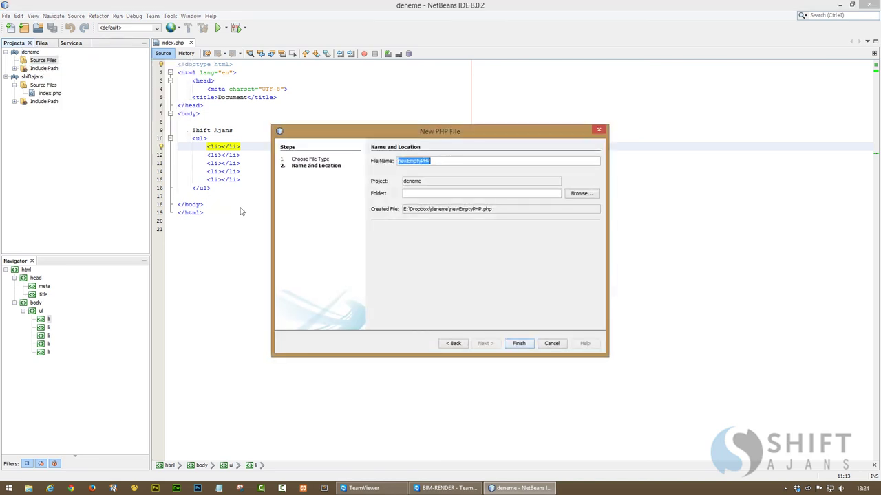
{"action": "type", "text": "index.php"}
{"action": "key", "text": "Return"}
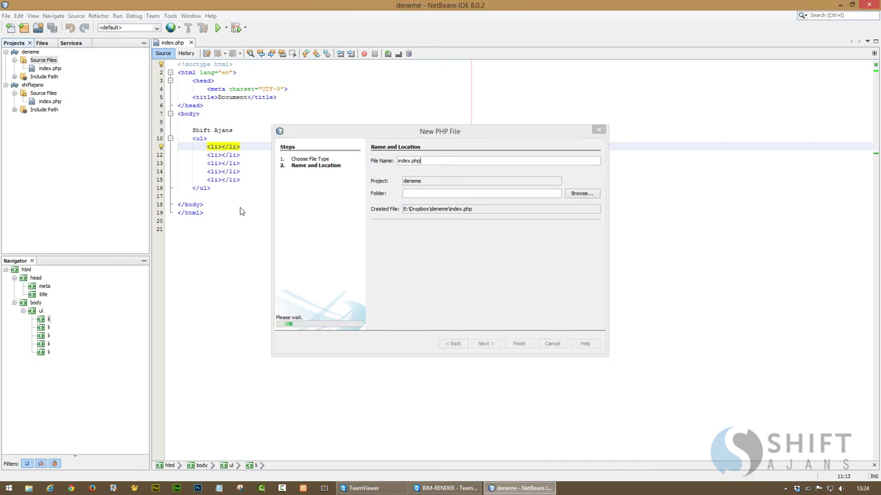
{"action": "left_click_drag", "start_coordinate": [232, 156], "coordinate": [105, 25]}
{"action": "key", "text": "Delete"}
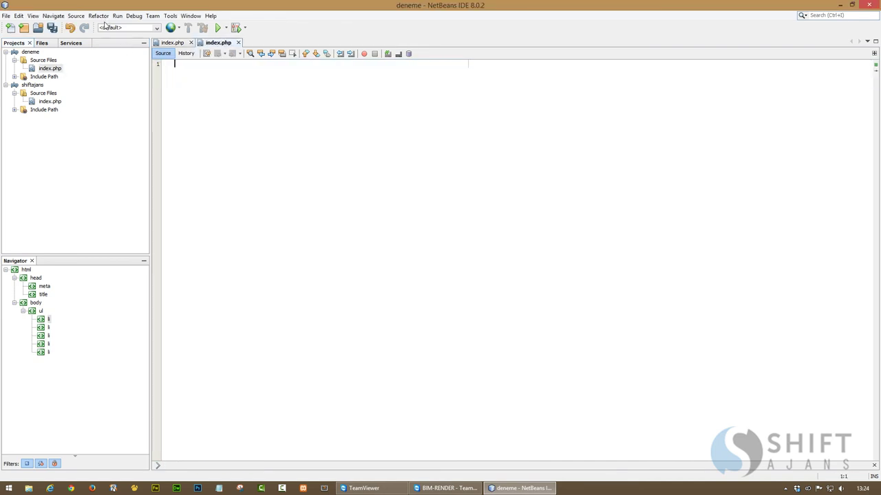
{"action": "key", "text": "ctrl+s"}
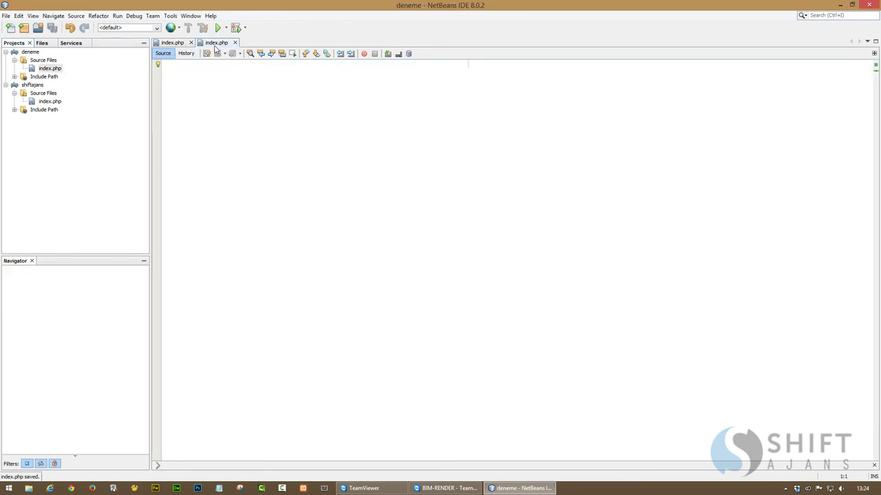
Compare against the shiftajans index.php, then close NetBeans IDE
{"action": "left_click", "coordinate": [176, 43]}
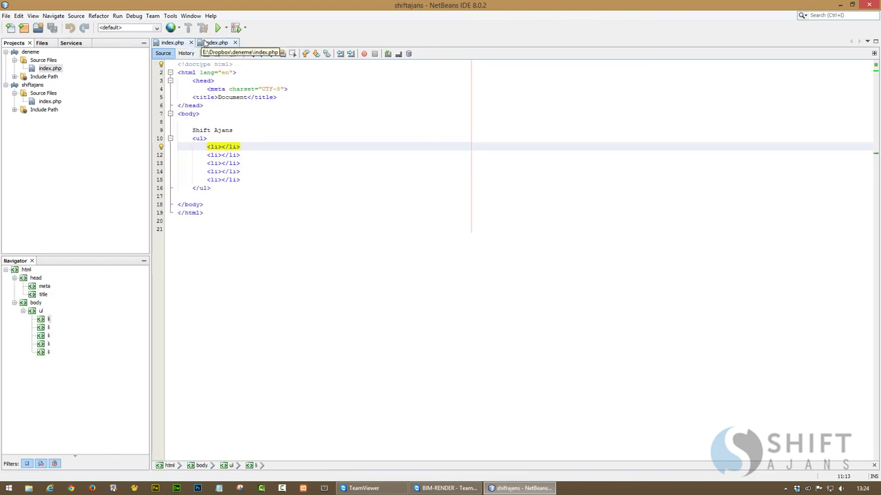
{"action": "left_click", "coordinate": [204, 43]}
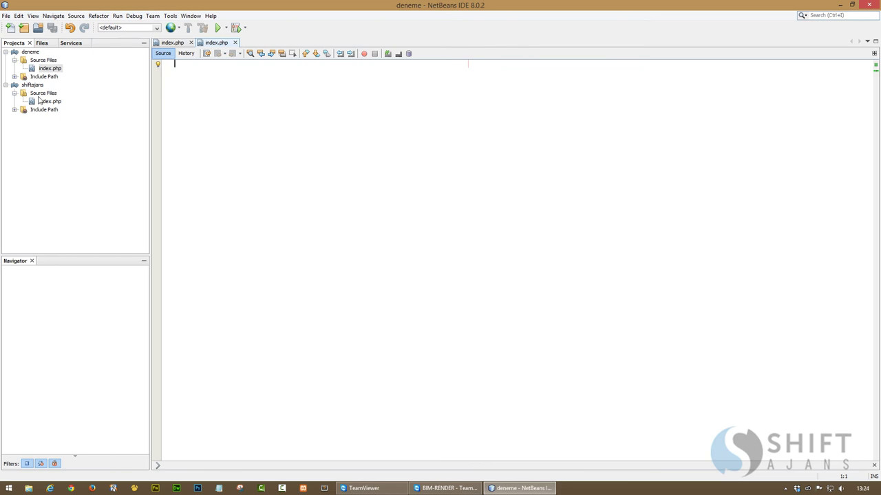
{"action": "left_click", "coordinate": [868, 7]}
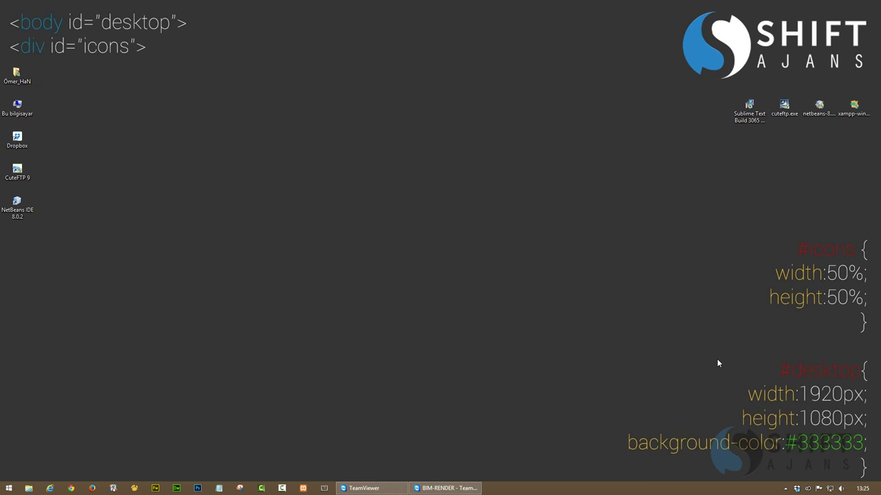
{"action": "left_click_drag", "start_coordinate": [626, 440], "coordinate": [867, 450]}
{"action": "left_click_drag", "start_coordinate": [617, 417], "coordinate": [769, 434]}
{"action": "left_click_drag", "start_coordinate": [618, 435], "coordinate": [865, 456]}
{"action": "mouse_move", "coordinate": [797, 490]}
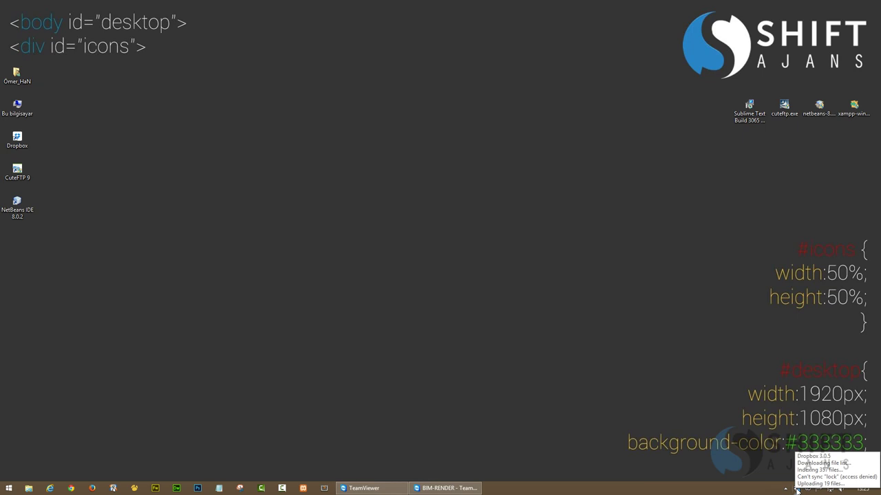
Return to the remote PC, dismiss the Dropbox notifications and refresh its desktop
{"action": "left_click", "coordinate": [460, 488]}
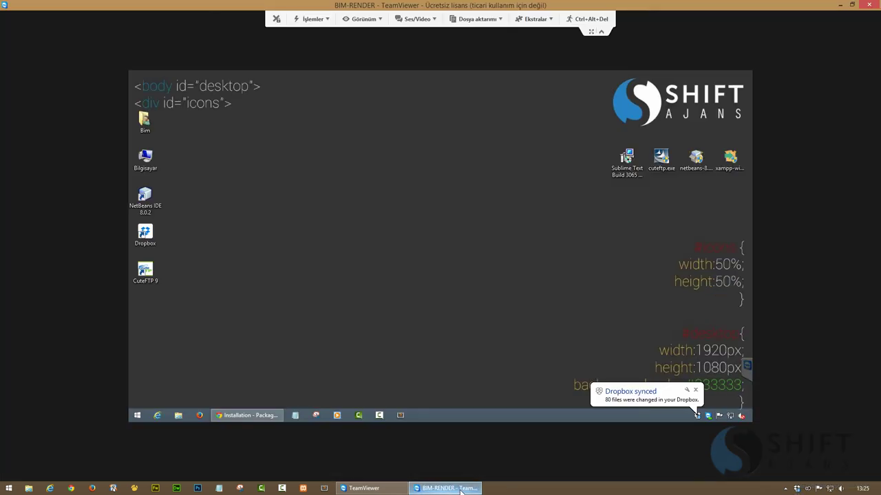
{"action": "left_click", "coordinate": [695, 391]}
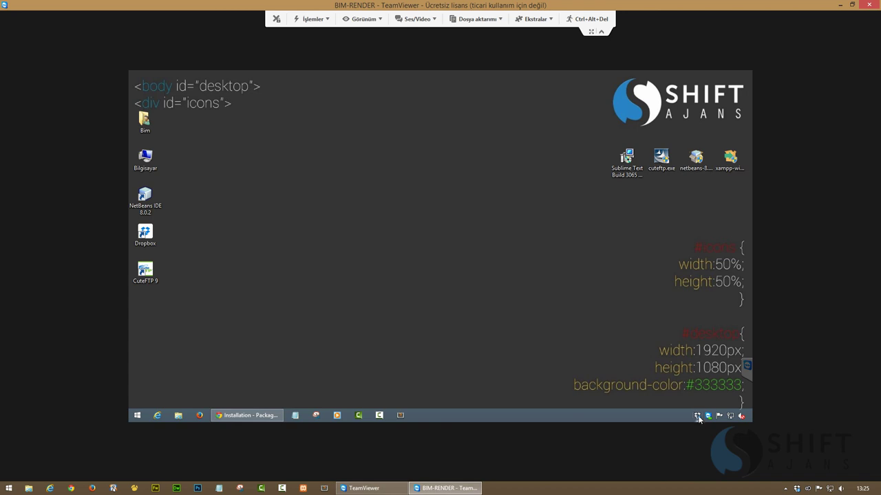
{"action": "mouse_move", "coordinate": [698, 419]}
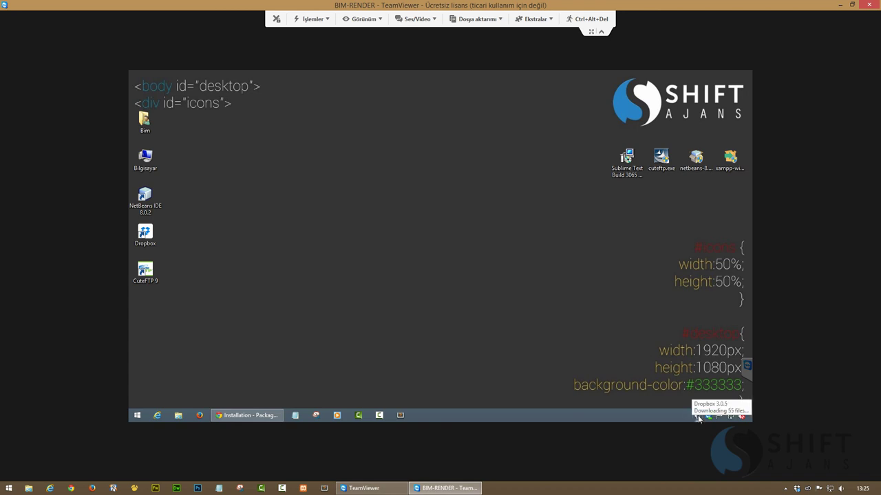
{"action": "right_click", "coordinate": [508, 258]}
{"action": "left_click", "coordinate": [531, 297]}
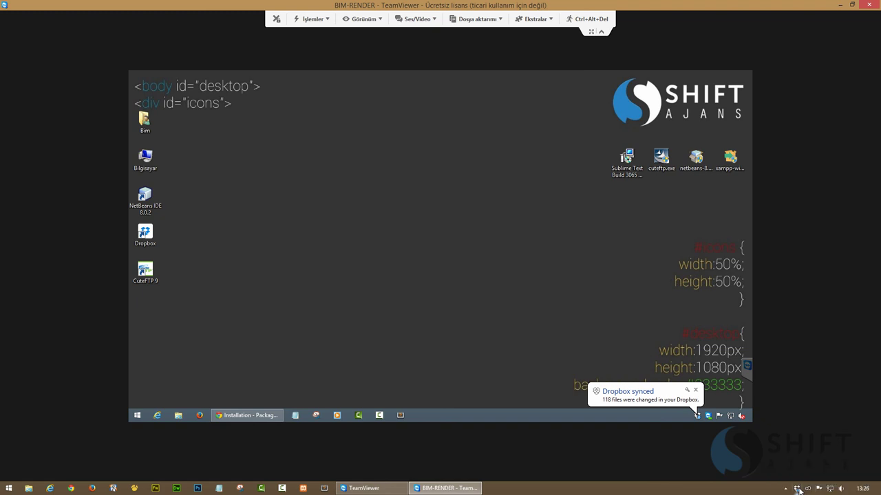
{"action": "left_click", "coordinate": [695, 390]}
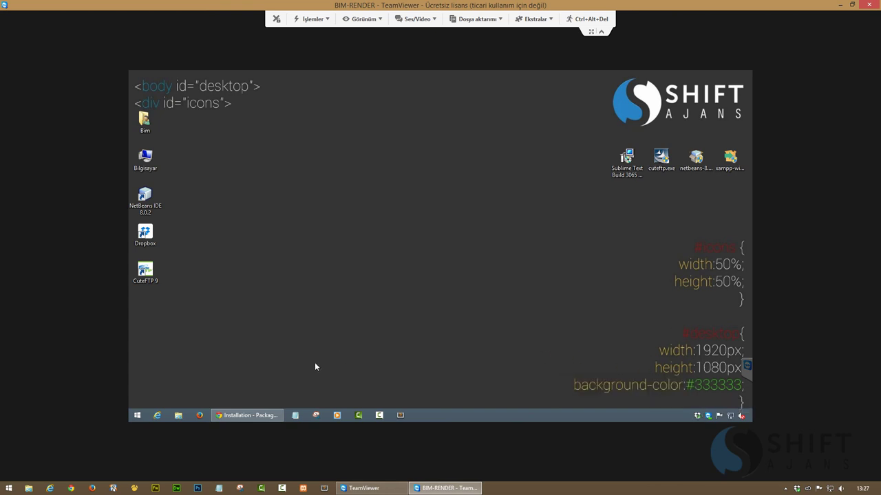
Launch NetBeans remotely, compare the shiftajans and synced empty deneme index.php files, then close it
{"action": "double_click", "coordinate": [146, 201]}
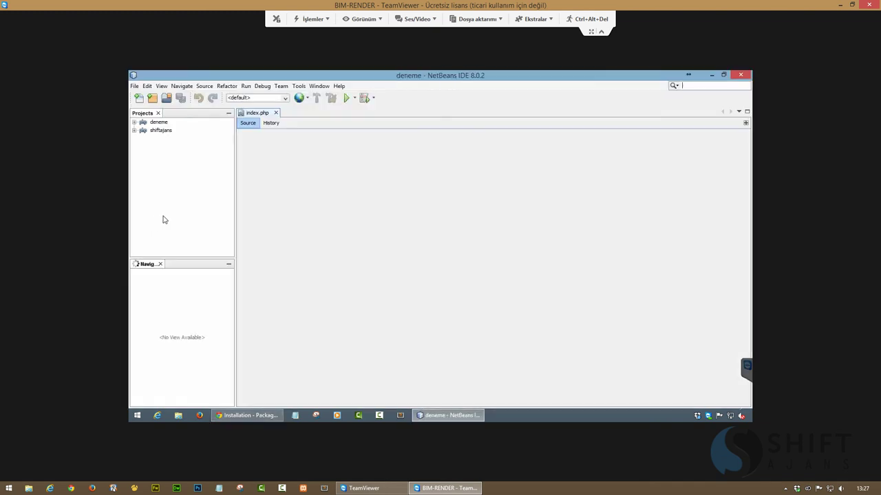
{"action": "left_click", "coordinate": [254, 114]}
{"action": "left_click", "coordinate": [297, 114]}
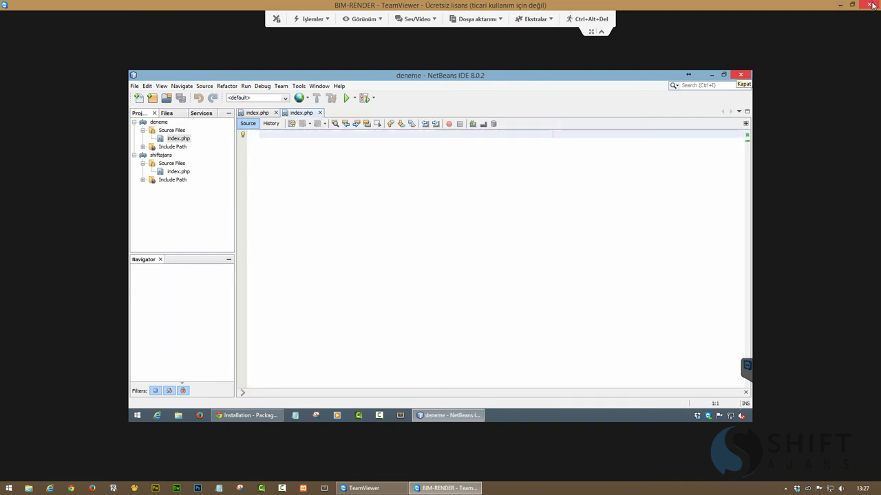
{"action": "left_click", "coordinate": [739, 75]}
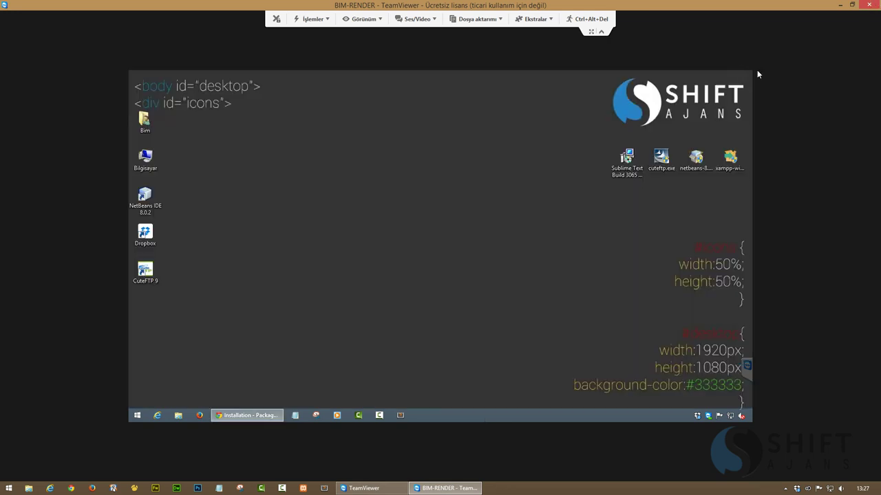
End the TeamViewer remote session, dismiss the sponsored-session notice and close TeamViewer
{"action": "left_click", "coordinate": [869, 4]}
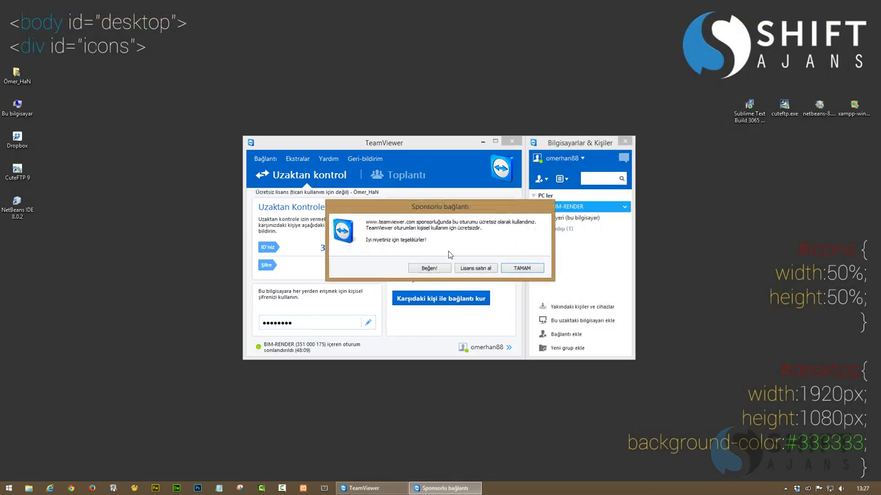
{"action": "left_click", "coordinate": [523, 268]}
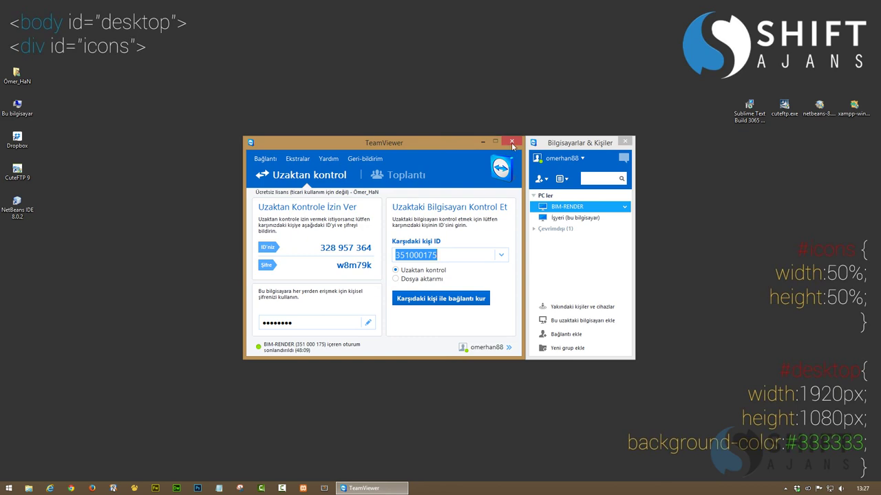
{"action": "left_click", "coordinate": [511, 143]}
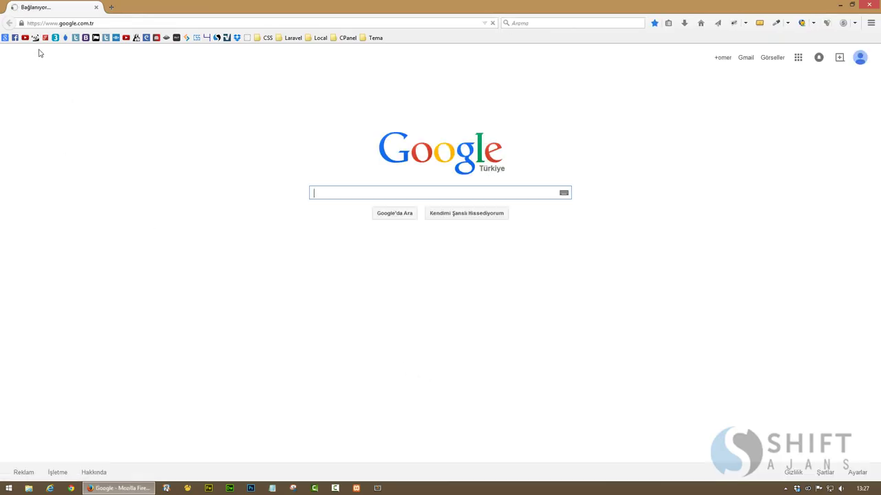
Close Firefox and launch Chrome instead
{"action": "left_click", "coordinate": [237, 38]}
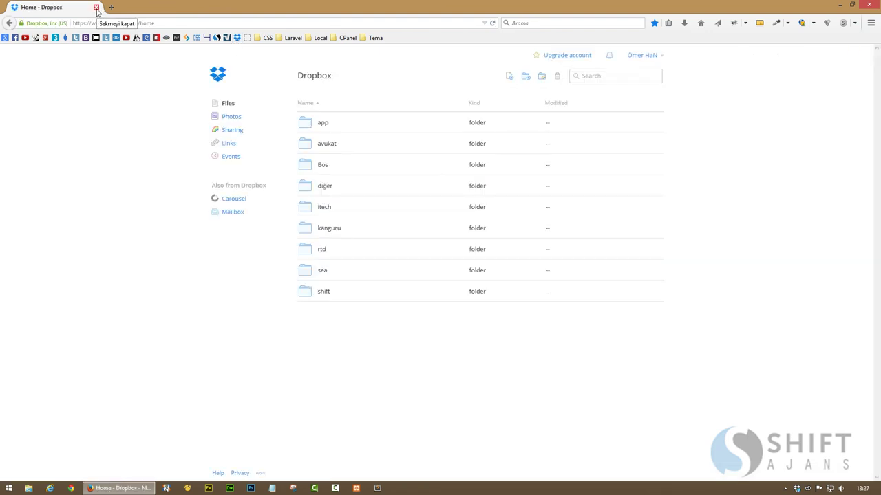
{"action": "left_click", "coordinate": [96, 7]}
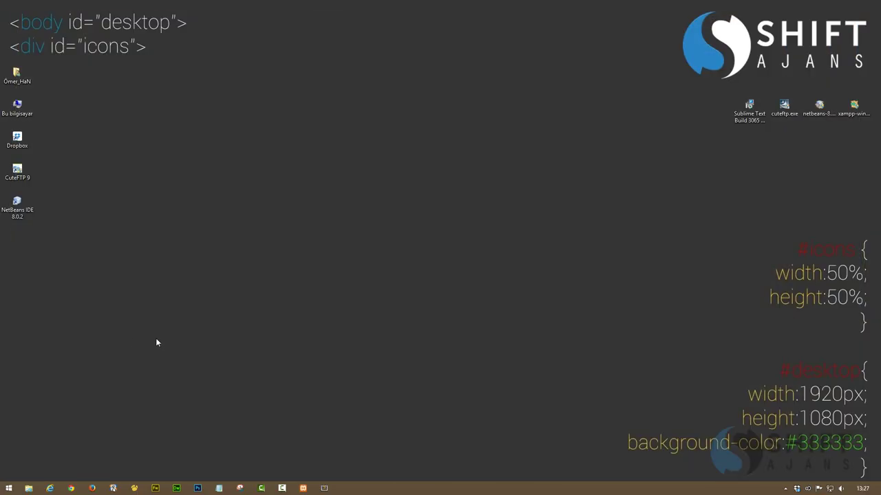
{"action": "left_click", "coordinate": [71, 488]}
Go to dropbox.com from Chrome's address bar
{"action": "left_click", "coordinate": [98, 21]}
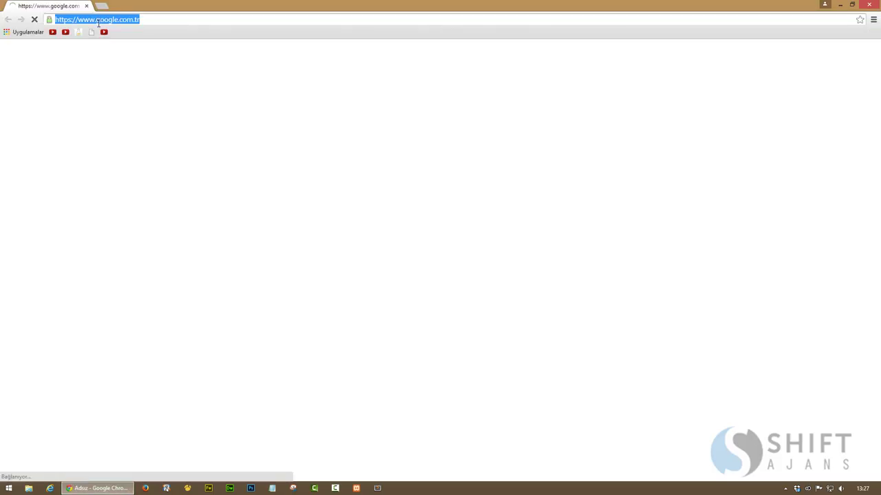
{"action": "type", "text": "dropbox.com"}
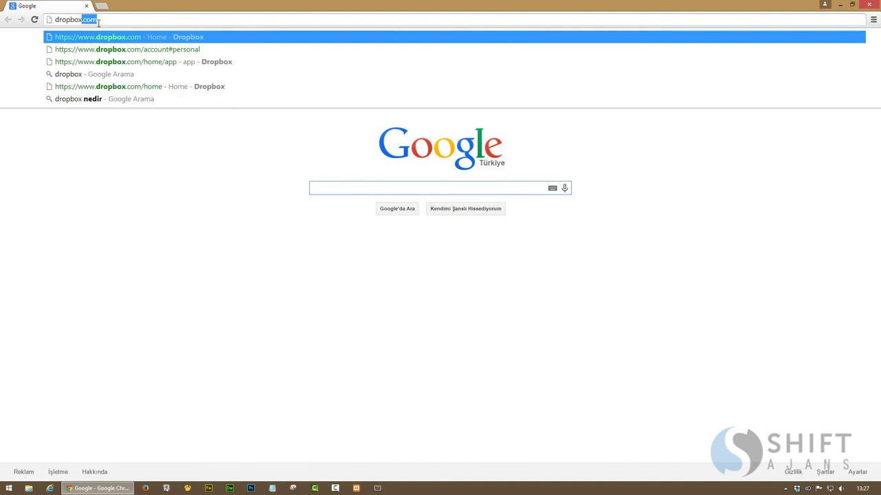
{"action": "key", "text": "Down"}
{"action": "key", "text": "Up"}
{"action": "key", "text": "Return"}
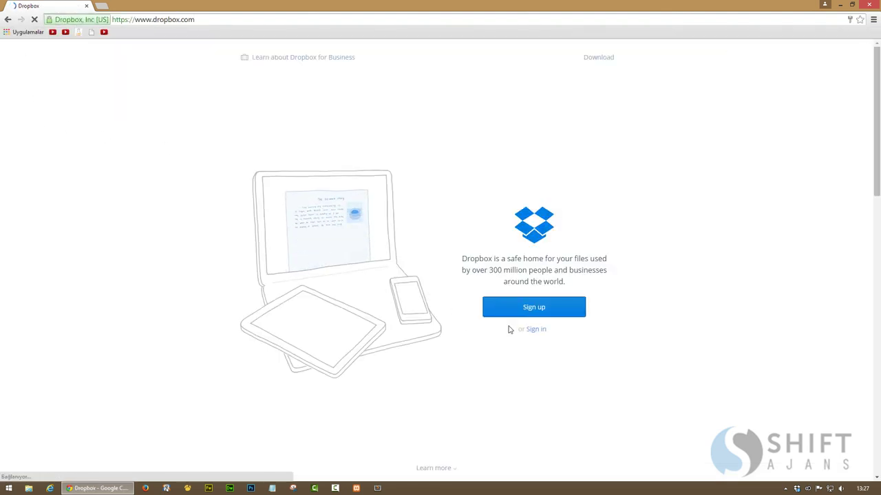
Sign in to Dropbox with the saved credentials
{"action": "left_click", "coordinate": [527, 311]}
{"action": "left_click", "coordinate": [536, 382]}
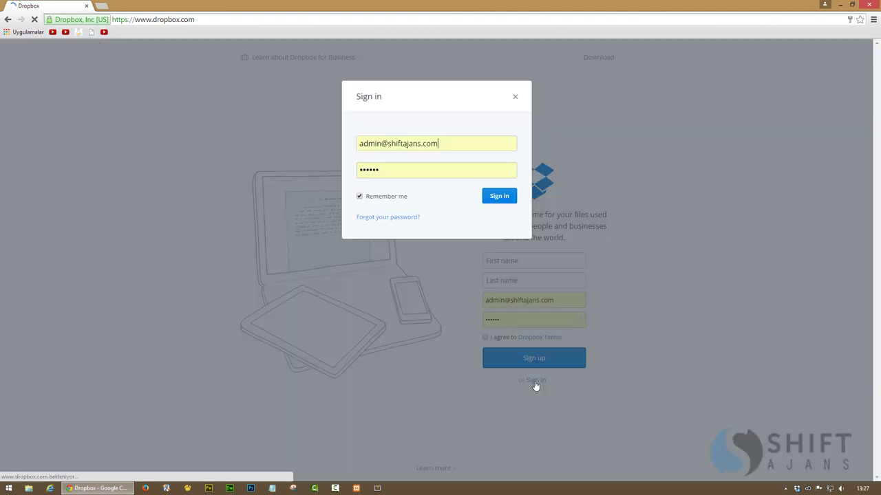
{"action": "left_click", "coordinate": [502, 200]}
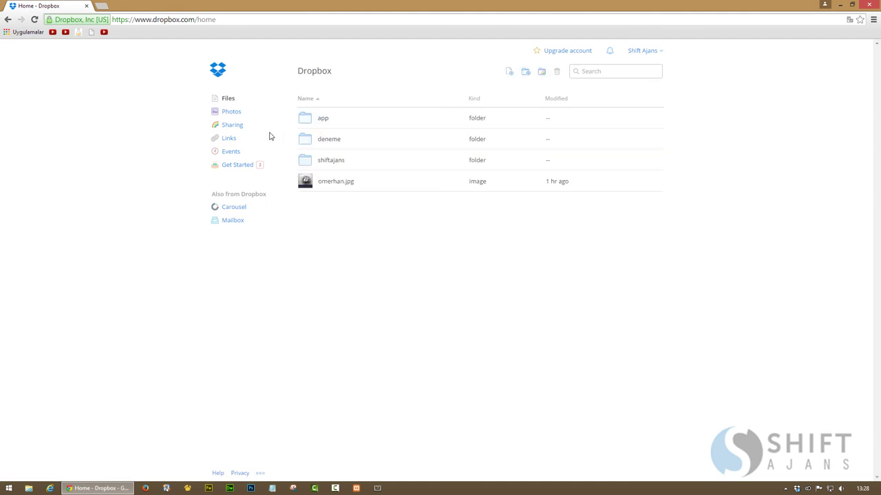
Open the previous versions of index.php in the shiftajans folder
{"action": "left_click", "coordinate": [330, 166]}
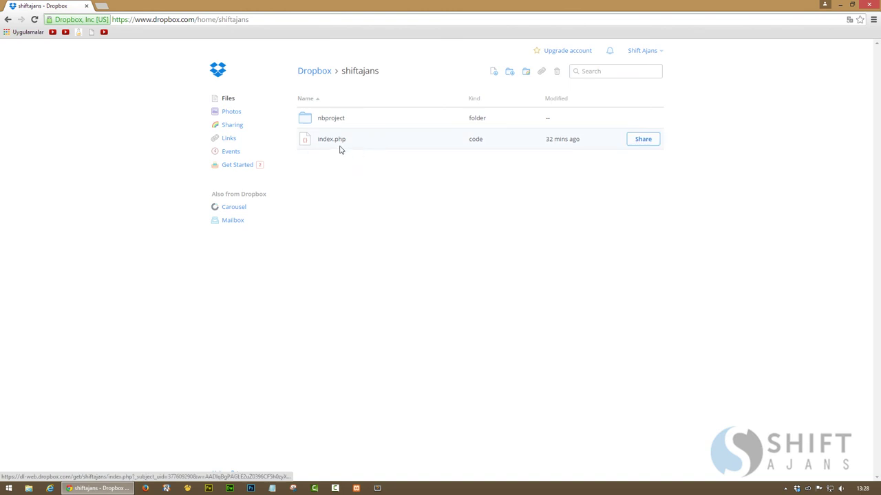
{"action": "left_click", "coordinate": [395, 146]}
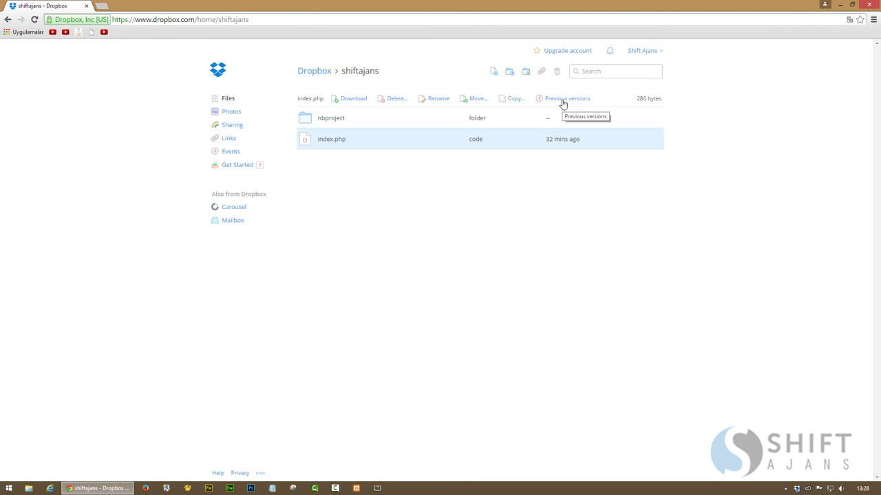
{"action": "left_click", "coordinate": [562, 103]}
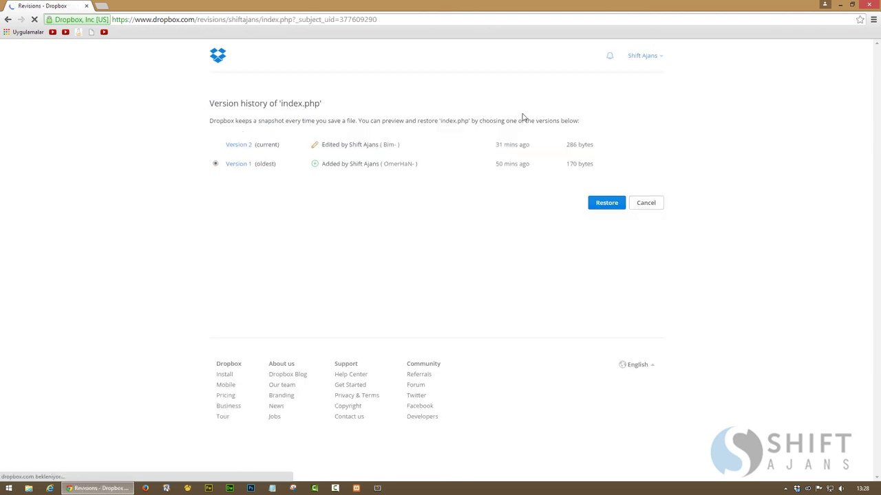
Preview Version 1 and Version 2 of index.php to compare their contents
{"action": "left_click", "coordinate": [238, 168]}
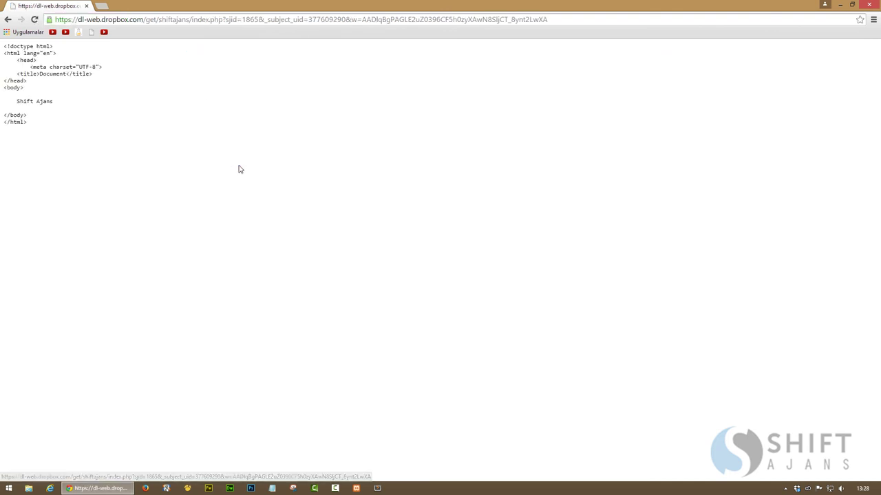
{"action": "left_click_drag", "start_coordinate": [57, 106], "coordinate": [4, 101]}
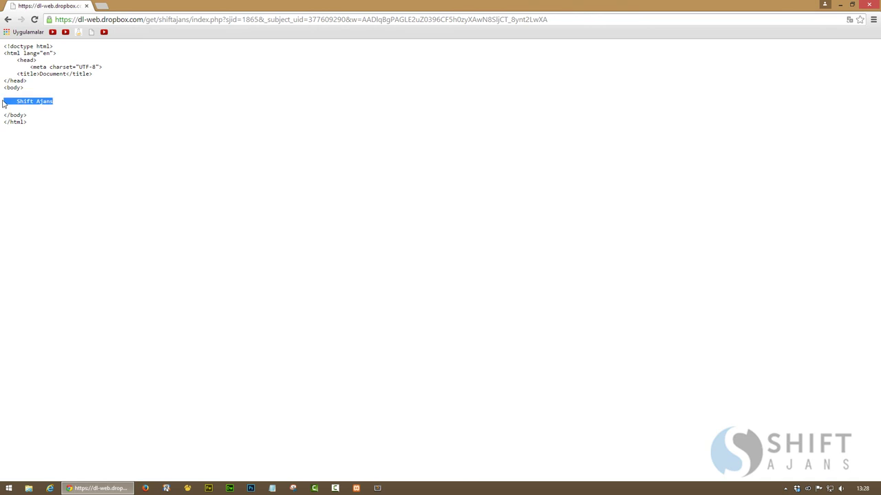
{"action": "left_click", "coordinate": [8, 20]}
{"action": "left_click", "coordinate": [238, 146]}
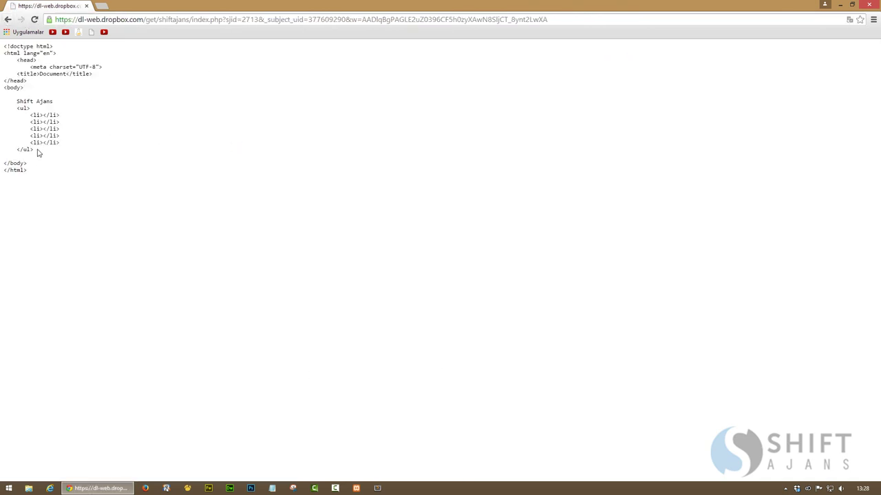
{"action": "left_click_drag", "start_coordinate": [33, 149], "coordinate": [8, 105]}
{"action": "left_click", "coordinate": [8, 19]}
{"action": "left_click", "coordinate": [8, 19]}
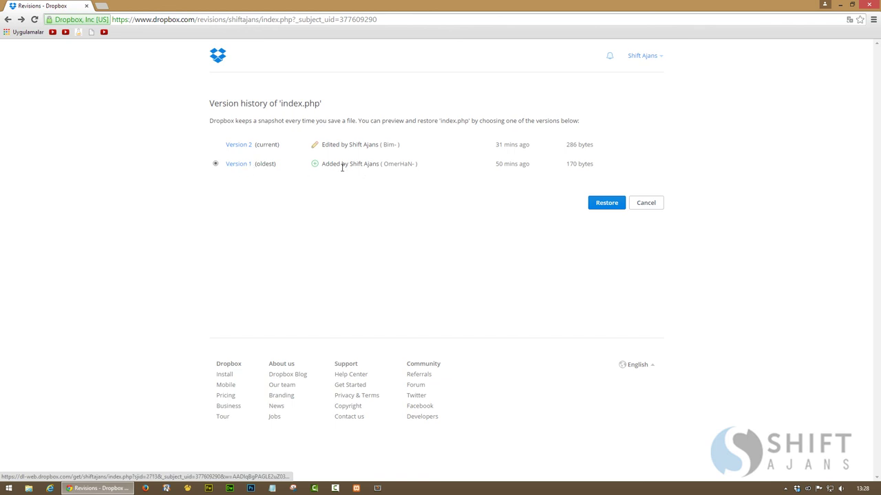
Restore index.php to Version 1 (170 bytes)
{"action": "right_click", "coordinate": [241, 166]}
{"action": "left_click", "coordinate": [175, 190]}
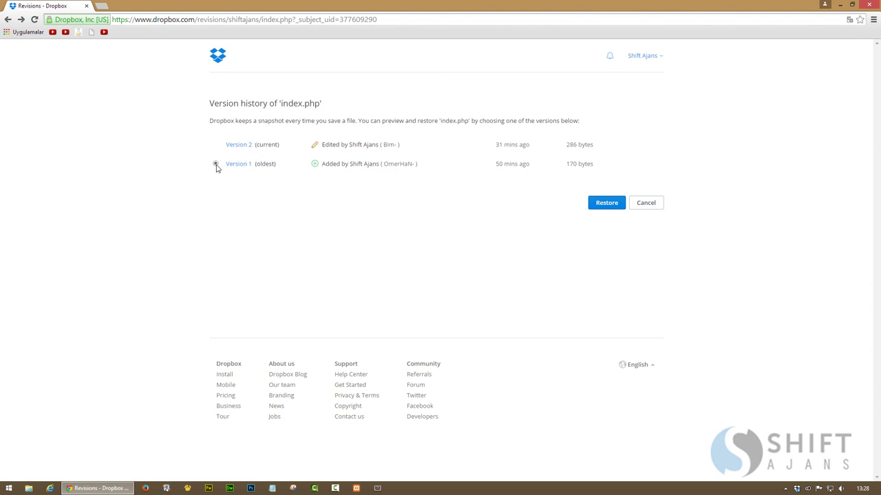
{"action": "left_click", "coordinate": [599, 207]}
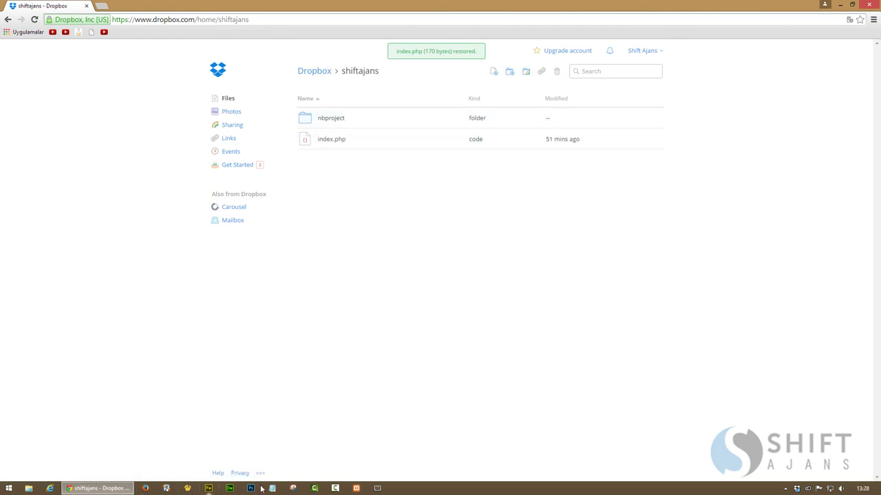
Reopen NetBeans to confirm index.php holds only the Shift Ajans line, then return to Chrome
{"action": "left_click", "coordinate": [103, 489]}
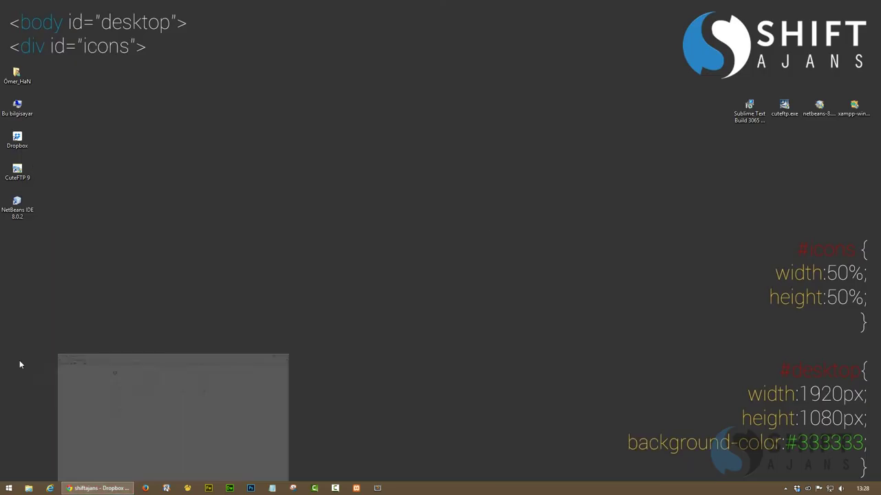
{"action": "double_click", "coordinate": [18, 216]}
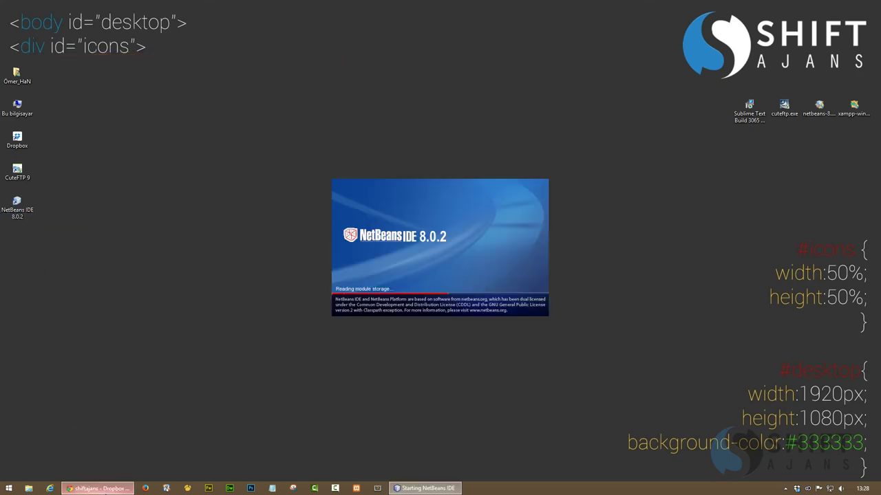
{"action": "left_click", "coordinate": [101, 489]}
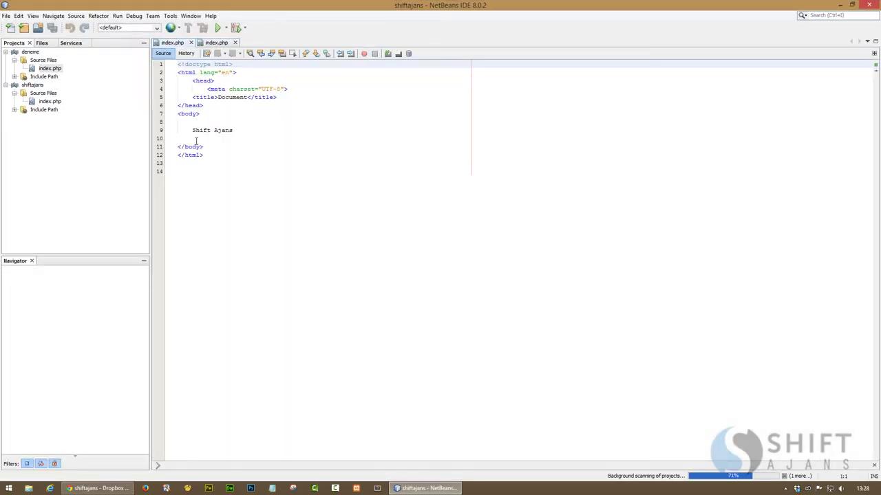
{"action": "left_click", "coordinate": [242, 131]}
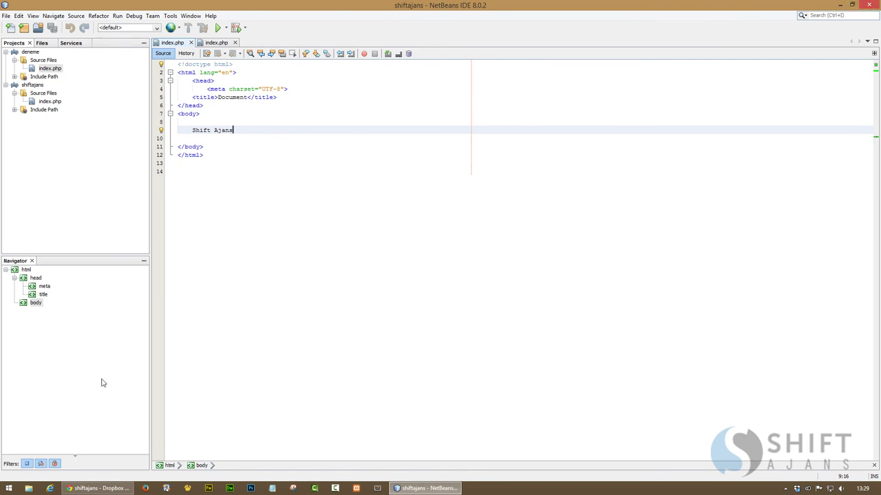
{"action": "left_click", "coordinate": [96, 489]}
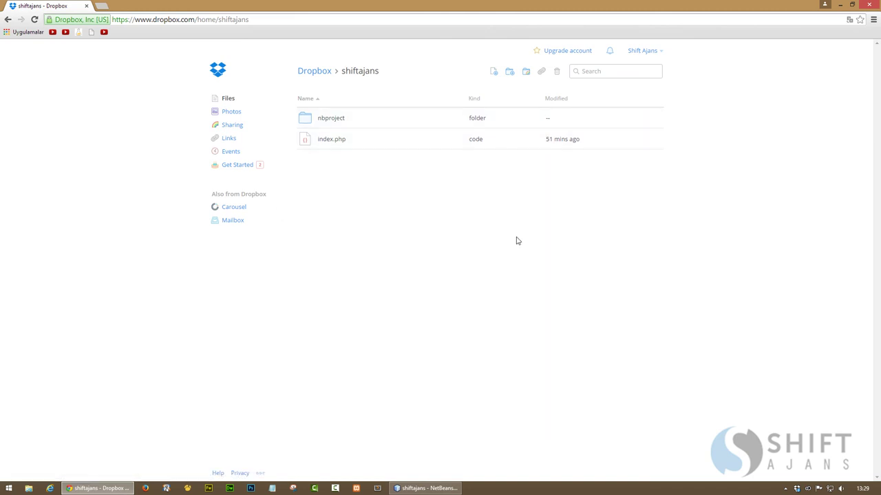
{"action": "left_click", "coordinate": [378, 144]}
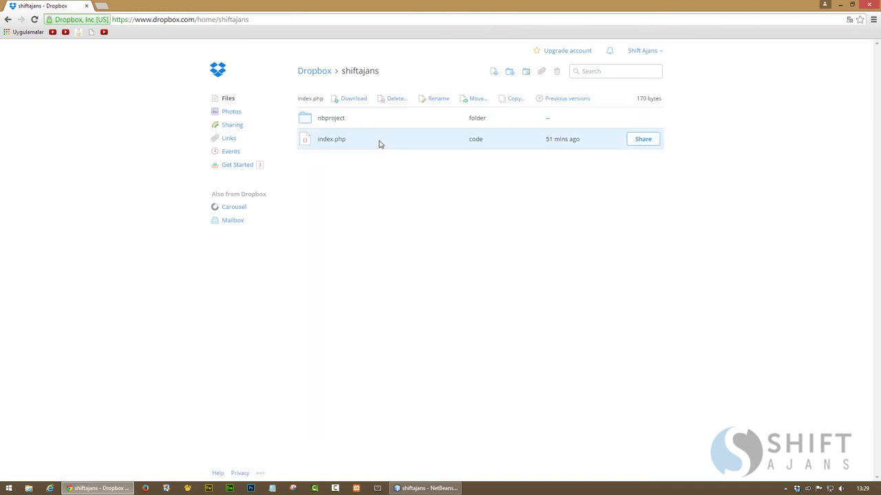
{"action": "left_click", "coordinate": [447, 125]}
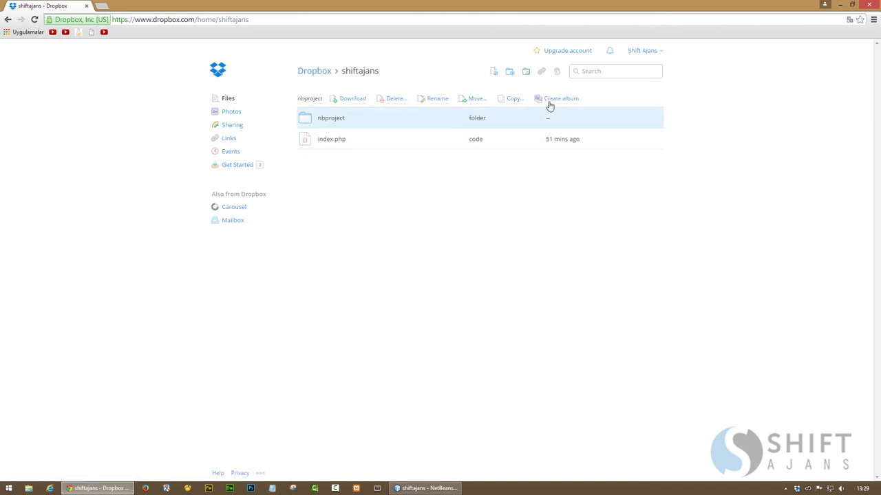
{"action": "left_click", "coordinate": [387, 138]}
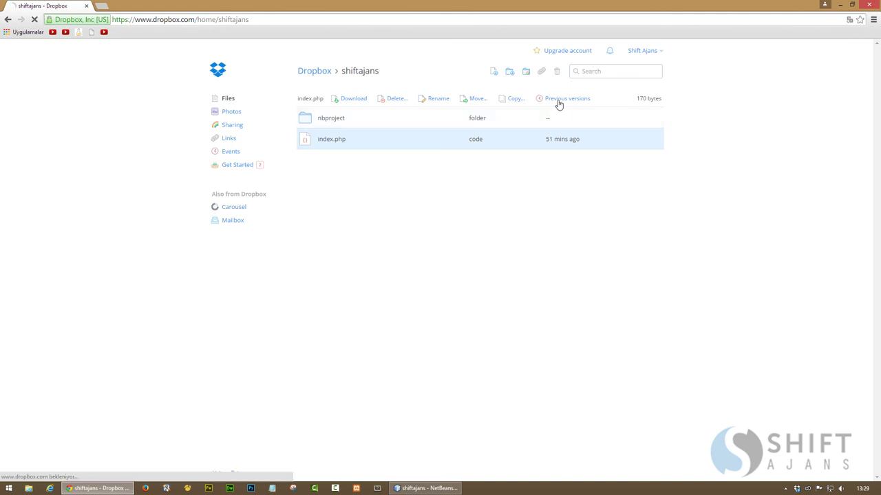